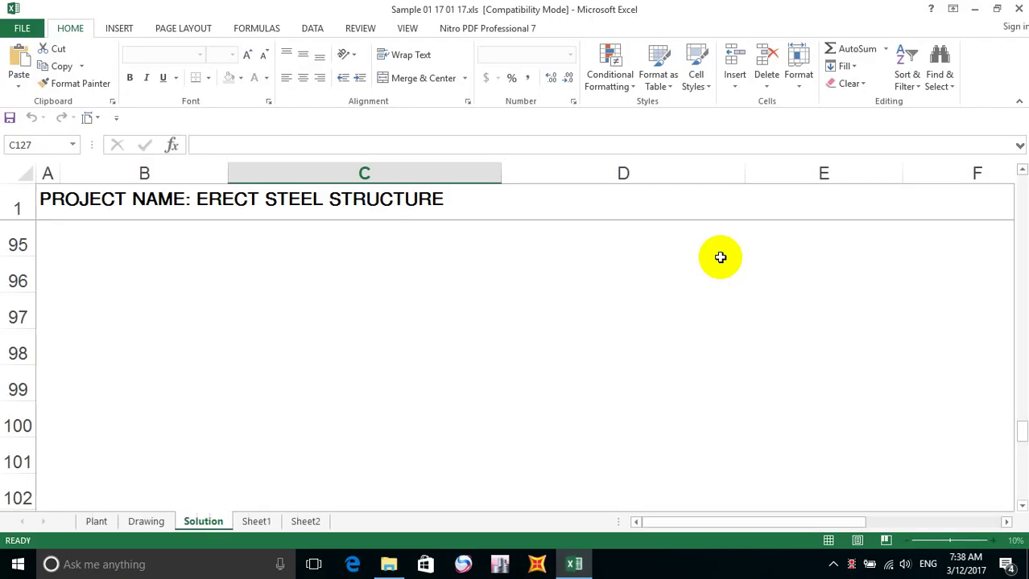
Review the Solution sheet and examine the task rows of the Critical Tasks table, including the Khmer task names.
scroll(280, 292, "down", 4, "ctrl")
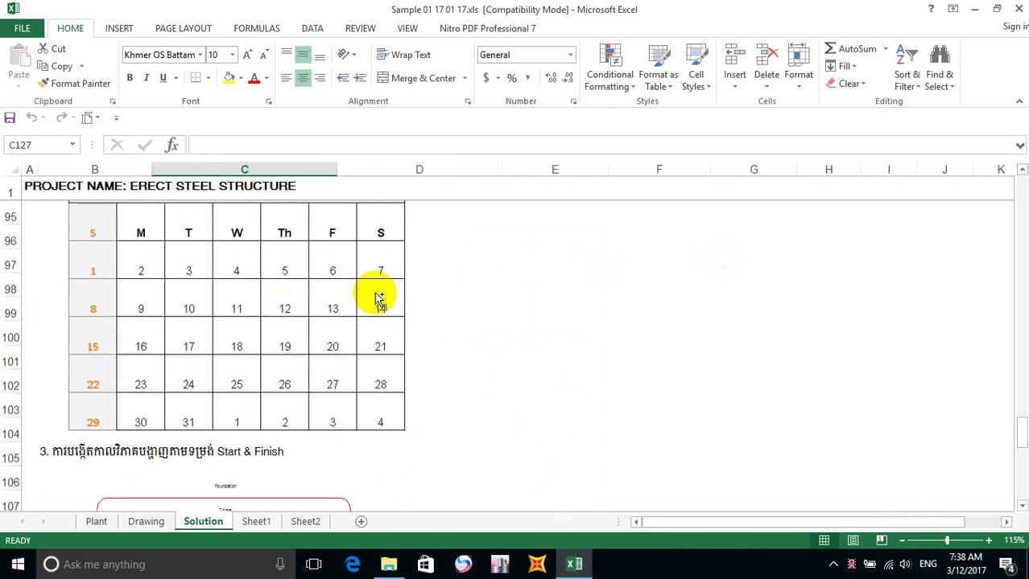
scroll(375, 294, "down", 1, "ctrl")
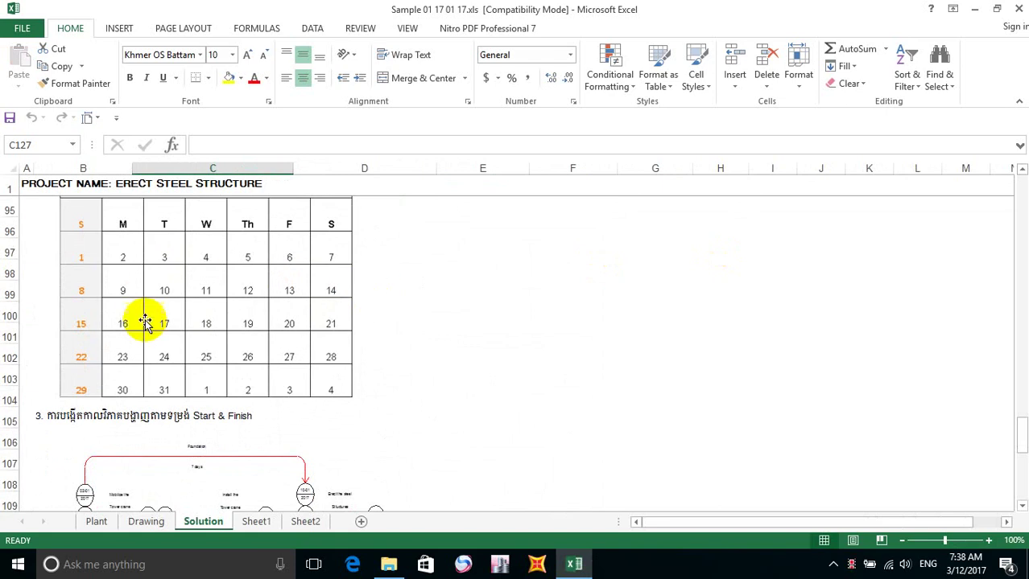
scroll(145, 322, "up", 2)
scroll(144, 323, "down", 11)
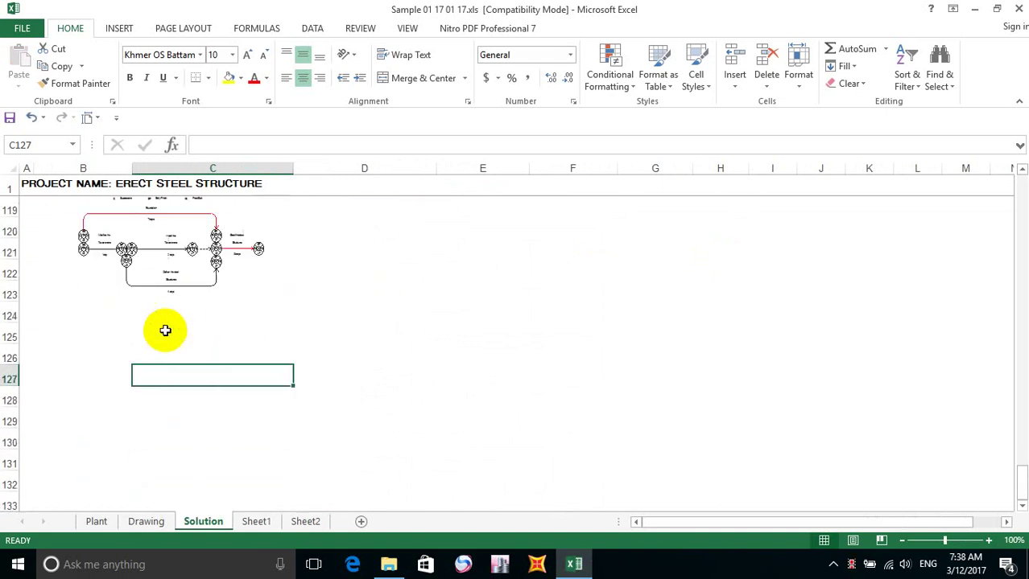
scroll(165, 330, "up", 10)
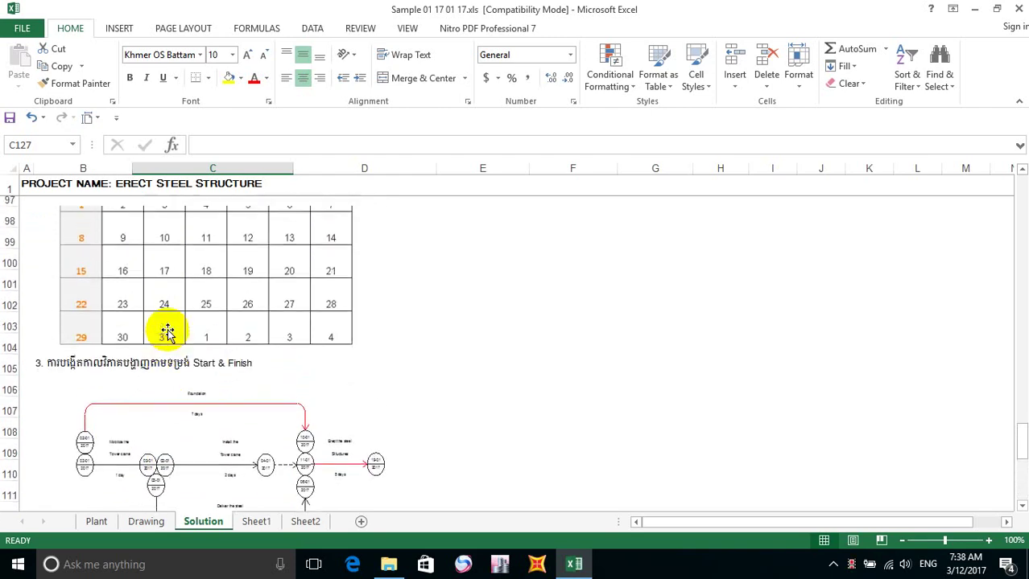
scroll(166, 330, "up", 4)
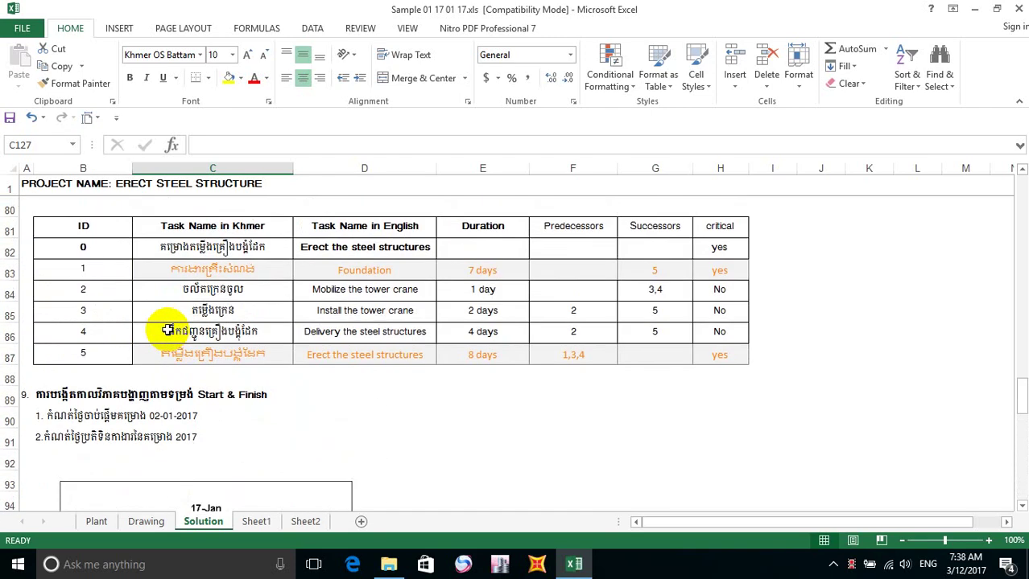
scroll(168, 330, "up", 3, "ctrl")
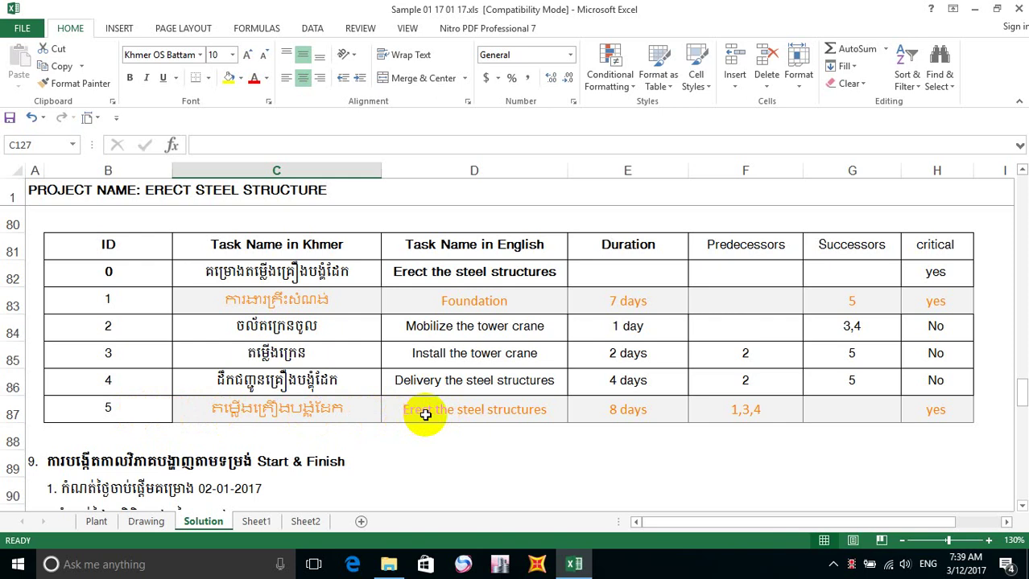
left_click(152, 408)
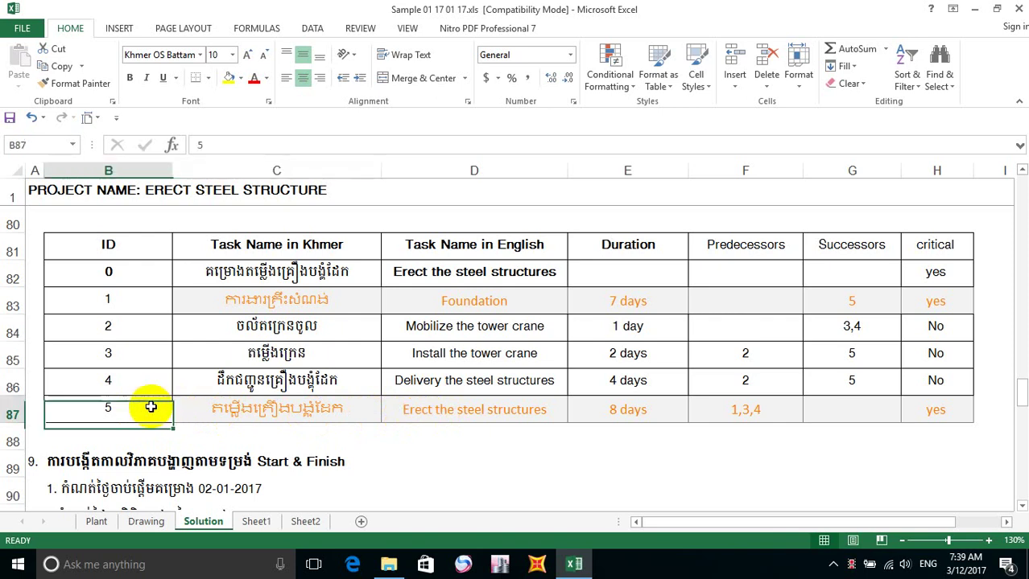
left_click(239, 404)
left_click(260, 382)
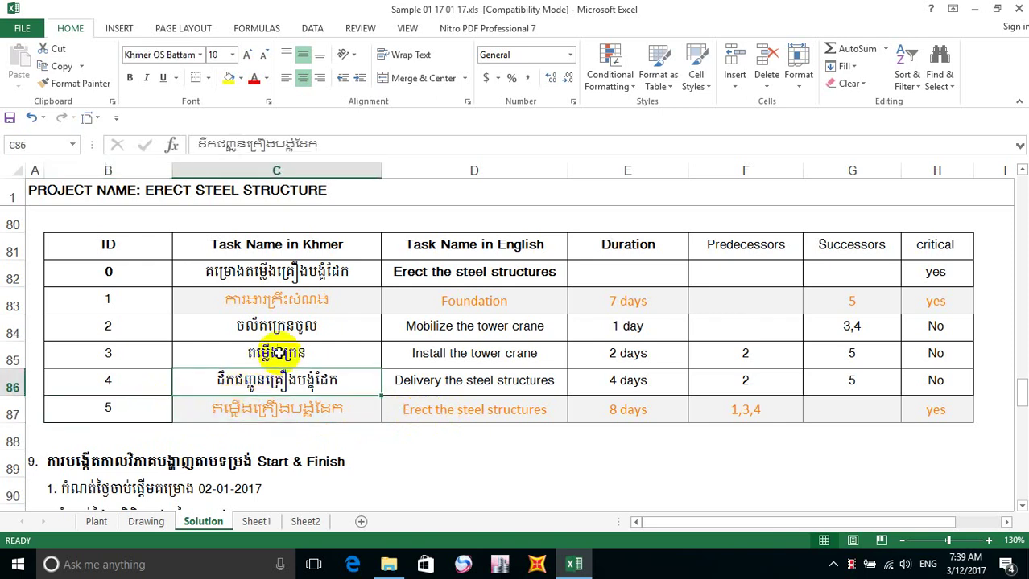
left_click(276, 354)
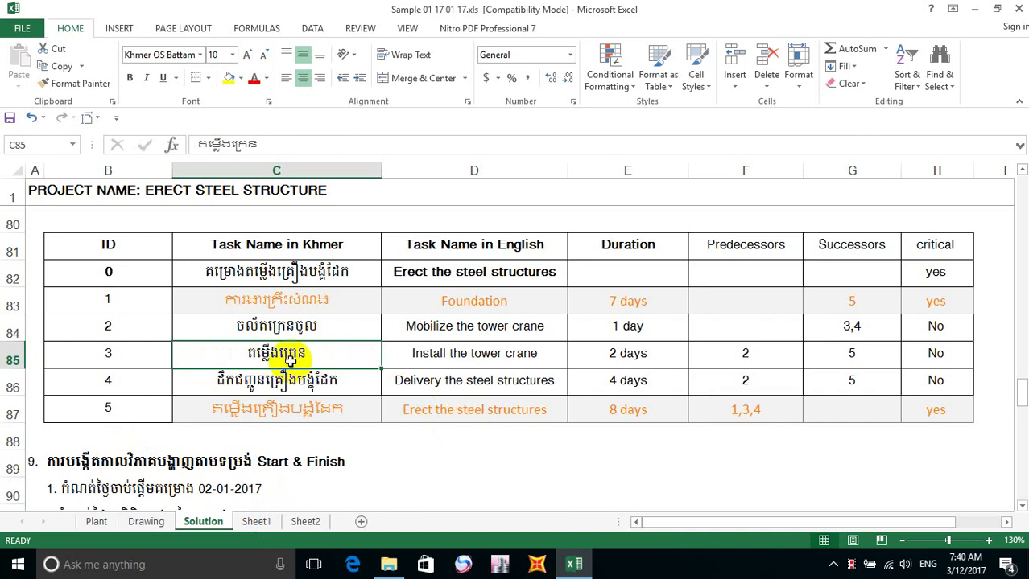
Compare the Critical Tasks table's predecessors and successors with the numbered network diagram above it.
scroll(188, 363, "down", 1)
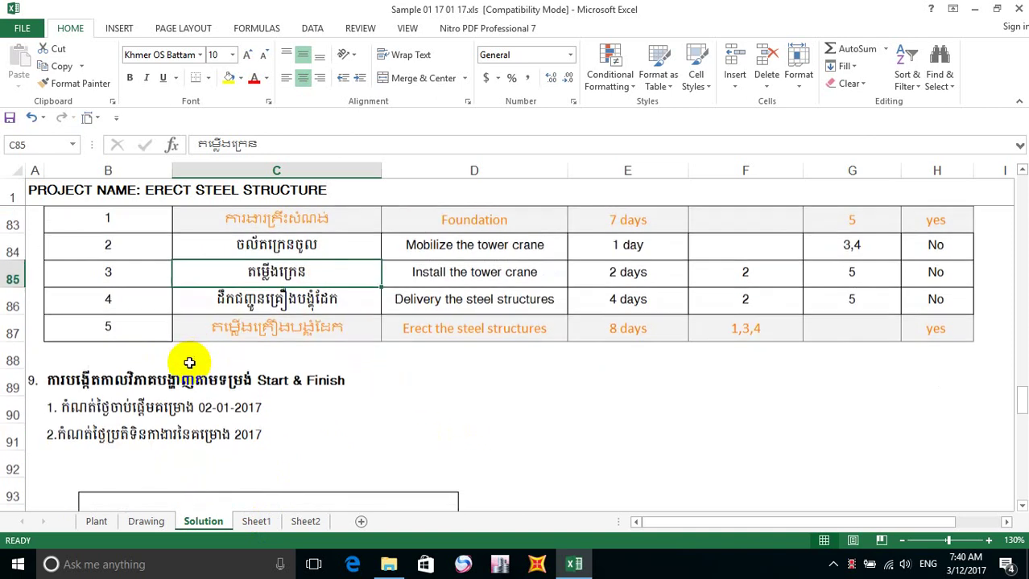
scroll(200, 362, "down", 3)
scroll(201, 362, "up", 5)
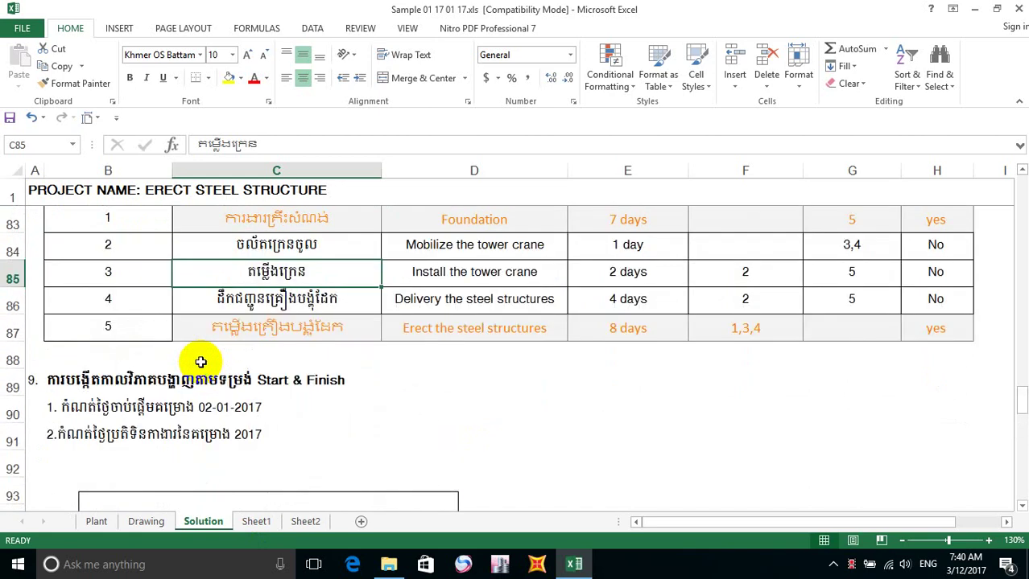
scroll(201, 362, "down", 1)
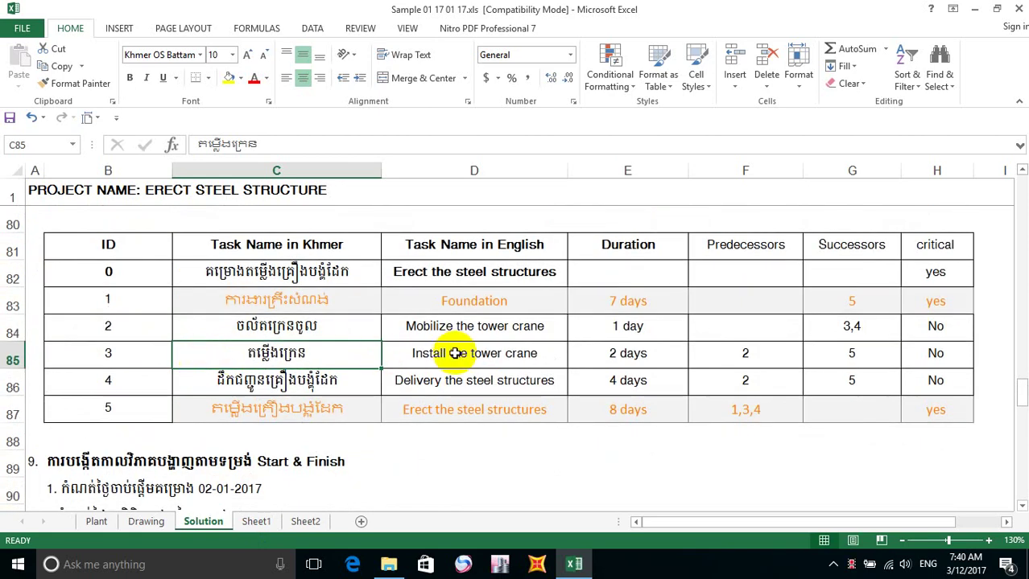
scroll(464, 336, "down", 3)
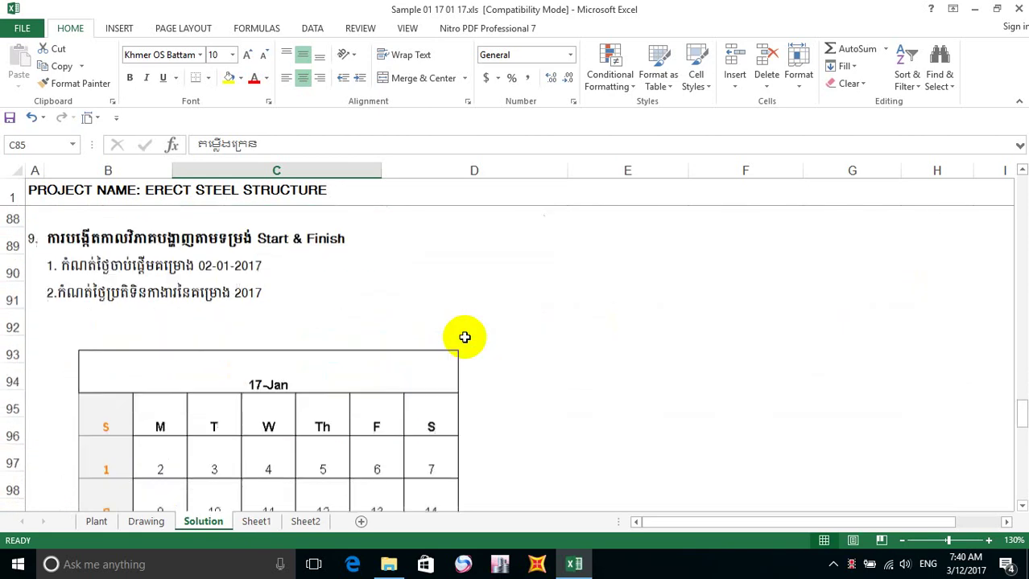
scroll(465, 338, "up", 3)
scroll(465, 338, "up", 5)
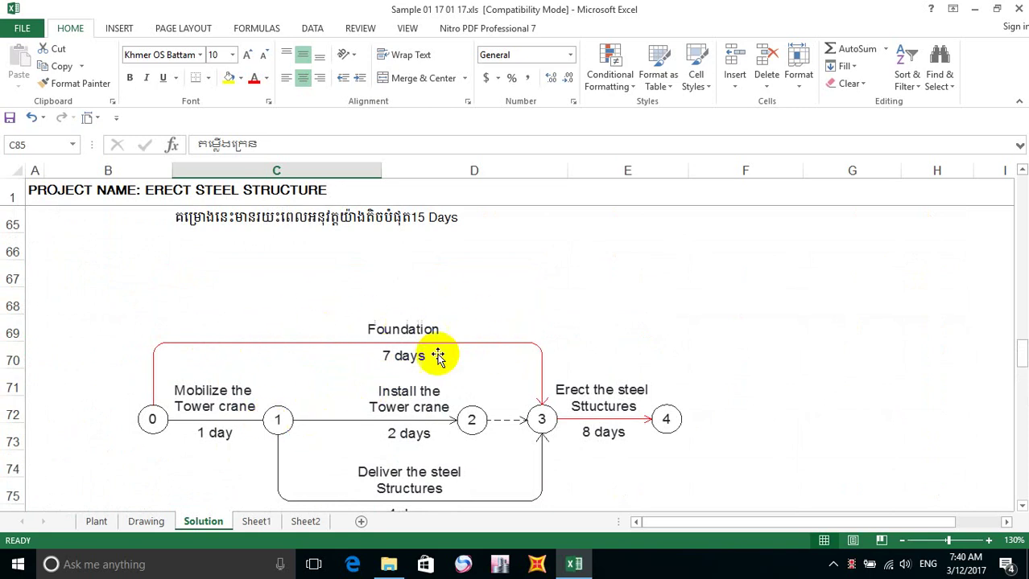
scroll(436, 356, "down", 4)
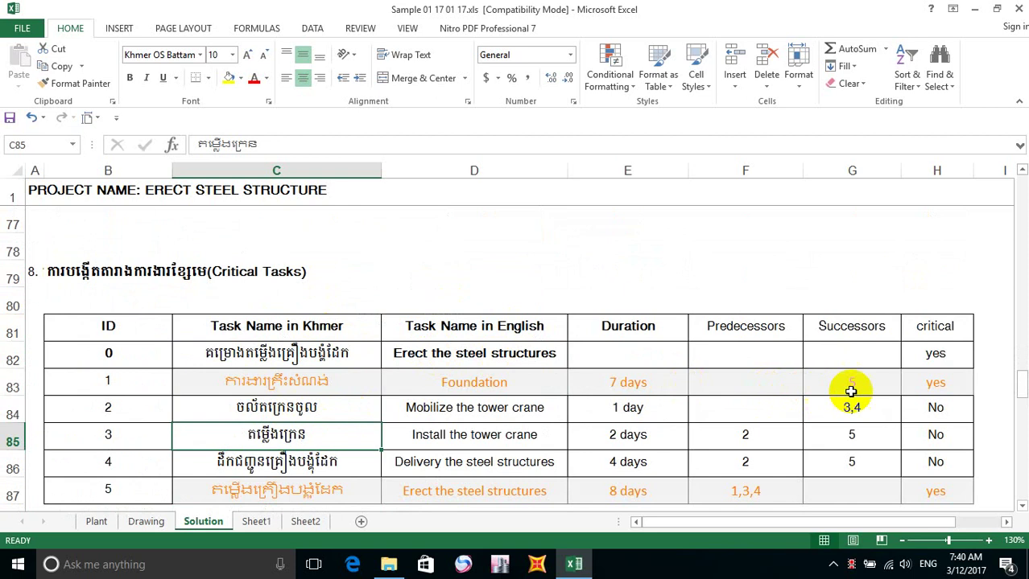
left_click(741, 386)
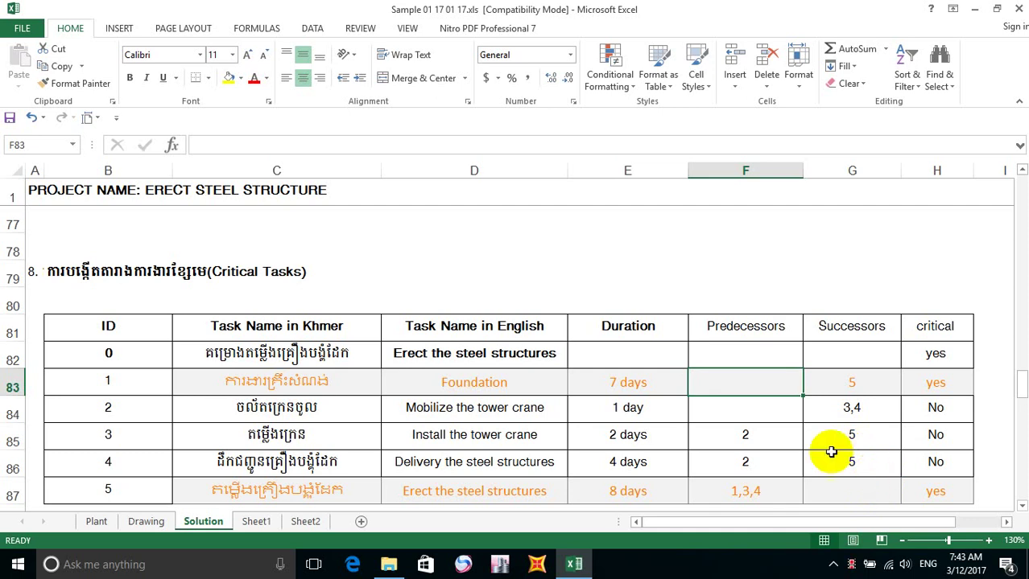
Examine the Start & Finish network diagram and the CPM analysis diagram below the January calendar.
scroll(746, 445, "down", 1)
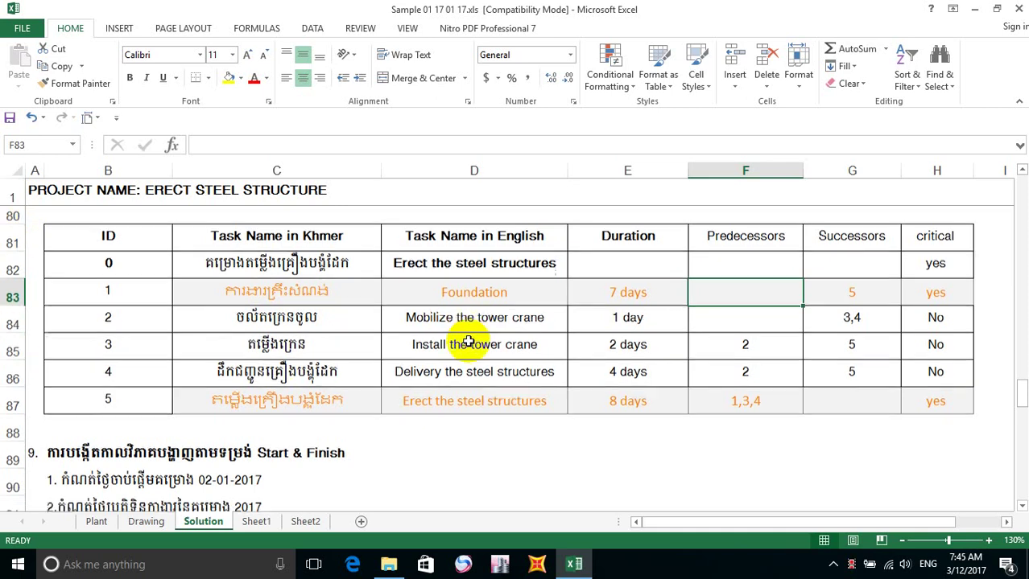
scroll(468, 339, "down", 8)
scroll(468, 341, "down", 3)
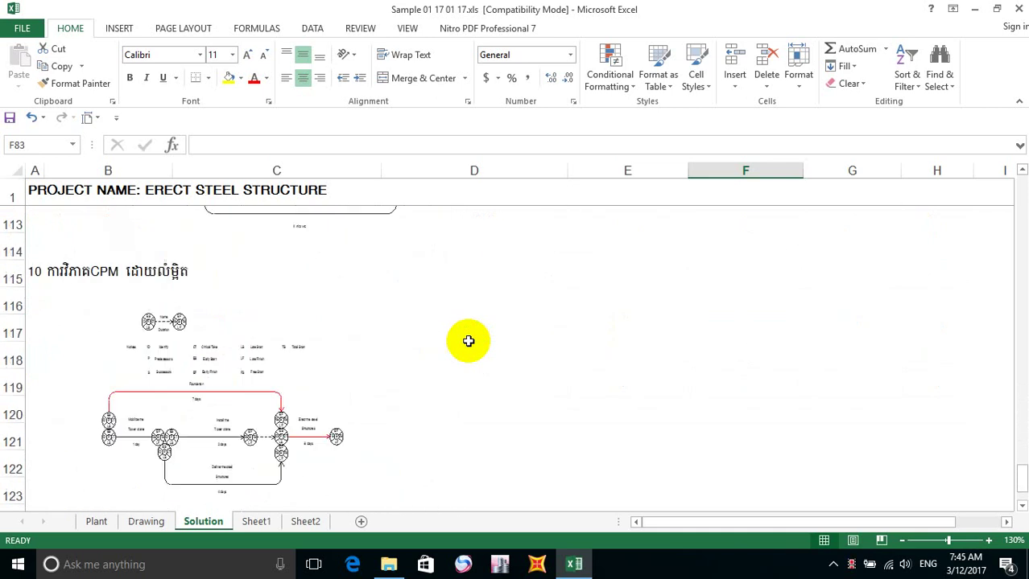
scroll(466, 341, "up", 3)
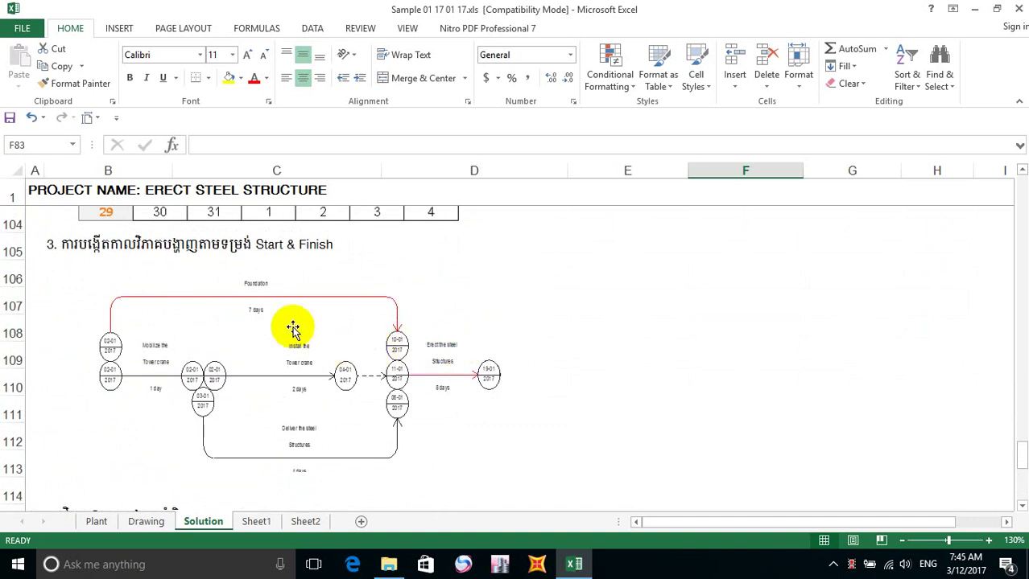
scroll(287, 322, "up", 2, "ctrl")
scroll(296, 362, "down", 1)
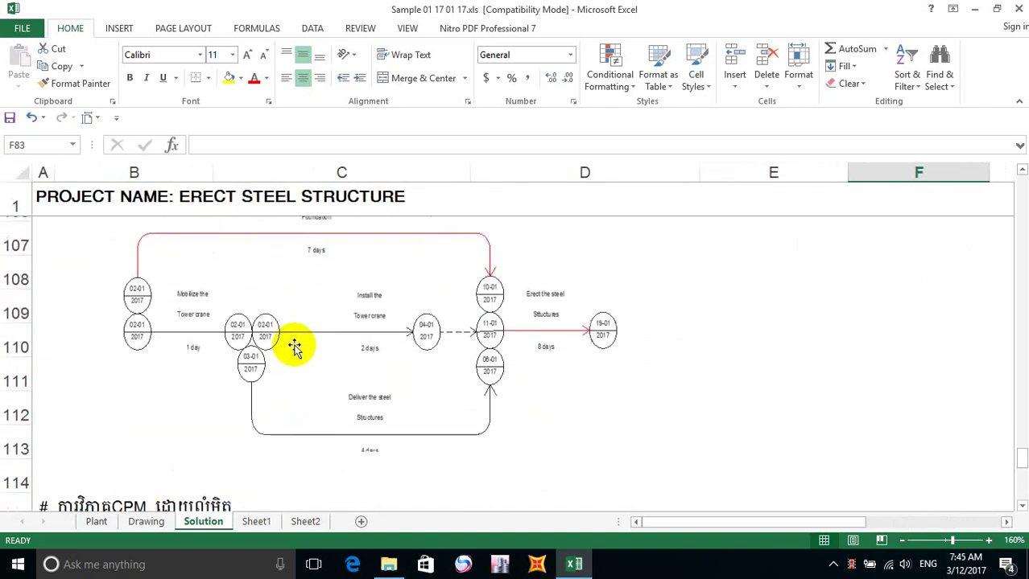
scroll(295, 346, "down", 3)
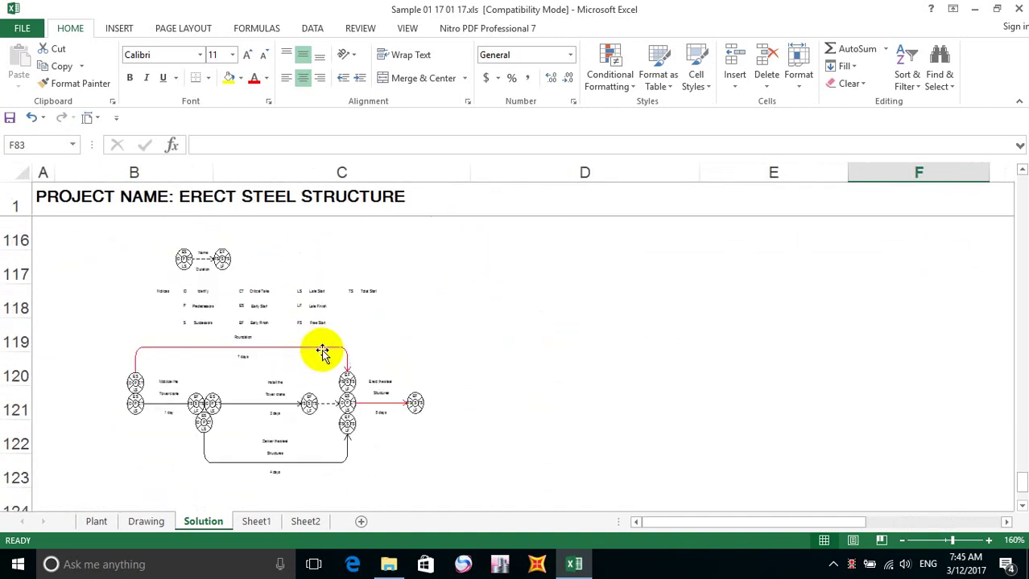
Open the embedded CPM analysis diagram for editing in AutoCAD and dismiss the Customer Involvement Program dialog.
left_click(294, 397)
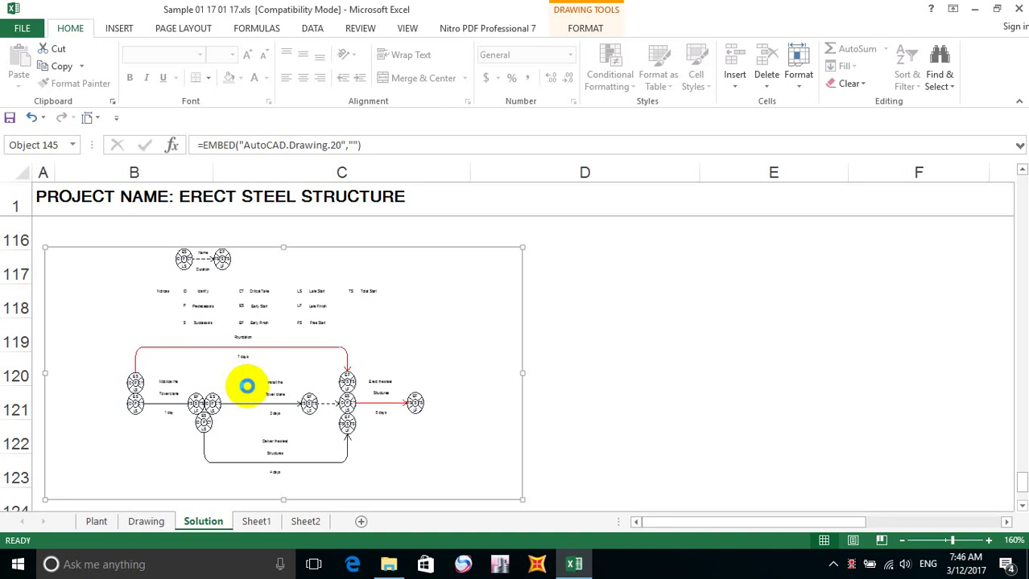
double_click(248, 386)
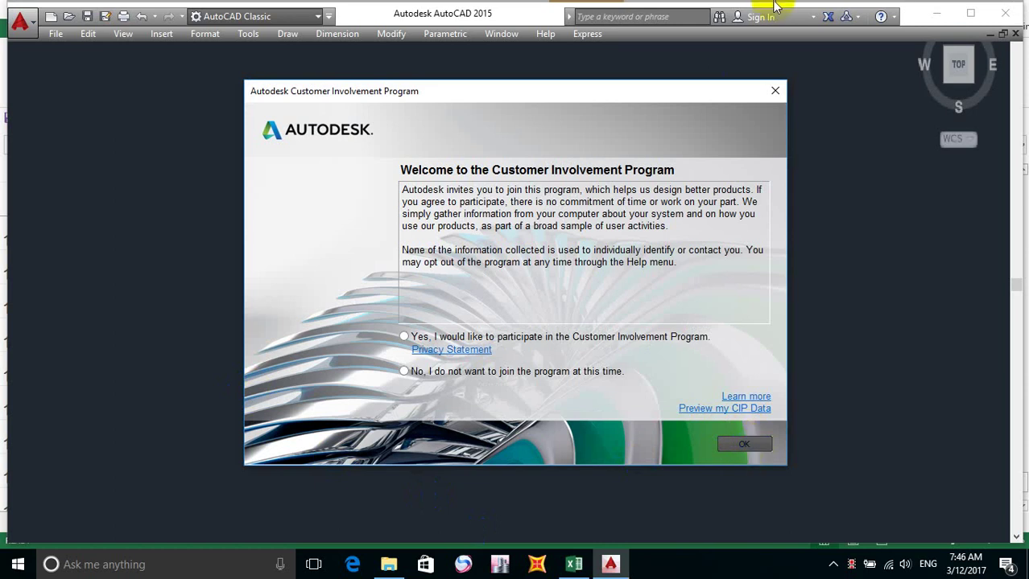
left_click(774, 92)
Examine the notation legend and the activity nodes of the CPM network in the AutoCAD drawing.
key("ctrl+0")
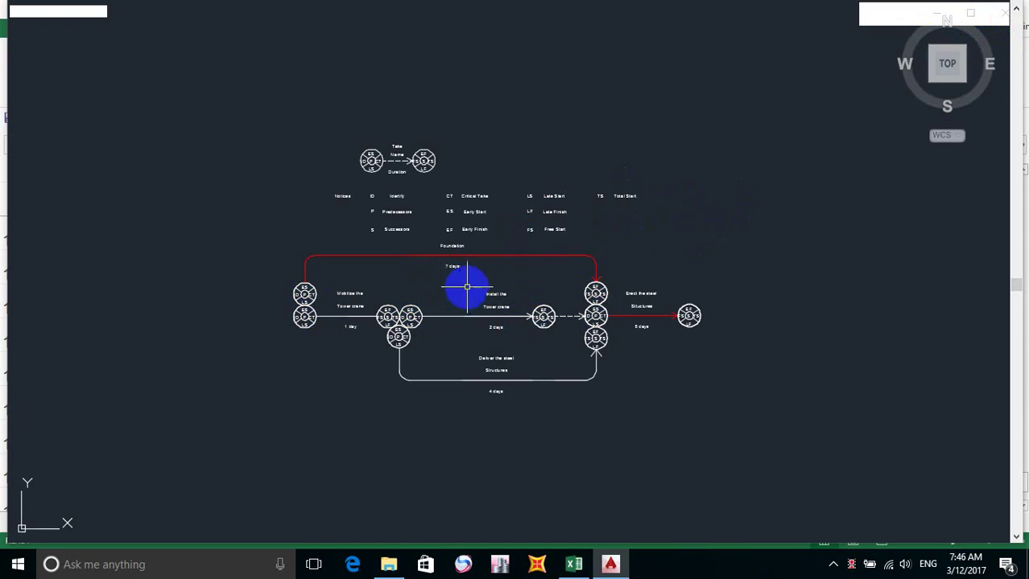
scroll(394, 330, "down", 2)
scroll(435, 322, "up", 5)
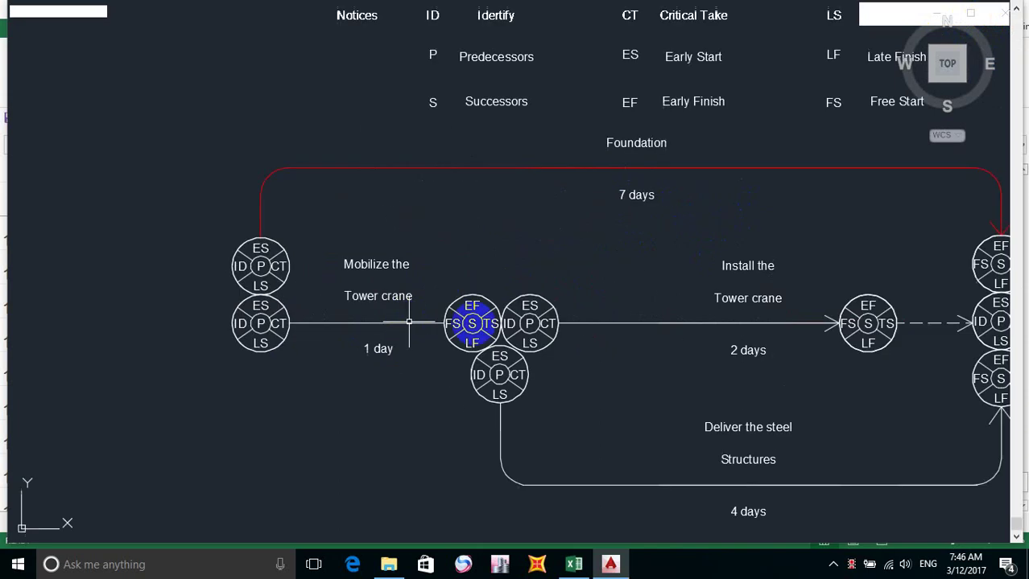
scroll(479, 323, "up", 3)
scroll(499, 322, "down", 3)
key("ctrl+0")
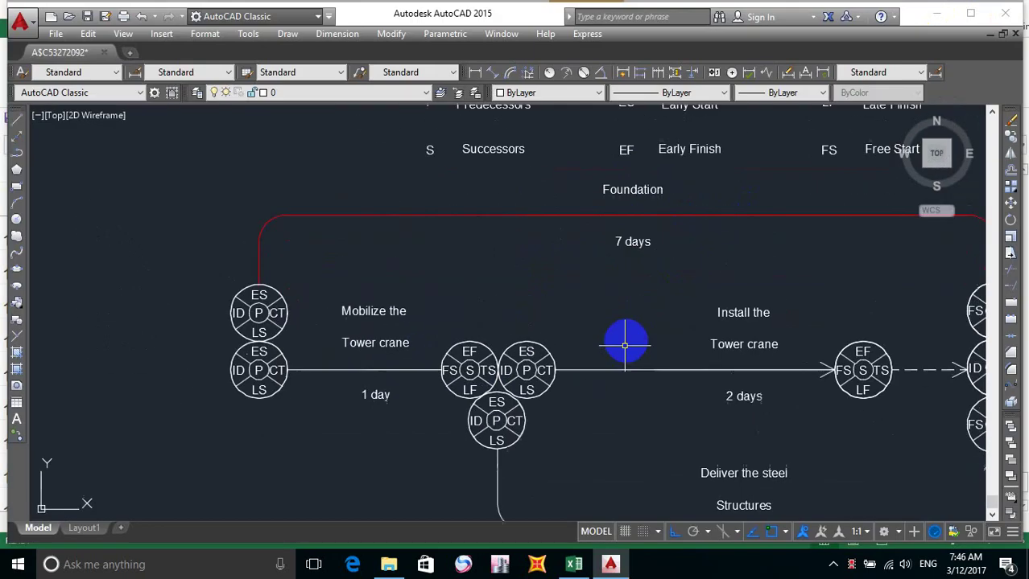
scroll(555, 304, "down", 3)
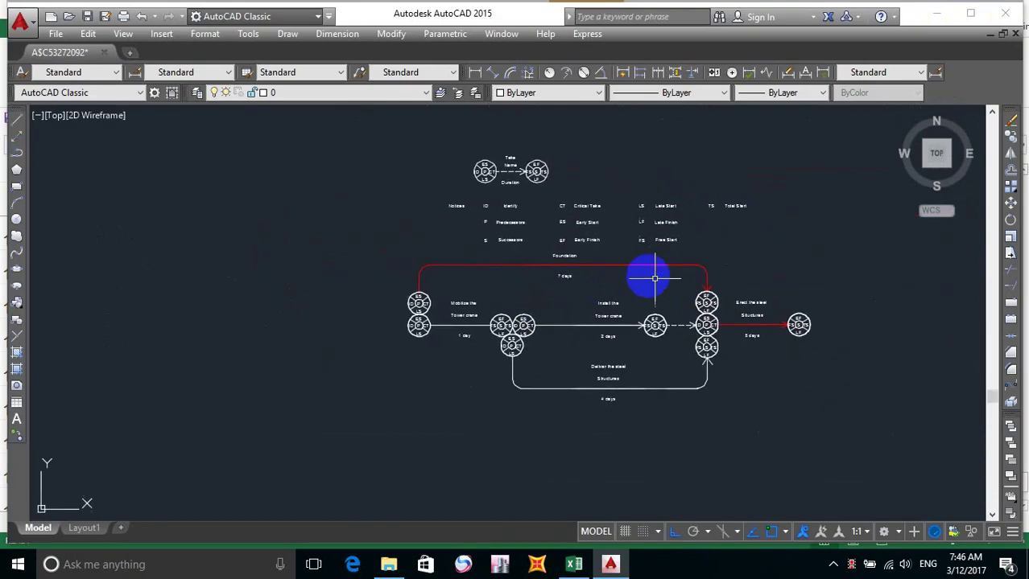
scroll(636, 264, "down", 2)
scroll(621, 253, "up", 2)
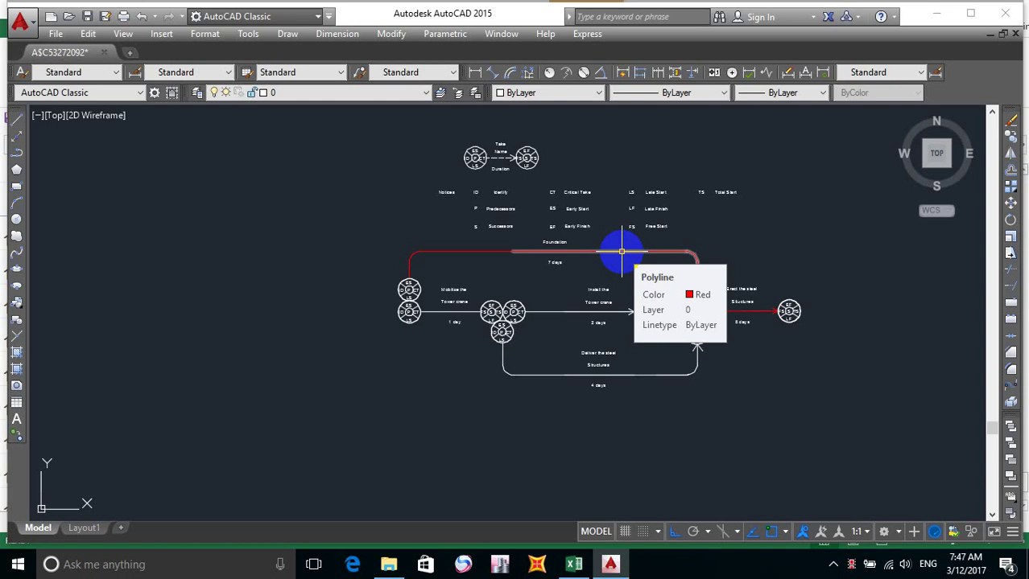
Switch back to Excel and examine the January calendar and the dates in the Start & Finish network diagram.
left_click(577, 565)
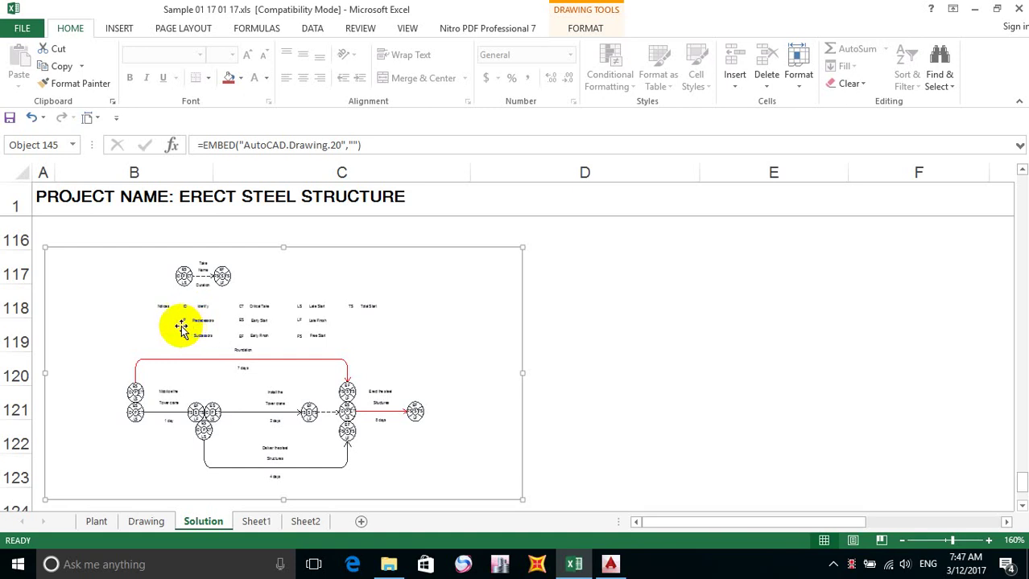
scroll(217, 315, "up", 7)
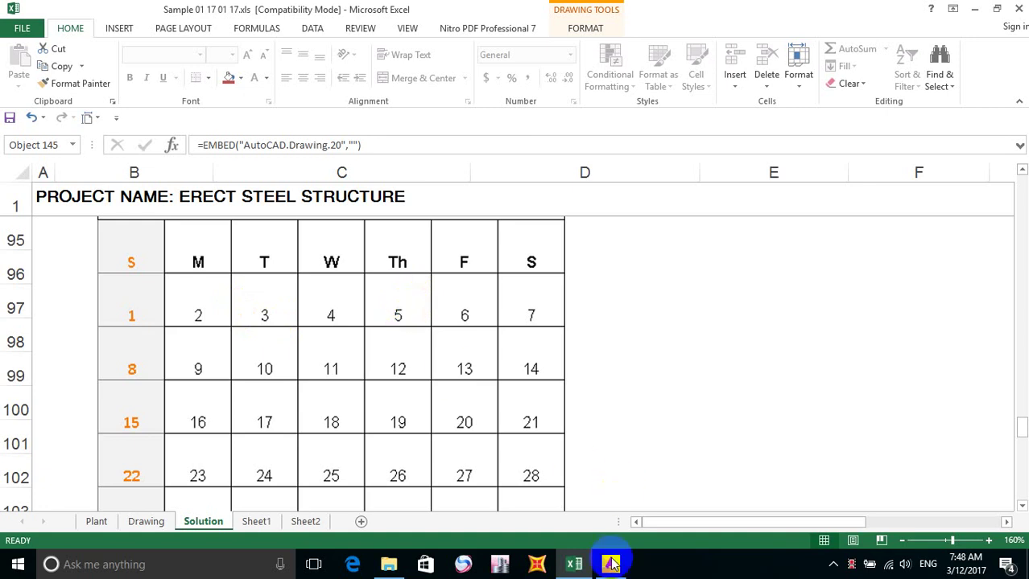
scroll(363, 322, "down", 4)
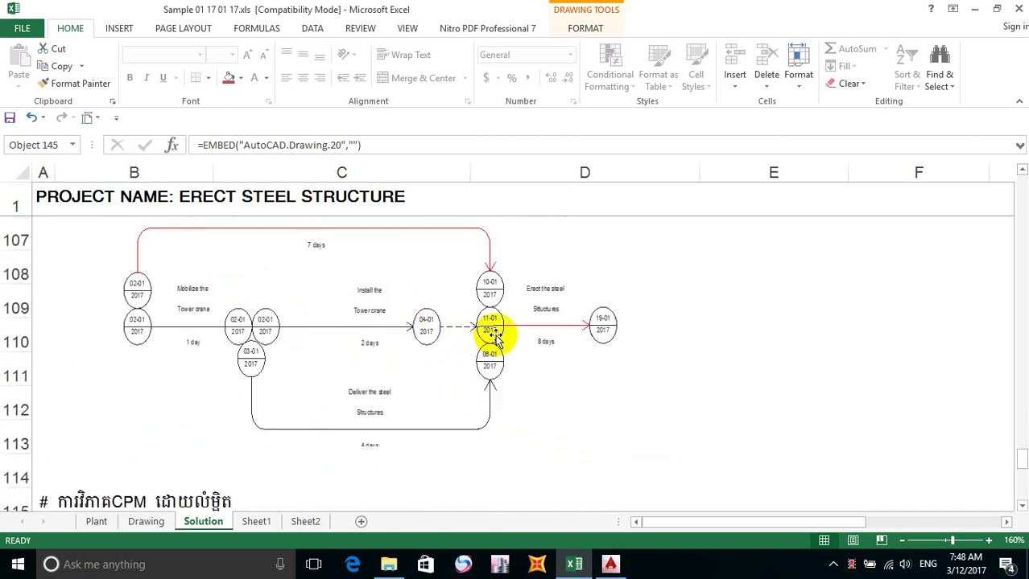
scroll(523, 310, "up", 3, "ctrl")
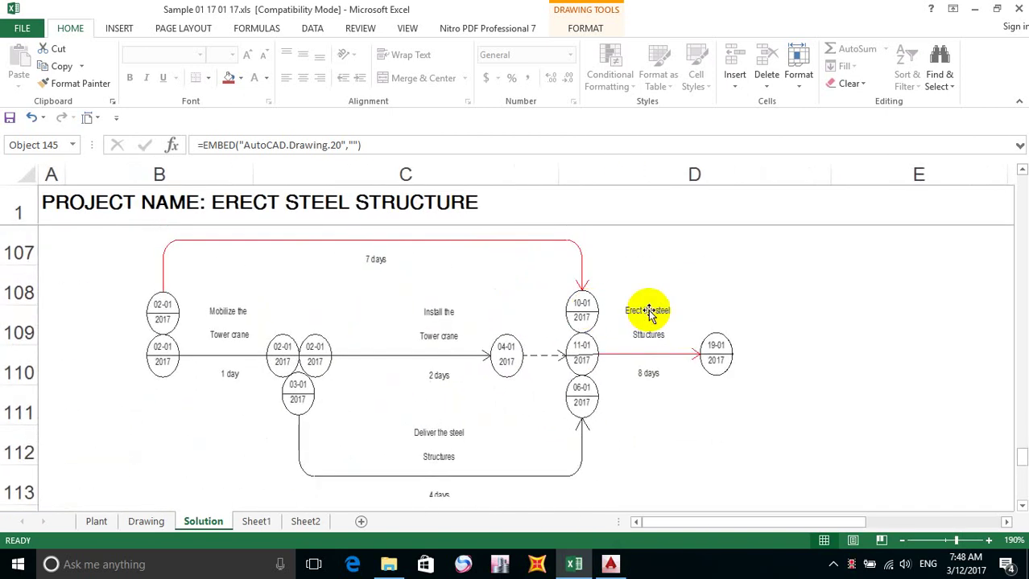
scroll(649, 312, "up", 3, "ctrl")
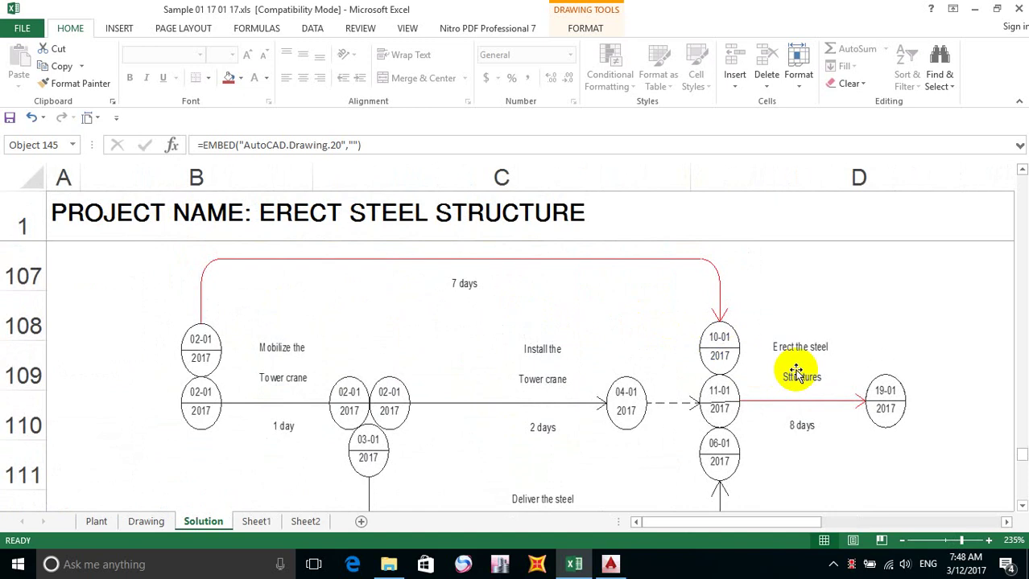
scroll(788, 370, "down", 1)
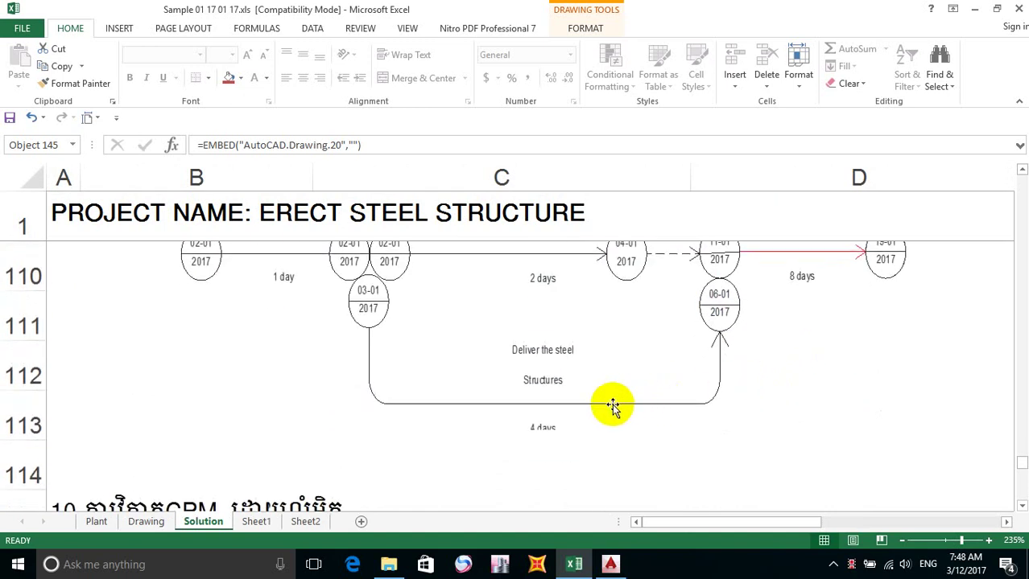
scroll(618, 402, "up", 1)
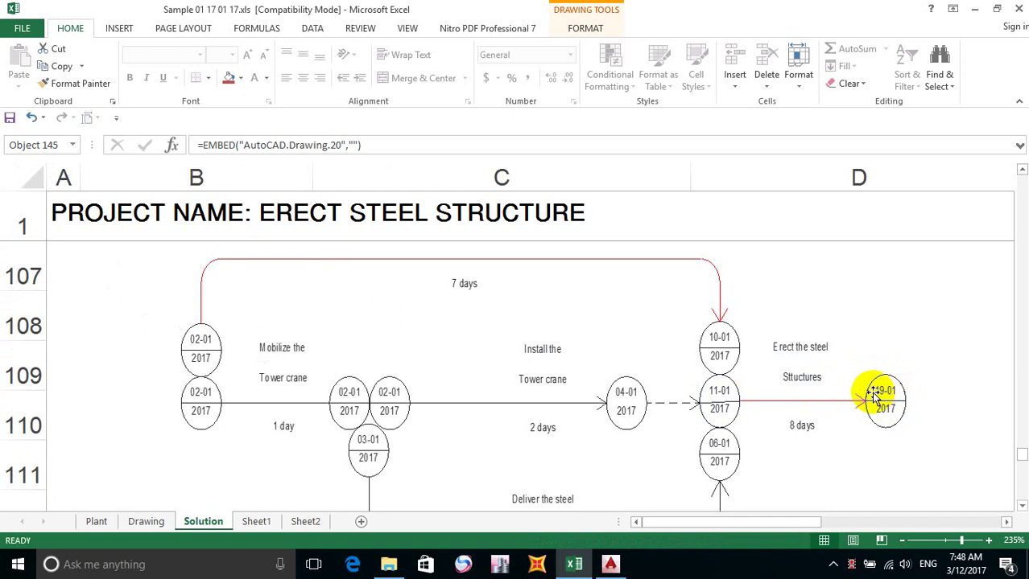
Compare the January calendar with the dates in the Start & Finish network diagram, down to the CPM analysis section.
scroll(451, 394, "up", 5)
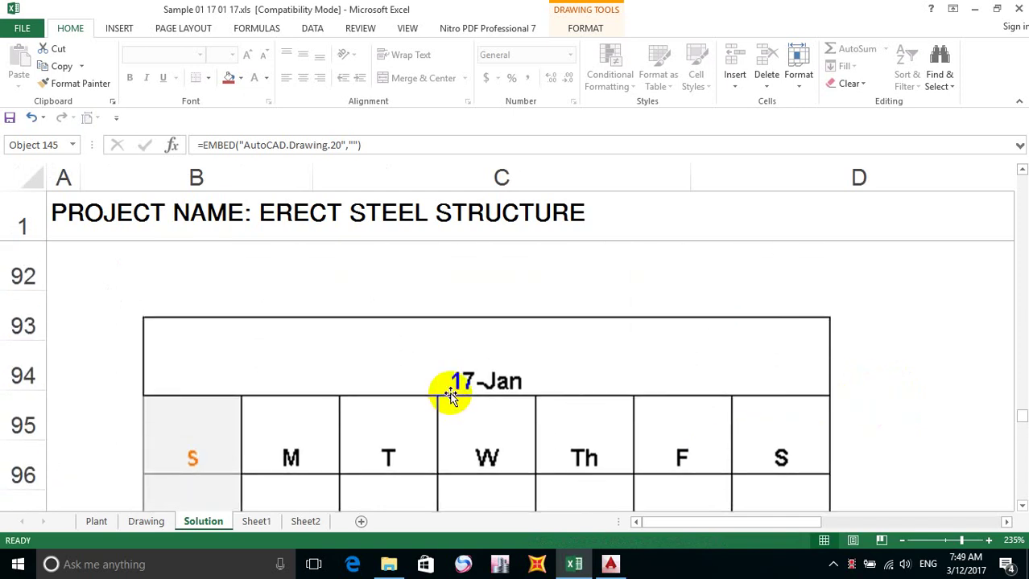
scroll(450, 395, "down", 2)
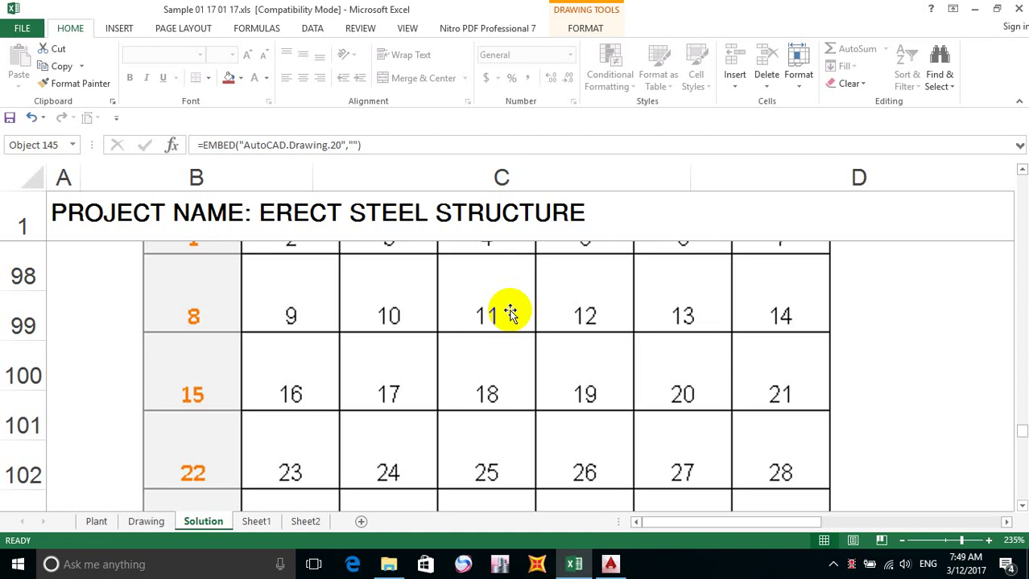
scroll(511, 312, "down", 5)
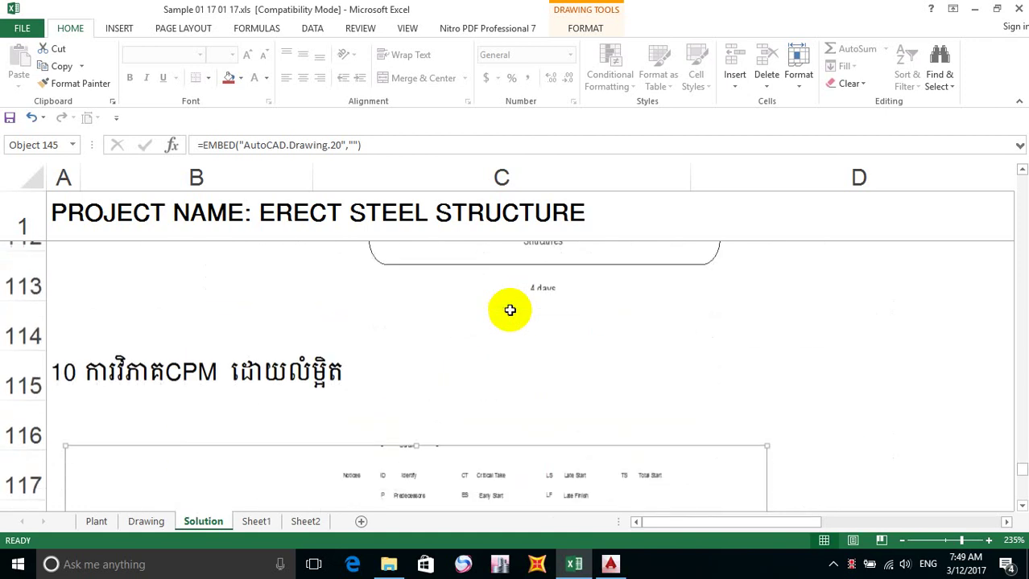
scroll(510, 312, "up", 2)
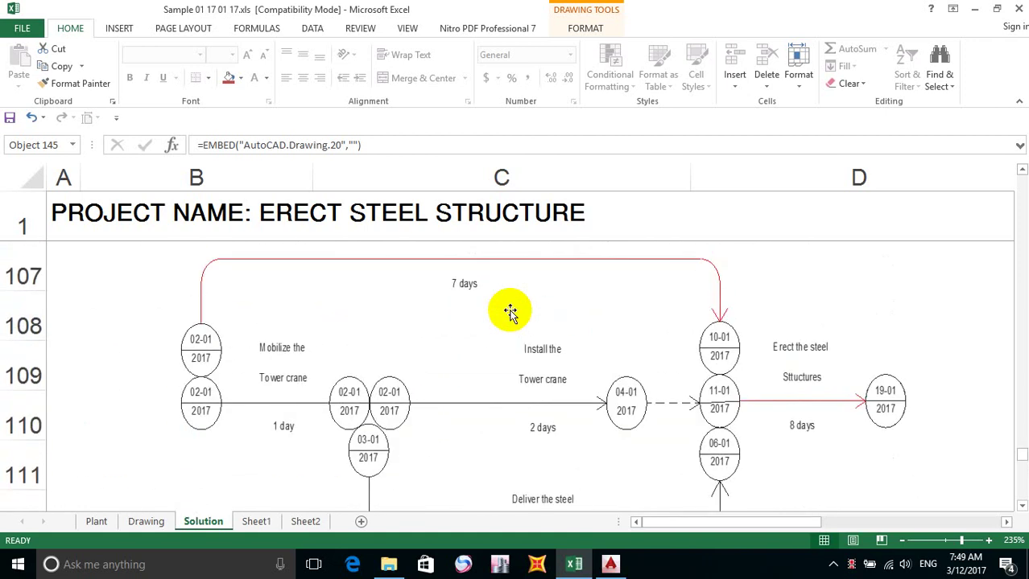
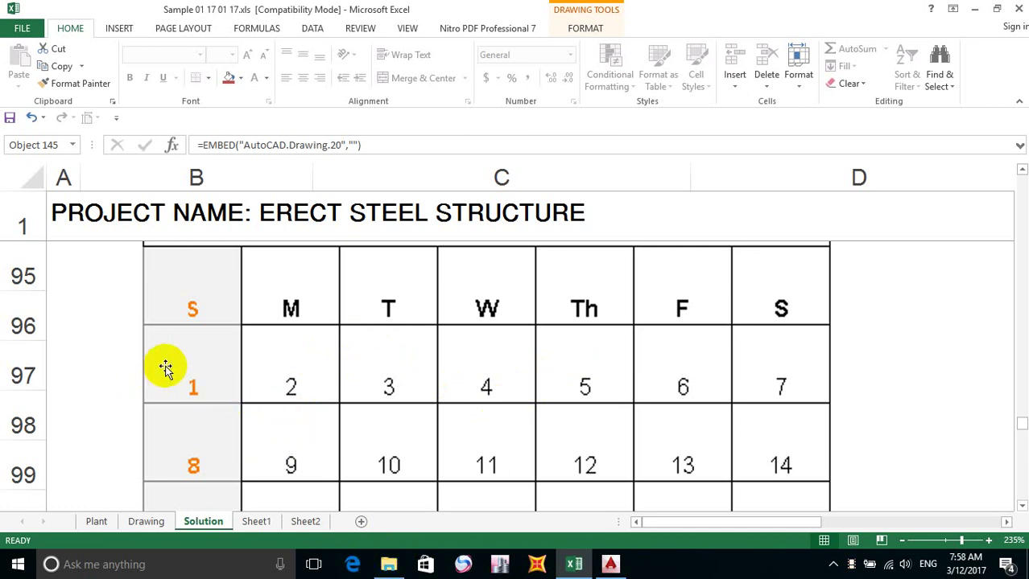
scroll(225, 363, "down", 4)
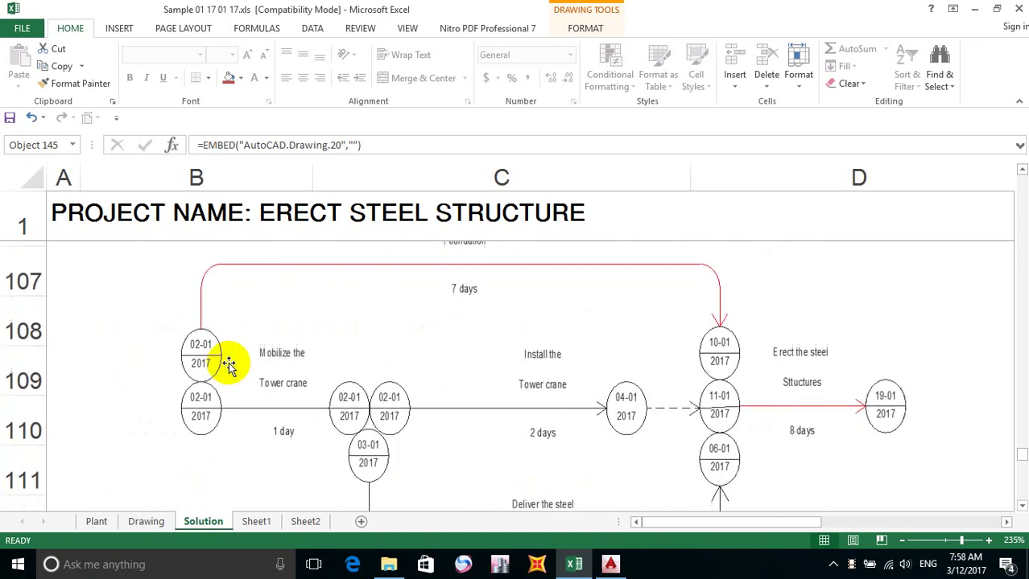
scroll(229, 365, "down", 2)
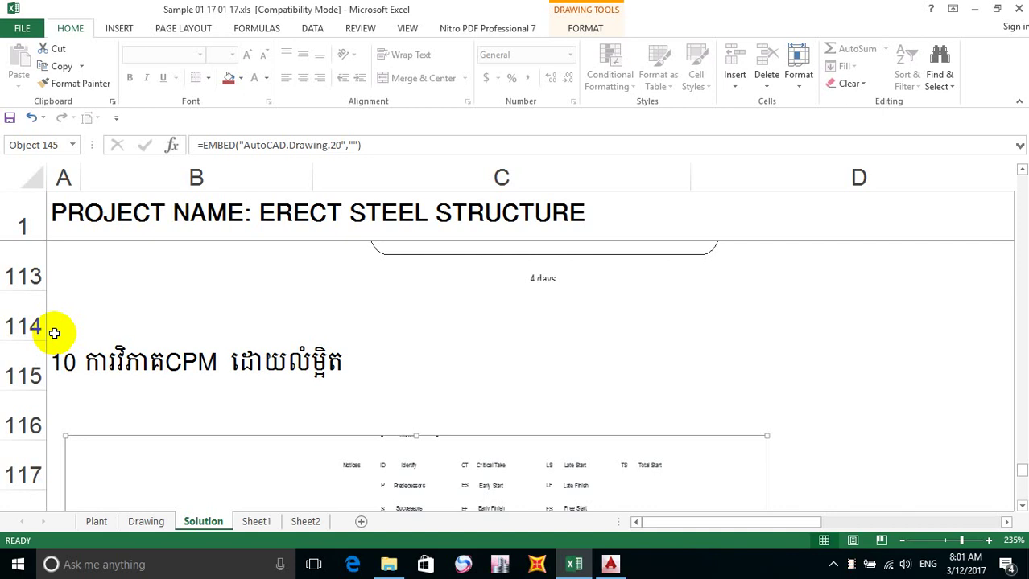
scroll(482, 330, "up", 1)
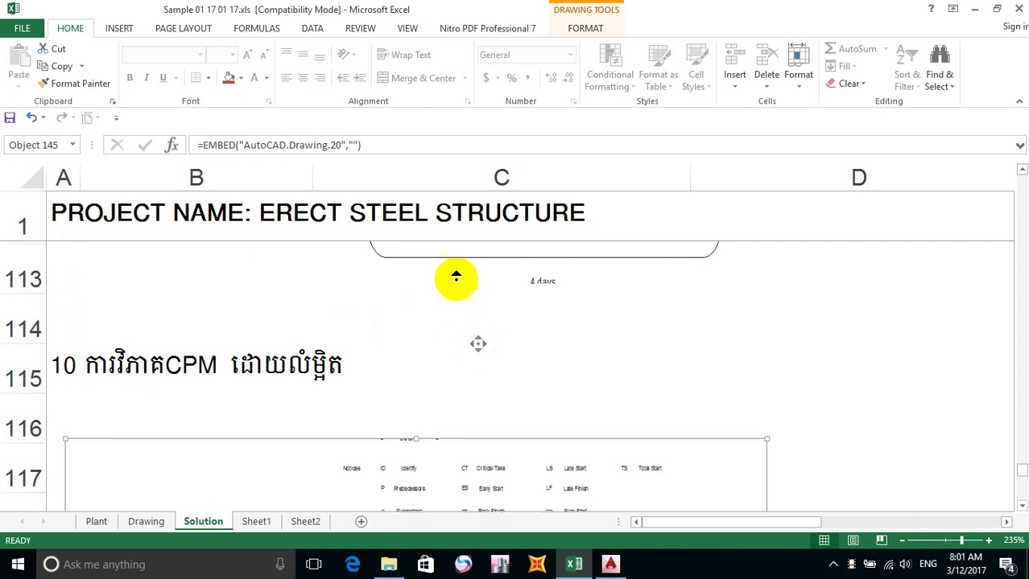
Switch to AutoCAD and examine the CPM network's activity nodes from Foundation through to Erect the steel structures.
left_click(610, 564)
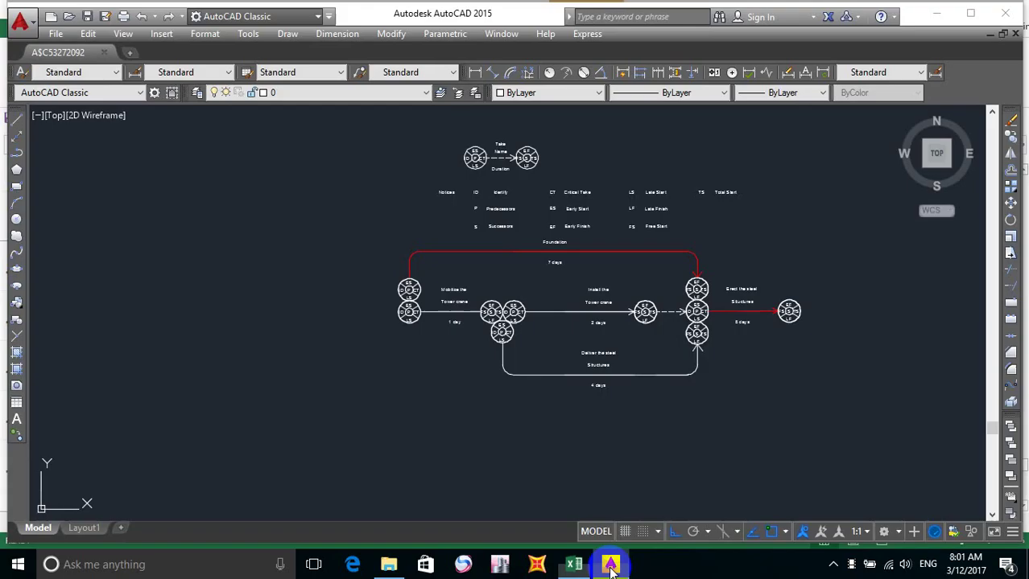
scroll(515, 310, "up", 3)
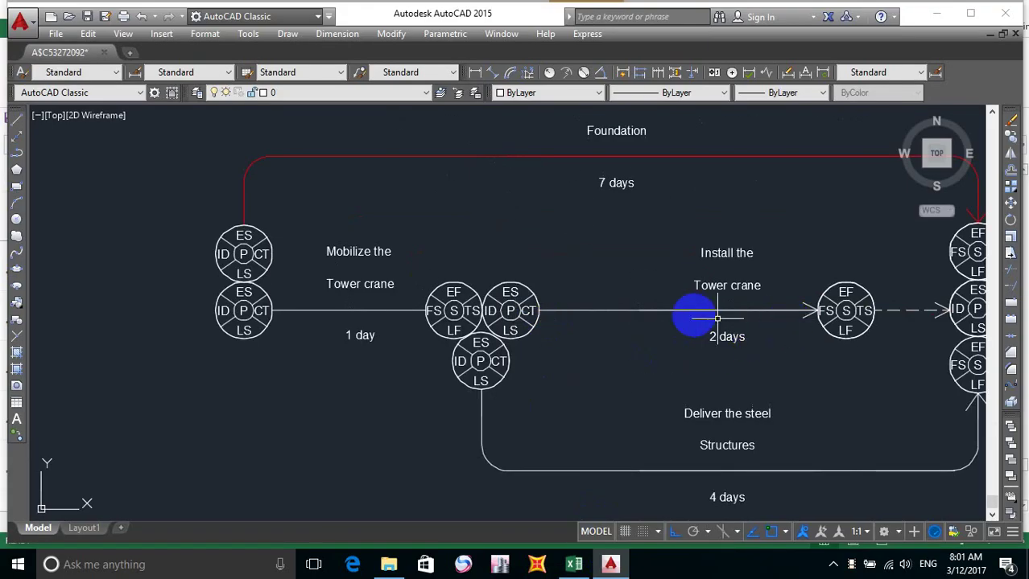
middle_click_drag(532, 299, 352, 302)
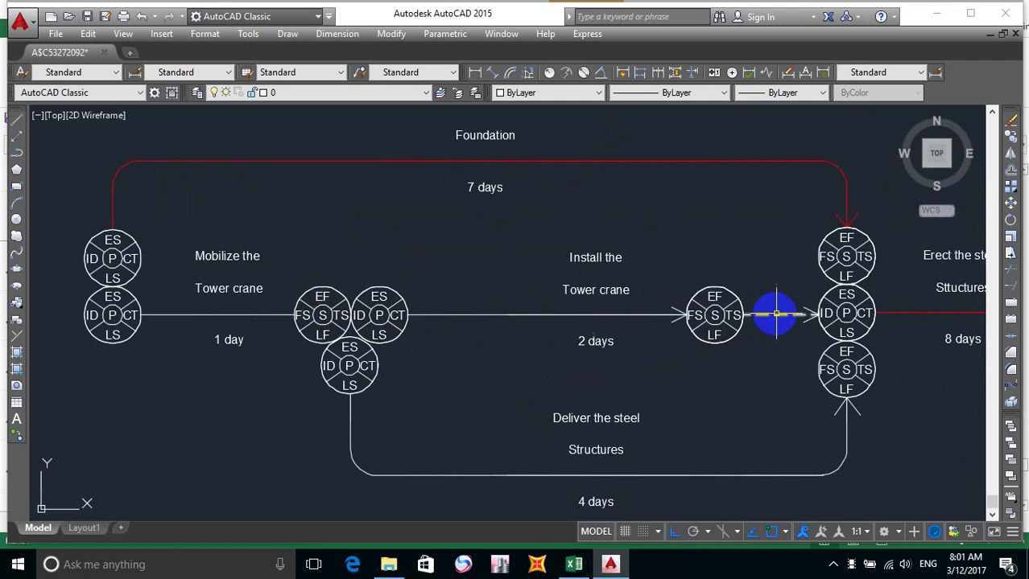
middle_click_drag(668, 308, 467, 303)
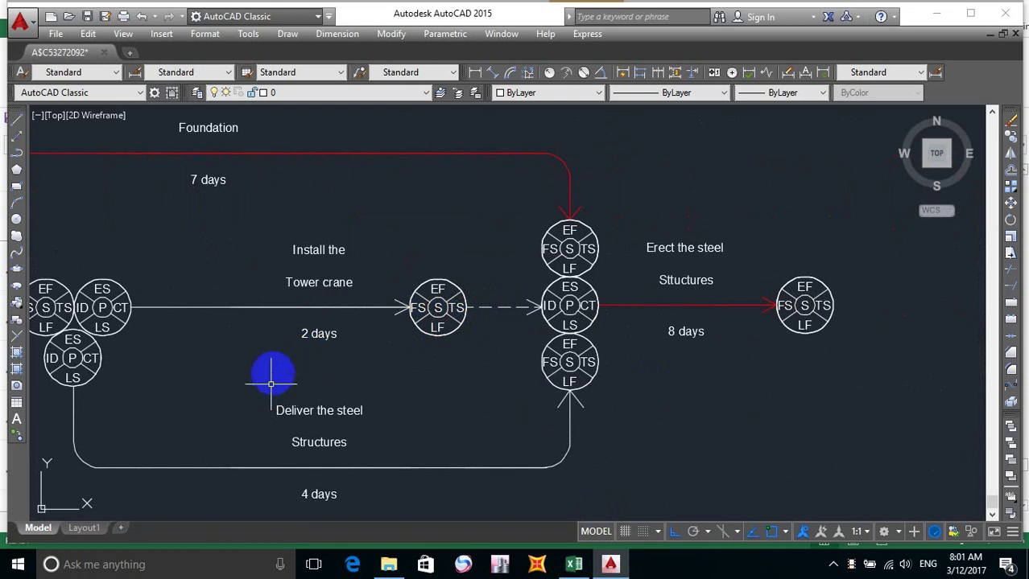
scroll(169, 342, "up", 2)
scroll(217, 351, "down", 6)
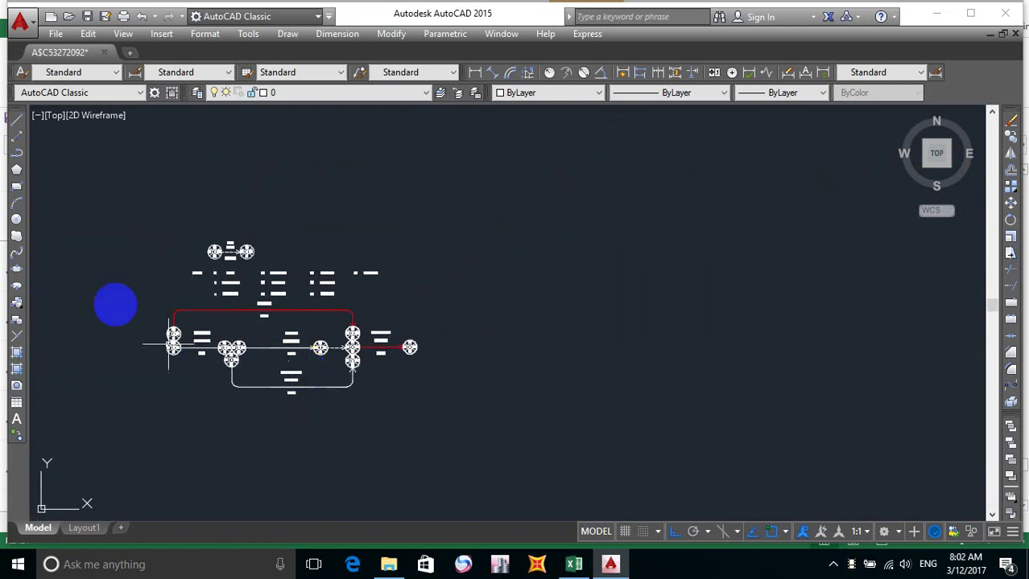
Examine the legend of node abbreviations and relate it to the nodes of the CPM network.
scroll(162, 262, "up", 2)
scroll(271, 285, "up", 2)
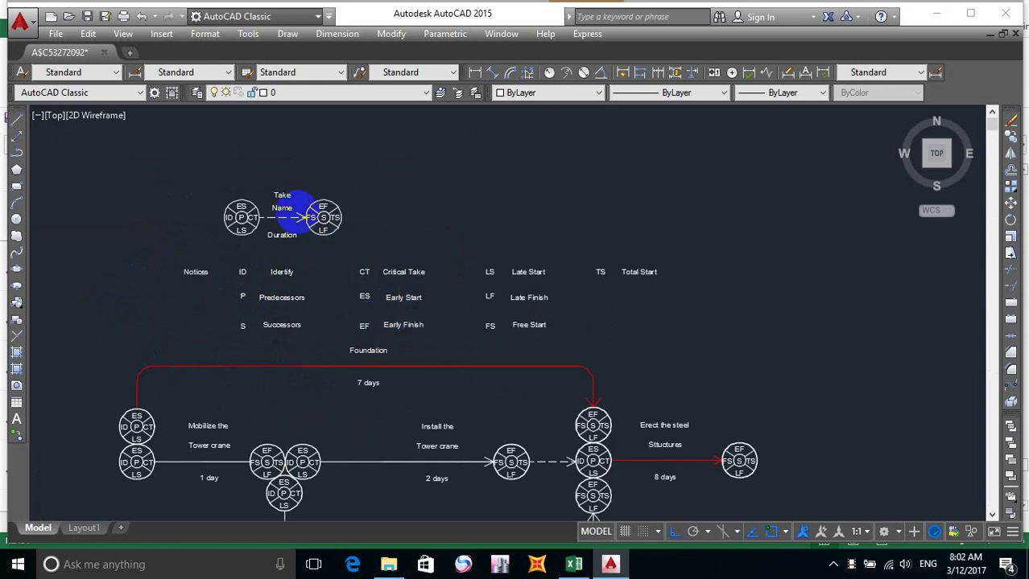
scroll(297, 212, "up", 4)
scroll(297, 212, "down", 2)
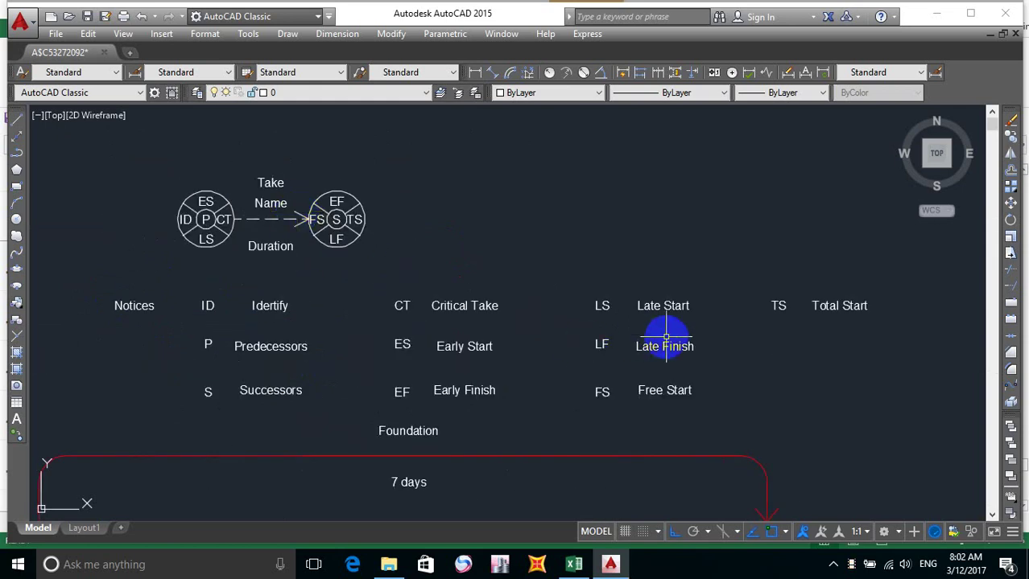
scroll(664, 338, "up", 2)
scroll(670, 326, "up", 2)
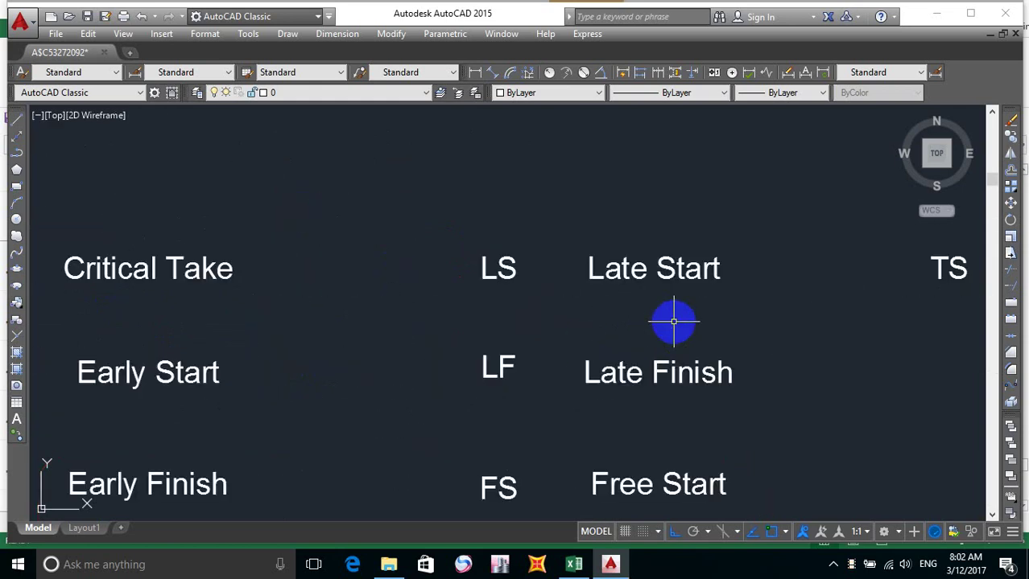
scroll(514, 304, "down", 2)
scroll(515, 304, "down", 2)
scroll(805, 293, "up", 2)
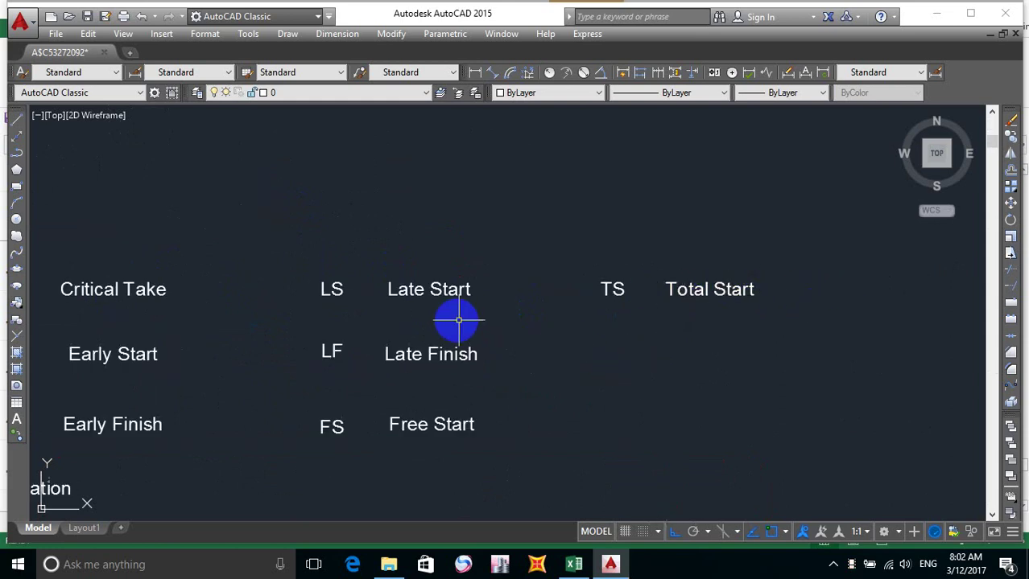
scroll(323, 321, "down", 3)
scroll(312, 402, "up", 3)
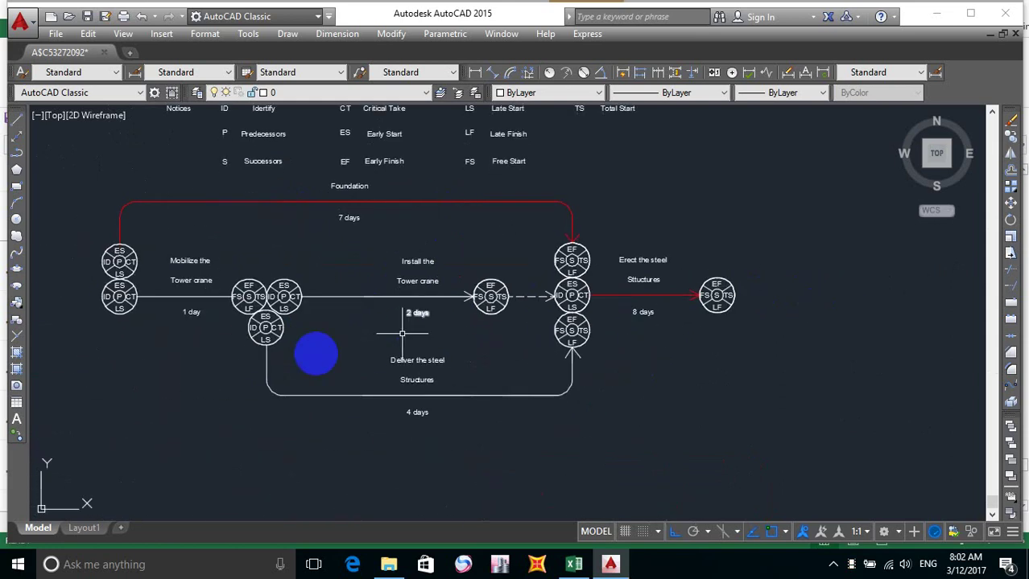
middle_click_drag(531, 330, 440, 296)
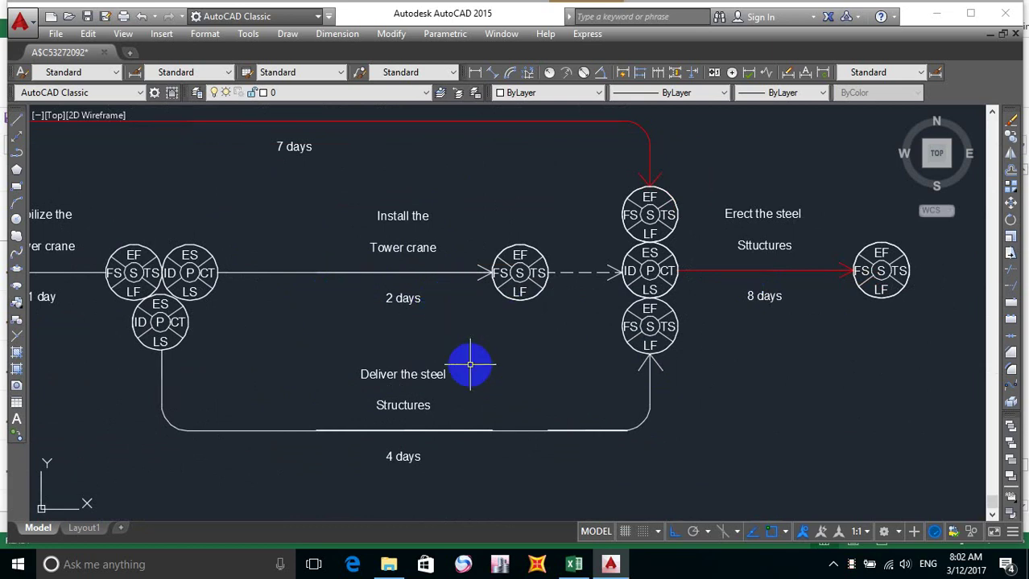
Return to the Excel workbook and review the calendar and Start & Finish diagram at 145% zoom.
left_click(574, 564)
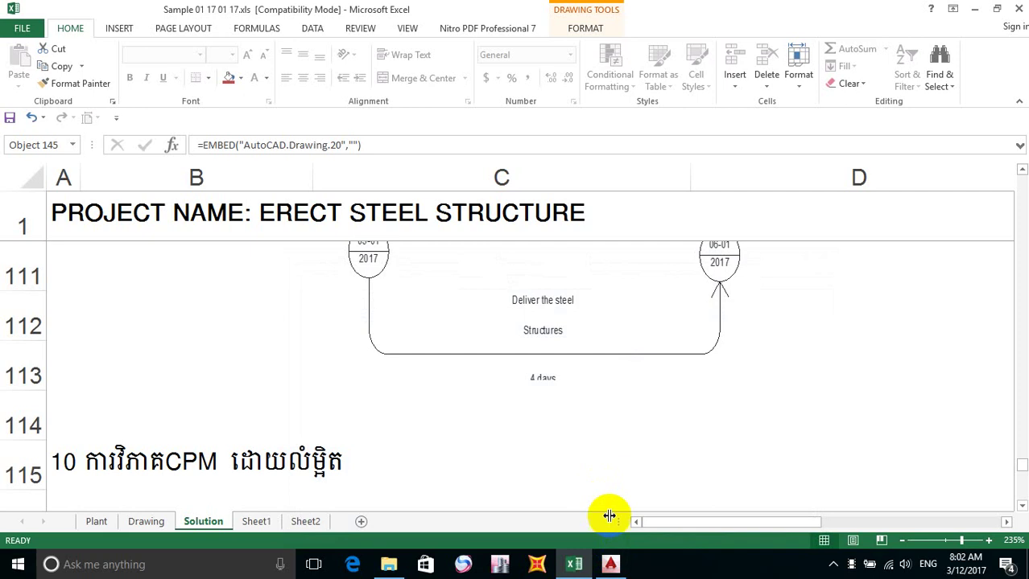
left_click(574, 564)
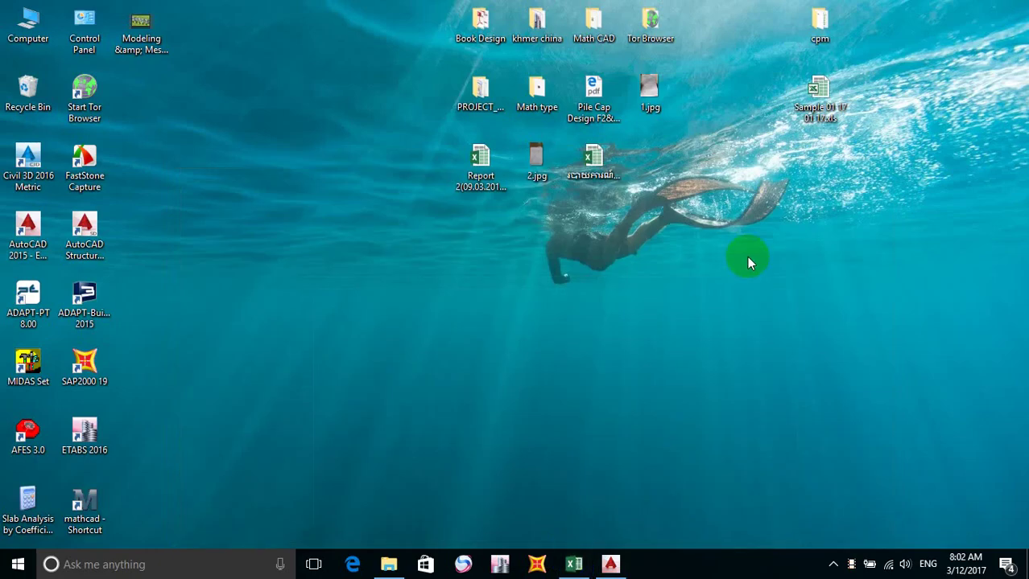
left_click(574, 565)
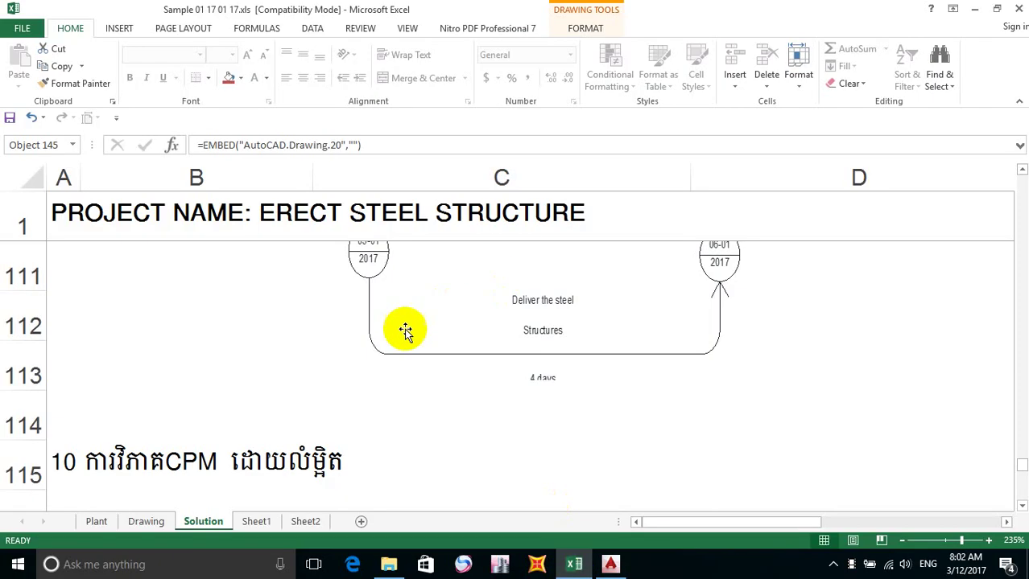
scroll(419, 326, "up", 2)
scroll(435, 322, "up", 2)
scroll(444, 316, "down", 1)
scroll(453, 316, "down", 1, "ctrl")
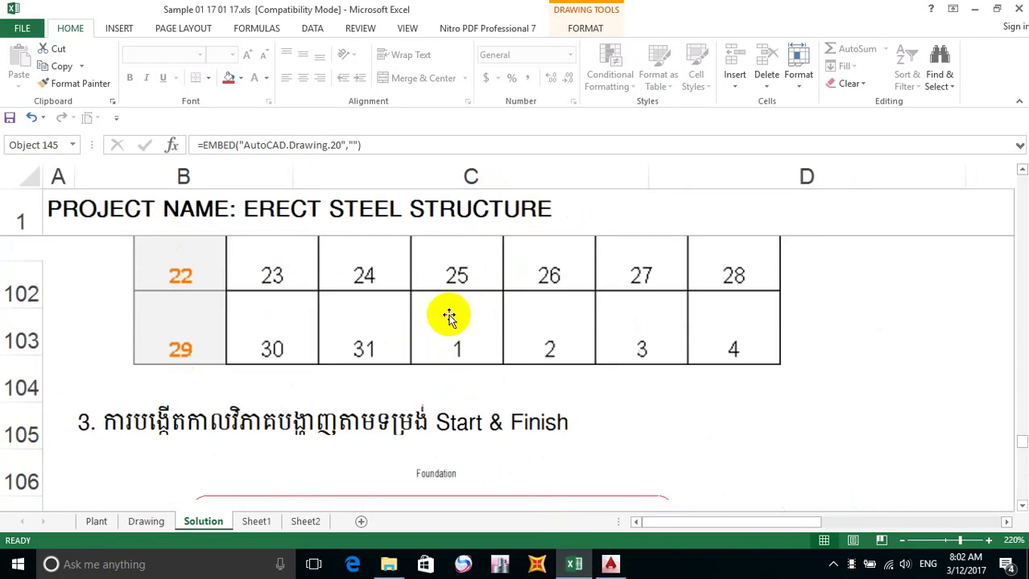
scroll(461, 315, "up", 1)
scroll(462, 310, "down", 1)
scroll(463, 308, "down", 2, "ctrl")
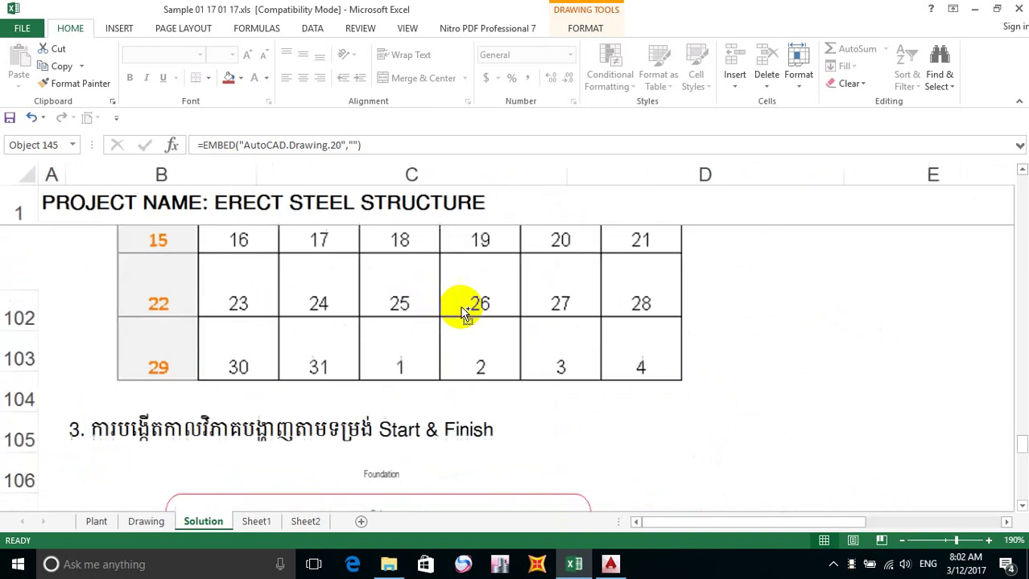
scroll(465, 306, "down", 2, "ctrl")
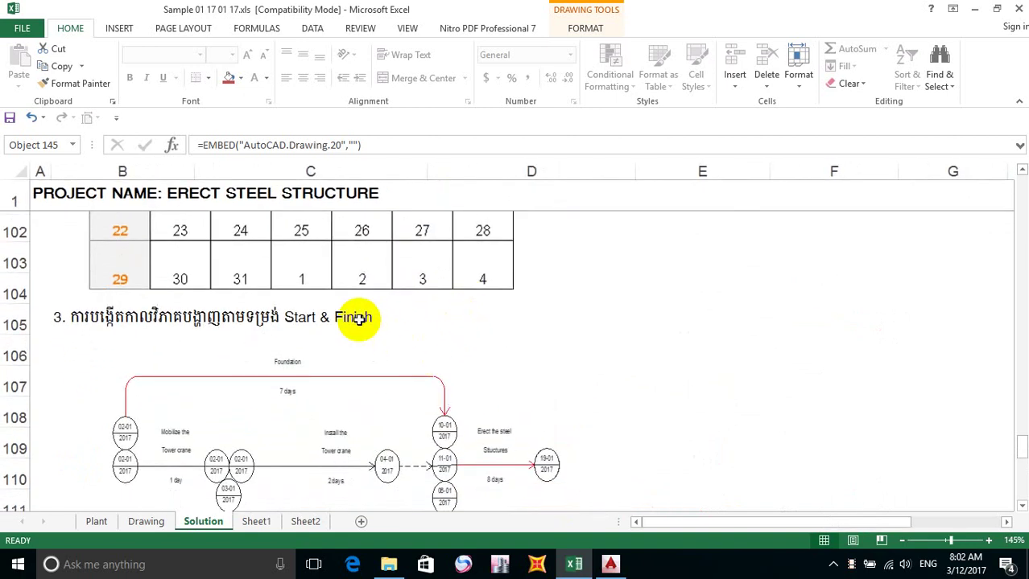
scroll(357, 319, "down", 2)
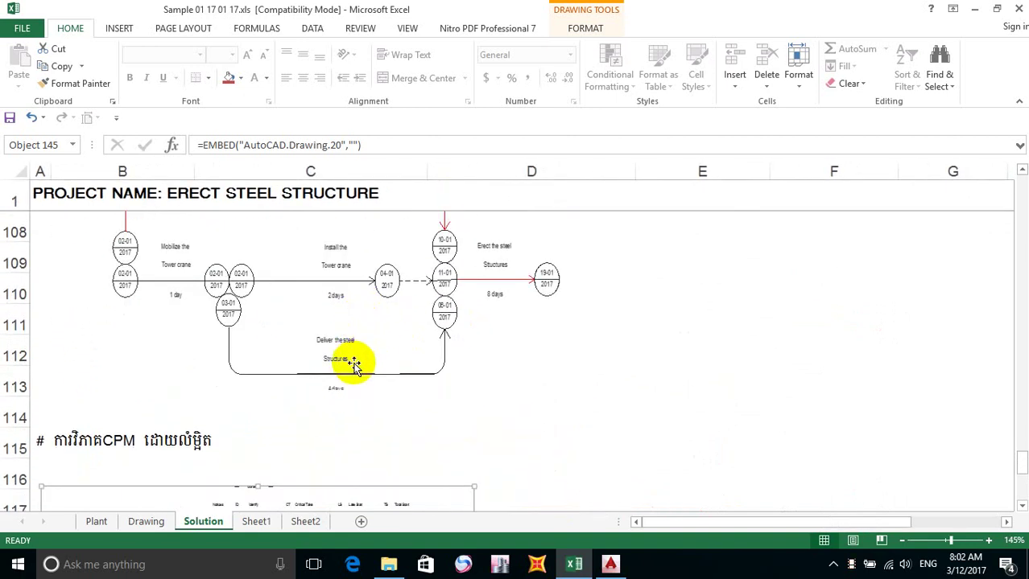
Eject the removable F: drive in File Explorer and return to the Excel workbook.
left_click(389, 563)
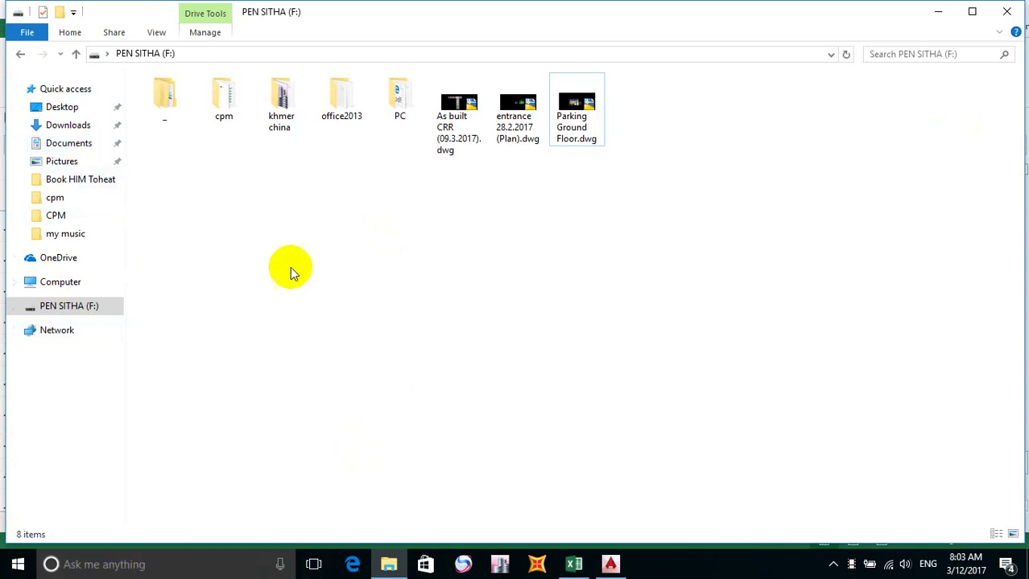
right_click(77, 313)
left_click(138, 431)
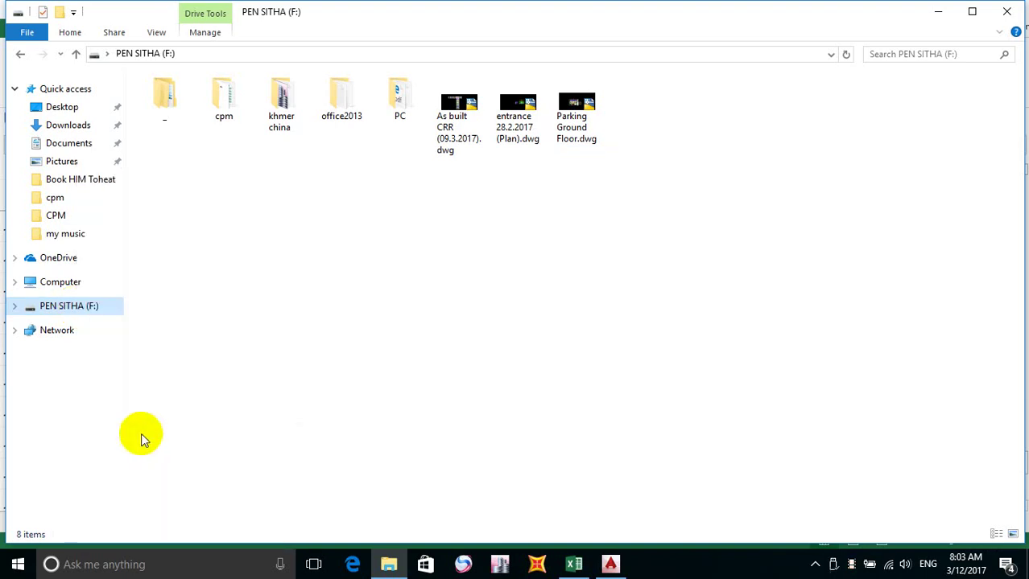
left_click(967, 489)
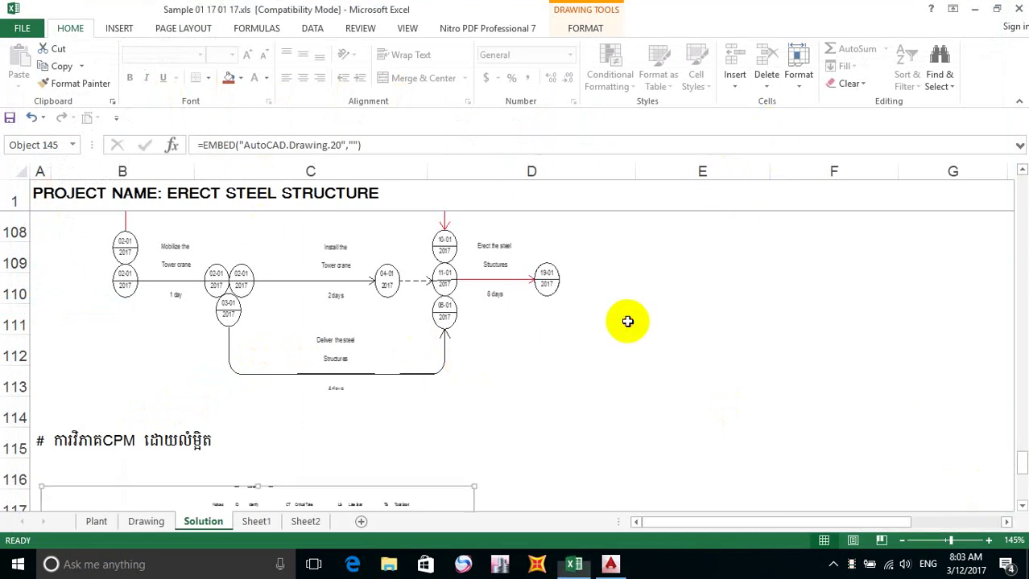
Deselect the embedded drawing and review the calendar, the Start & Finish section and the Critical Tasks table on the Solution sheet.
left_click(571, 390)
scroll(442, 318, "up", 5)
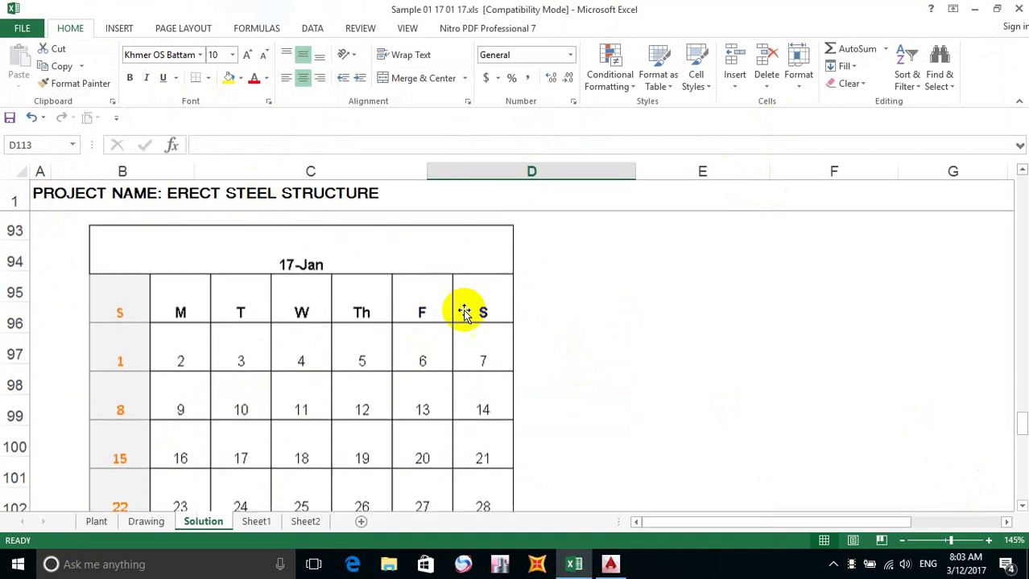
scroll(205, 330, "up", 3)
scroll(211, 324, "down", 3)
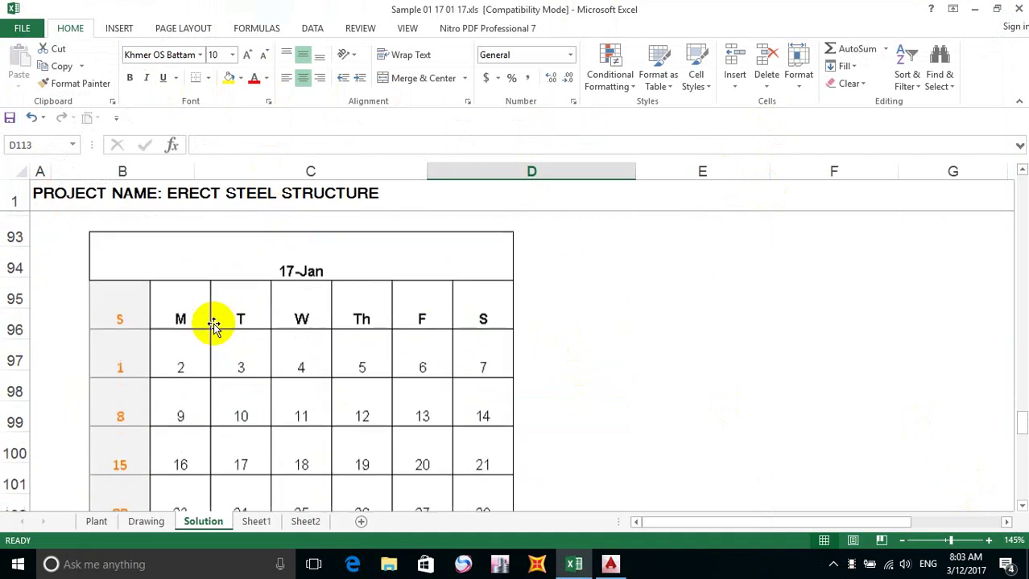
scroll(213, 325, "up", 5)
scroll(217, 323, "down", 13)
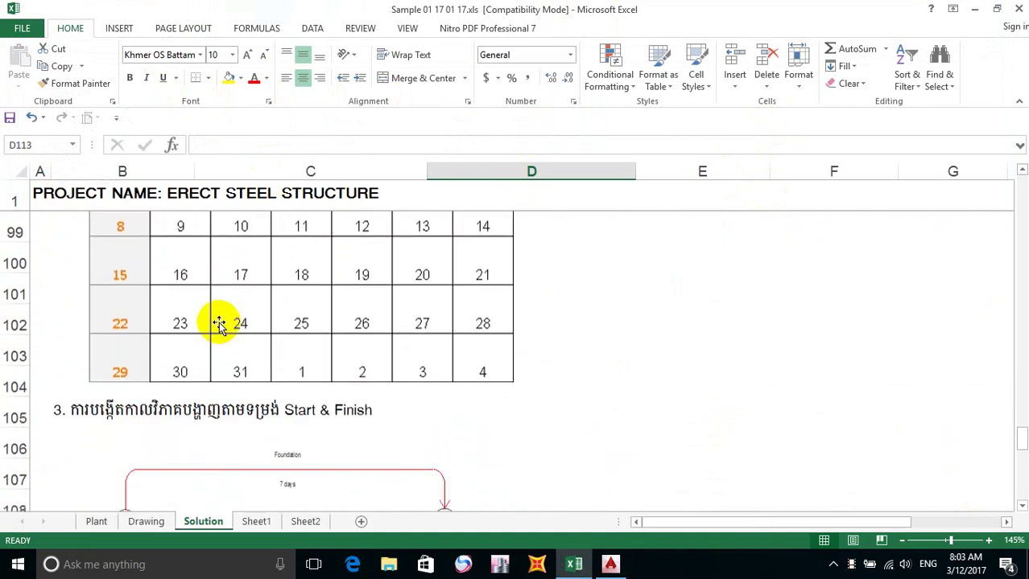
scroll(221, 323, "up", 9)
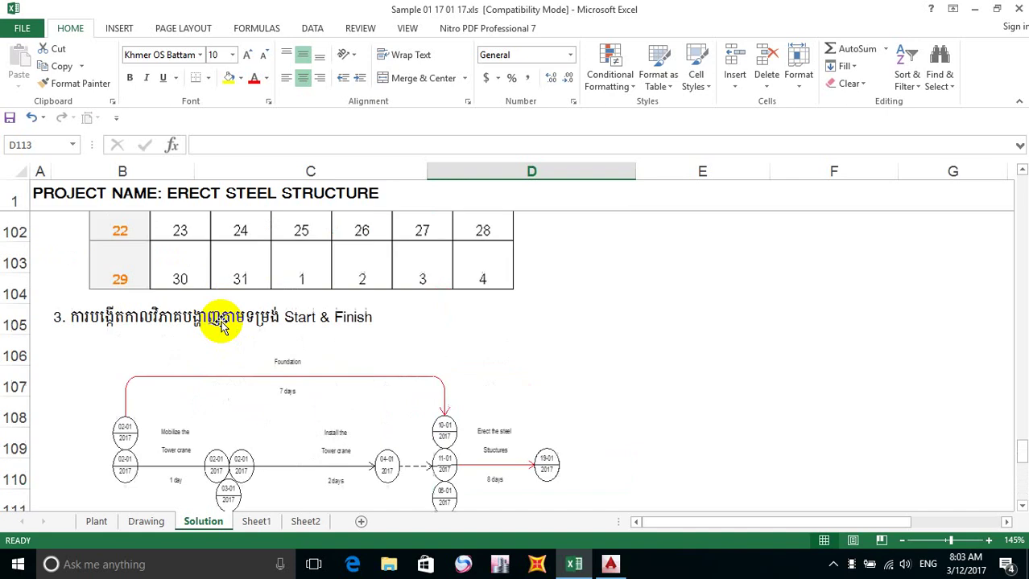
scroll(221, 323, "up", 2)
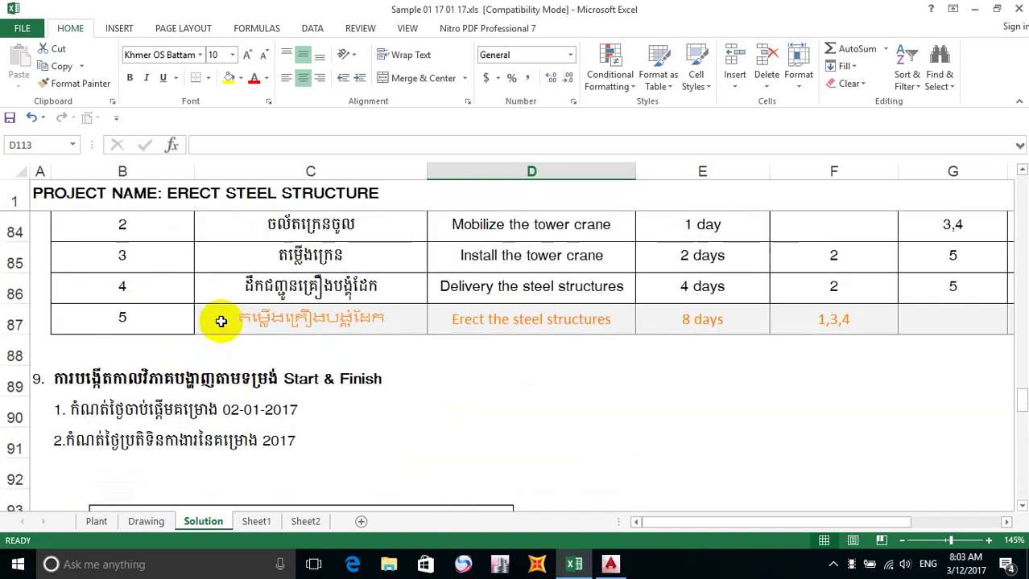
scroll(221, 323, "up", 3)
scroll(222, 324, "up", 1)
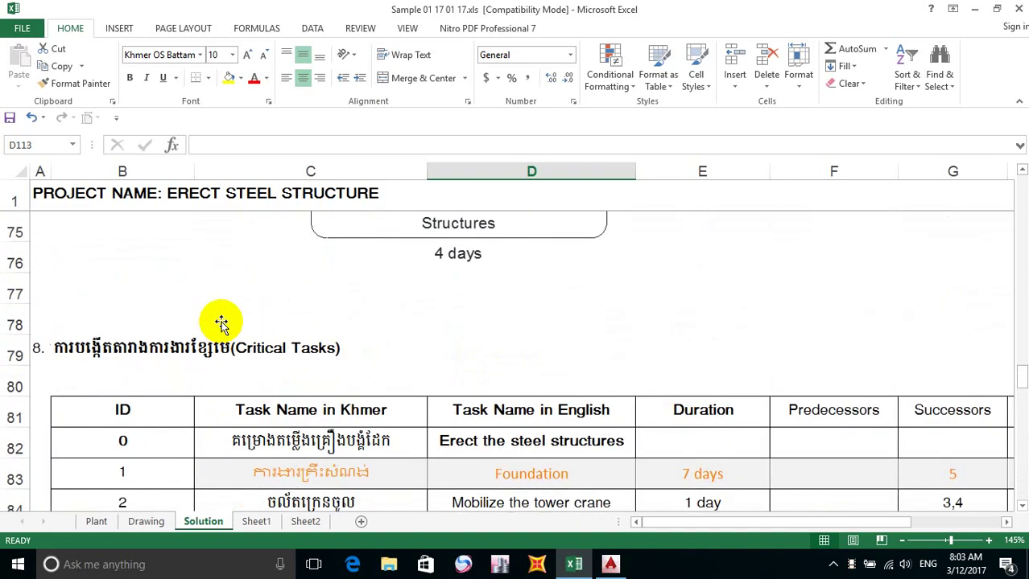
Examine the Critical Path table with its path durations and network diagram, and the start of the Critical Tasks section.
scroll(221, 324, "up", 6)
scroll(221, 322, "down", 2)
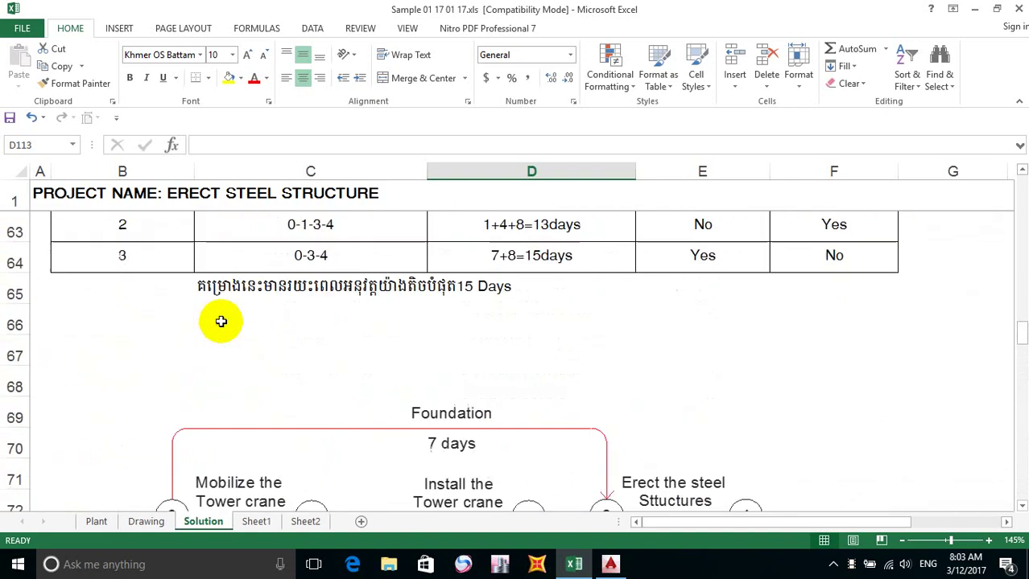
scroll(222, 322, "down", 2)
scroll(221, 322, "up", 4)
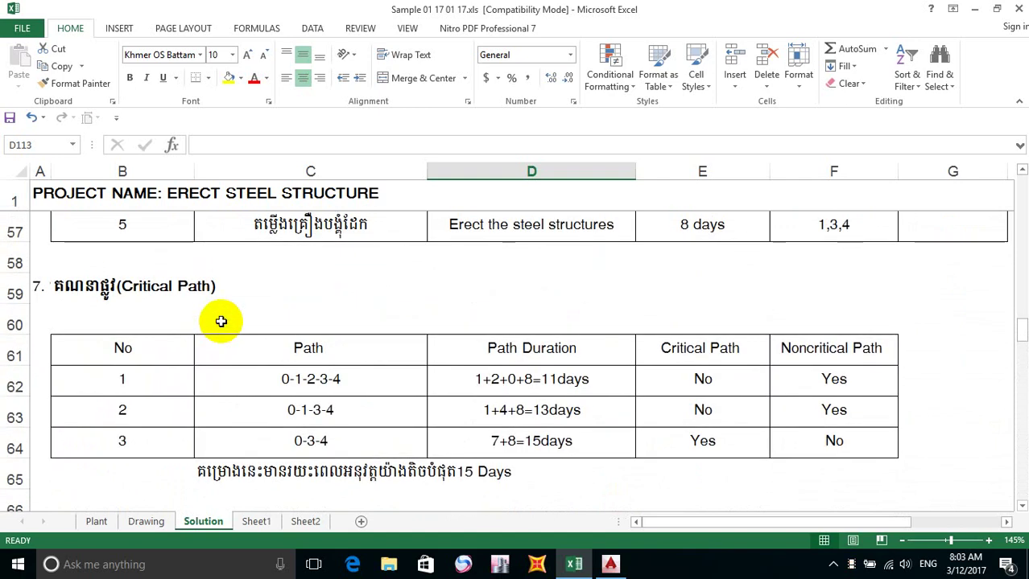
scroll(222, 322, "down", 1)
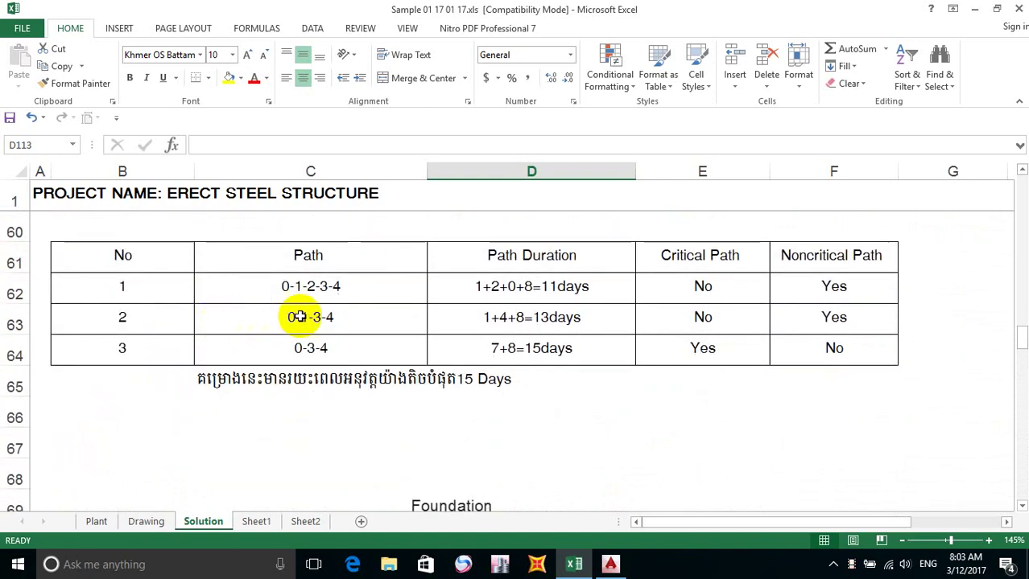
scroll(271, 315, "down", 2)
scroll(300, 318, "down", 3)
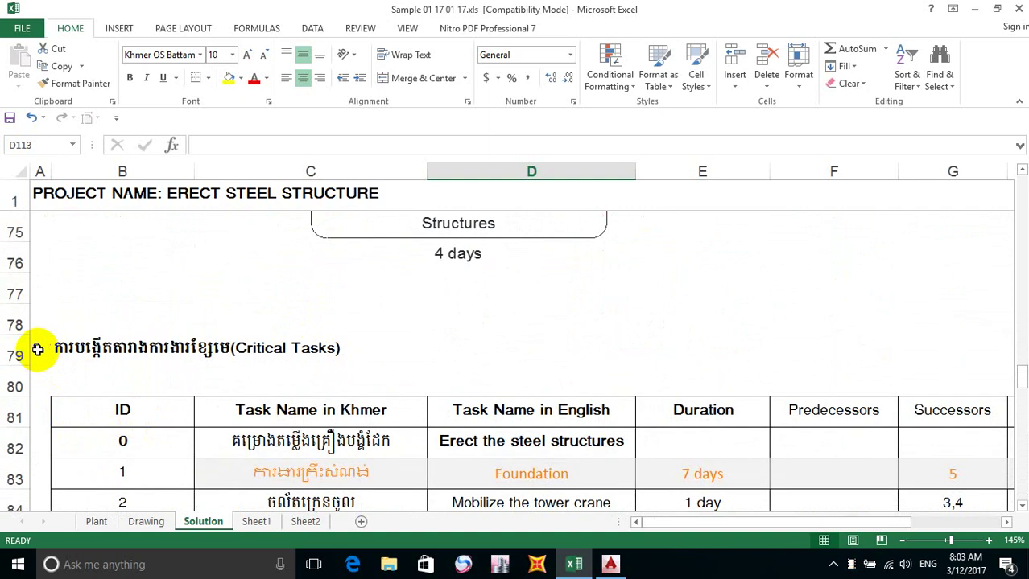
scroll(131, 337, "down", 1)
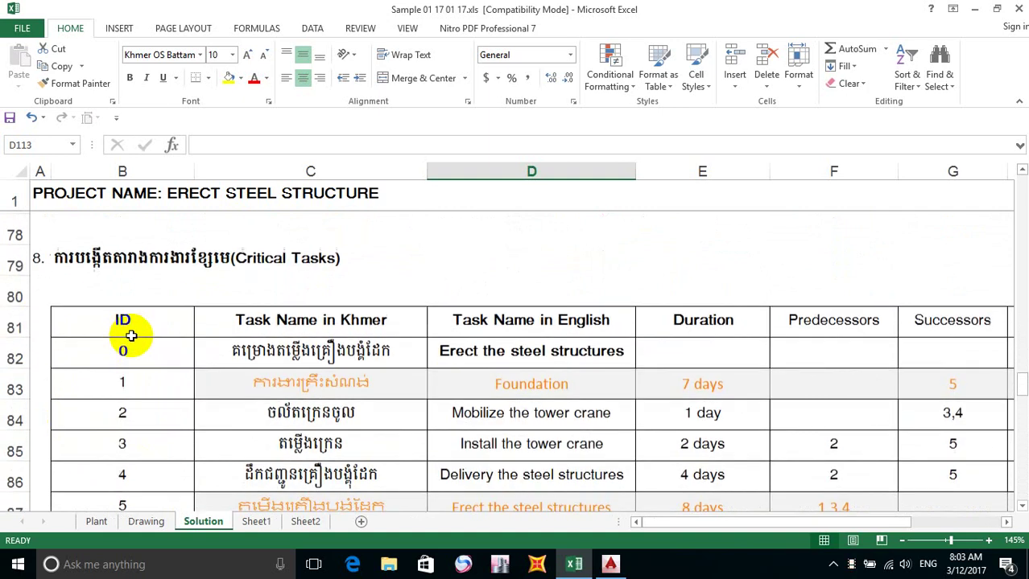
Review the section headings, the January calendar and the Start & Finish diagram down to the embedded detailed CPM drawing.
left_click_drag(32, 255, 266, 251)
scroll(435, 340, "down", 4)
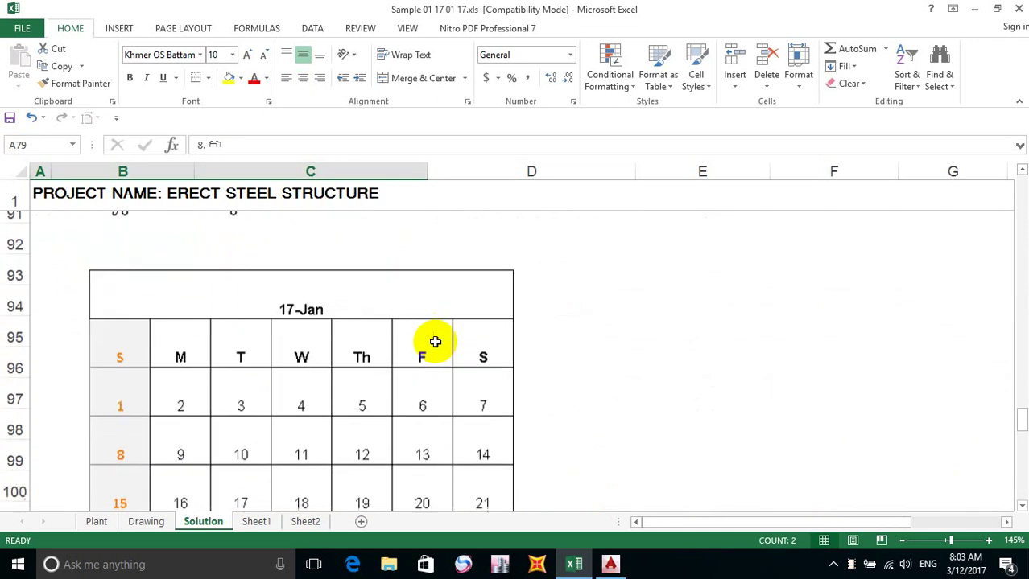
scroll(434, 342, "down", 7)
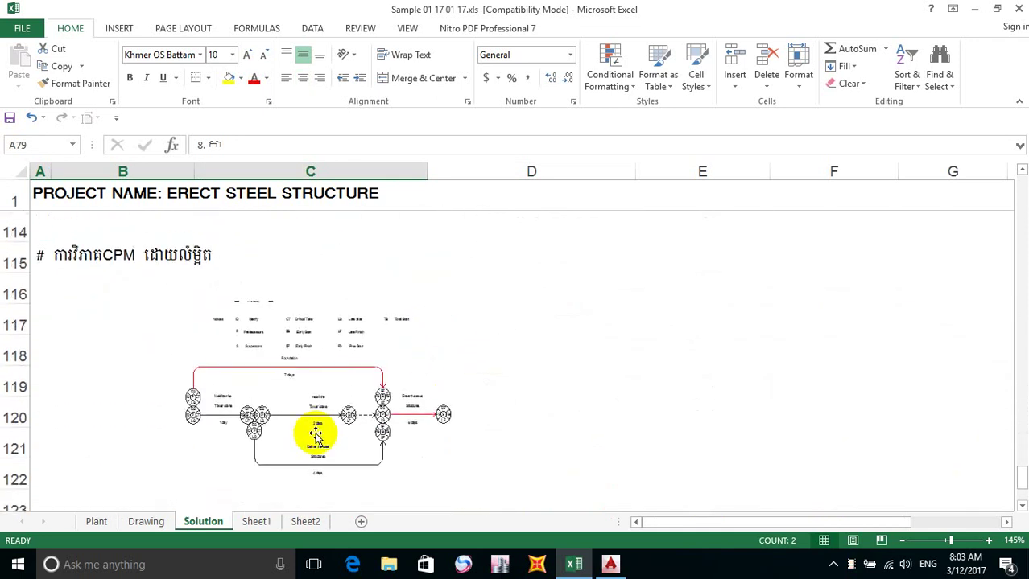
scroll(235, 363, "up", 2)
scroll(234, 363, "down", 2)
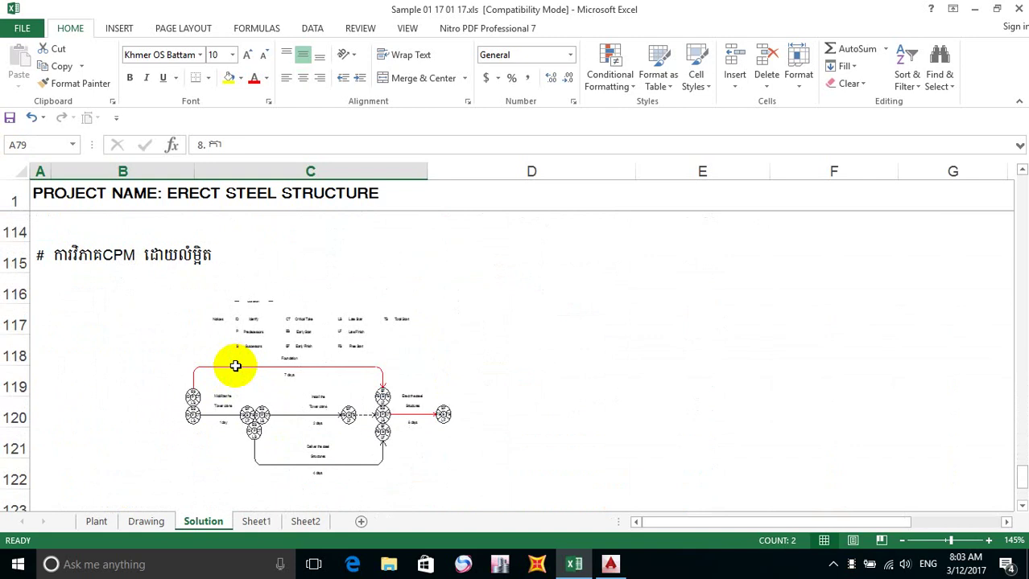
left_click(300, 379)
scroll(376, 335, "down", 2)
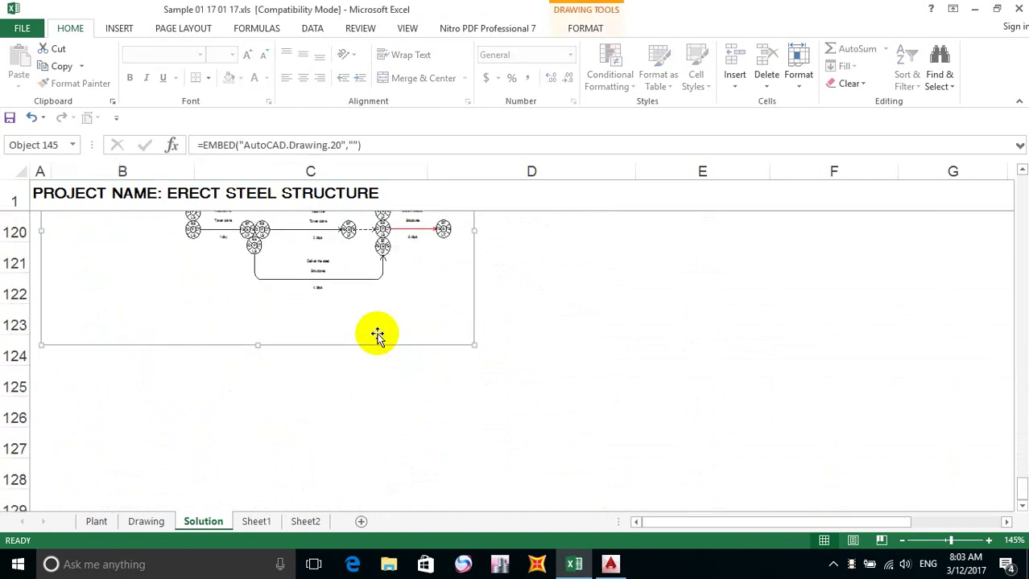
scroll(376, 335, "up", 2)
scroll(378, 335, "up", 4)
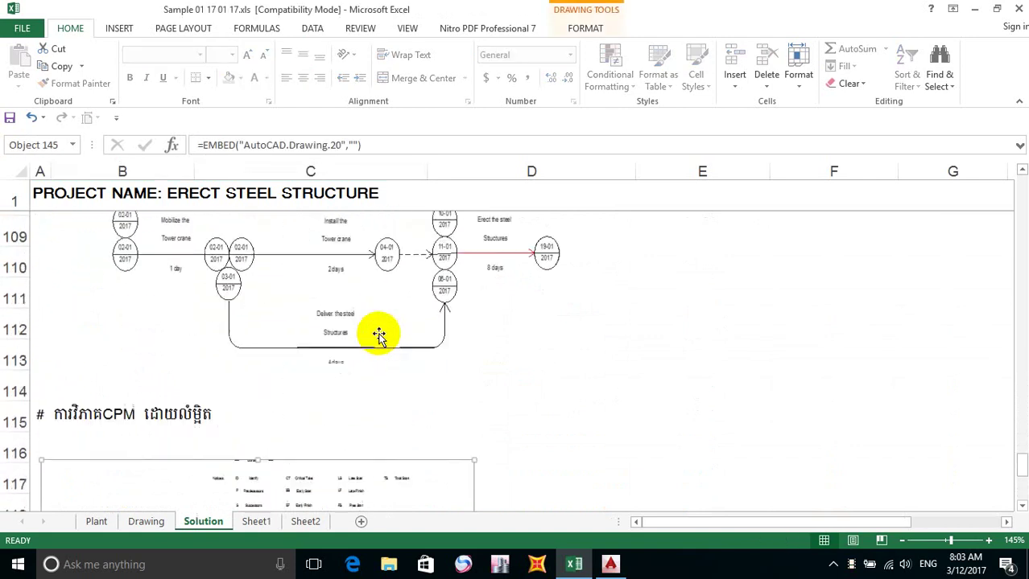
scroll(378, 333, "down", 1)
scroll(378, 333, "down", 2)
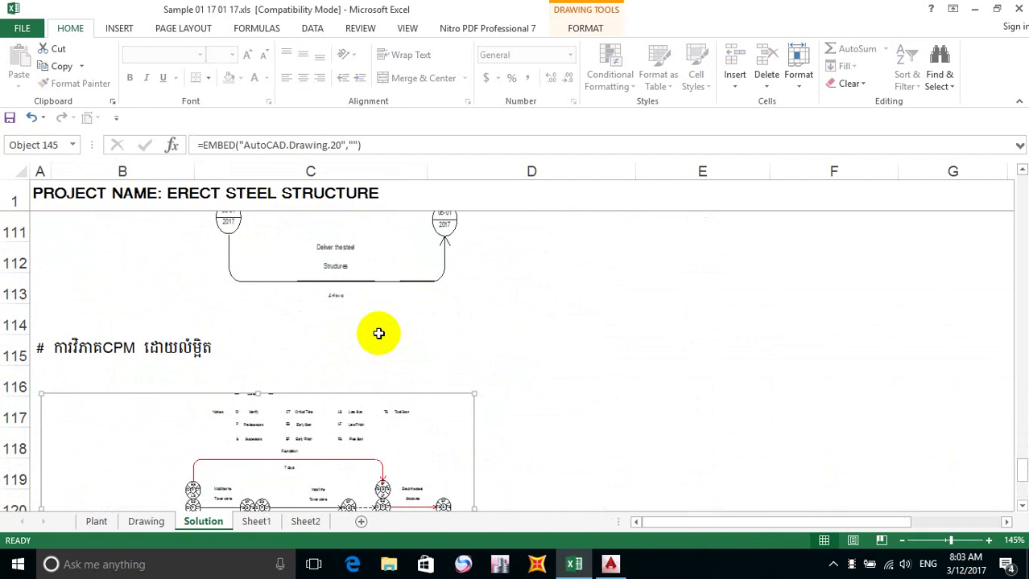
scroll(378, 335, "up", 9)
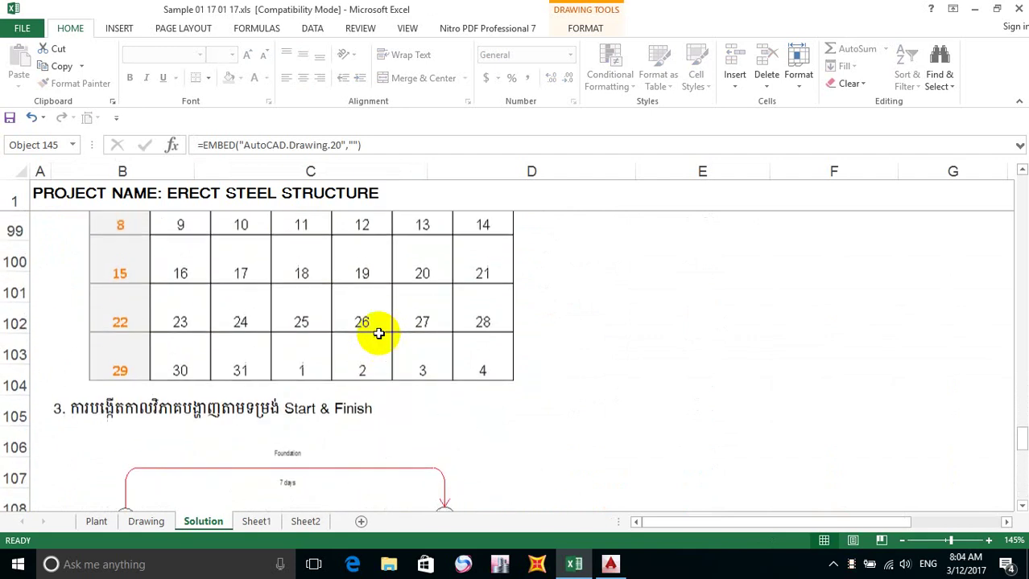
scroll(378, 335, "up", 2)
scroll(379, 335, "down", 5)
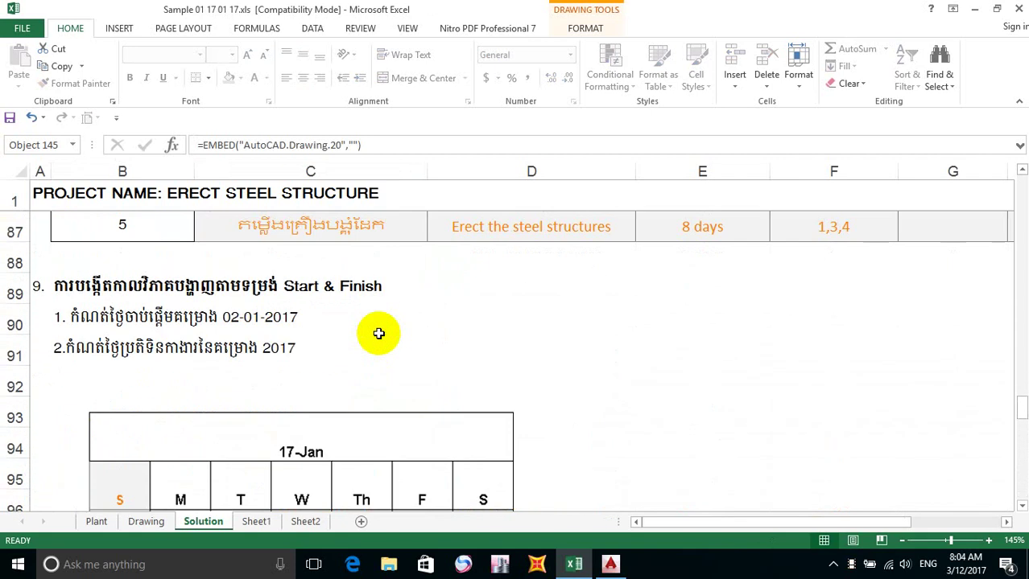
scroll(378, 336, "down", 6)
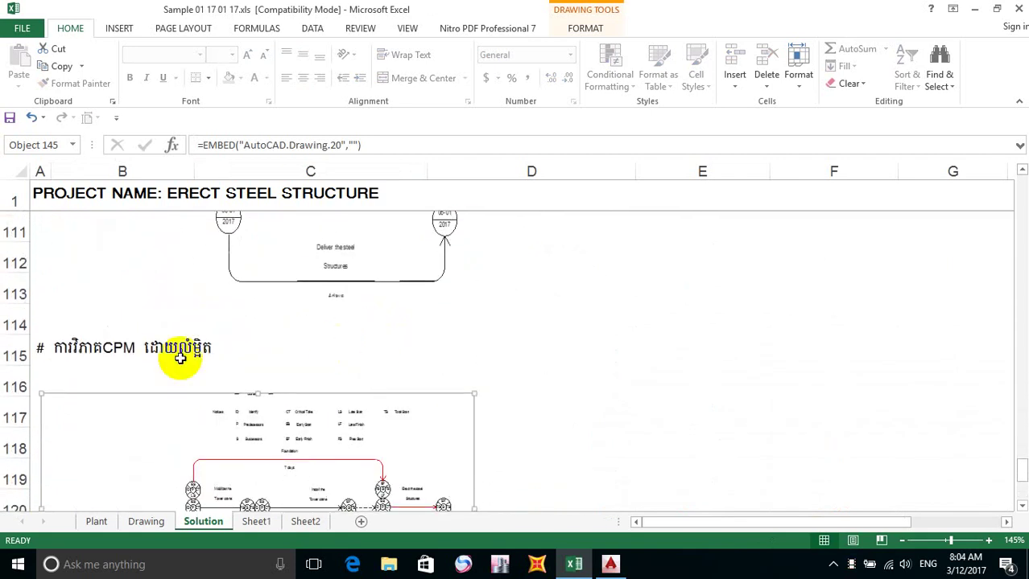
Widen column A slightly so that the number 10 in front of the detailed CPM analysis heading fits its cell.
left_click(42, 350)
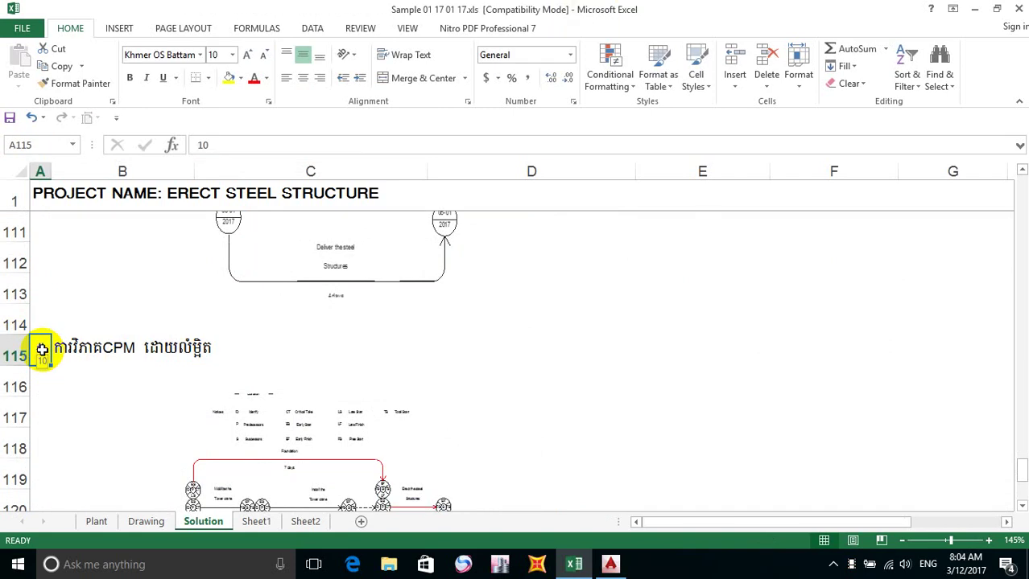
double_click(42, 349)
left_click(62, 382)
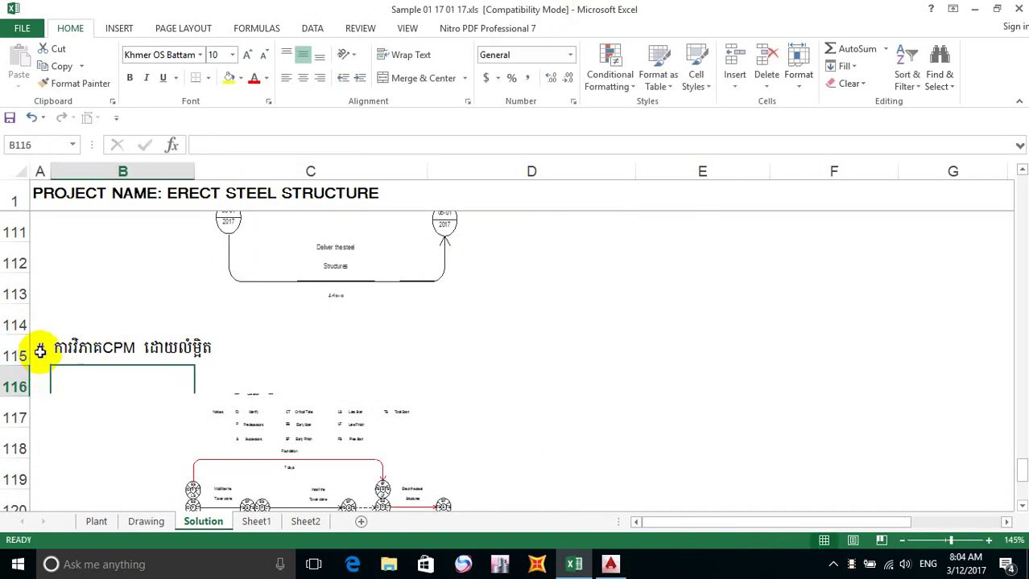
left_click(41, 351)
left_click_drag(49, 169, 56, 170)
left_click(137, 418)
left_click(101, 348)
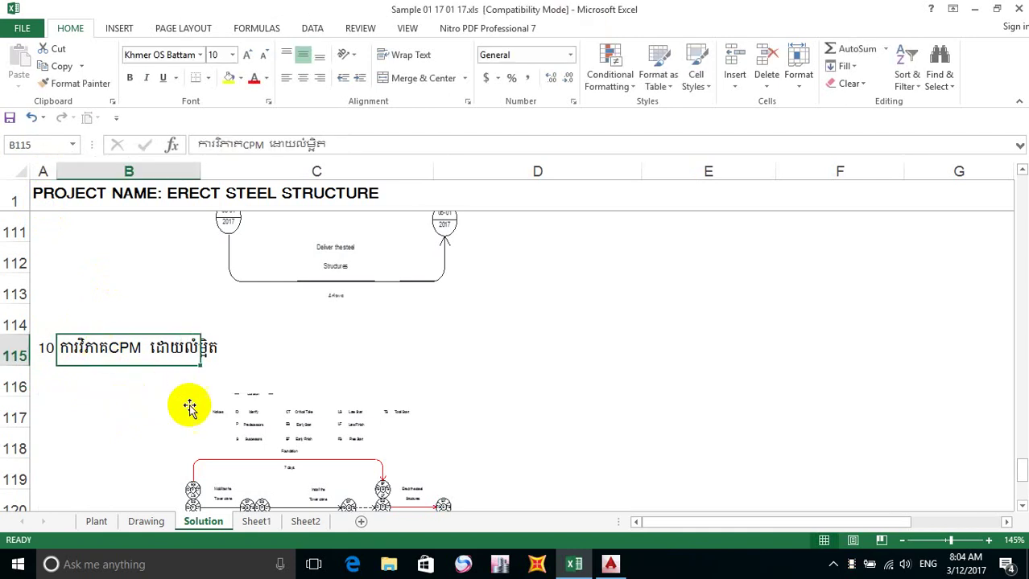
Switch to the CPM drawing in AutoCAD and open the ID text of the Foundation task's start node for editing.
scroll(189, 408, "down", 1)
left_click(276, 363)
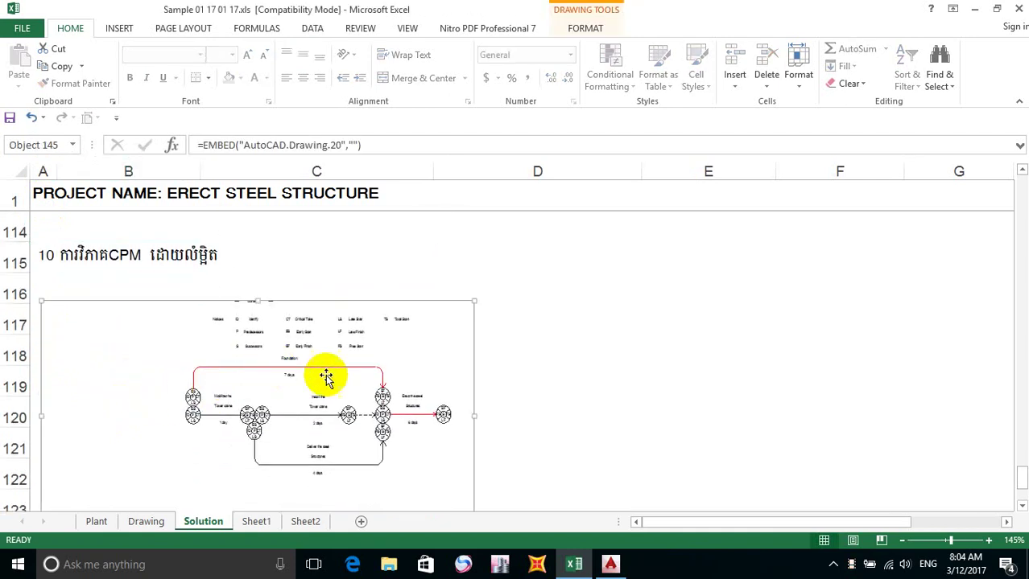
left_click(596, 566)
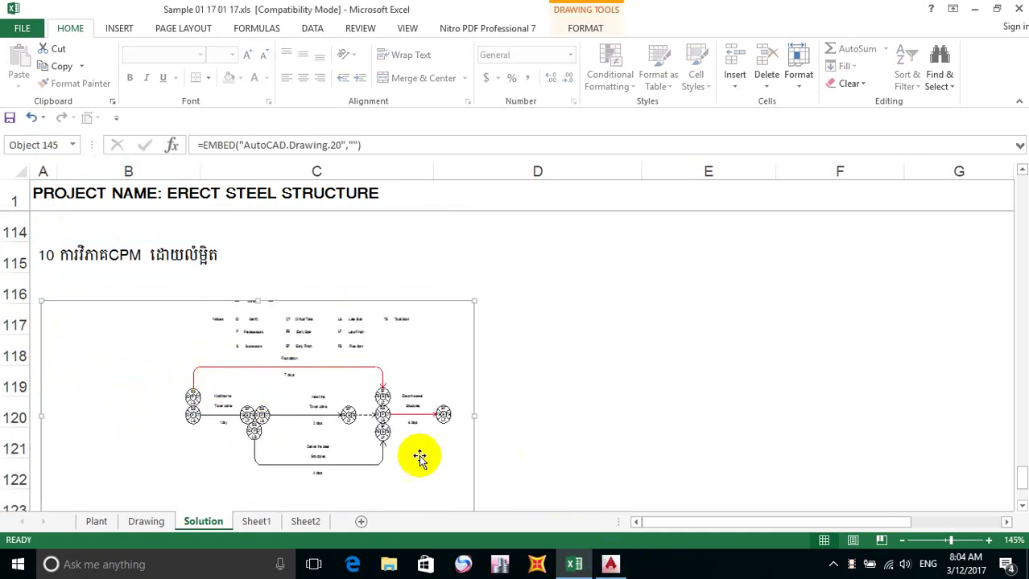
left_click(612, 566)
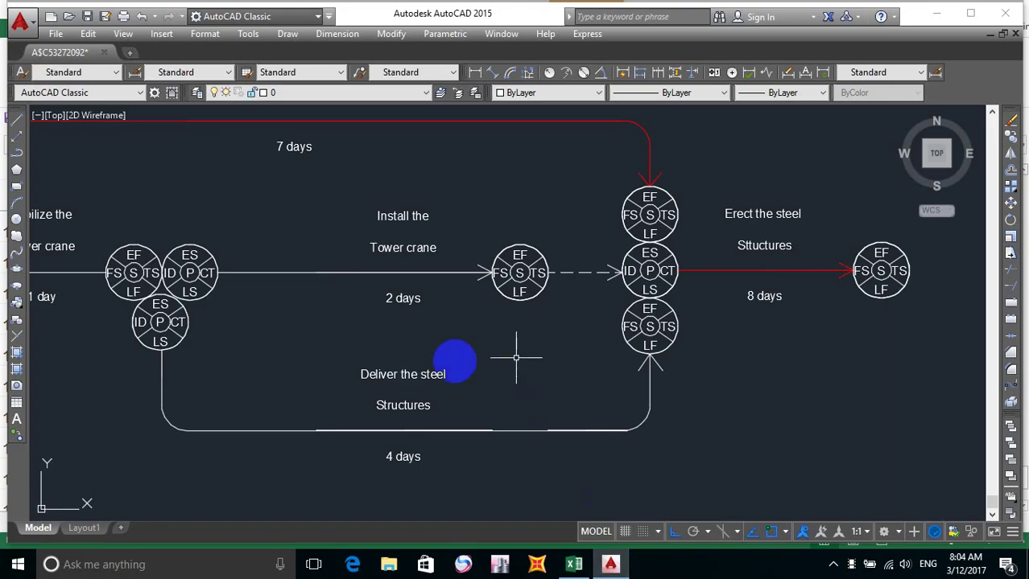
scroll(374, 370, "down", 4)
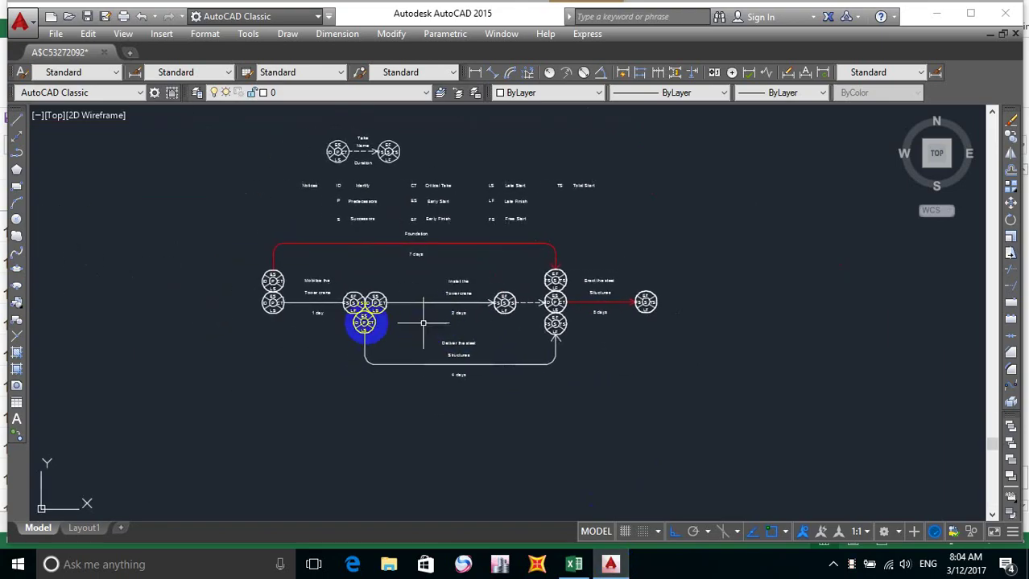
scroll(258, 288, "up", 5)
scroll(258, 288, "up", 3)
scroll(356, 306, "down", 3)
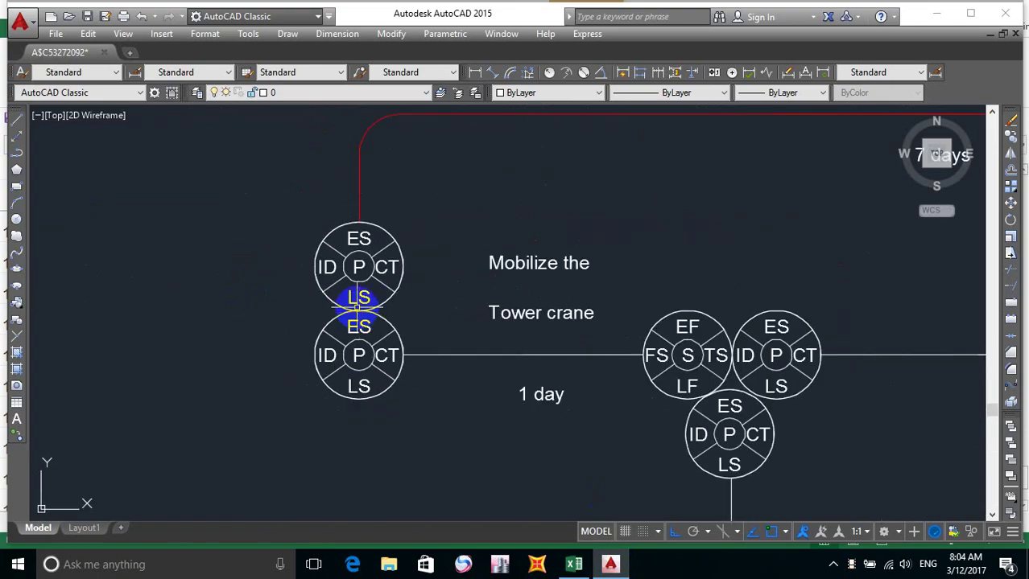
scroll(328, 267, "up", 2)
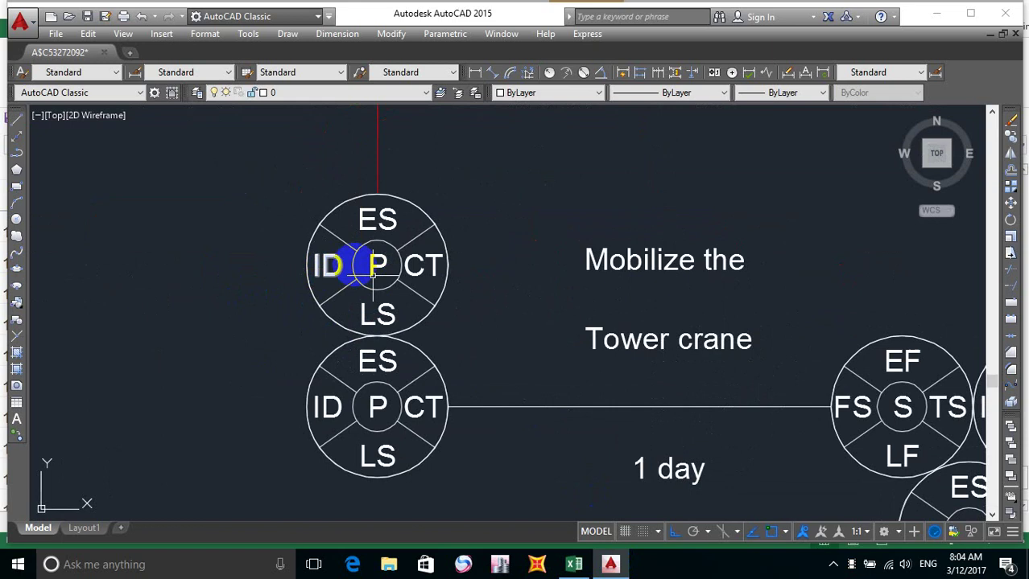
left_click(328, 263)
left_click(322, 264)
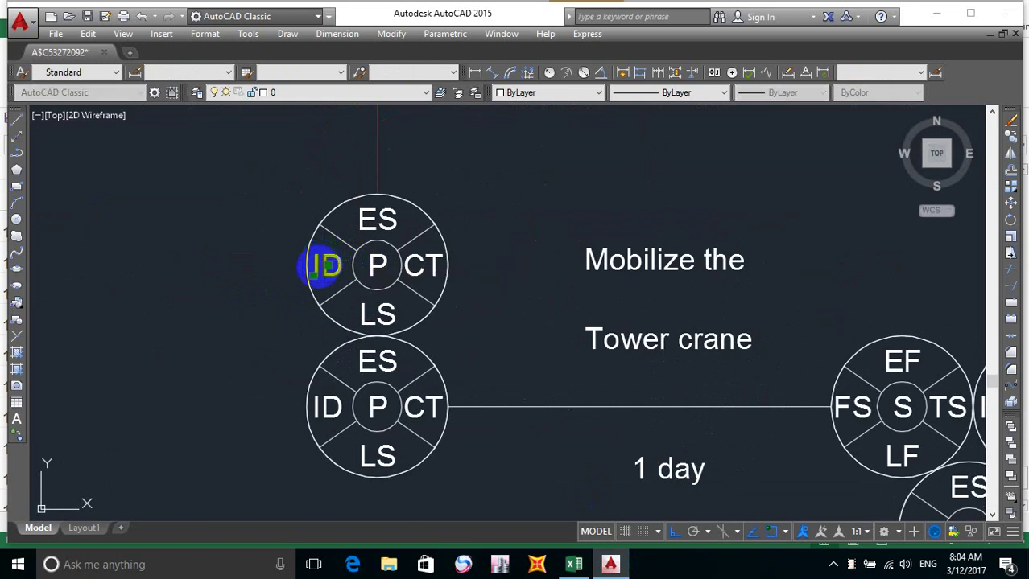
double_click(327, 266)
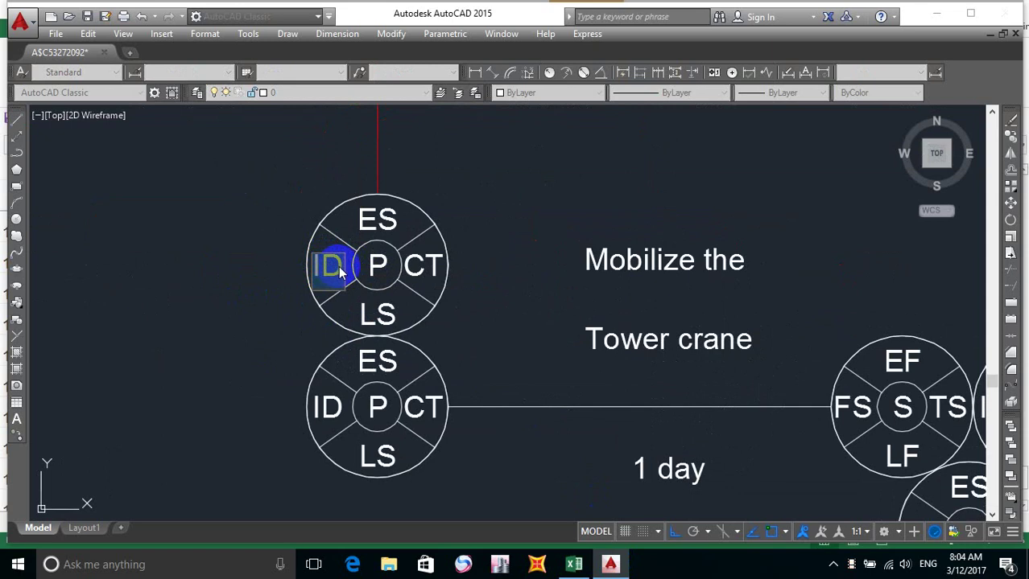
Return to the Excel workbook and look up the Foundation task's ID in the Critical Tasks table.
left_click(574, 564)
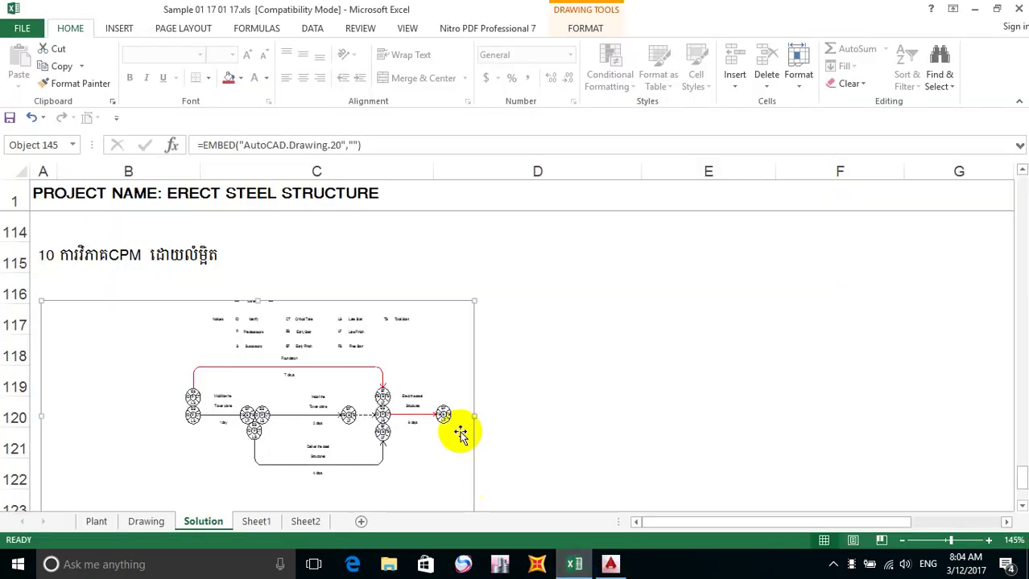
scroll(209, 368, "up", 3)
scroll(209, 372, "up", 5)
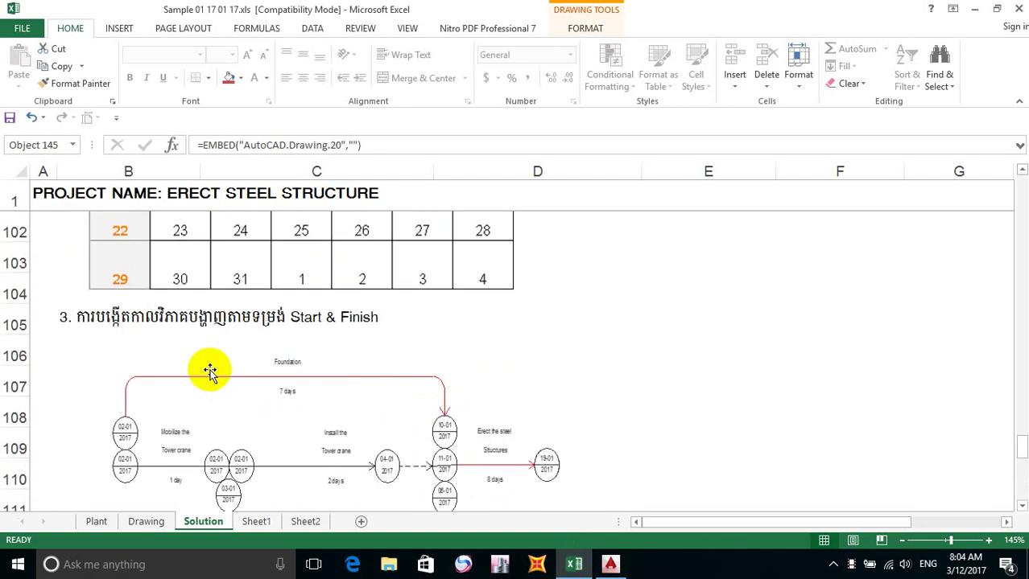
scroll(209, 372, "down", 4)
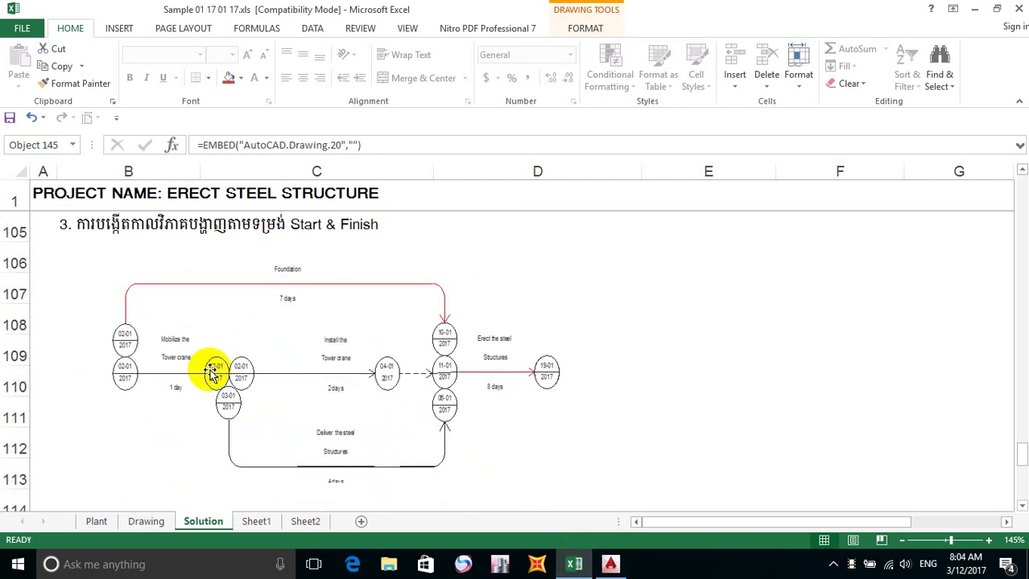
scroll(153, 373, "up", 9)
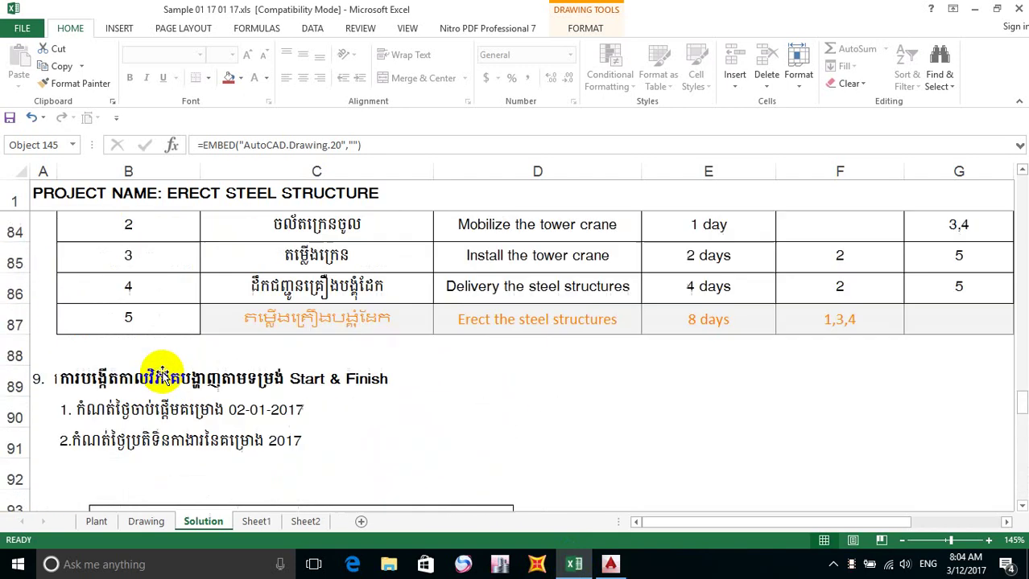
scroll(170, 377, "down", 1)
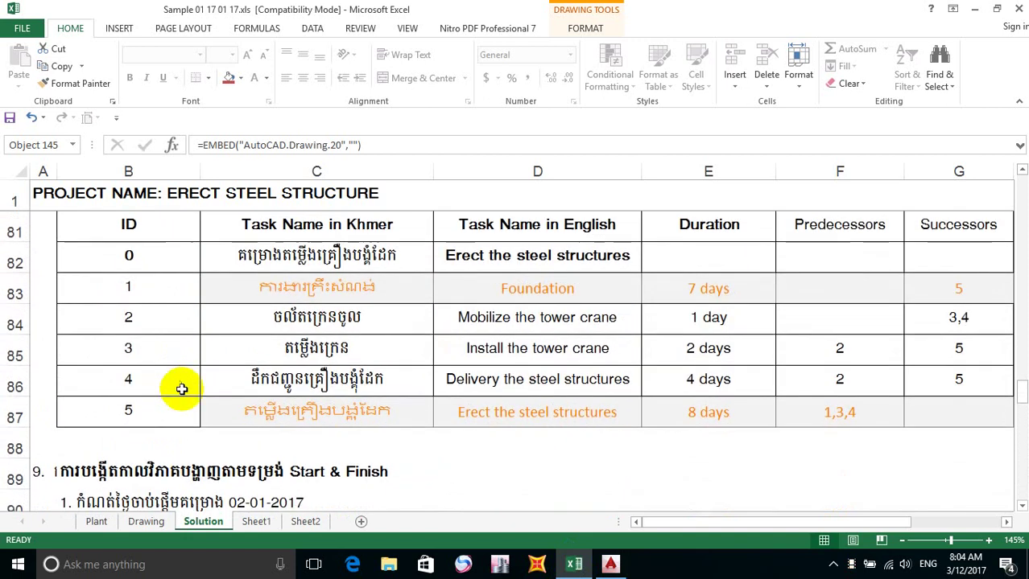
Switch back to AutoCAD and replace the ID text in the Foundation task's start node with 1.
left_click(612, 565)
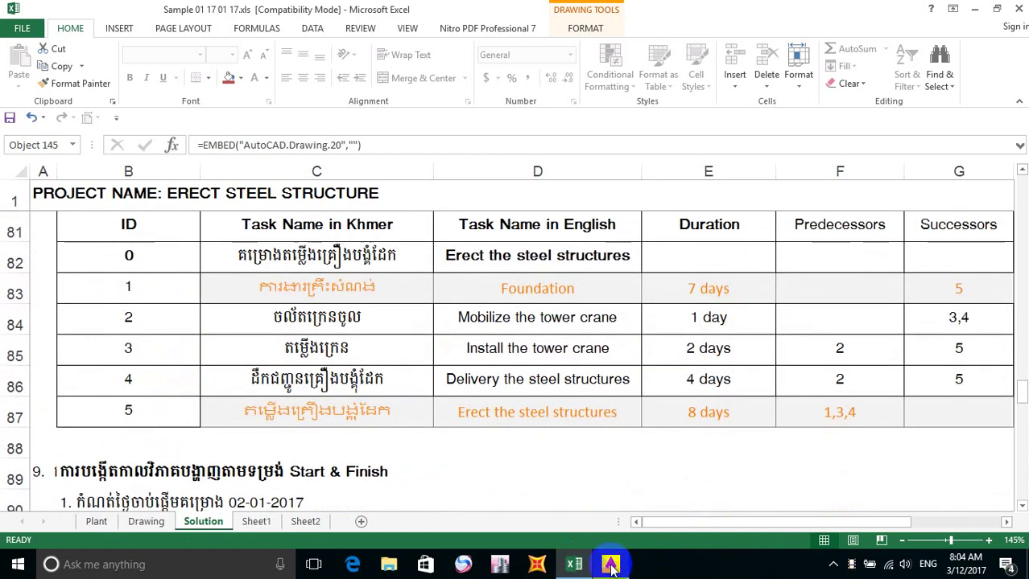
mouse_move(612, 566)
left_click(609, 510)
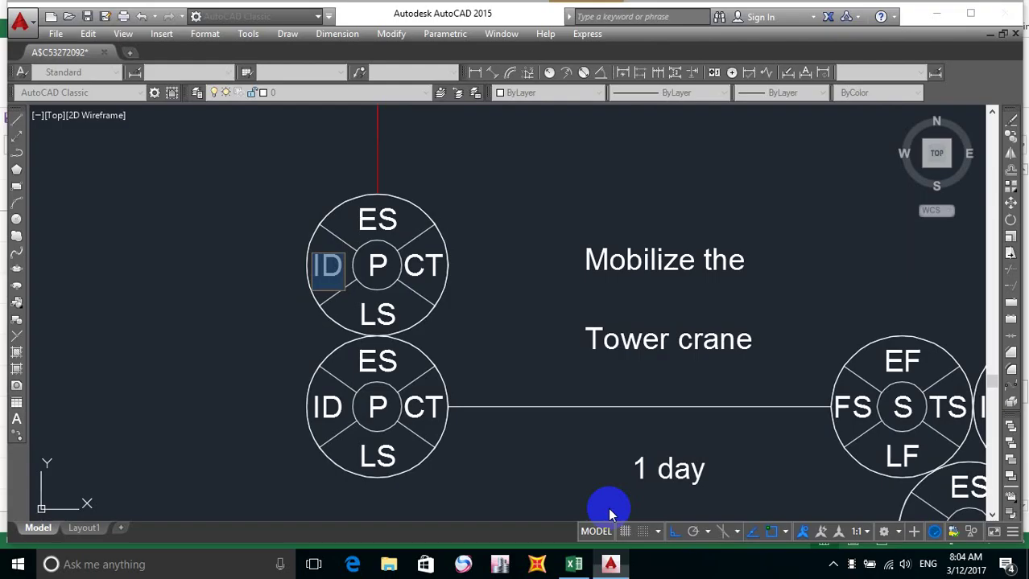
type("1")
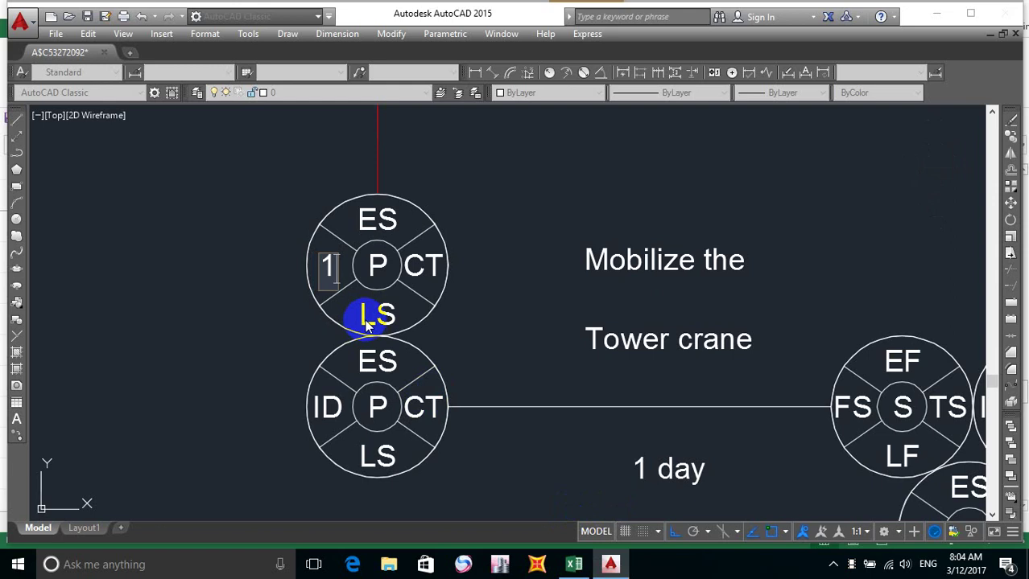
scroll(469, 350, "up", 5)
scroll(470, 350, "down", 5)
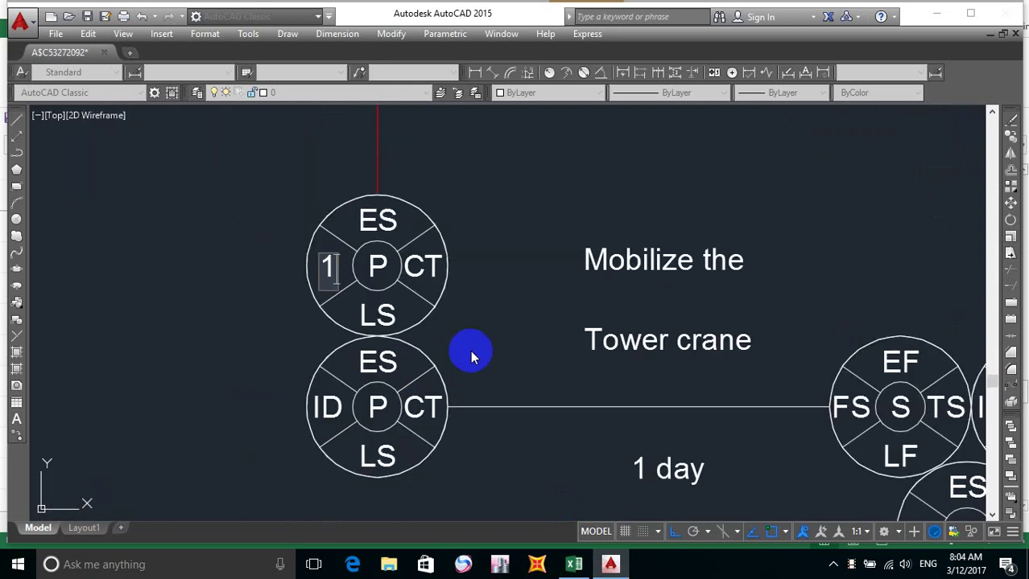
left_click(510, 240)
scroll(468, 441, "down", 4)
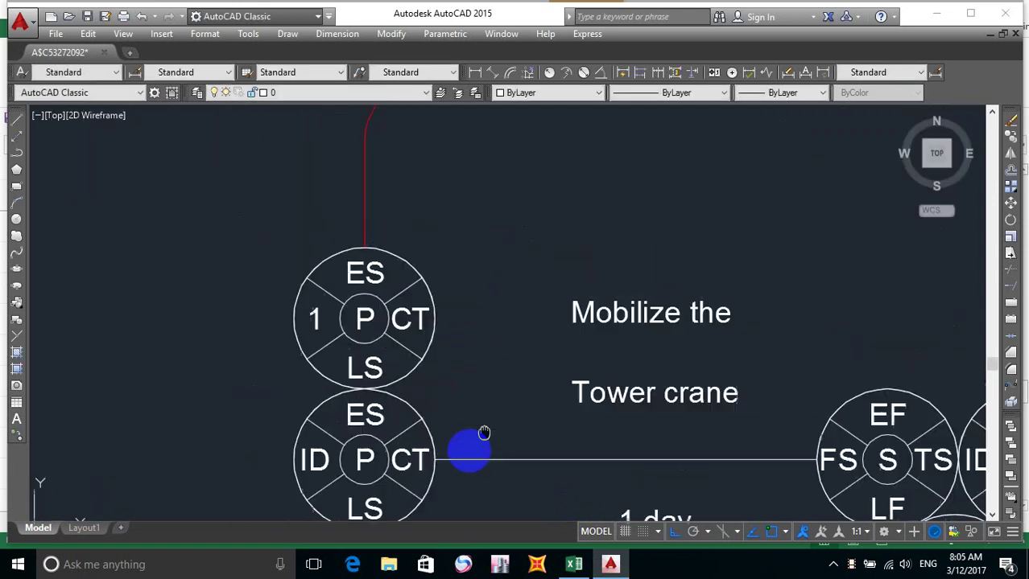
Look up the Mobilize the tower crane task's ID in Excel, and replace the ID text in its AutoCAD start node with 2.
mouse_move(689, 420)
middle_mouse_down()
mouse_move(452, 379)
mouse_move(553, 347)
middle_mouse_up()
scroll(312, 279, "up", 2)
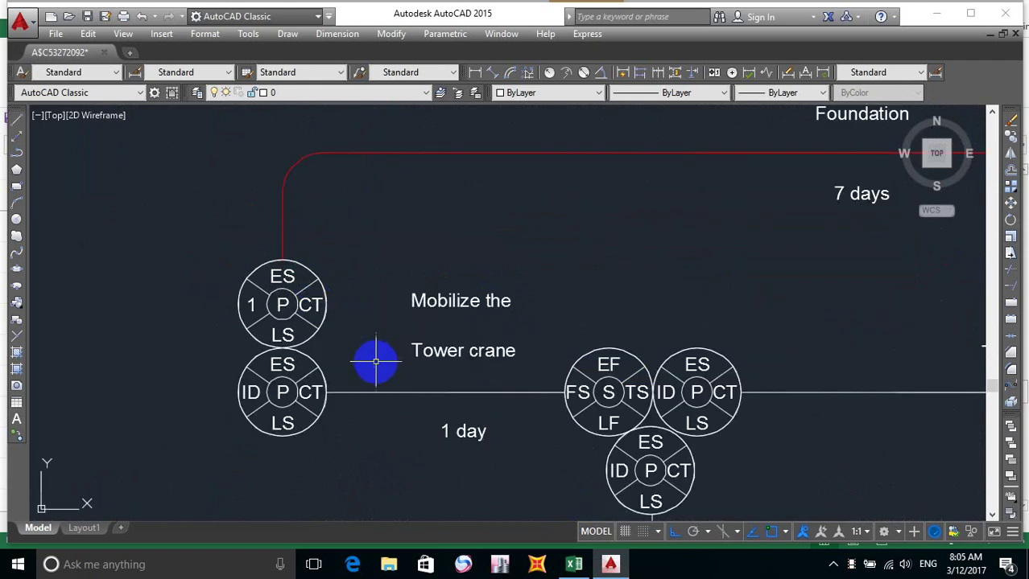
middle_click_drag(375, 362, 468, 310)
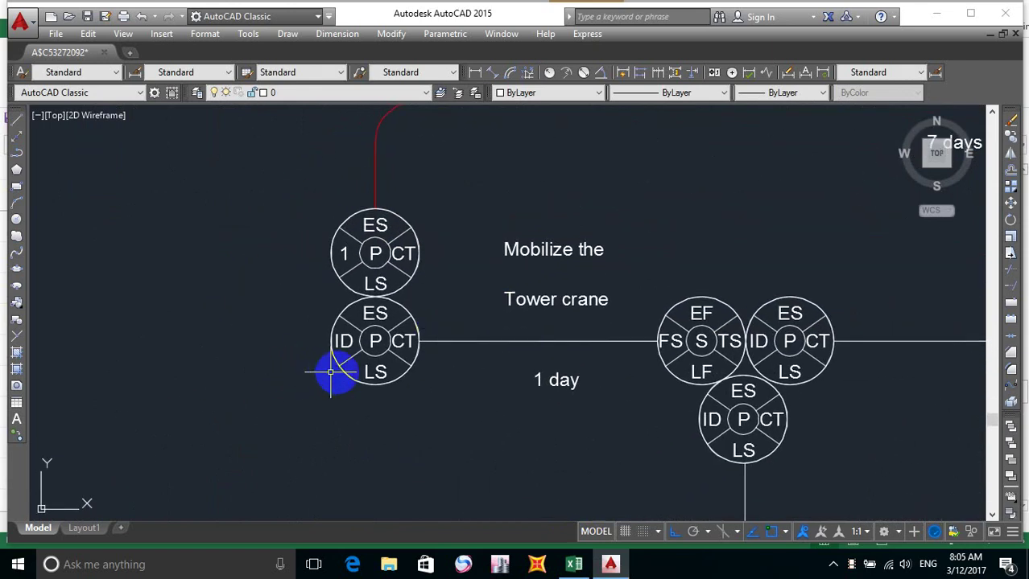
left_click(573, 564)
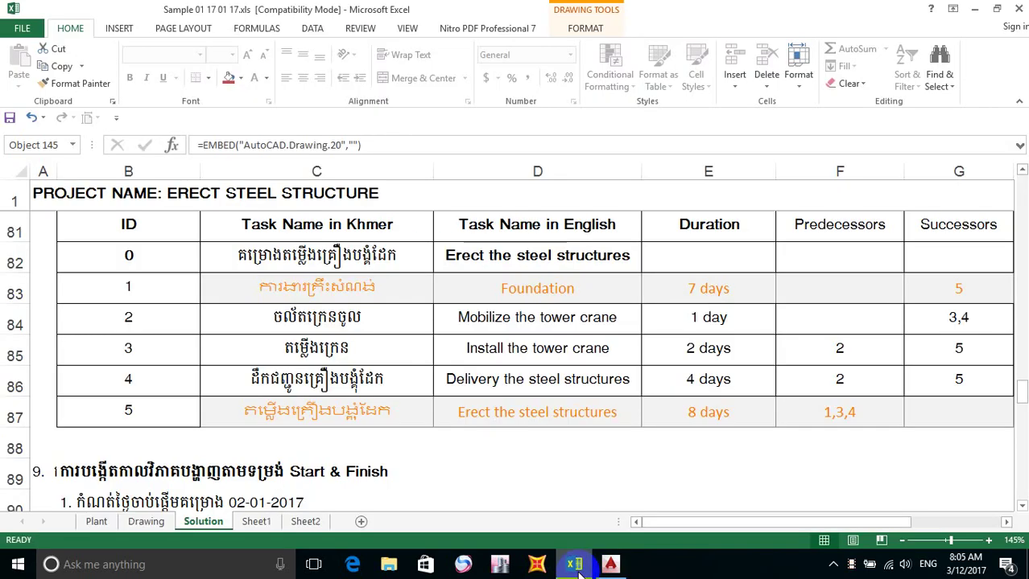
left_click(574, 565)
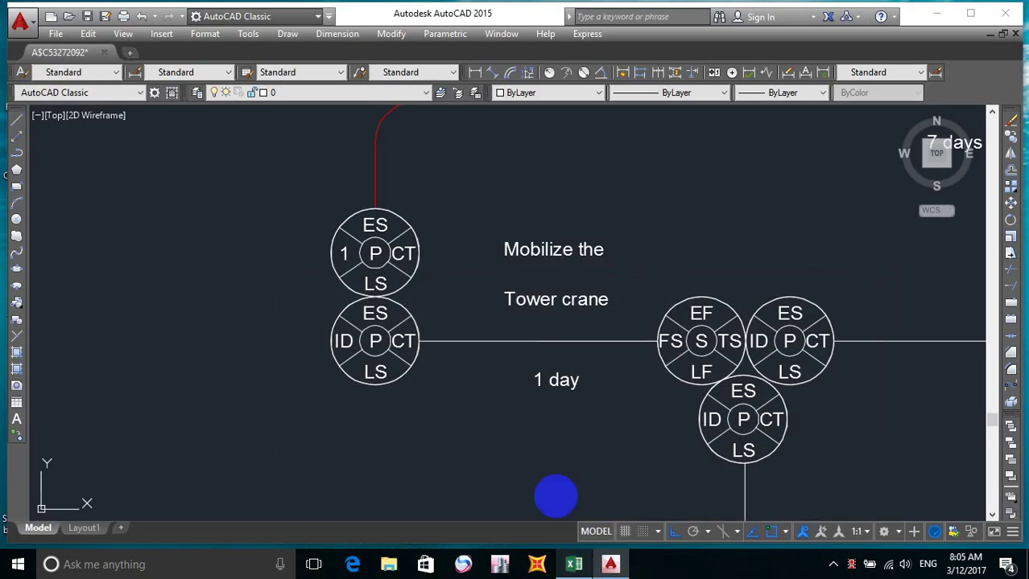
double_click(344, 341)
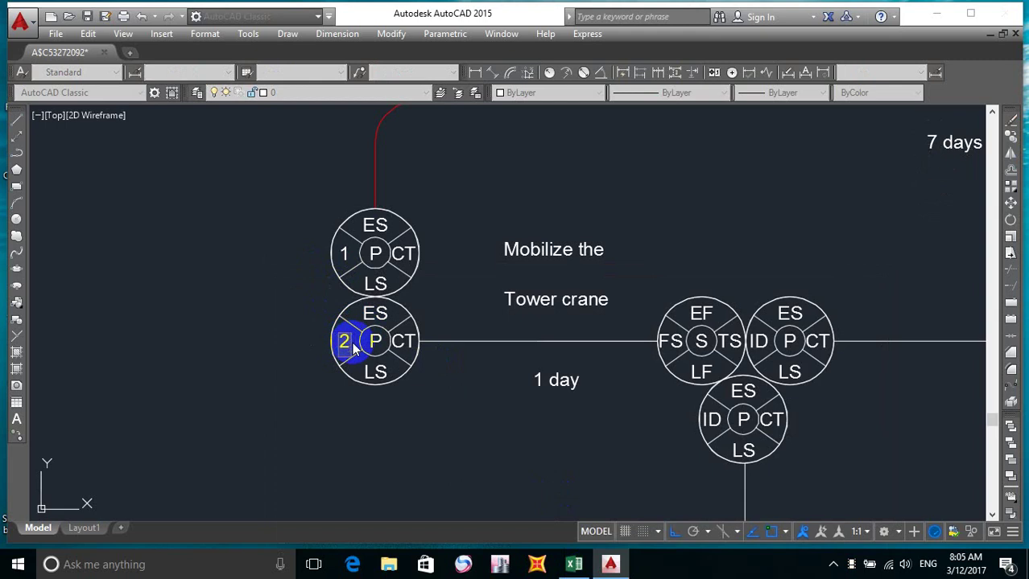
left_click(453, 427)
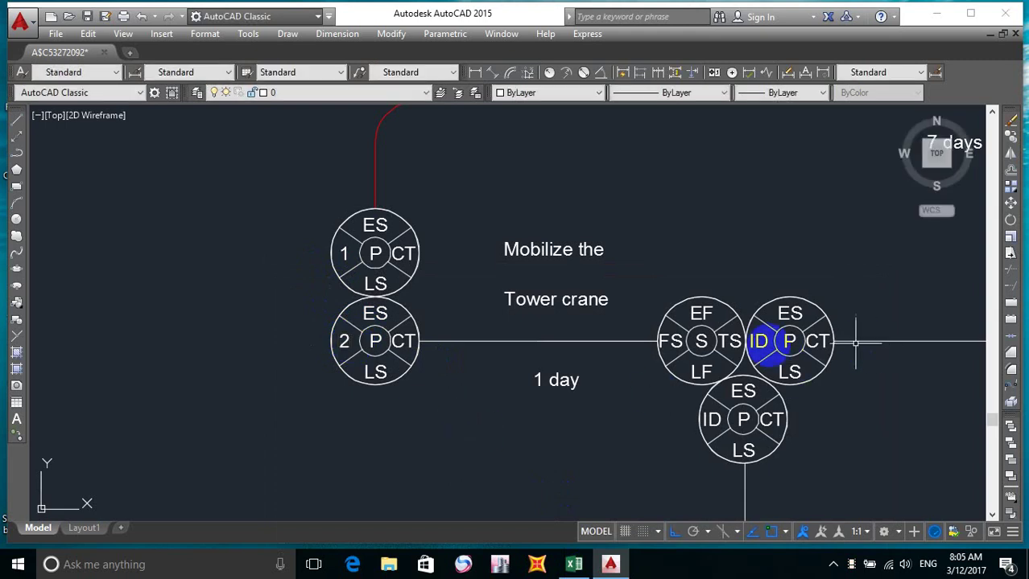
Replace the ID text in the Install the Tower crane start node with 3 and in the Deliver the steel Structures start node with 4.
middle_click_drag(773, 415, 582, 413)
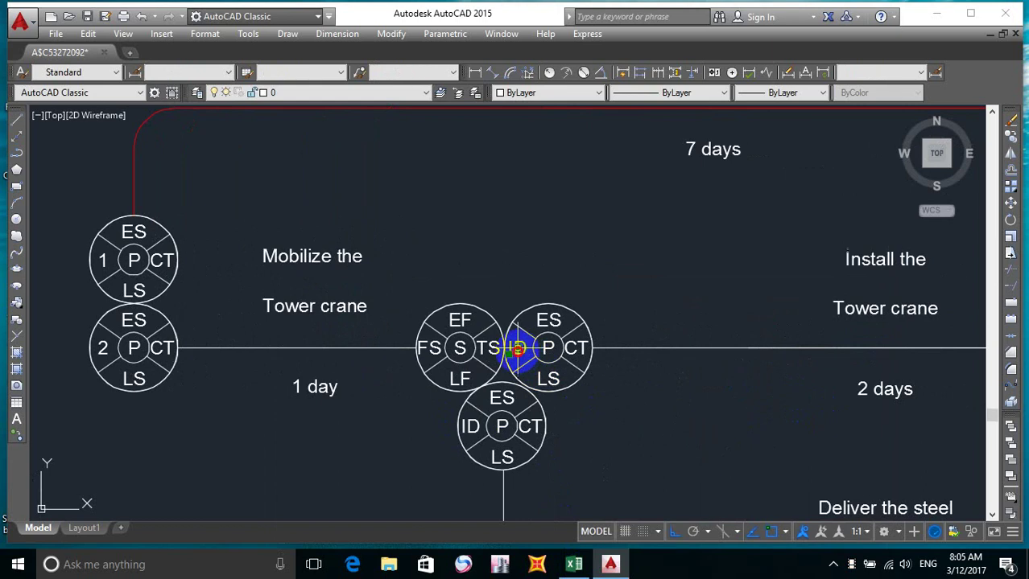
double_click(517, 348)
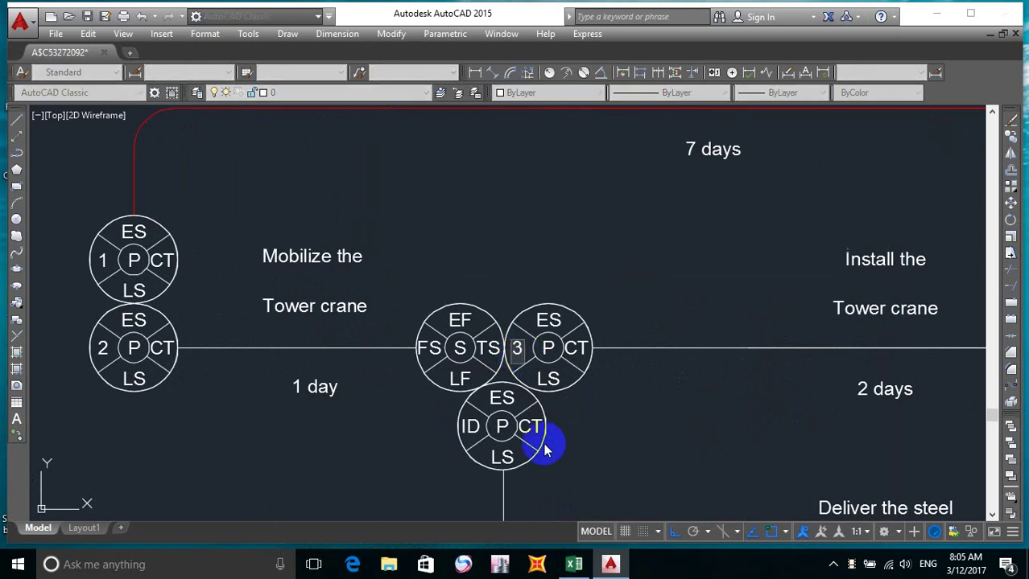
left_click(469, 427)
double_click(470, 428)
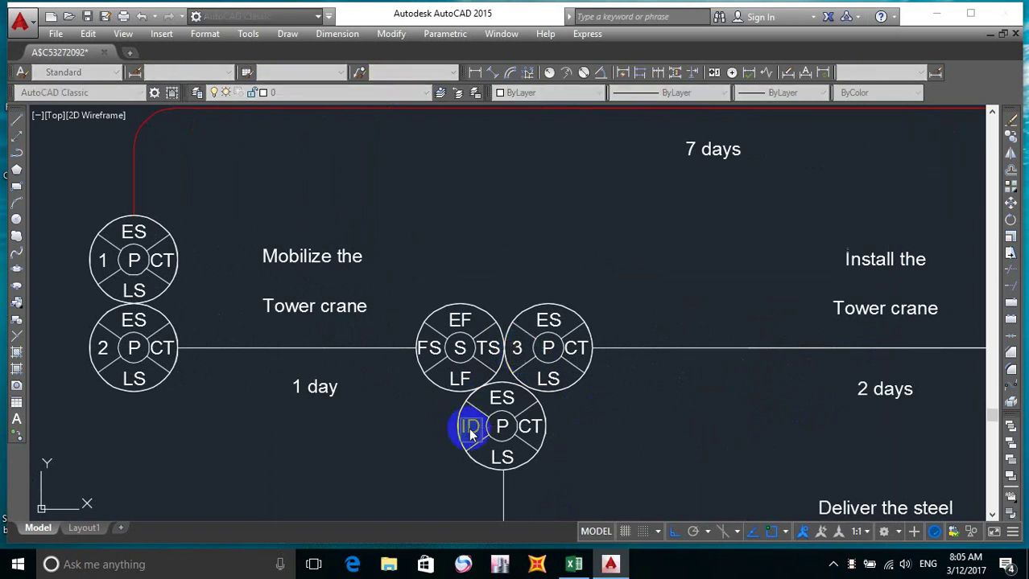
type("4")
left_click(425, 429)
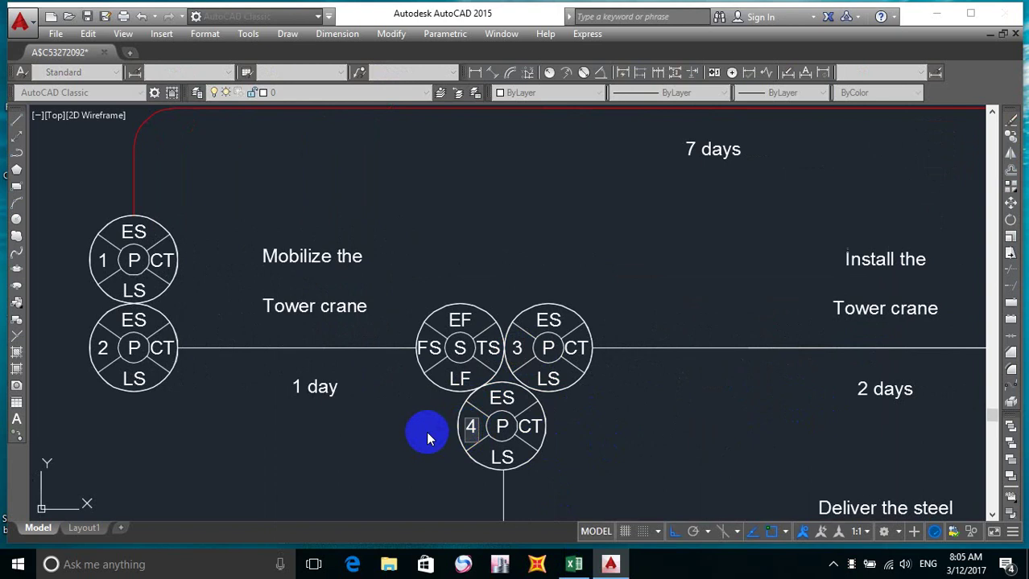
Look up the ID of the Erect the steel structures task in the Excel table and return to its node in AutoCAD.
left_click(574, 566)
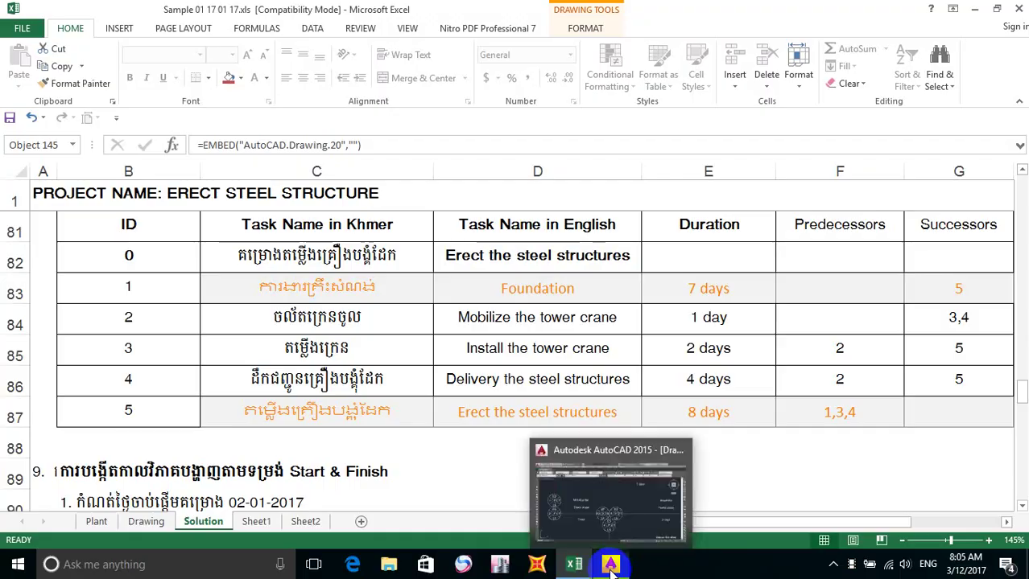
left_click(610, 567)
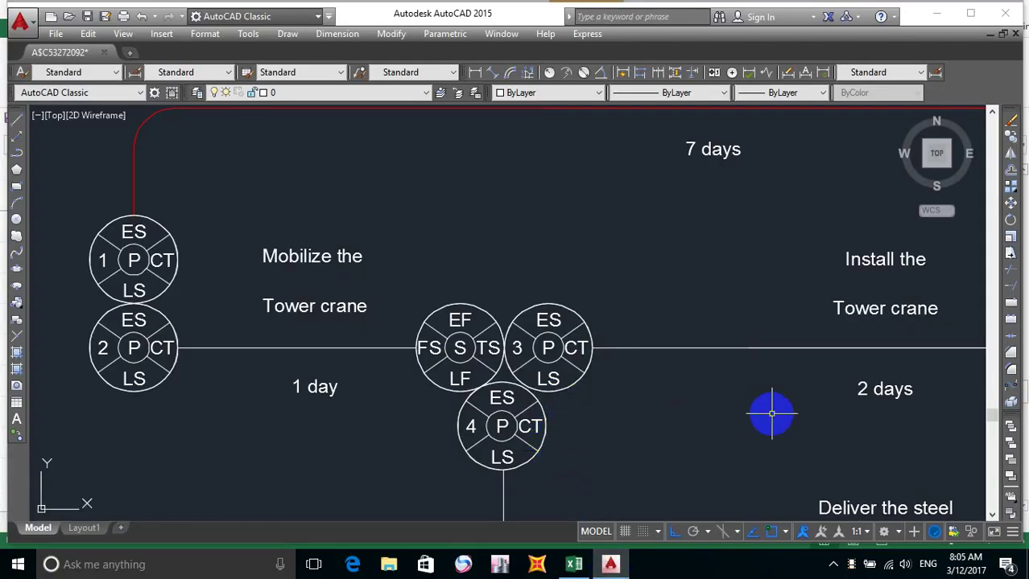
mouse_move(769, 415)
middle_mouse_down()
mouse_move(700, 385)
mouse_move(607, 376)
middle_mouse_up()
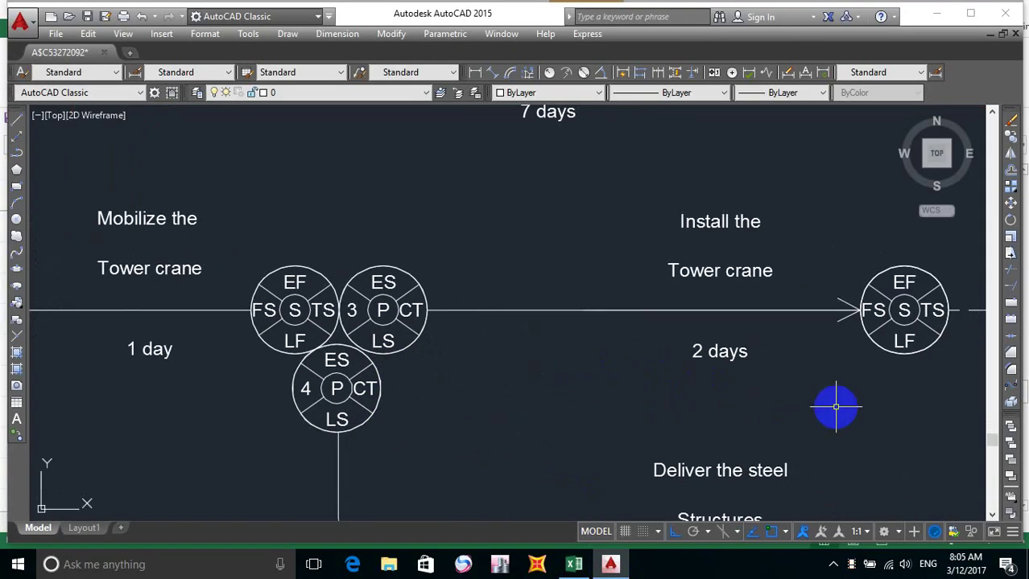
mouse_move(833, 409)
middle_mouse_down()
mouse_move(725, 349)
mouse_move(550, 318)
mouse_move(519, 405)
mouse_move(348, 435)
middle_mouse_up()
mouse_move(904, 412)
middle_mouse_down()
mouse_move(819, 413)
mouse_move(833, 434)
middle_mouse_up()
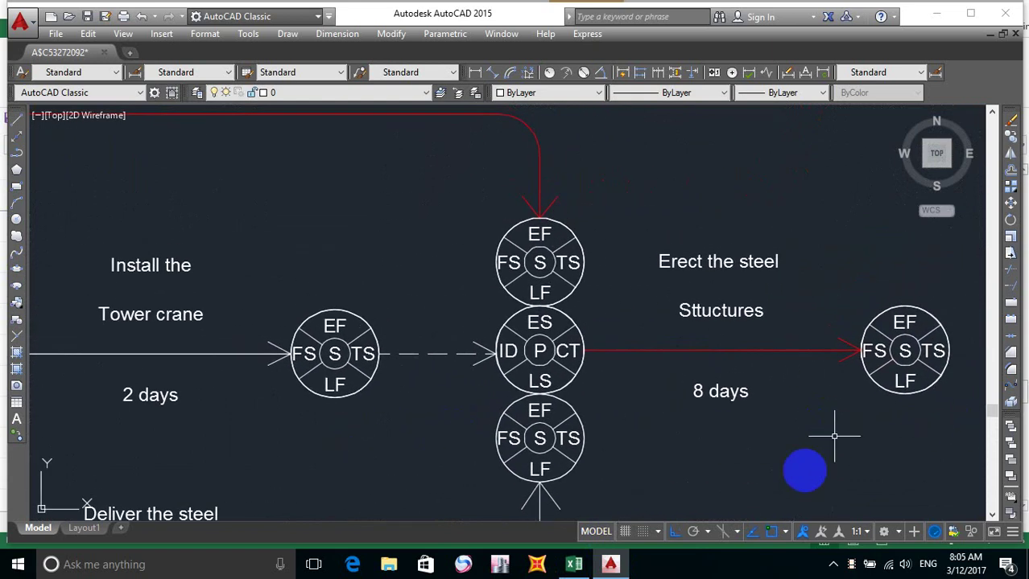
left_click(575, 566)
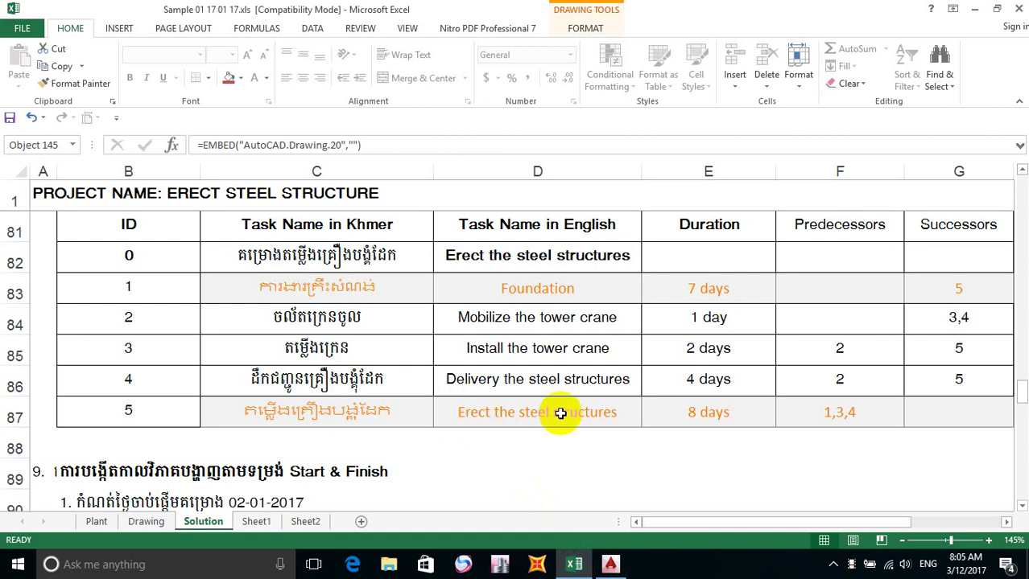
left_click(575, 566)
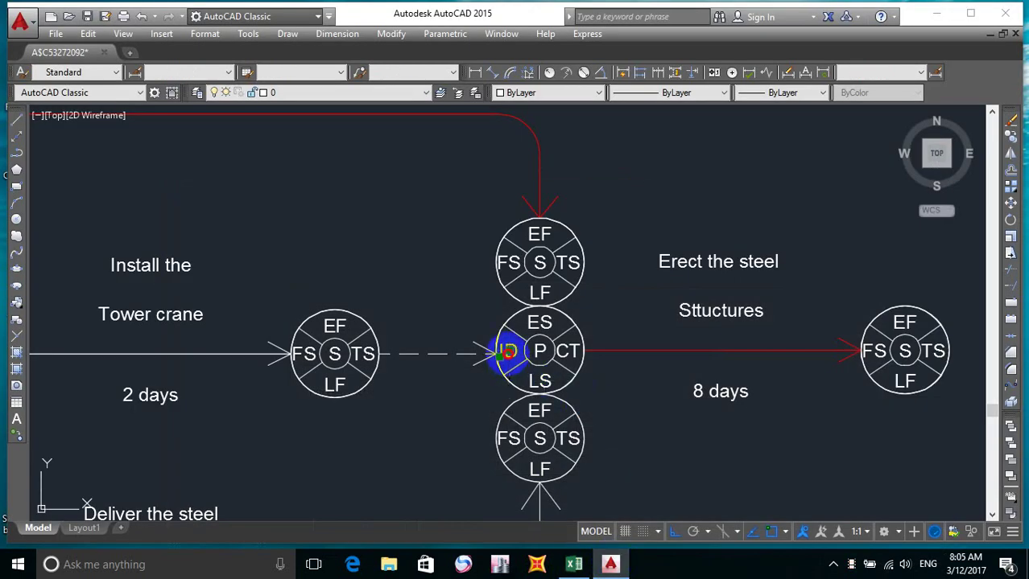
Replace the ID text in the start node of the Erect the steel structures task with 5.
double_click(507, 352)
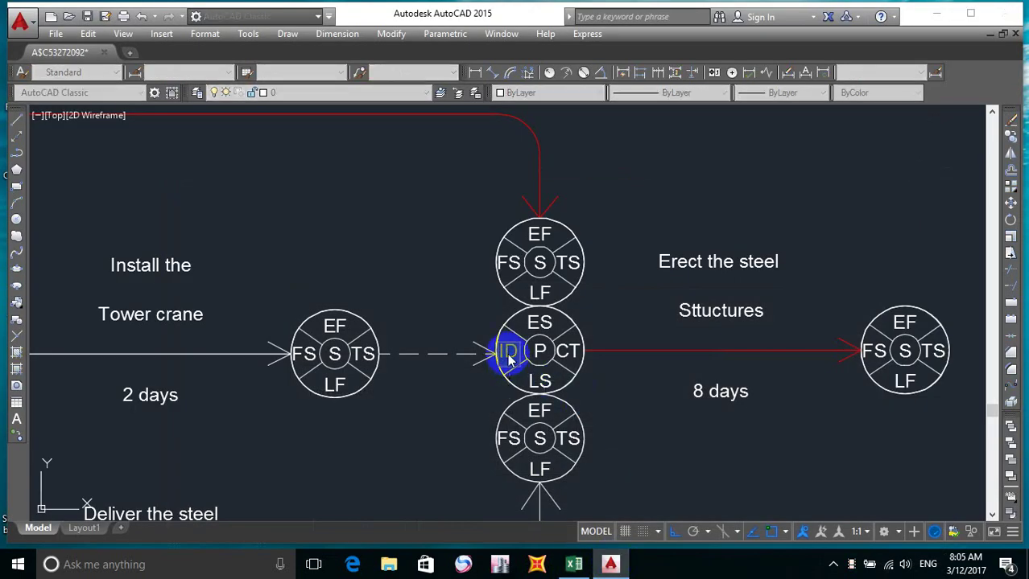
type("85")
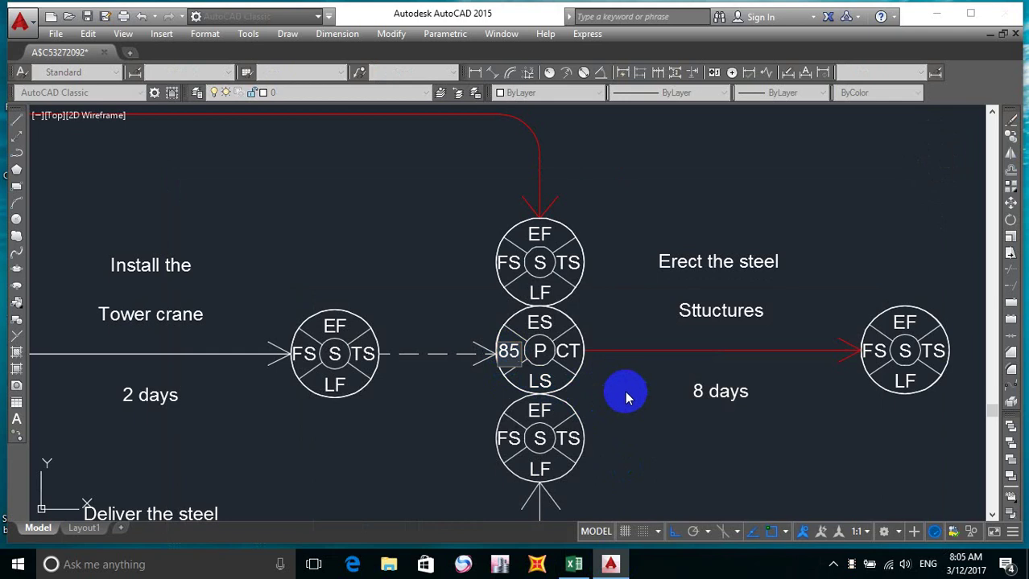
key("BackSpace")
key("BackSpace")
type("5")
left_click(700, 474)
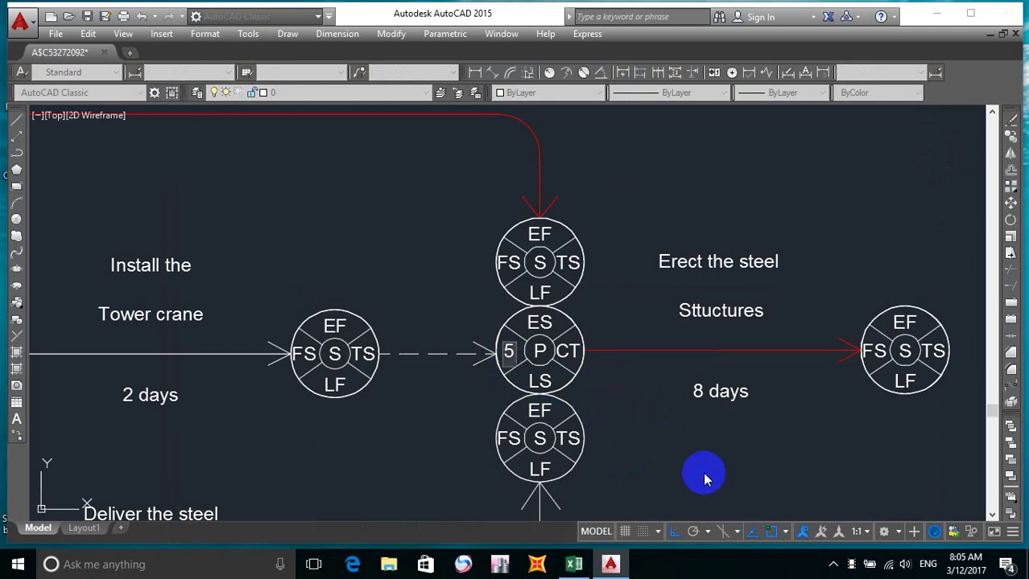
Review the task IDs in the nodes across the CPM diagram and maximize the drawing window.
scroll(626, 372, "down", 2)
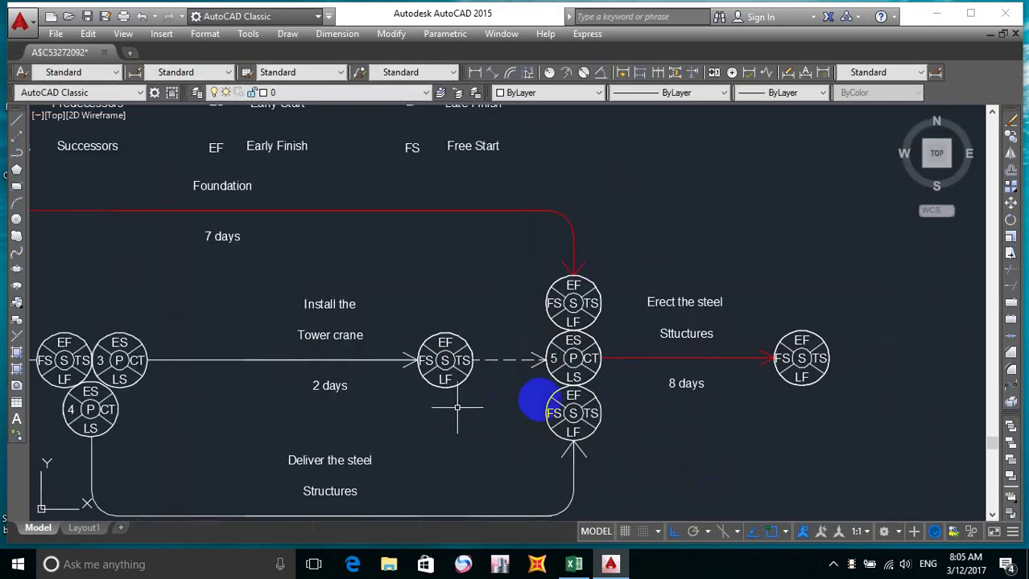
scroll(611, 387, "down", 3)
scroll(499, 387, "up", 3)
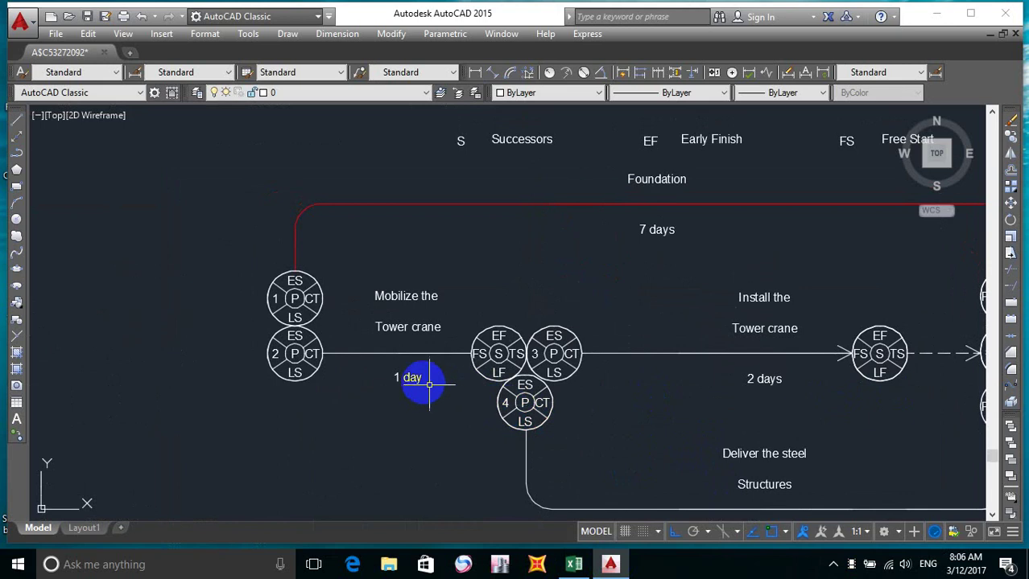
scroll(395, 418, "down", 2)
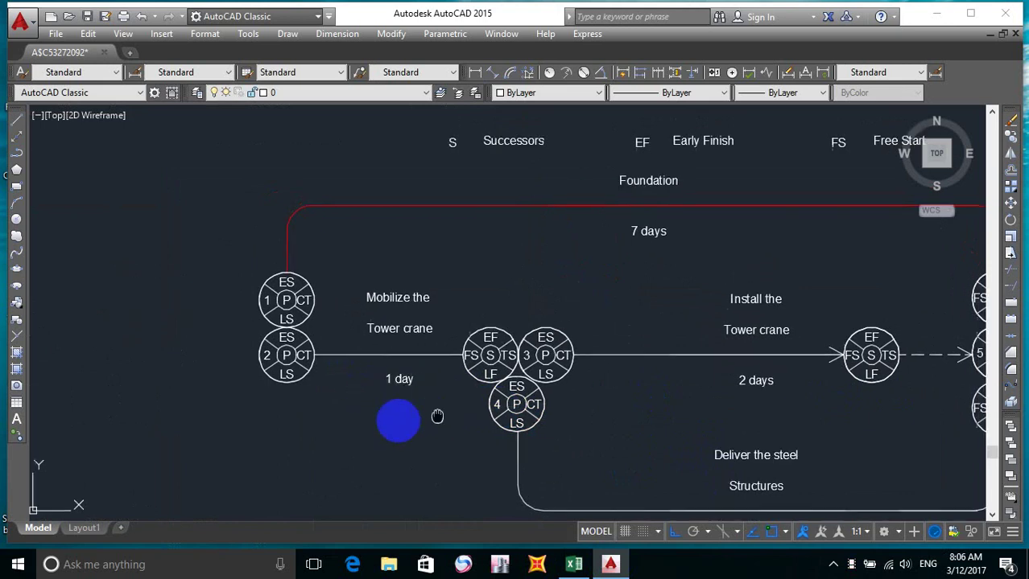
scroll(340, 439, "up", 2)
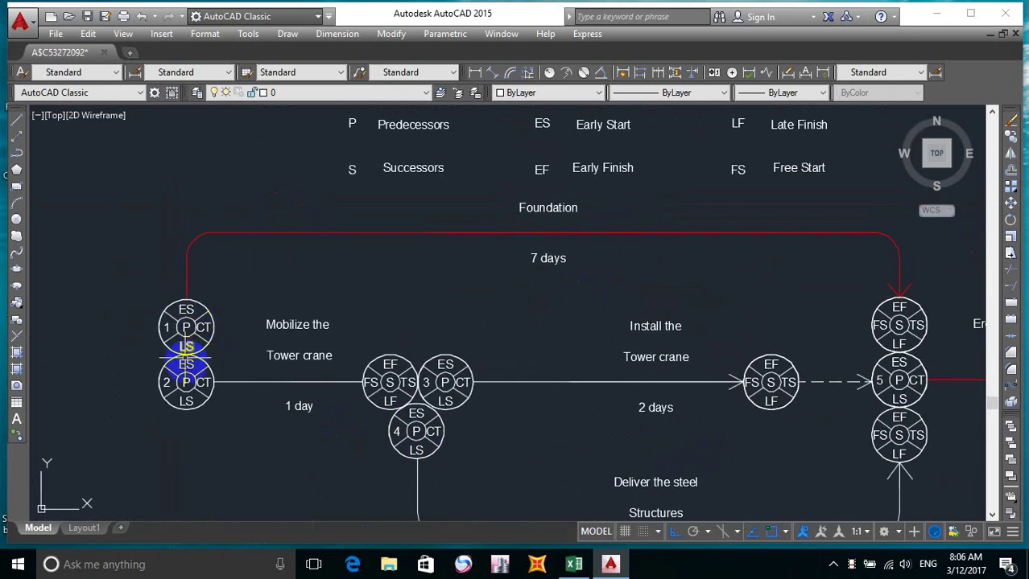
left_click(969, 13)
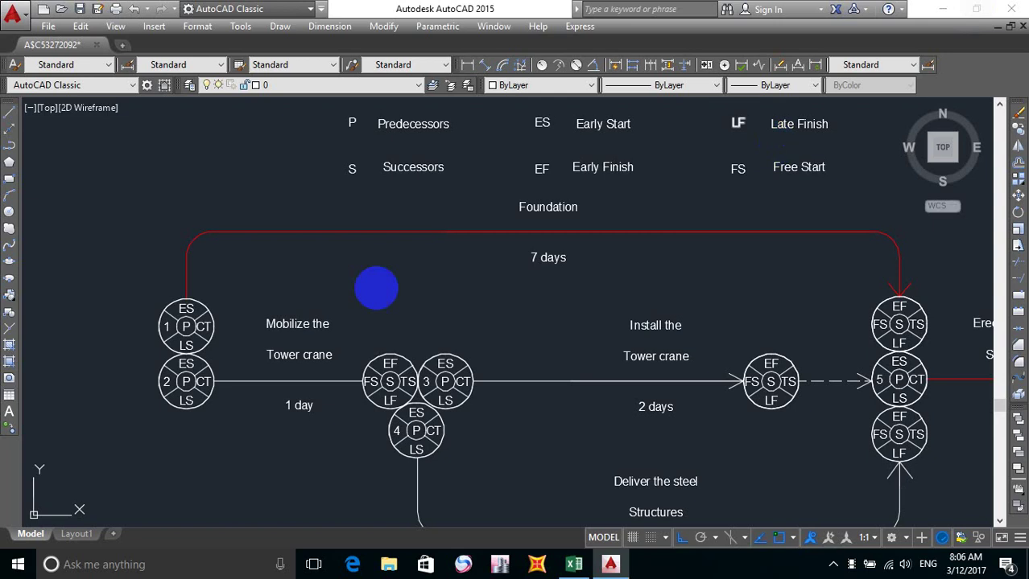
Replace the ES text in the Foundation task's start node with the early start date 02-01.
scroll(184, 286, "up", 2)
scroll(207, 292, "down", 2)
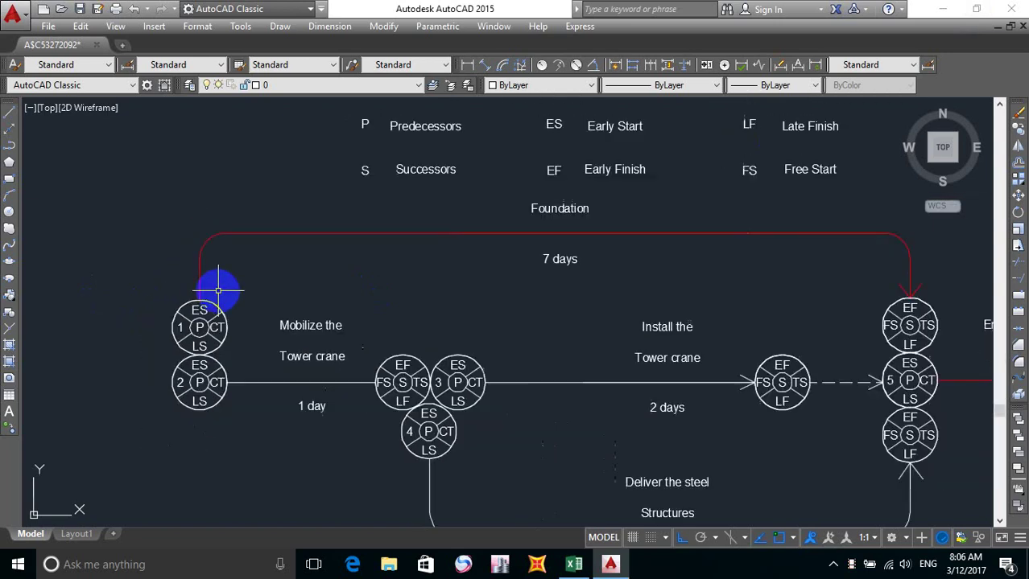
mouse_move(356, 277)
middle_mouse_down()
mouse_move(364, 286)
mouse_move(287, 294)
mouse_move(369, 275)
mouse_move(397, 225)
mouse_move(337, 218)
mouse_move(319, 233)
middle_mouse_up()
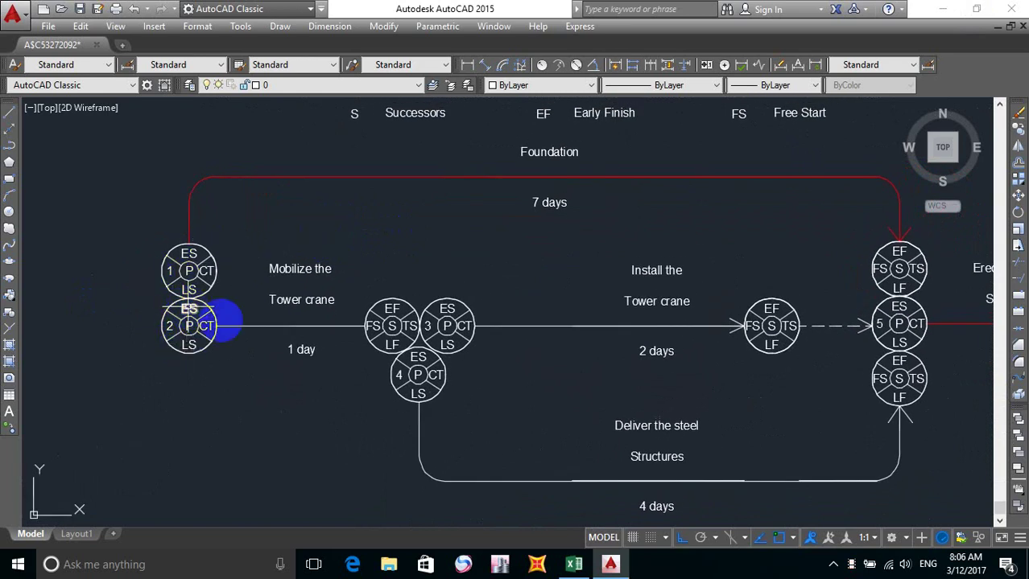
scroll(155, 254, "up", 2)
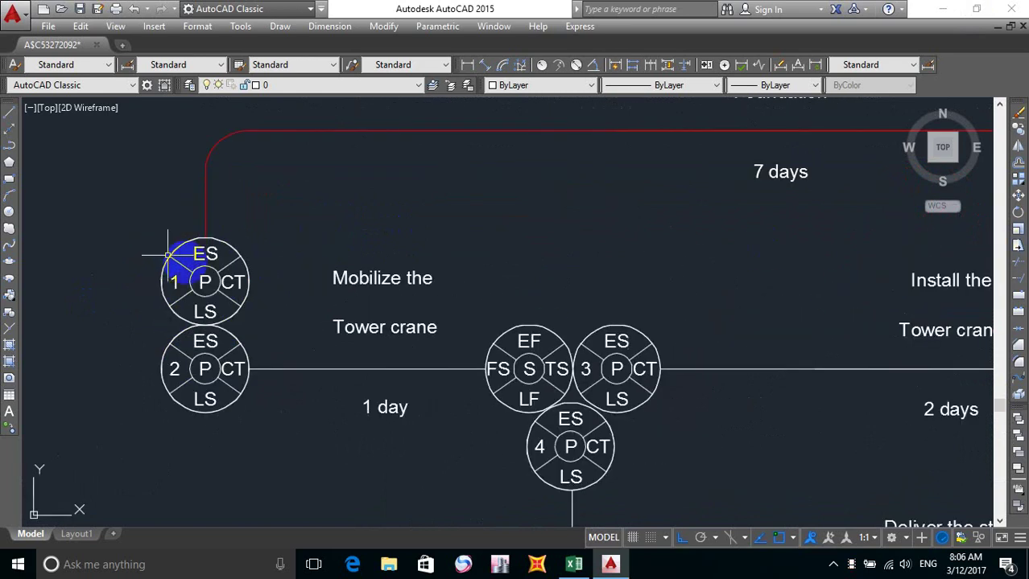
scroll(214, 282, "down", 2)
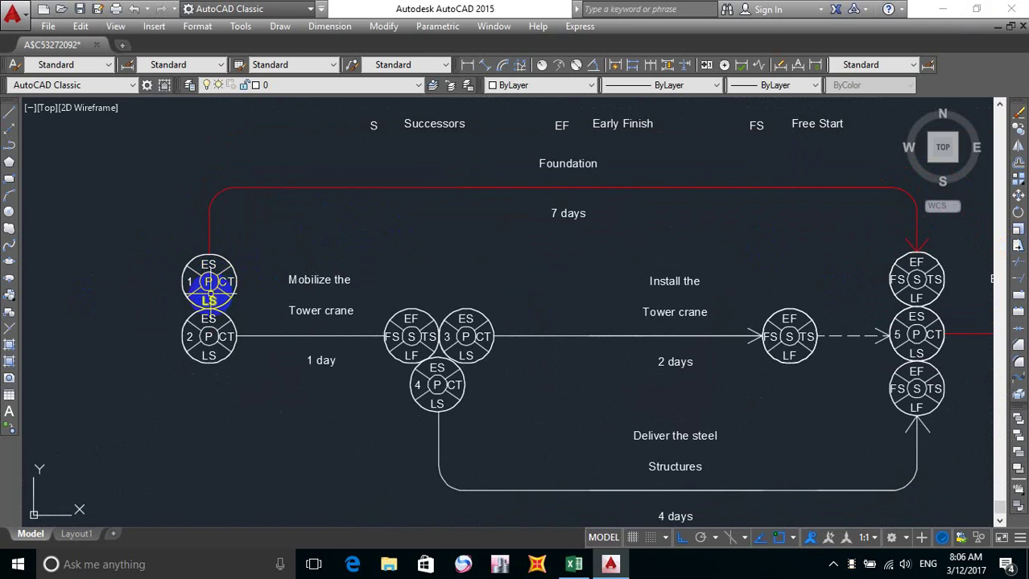
scroll(209, 336, "up", 2)
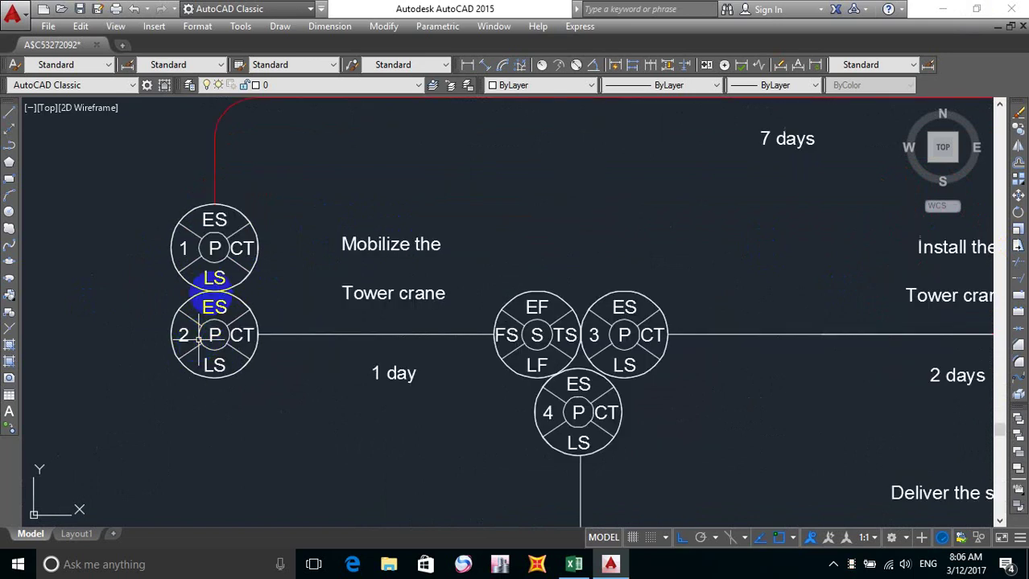
middle_click_drag(221, 227, 247, 259)
double_click(240, 254)
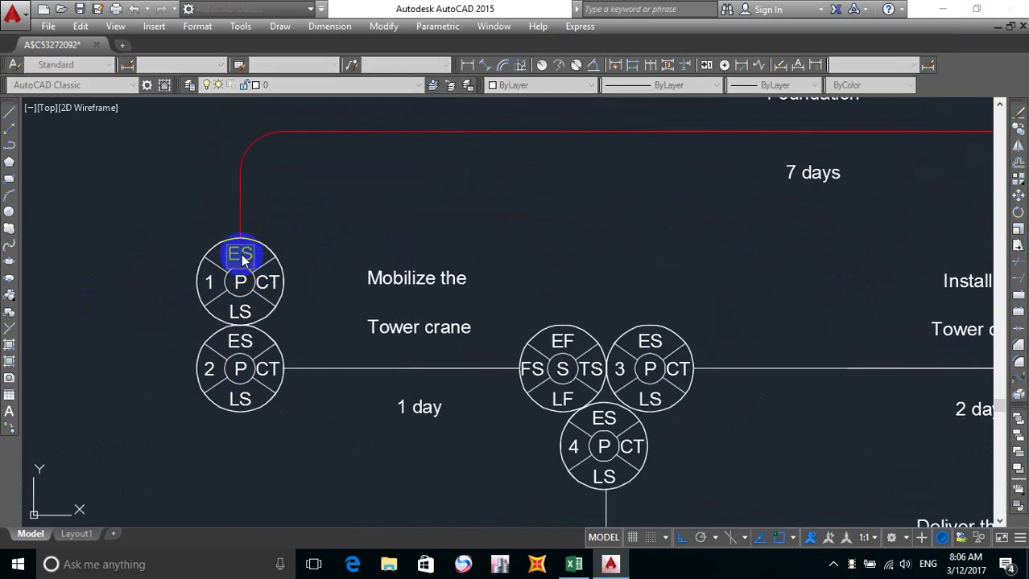
type("02")
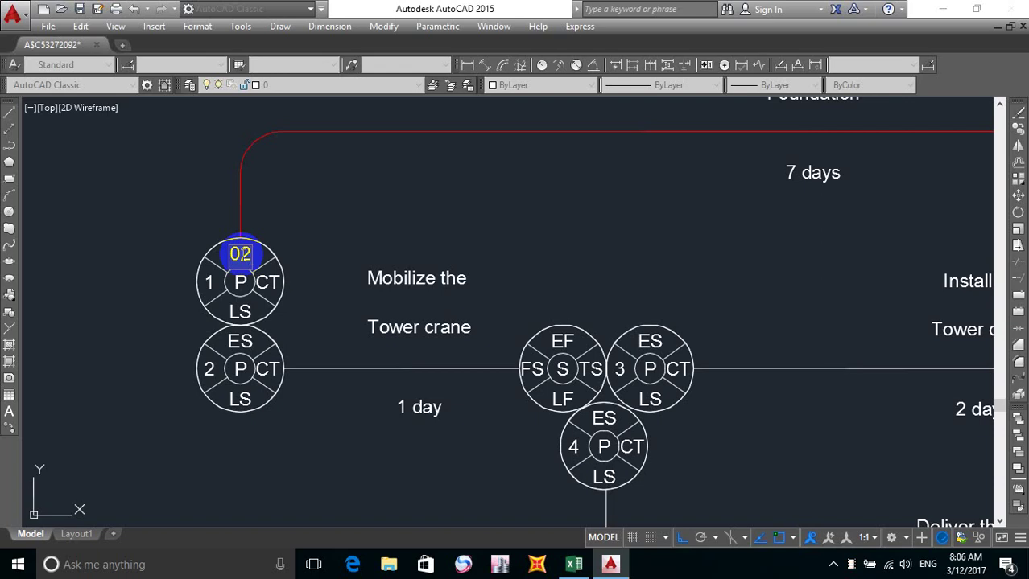
type("-01")
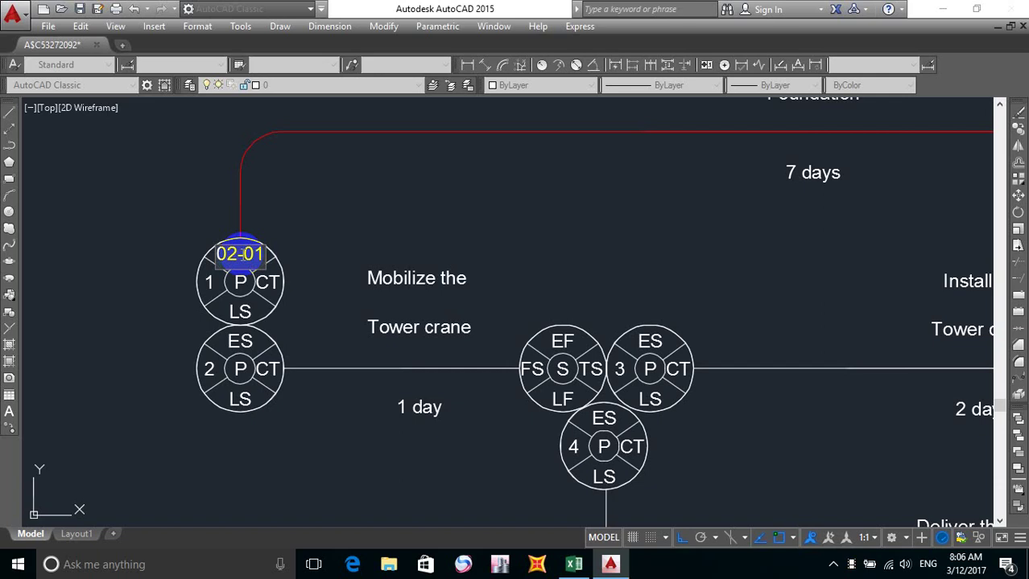
left_click(234, 245)
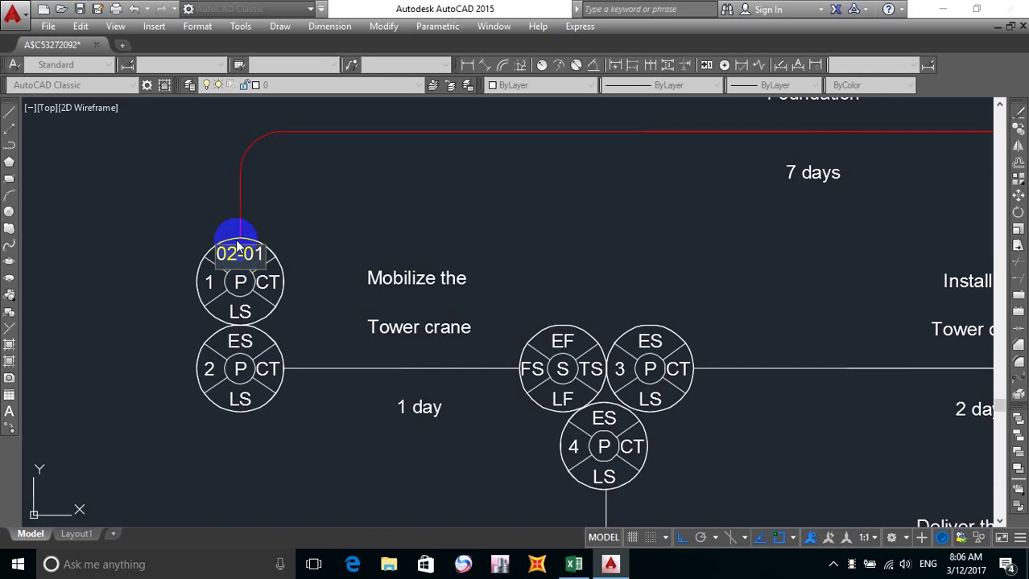
left_click(326, 415)
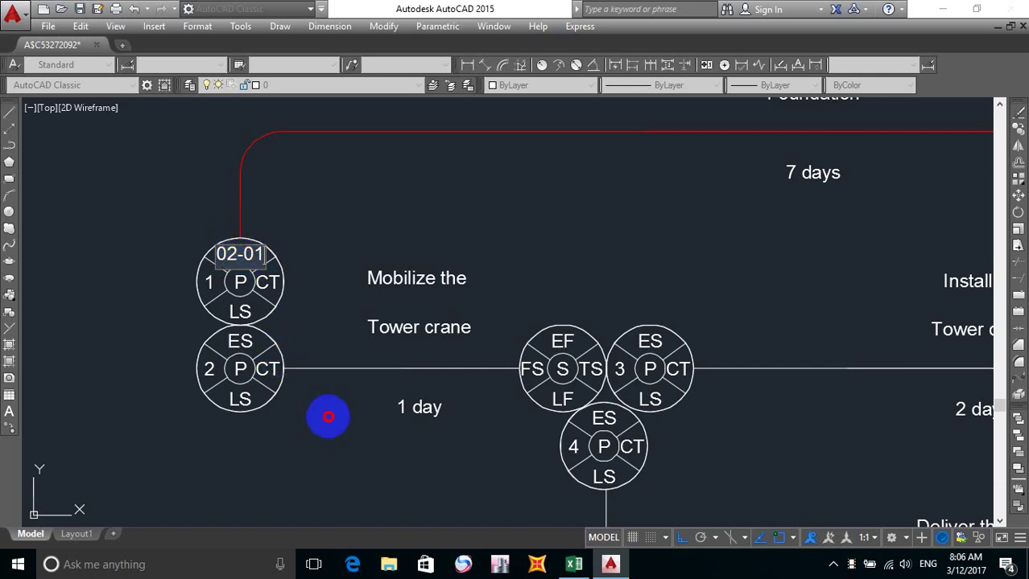
Check the January 2017 calendar in the Excel workbook's Solution sheet and return to the CPM diagram in AutoCAD.
left_click(567, 566)
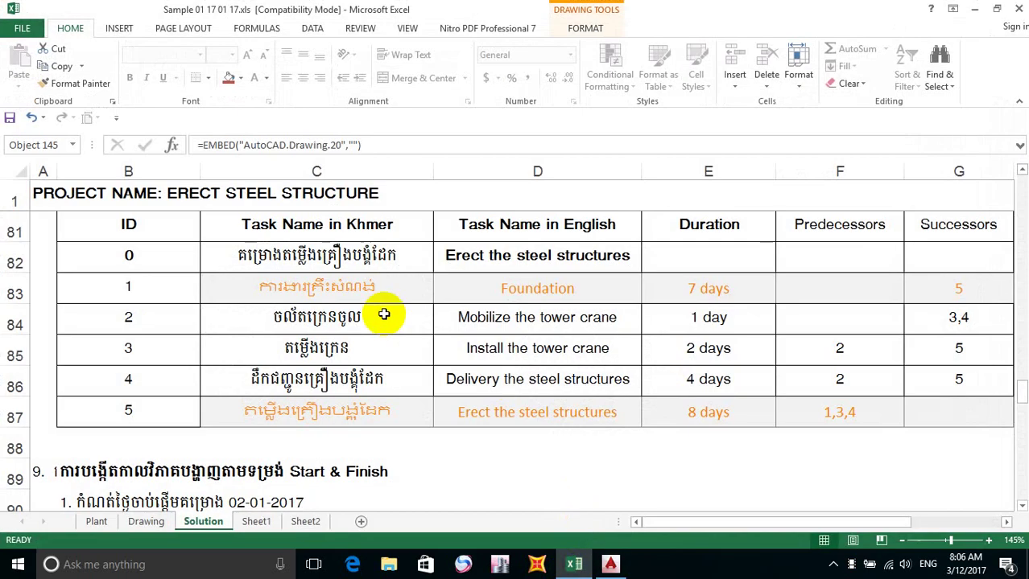
scroll(587, 393, "down", 5)
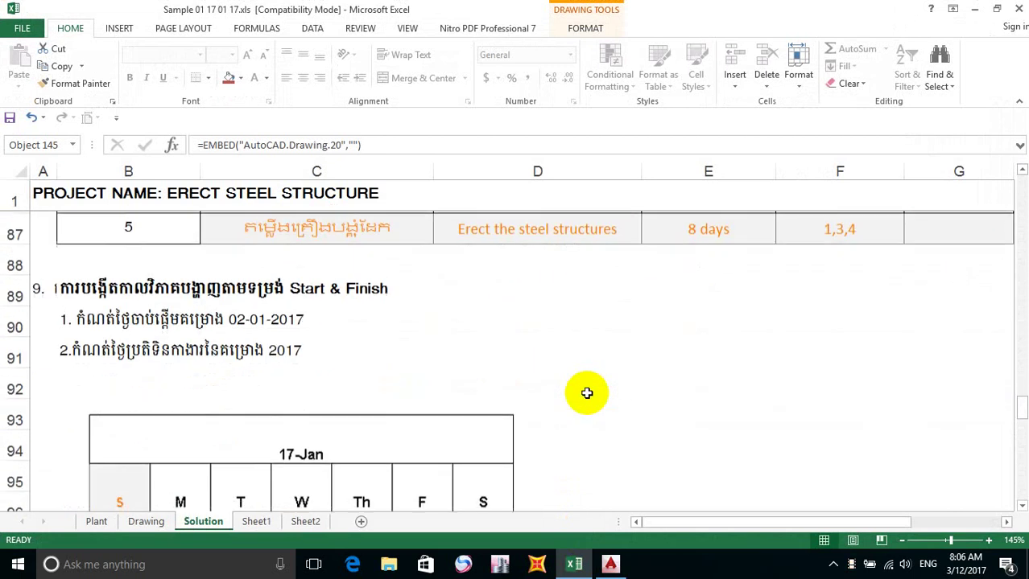
scroll(587, 393, "up", 2)
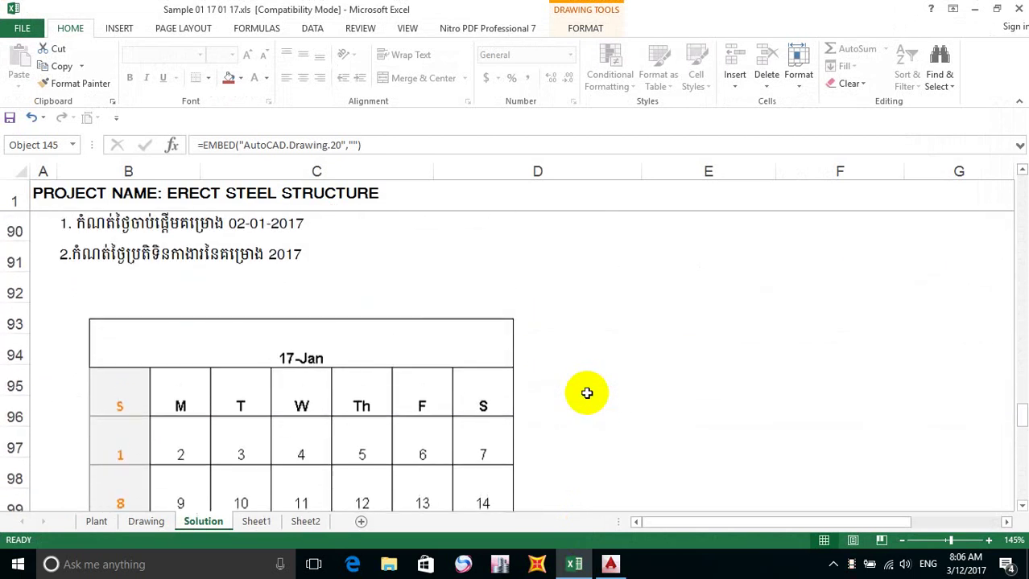
scroll(587, 393, "down", 1)
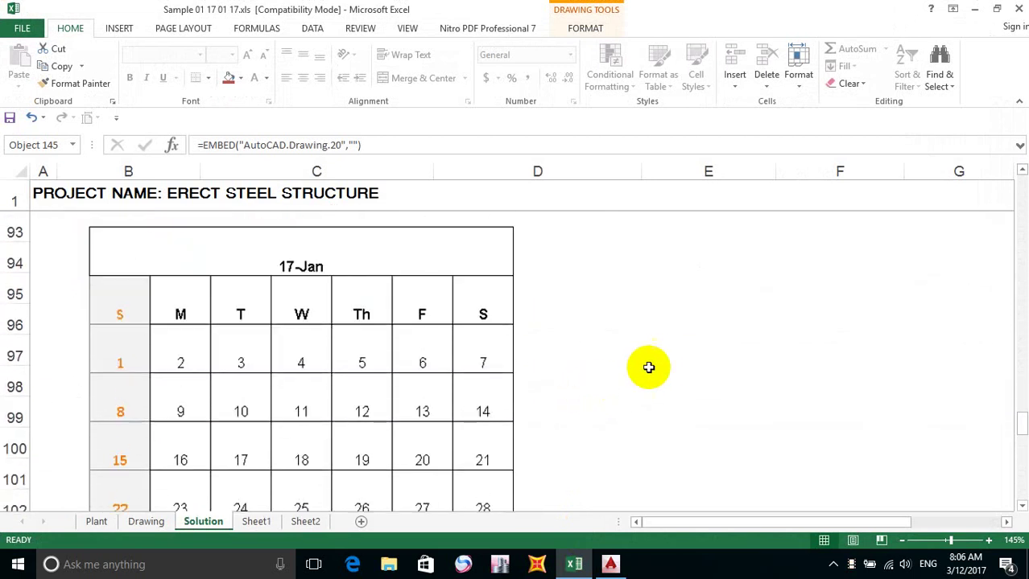
left_click(536, 564)
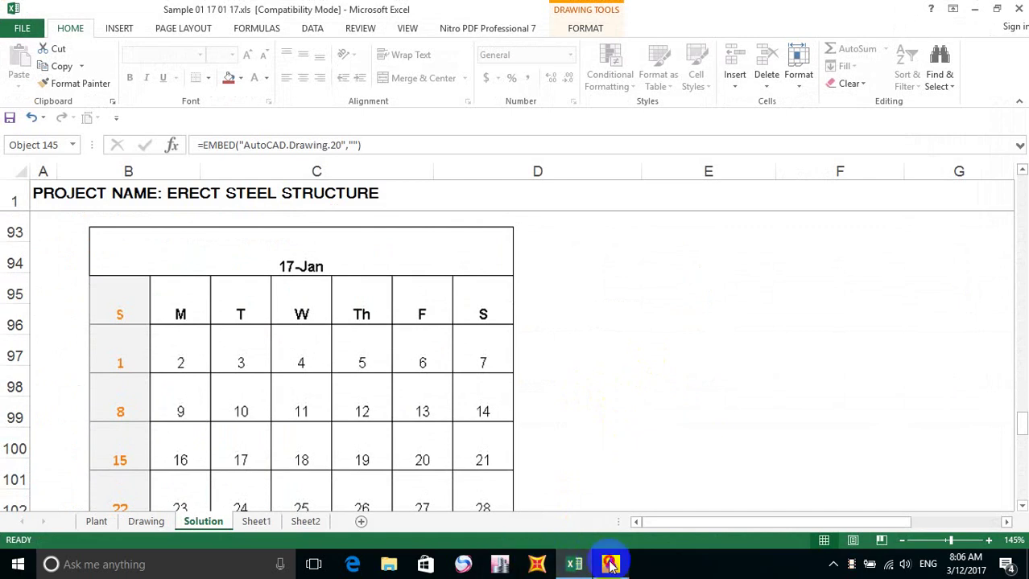
left_click(609, 565)
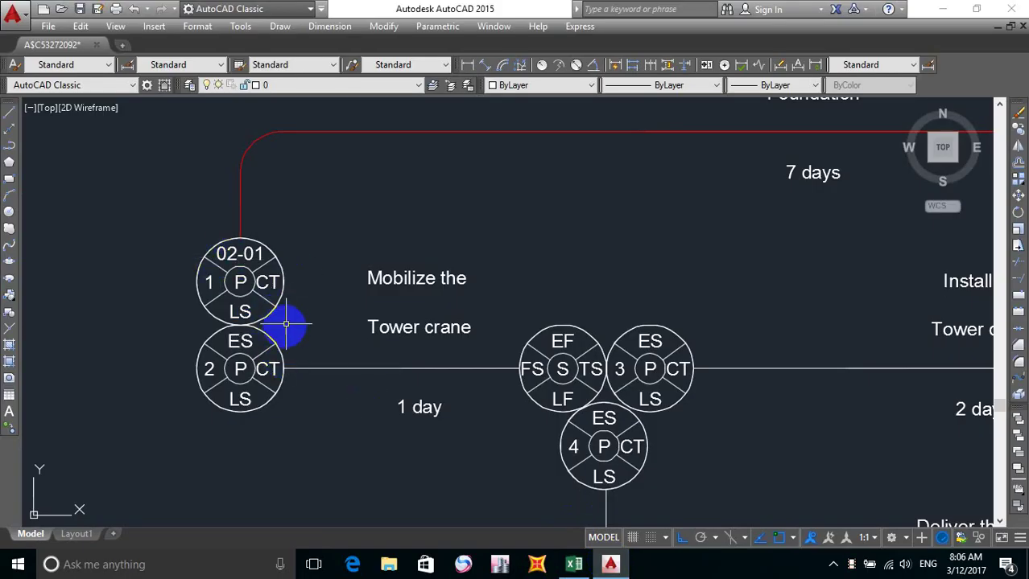
Replace the ES text in the start node of the Mobilize the Tower crane task with 02-01.
double_click(239, 342)
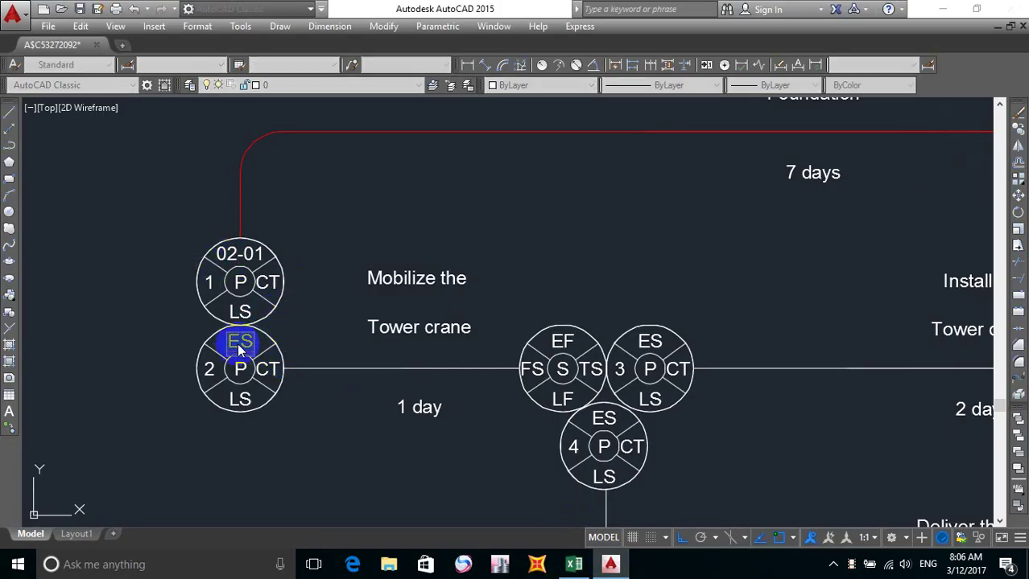
type("02")
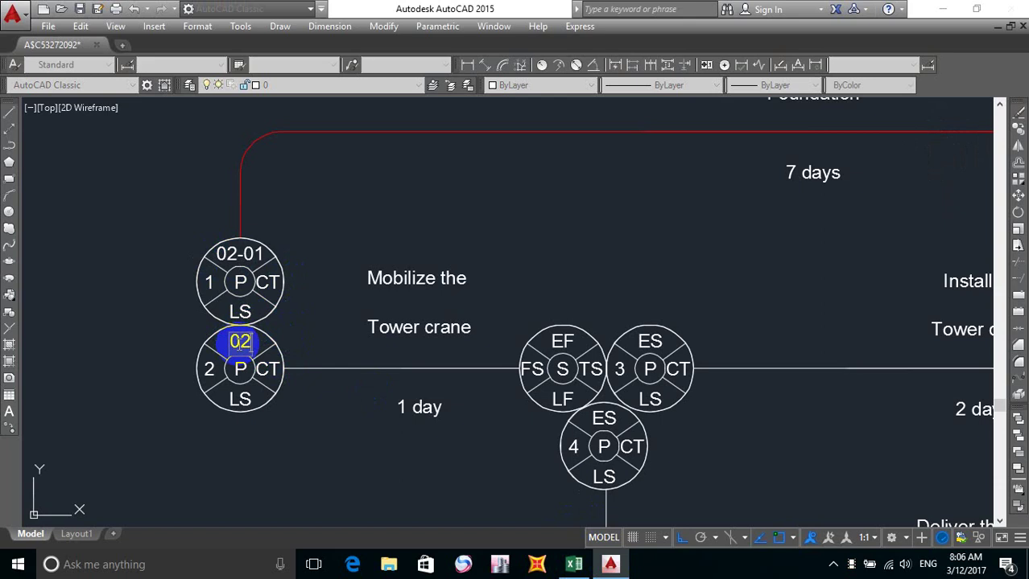
type("-01")
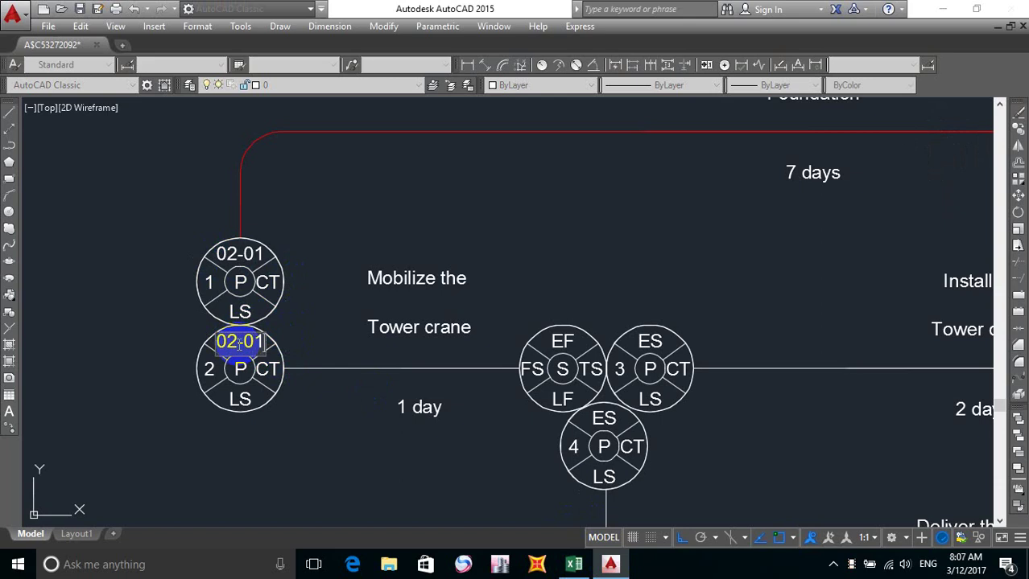
left_click(335, 425)
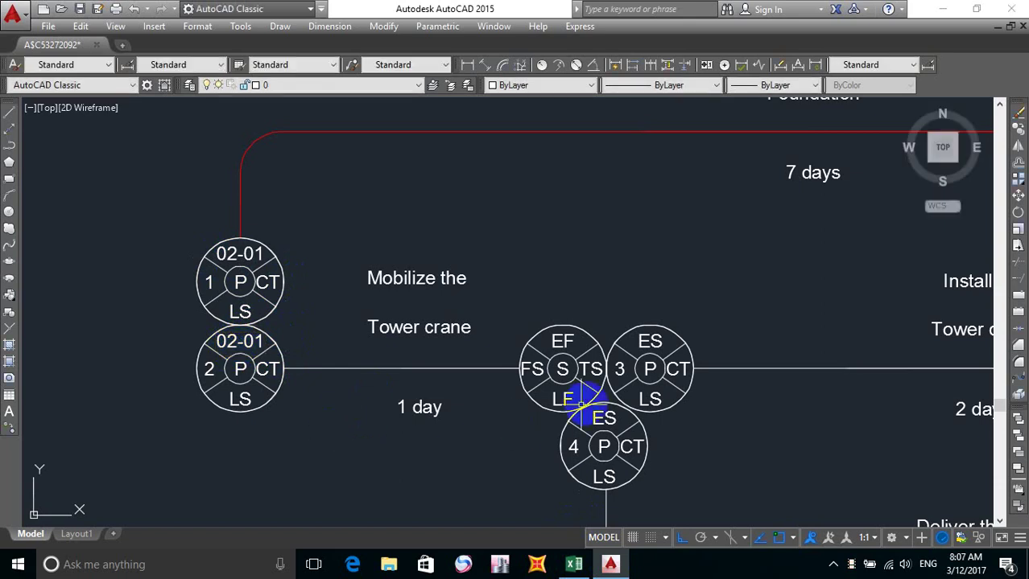
Replace the EF text in the end node of the Mobilize the Tower crane task with 02-01.
middle_click_drag(583, 391, 459, 397)
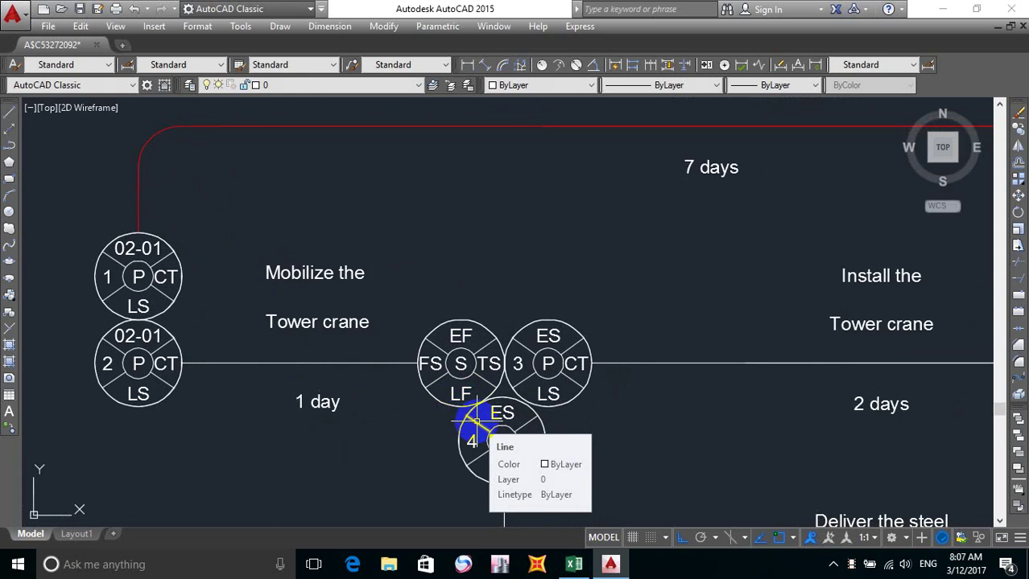
double_click(462, 338)
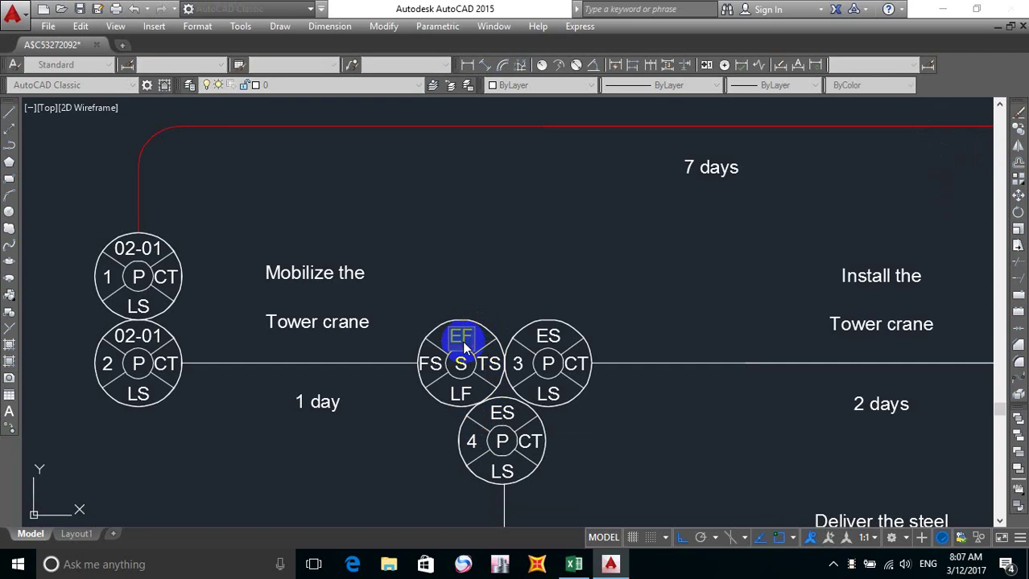
type("02-01")
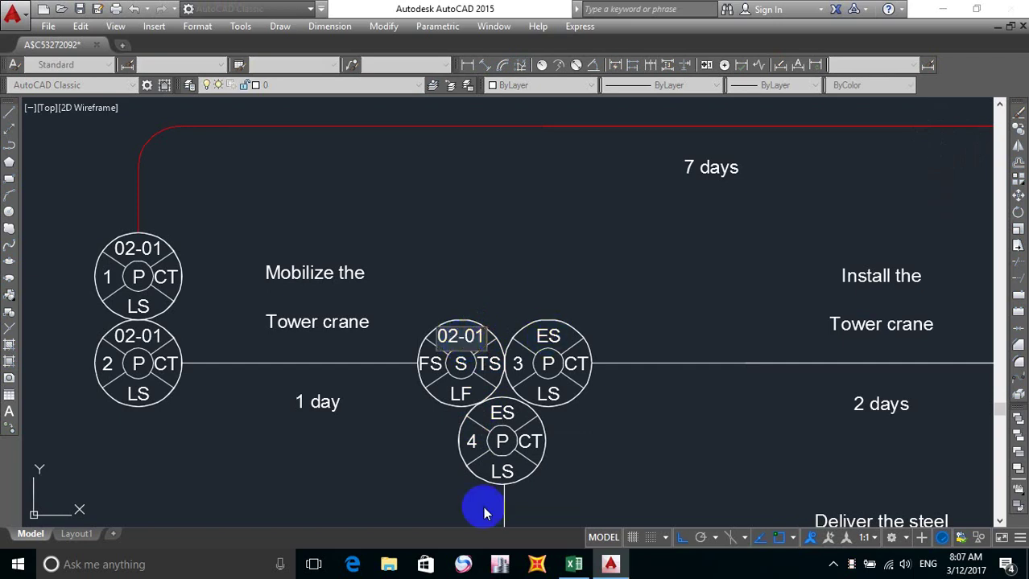
left_click(502, 415)
Replace the ES text in the start nodes of tasks 4 and 3 with the early start date 03-01.
double_click(500, 413)
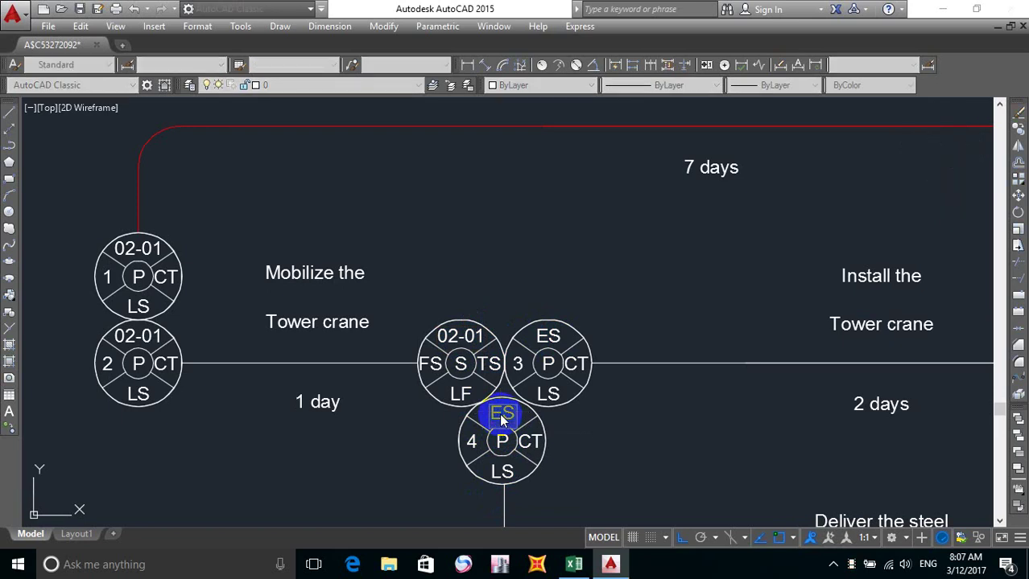
type("3-01")
key("Return")
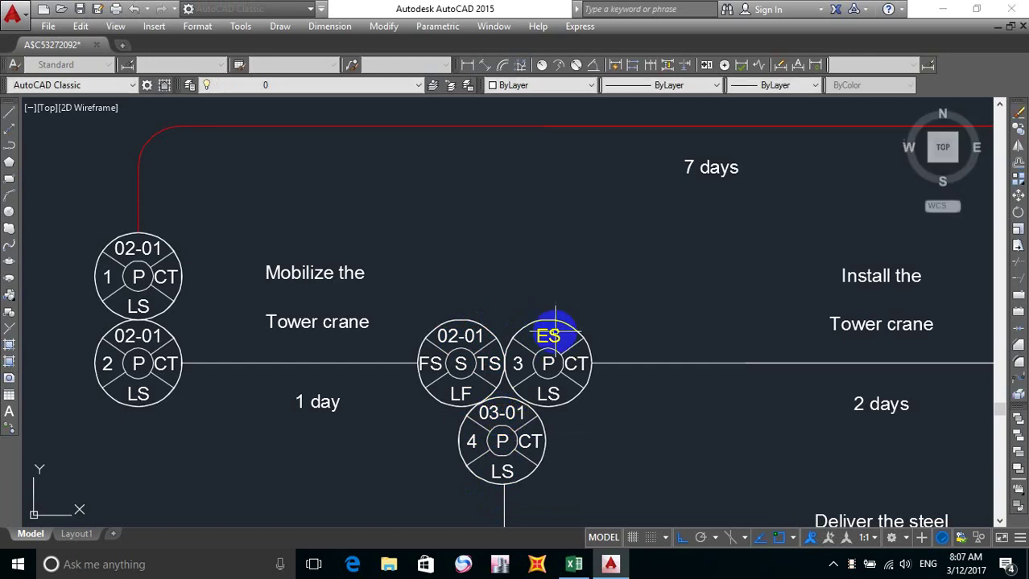
double_click(551, 337)
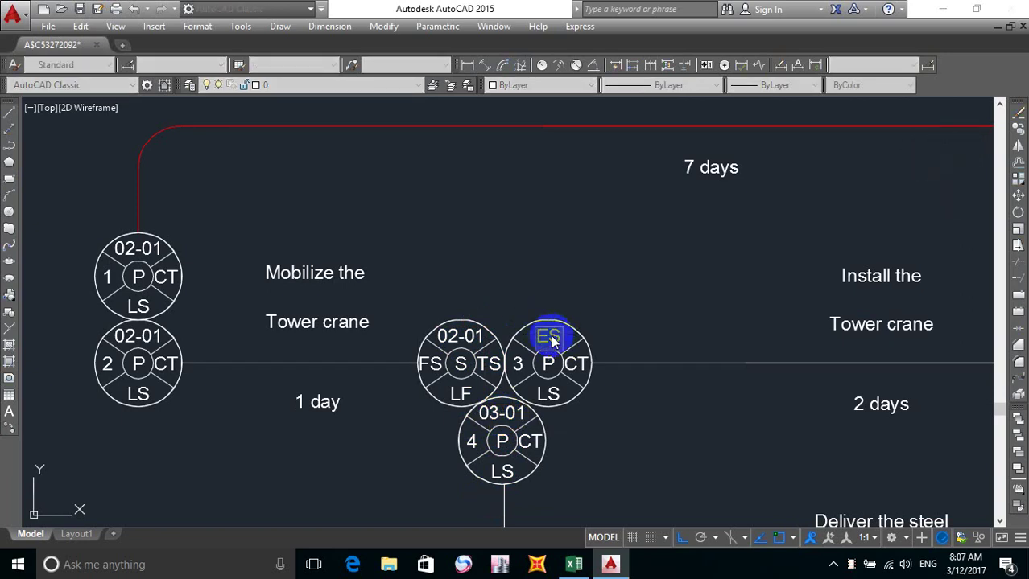
type("03-01")
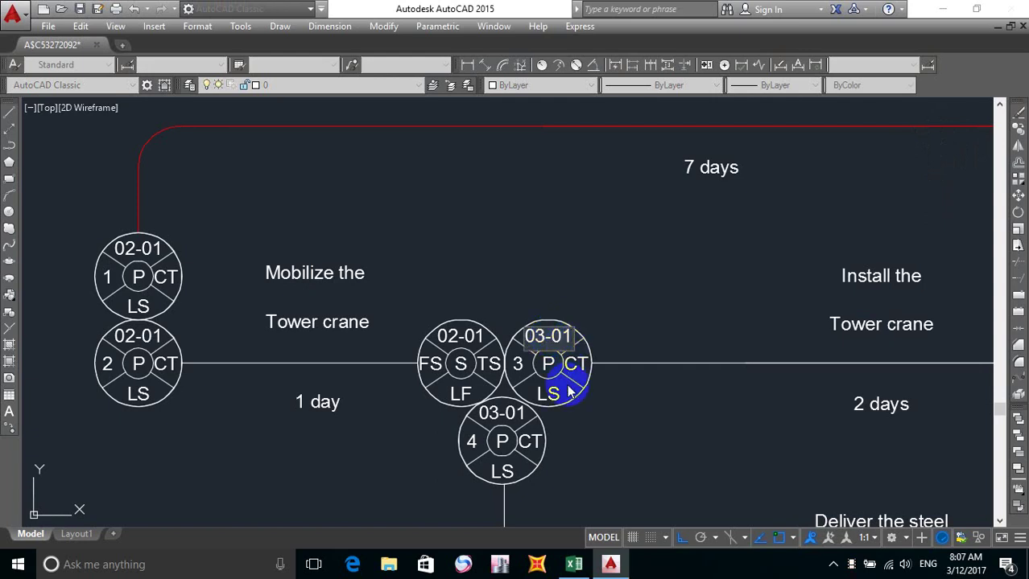
left_click(499, 413)
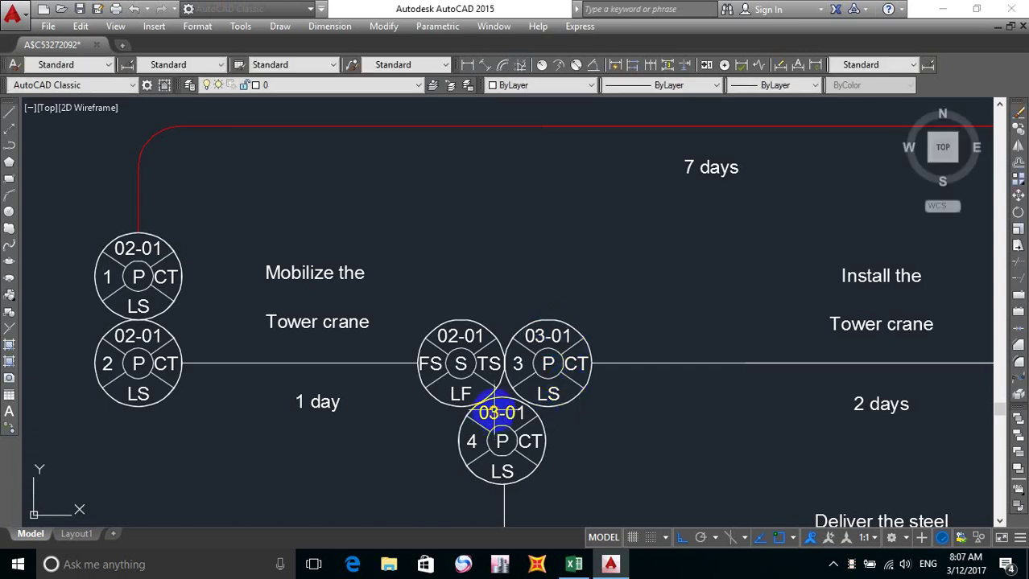
left_click(502, 470)
left_click(501, 472)
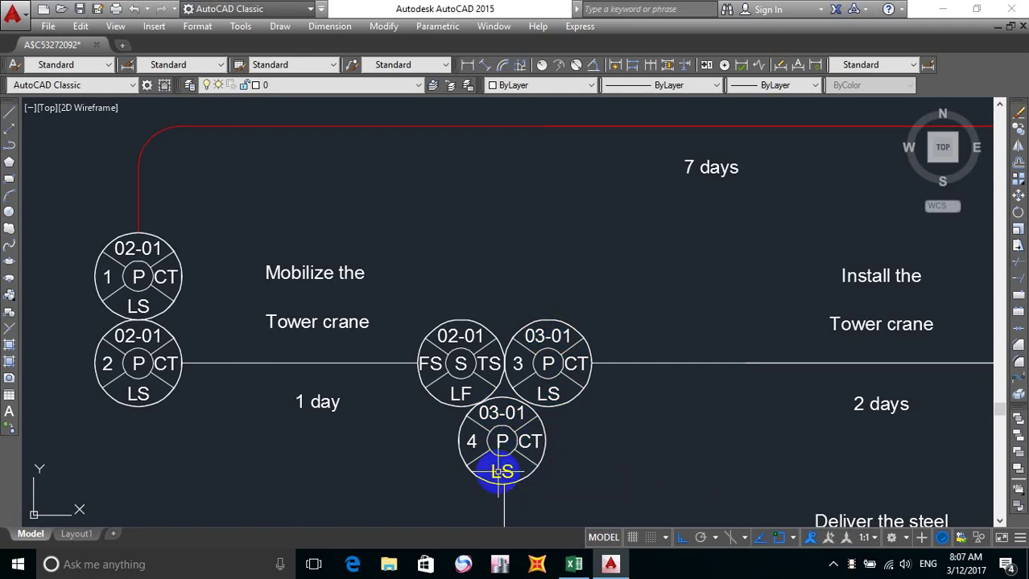
left_click(531, 441)
left_click(529, 442)
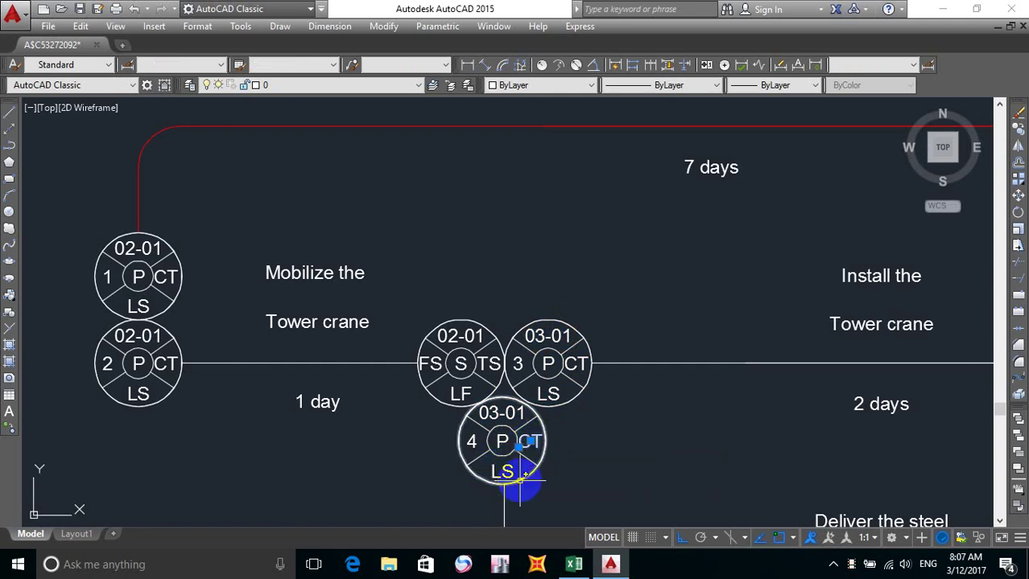
key("Escape")
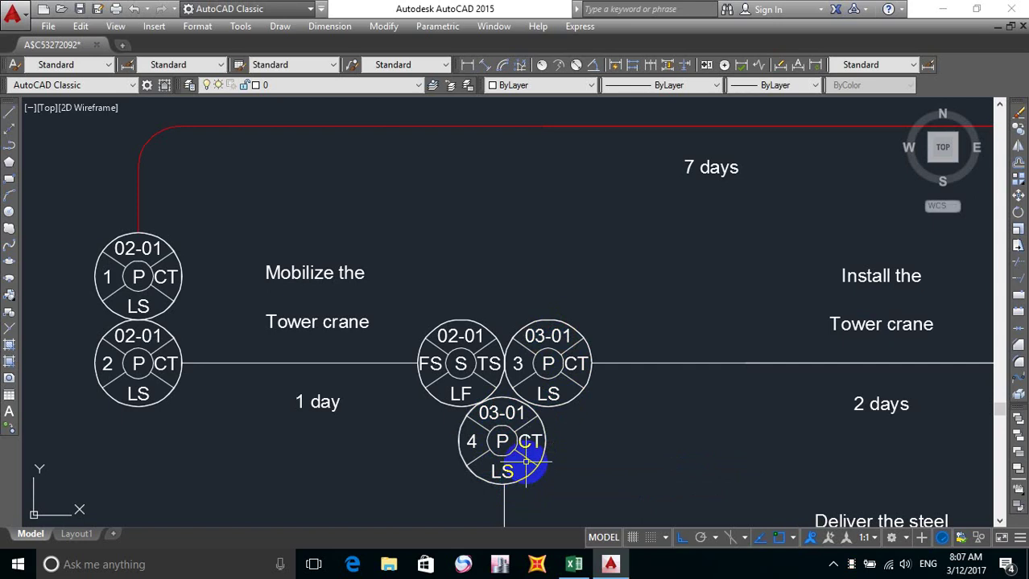
middle_click_drag(515, 436, 487, 402)
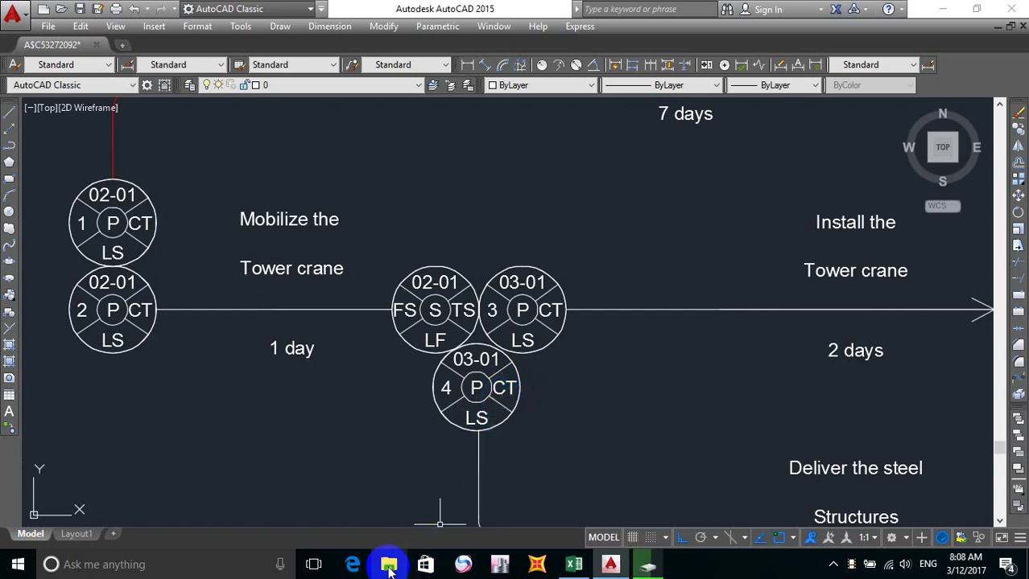
Clear the open windows to reach the desktop and copy the file Sample 01 17 01 17.xls.
left_click(389, 566)
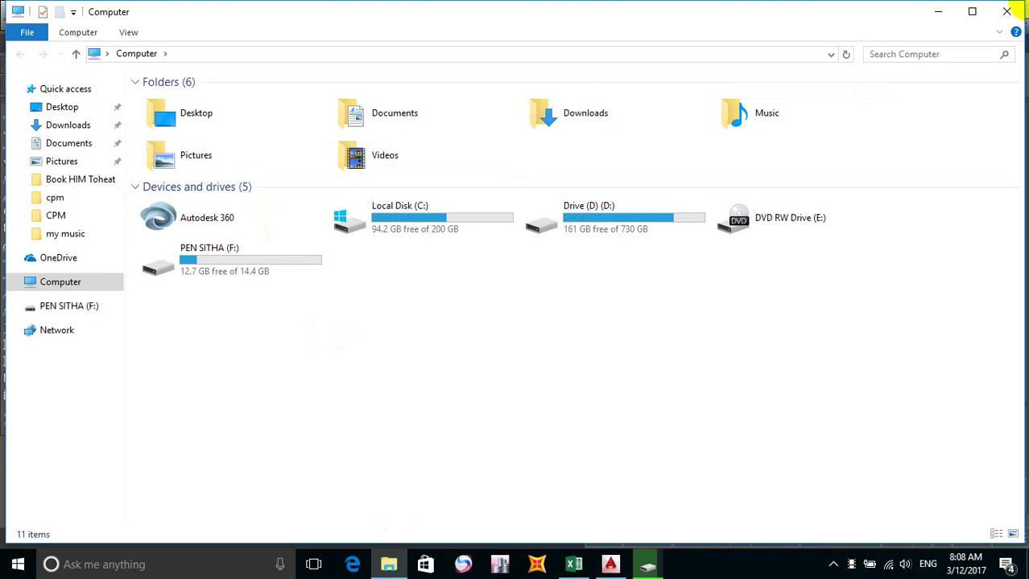
left_click(946, 12)
left_click(948, 9)
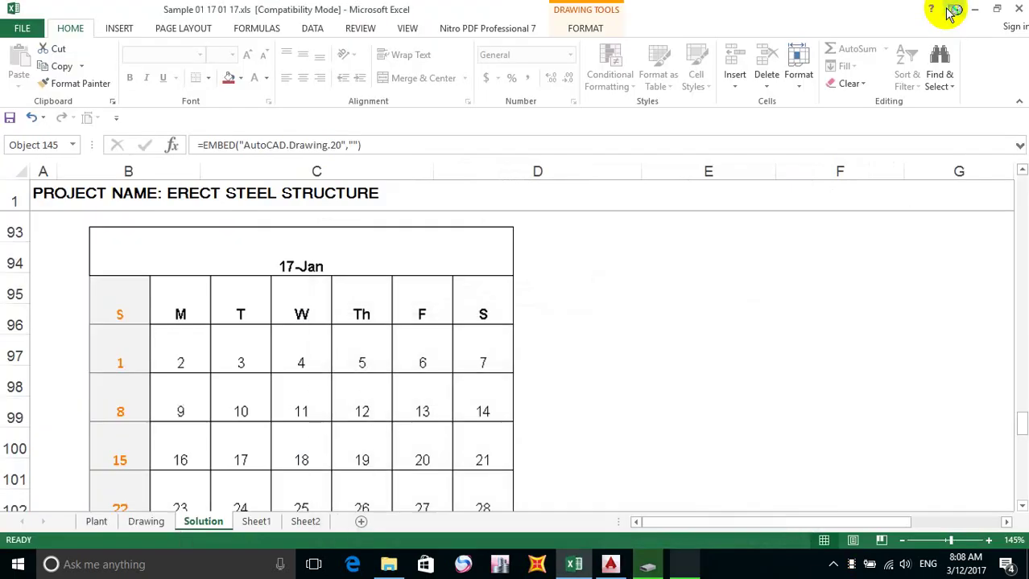
left_click(974, 9)
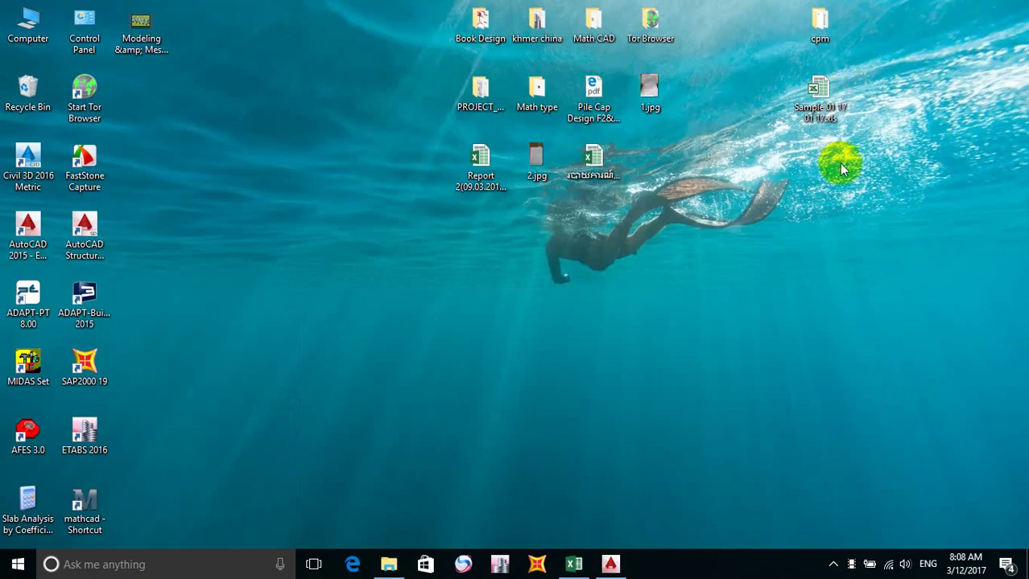
right_click(816, 88)
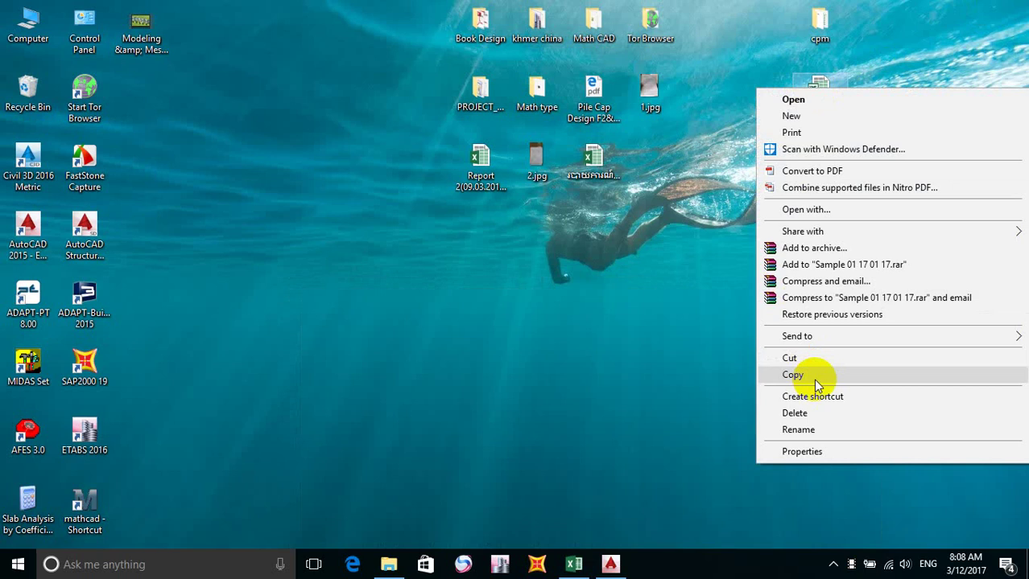
left_click(815, 377)
Open the removable drive F: in File Explorer and paste the copied workbook into its root folder.
left_click(389, 564)
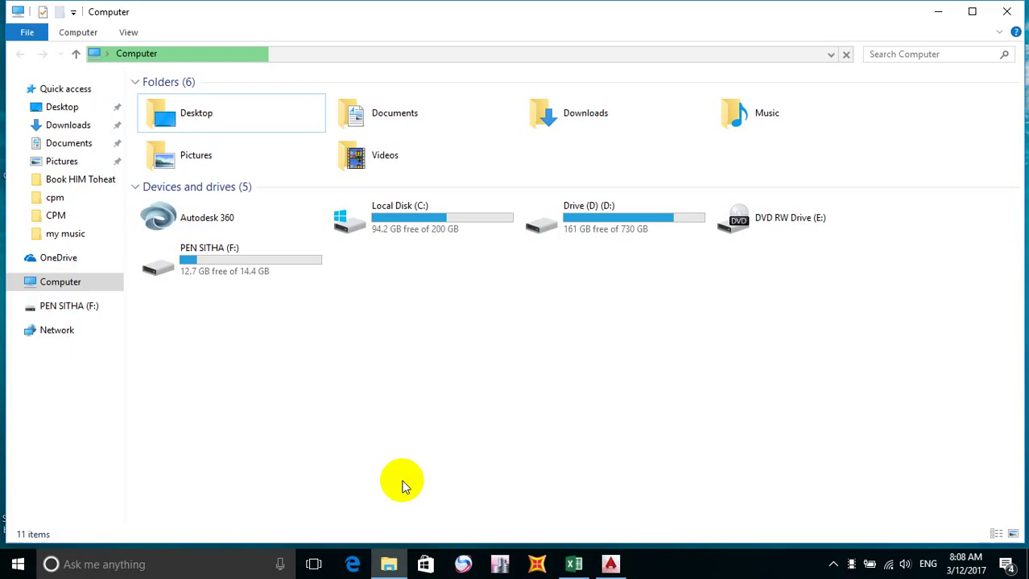
right_click(441, 420)
double_click(272, 248)
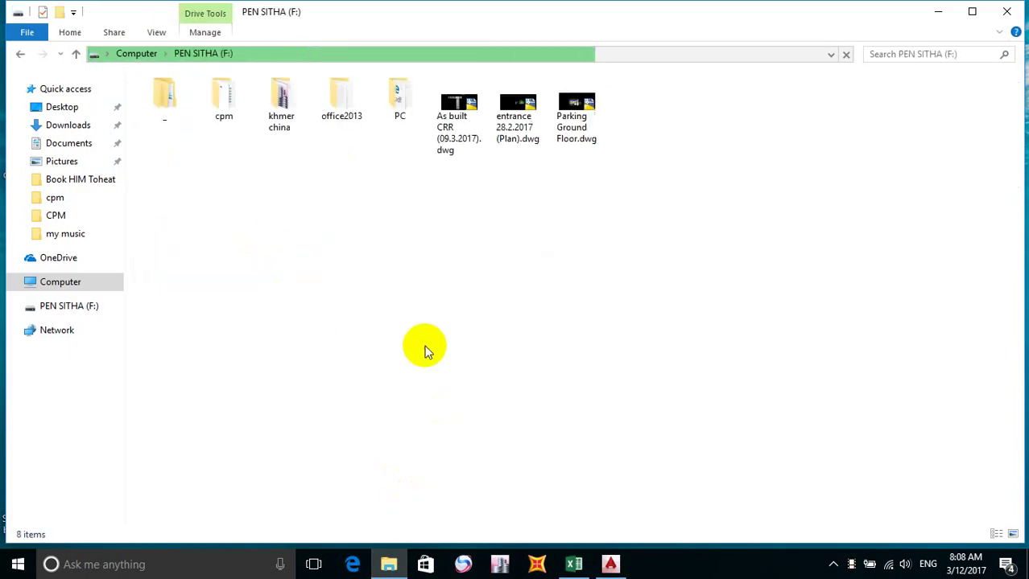
right_click(487, 357)
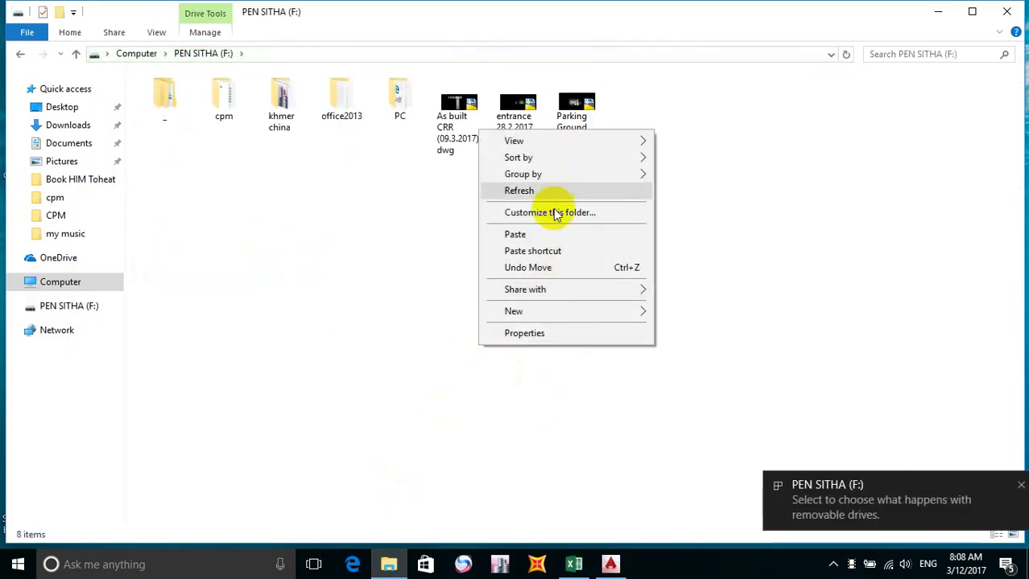
left_click(515, 234)
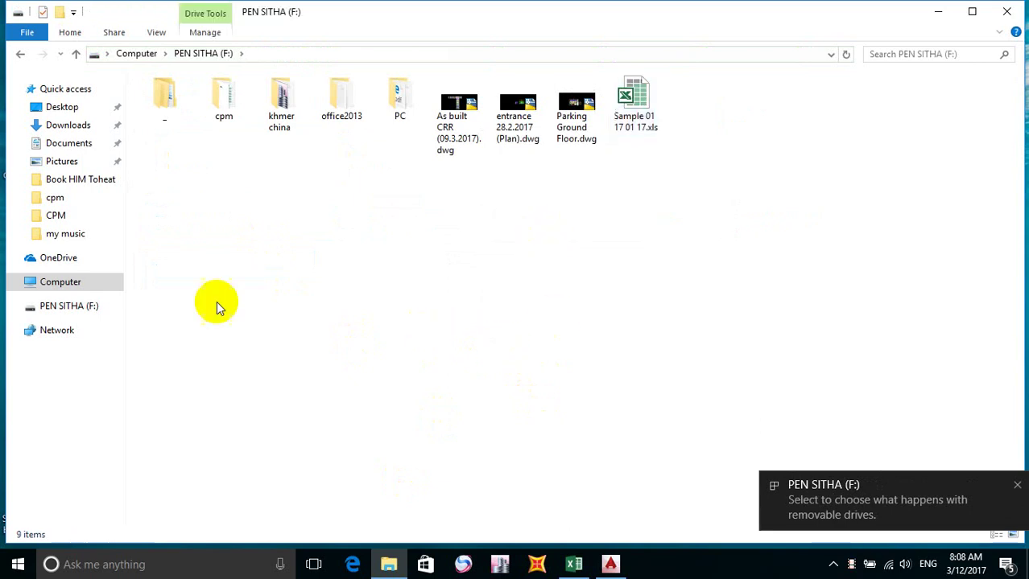
Eject the removable drive F: and return to the CPM diagram in AutoCAD.
left_click(67, 304)
right_click(67, 304)
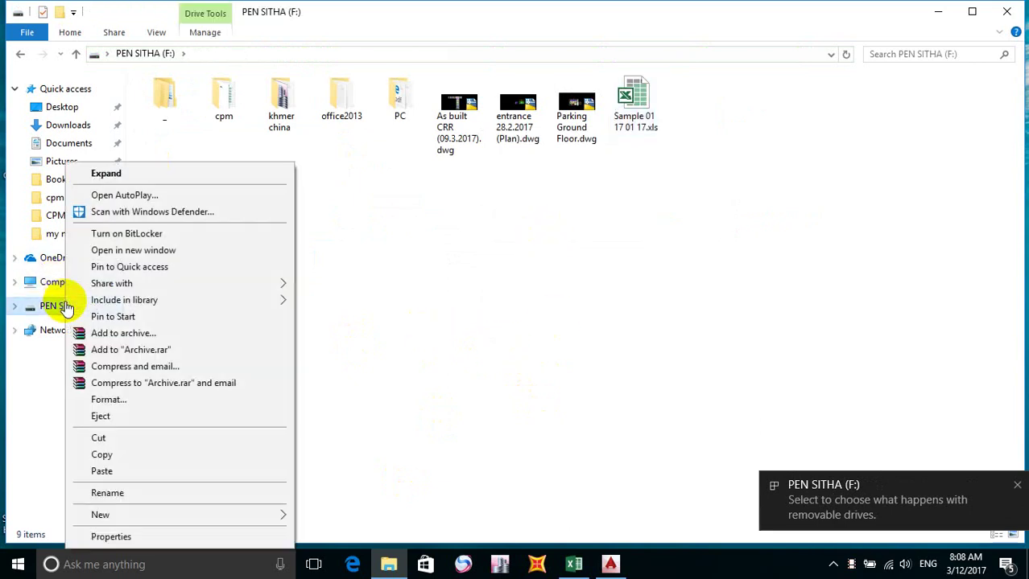
left_click(147, 419)
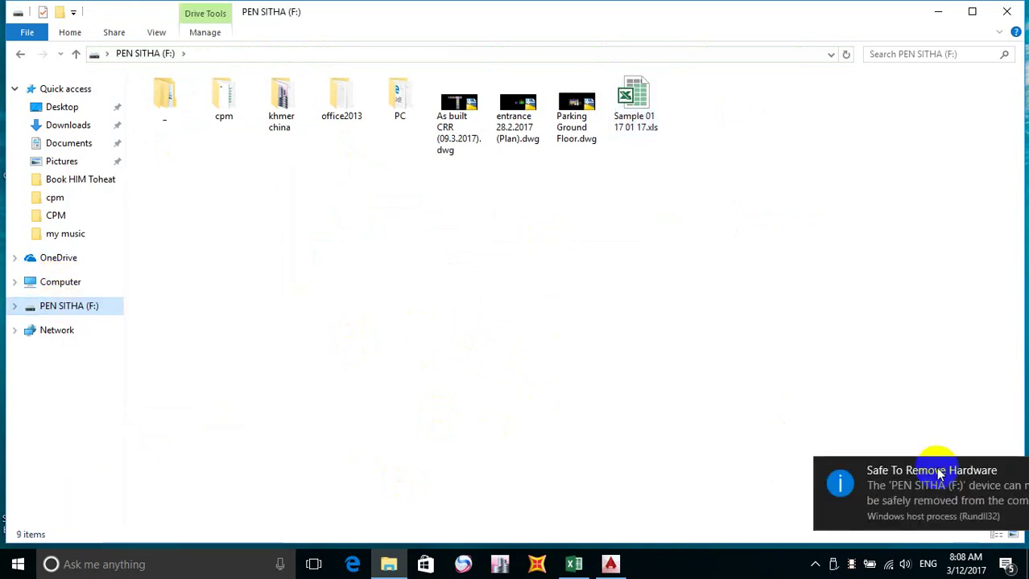
left_click(936, 486)
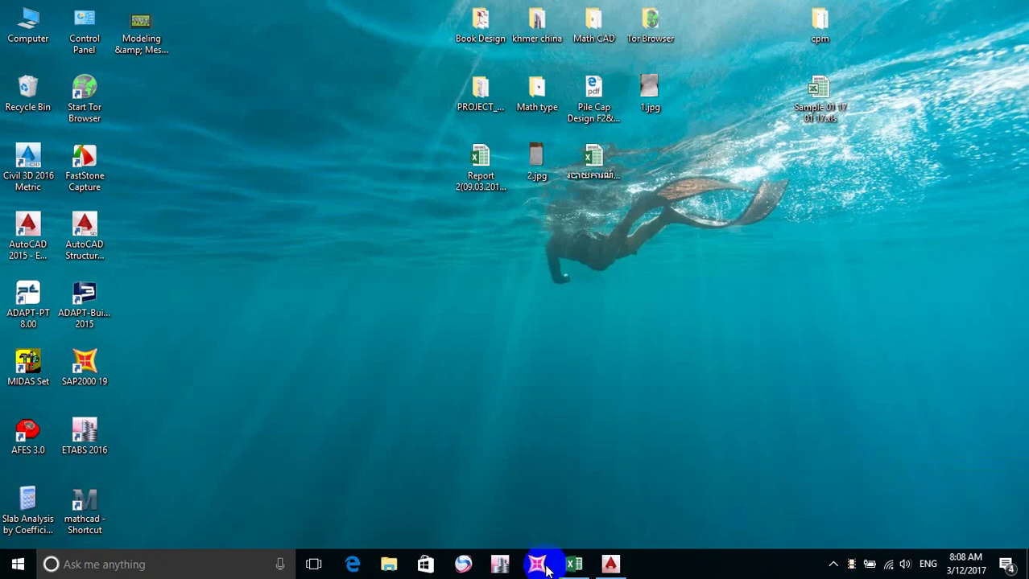
left_click(574, 564)
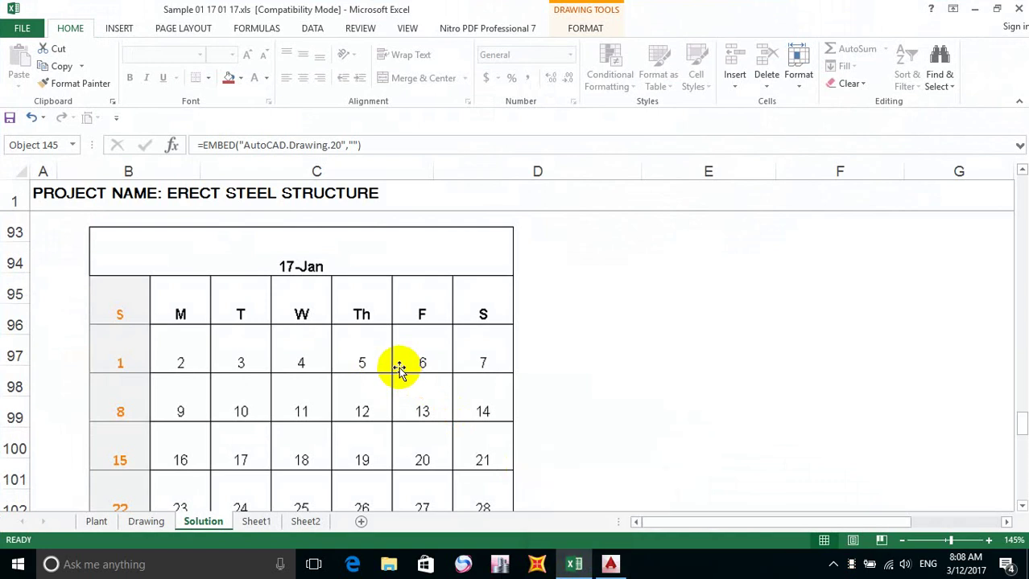
left_click(610, 565)
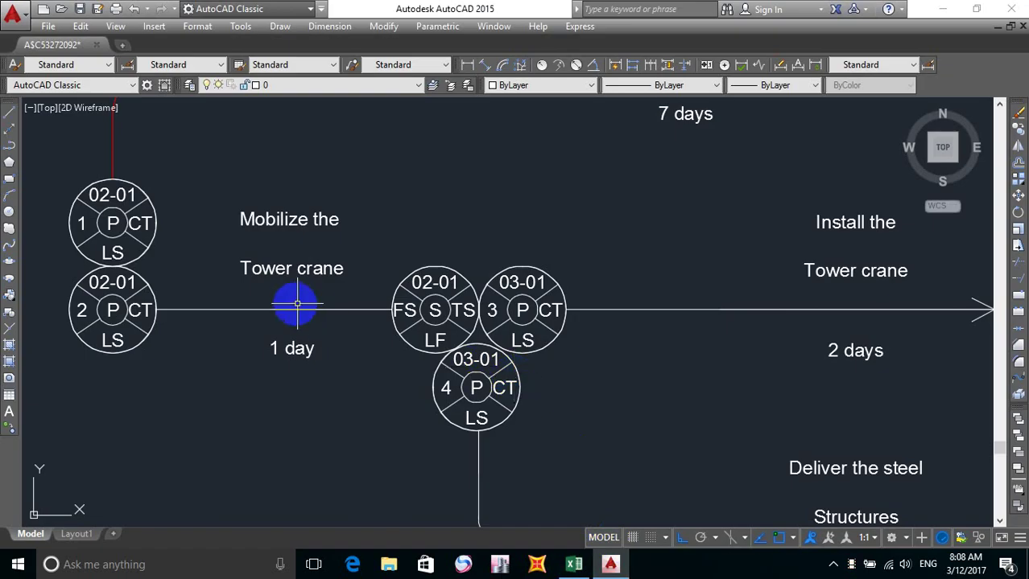
Replace the EF text in the finish node of the Foundation task with the early finish date 10-01.
left_click(481, 360)
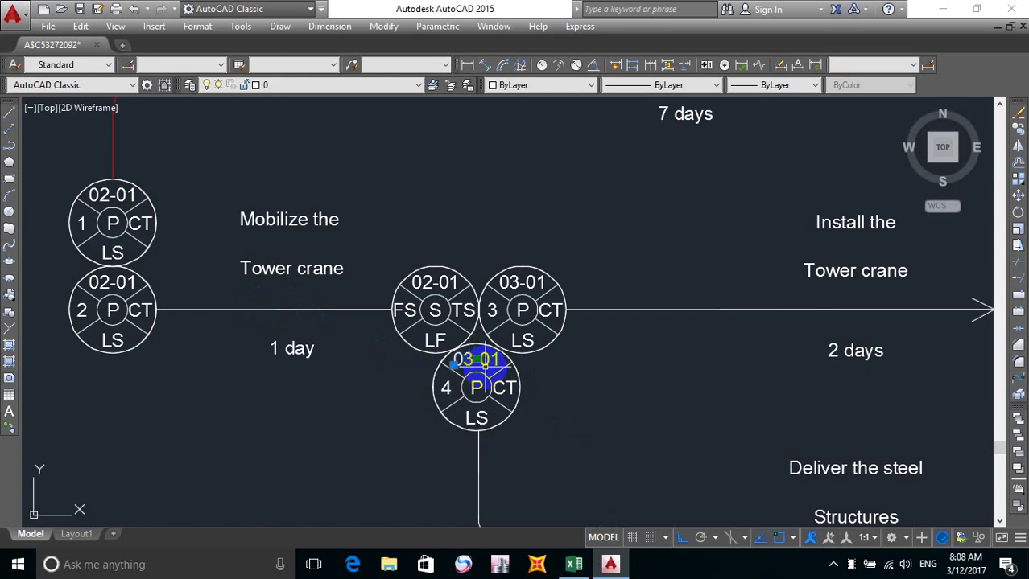
key("Escape")
middle_click_drag(486, 342, 408, 305)
scroll(408, 305, "down", 2)
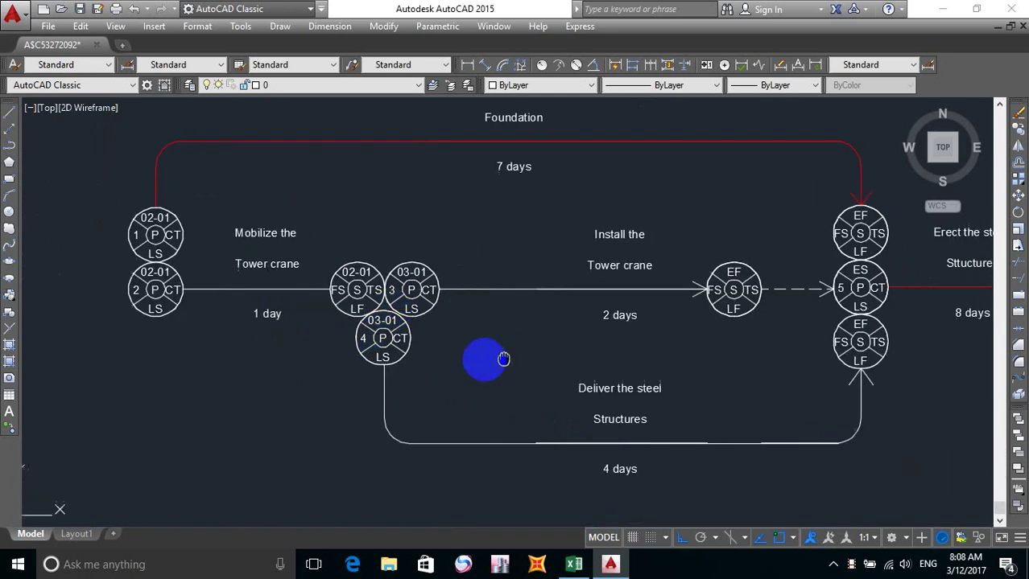
middle_click_drag(503, 359, 404, 361)
middle_click_drag(326, 321, 395, 318)
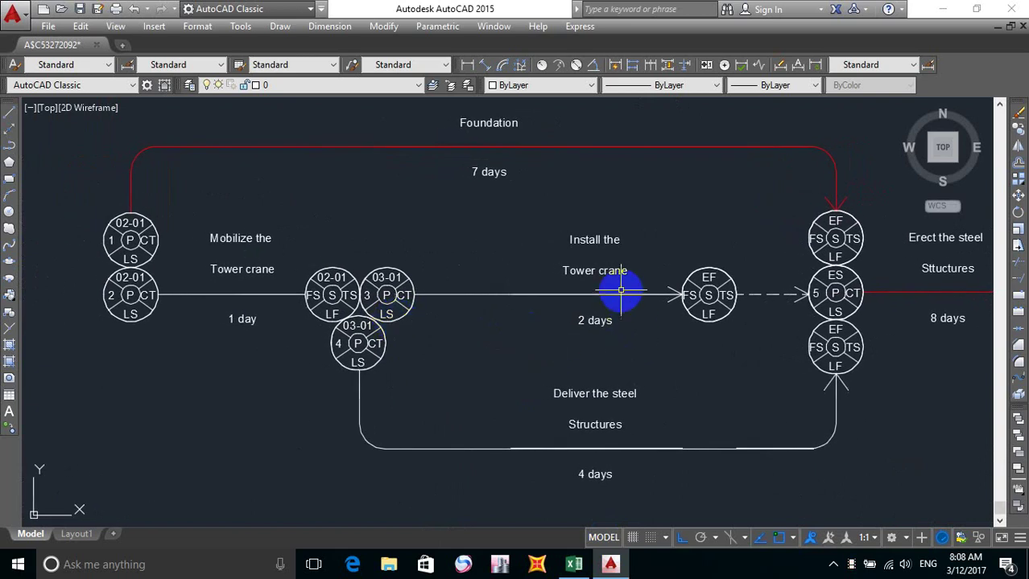
middle_click_drag(620, 295, 554, 319)
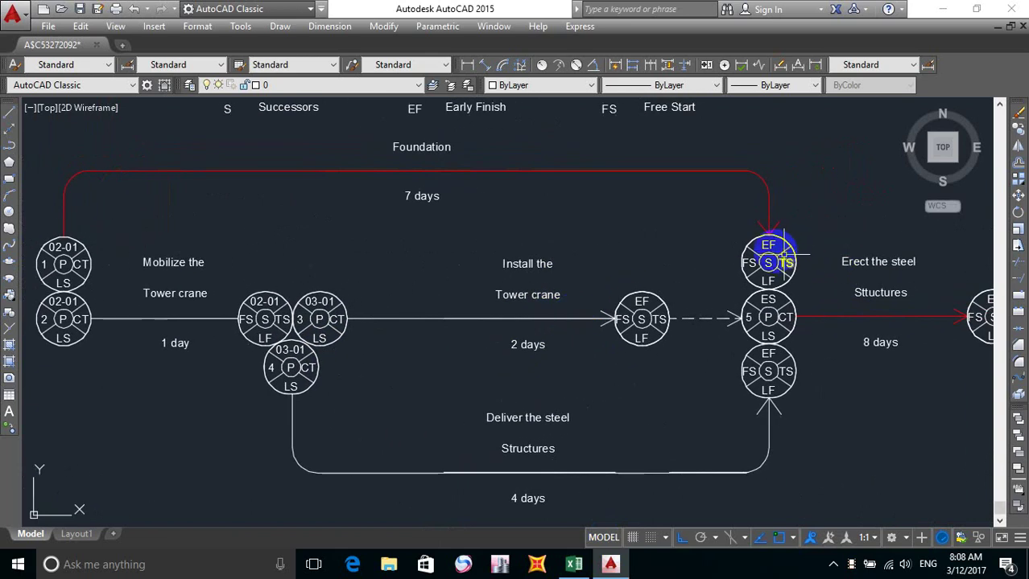
double_click(771, 246)
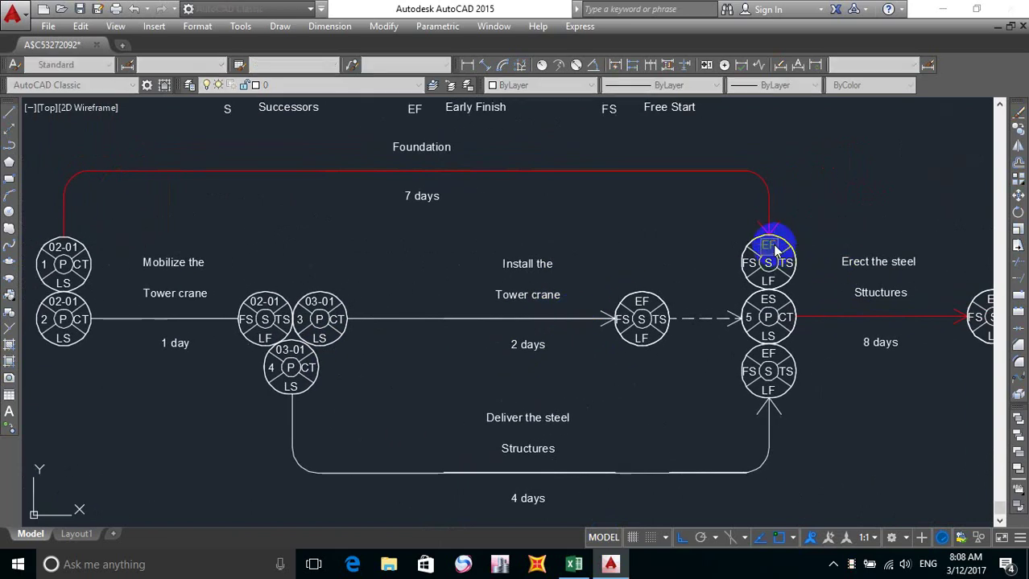
type("10-01")
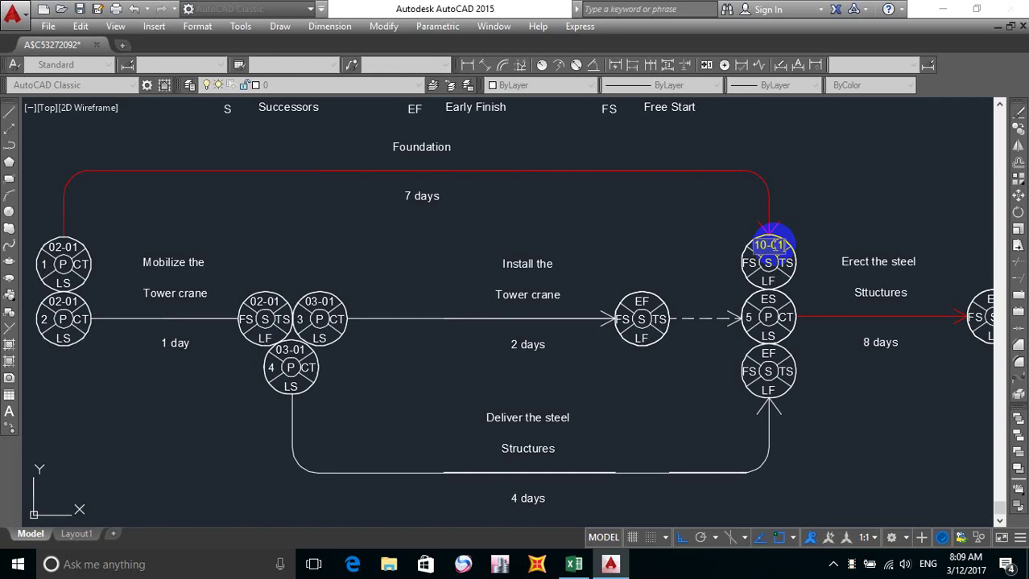
left_click(617, 226)
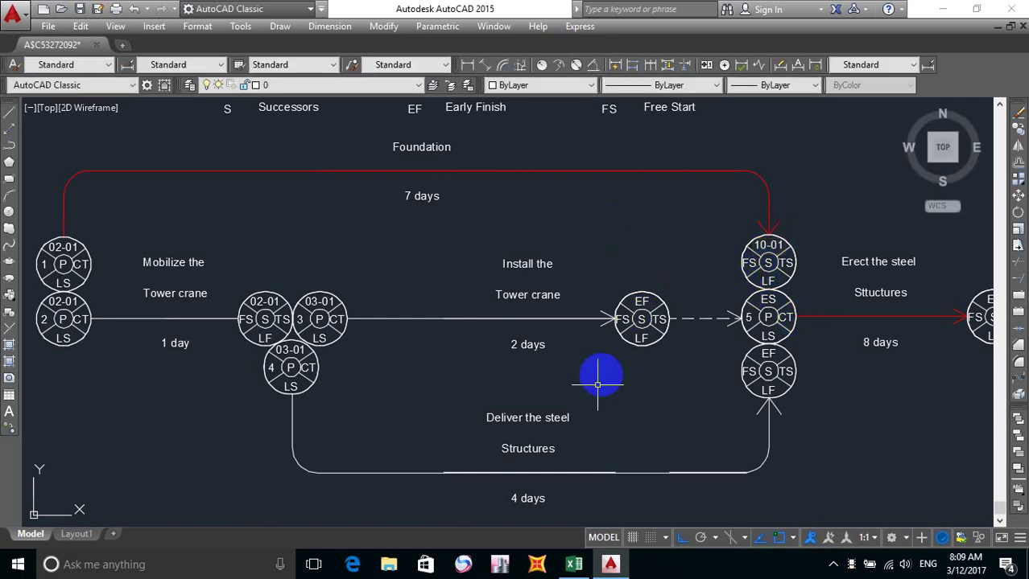
Replace the EF text in the finish node of Install the Tower crane with 04-0.1.
middle_click_drag(597, 384, 570, 304)
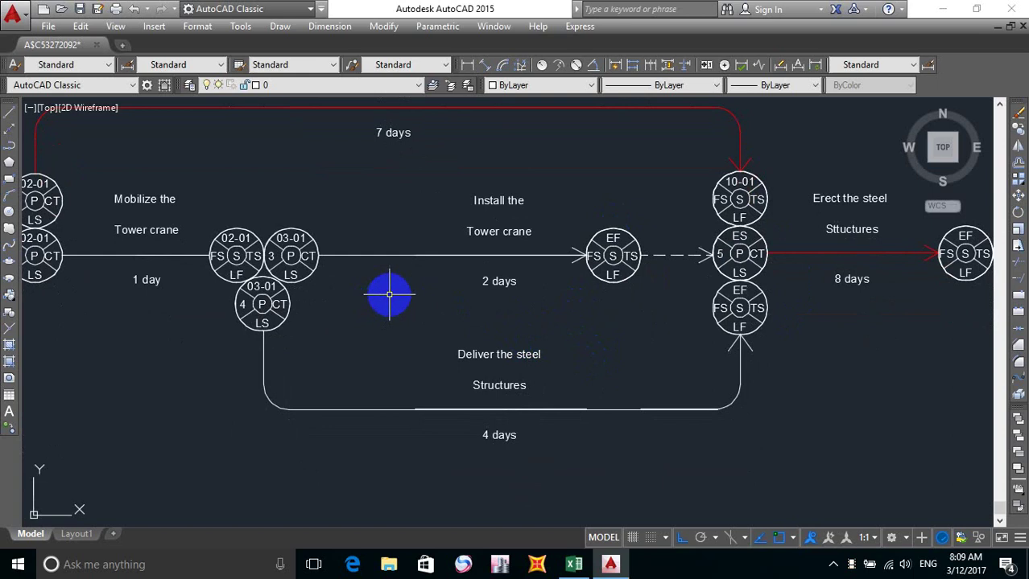
middle_click_drag(487, 299, 503, 324)
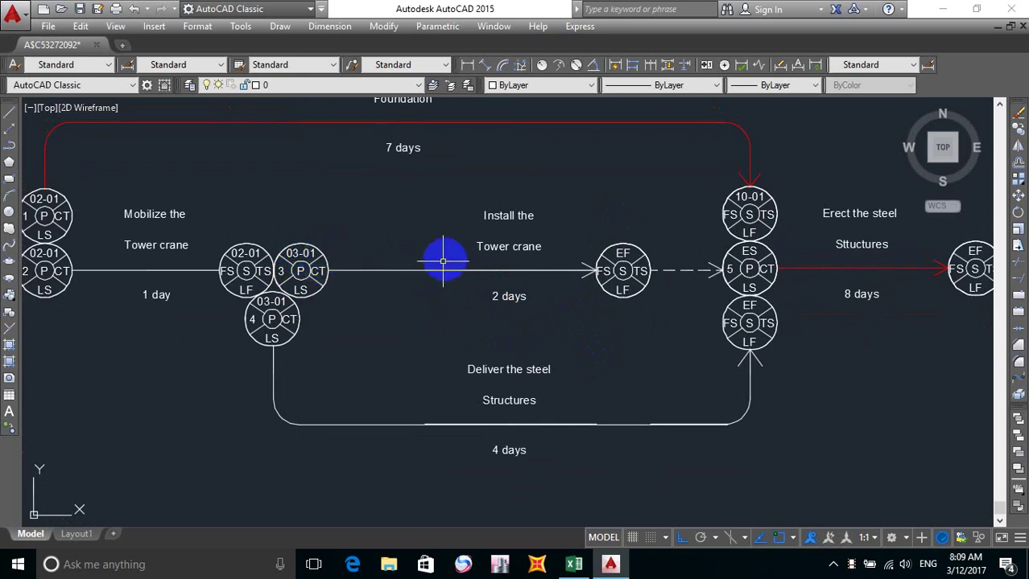
double_click(625, 255)
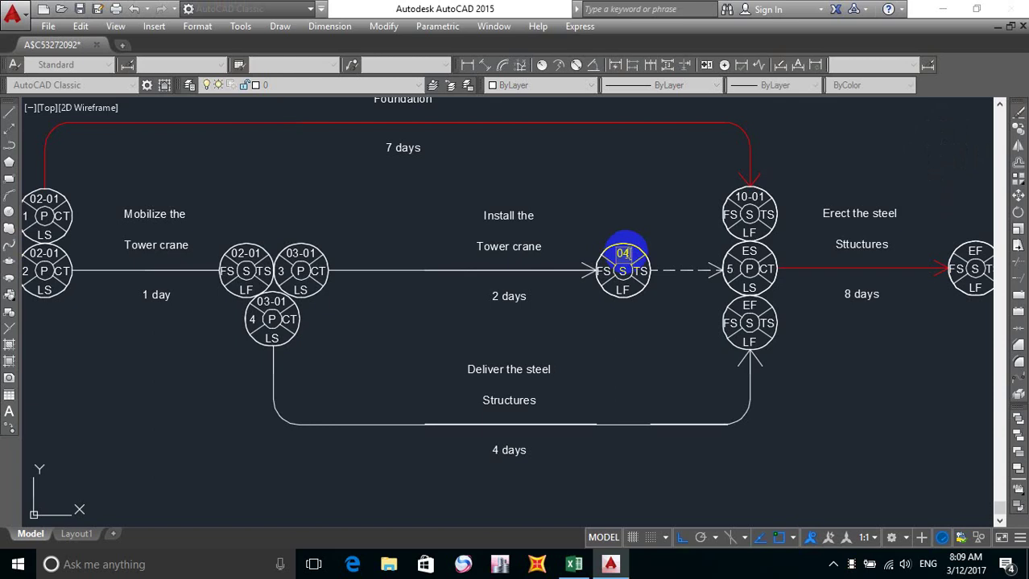
type("04-01")
left_click(627, 336)
Consult the 17-Jan calendar in Excel and replace the EF text in the finish node of Deliver the steel Structures with 06-01 in AutoCAD.
middle_click_drag(615, 349, 507, 325)
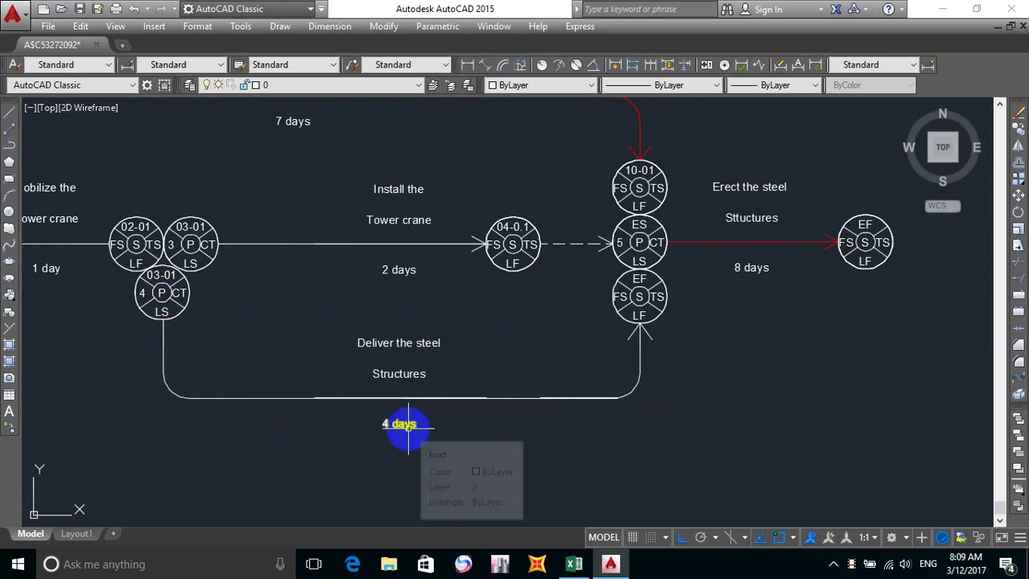
left_click(573, 564)
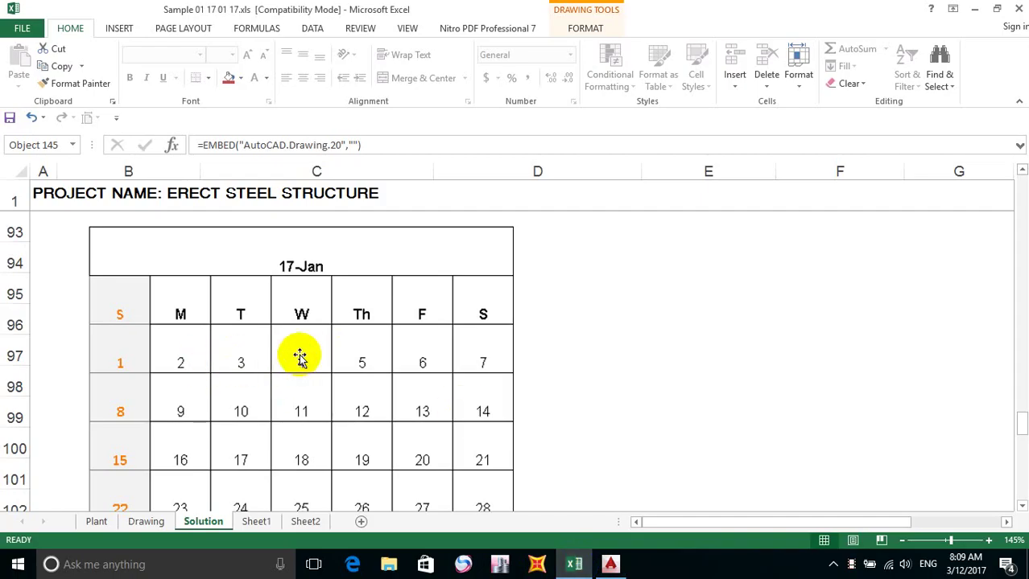
left_click(610, 564)
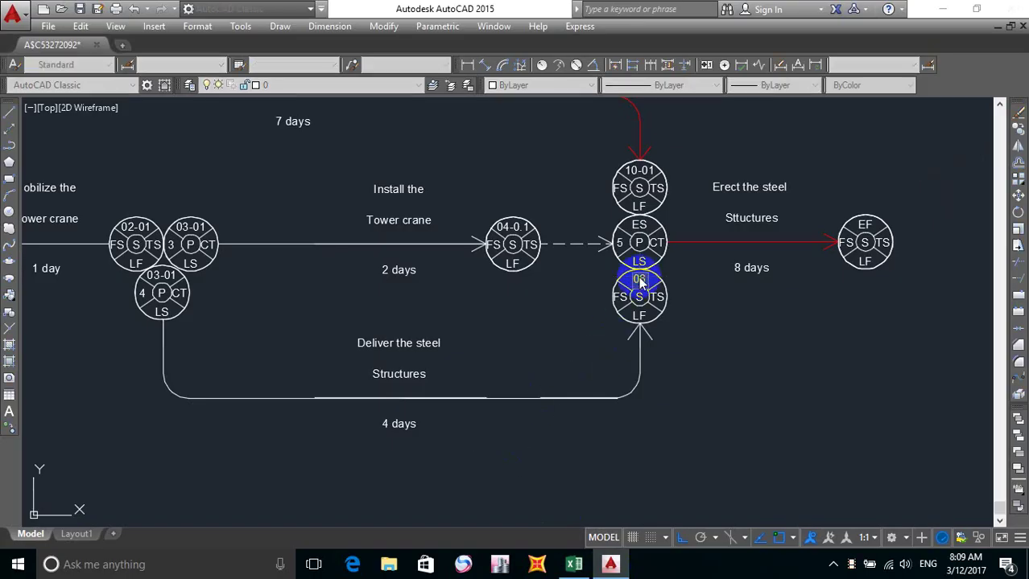
type("-01")
left_click(620, 295)
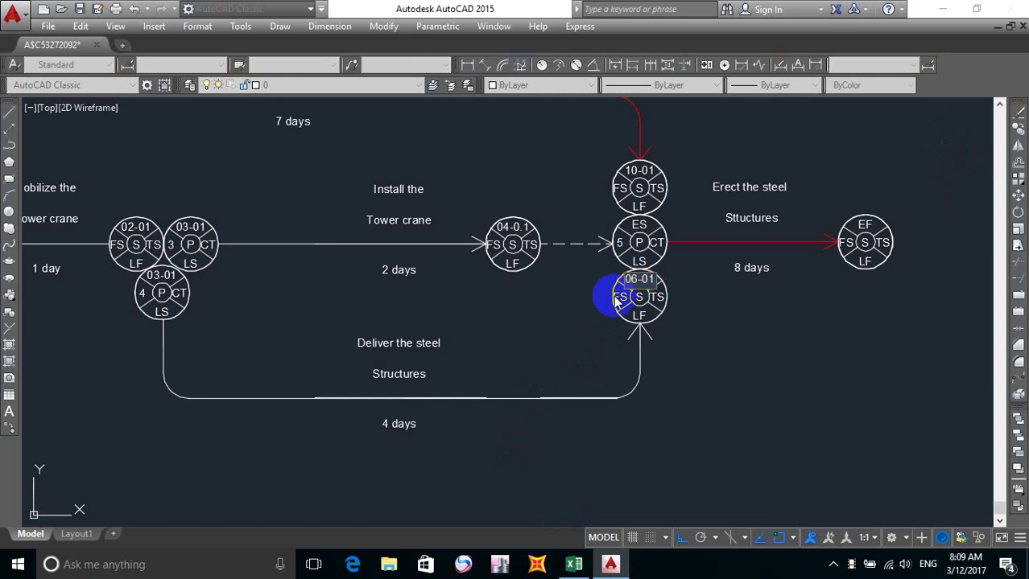
Replace the ES text in the start node of task 5 with the early start date 11-01.
double_click(640, 225)
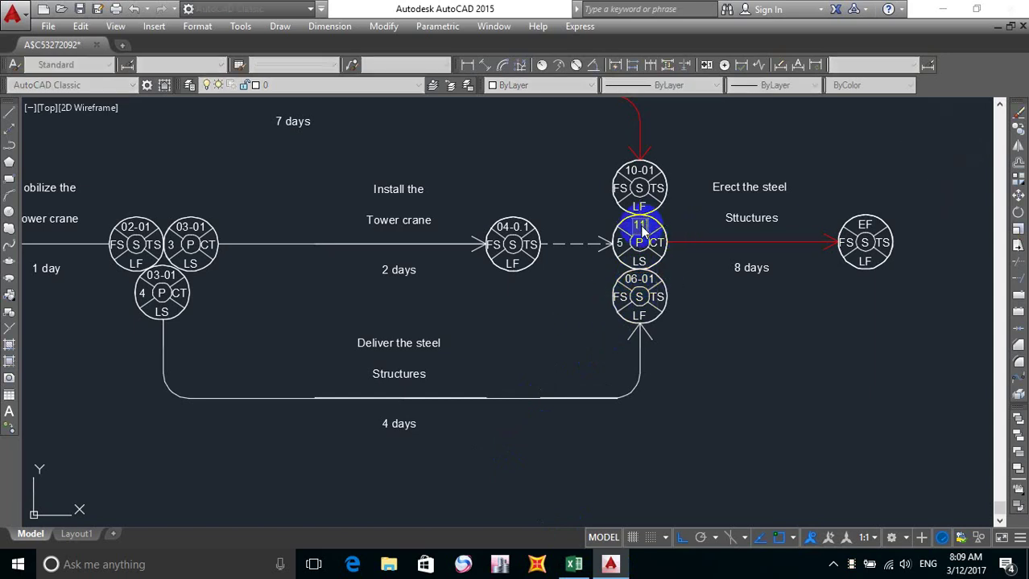
type("-01")
left_click(783, 363)
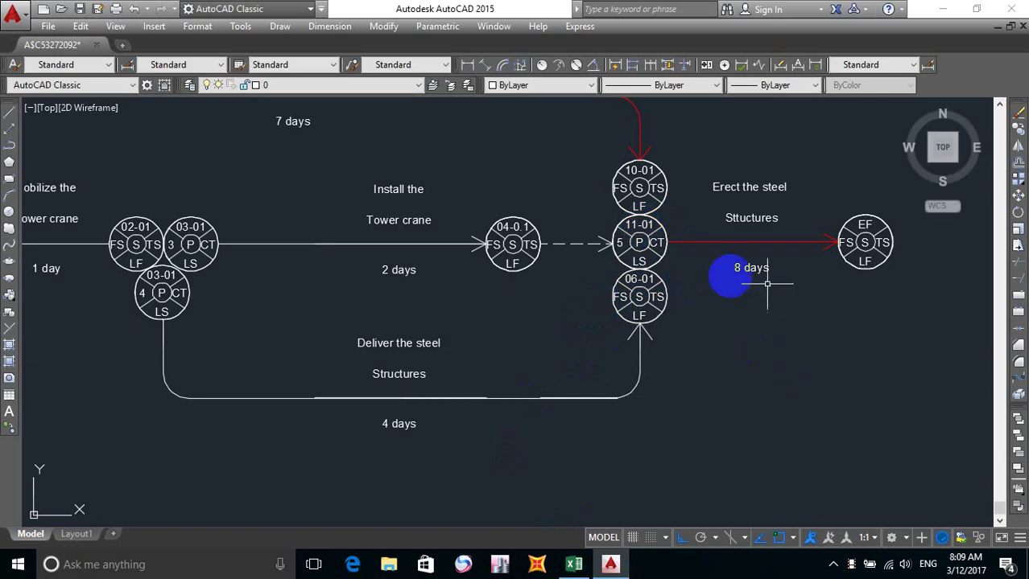
Consult the 17-Jan calendar in Excel and replace the EF text in the finish node of the 8-day steel erection task with 19-01 in AutoCAD.
left_click(585, 567)
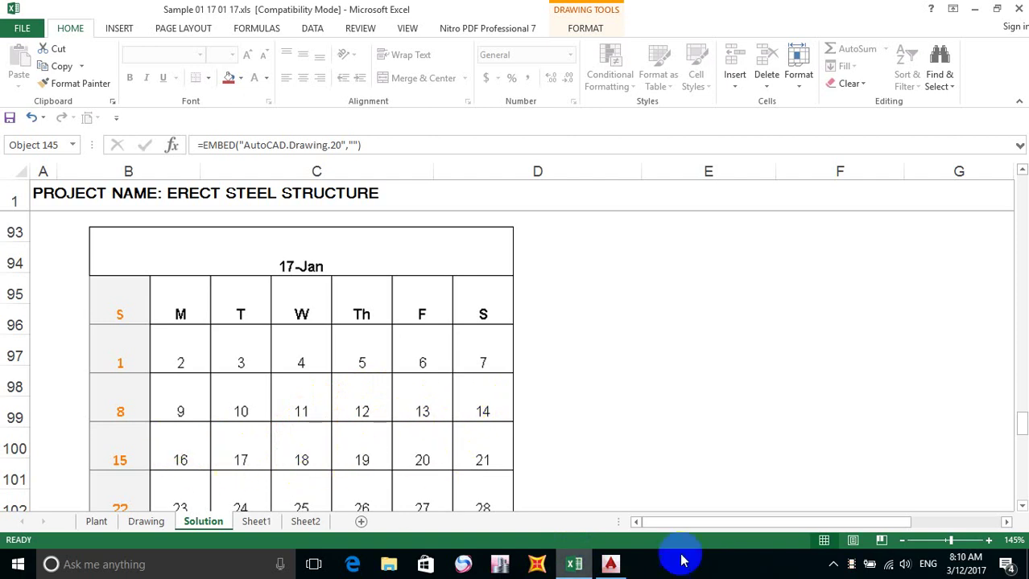
left_click(609, 565)
left_click(865, 231)
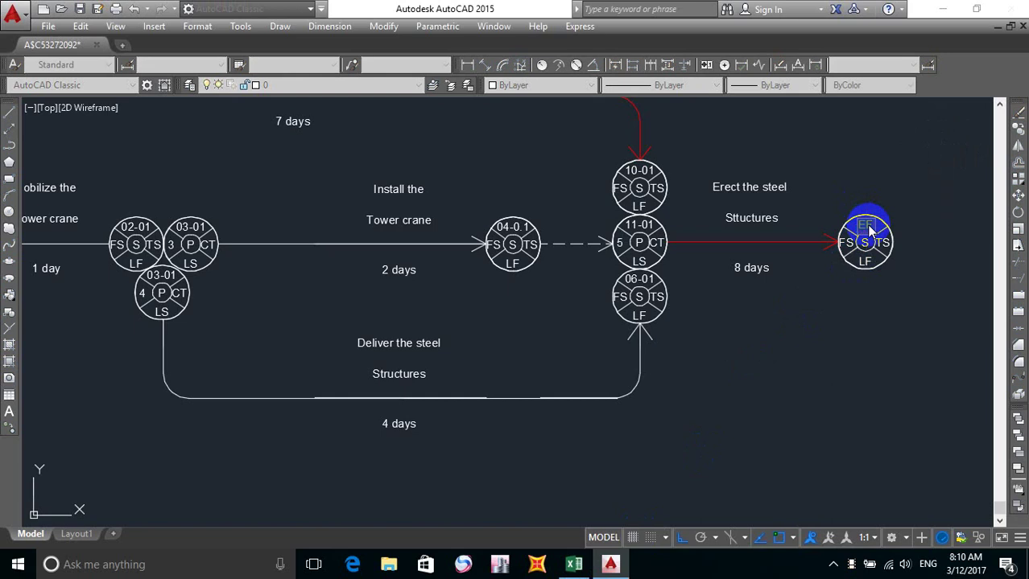
type("19")
double_click(865, 226)
left_click(847, 312)
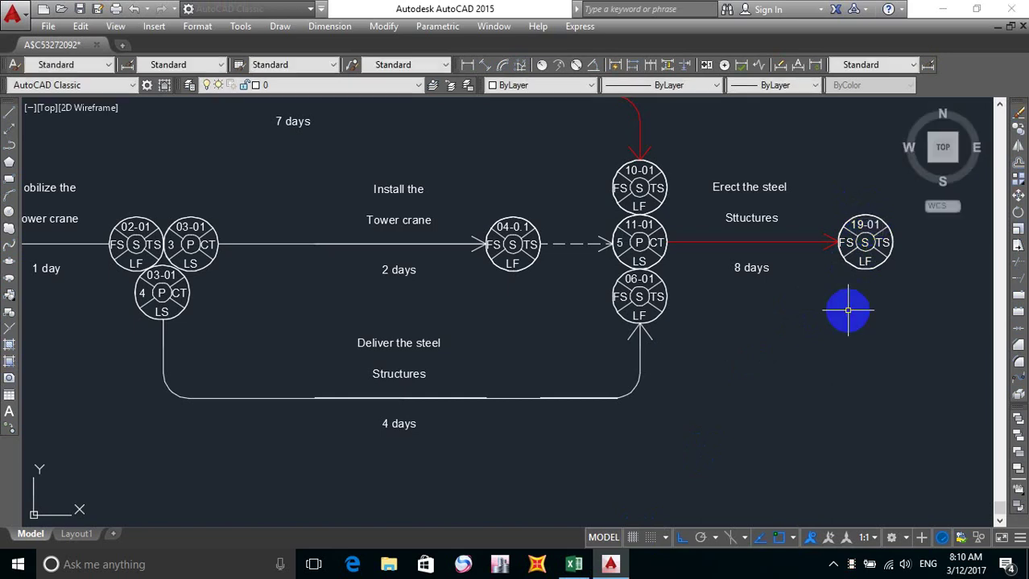
Replace the LF text in the finish node of the steel erection task with the late finish date 19-01.
scroll(867, 270, "up", 2)
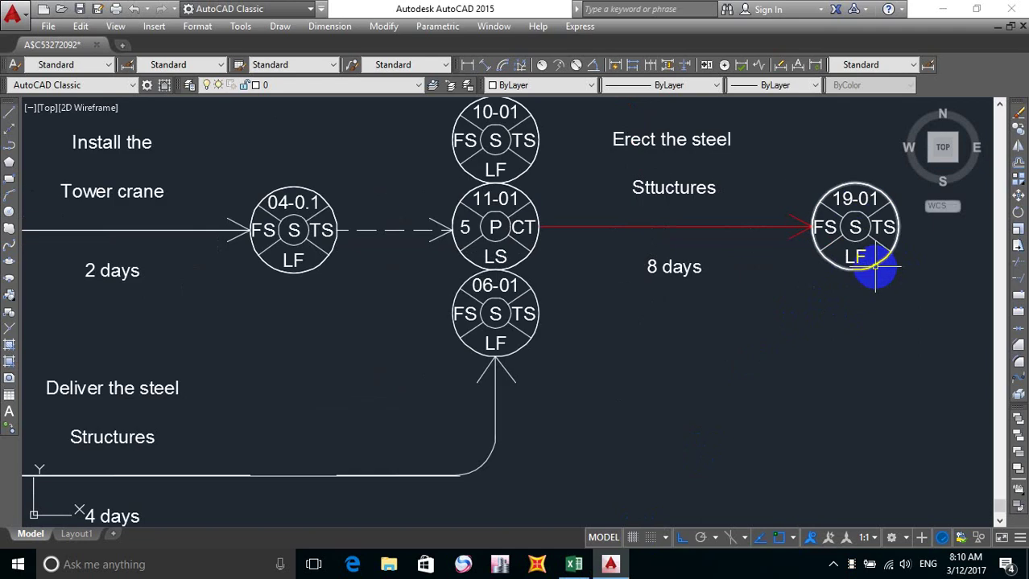
double_click(856, 256)
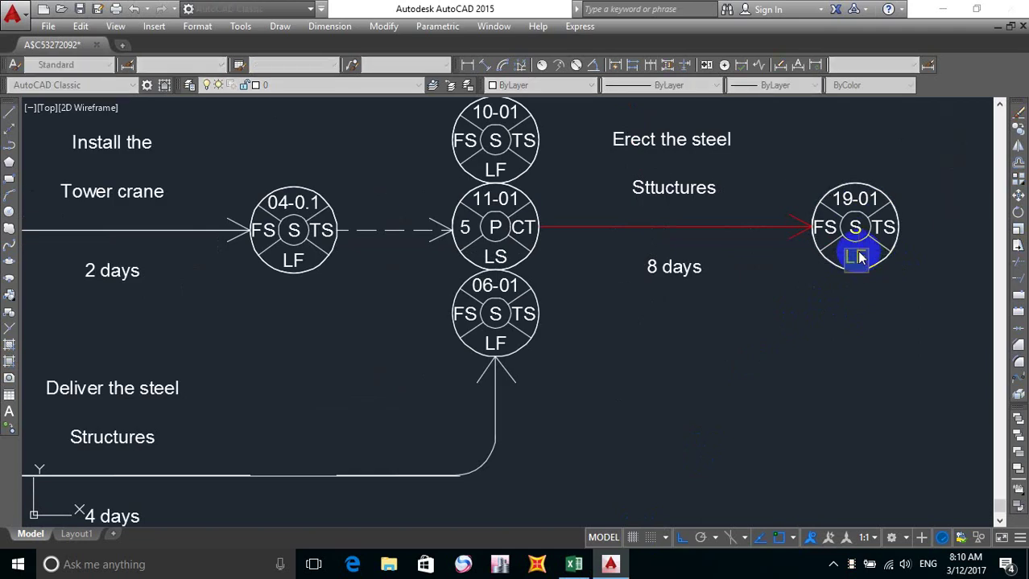
type("19-01")
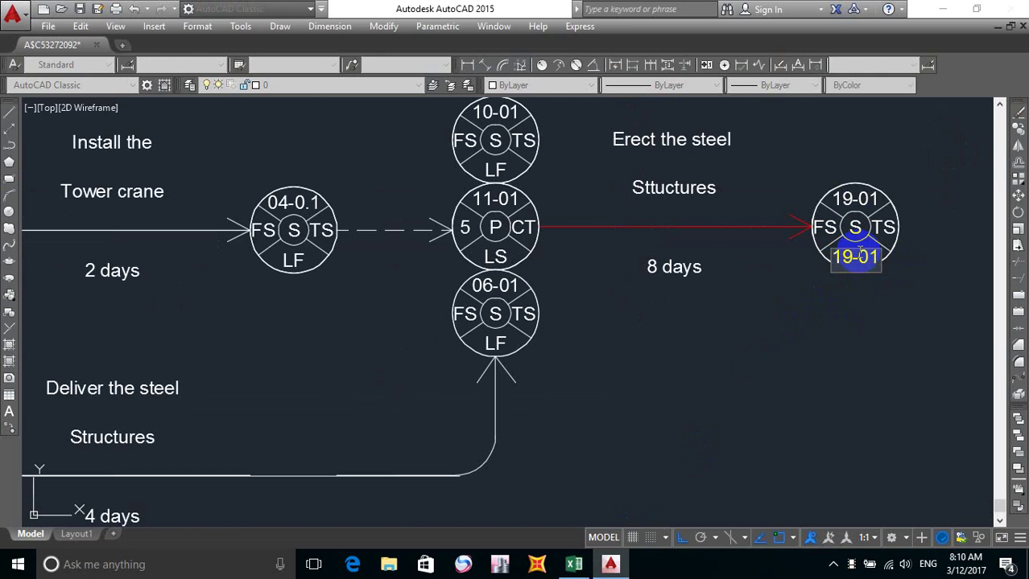
left_click(803, 390)
Replace the LS text in the start node of task 5 with the late start date 11-01.
mouse_move(501, 292)
middle_mouse_down()
mouse_move(570, 314)
mouse_move(592, 311)
middle_mouse_up()
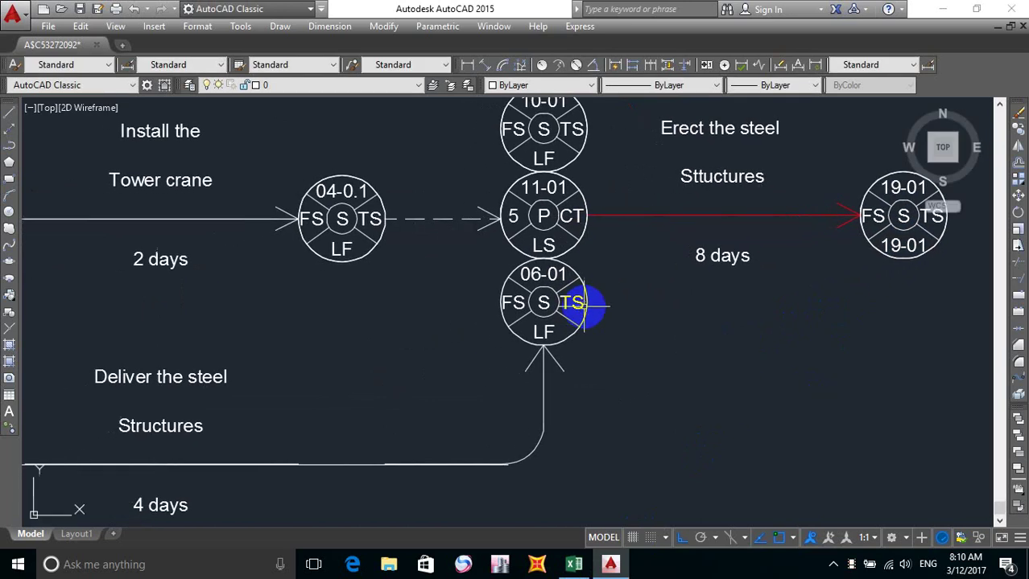
middle_click_drag(564, 267, 557, 306)
double_click(541, 288)
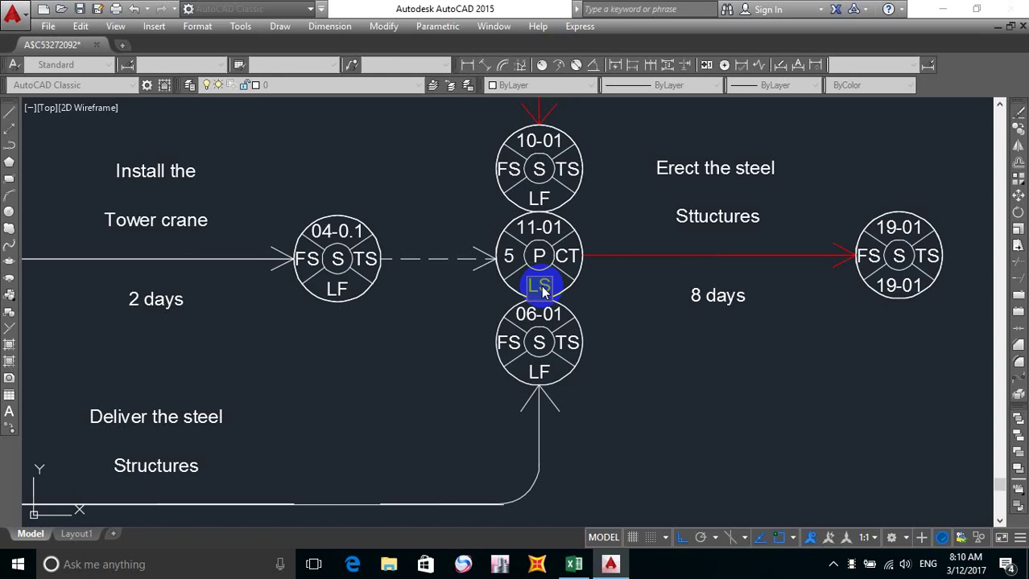
type("11-01")
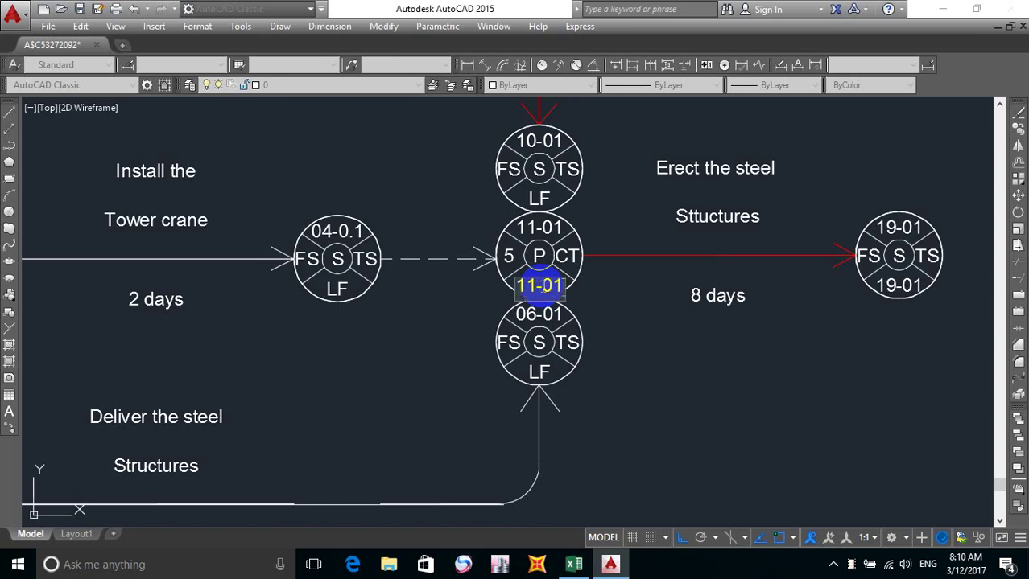
Replace the LF text in the finish node of the Foundation task with the late finish date 10-01.
left_click(539, 197)
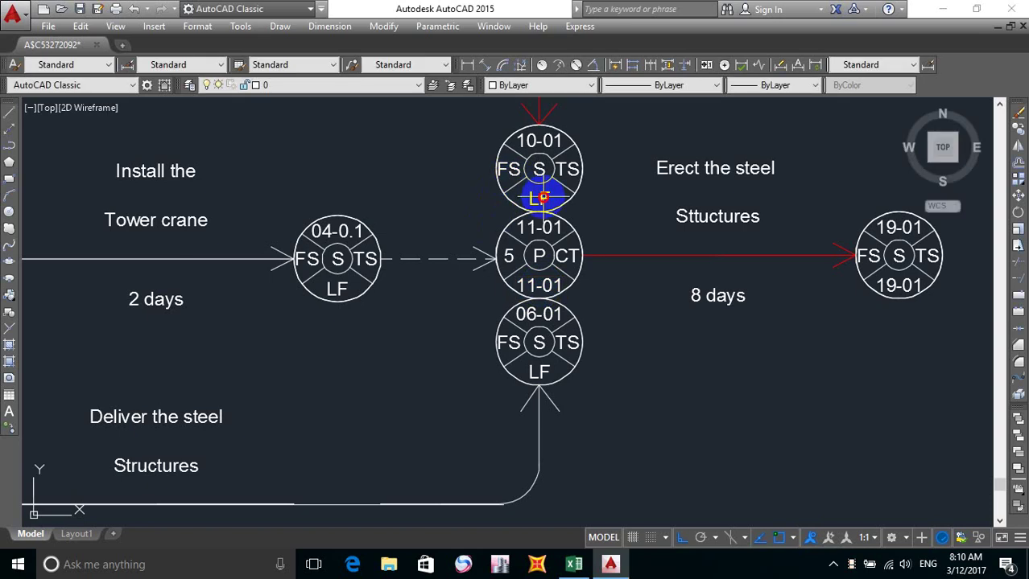
double_click(541, 200)
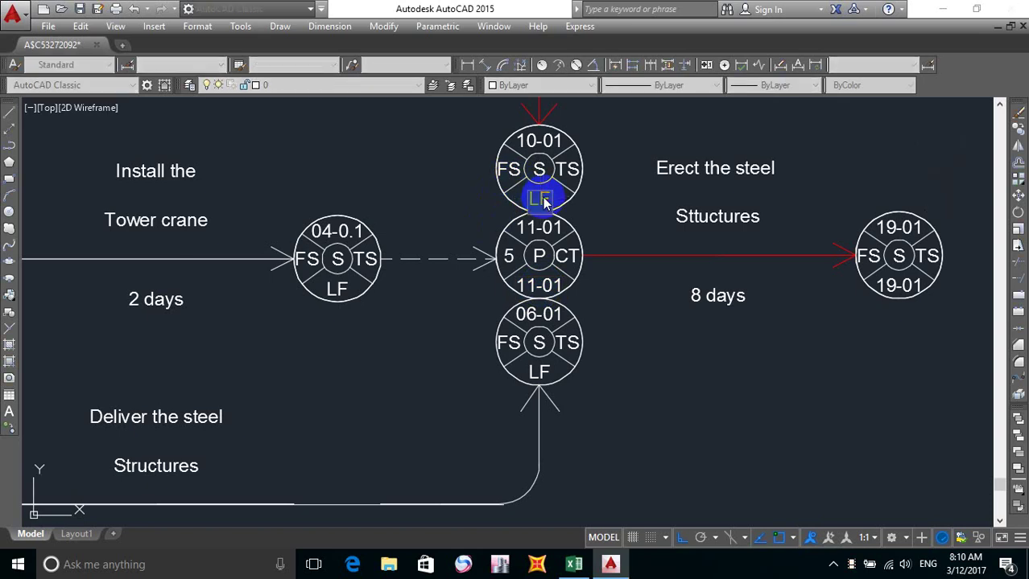
type("10-01")
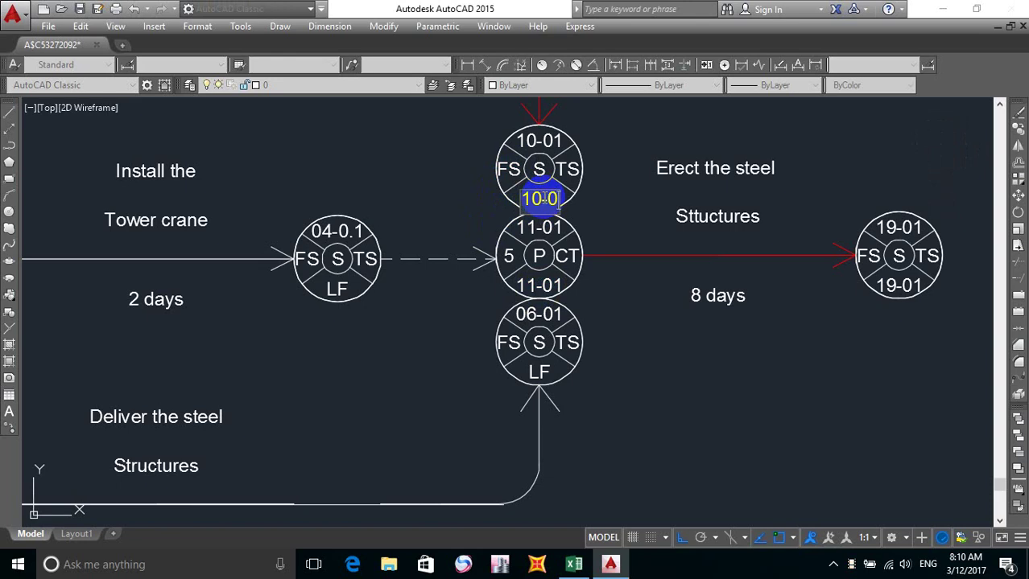
left_click(633, 345)
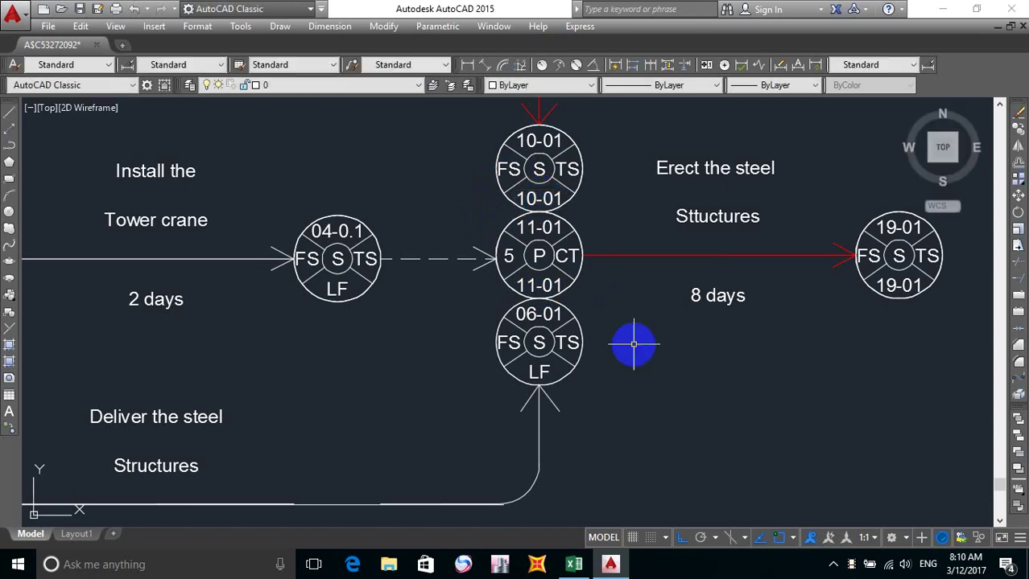
Replace the LF text in the finish node of Deliver the steel Structures with the late finish date 10-01.
left_click(537, 373)
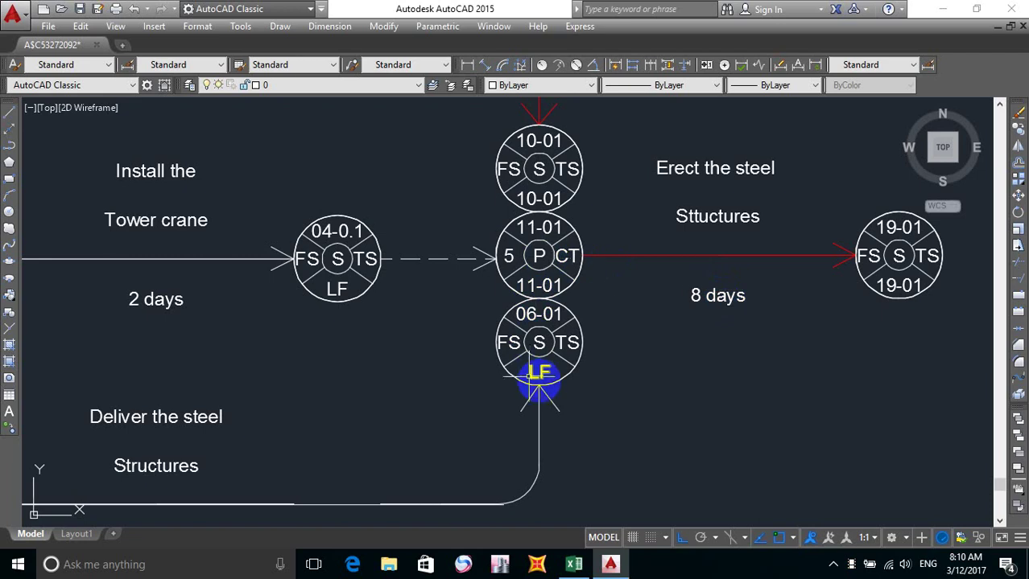
double_click(538, 375)
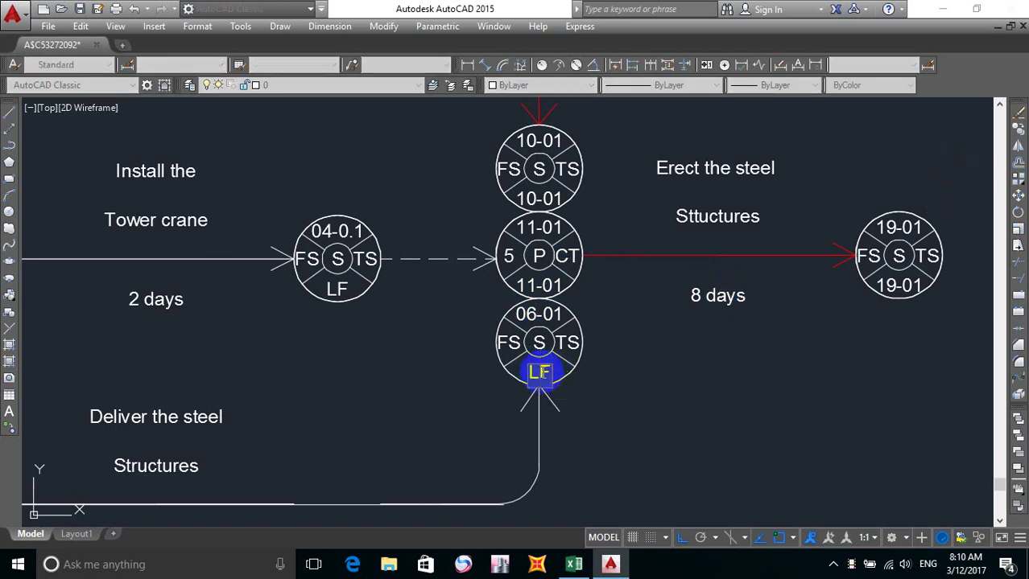
key("BackSpace")
type("10-01")
left_click(495, 408)
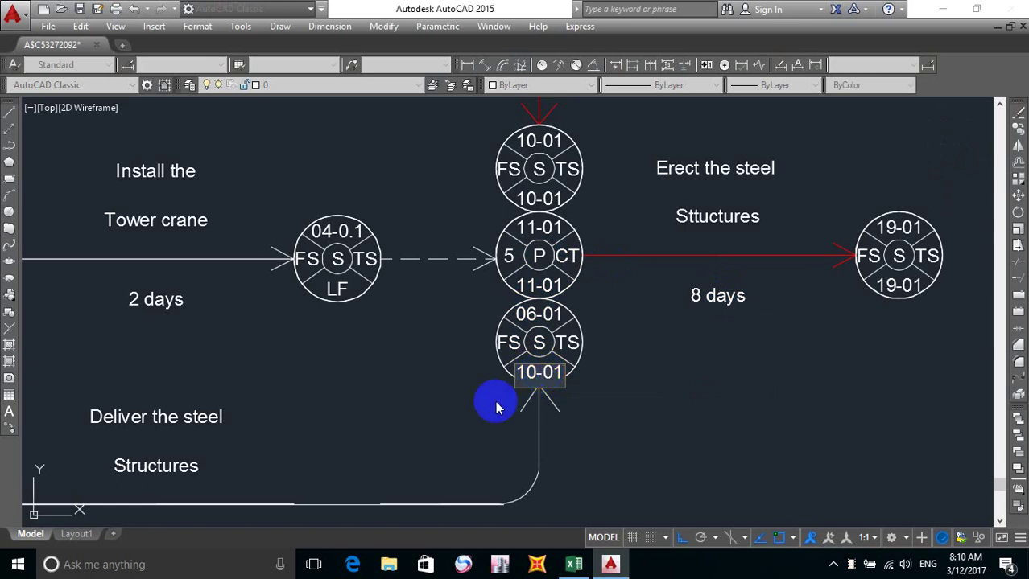
Replace the LF text in the finish node of Install the Tower crane with the late finish date 10-01.
mouse_move(422, 384)
middle_mouse_down()
mouse_move(547, 359)
mouse_move(651, 383)
middle_mouse_up()
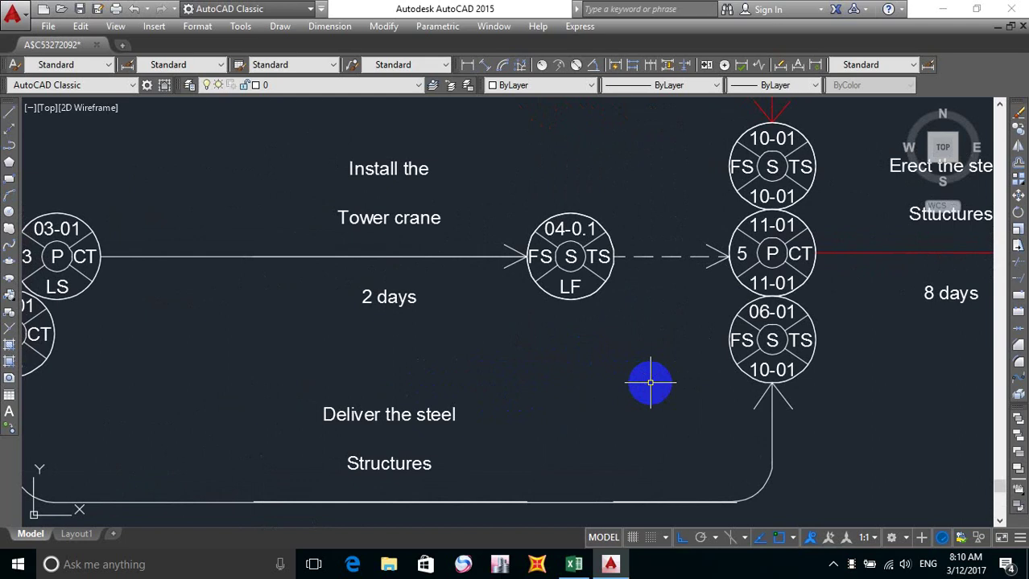
double_click(571, 287)
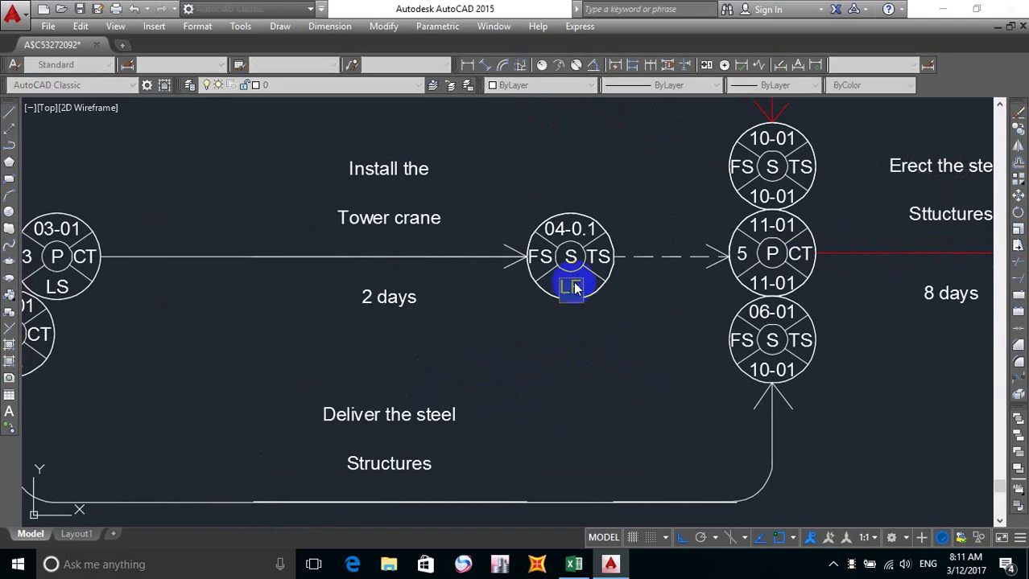
type("10-01")
left_click(581, 371)
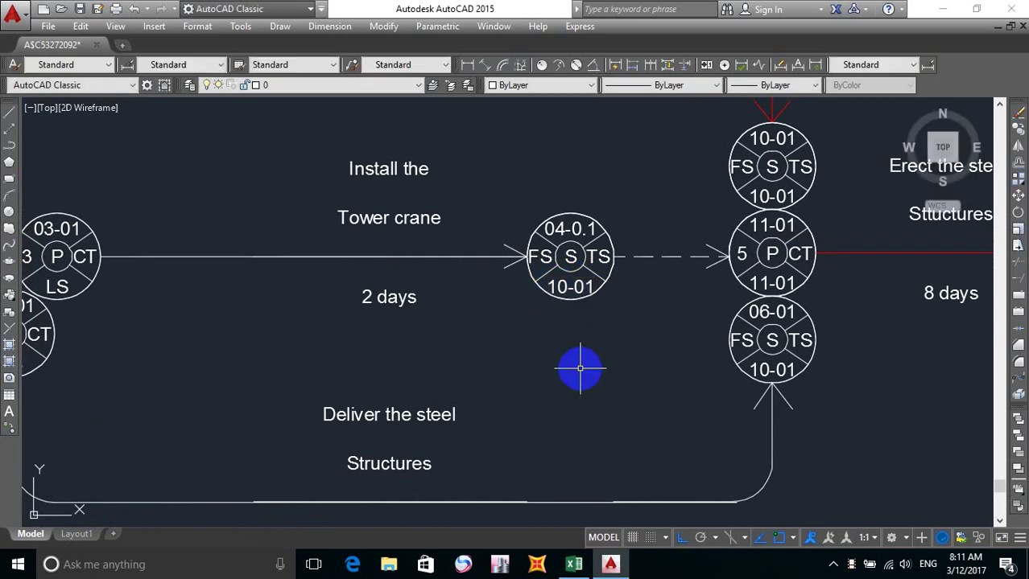
Replace the LS text in the start node of task 4 with 06-02, consulting the January calendar in the Excel workbook.
mouse_move(540, 389)
middle_mouse_down()
mouse_move(595, 346)
mouse_move(740, 332)
middle_mouse_up()
middle_click_drag(358, 402, 520, 411)
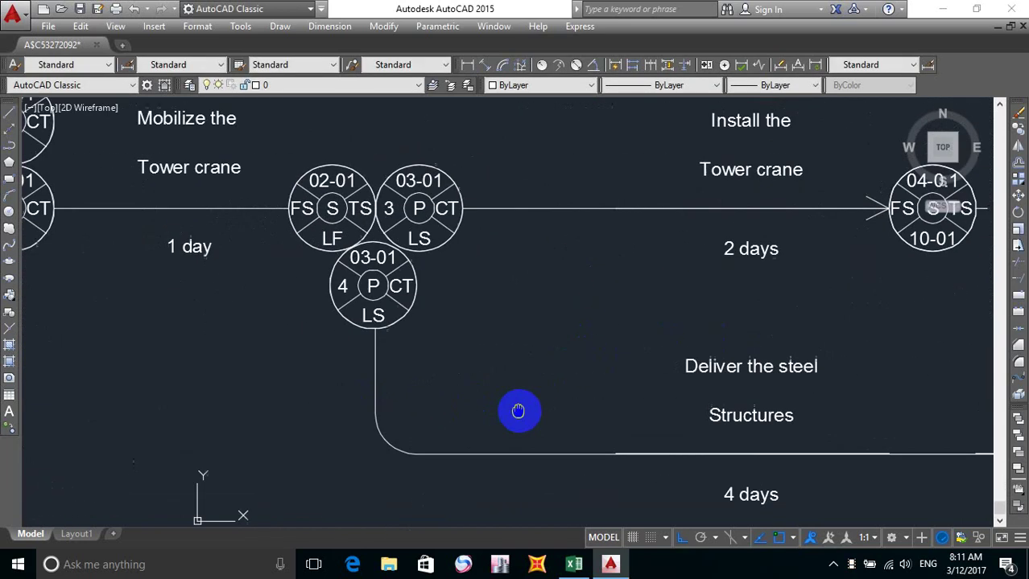
middle_click_drag(431, 379, 370, 409)
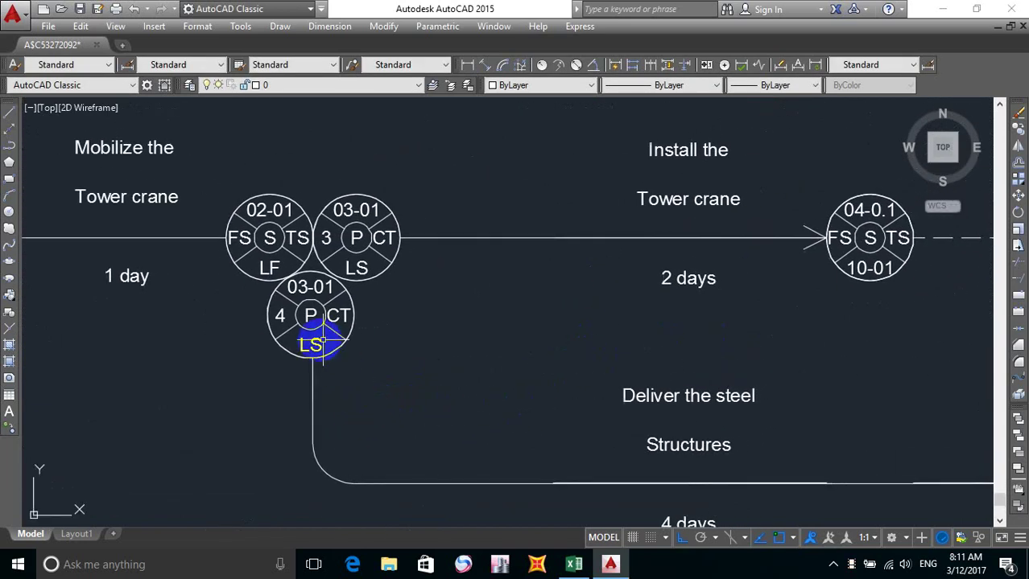
scroll(326, 354, "down", 4)
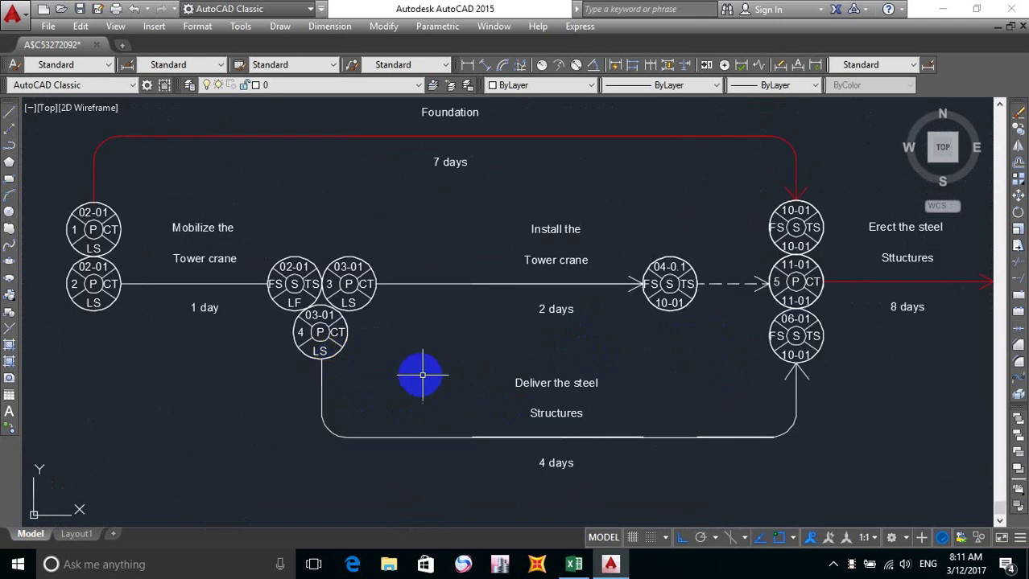
scroll(404, 342, "up", 2)
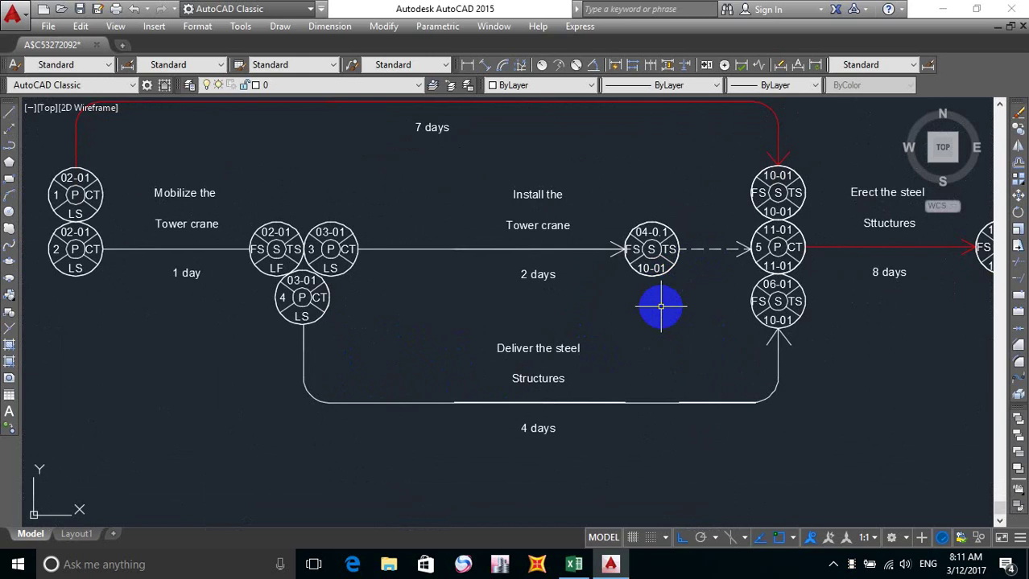
double_click(778, 321)
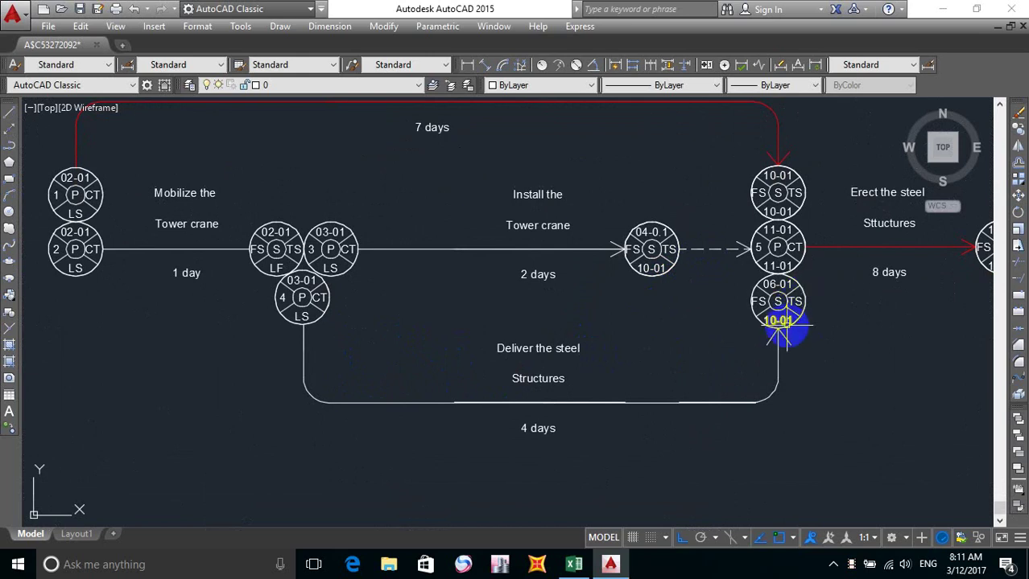
left_click(574, 564)
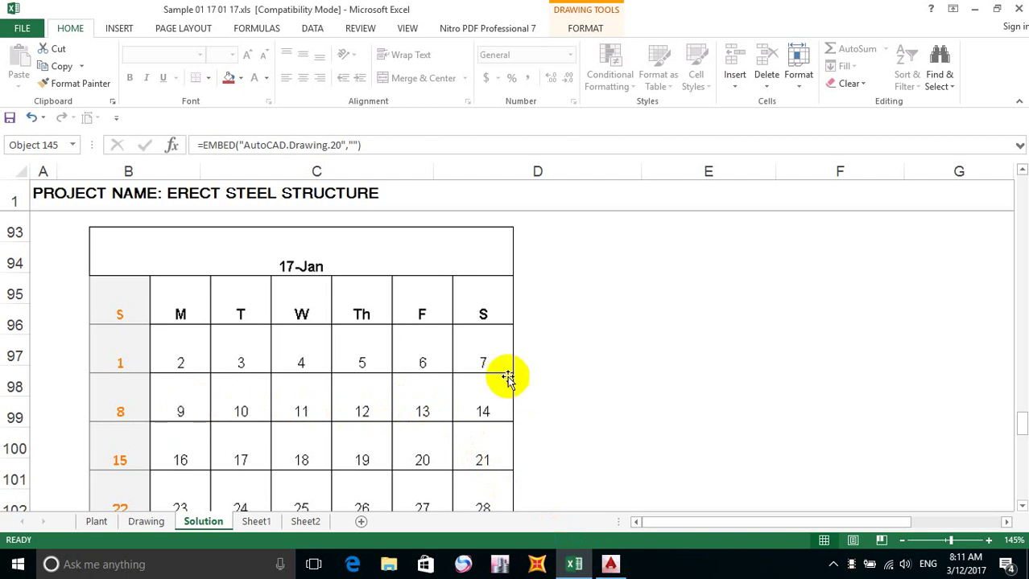
left_click(575, 565)
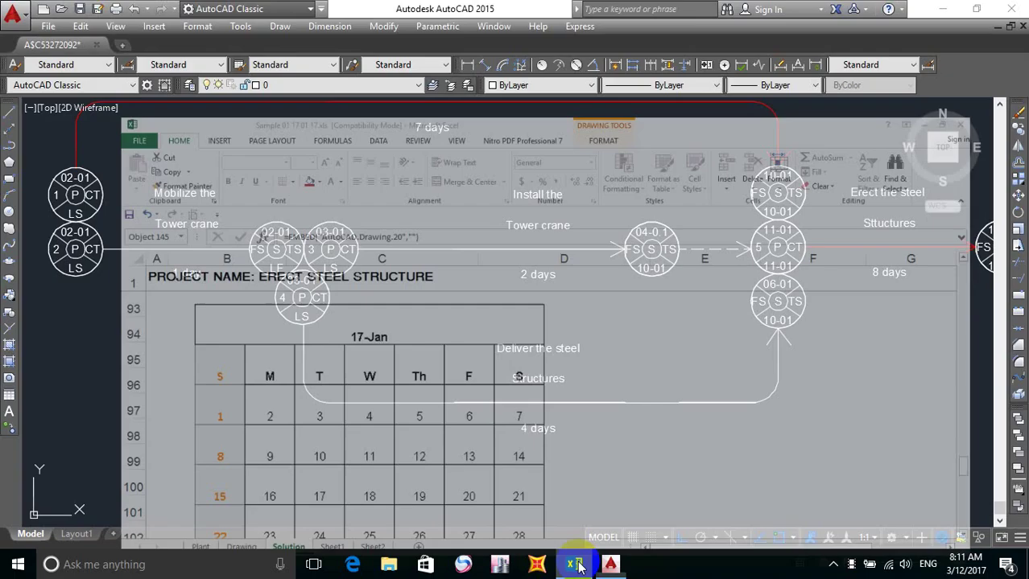
left_click(368, 329)
left_click(300, 319)
double_click(302, 318)
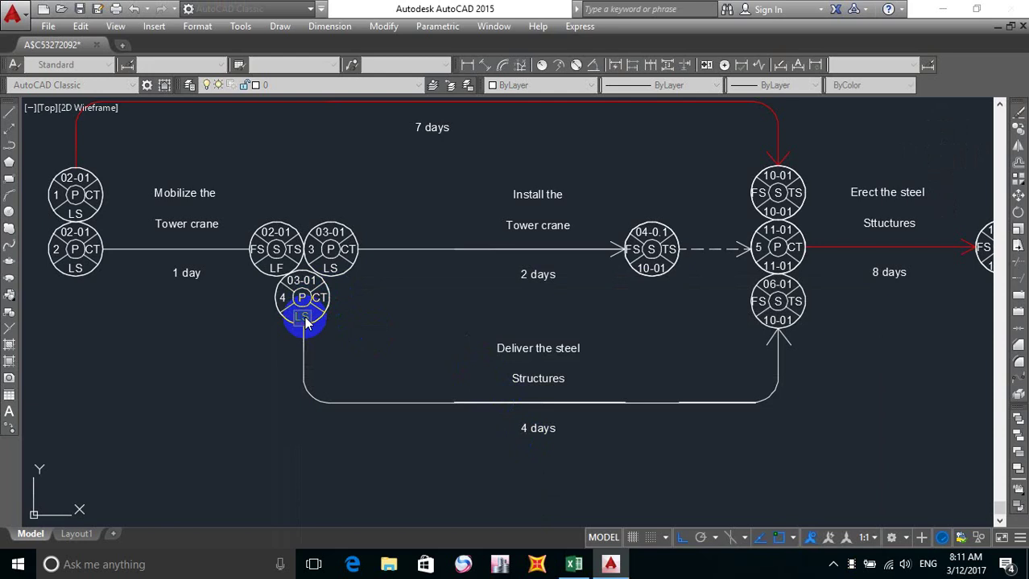
type("06-02")
left_click(321, 363)
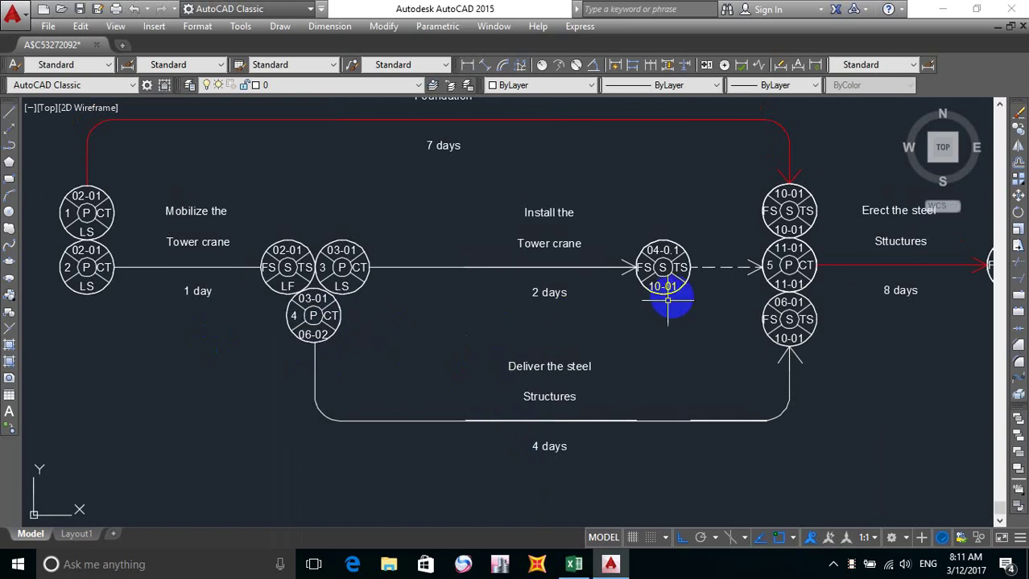
Replace the LS text in the start node of task 3 with the late start date 09-01.
scroll(664, 290, "up", 2)
middle_click_drag(574, 358, 702, 358)
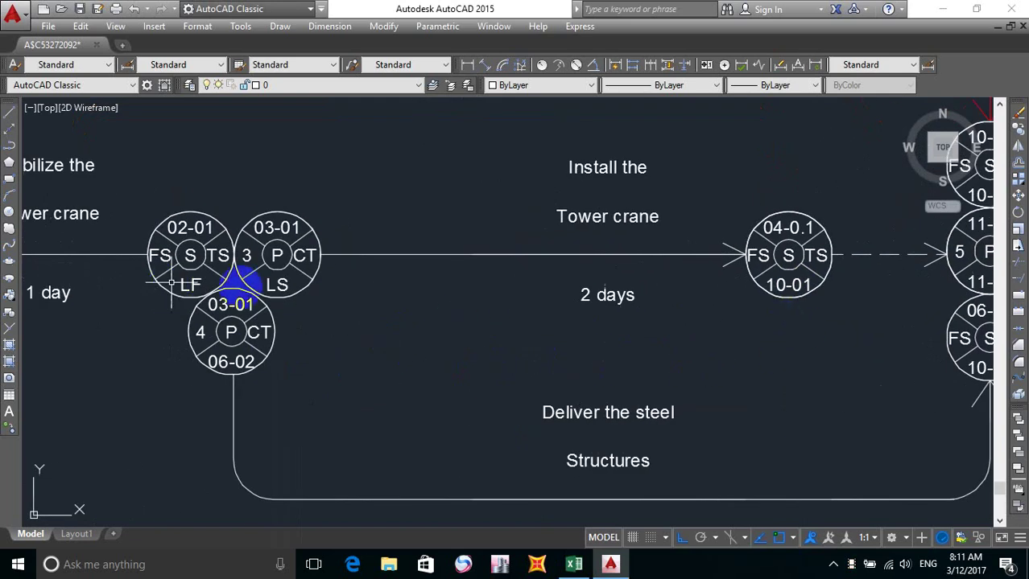
left_click(277, 288)
double_click(278, 290)
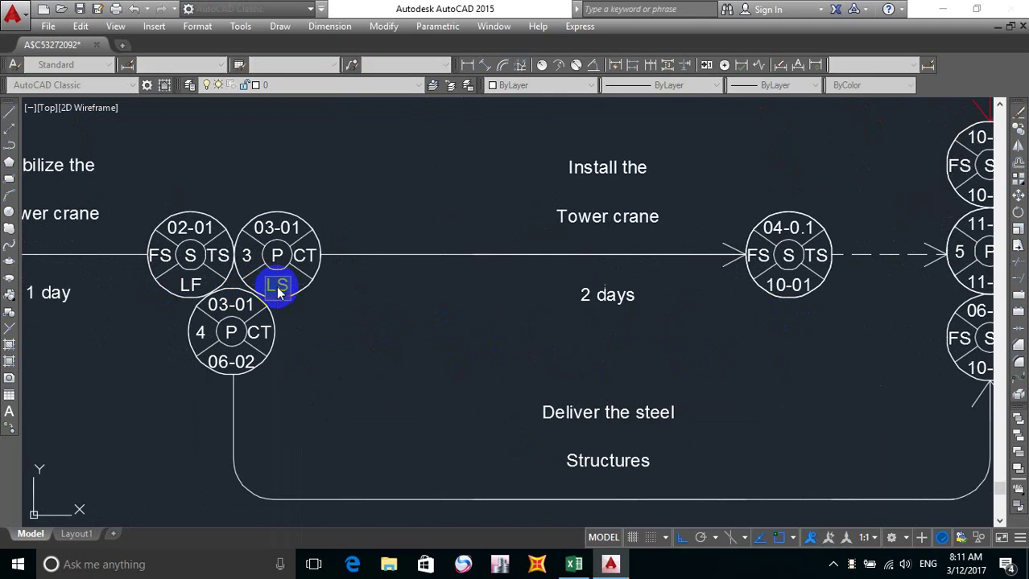
key("BackSpace")
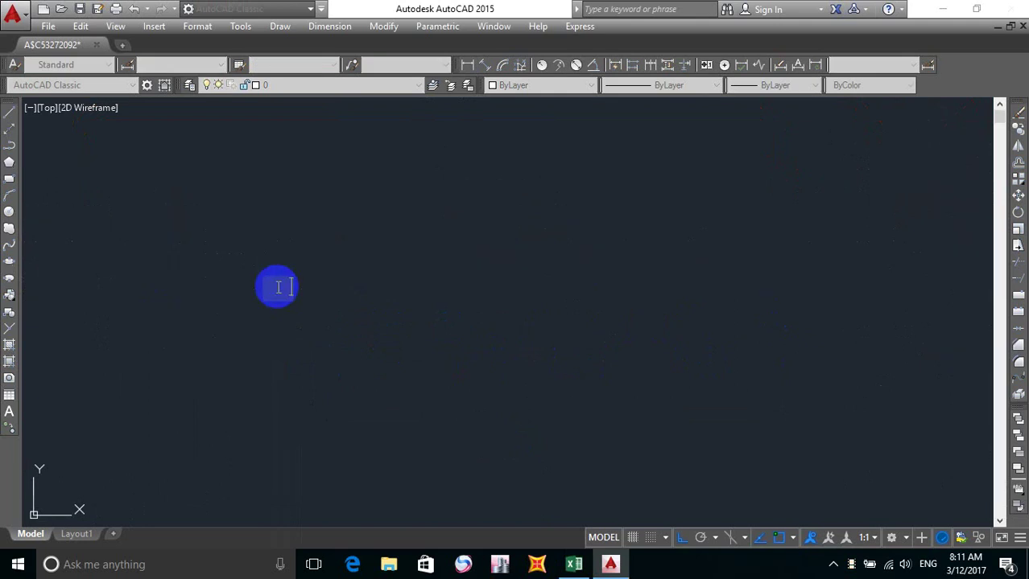
left_click(420, 367)
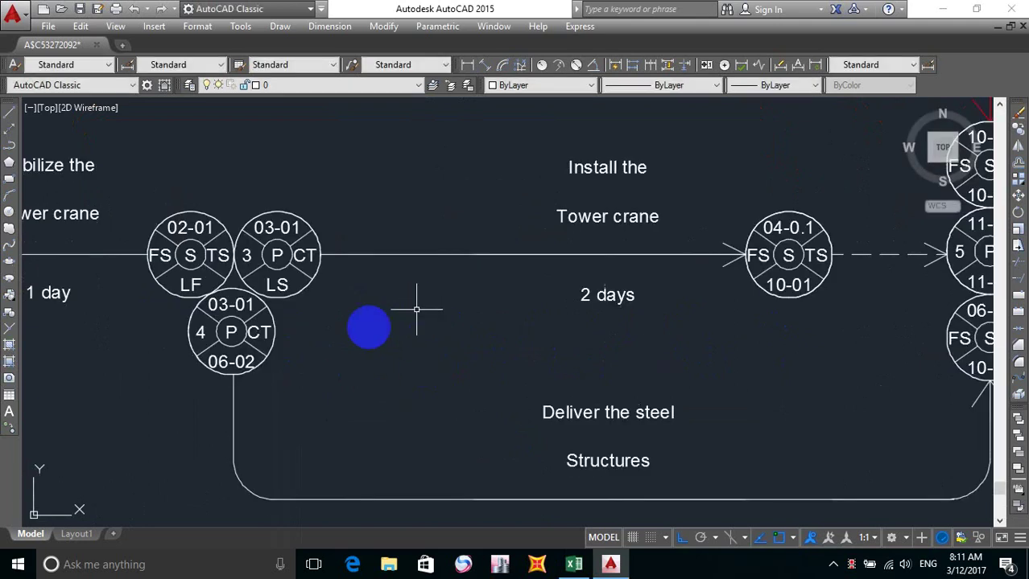
double_click(278, 287)
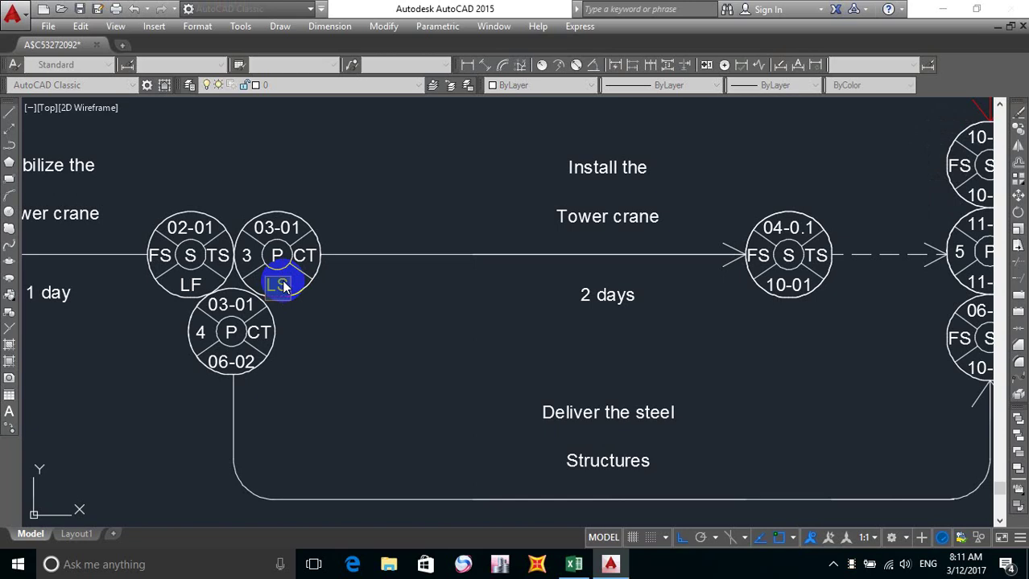
type("09-01")
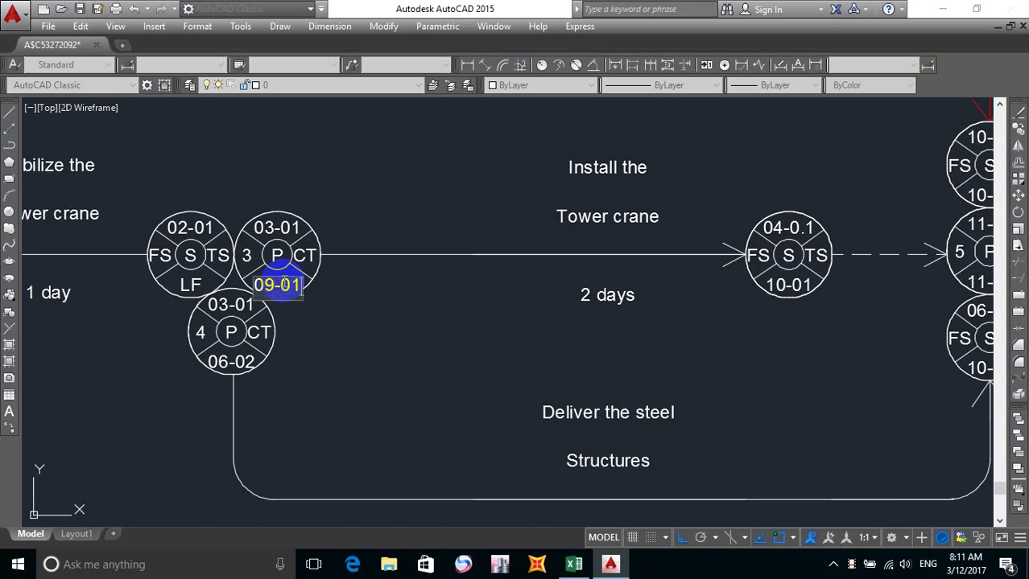
left_click(339, 345)
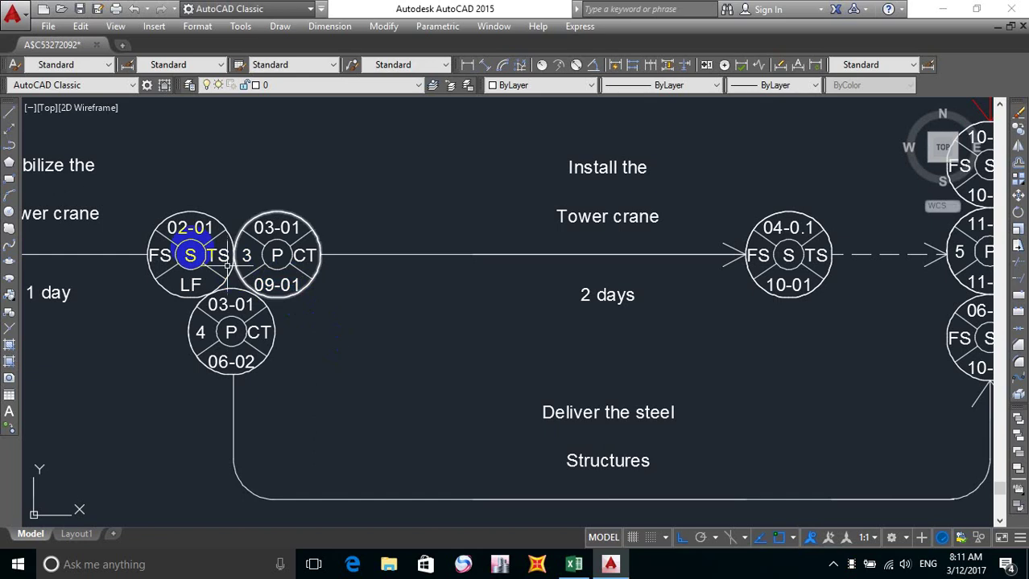
Replace the LF text in the finish node of Mobilize the Tower crane with 04-01, checking the January calendar in Excel.
double_click(191, 284)
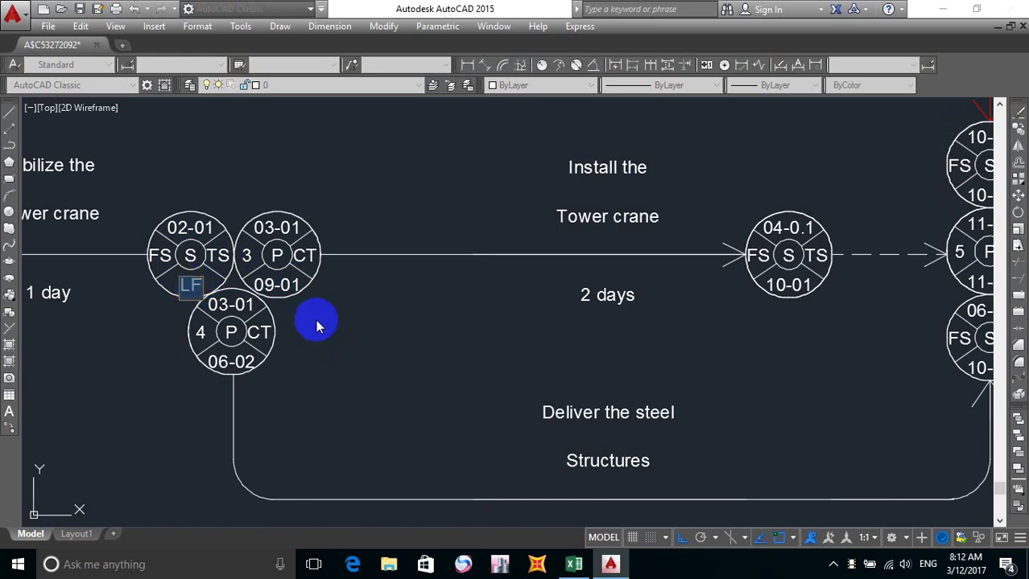
middle_click_drag(332, 336, 493, 316)
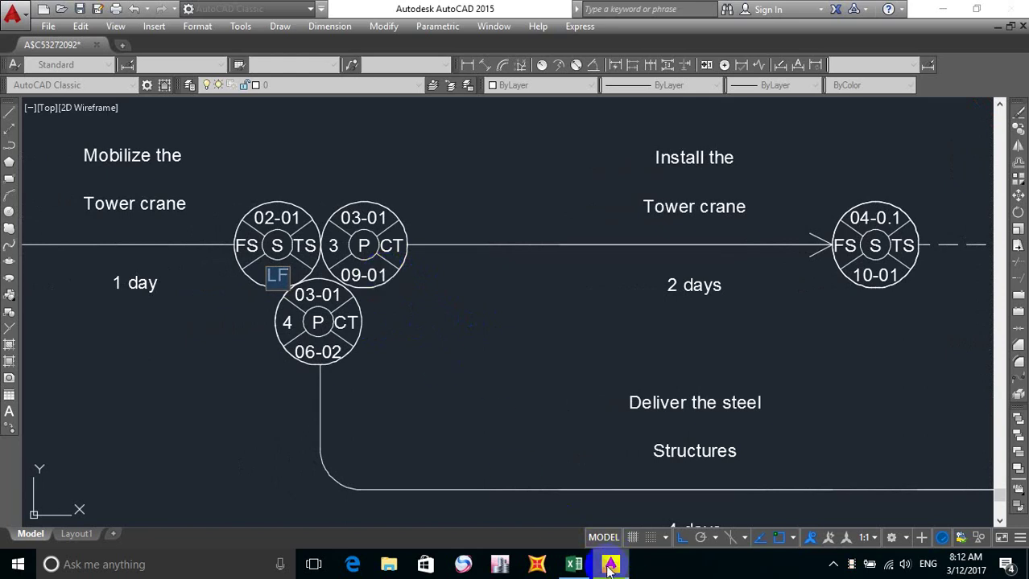
left_click(573, 566)
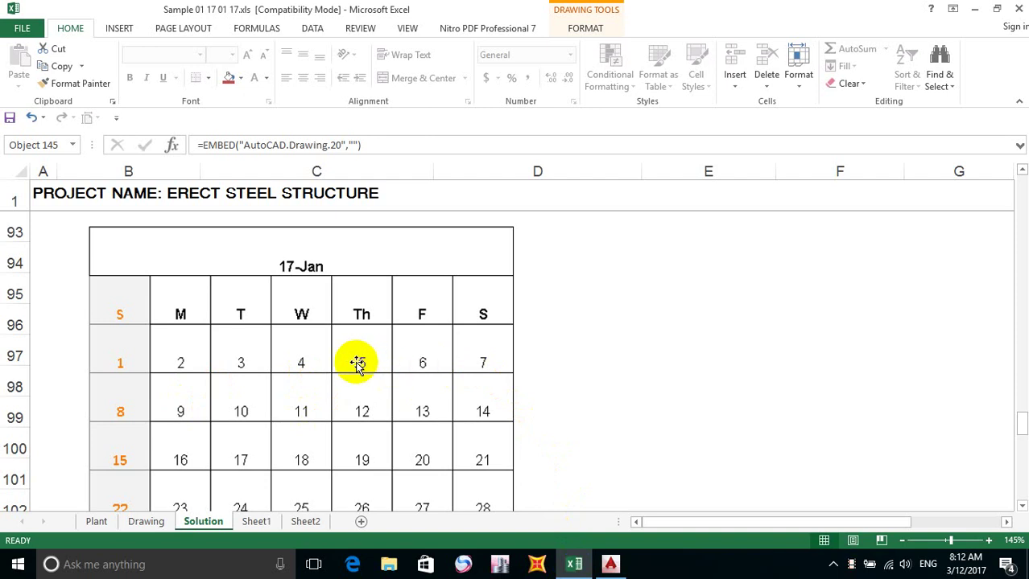
left_click(610, 565)
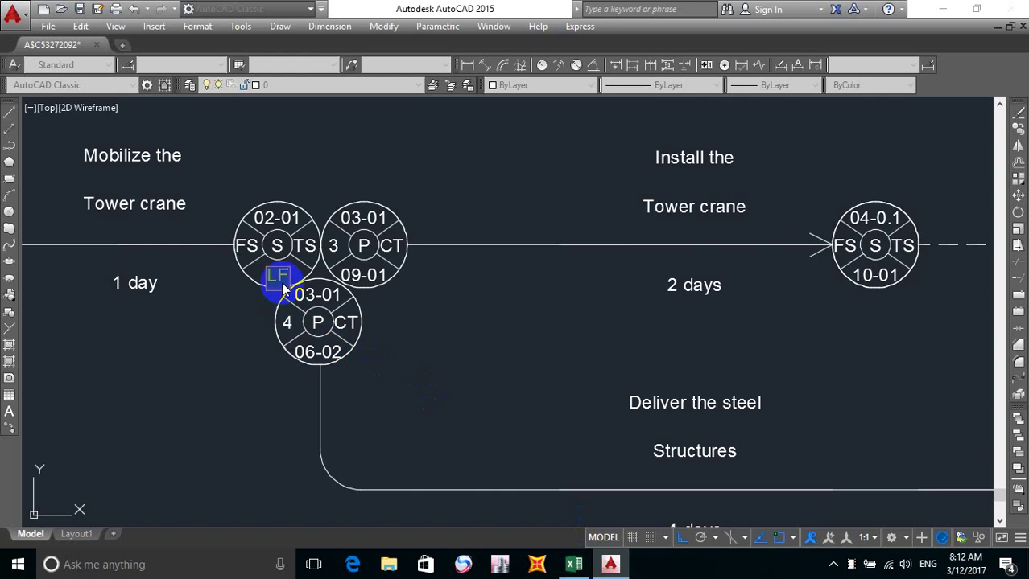
left_click(574, 564)
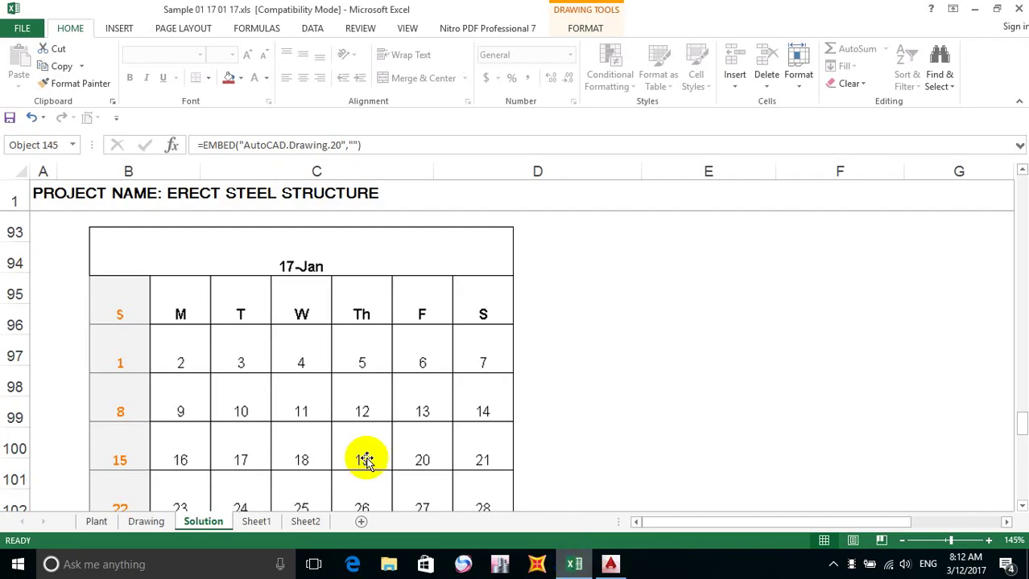
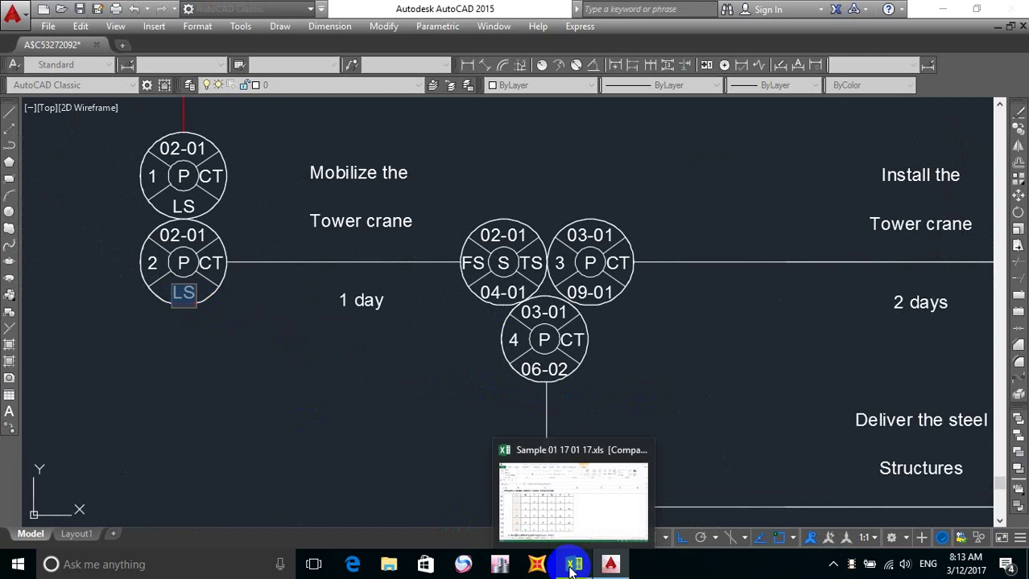
left_click(636, 376)
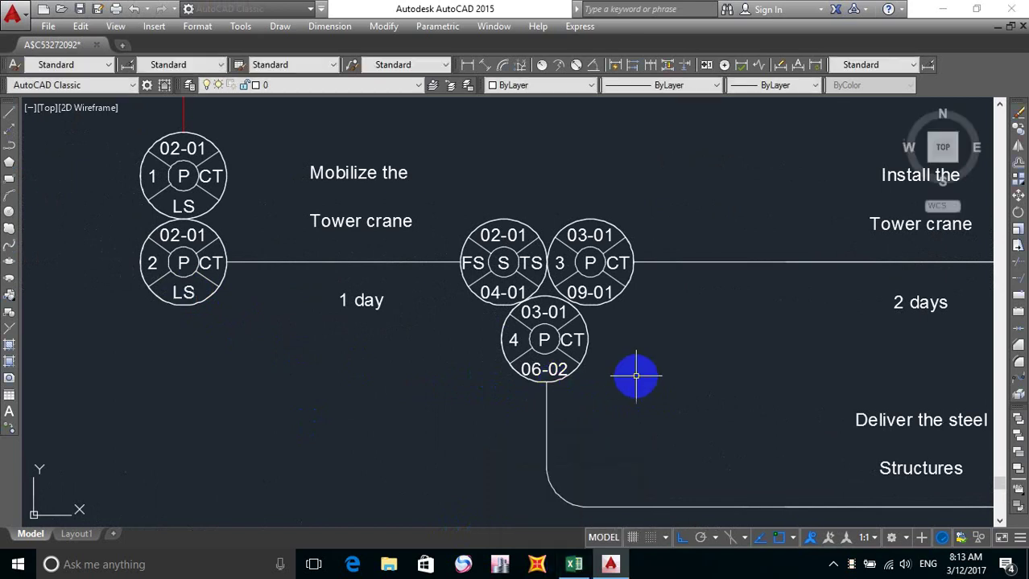
left_click(625, 424)
left_click(514, 446)
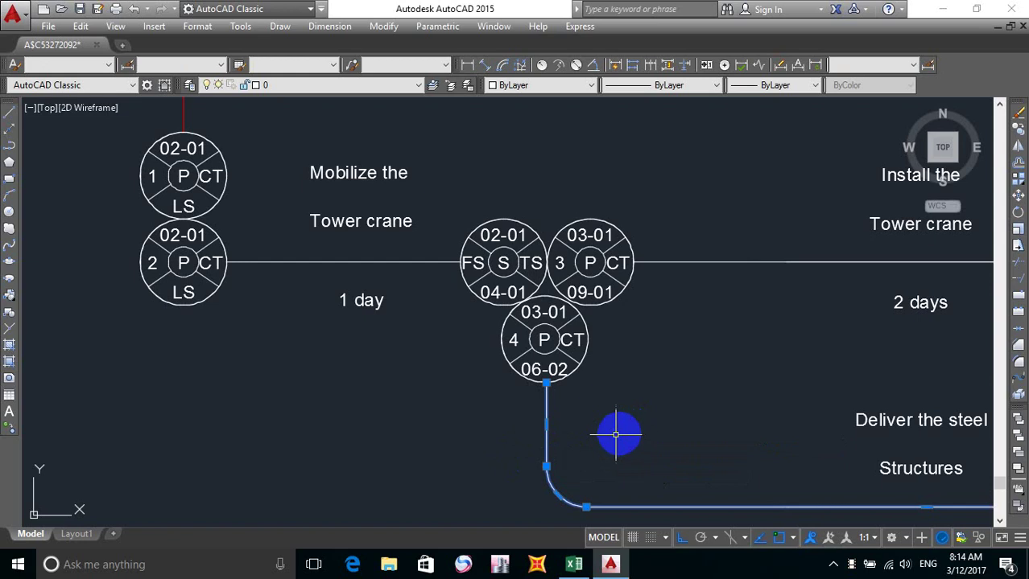
key("Escape")
Check the late dates of Deliver the steel Structures against the January calendar in the Excel workbook and return to the AutoCAD diagram.
mouse_move(627, 427)
middle_mouse_down()
mouse_move(478, 383)
mouse_move(322, 362)
middle_mouse_up()
scroll(322, 362, "down", 2)
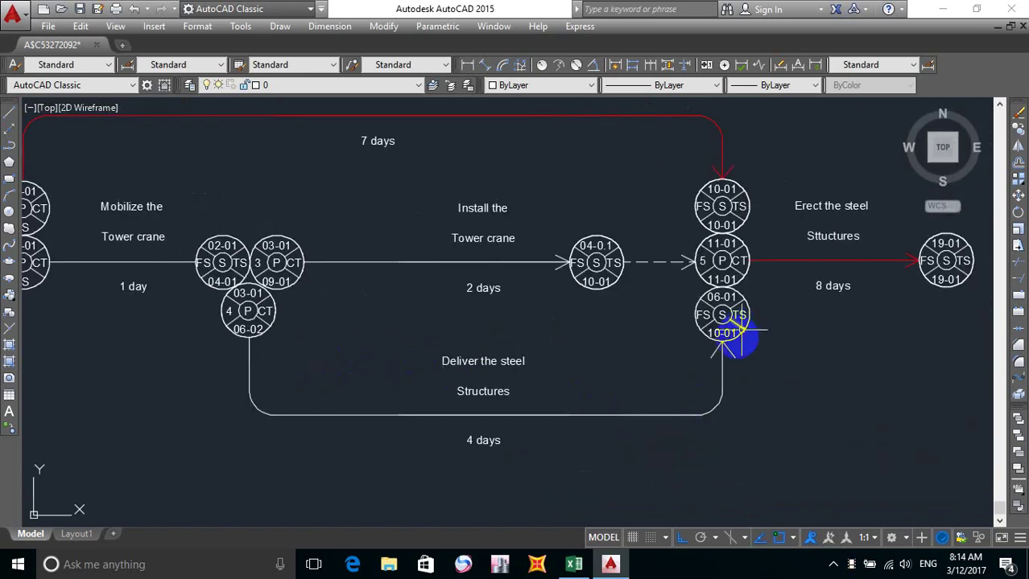
left_click(573, 566)
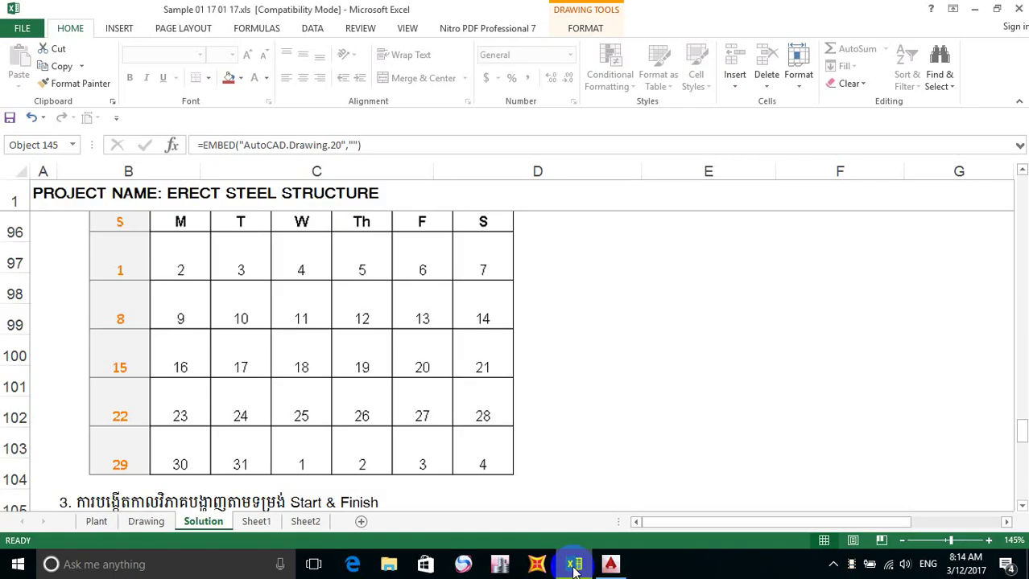
scroll(435, 367, "right", 1)
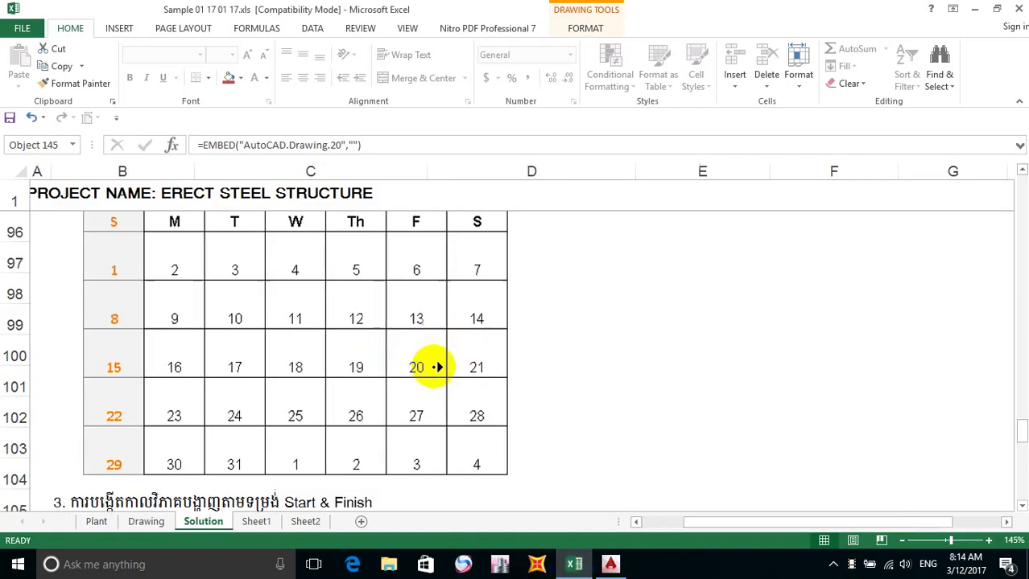
scroll(418, 376, "right", 3)
scroll(392, 387, "left", 3)
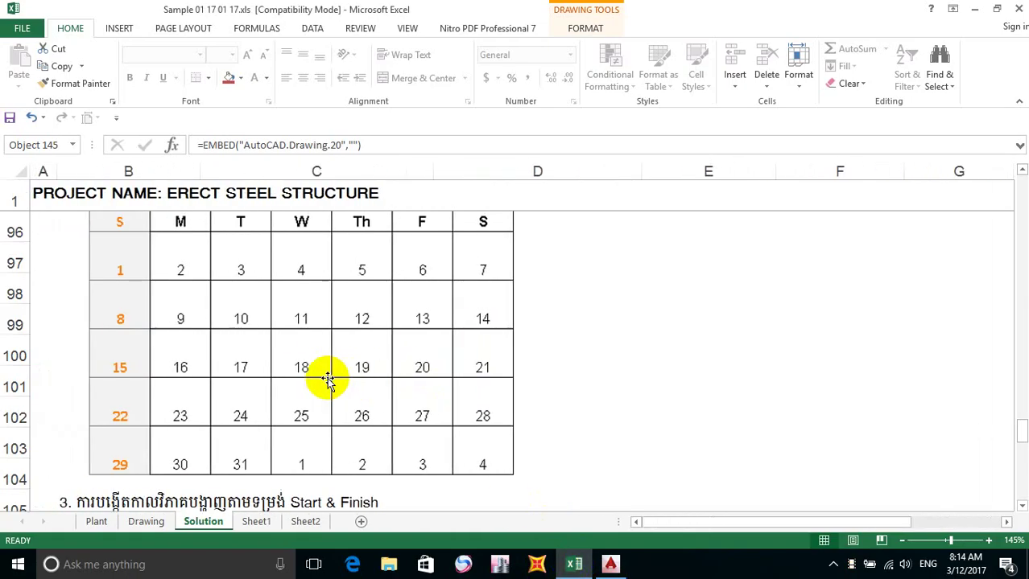
left_click(480, 315)
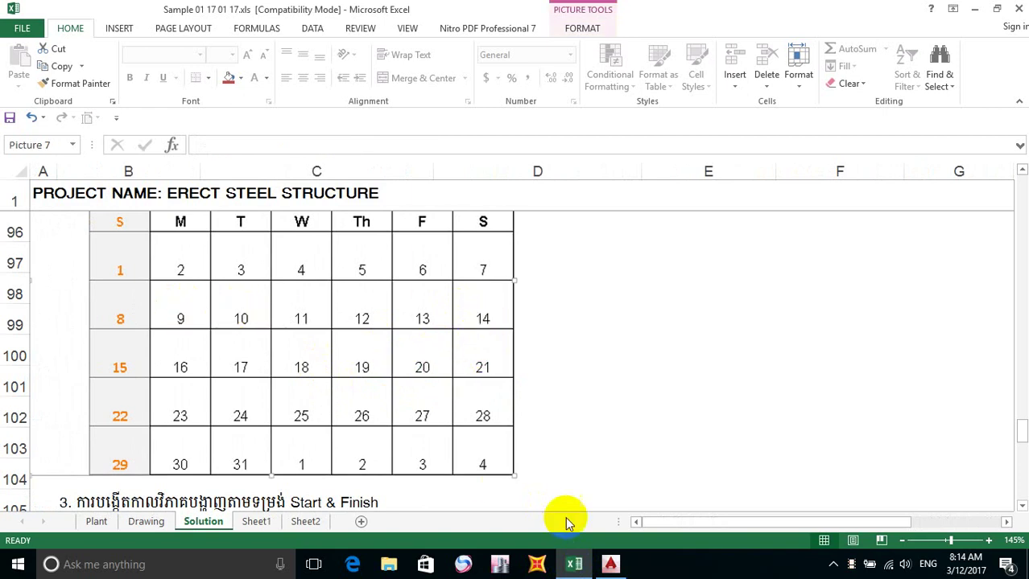
left_click(576, 564)
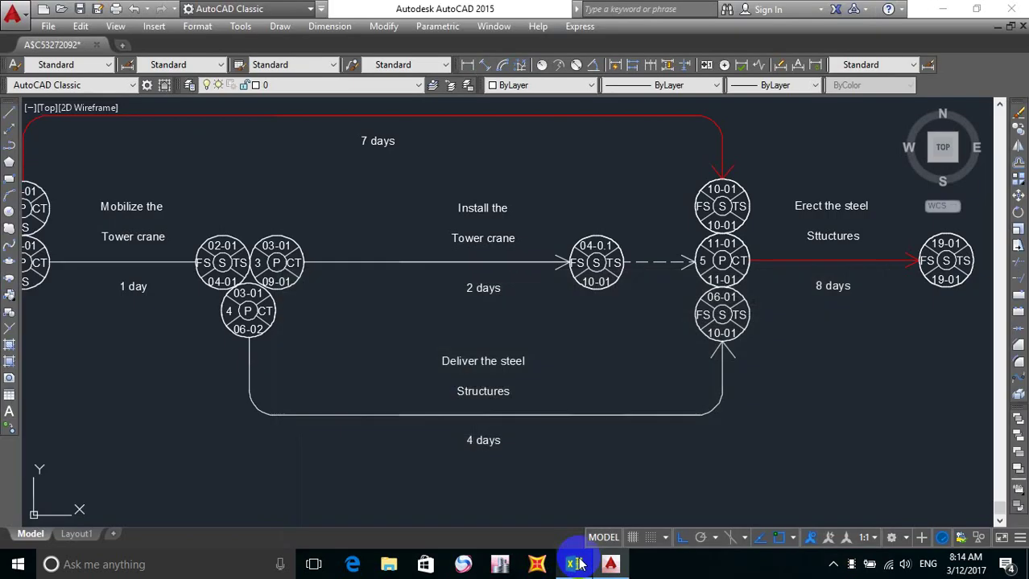
left_click(576, 564)
left_click(576, 564)
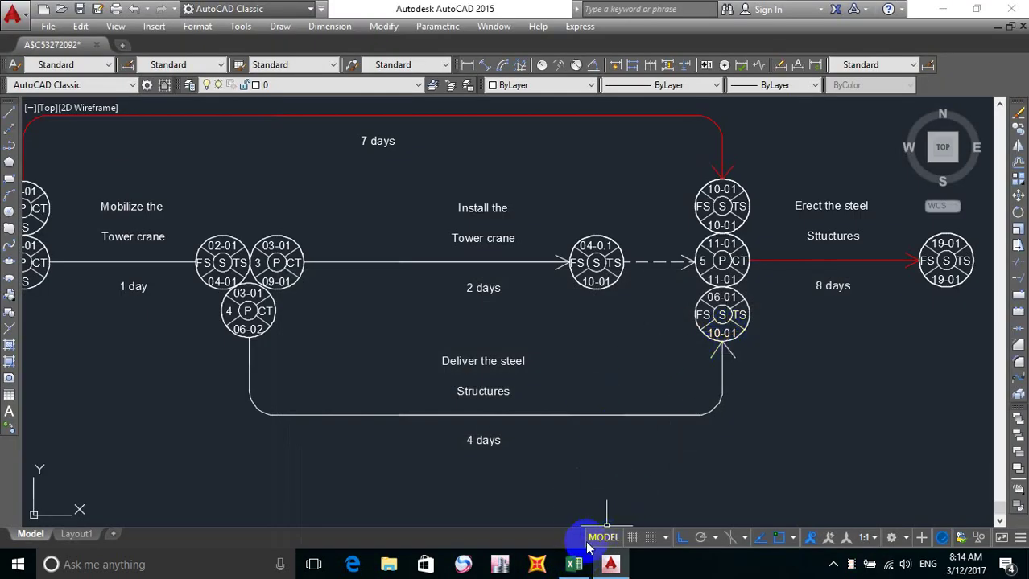
left_click(573, 565)
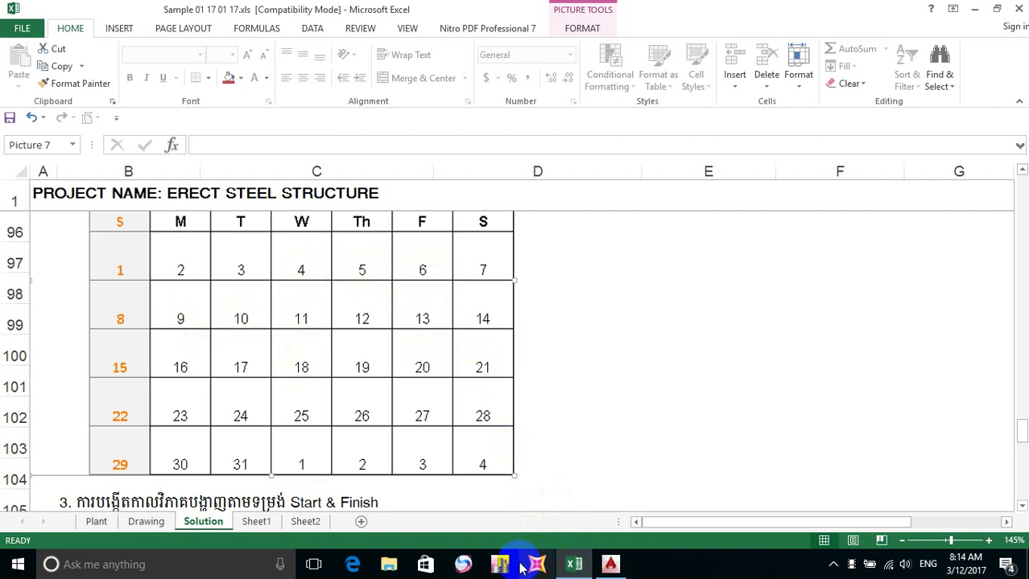
left_click(612, 566)
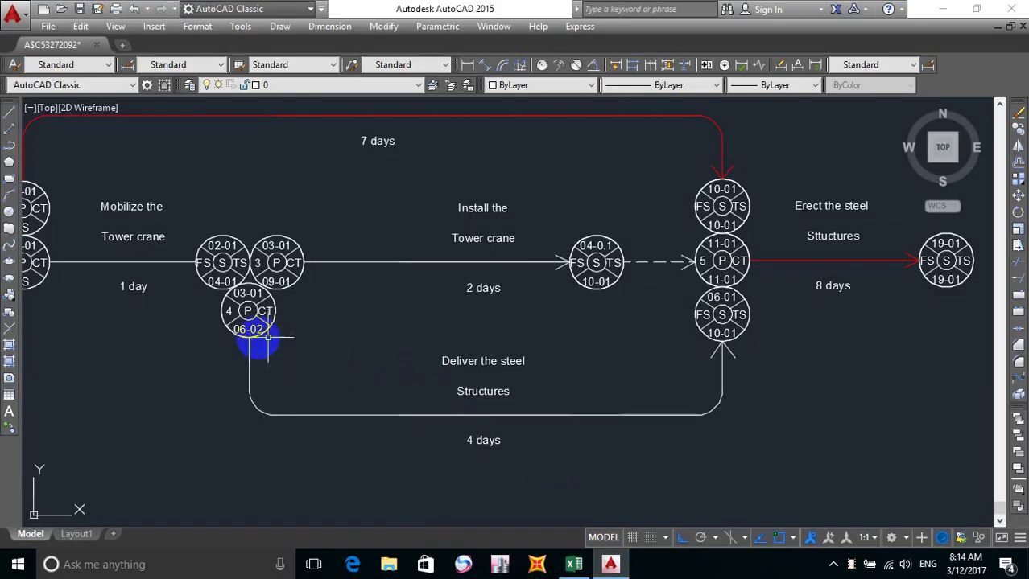
Correct the late start date in the start node of task 4 to 05-02.
scroll(241, 338, "up", 3)
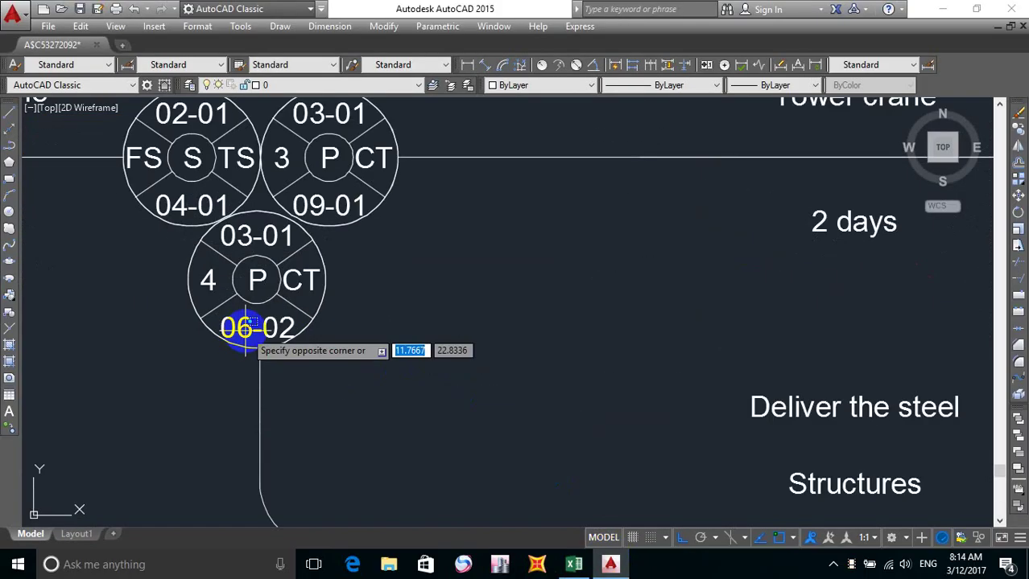
double_click(246, 330)
left_click(247, 331)
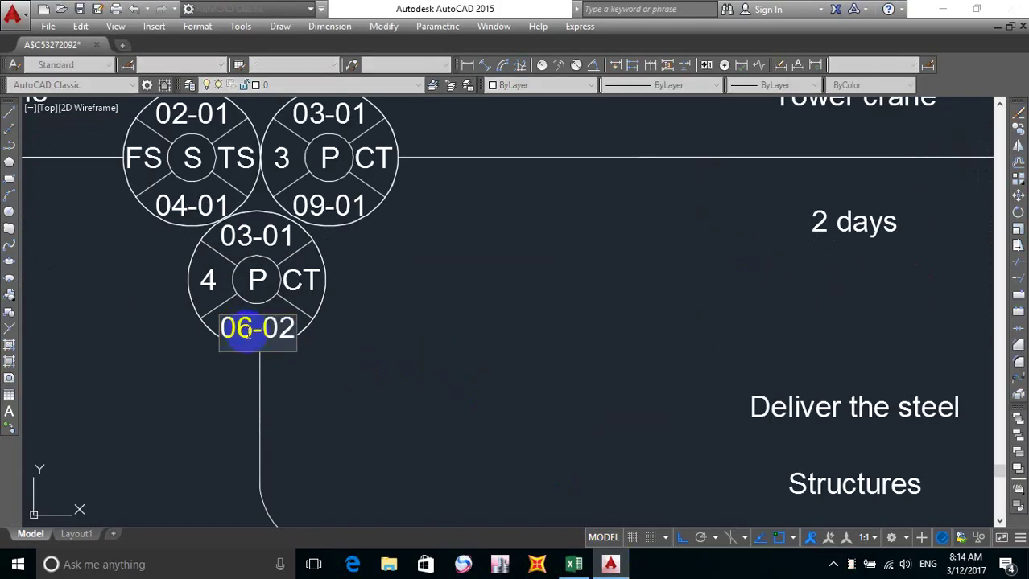
left_click(233, 377)
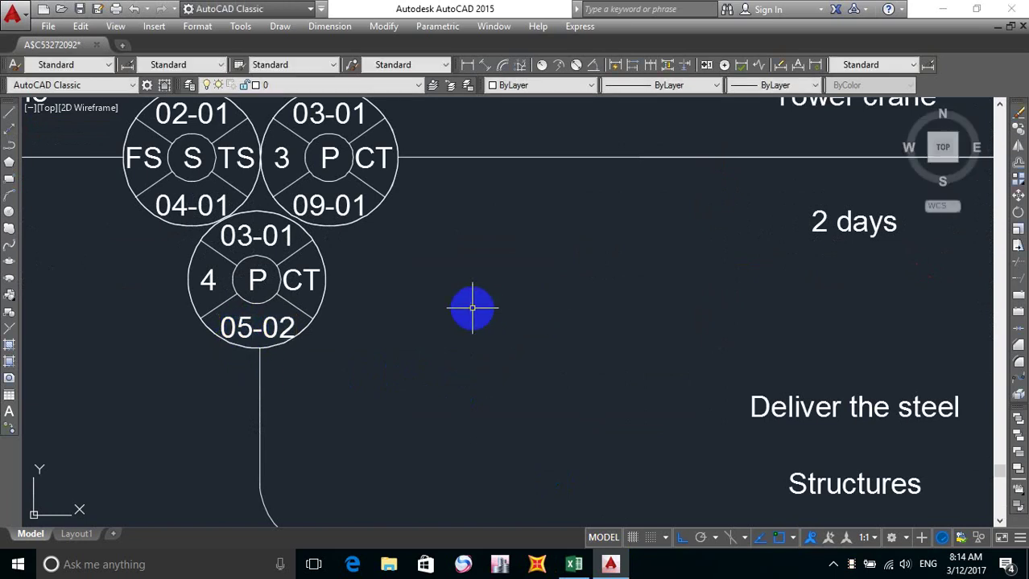
Replace the LS text in the start node of task 2, Mobilize the Tower crane, with 04-01.
scroll(474, 305, "down", 4)
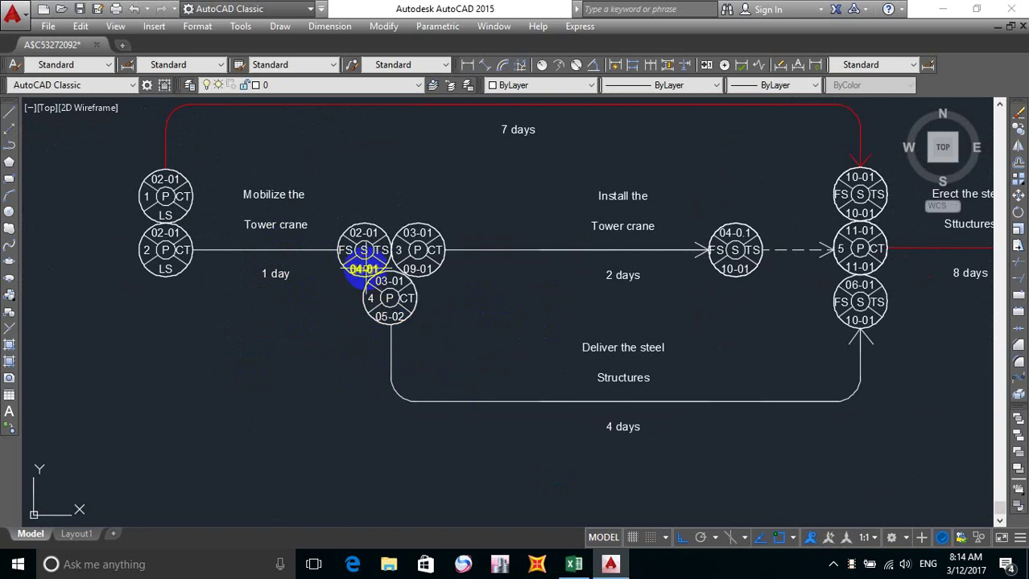
double_click(167, 271)
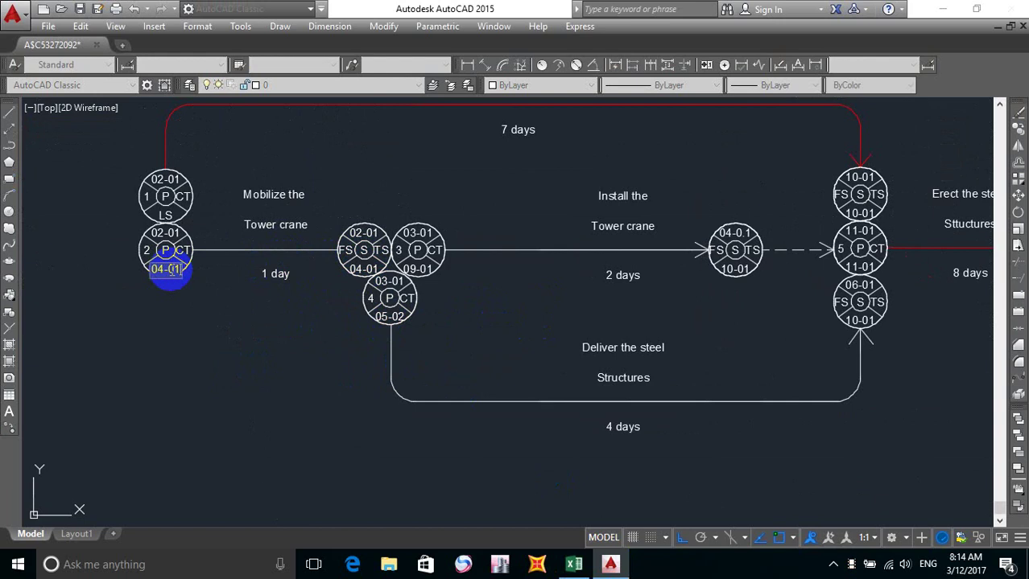
left_click(211, 338)
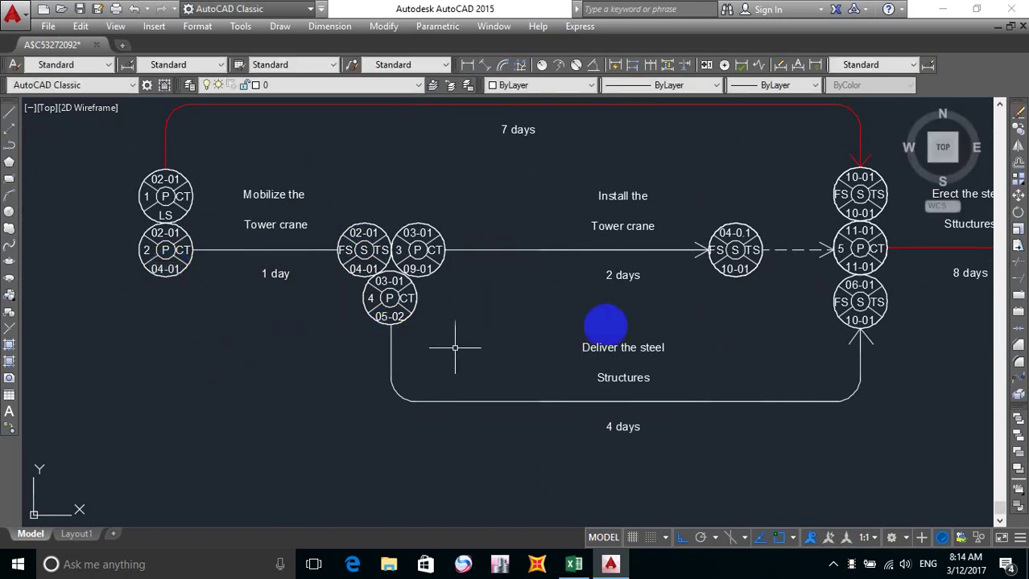
Replace the LS text in the start node of task 1, Foundation, with 02-01, checking the January calendar in the Excel workbook.
mouse_move(613, 325)
middle_mouse_down()
mouse_move(152, 337)
mouse_move(419, 338)
middle_mouse_up()
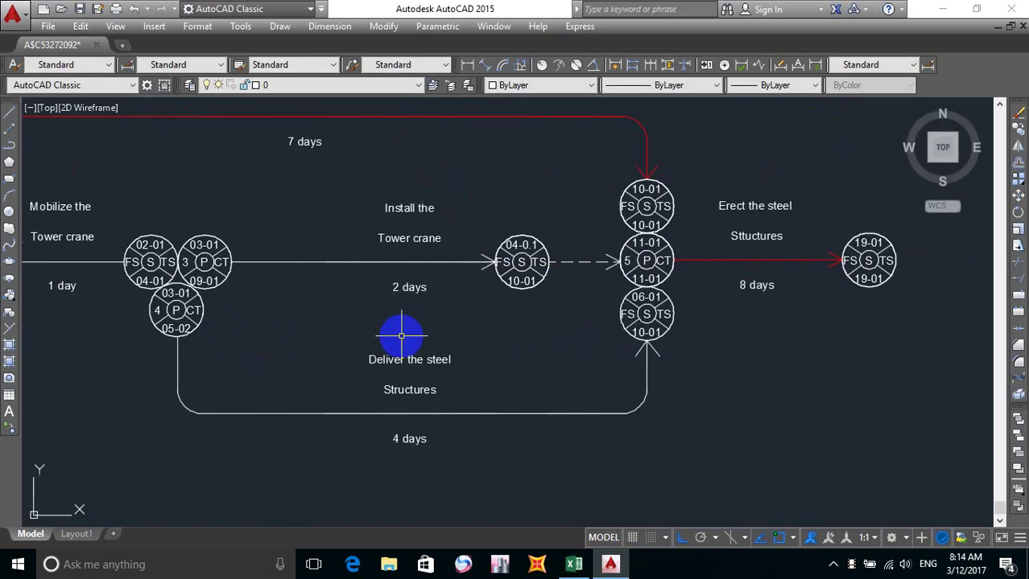
middle_click_drag(165, 344, 414, 344)
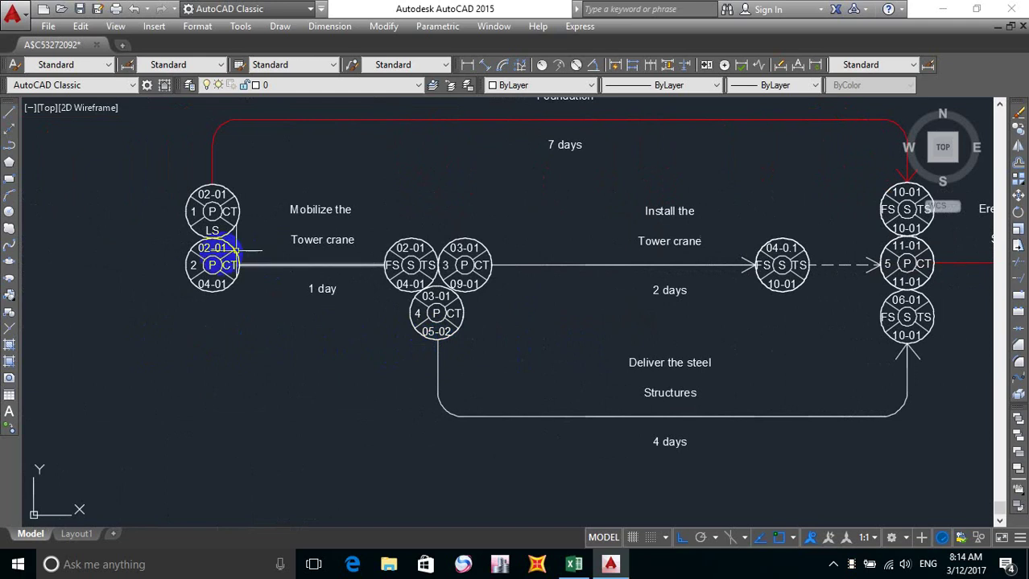
scroll(190, 238, "up", 2)
middle_click_drag(223, 228, 222, 252)
double_click(222, 251)
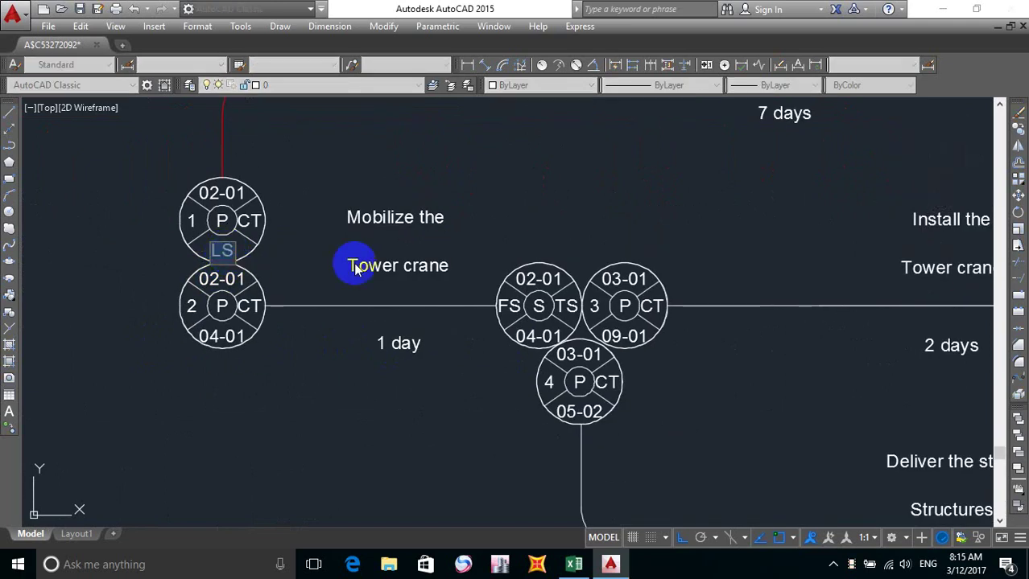
mouse_move(398, 261)
middle_mouse_down()
mouse_move(435, 236)
mouse_move(324, 287)
middle_mouse_up()
scroll(404, 268, "down", 2)
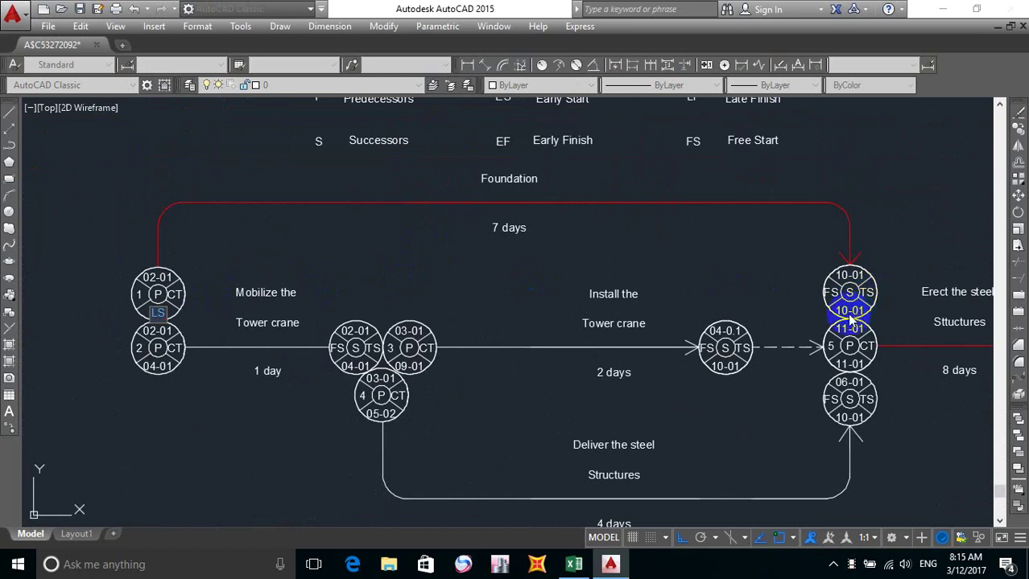
left_click(356, 258)
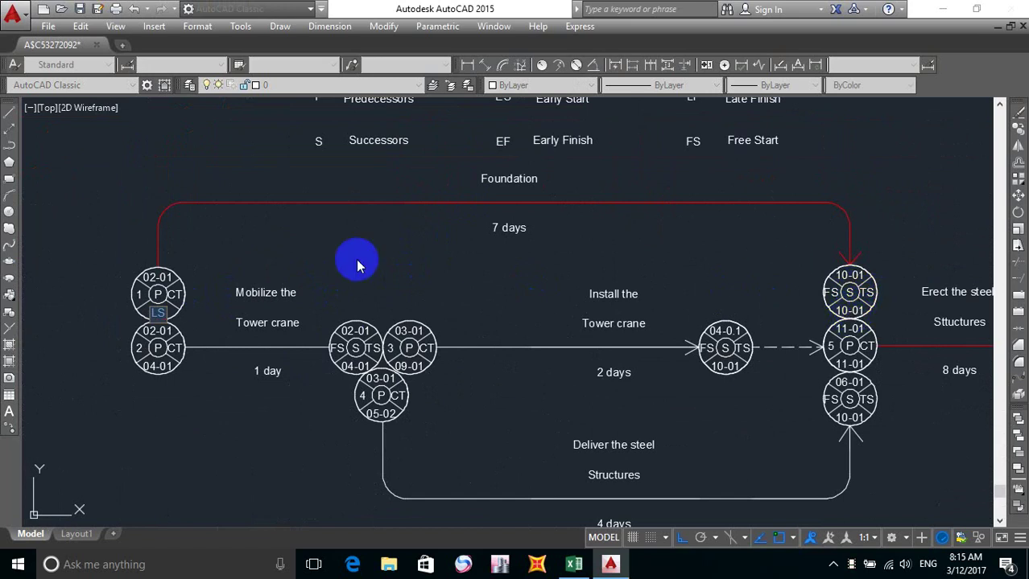
left_click(855, 345)
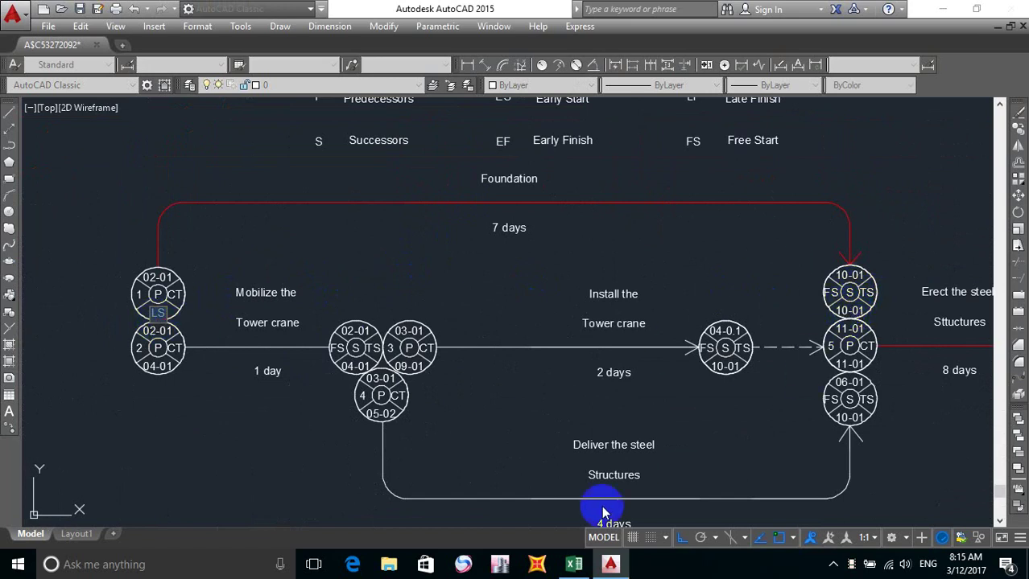
left_click(577, 568)
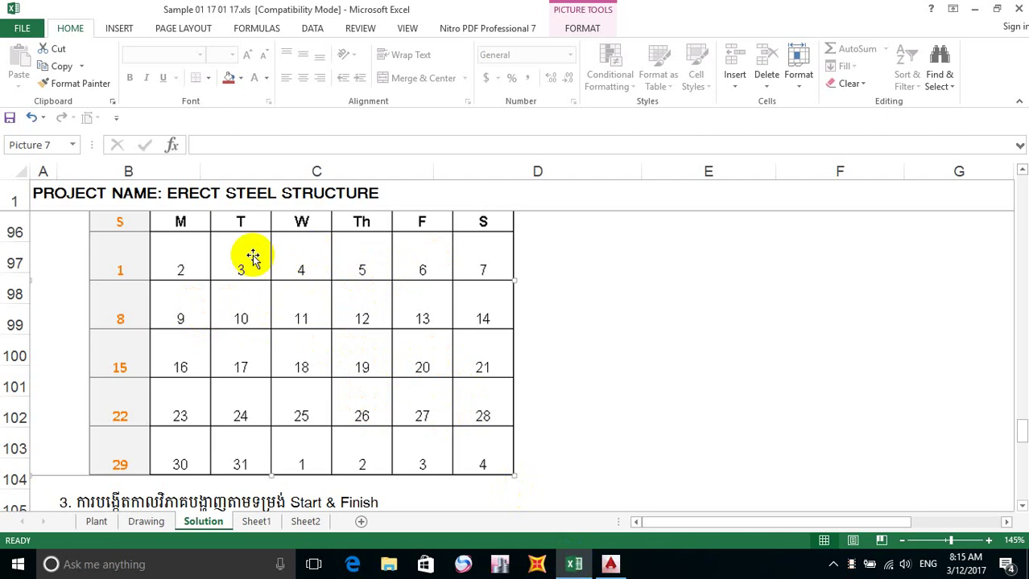
left_click(574, 564)
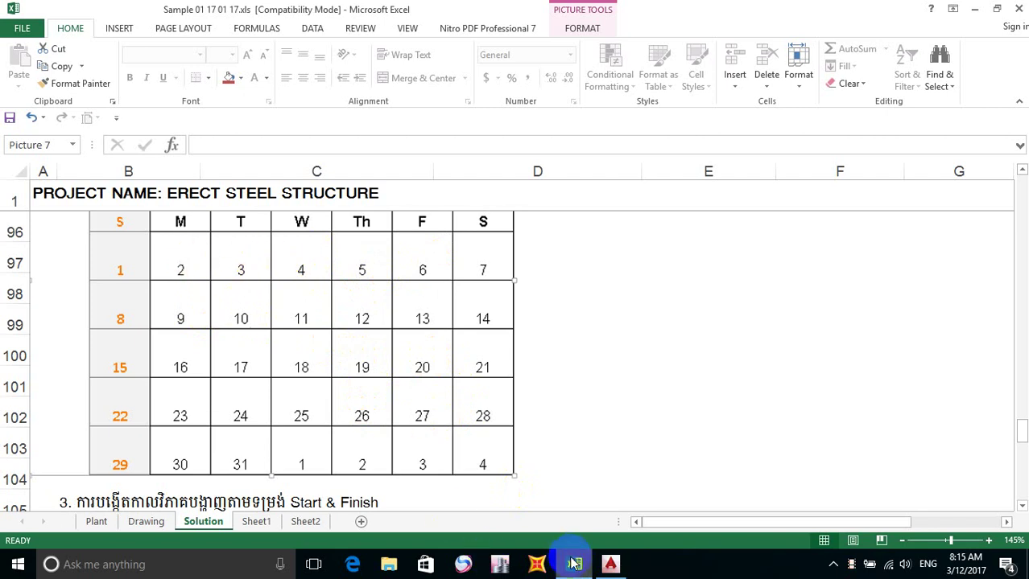
left_click(177, 342)
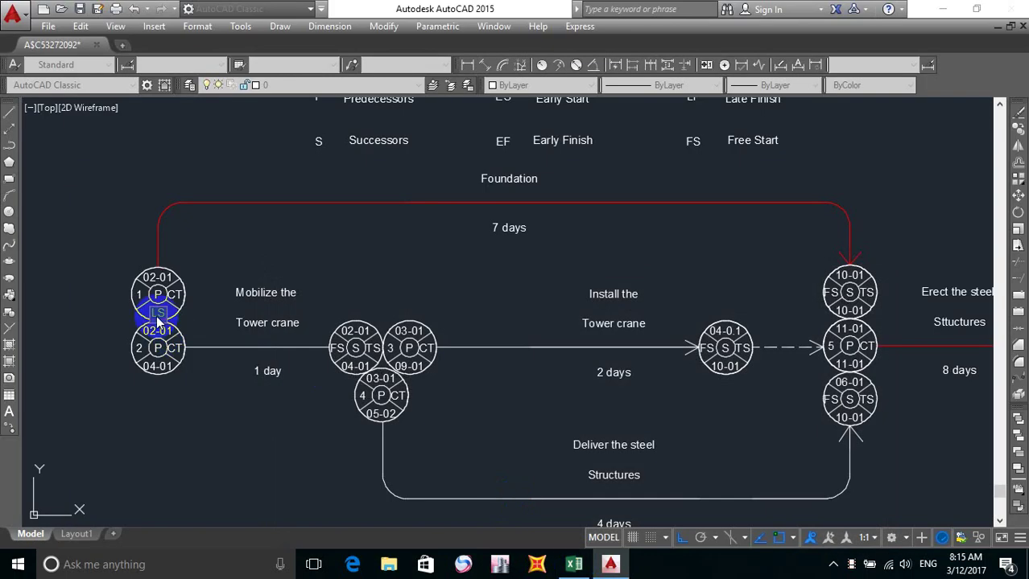
type("02-01")
left_click(258, 241)
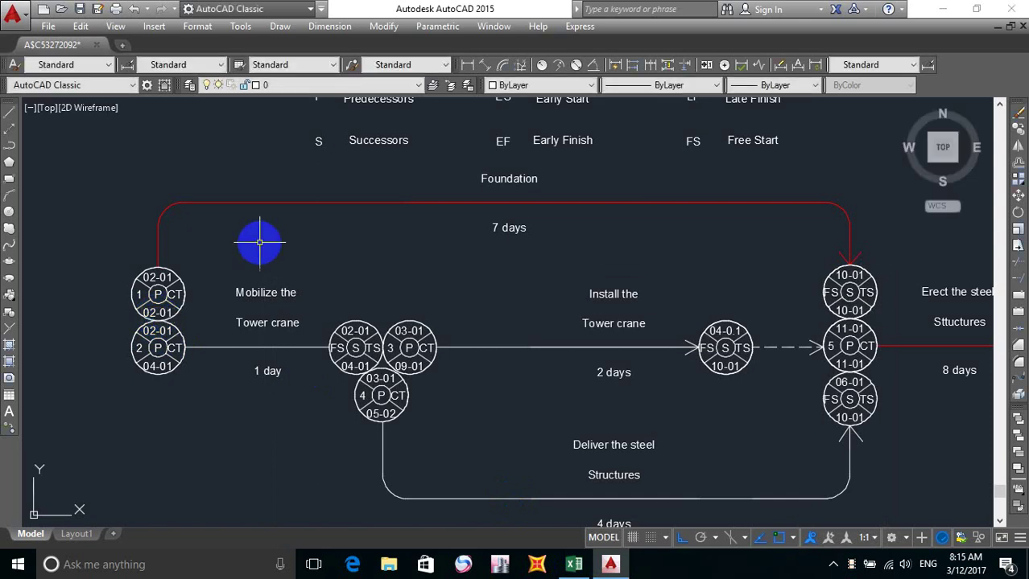
Replace the CT text in the start node of task 1 with Y.
middle_click_drag(202, 374, 306, 354)
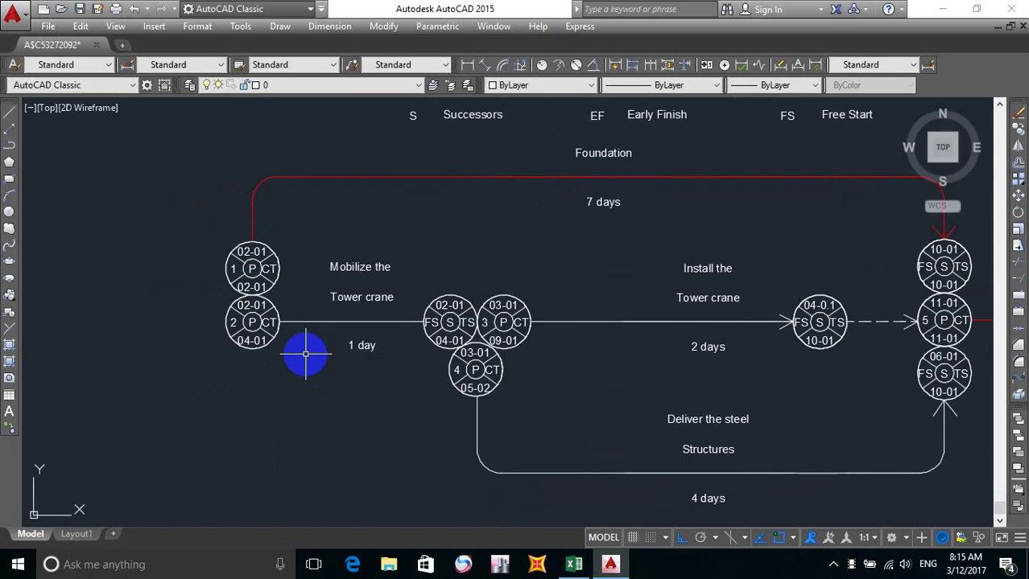
scroll(241, 272, "up", 2)
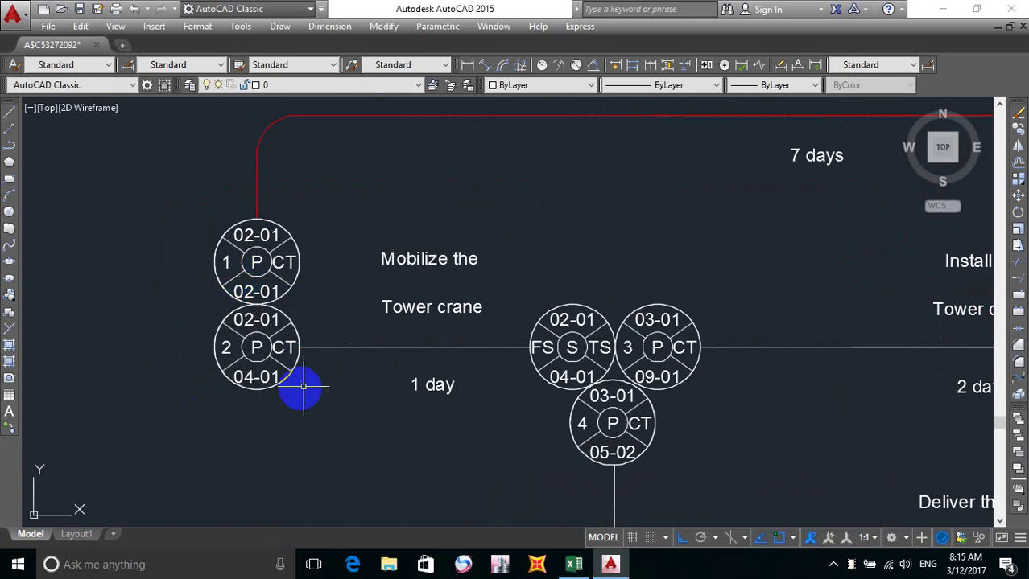
scroll(303, 275, "up", 4)
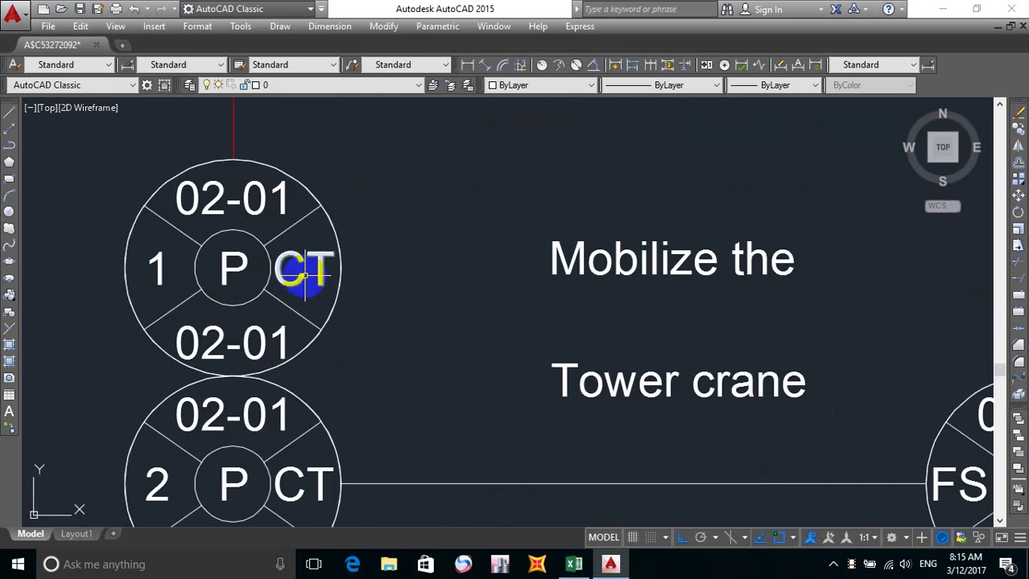
double_click(304, 276)
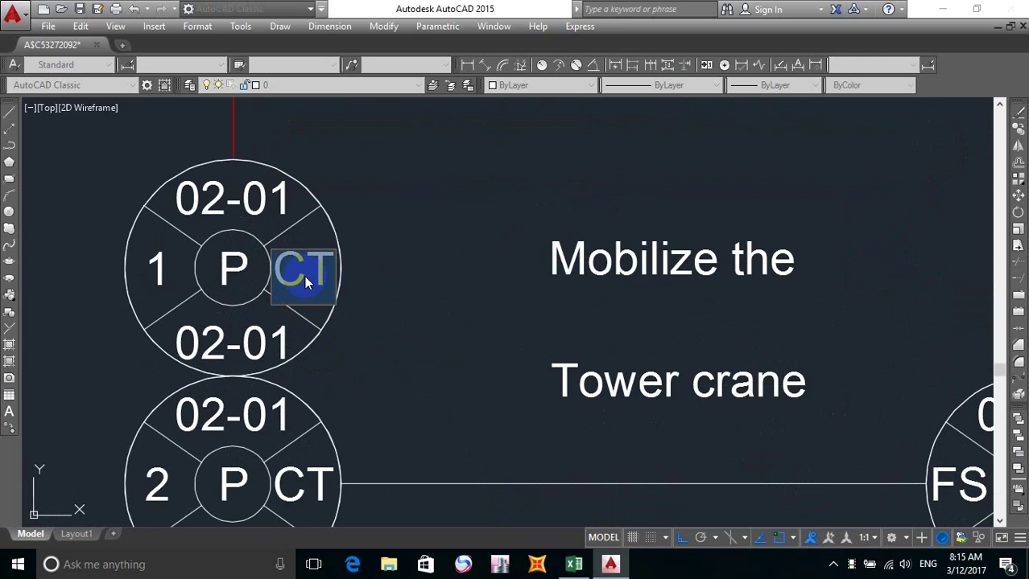
type("Y")
left_click(374, 335)
Replace the CT text in the start node of task 2 with N.
middle_click_drag(374, 336, 424, 131)
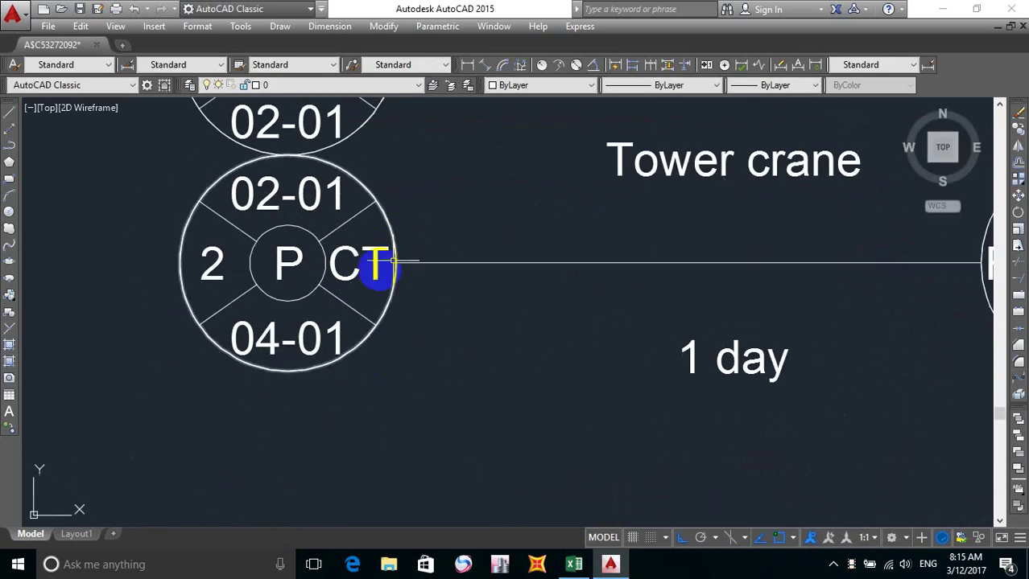
double_click(372, 266)
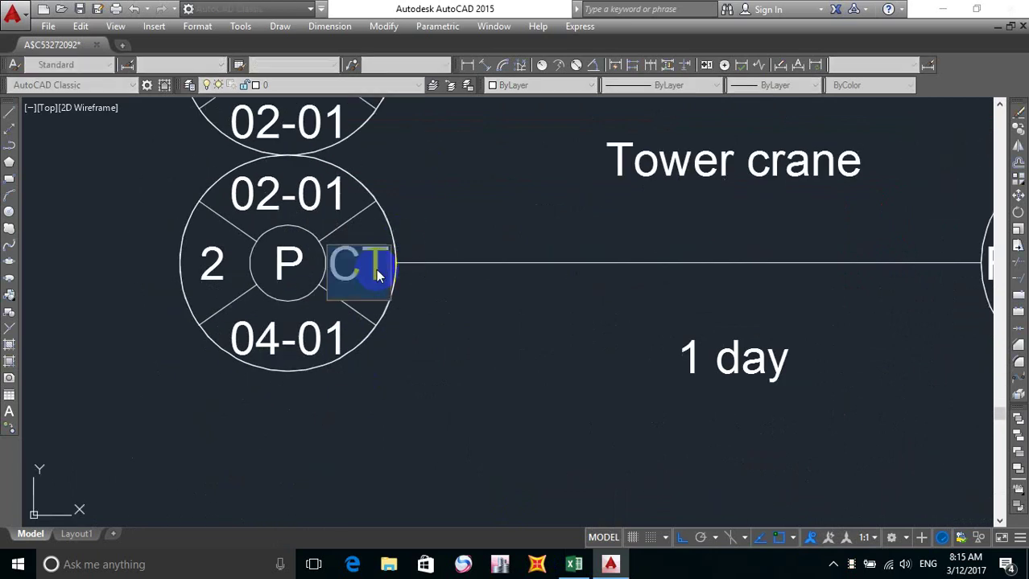
type("N")
left_click(477, 211)
Replace the CT text with N in the start nodes of task 4 and task 3.
middle_click_drag(565, 305, 254, 391)
scroll(254, 390, "down", 4)
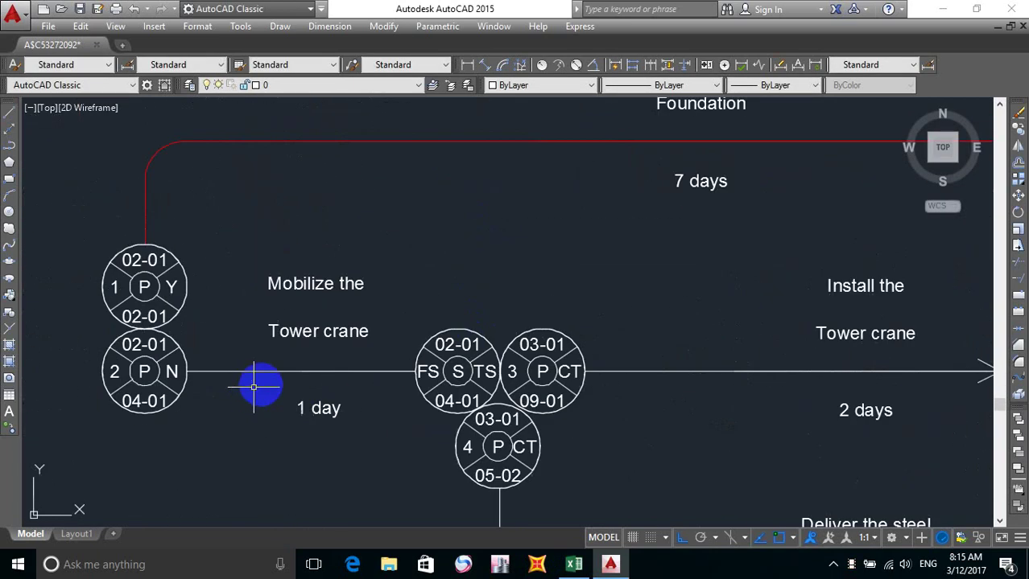
mouse_move(510, 419)
middle_mouse_down()
mouse_move(521, 384)
mouse_move(498, 350)
mouse_move(471, 414)
middle_mouse_up()
double_click(471, 416)
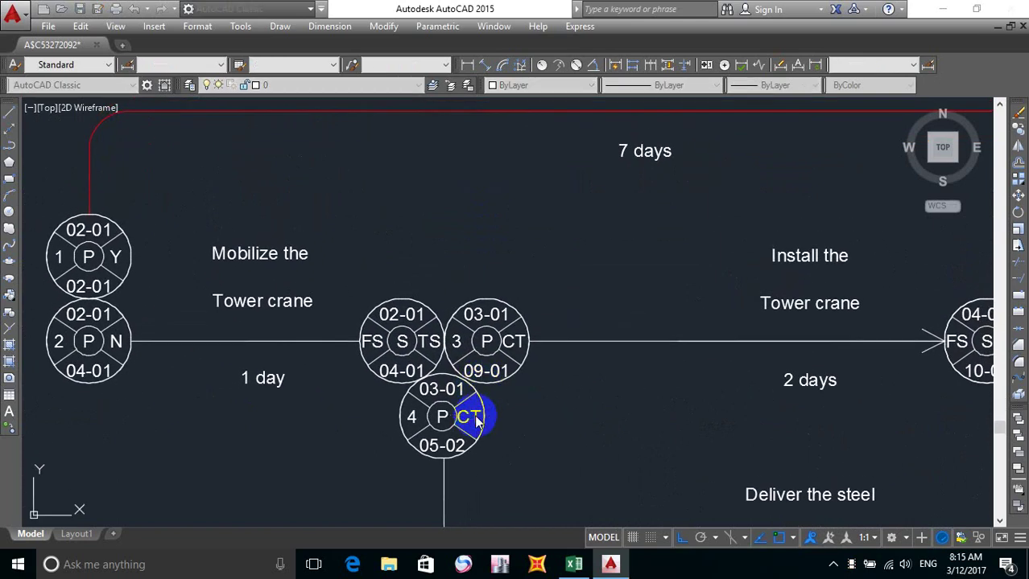
left_click(536, 398)
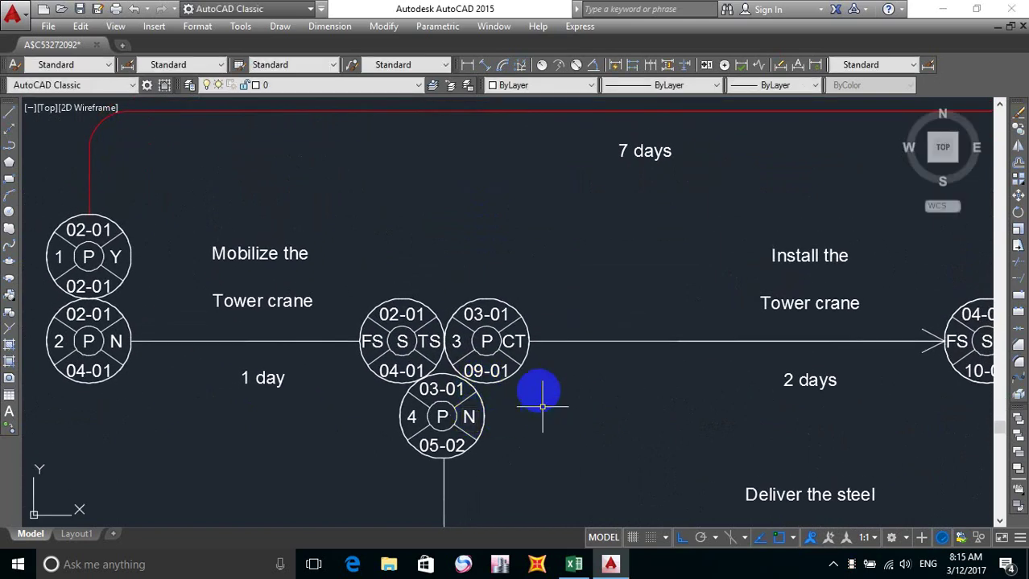
double_click(515, 341)
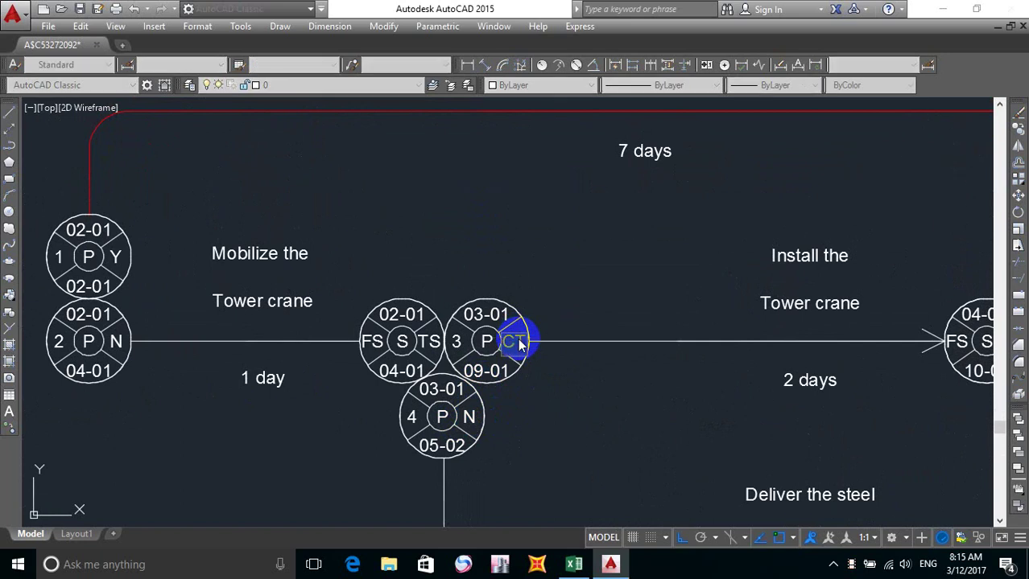
type("N")
left_click(597, 279)
Replace the CT text in the start node of task 5, Erect the steel structures, with Y.
middle_click_drag(746, 357, 372, 221)
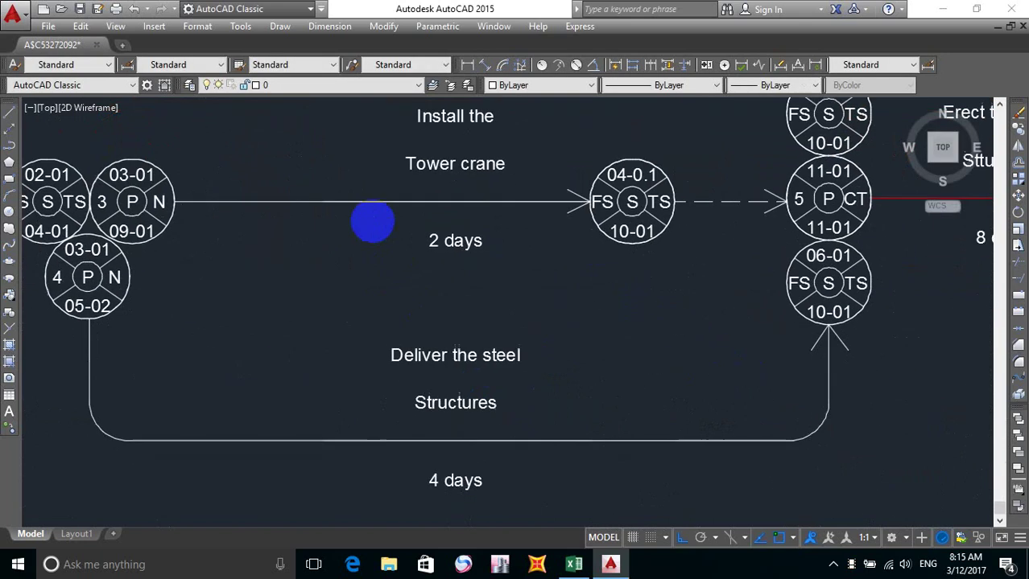
middle_click_drag(561, 287, 522, 350)
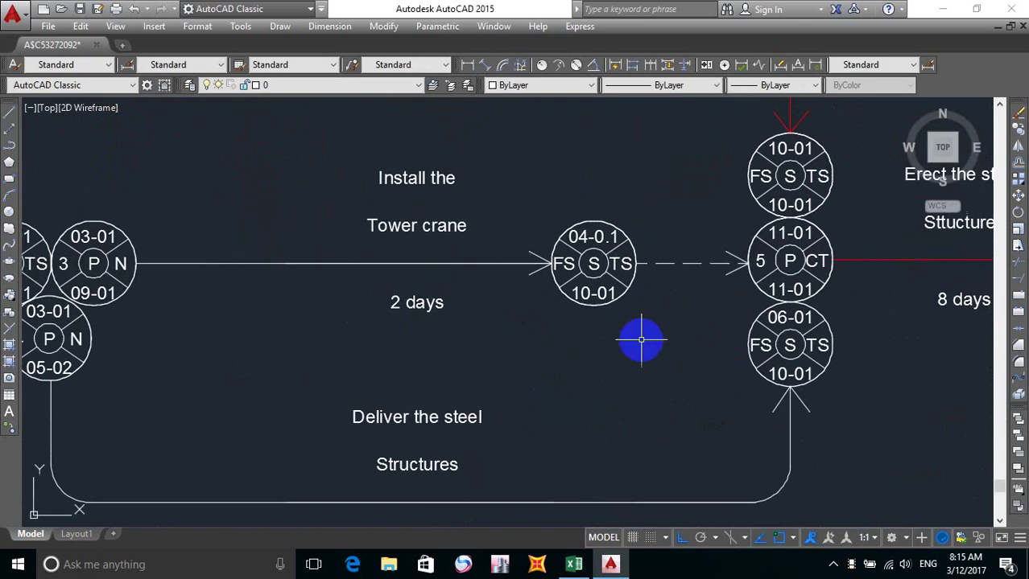
middle_click_drag(641, 340, 489, 361)
mouse_move(553, 358)
middle_mouse_down()
mouse_move(563, 386)
mouse_move(553, 383)
middle_mouse_up()
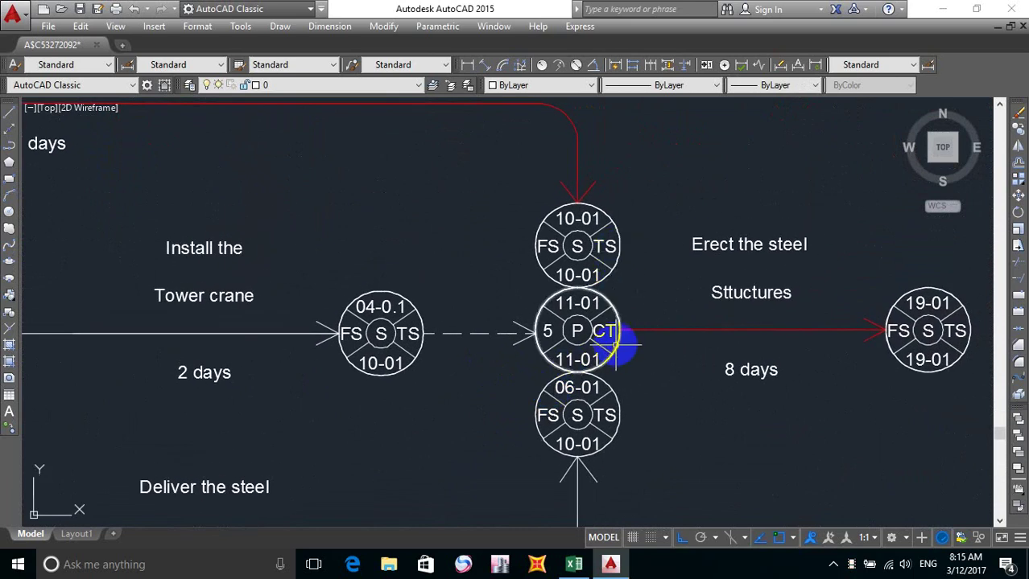
double_click(602, 333)
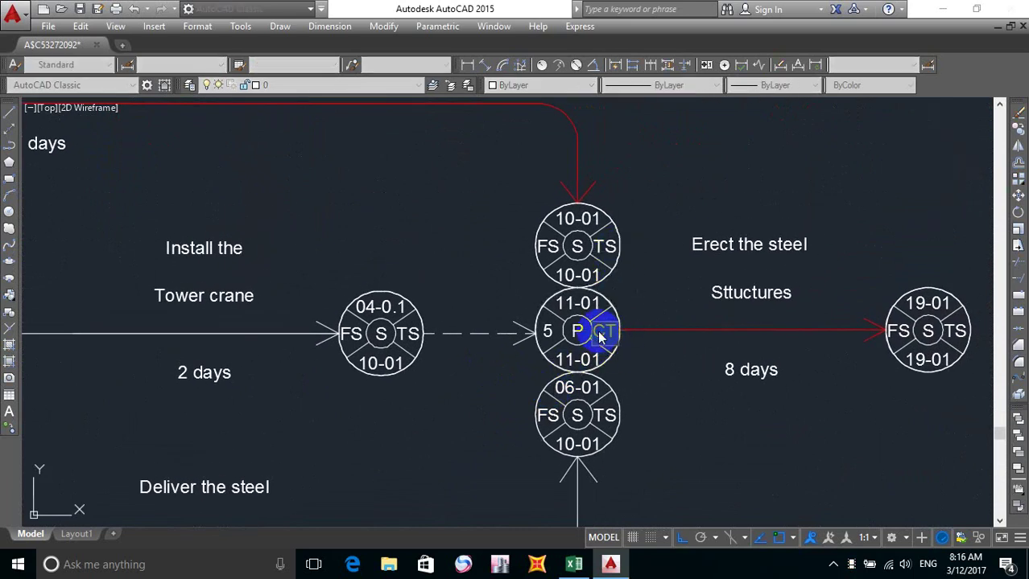
type("Y")
left_click(694, 415)
middle_click_drag(693, 416, 679, 397)
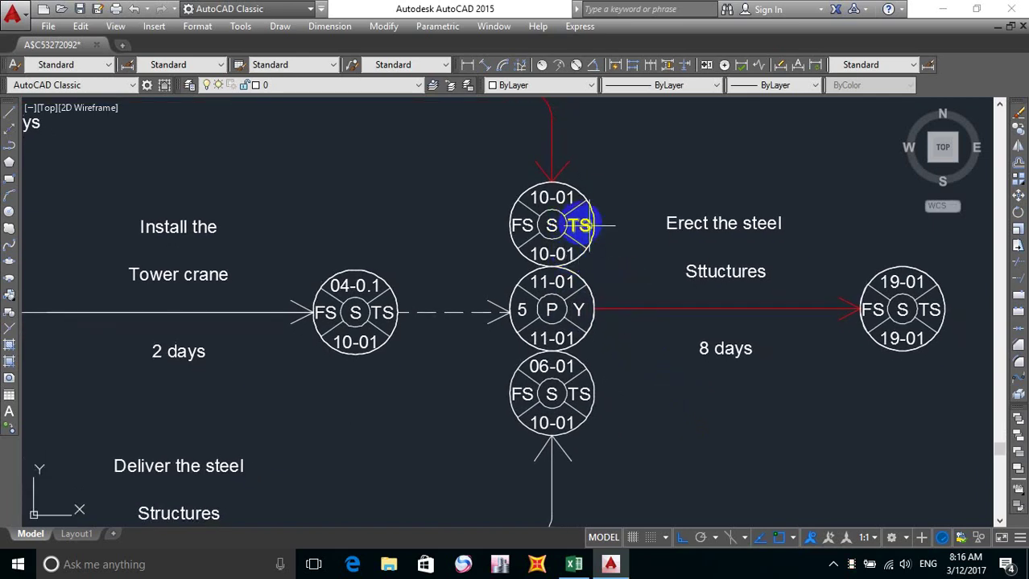
middle_click_drag(617, 309, 564, 260)
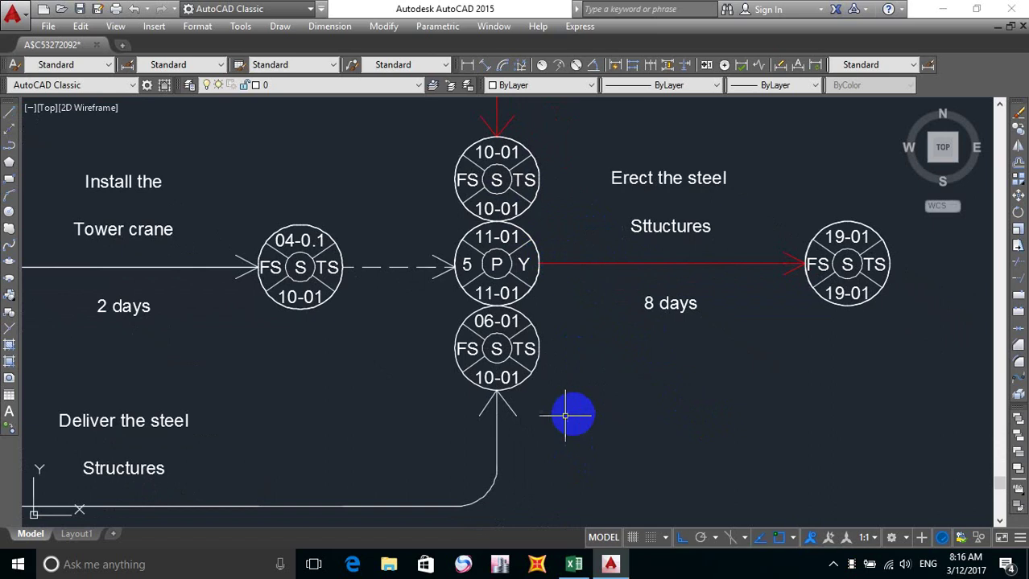
middle_click_drag(654, 394, 588, 407)
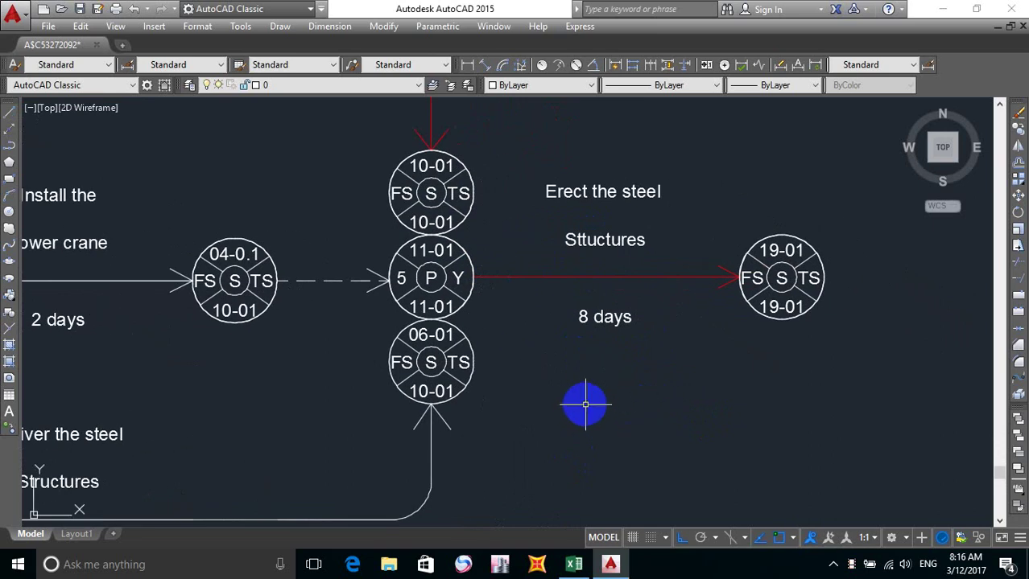
scroll(585, 404, "down", 2)
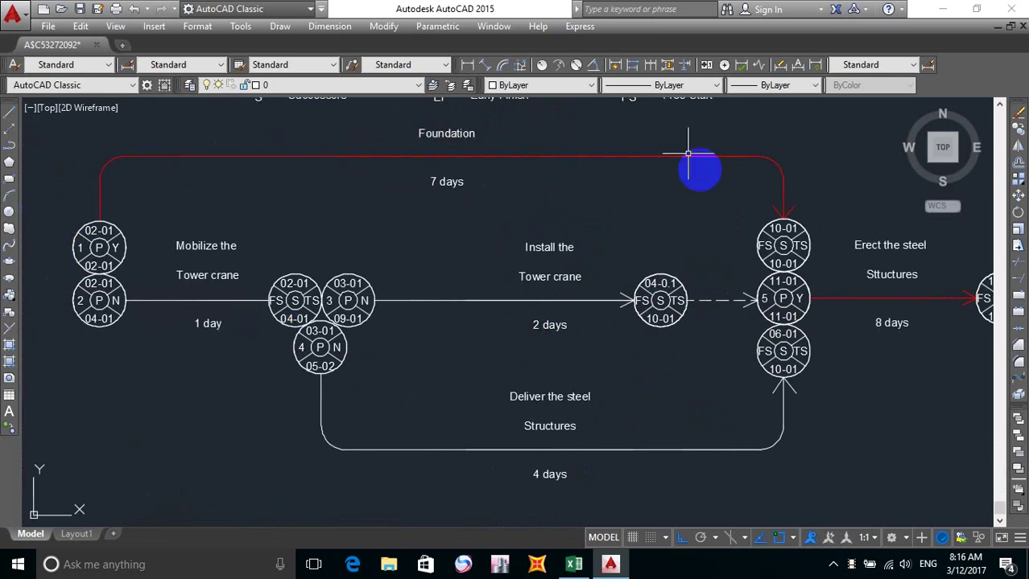
mouse_move(818, 291)
middle_mouse_down()
mouse_move(788, 299)
mouse_move(822, 306)
mouse_move(548, 298)
middle_mouse_up()
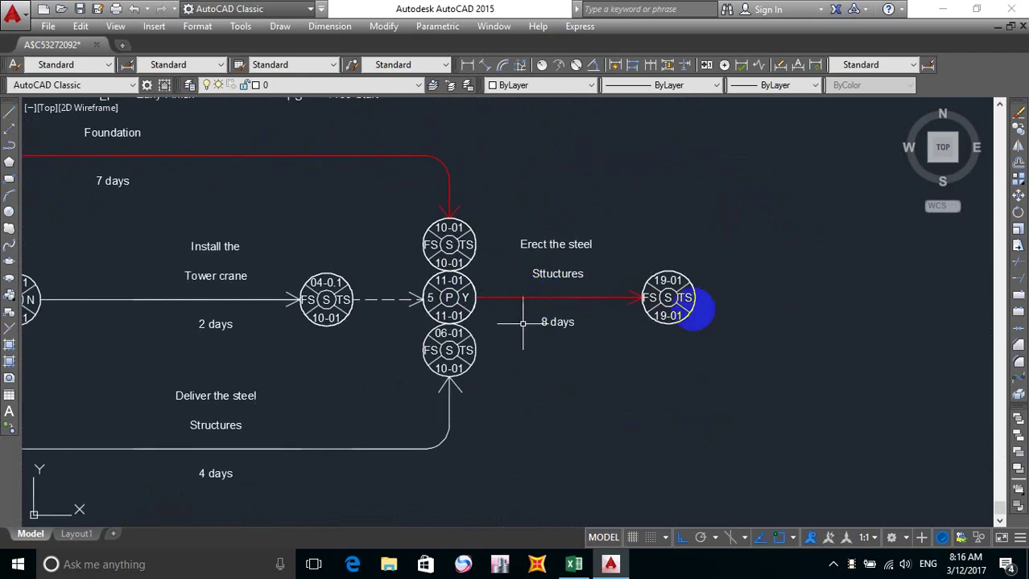
Examine the remaining FS, S, TS and P entries in the start and end nodes across the network diagram.
mouse_move(544, 383)
middle_mouse_down()
mouse_move(854, 378)
mouse_move(538, 385)
mouse_move(808, 413)
mouse_move(548, 417)
mouse_move(355, 402)
middle_mouse_up()
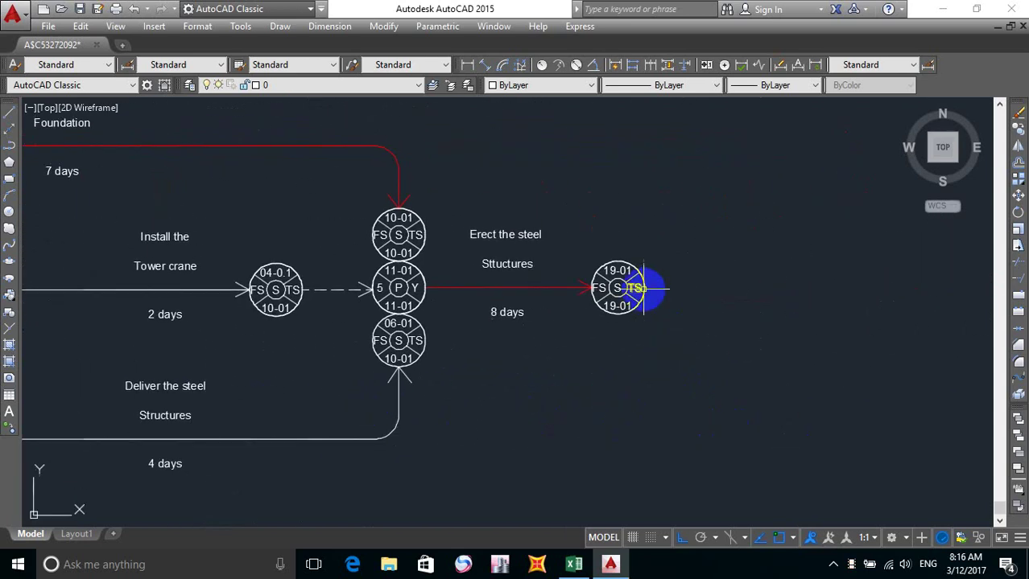
scroll(643, 302, "up", 2)
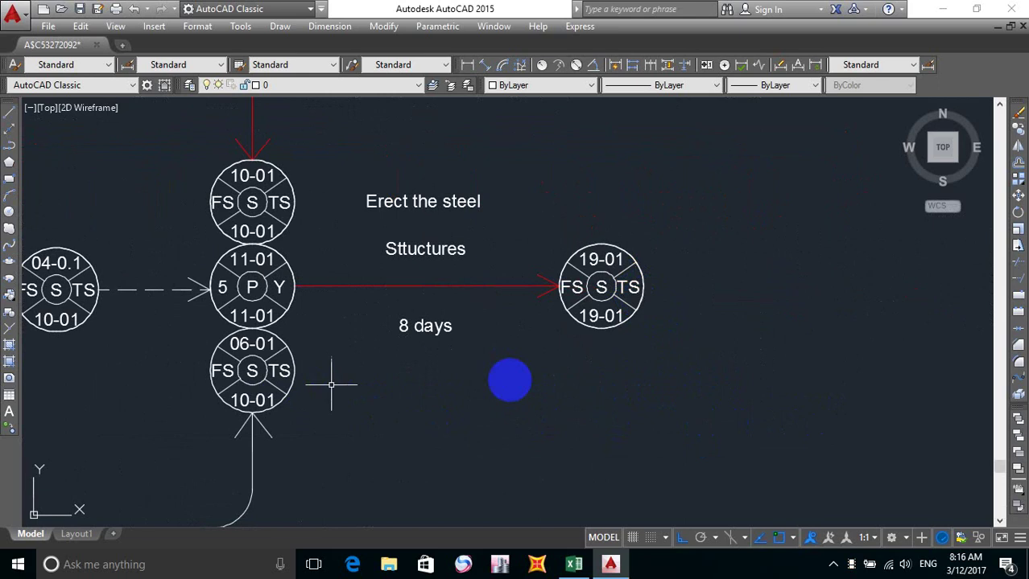
middle_click_drag(85, 392, 678, 393)
scroll(678, 393, "down", 2)
scroll(121, 272, "up", 4)
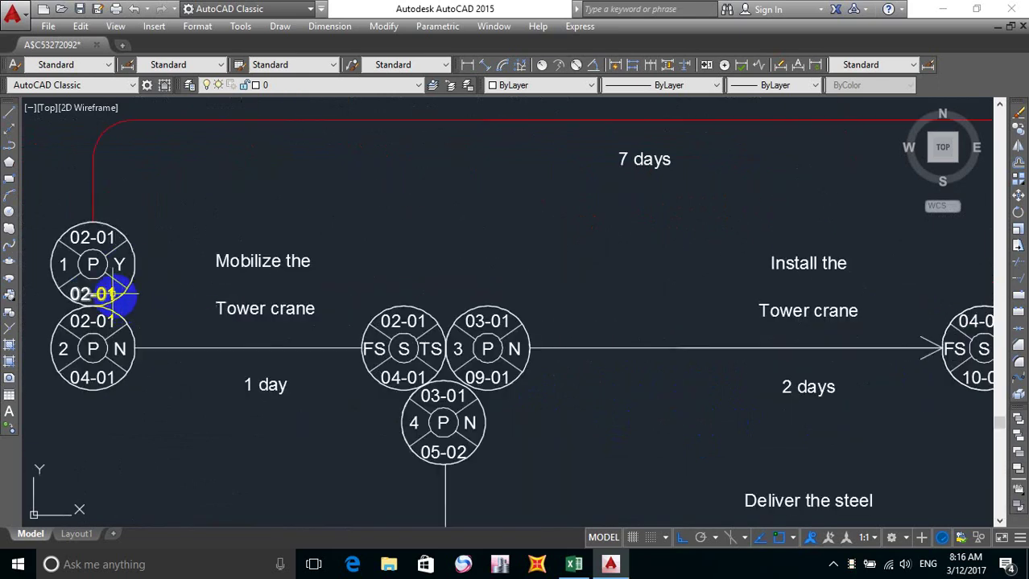
middle_click_drag(841, 398, 248, 368)
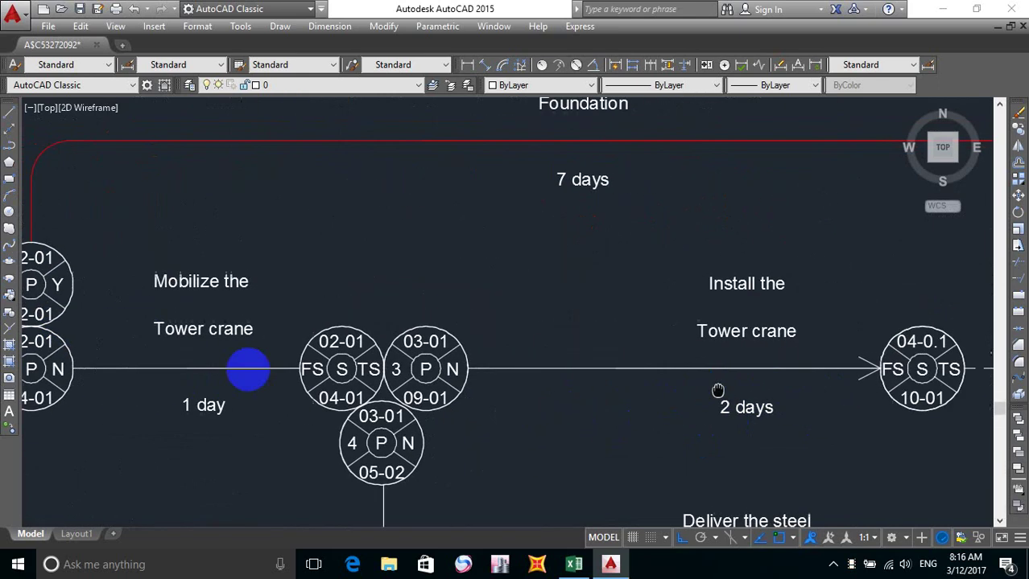
scroll(427, 352, "up", 2)
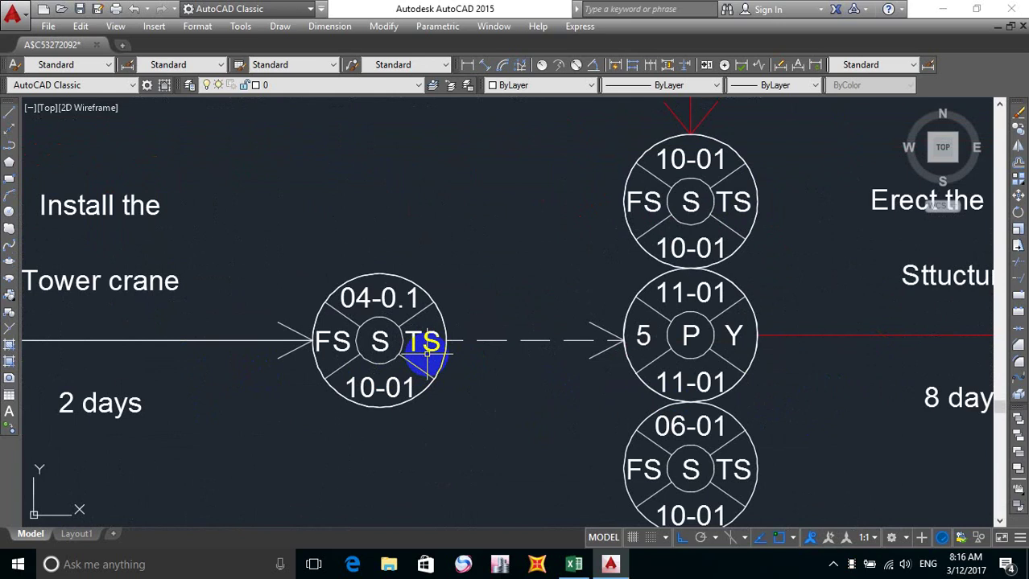
scroll(426, 354, "down", 2)
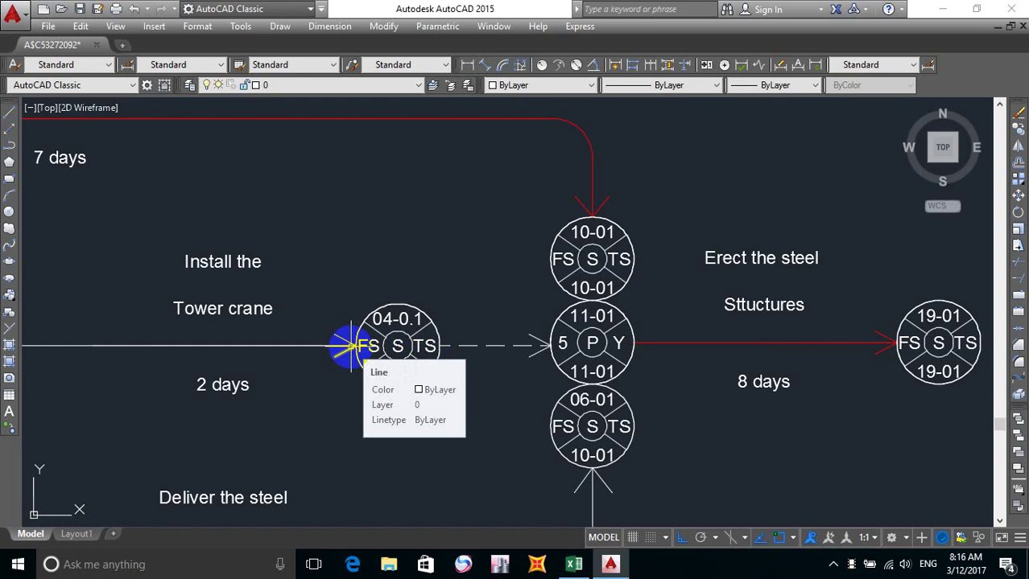
scroll(443, 322, "down", 2)
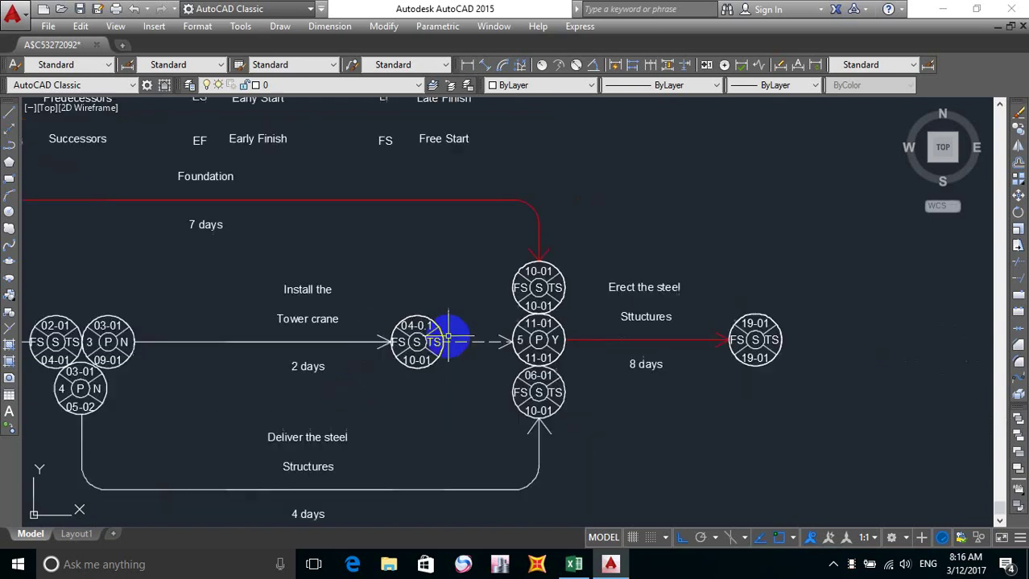
mouse_move(81, 367)
middle_mouse_down()
mouse_move(272, 361)
mouse_move(287, 346)
mouse_move(708, 346)
mouse_move(684, 361)
mouse_move(395, 333)
middle_mouse_up()
scroll(218, 321, "up", 2)
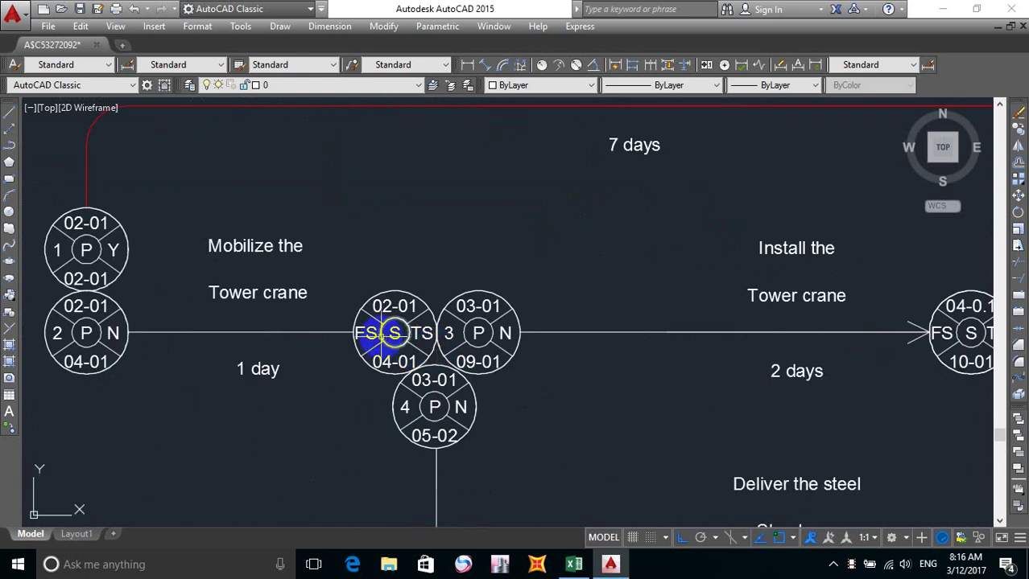
scroll(395, 333, "up", 2)
scroll(378, 354, "down", 2)
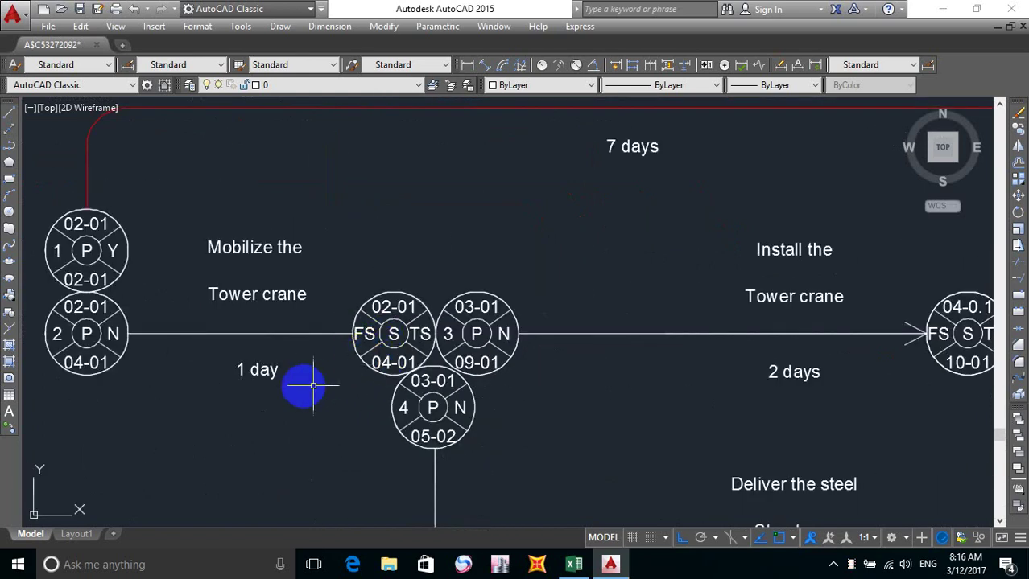
Replace the P text with a dash (-) in the start nodes of task 1 and task 2.
middle_click_drag(306, 387, 461, 398)
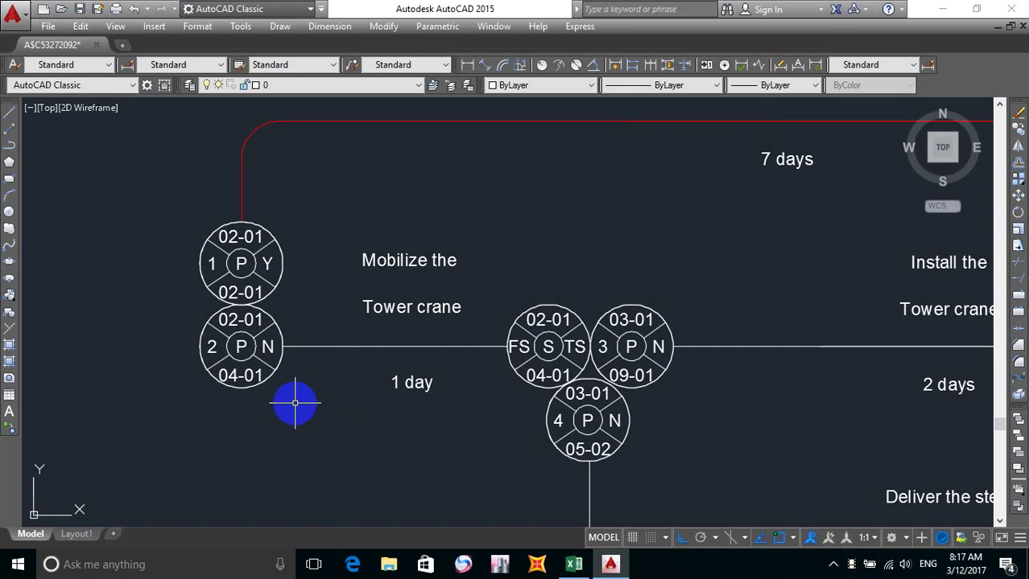
double_click(241, 264)
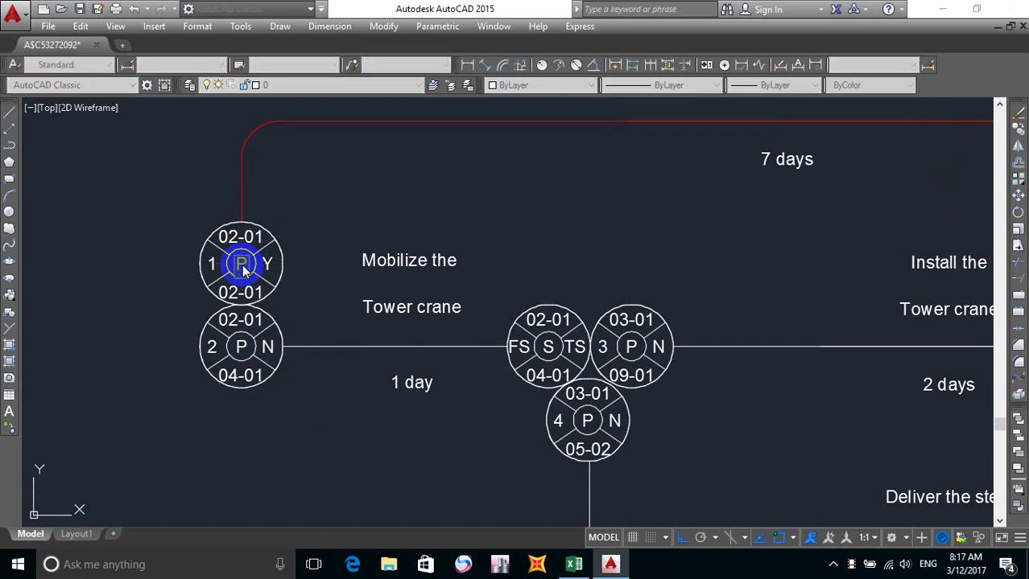
type("-")
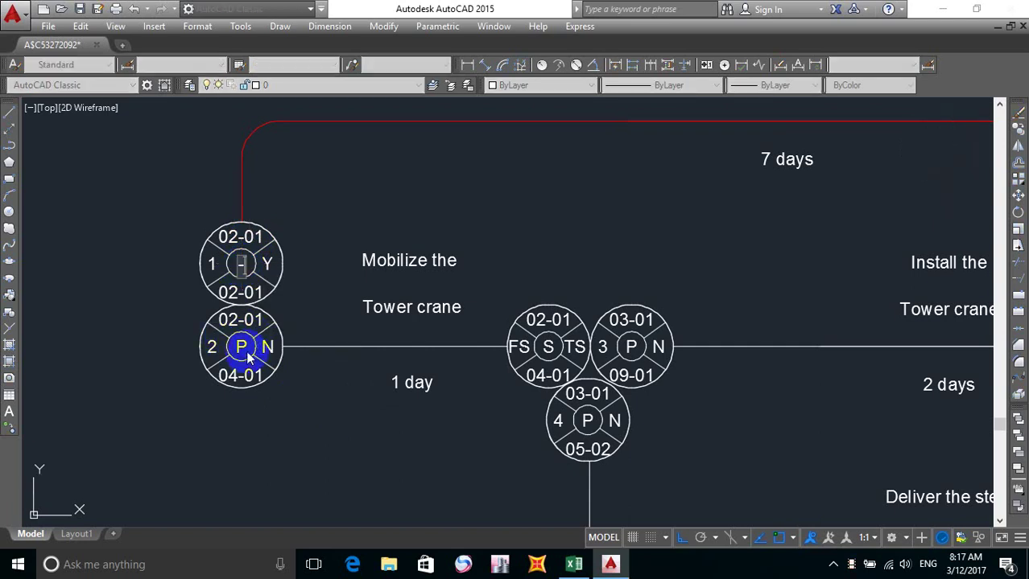
key("Return")
double_click(241, 346)
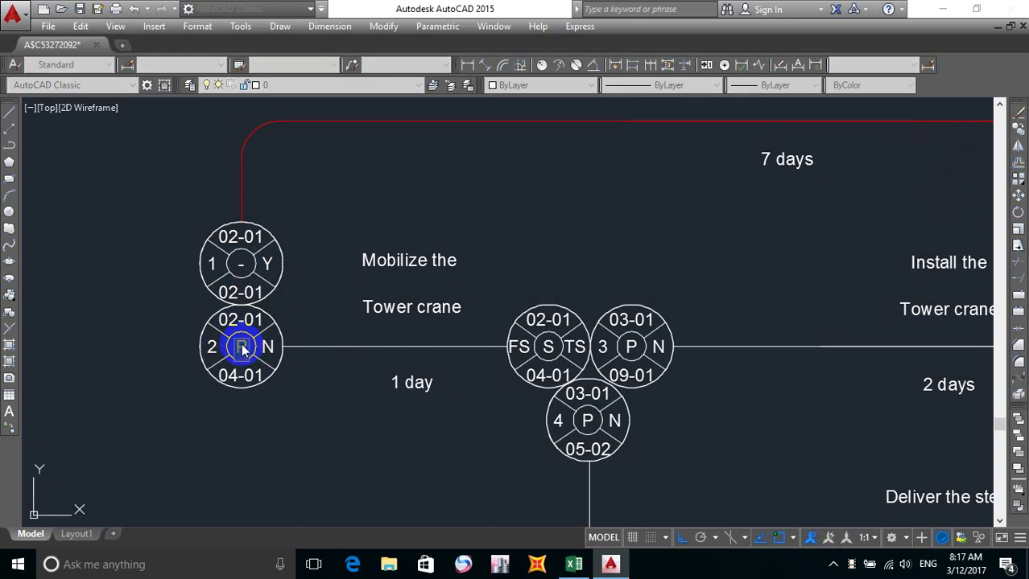
key("Return")
Replace the S text in the end node of task 2, Mobilize the Tower crane, with 3,4.
mouse_move(315, 328)
middle_mouse_down()
mouse_move(275, 321)
mouse_move(217, 338)
middle_mouse_up()
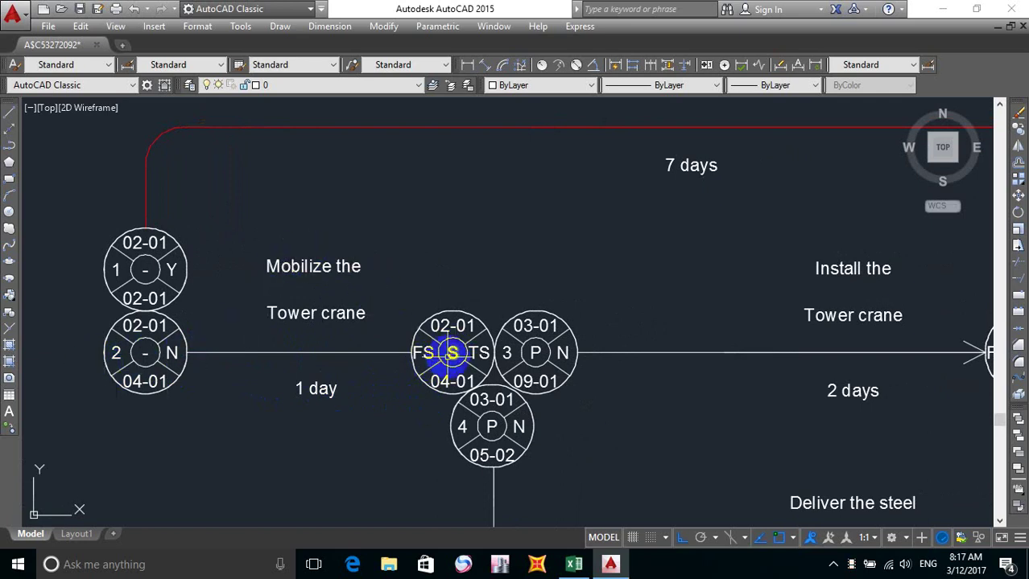
middle_click_drag(451, 353, 411, 332)
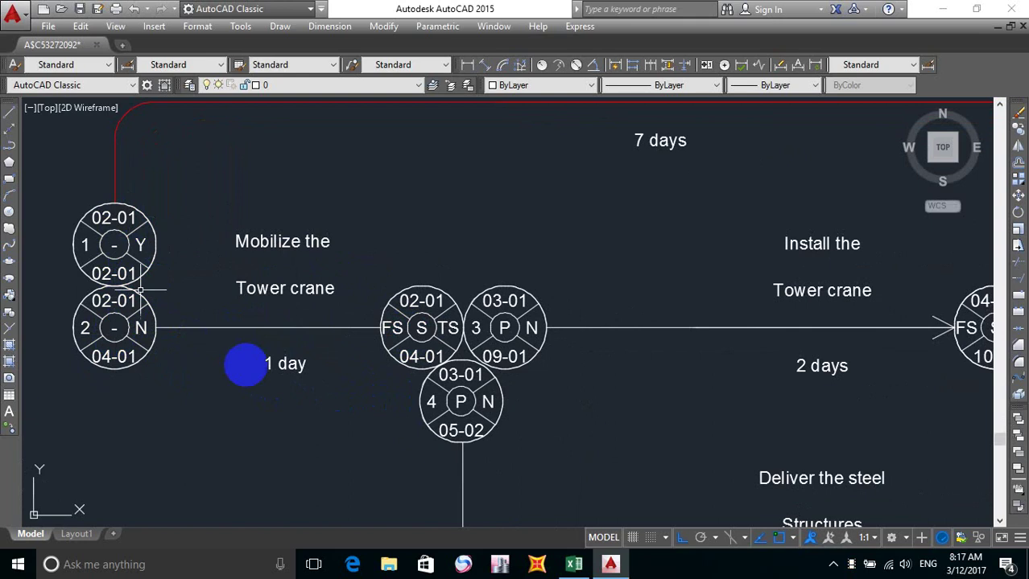
middle_click_drag(421, 327, 433, 342)
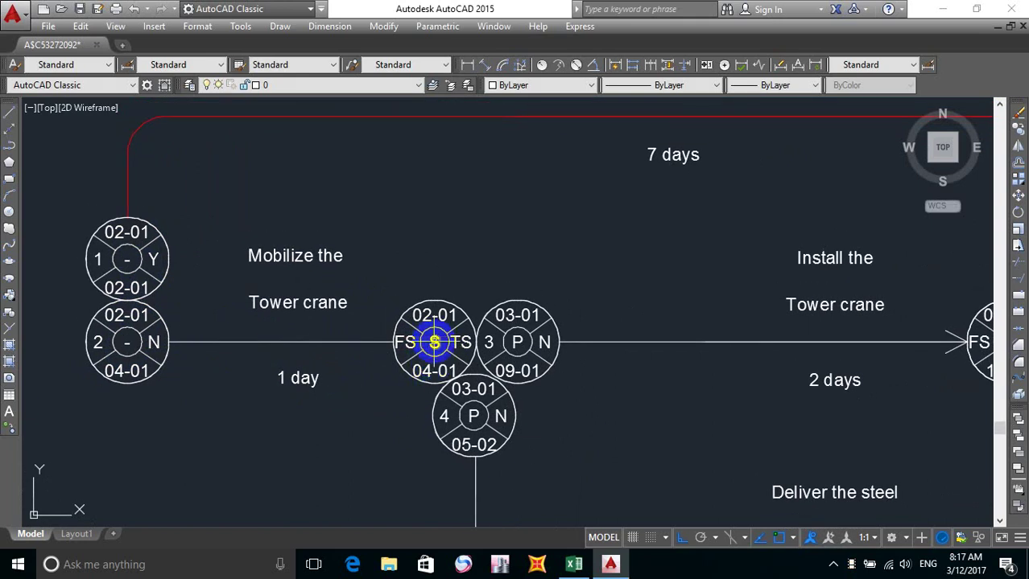
double_click(434, 342)
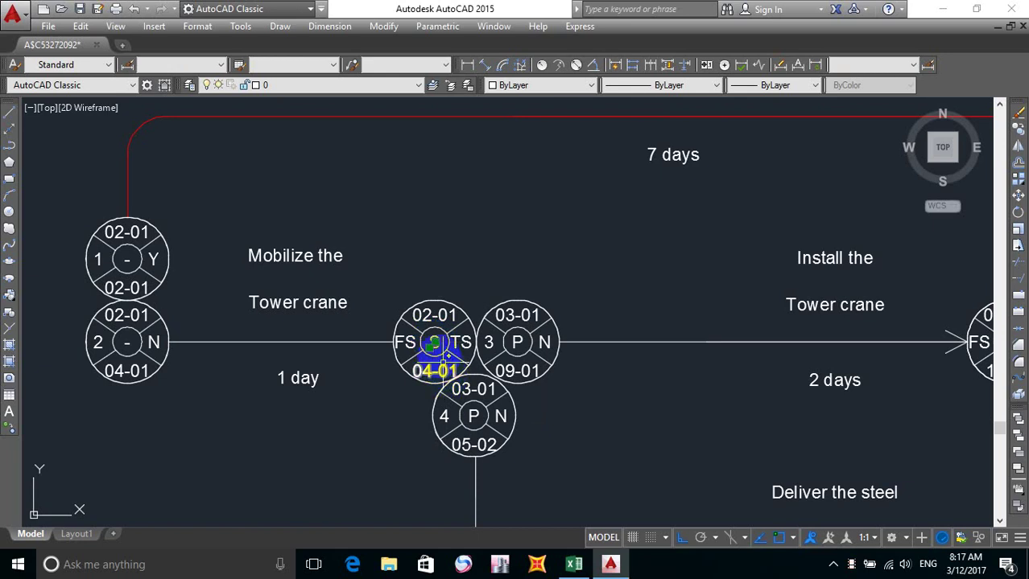
key("Escape")
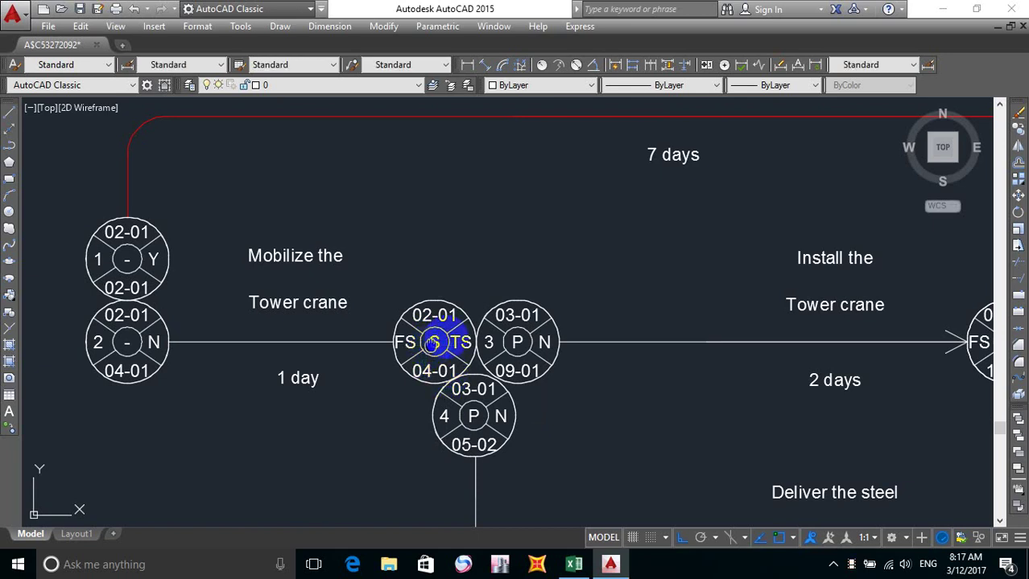
middle_click_drag(434, 342, 500, 320)
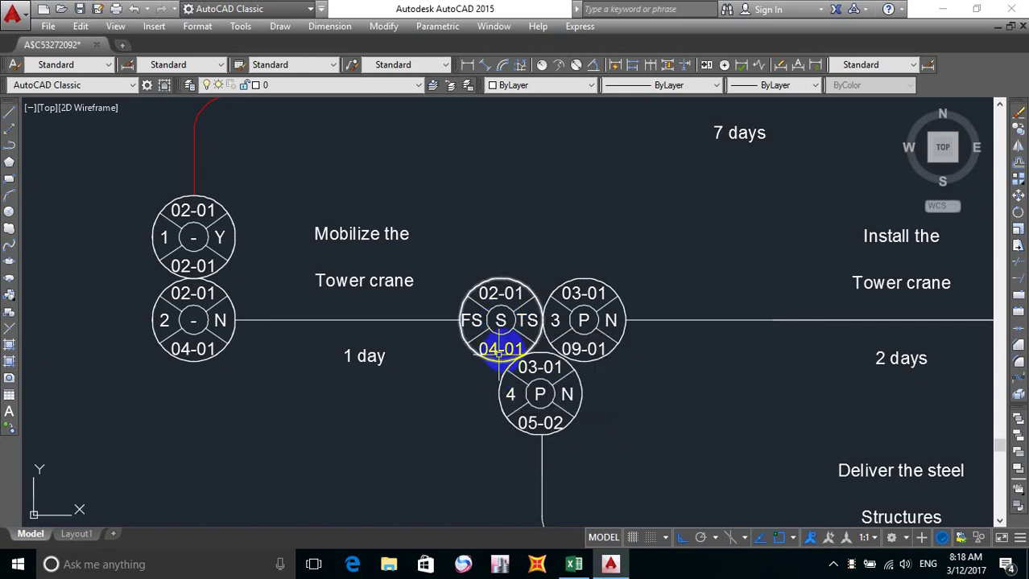
scroll(499, 320, "up", 2)
scroll(502, 319, "down", 3)
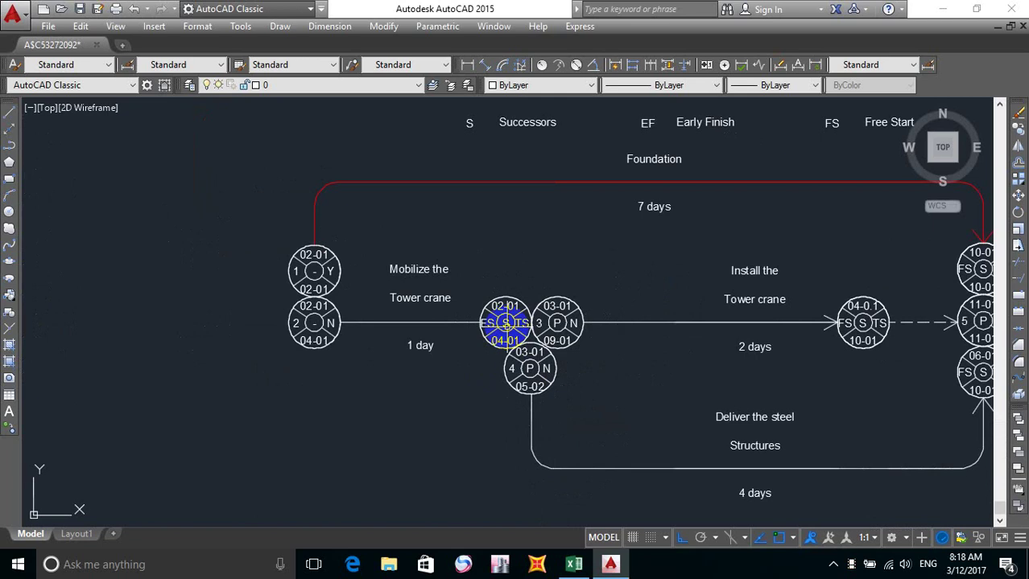
scroll(505, 322, "up", 2)
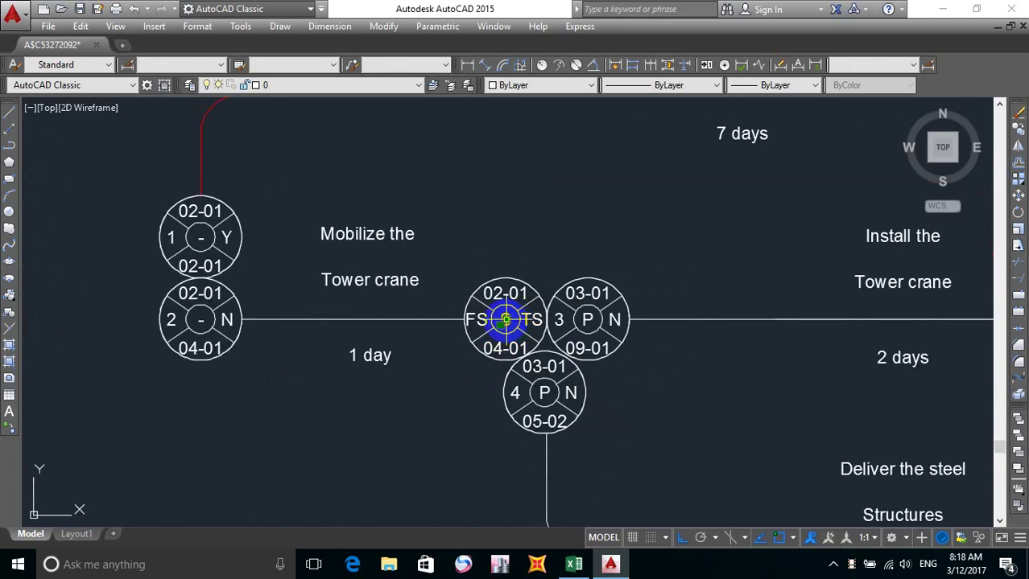
type("3")
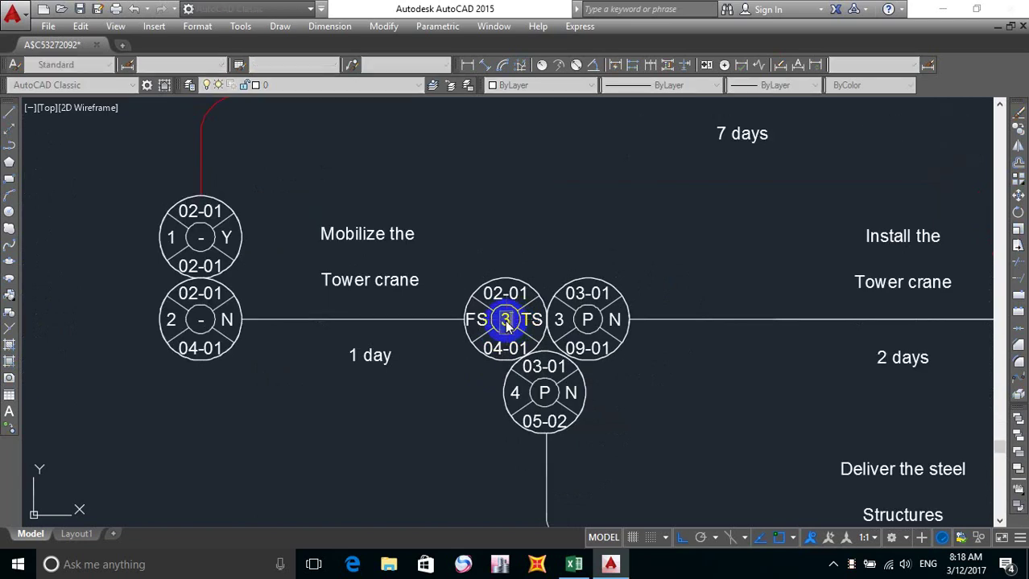
type(",4")
Replace the P text with 2 in the start nodes of task 3 and task 4.
left_click(585, 320)
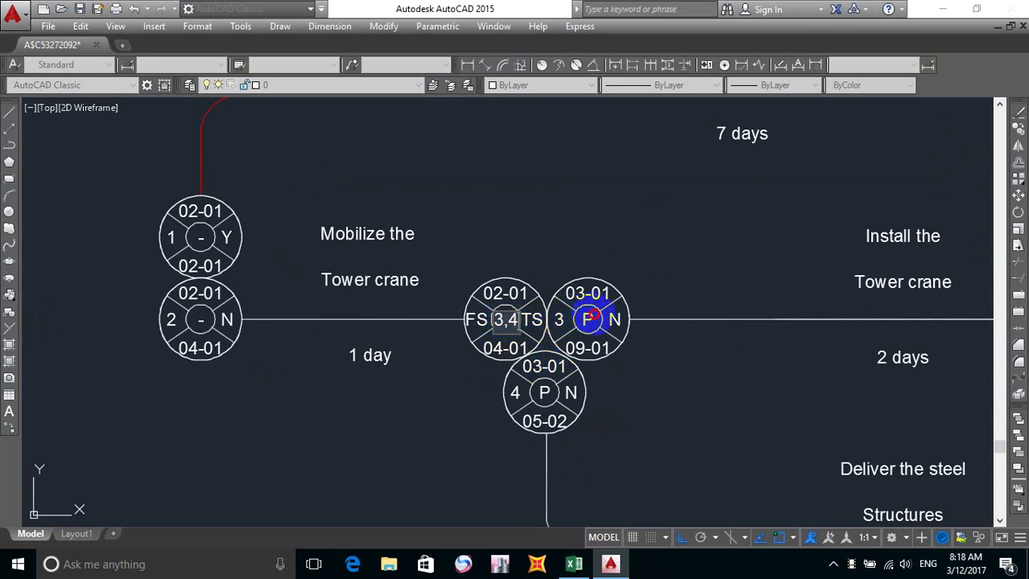
double_click(586, 320)
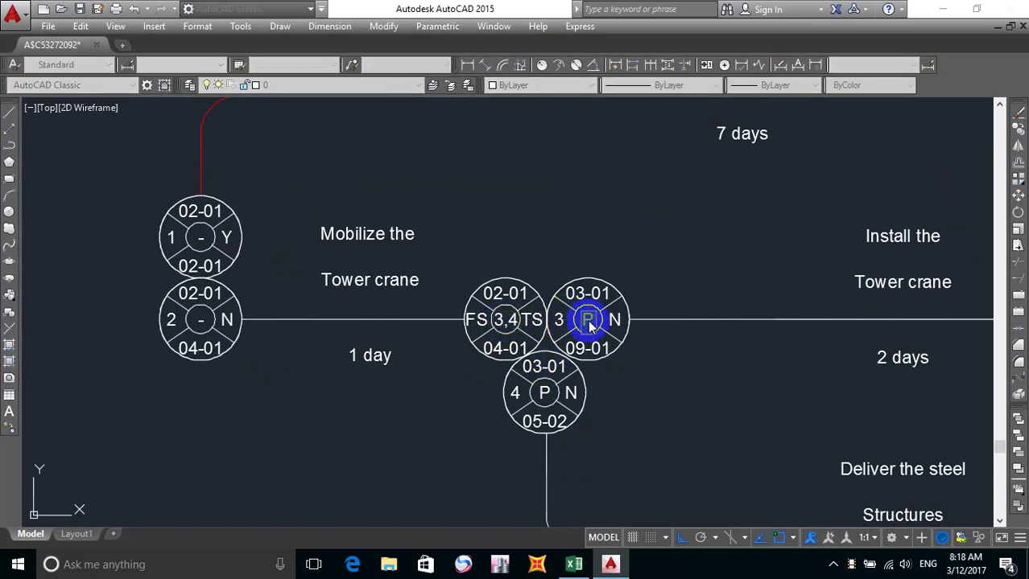
type("2")
left_click(544, 392)
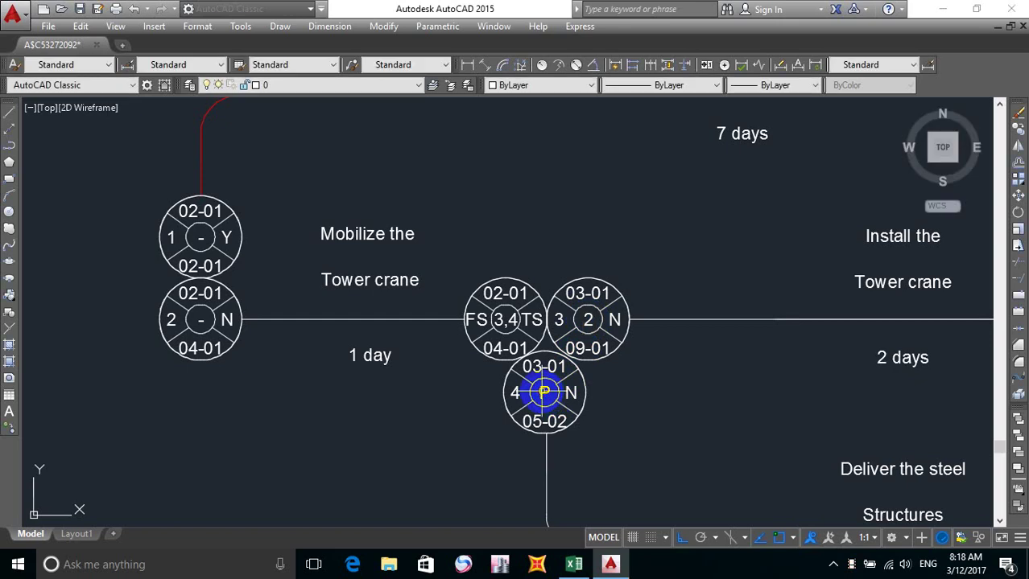
double_click(544, 392)
type("2")
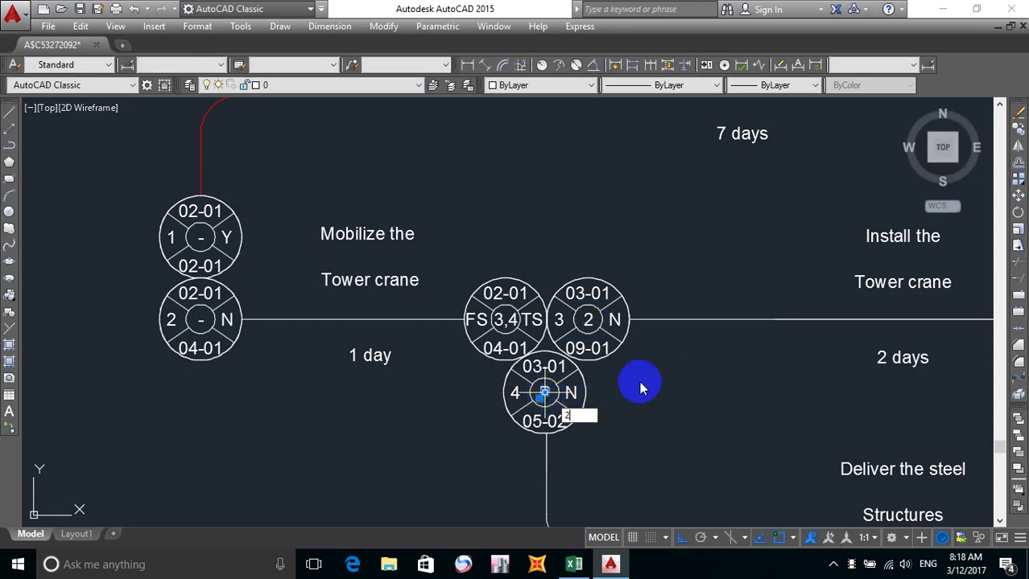
key("Escape")
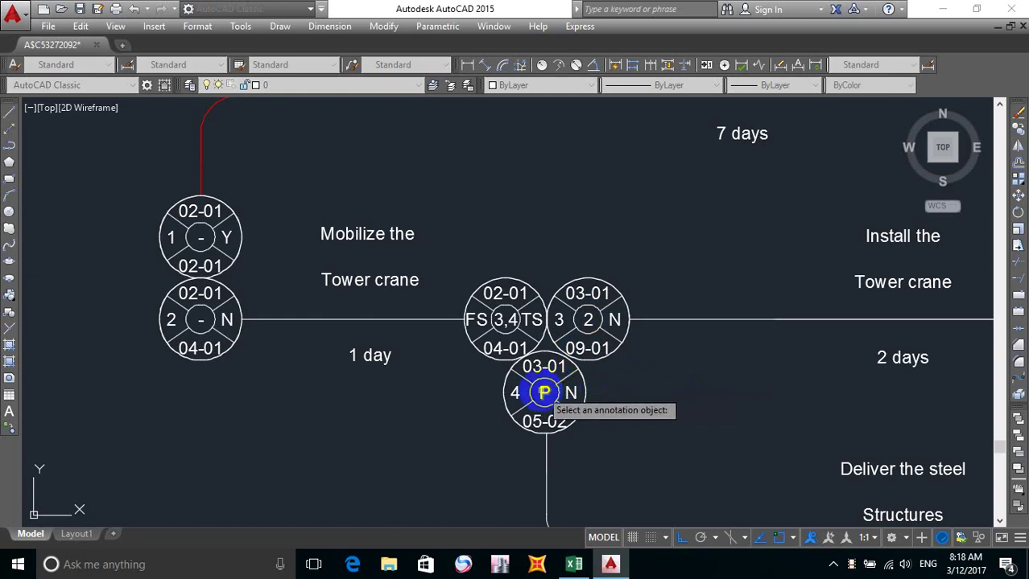
left_click(545, 392)
type("2")
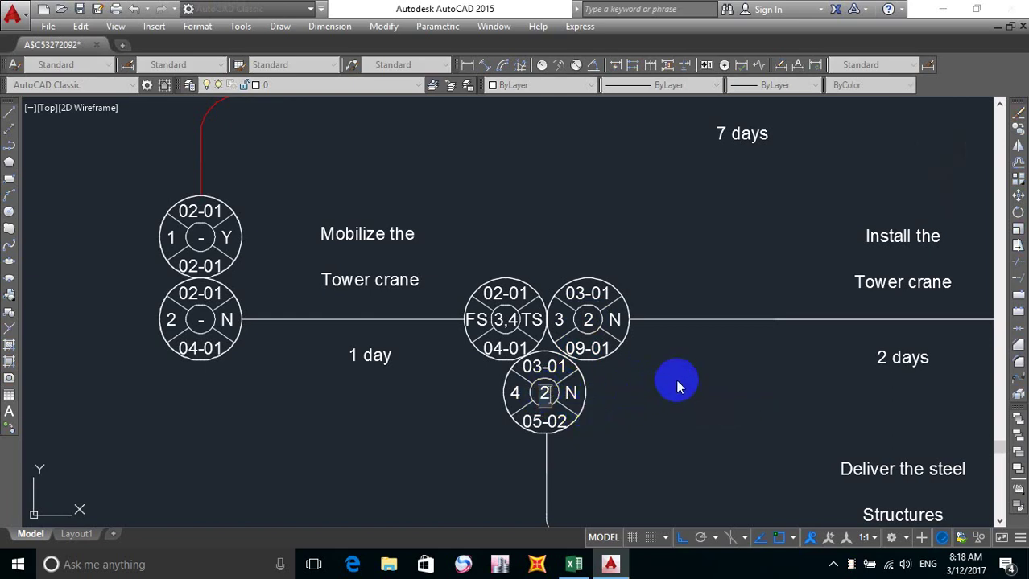
key("Return")
key("Return")
Examine the links from tasks 1, 3 and 4 to the start node of task 5, Erect the steel structures.
mouse_move(762, 414)
middle_mouse_down()
mouse_move(622, 404)
mouse_move(613, 392)
middle_mouse_up()
scroll(621, 404, "down", 2)
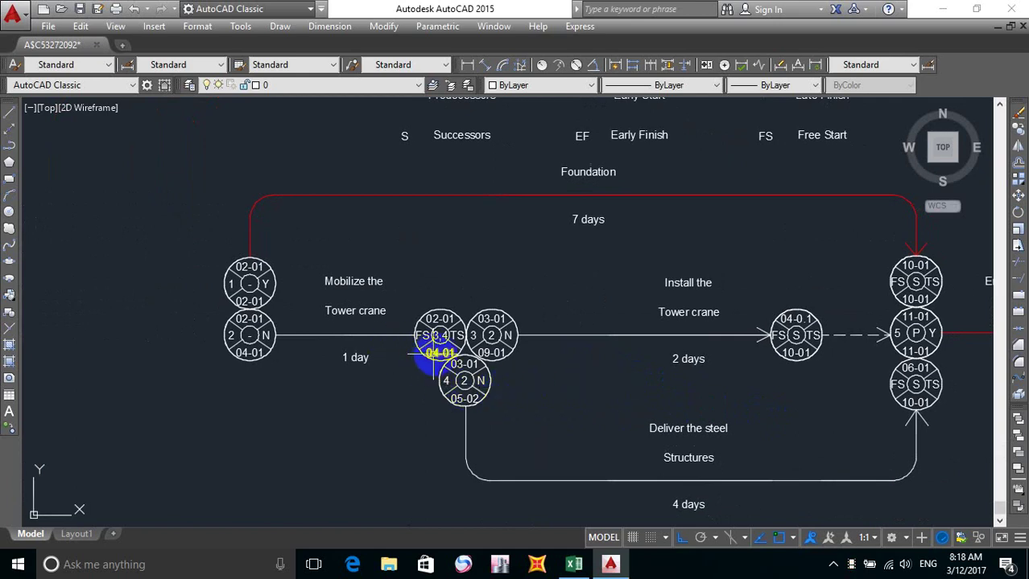
middle_click_drag(431, 355, 444, 340)
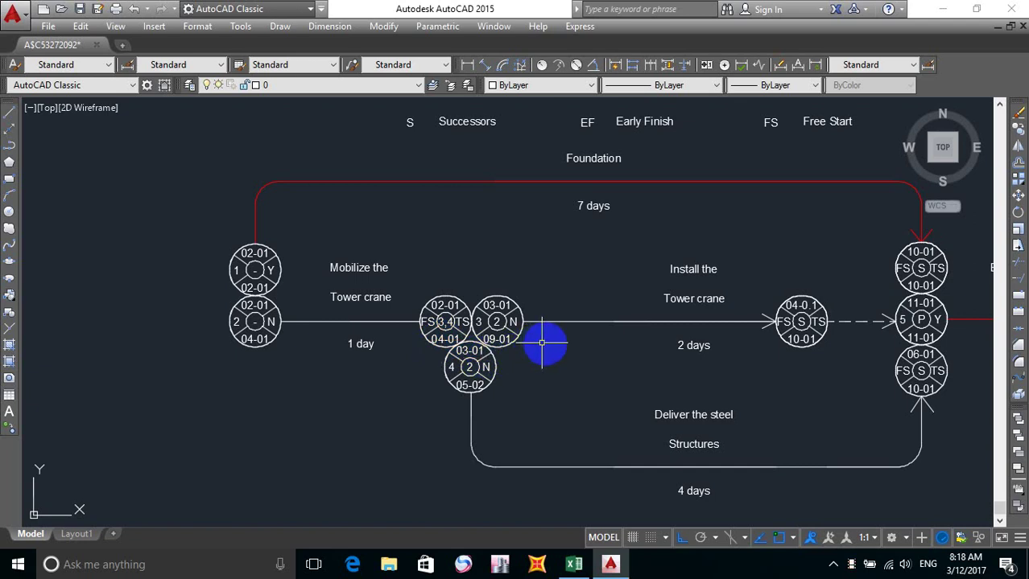
middle_click_drag(707, 352, 603, 291)
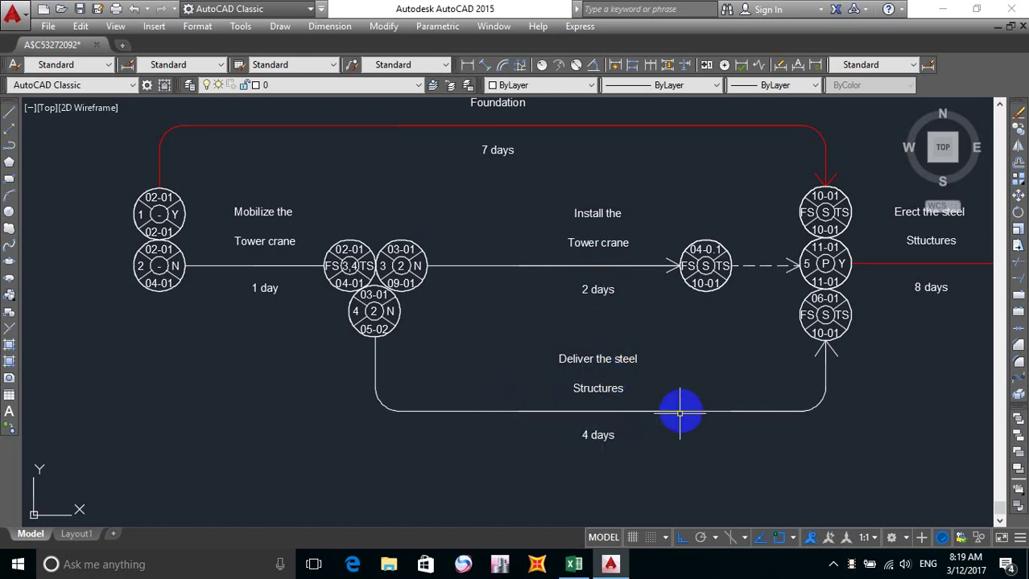
mouse_move(680, 414)
middle_mouse_down()
mouse_move(568, 404)
mouse_move(525, 430)
mouse_move(563, 409)
mouse_move(680, 400)
middle_mouse_up()
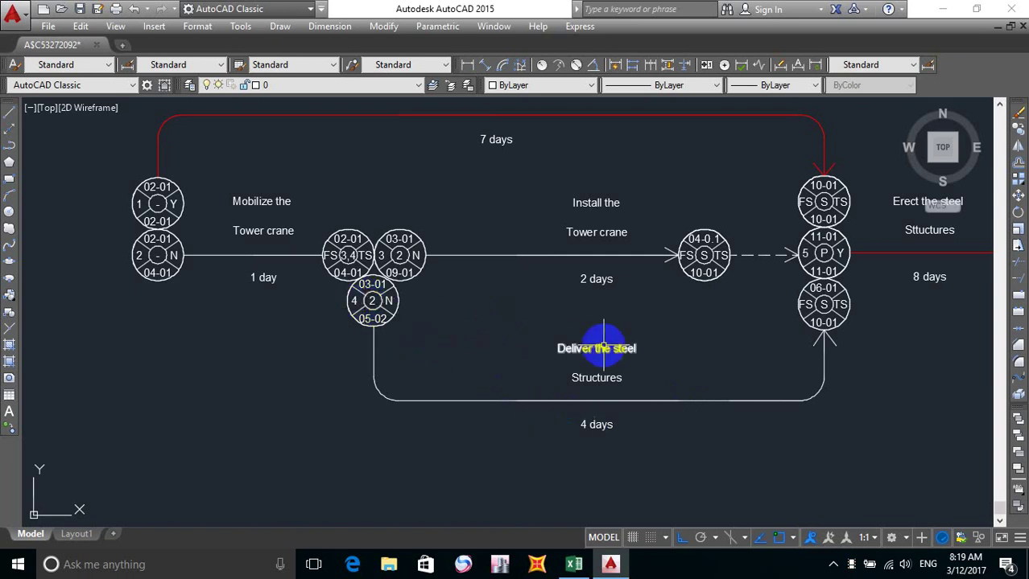
middle_click_drag(599, 347, 503, 347)
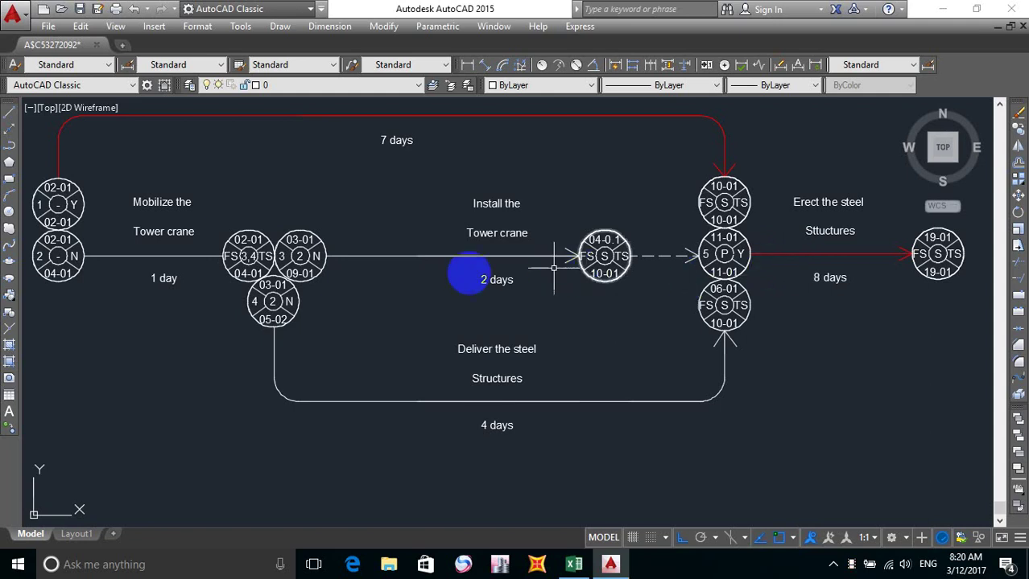
mouse_move(509, 313)
middle_mouse_down()
mouse_move(485, 256)
mouse_move(479, 264)
middle_mouse_up()
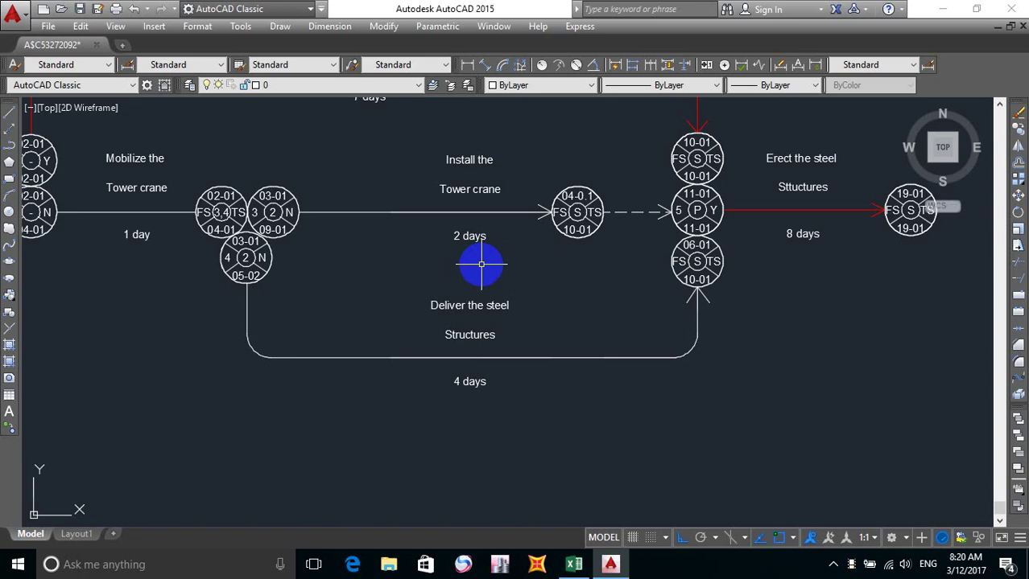
mouse_move(481, 264)
middle_mouse_down()
mouse_move(417, 288)
mouse_move(510, 304)
mouse_move(545, 338)
middle_mouse_up()
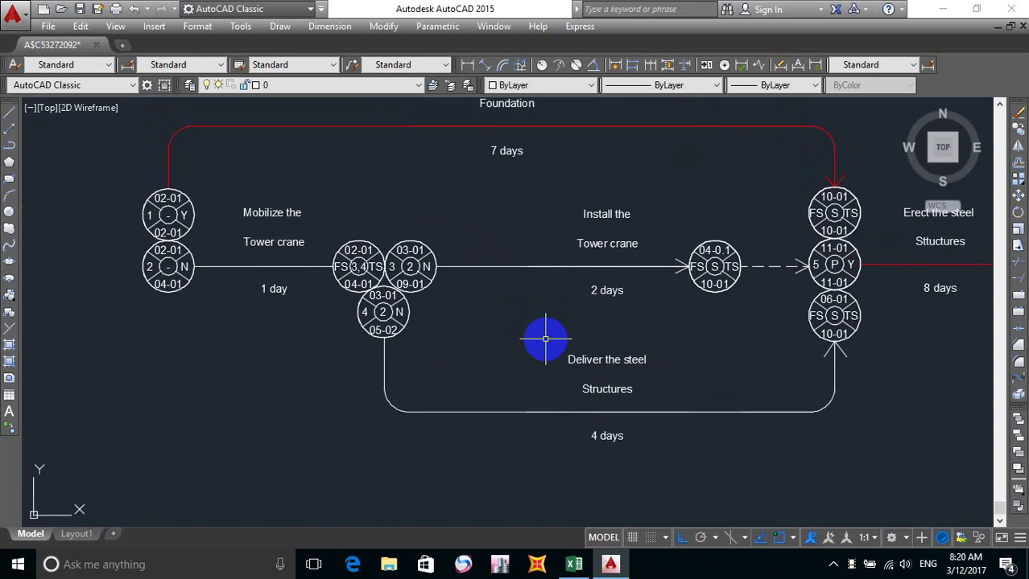
Replace the S text in the end node of task 3, Install the Tower crane, with 5.
middle_click_drag(519, 306, 507, 313)
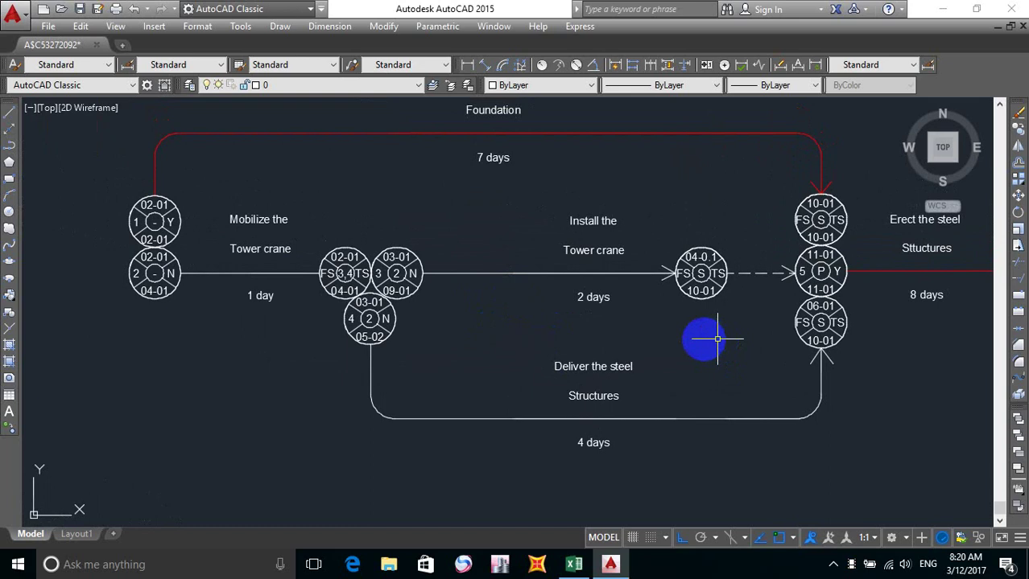
middle_click_drag(505, 324, 457, 279)
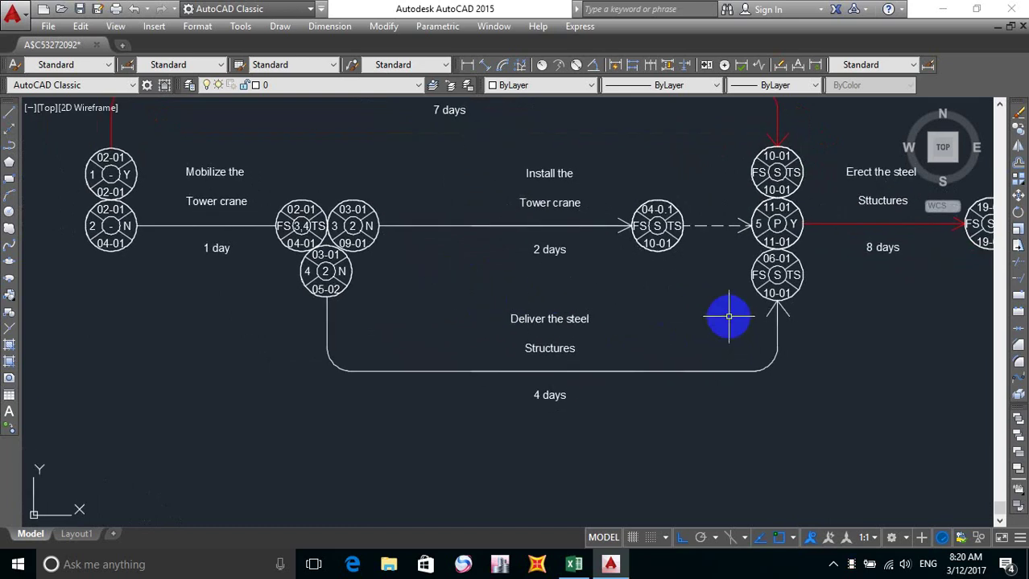
middle_click_drag(727, 315, 673, 339)
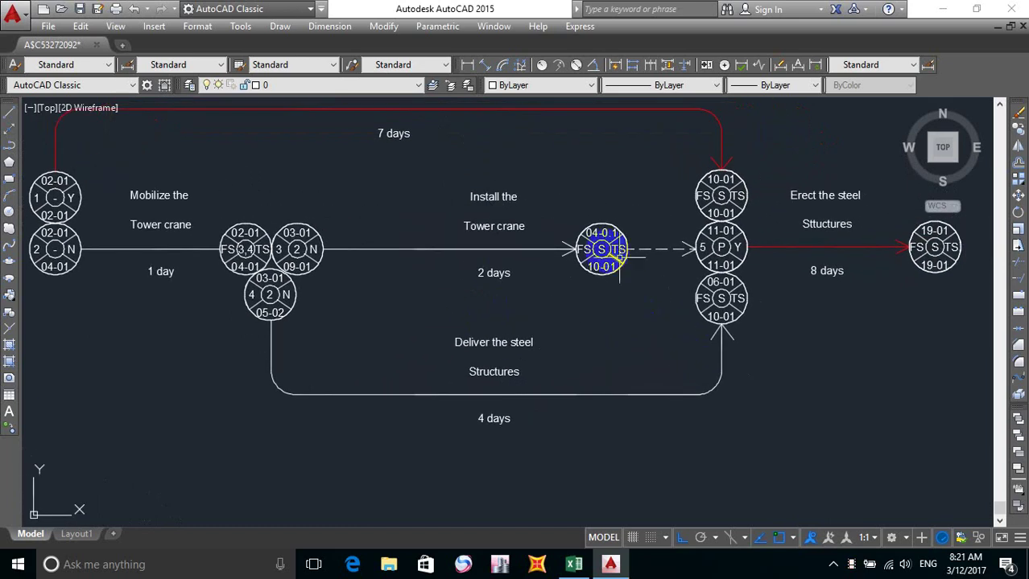
scroll(600, 249, "up", 2)
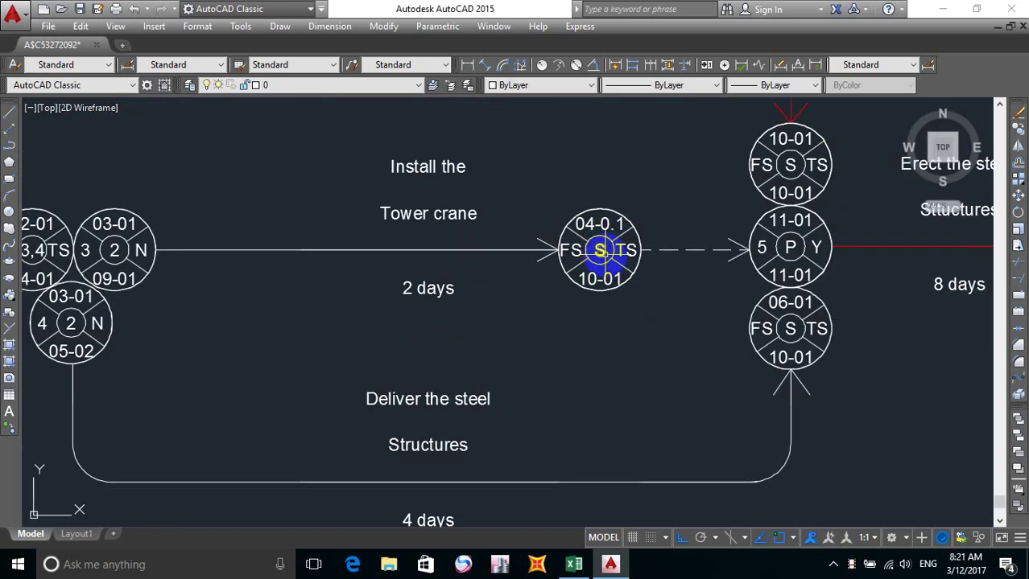
left_click(599, 250)
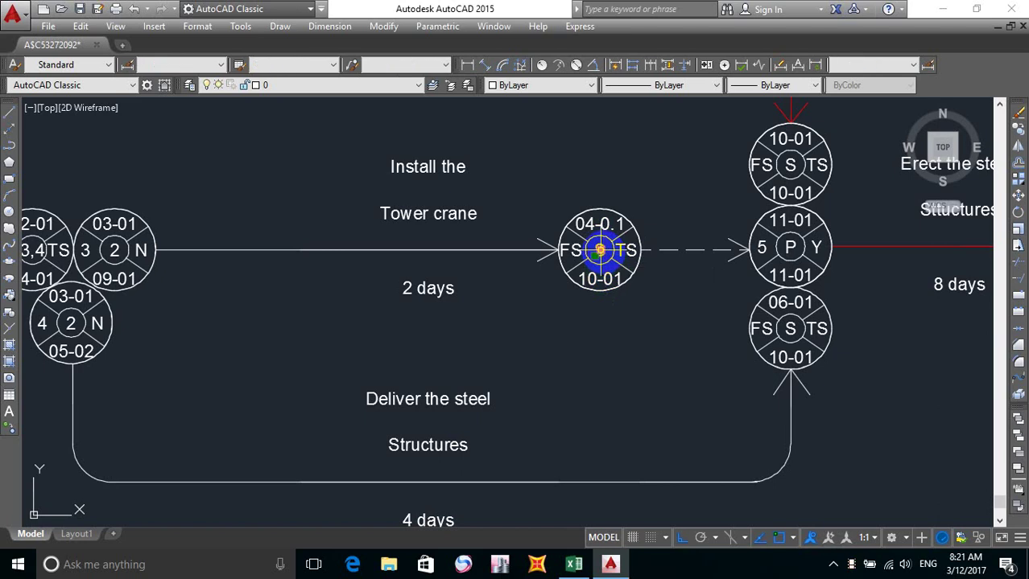
type("5")
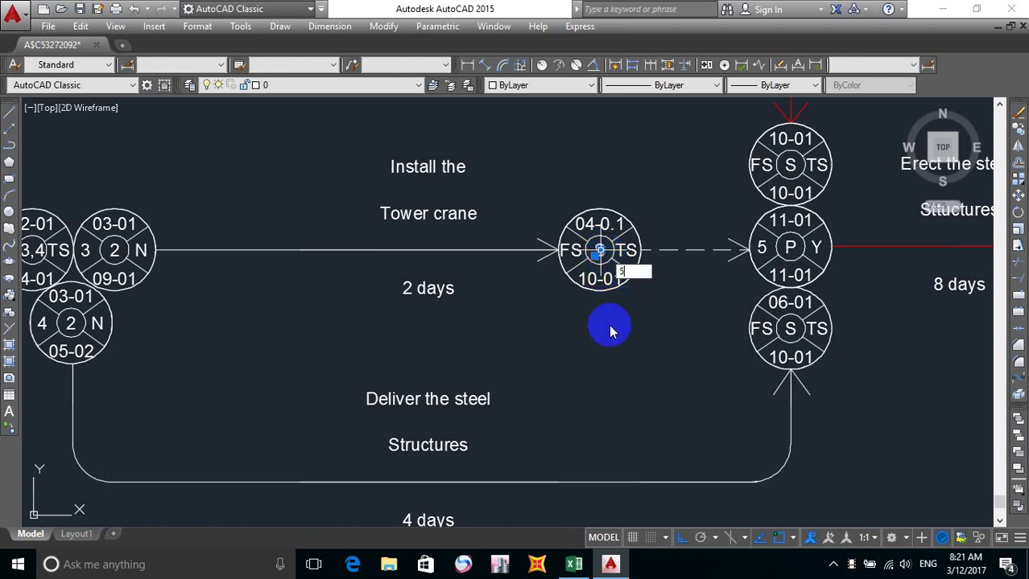
key("Return")
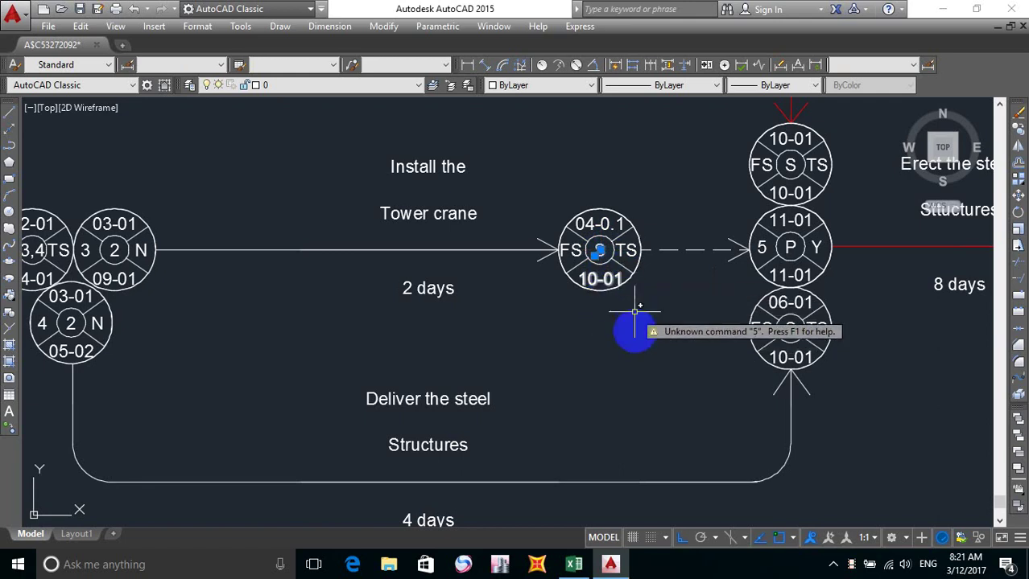
left_click(601, 256)
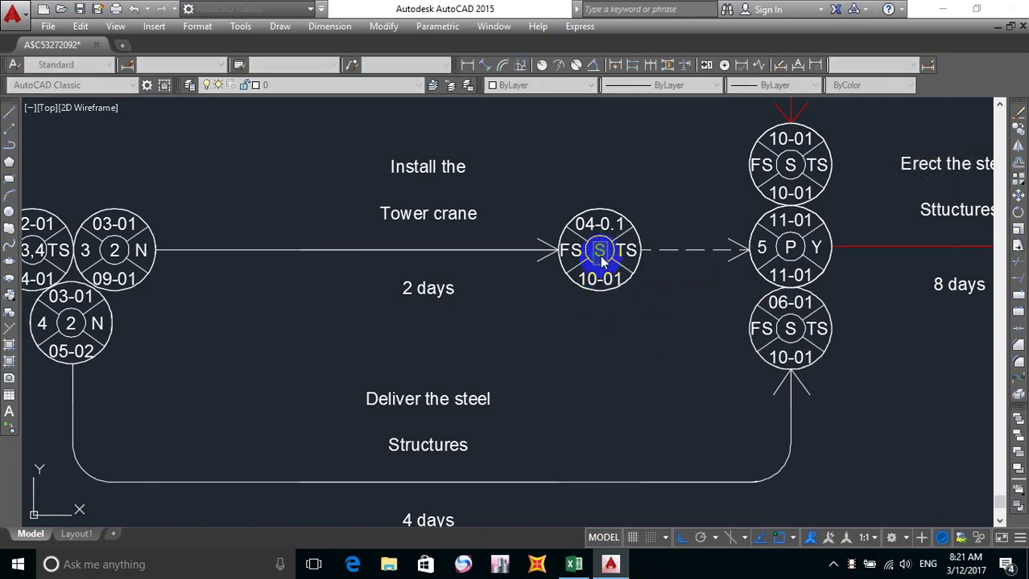
type("5")
left_click(619, 332)
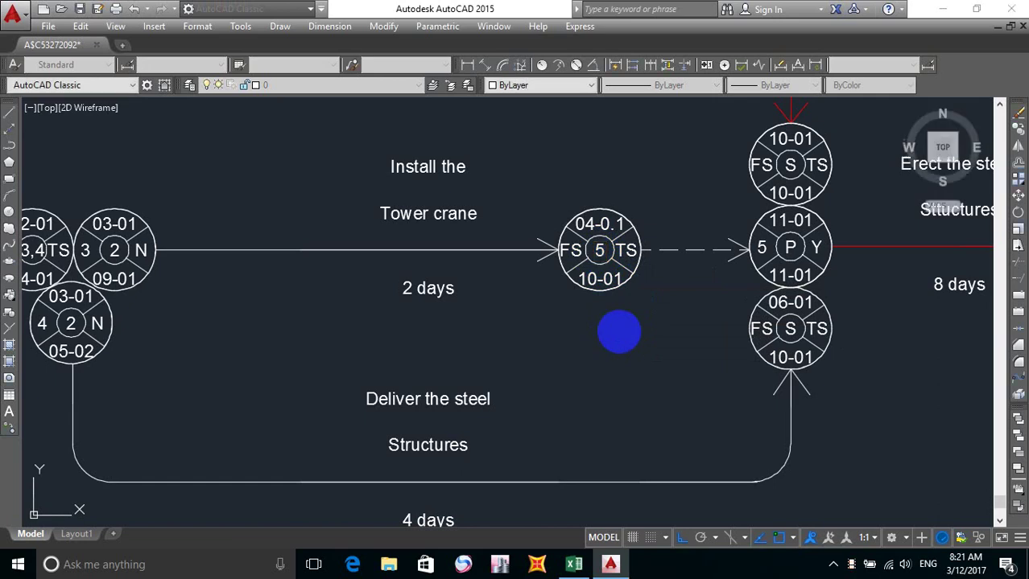
Replace the P text in the start node of task 5, Erect the steel structures, with 1,3,4.
middle_click_drag(643, 345, 584, 345)
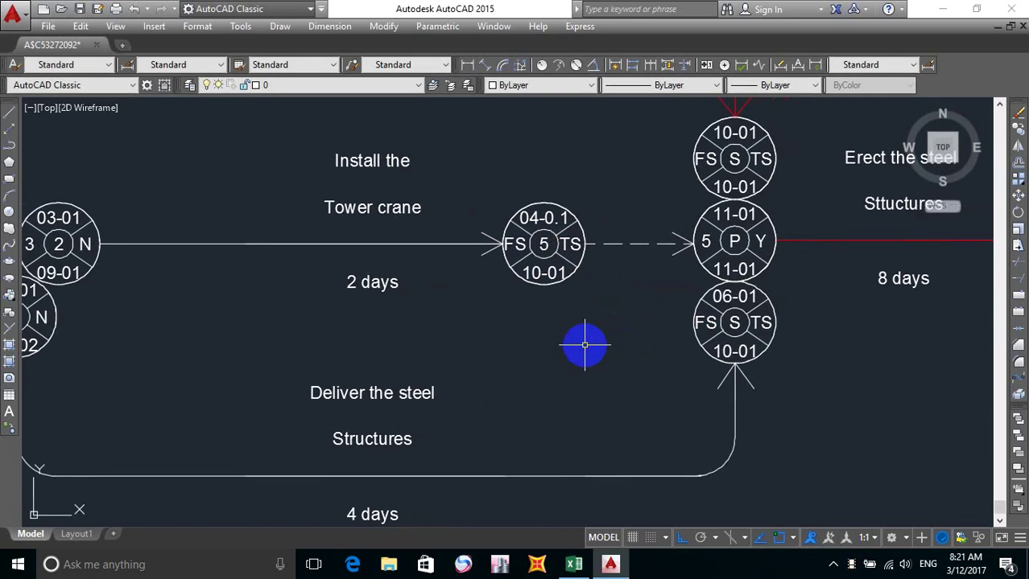
left_click(734, 240)
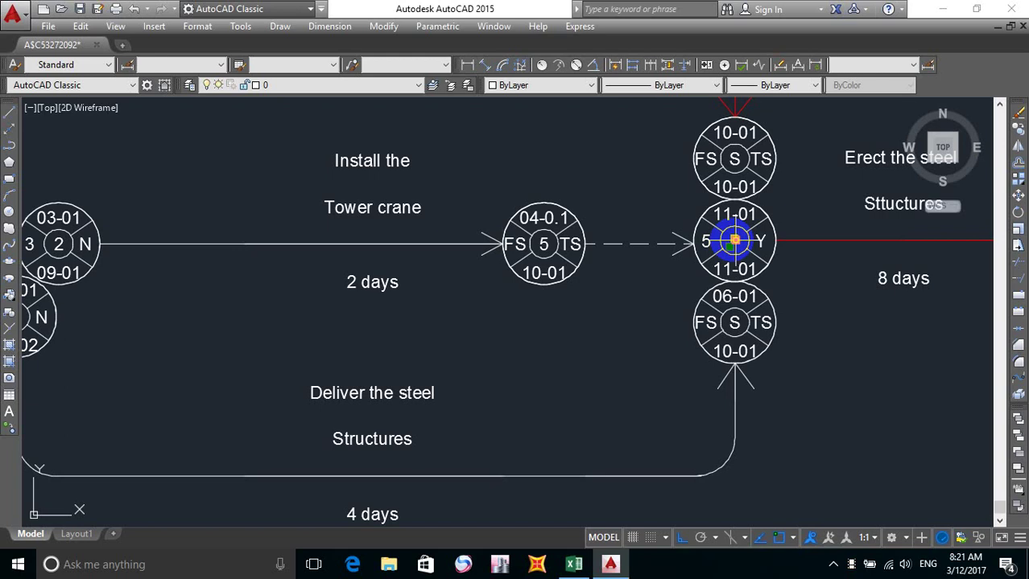
key("Escape")
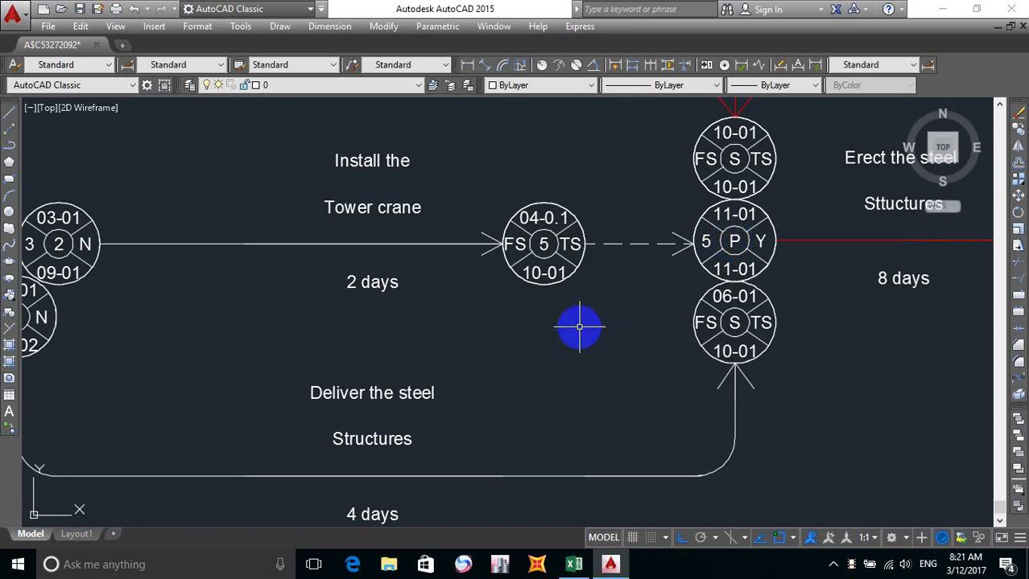
mouse_move(716, 268)
middle_mouse_down()
mouse_move(700, 271)
mouse_move(737, 286)
mouse_move(729, 291)
middle_mouse_up()
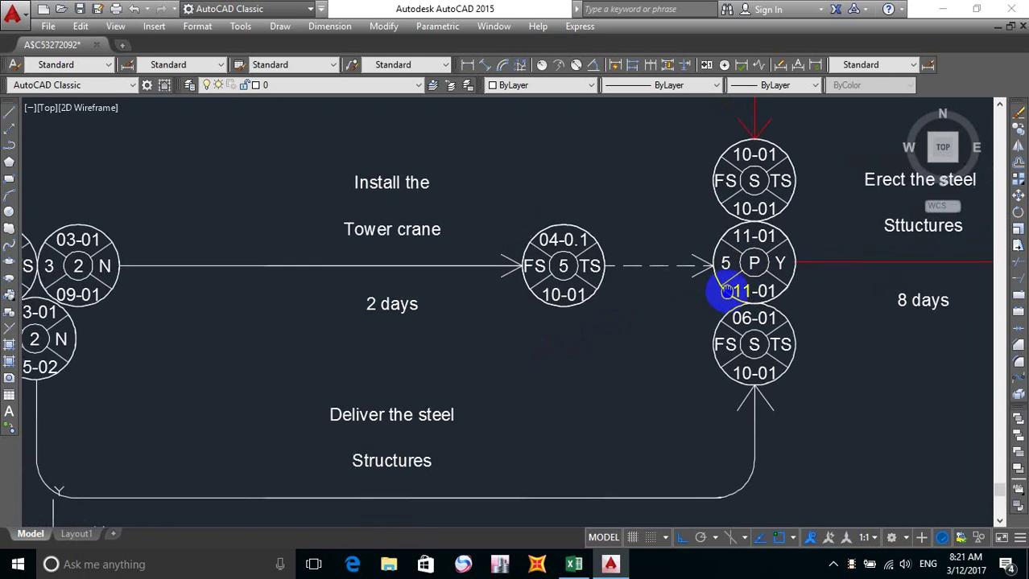
left_click(755, 262)
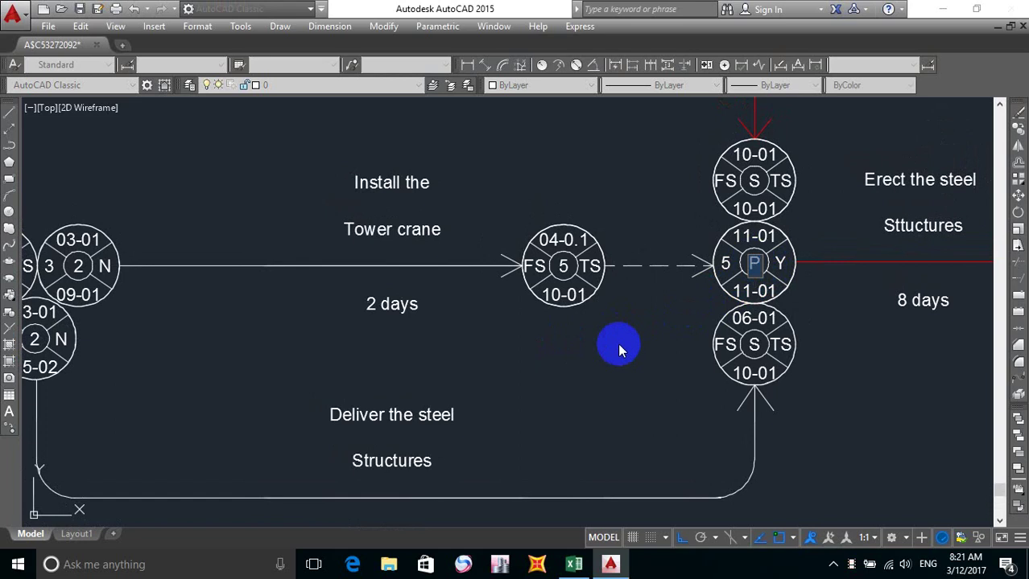
scroll(619, 346, "down", 1)
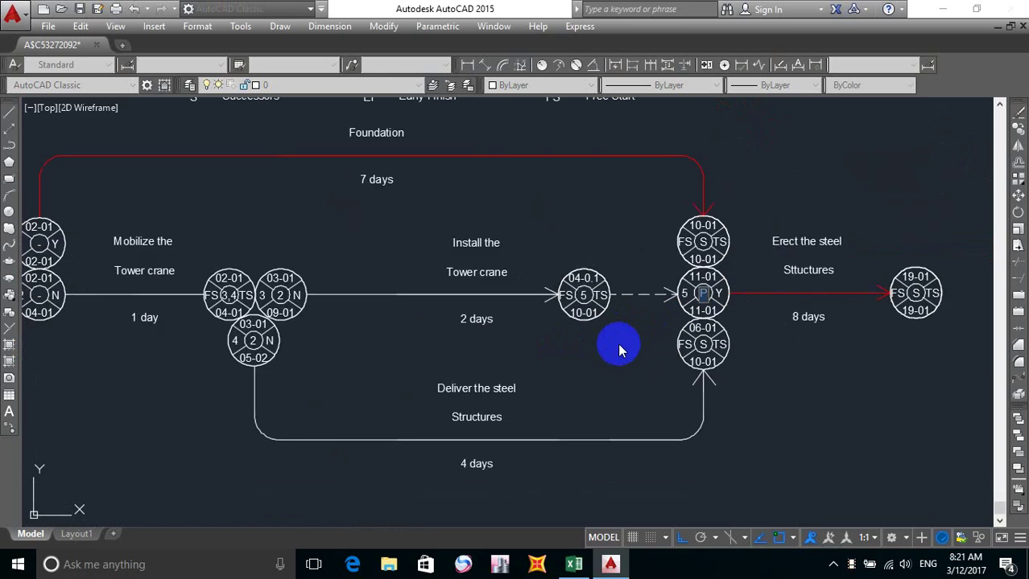
middle_click_drag(592, 374, 653, 370)
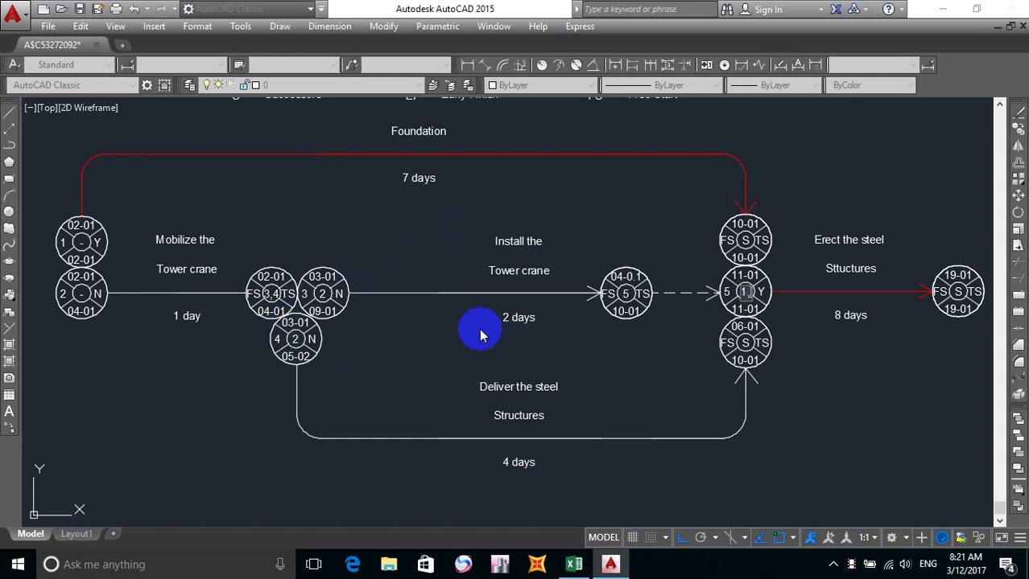
type(",3,4")
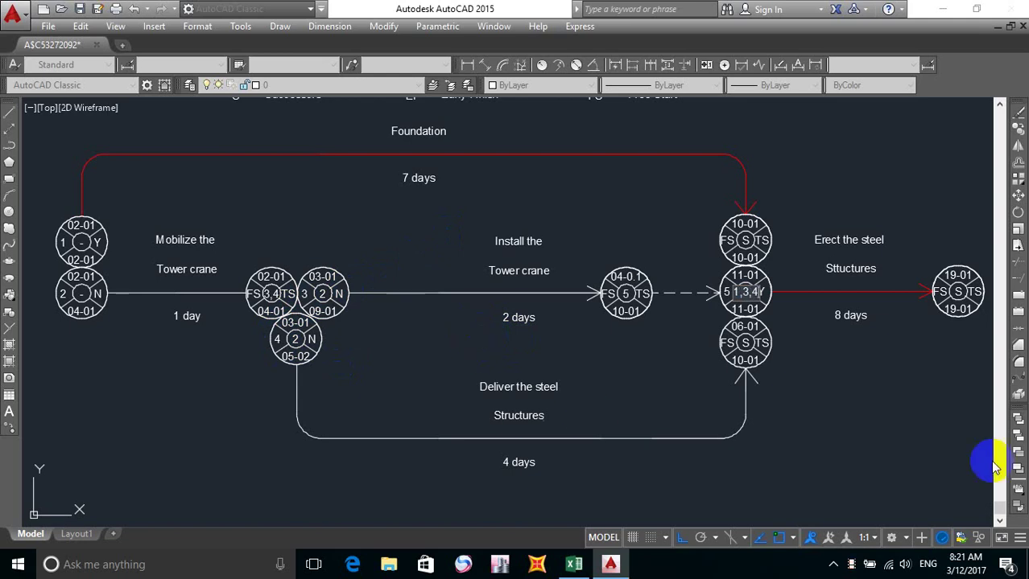
left_click(863, 388)
Open the 1,3,4 predecessor text in the start node of task 5 for editing.
middle_click_drag(854, 379, 822, 368)
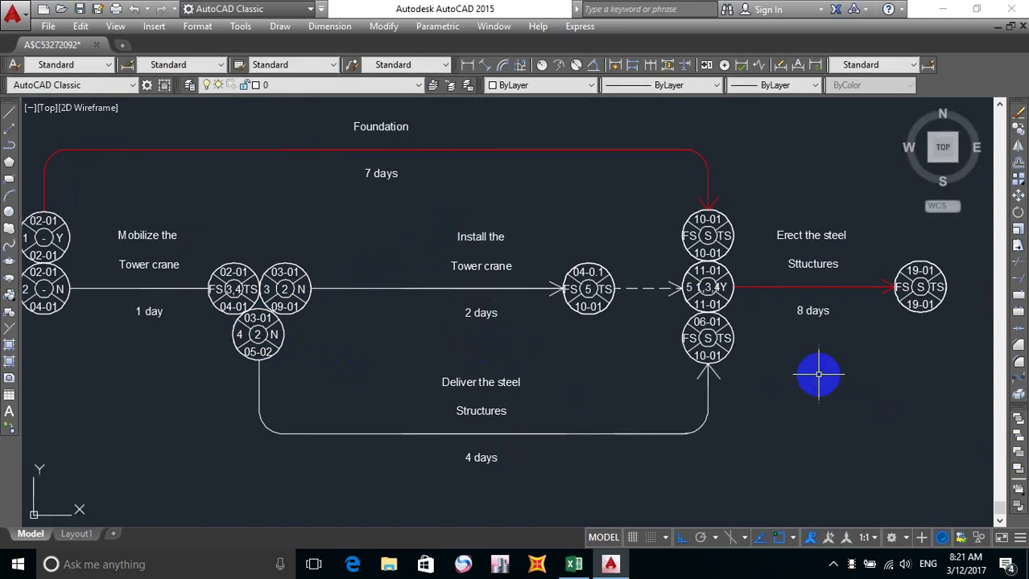
scroll(695, 283, "up", 4)
scroll(712, 317, "up", 2)
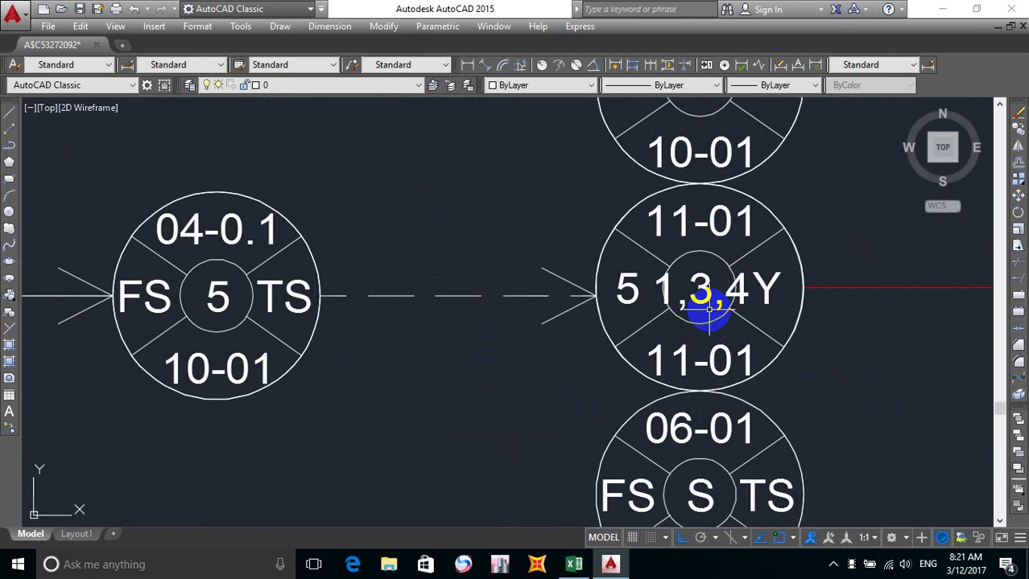
scroll(730, 328, "down", 2)
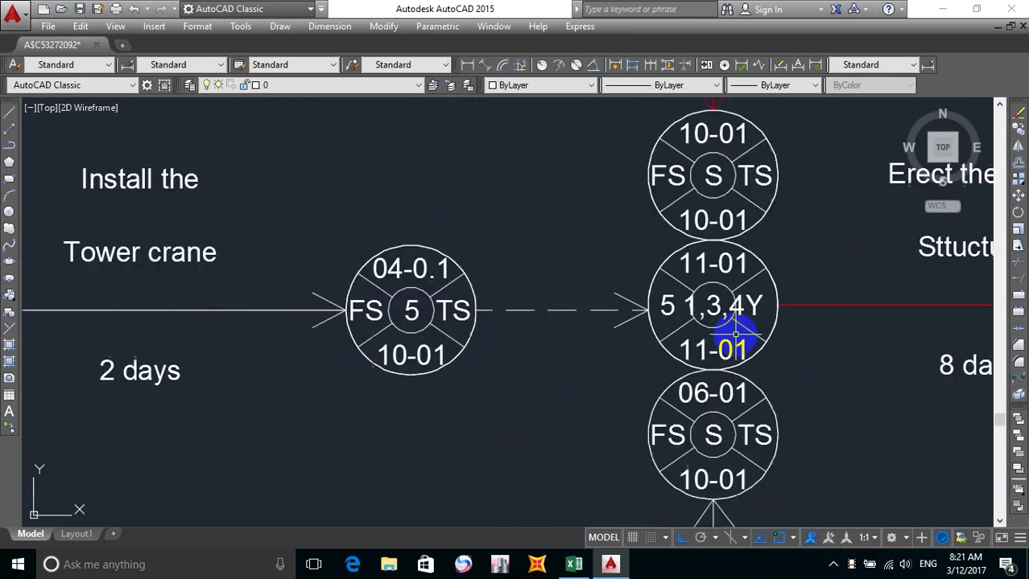
mouse_move(879, 395)
middle_mouse_down()
mouse_move(799, 380)
mouse_move(620, 376)
middle_mouse_up()
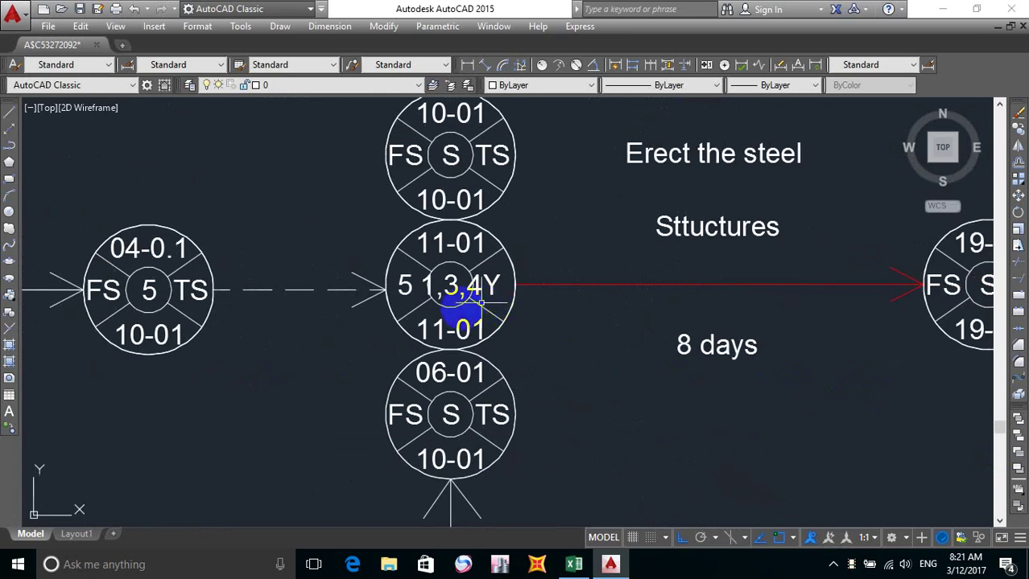
middle_click_drag(459, 294, 557, 339)
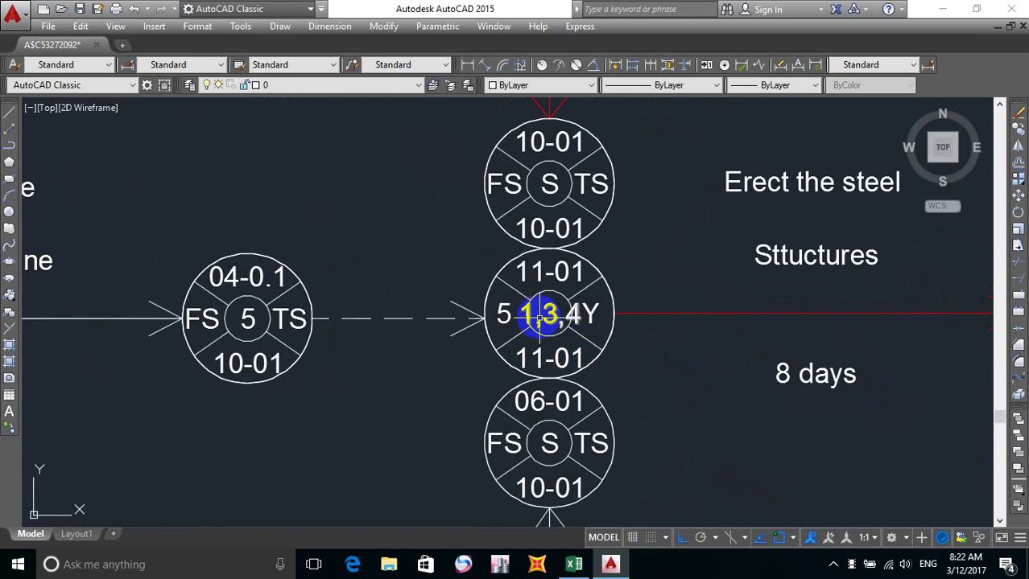
left_click(550, 314)
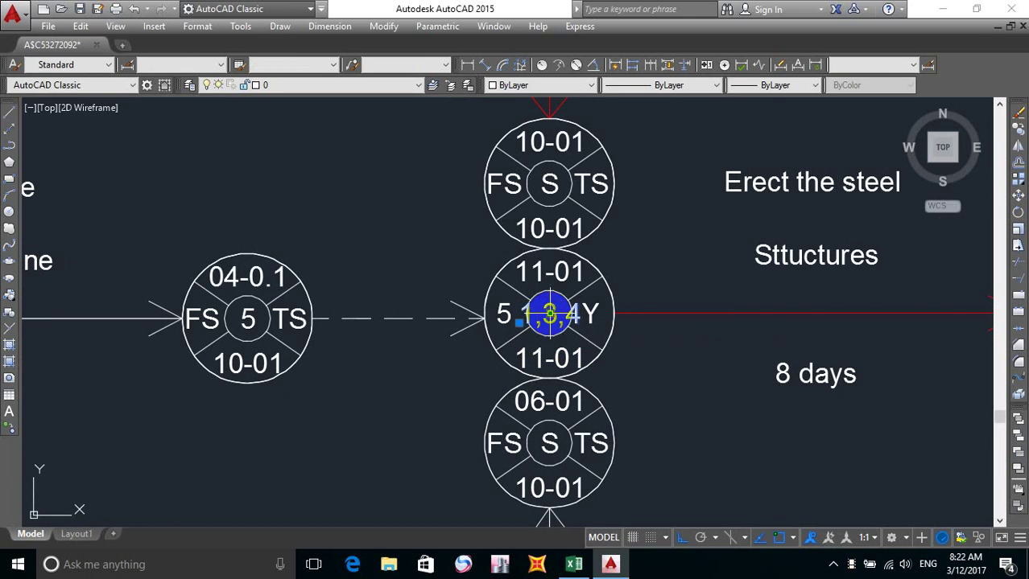
left_click(533, 317)
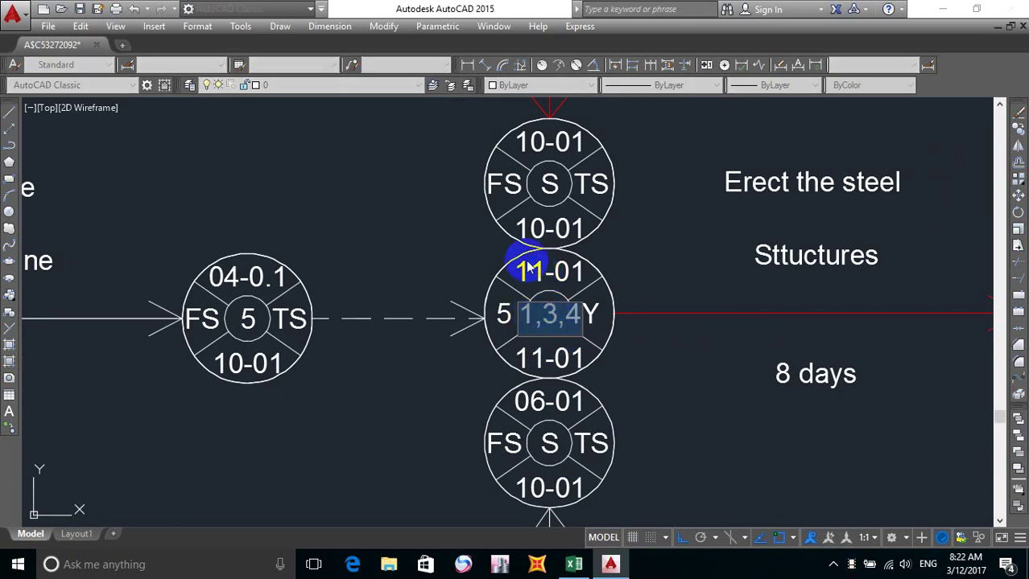
left_click(517, 65)
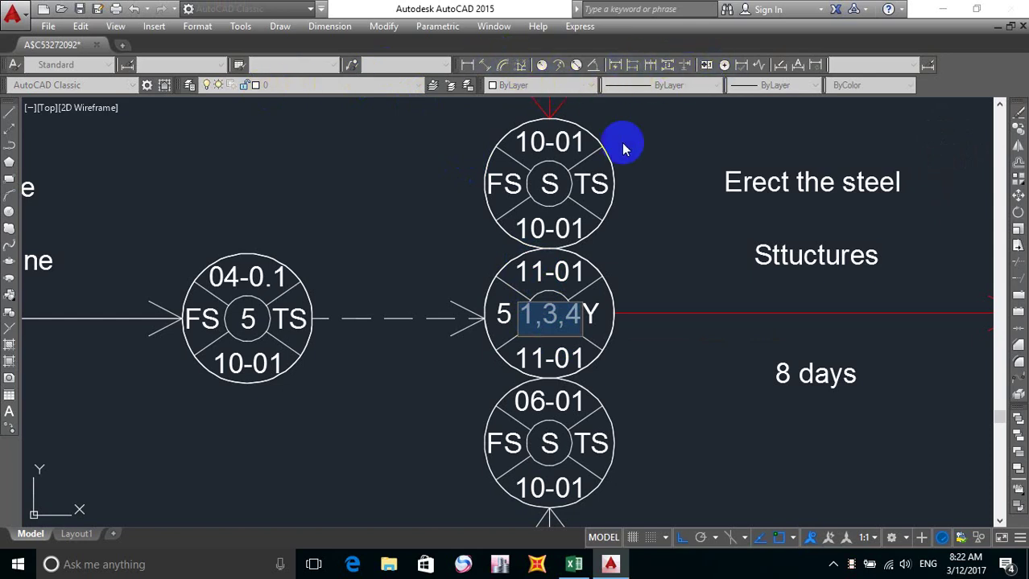
left_click(552, 320)
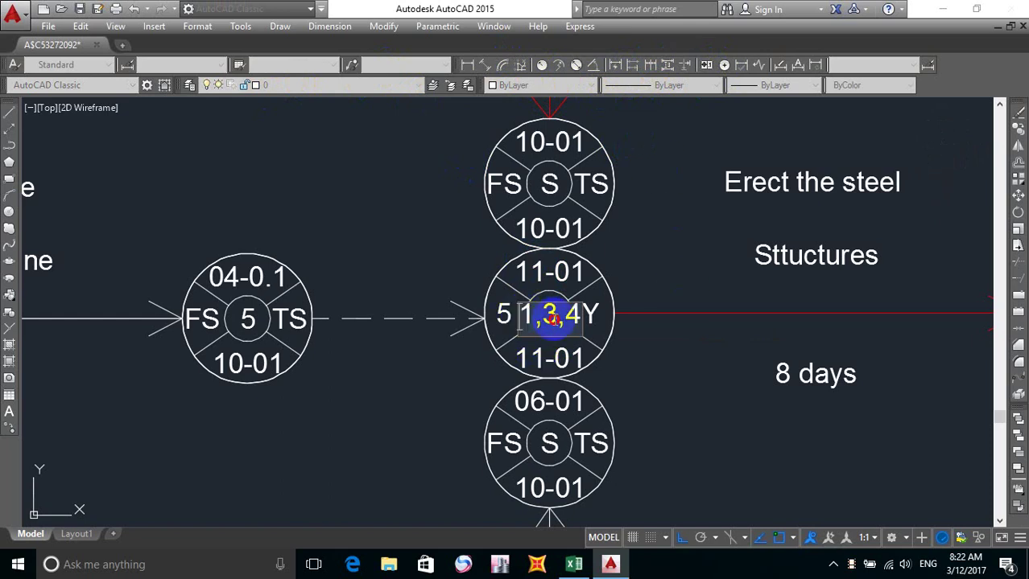
Open the 1,3,4 predecessors text in the start node of activity 5 for editing.
double_click(552, 318)
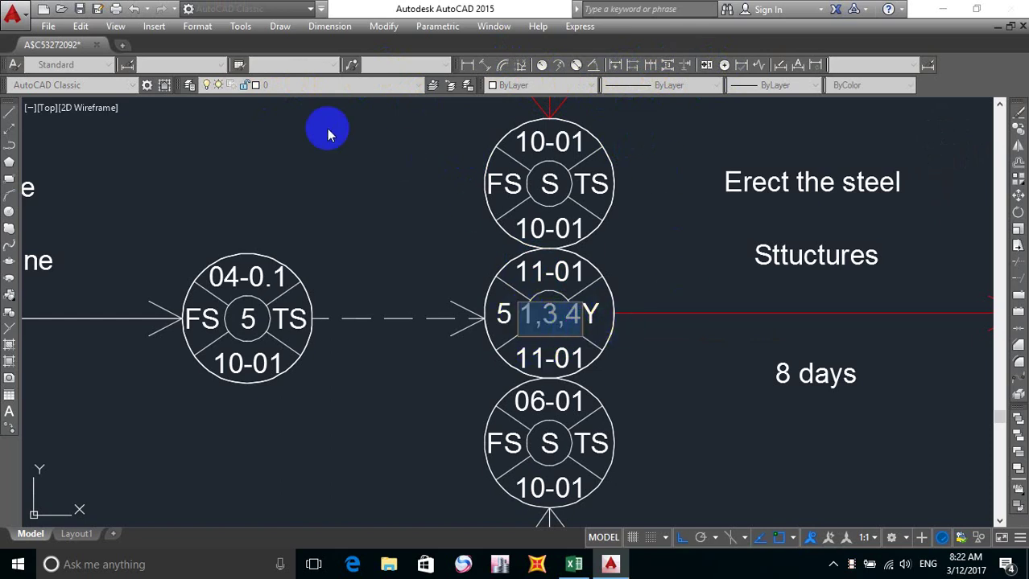
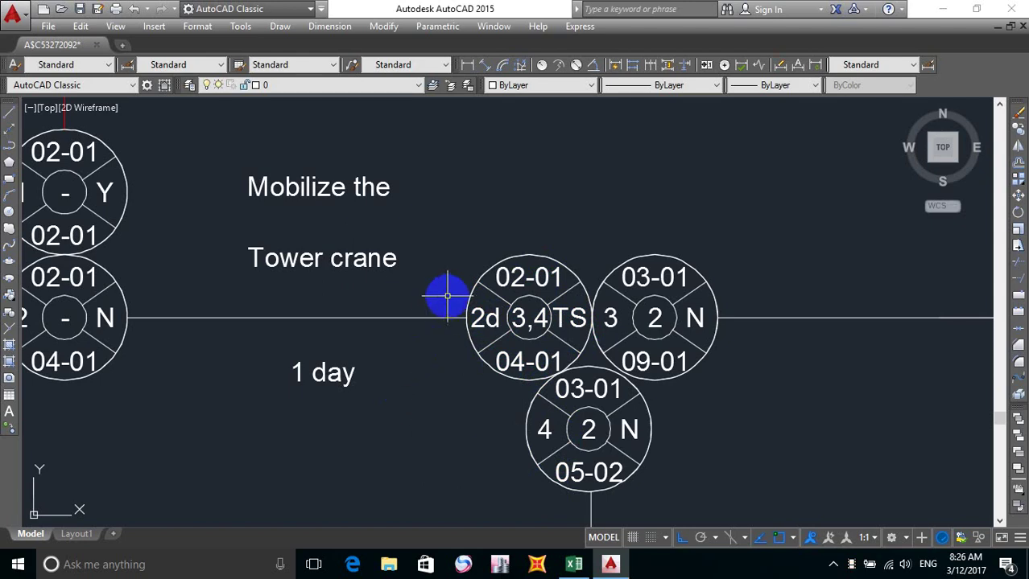
Set the FS text to 0d and the TS text to 2d in the finish node of Mobilize the Tower crane.
mouse_move(414, 369)
middle_mouse_down()
mouse_move(527, 324)
mouse_move(520, 299)
middle_mouse_up()
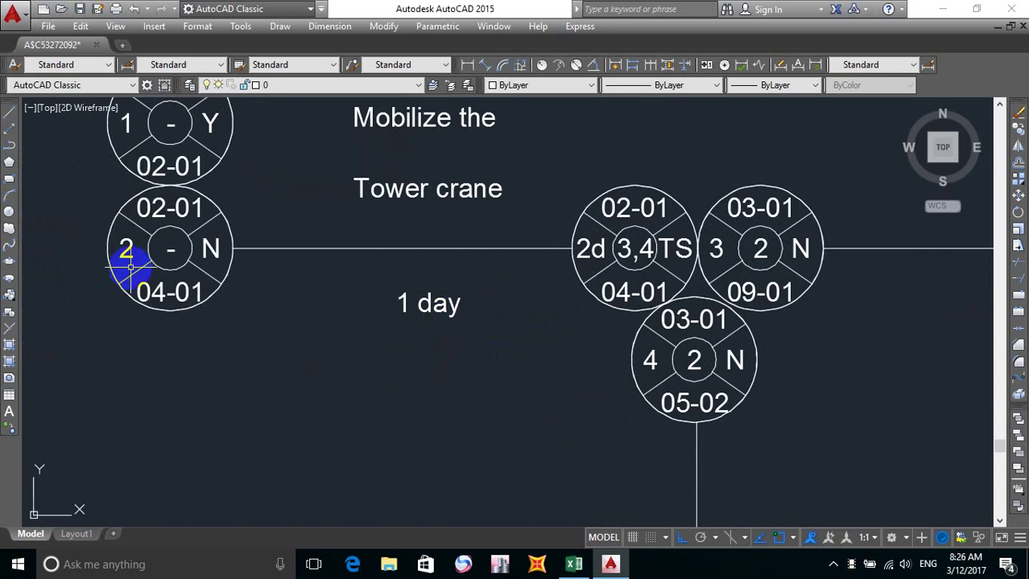
mouse_move(171, 278)
middle_mouse_down()
mouse_move(182, 299)
mouse_move(139, 288)
middle_mouse_up()
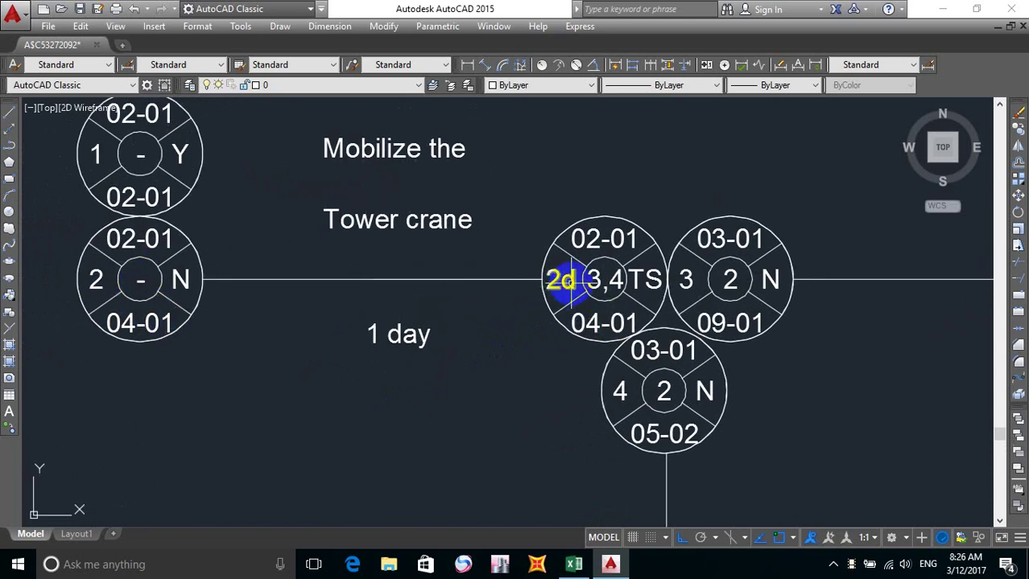
double_click(563, 282)
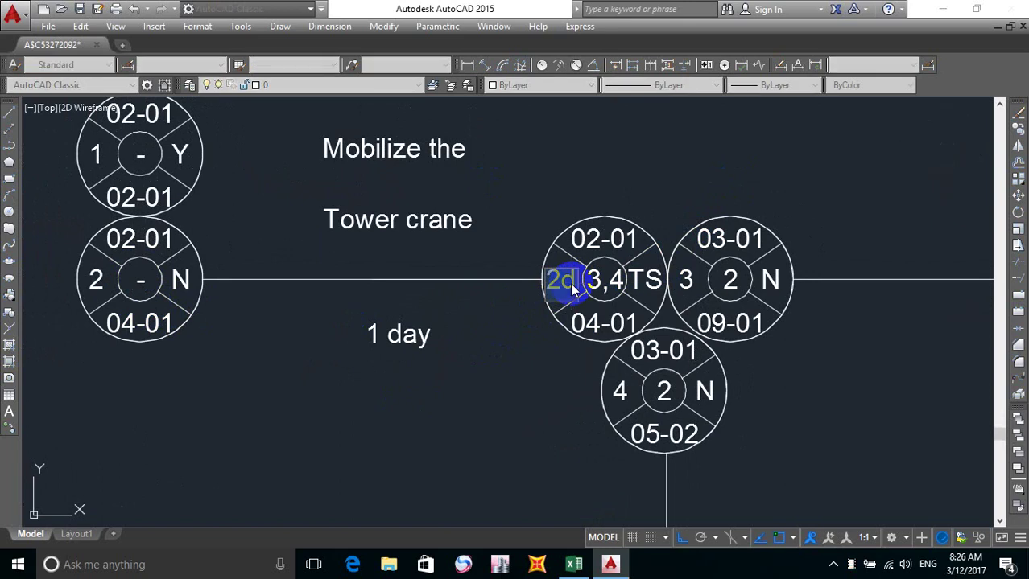
type("0d")
left_click(648, 279)
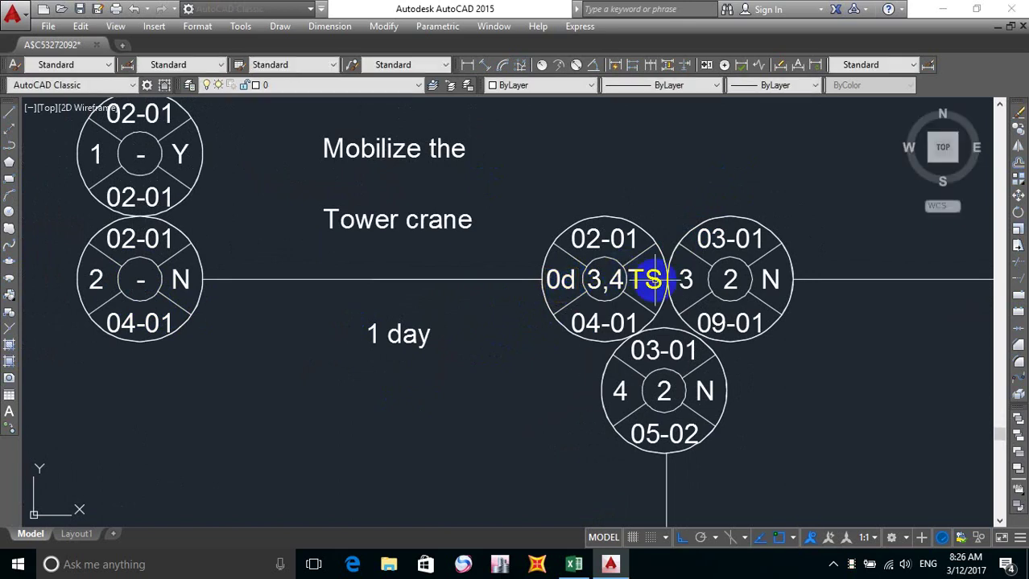
double_click(653, 279)
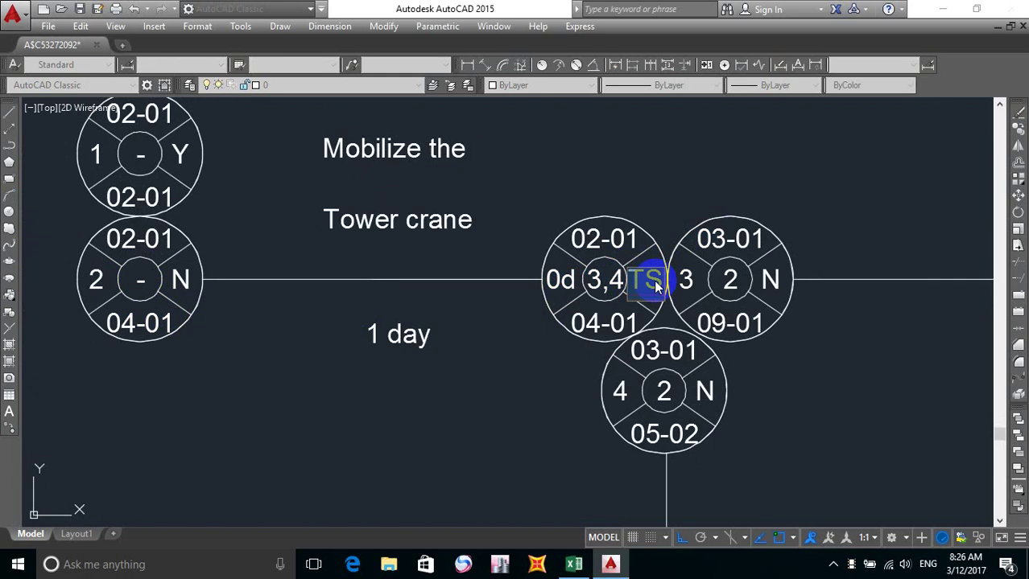
left_click(463, 399)
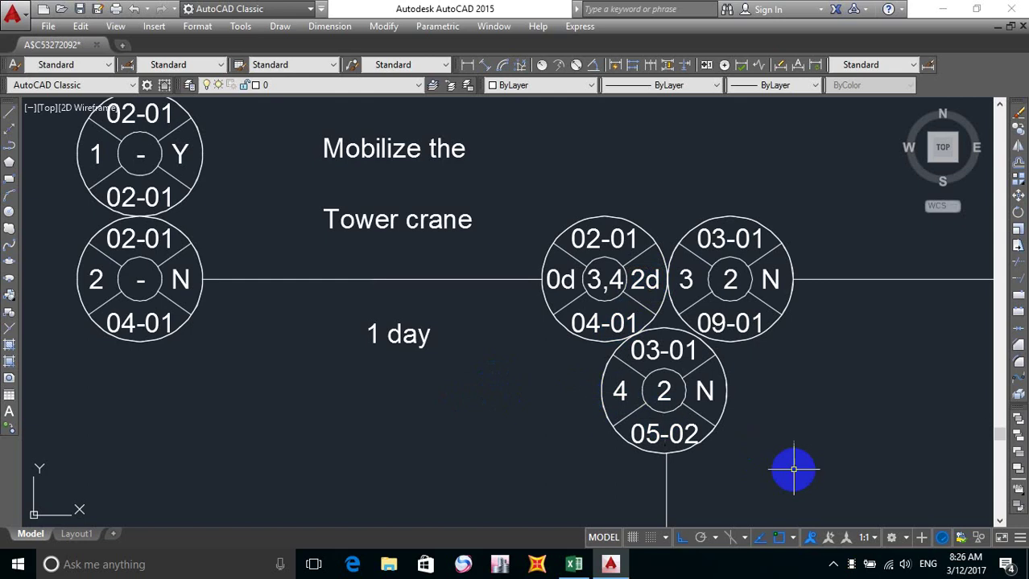
Review the rest of the network's nodes, including the 1,3,4 predecessors text in the start node of activity 5.
mouse_move(744, 395)
middle_mouse_down()
mouse_move(597, 383)
mouse_move(574, 344)
middle_mouse_up()
scroll(655, 391, "down", 3)
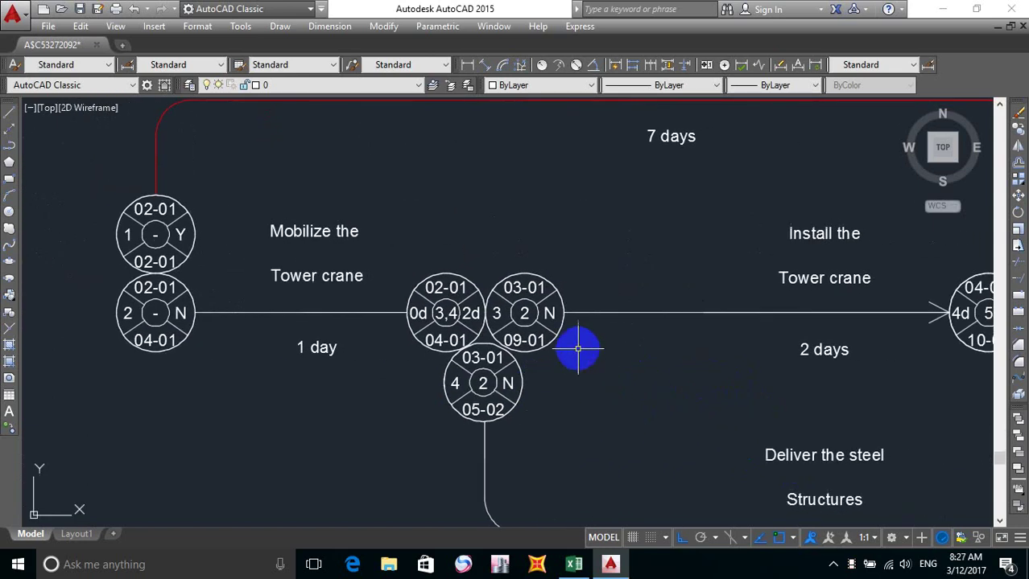
scroll(574, 344, "down", 2)
mouse_move(791, 394)
middle_mouse_down()
mouse_move(744, 366)
mouse_move(317, 363)
middle_mouse_up()
scroll(436, 315, "up", 2)
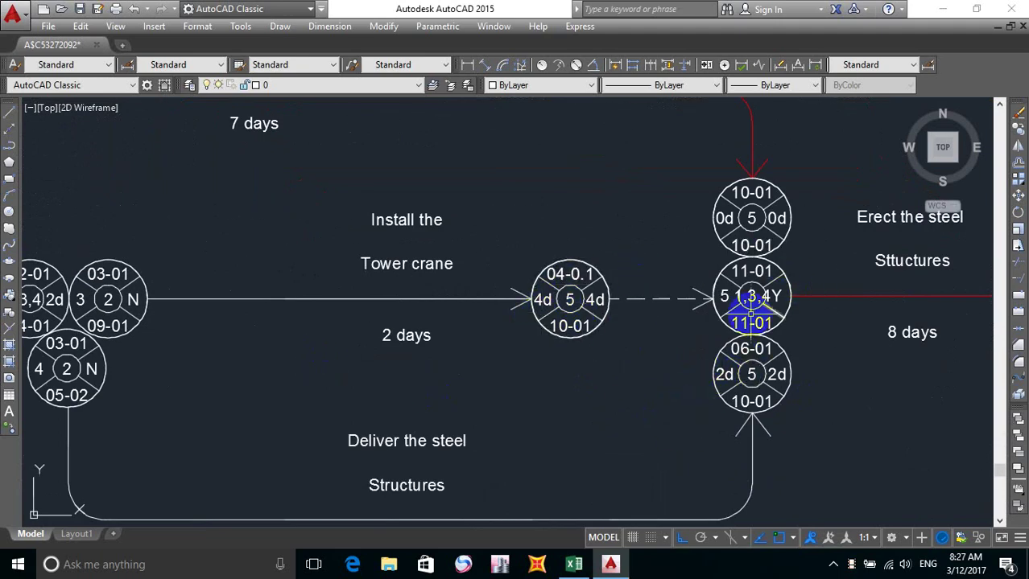
scroll(751, 299, "up", 2)
double_click(751, 299)
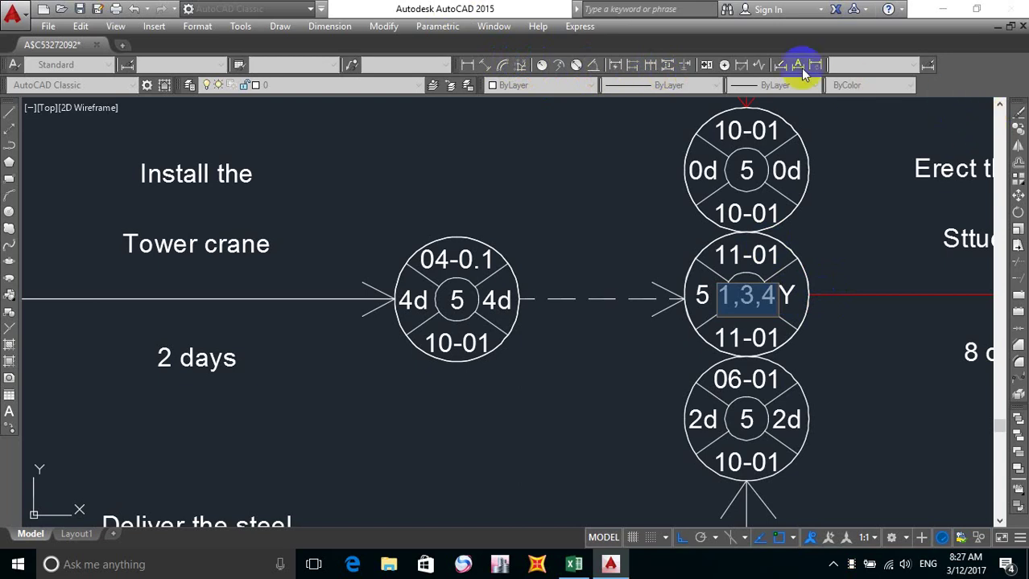
left_click(660, 375)
mouse_move(759, 315)
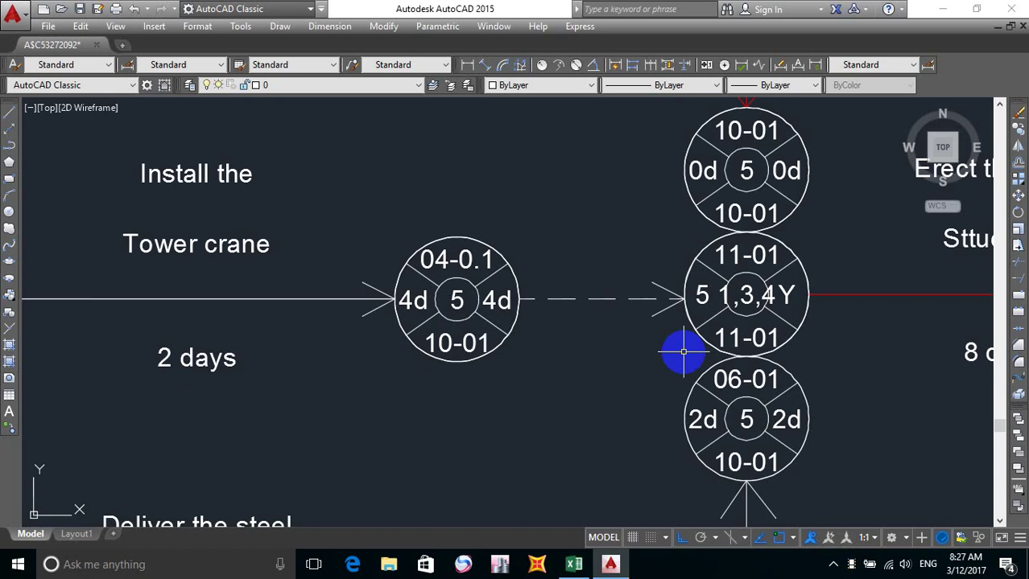
mouse_move(700, 292)
middle_mouse_down()
mouse_move(725, 299)
mouse_move(665, 311)
middle_mouse_up()
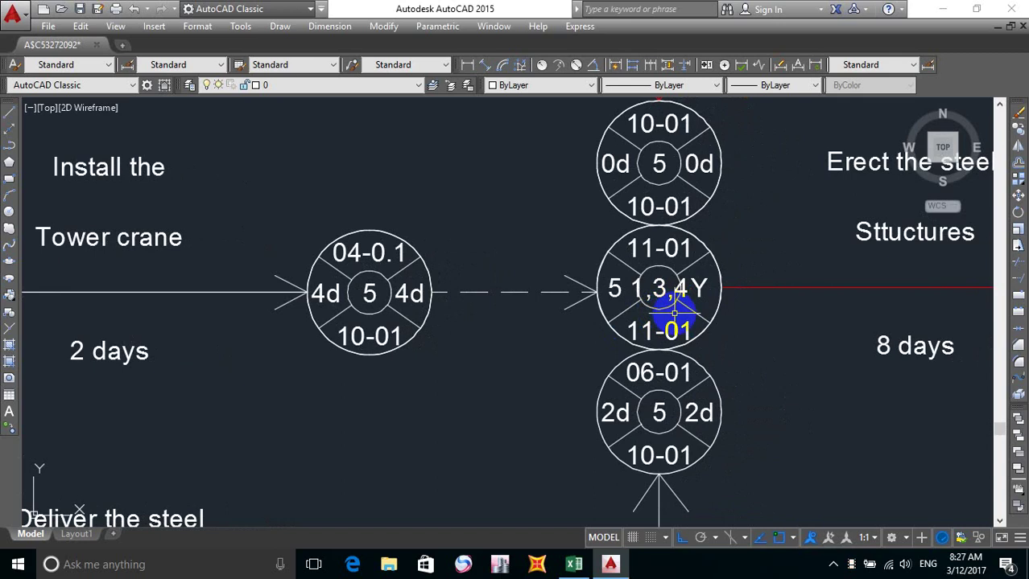
scroll(487, 264, "down", 4)
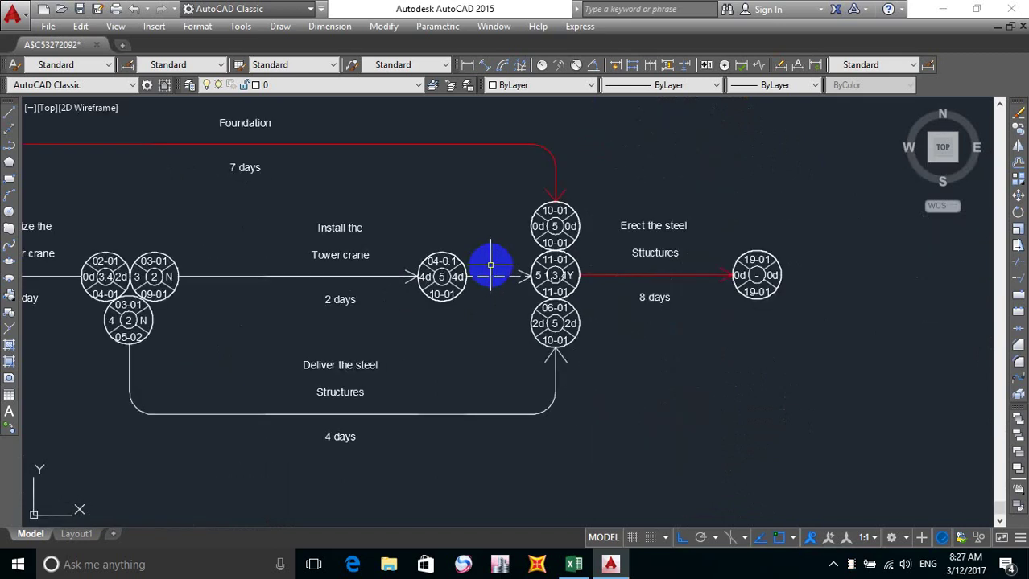
mouse_move(379, 294)
middle_mouse_down()
mouse_move(552, 367)
mouse_move(533, 361)
middle_mouse_up()
scroll(483, 322, "down", 3)
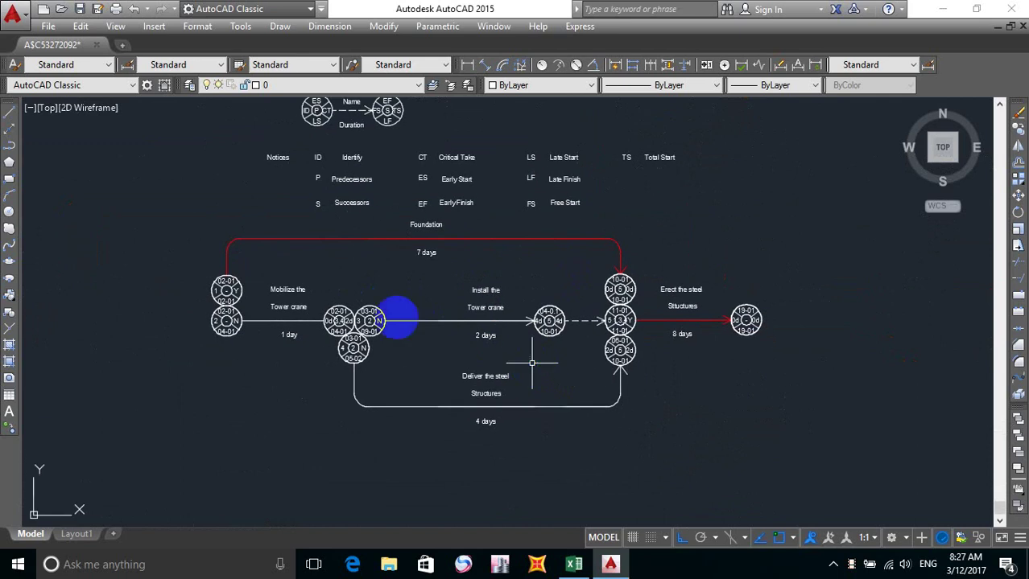
left_click(325, 360)
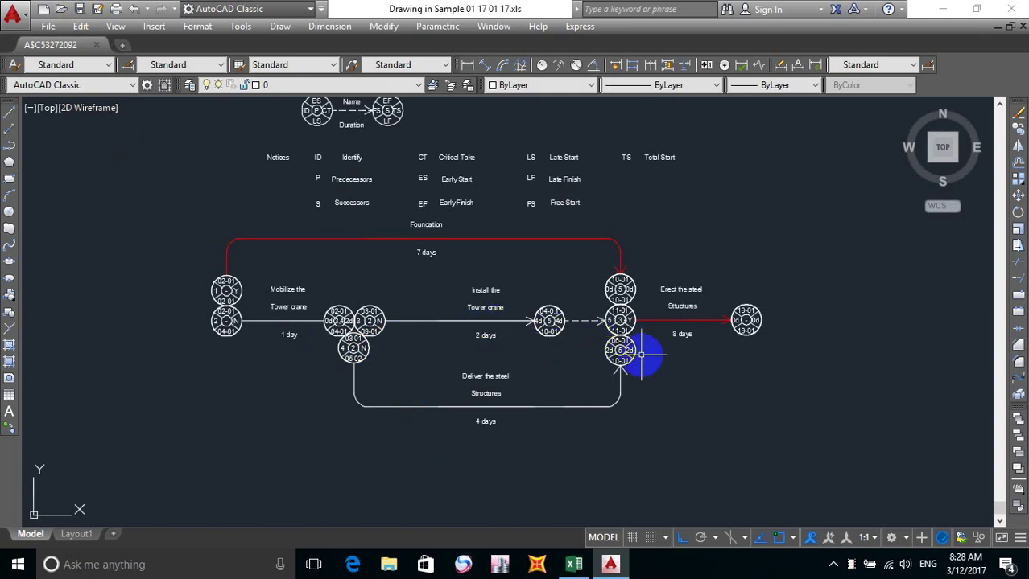
Compare the dates in the nodes around activity 5 with the calendar on Excel's Solution sheet, and return to the AutoCAD drawing.
scroll(638, 348, "up", 6)
middle_click_drag(554, 326, 594, 366)
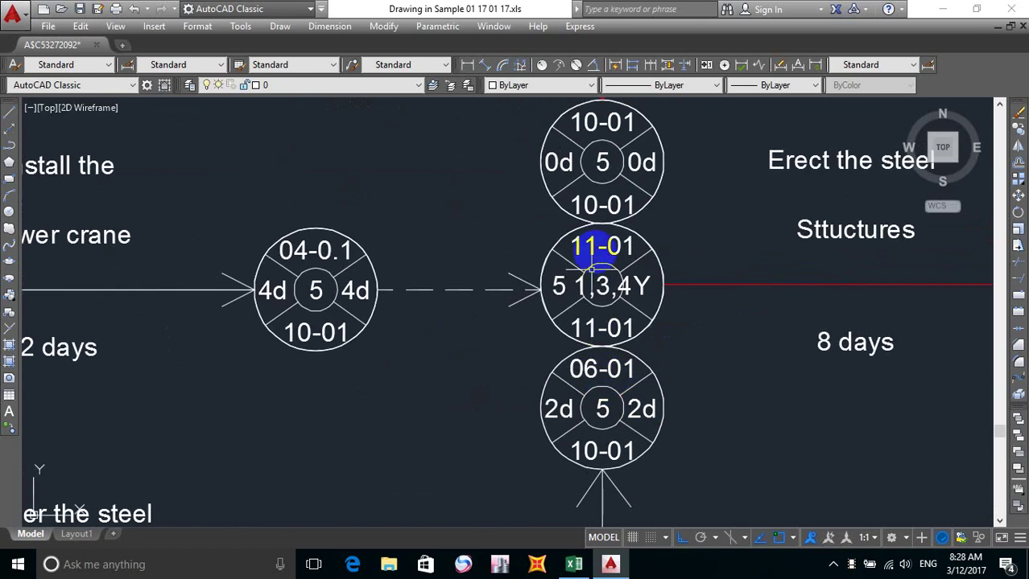
mouse_move(596, 376)
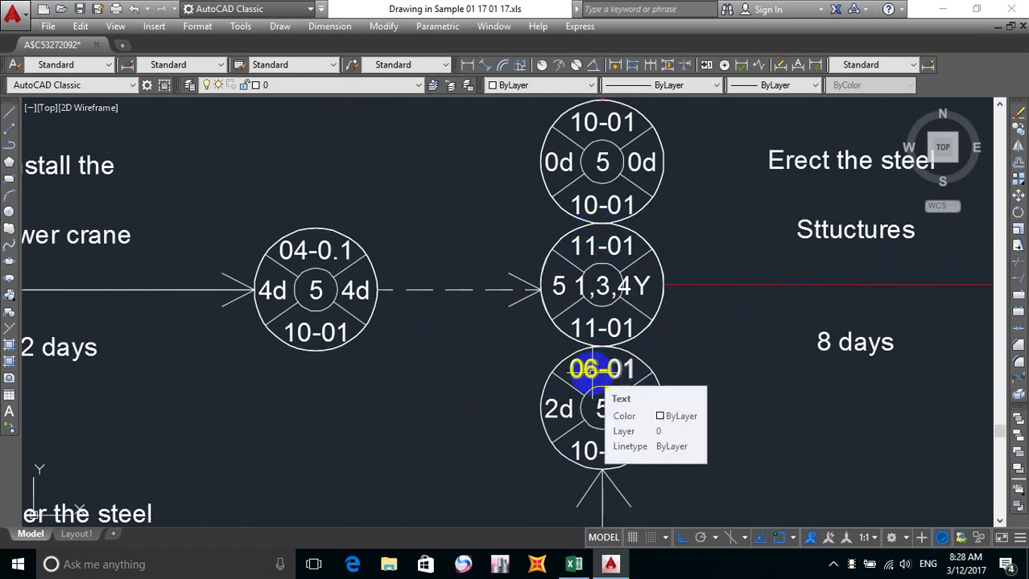
left_click(573, 564)
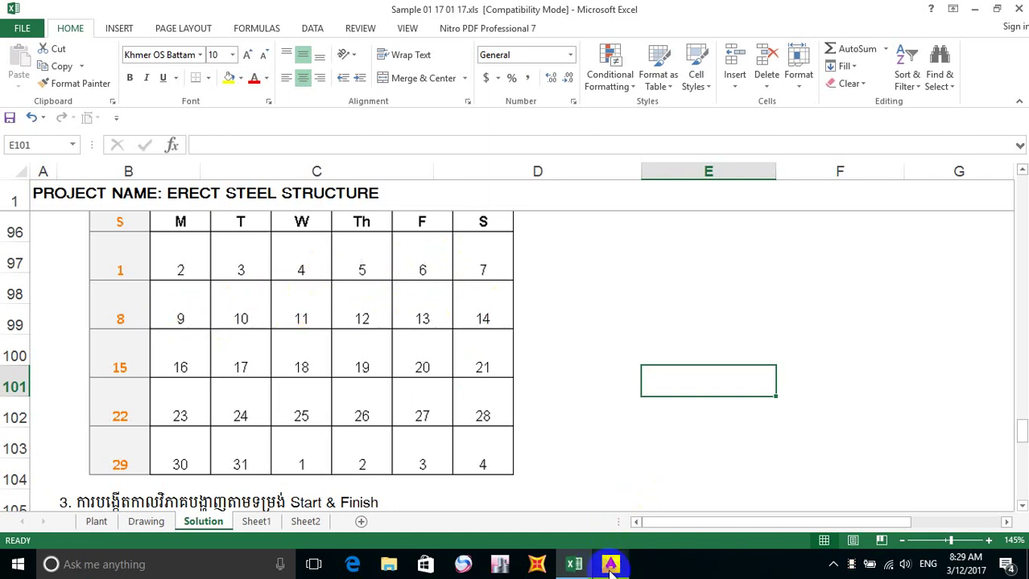
mouse_move(610, 566)
mouse_move(616, 521)
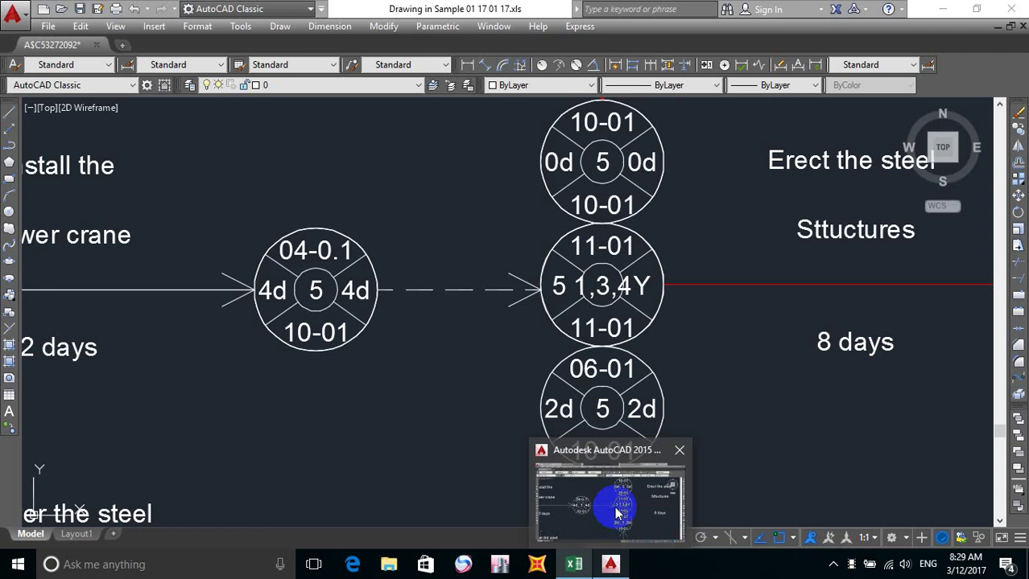
left_click(597, 494)
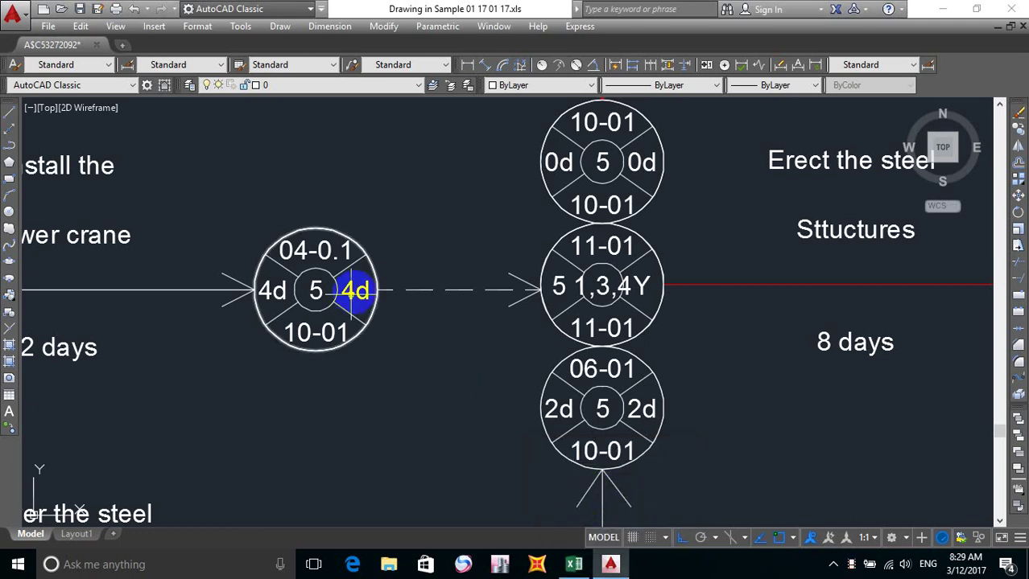
Join the red Foundation line with its rounded corners and vertical segments at both ends.
scroll(434, 296, "down", 2)
scroll(435, 296, "down", 3)
scroll(413, 326, "down", 1)
scroll(431, 322, "up", 1)
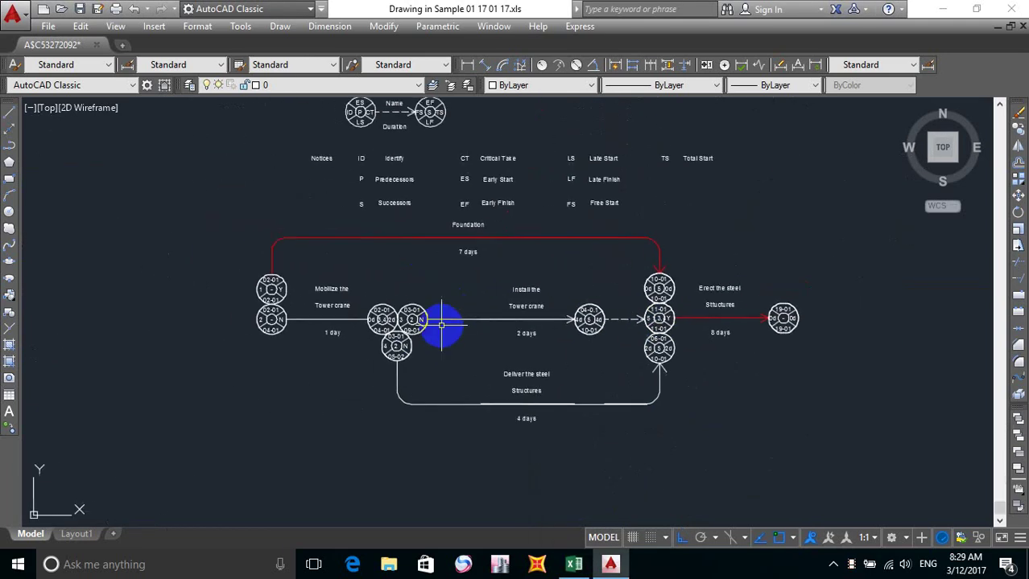
scroll(294, 252, "up", 2)
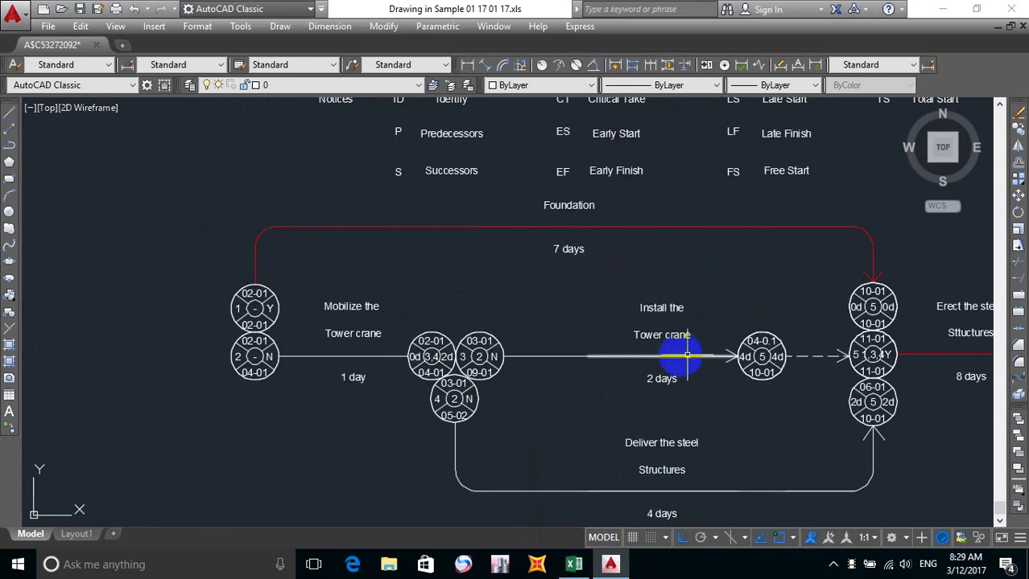
middle_click_drag(700, 339, 581, 346)
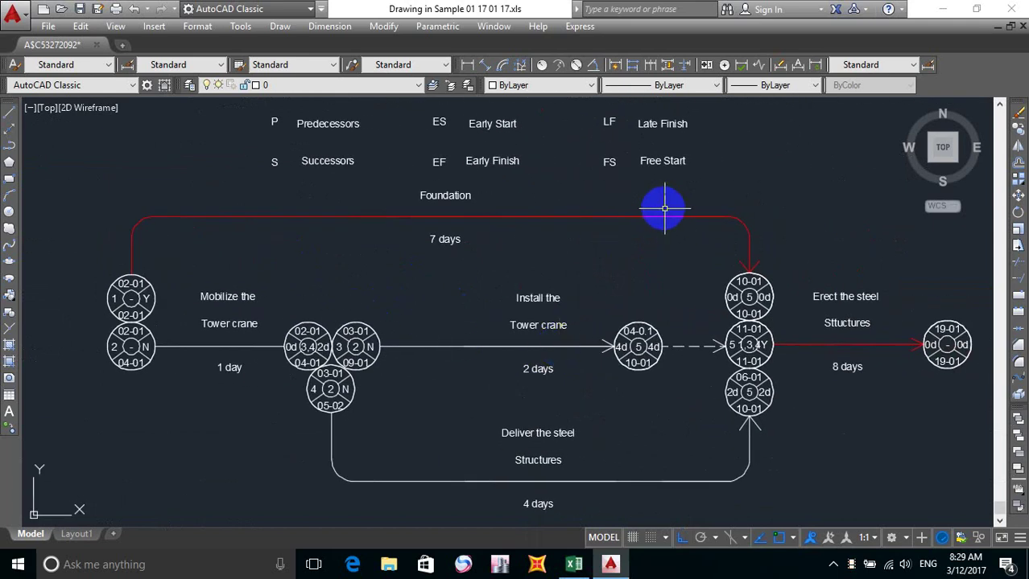
middle_click_drag(664, 207, 666, 217)
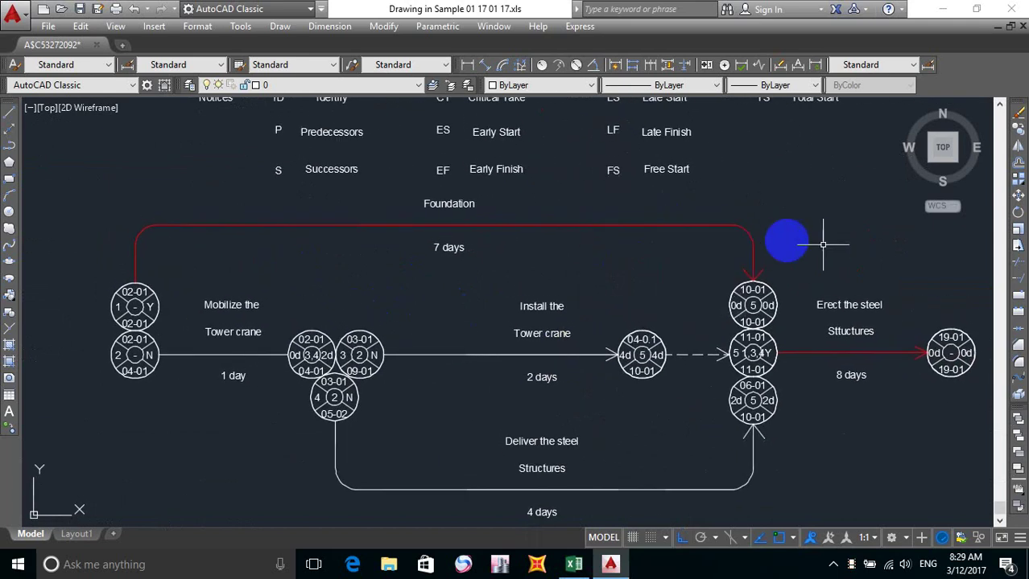
scroll(757, 223, "up", 3)
middle_click_drag(652, 255, 655, 259)
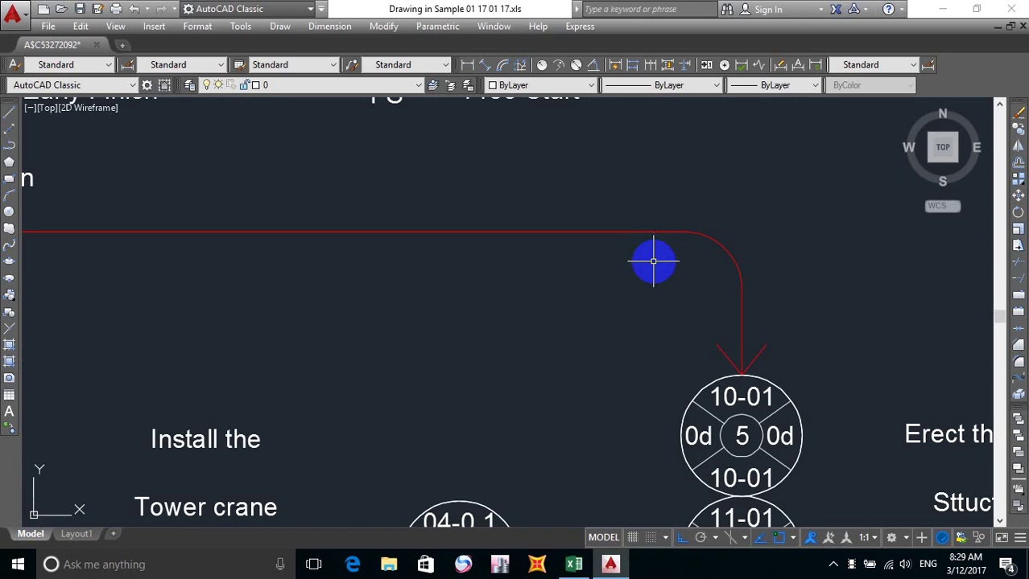
type("j")
key("Return")
left_click(735, 202)
left_click(483, 271)
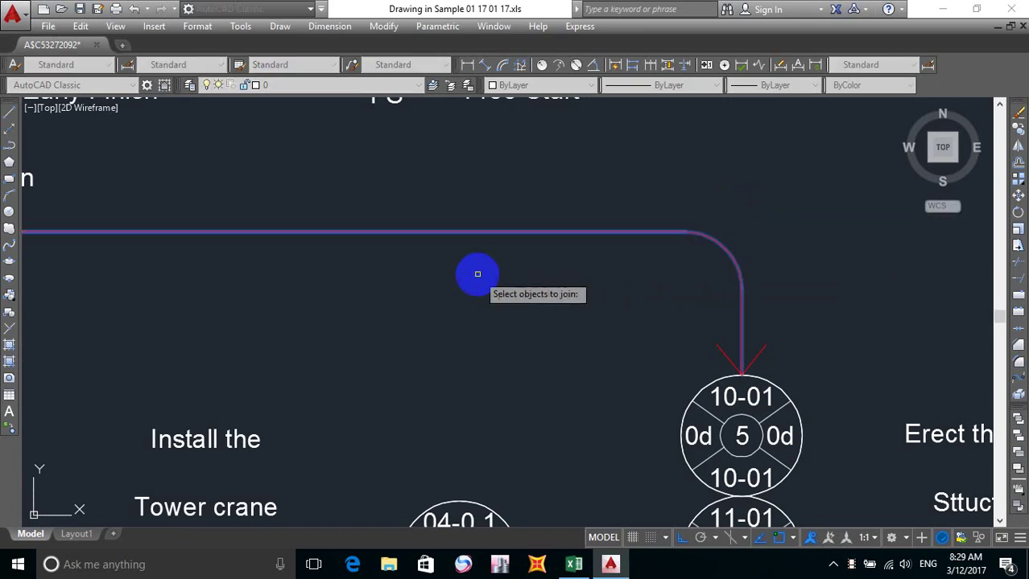
scroll(499, 278, "down", 3)
scroll(487, 291, "down", 2)
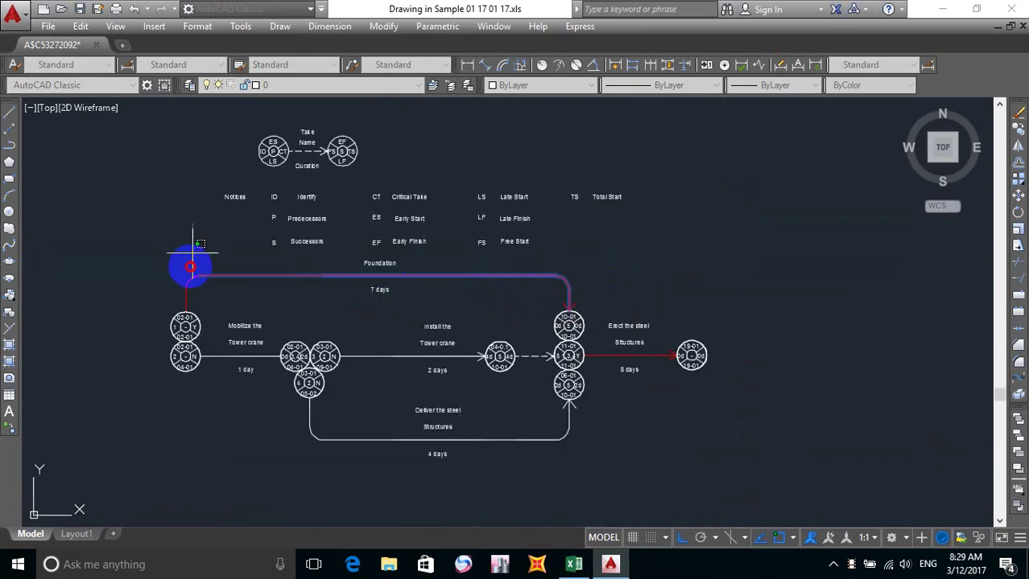
left_click_drag(190, 256, 172, 298)
left_click(225, 266)
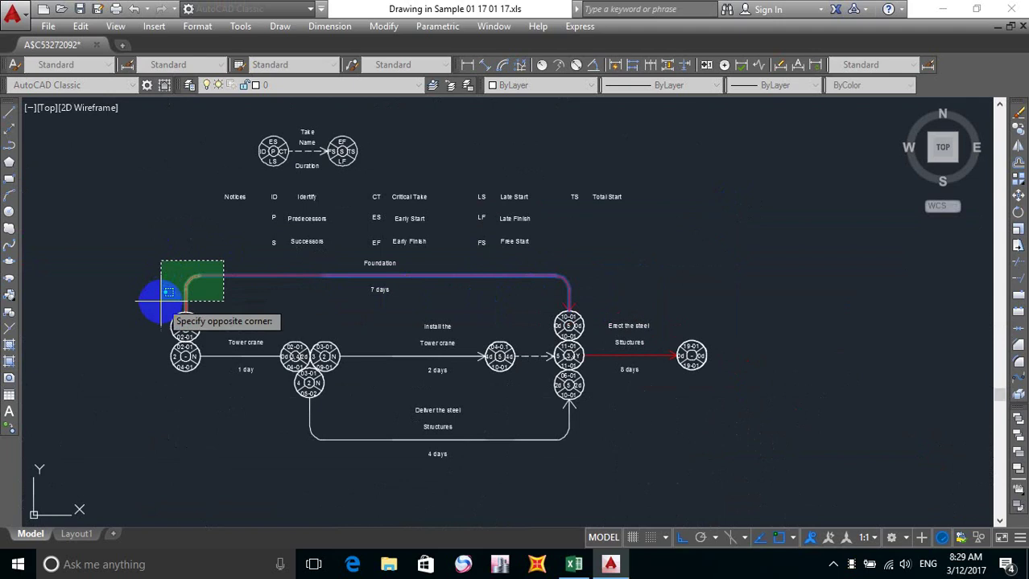
left_click(159, 301)
key("Return")
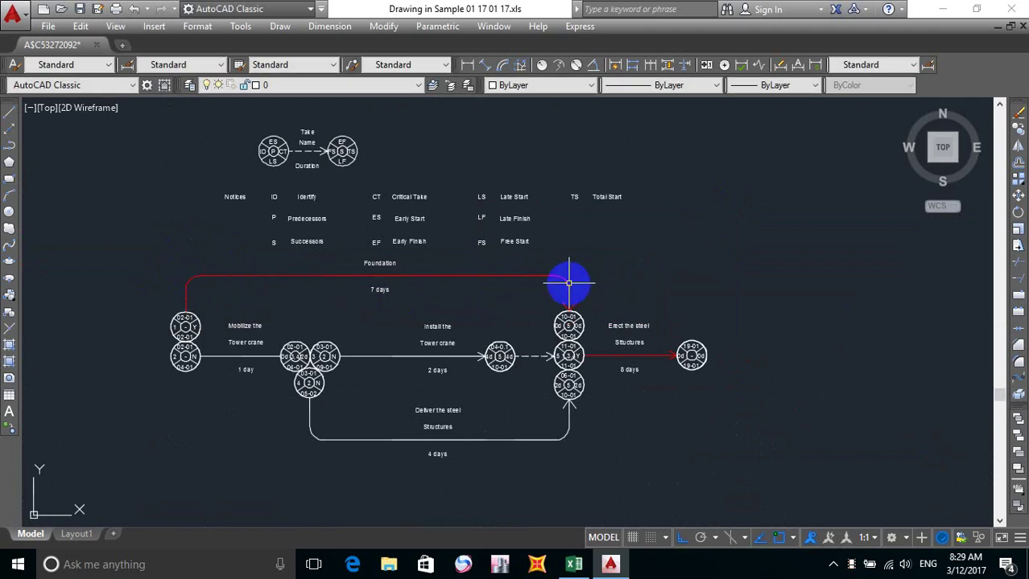
Delete the joined red Foundation polyline that contains the rounded corner above the 10-01 finish node.
scroll(565, 283, "up", 4)
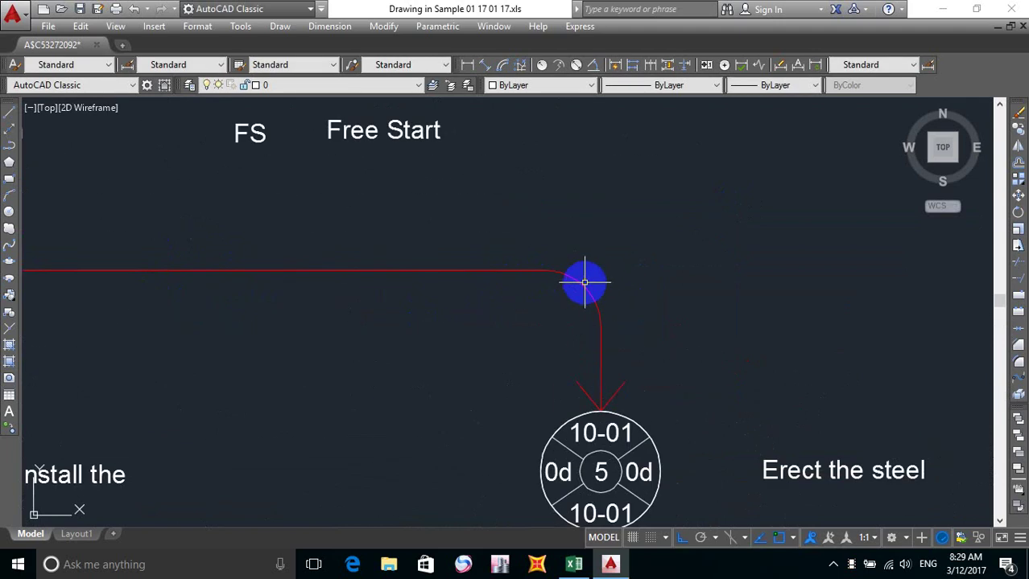
left_click(581, 286)
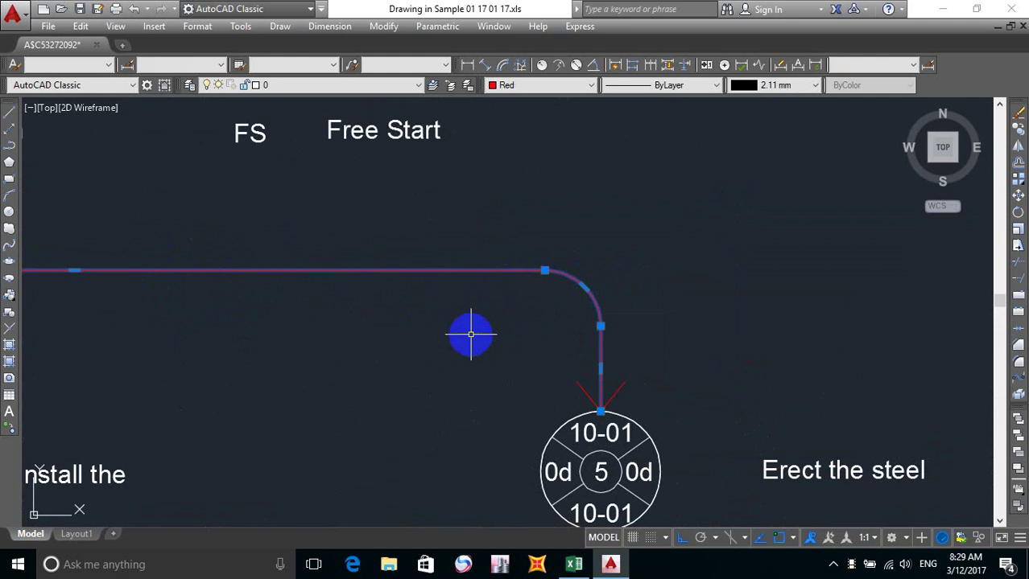
key("Delete")
scroll(540, 306, "down", 2)
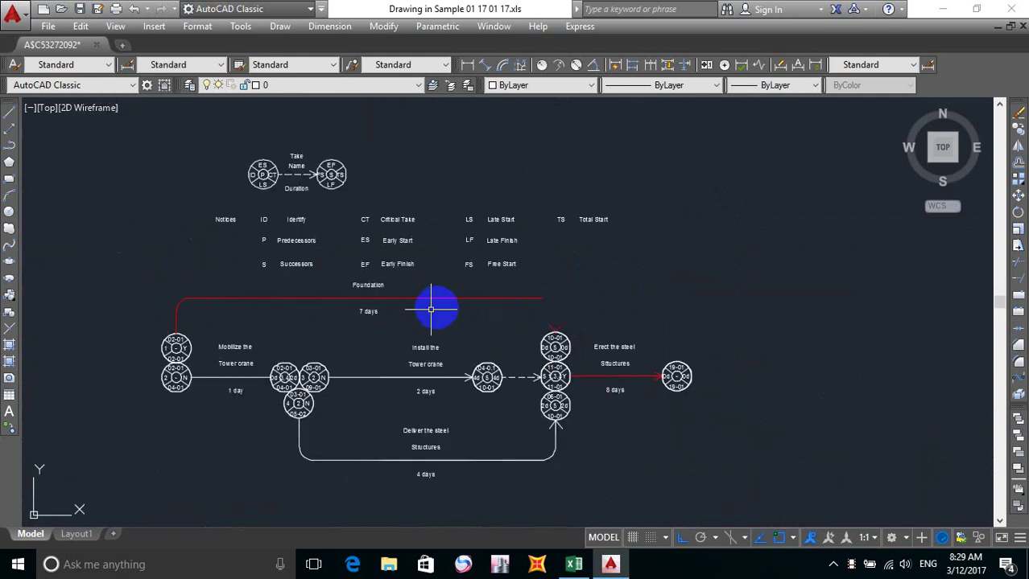
scroll(554, 318, "up", 4)
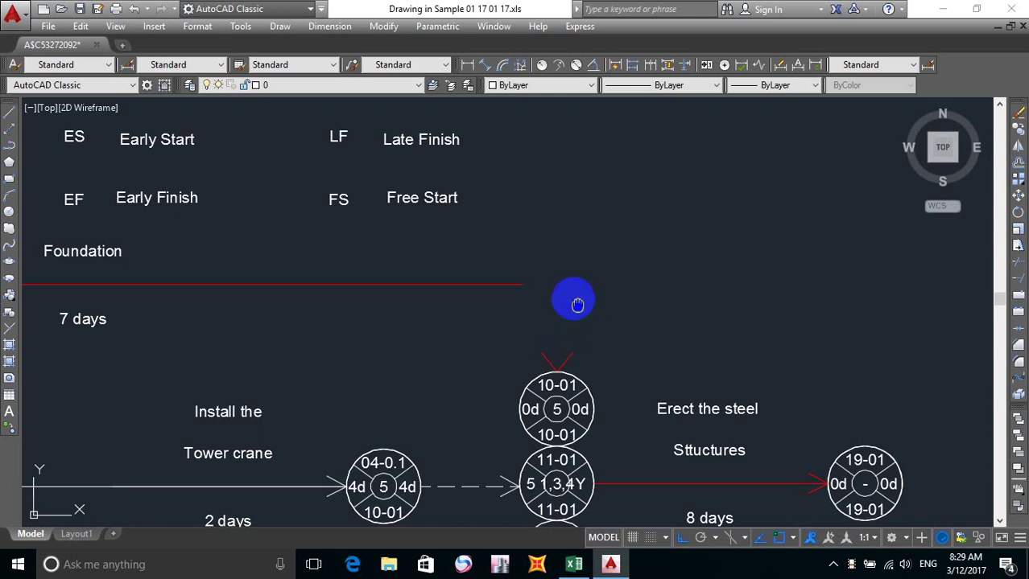
mouse_move(574, 299)
middle_mouse_down()
mouse_move(553, 238)
mouse_move(540, 243)
middle_mouse_up()
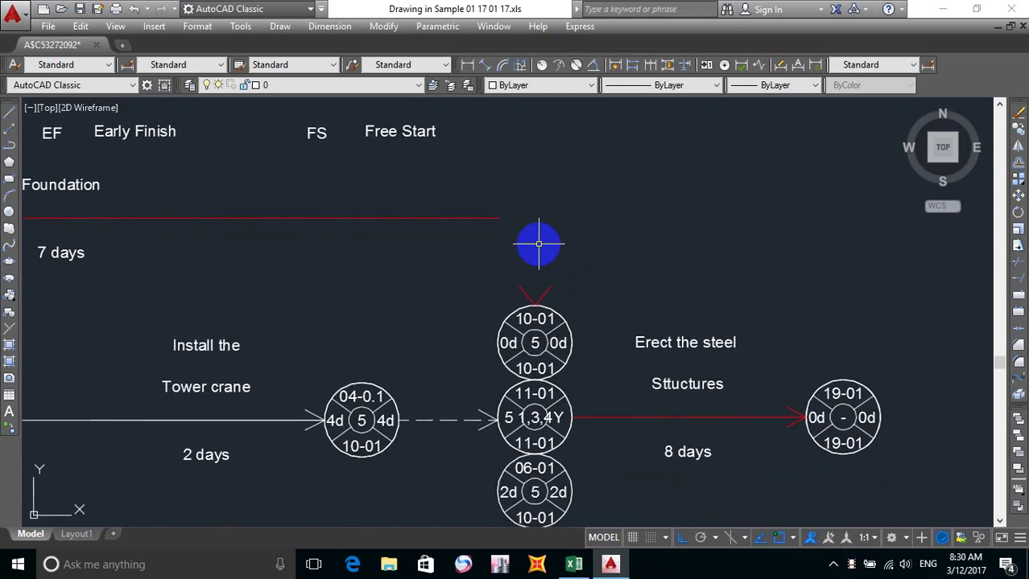
Draw a vertical line about 0.5 long upward from the red arrowhead's tip above the 10-01 finish node.
key("l")
key("Return")
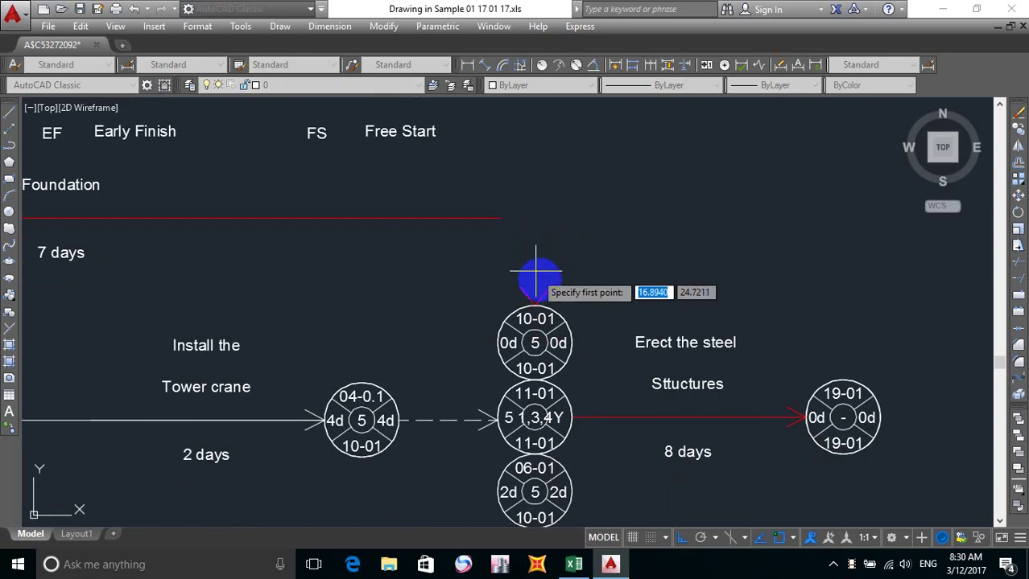
left_click(535, 304)
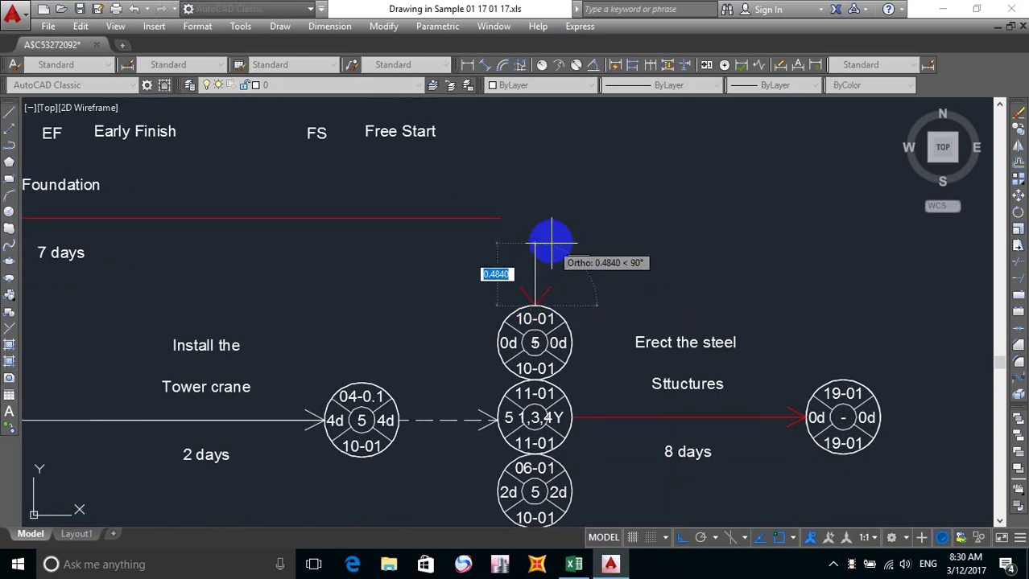
left_click(545, 239)
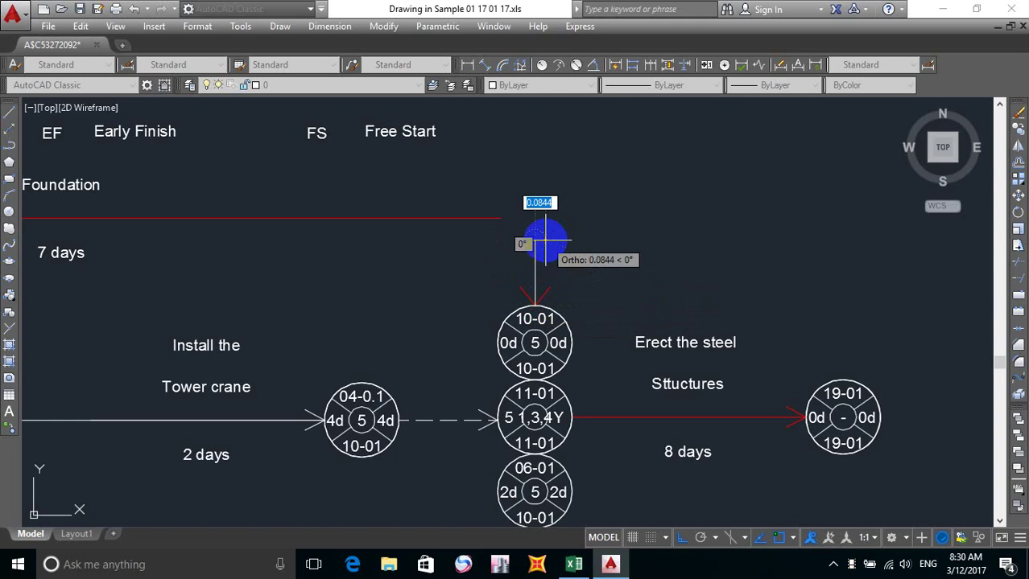
key("Escape")
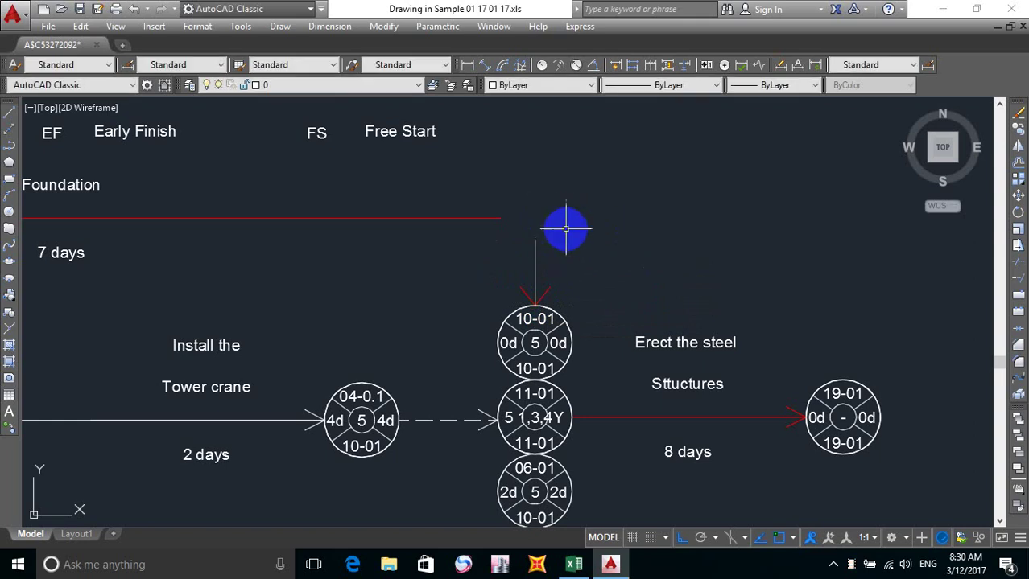
Match the new vertical line's properties to the red Foundation line.
type("Ma")
key("Return")
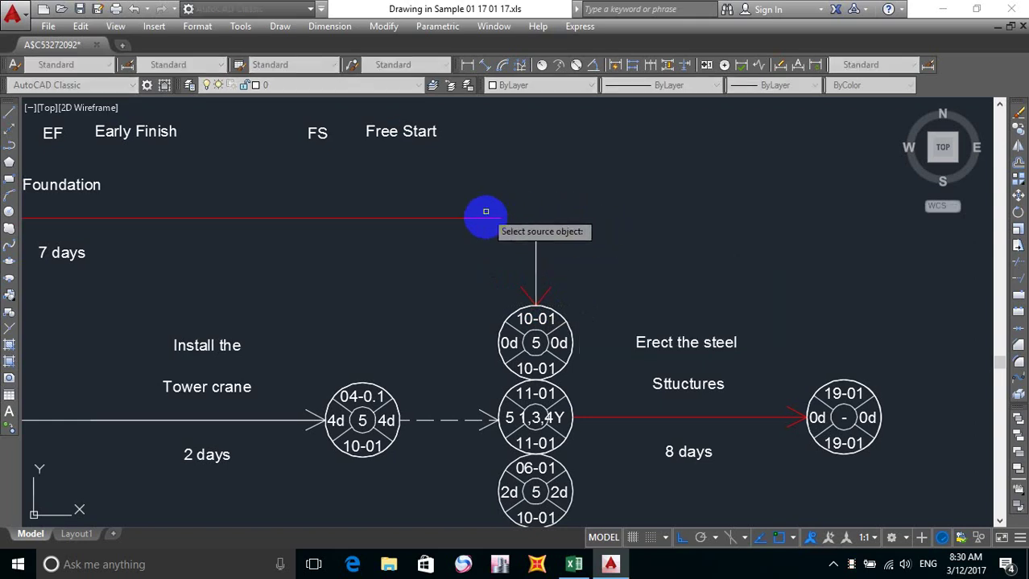
left_click(489, 217)
left_click(535, 242)
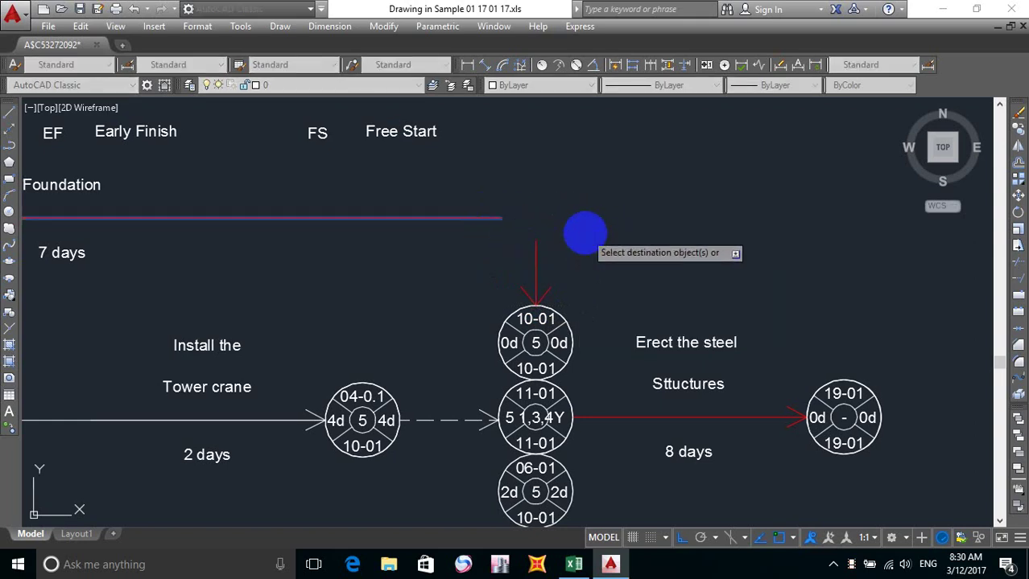
key("Return")
Fillet the corner between the red Foundation line and the vertical line above the 10-01 finish node.
type("f")
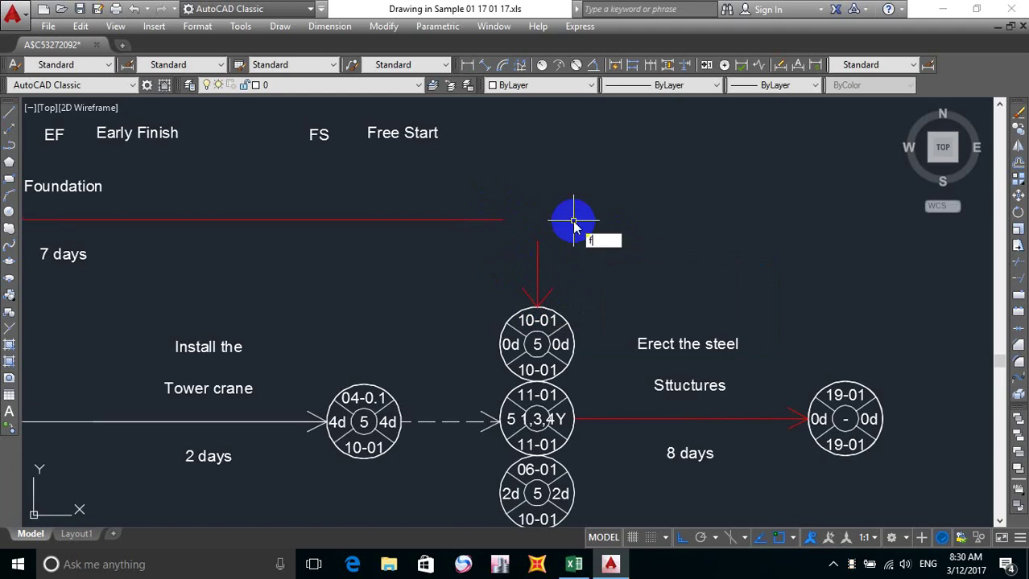
key("Return")
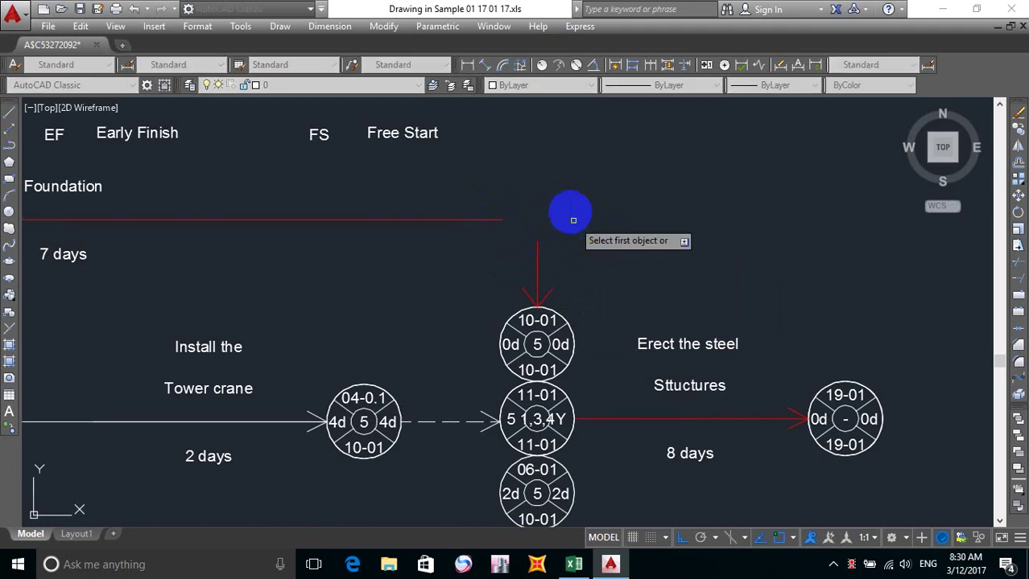
left_click(537, 254)
left_click(492, 219)
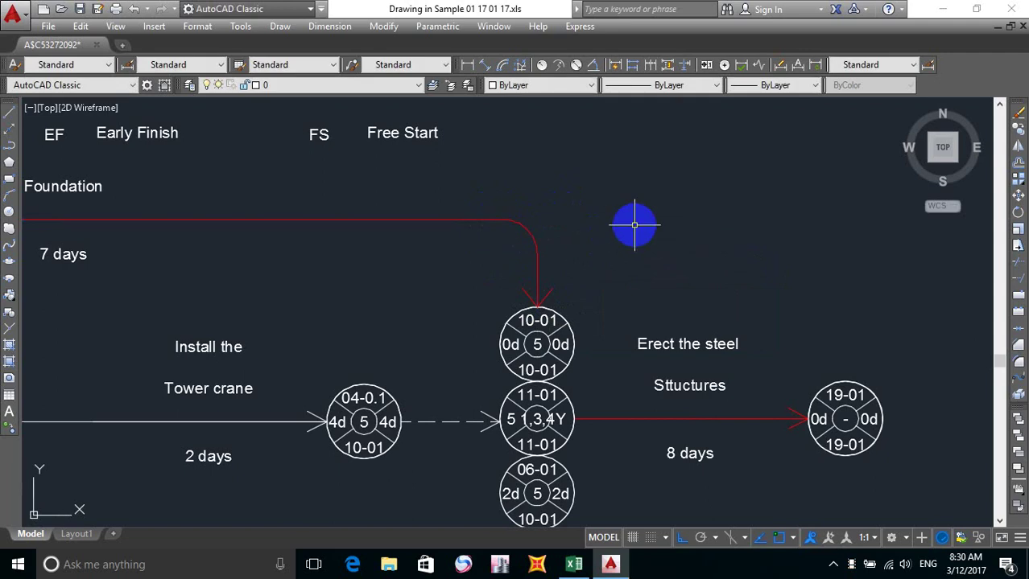
Delete the polyline with the rounded corner on the Deliver the steel Structures connector, below the 06-01 finish node.
scroll(612, 230, "down", 2)
middle_click_drag(592, 237, 640, 253)
middle_click_drag(709, 402, 739, 281)
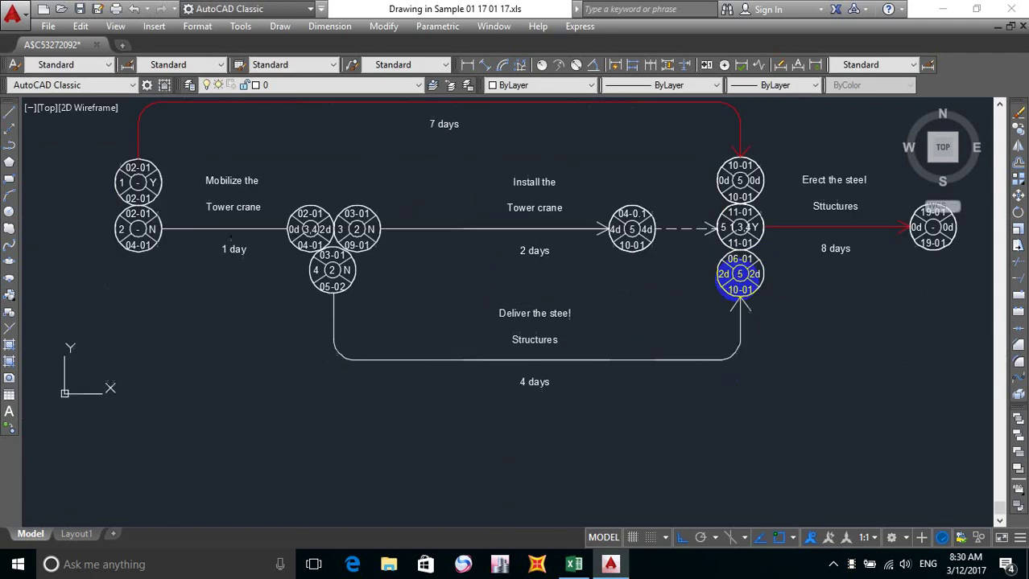
left_click(739, 356)
left_click(739, 340)
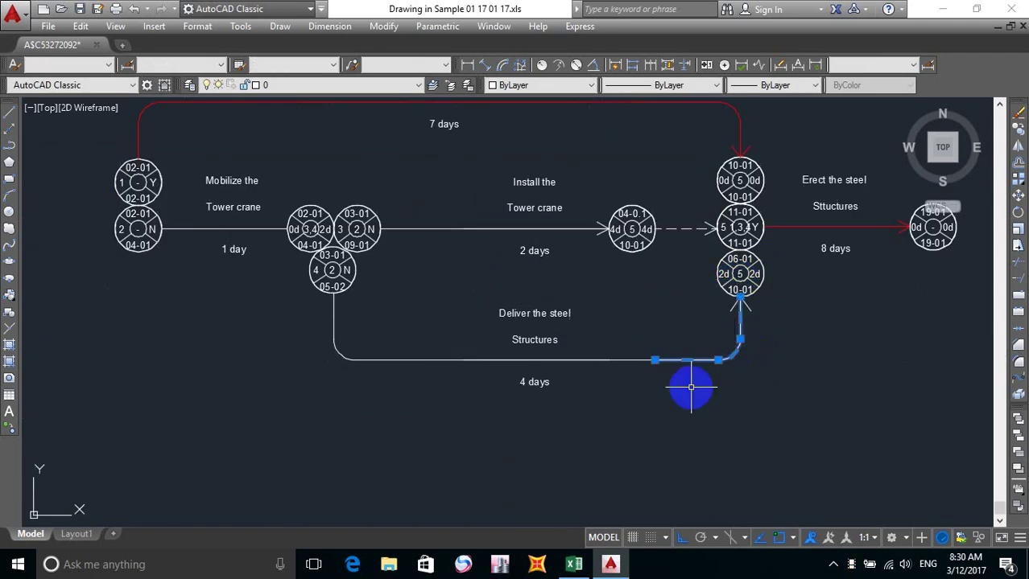
key("Delete")
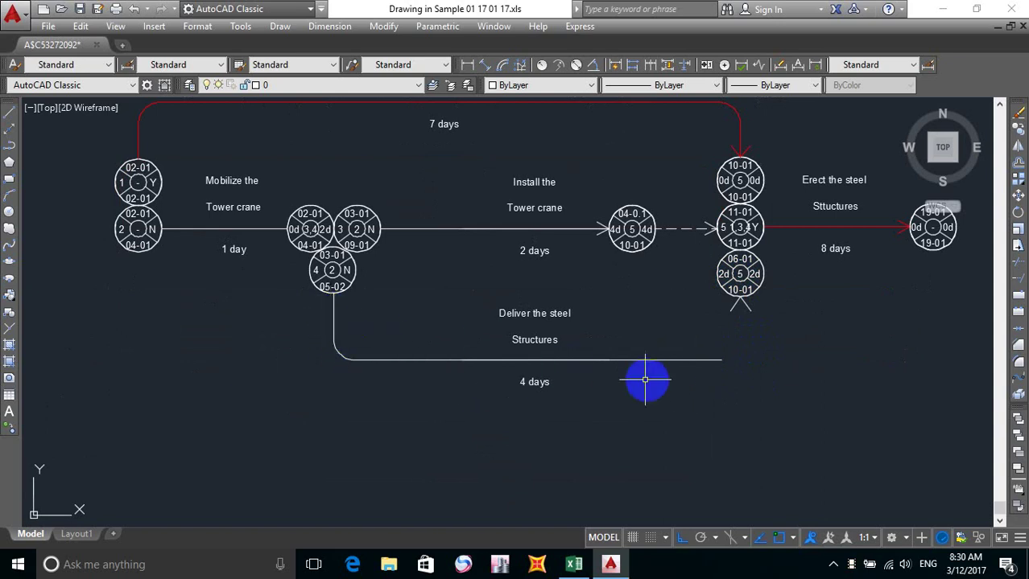
Draw a vertical line about 0.6 long downward from the arrowhead's tip below the 06-01 finish node.
middle_click_drag(648, 376, 637, 373)
key("l")
key("space")
scroll(709, 314, "up", 4)
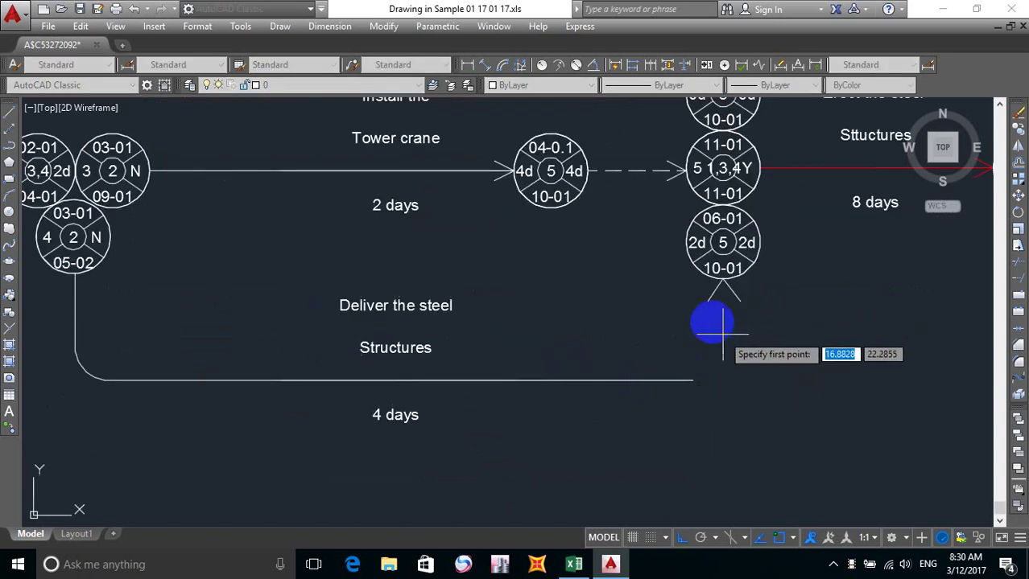
left_click(703, 250)
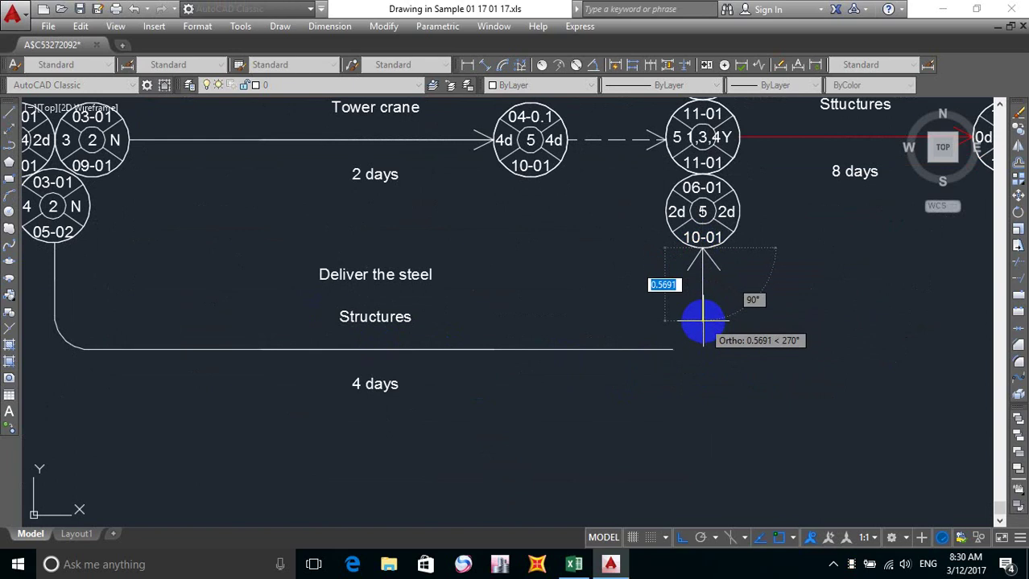
left_click(702, 320)
key("Escape")
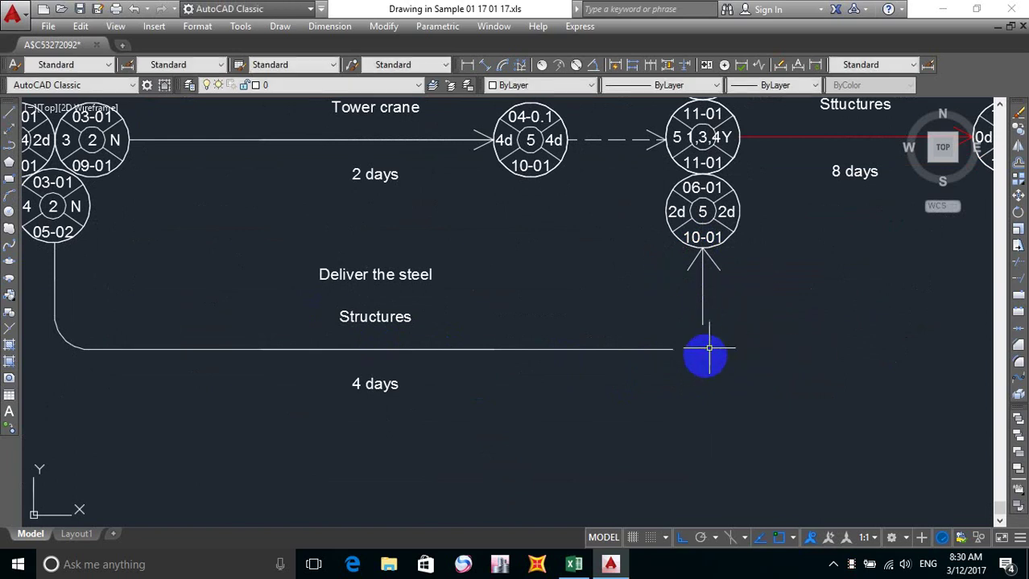
Fillet the corner between the Deliver the steel Structures line and the vertical line below the 06-01 finish node.
middle_click_drag(708, 347, 661, 336)
type("f")
key("Return")
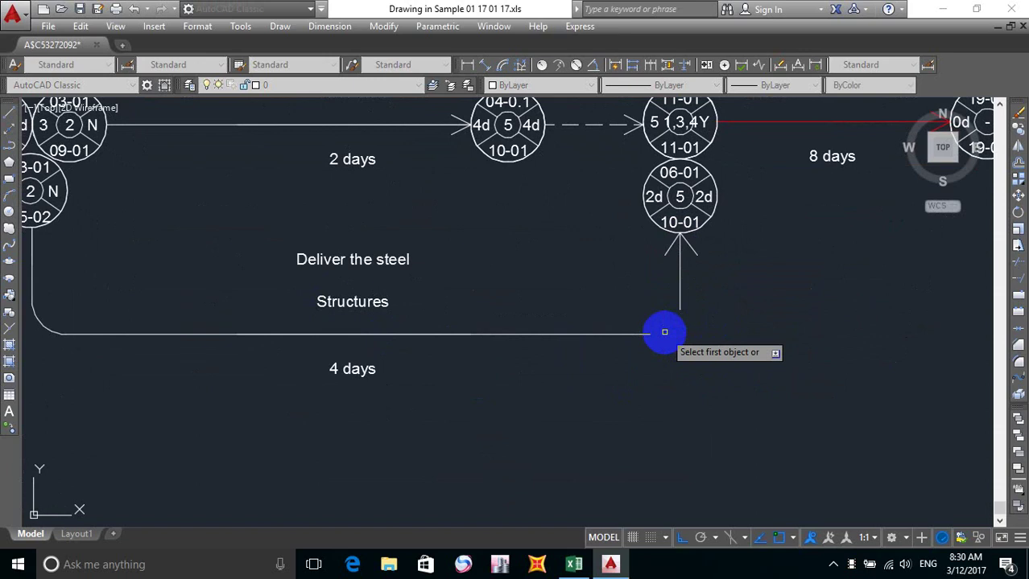
left_click(627, 335)
left_click(679, 301)
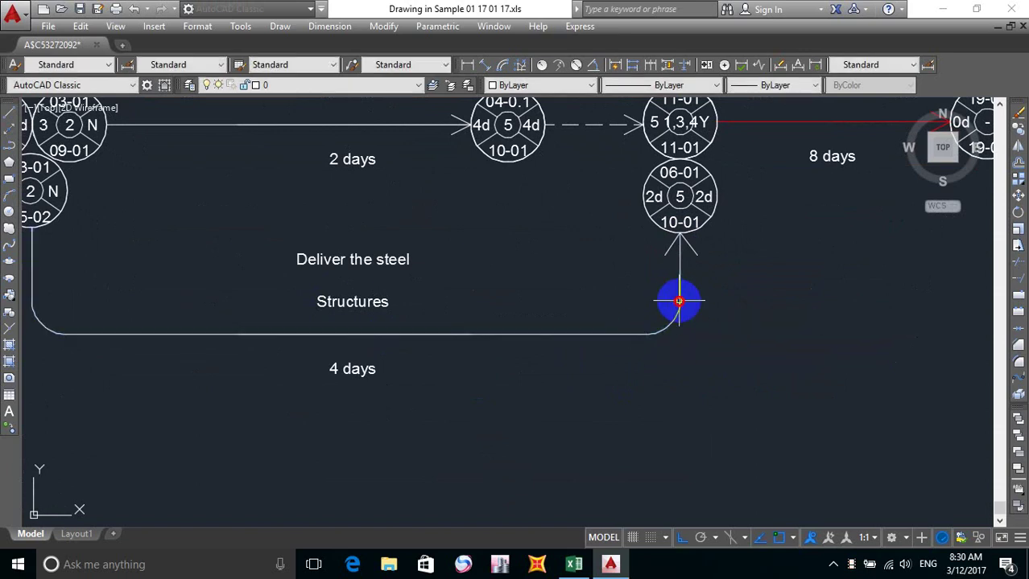
Select the red Foundation and Erect the steel structures connectors together with their arrowheads.
scroll(673, 352, "down", 2)
middle_click_drag(516, 360, 587, 361)
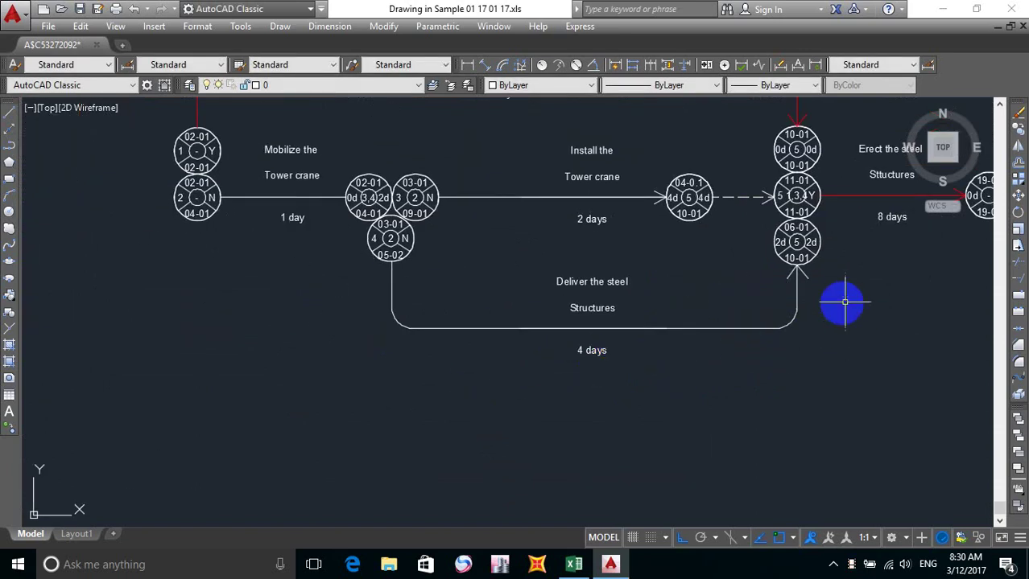
middle_click_drag(844, 303, 696, 363)
mouse_move(558, 333)
middle_mouse_down()
mouse_move(521, 394)
mouse_move(599, 391)
middle_mouse_up()
scroll(612, 393, "down", 2)
middle_click_drag(487, 255, 499, 274)
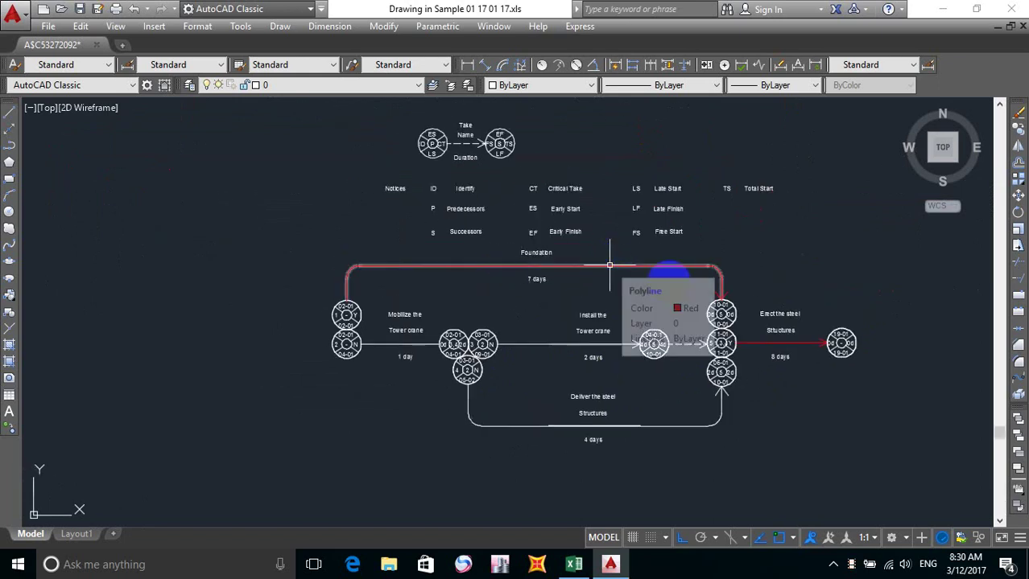
scroll(717, 294, "up", 4)
left_click(774, 255)
left_click(677, 294)
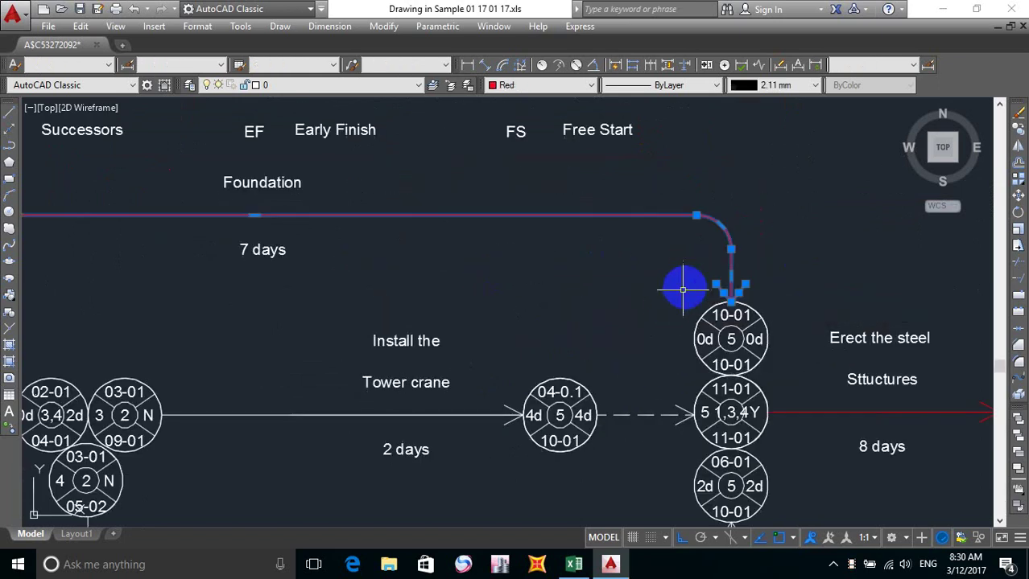
scroll(682, 281, "down", 2)
scroll(877, 366, "up", 4)
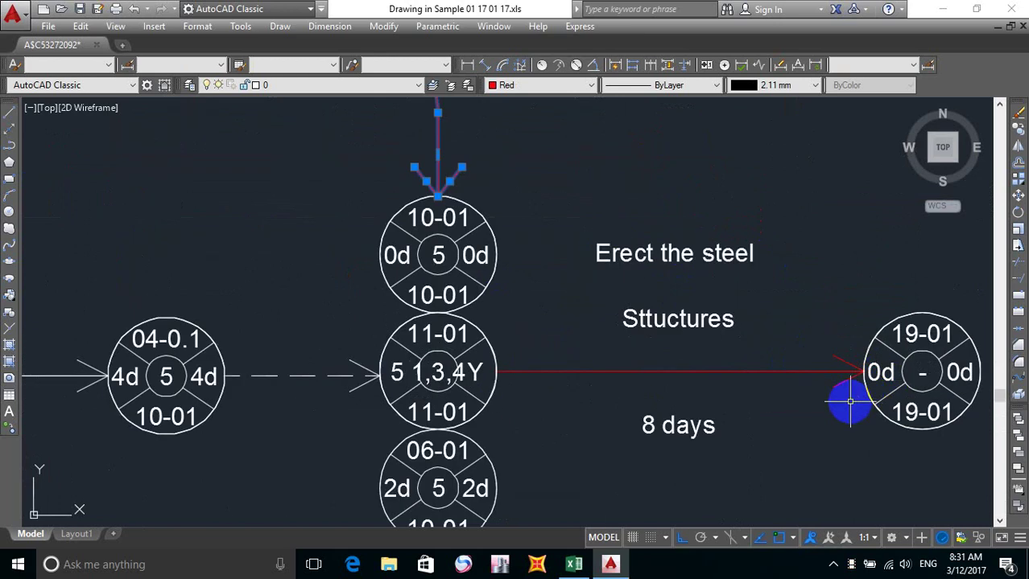
left_click(816, 346)
scroll(815, 346, "down", 3)
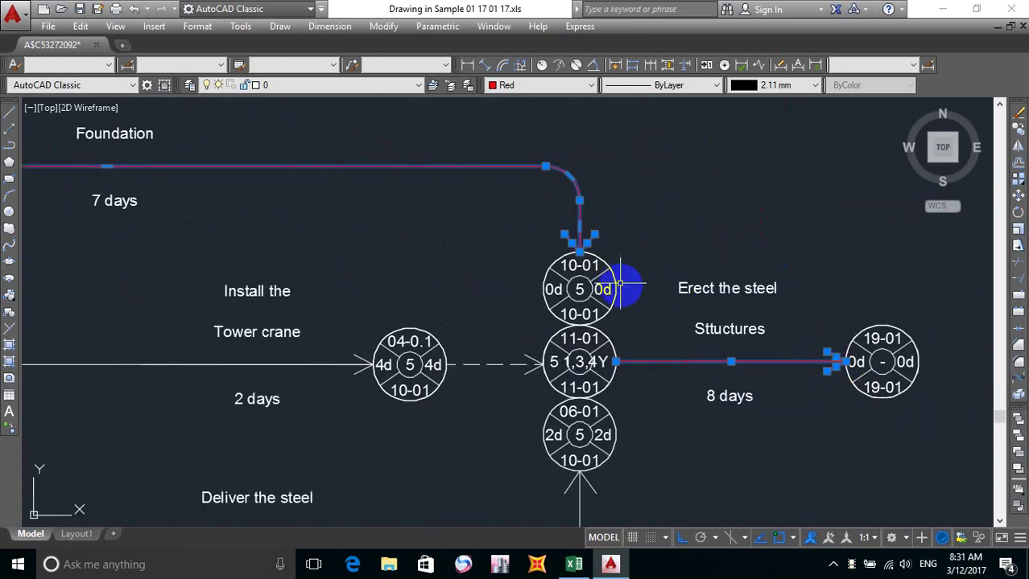
scroll(620, 287, "down", 3)
middle_click_drag(573, 241, 635, 229)
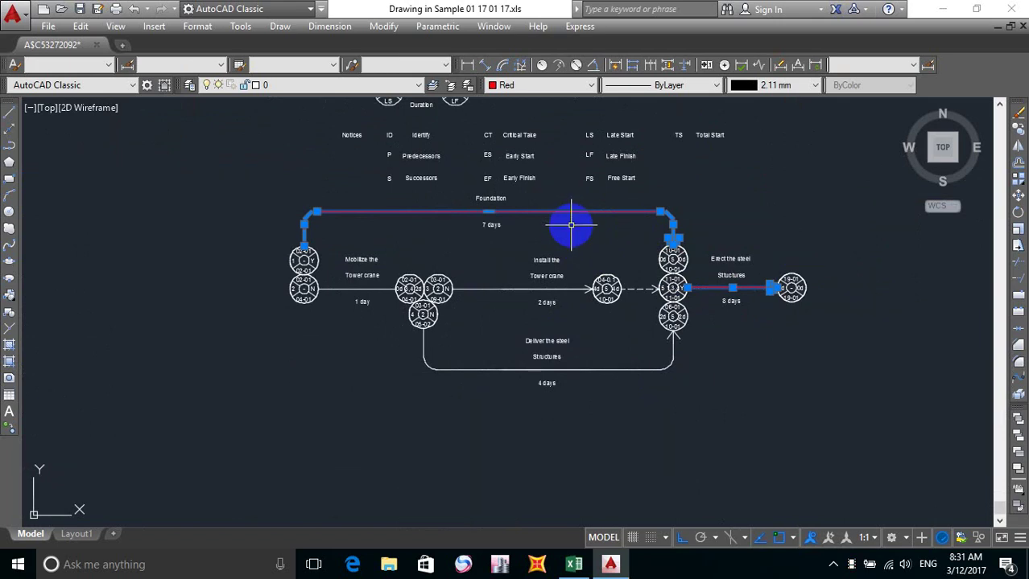
Set the width of the red Foundation polyline to 1 with polyline editing.
type("P")
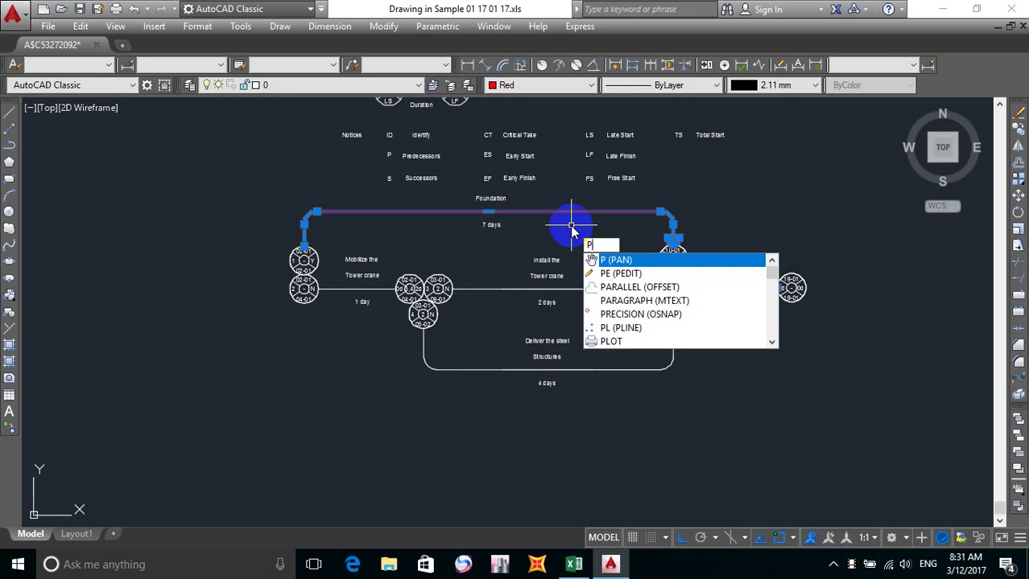
type("R")
type("E")
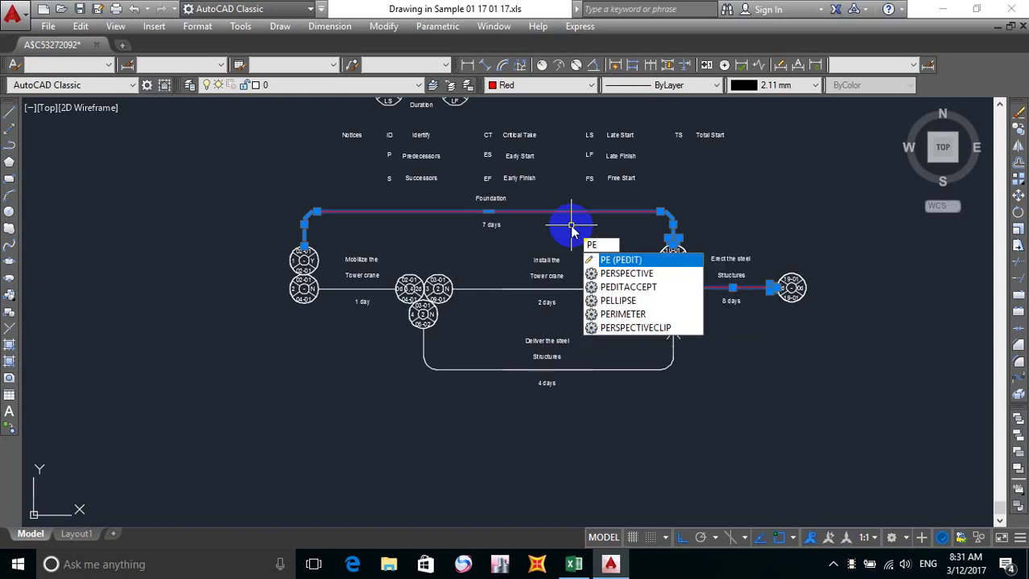
key("Return")
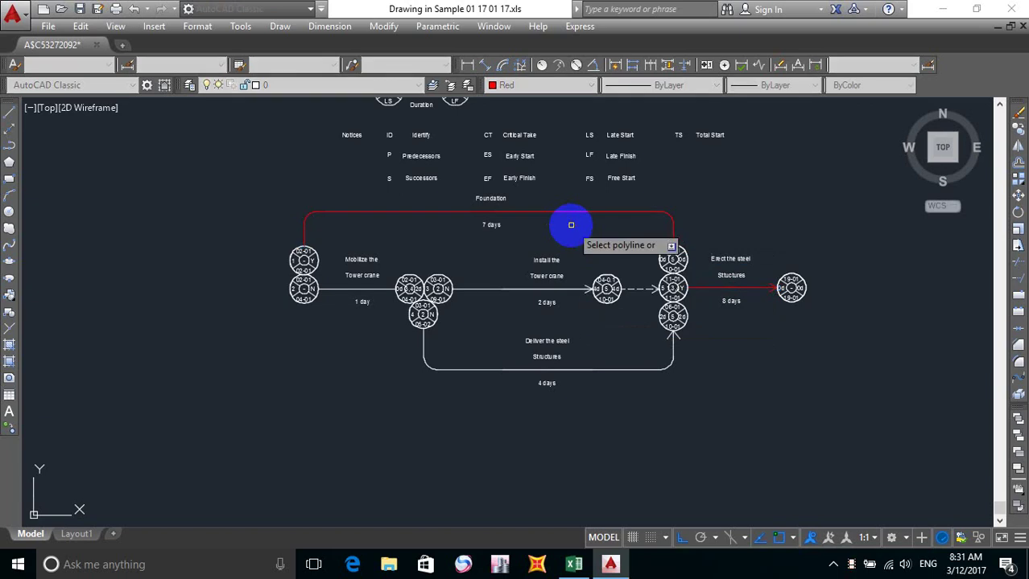
left_click(672, 224)
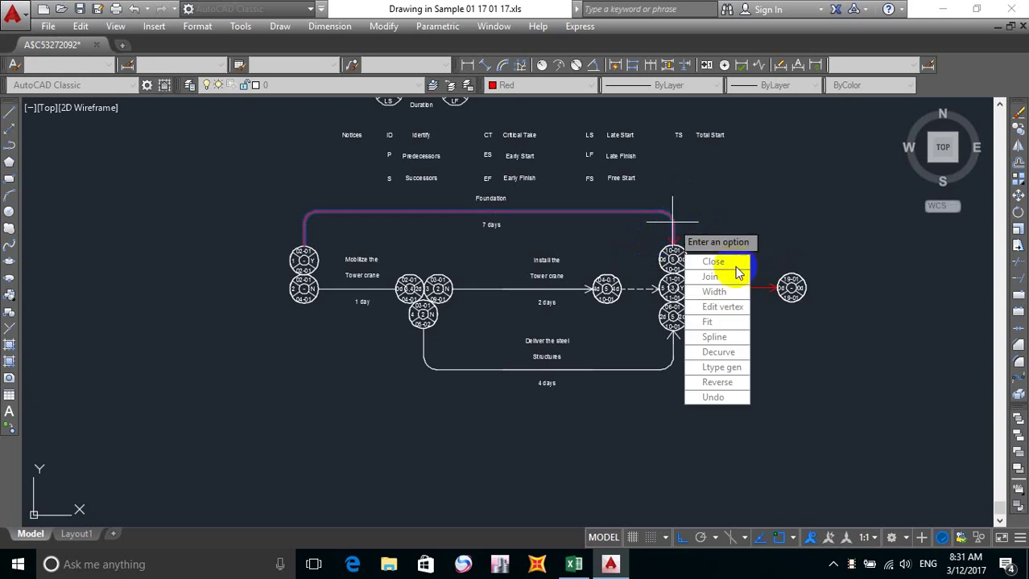
left_click(714, 292)
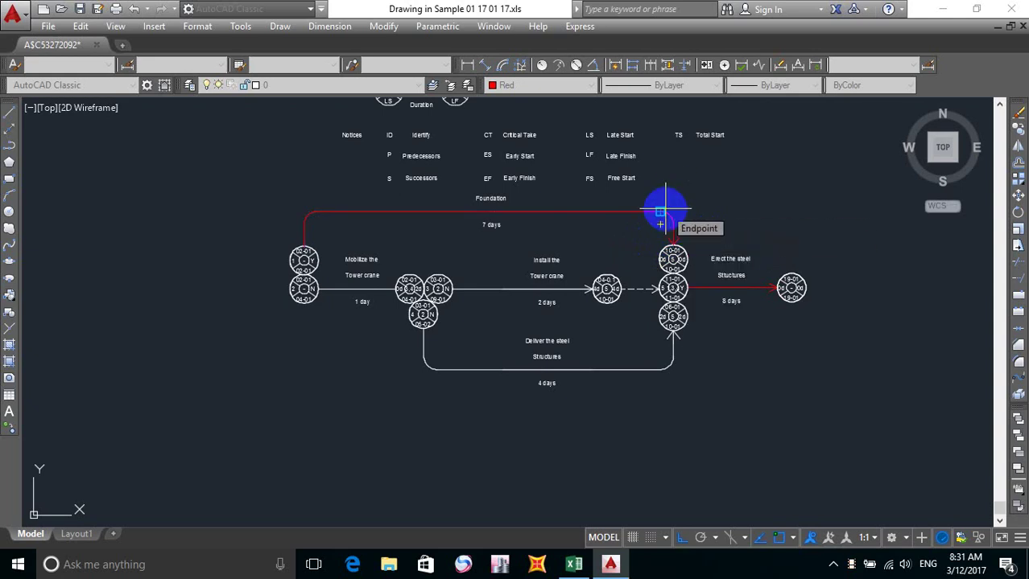
type("1")
key("Return")
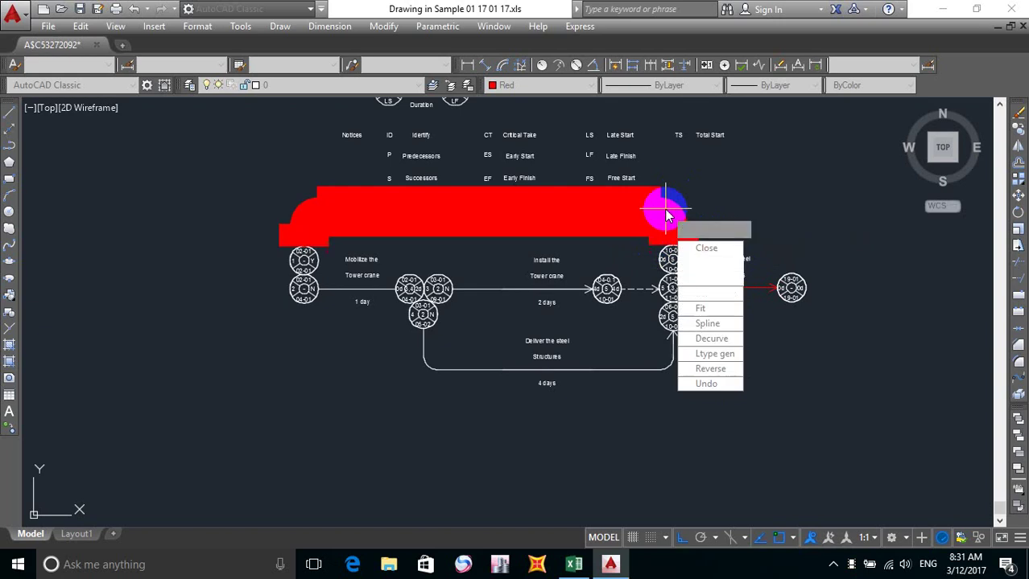
key("Return")
Reduce the width of the red Foundation polyline to 0.5.
key("Return")
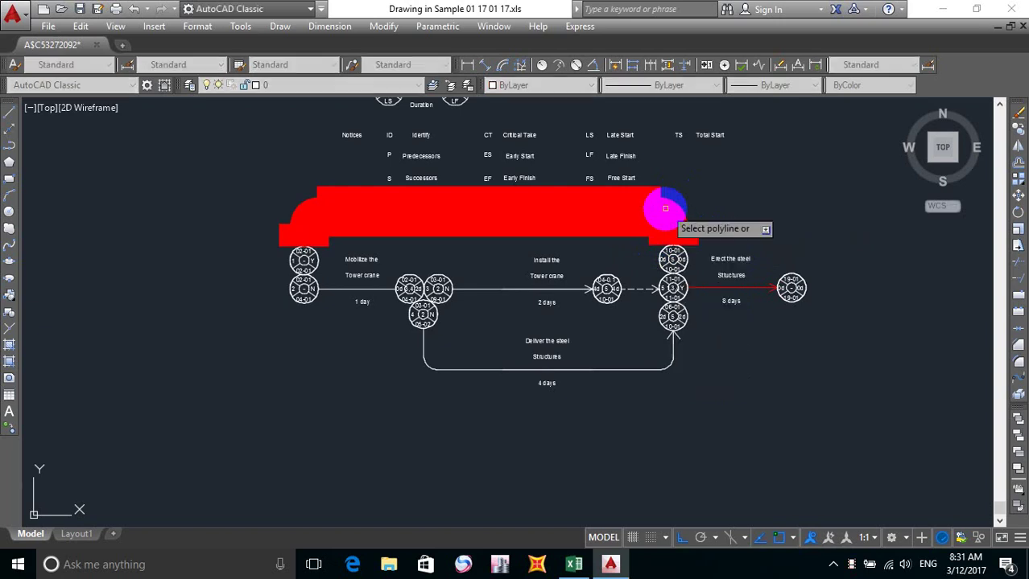
left_click(665, 212)
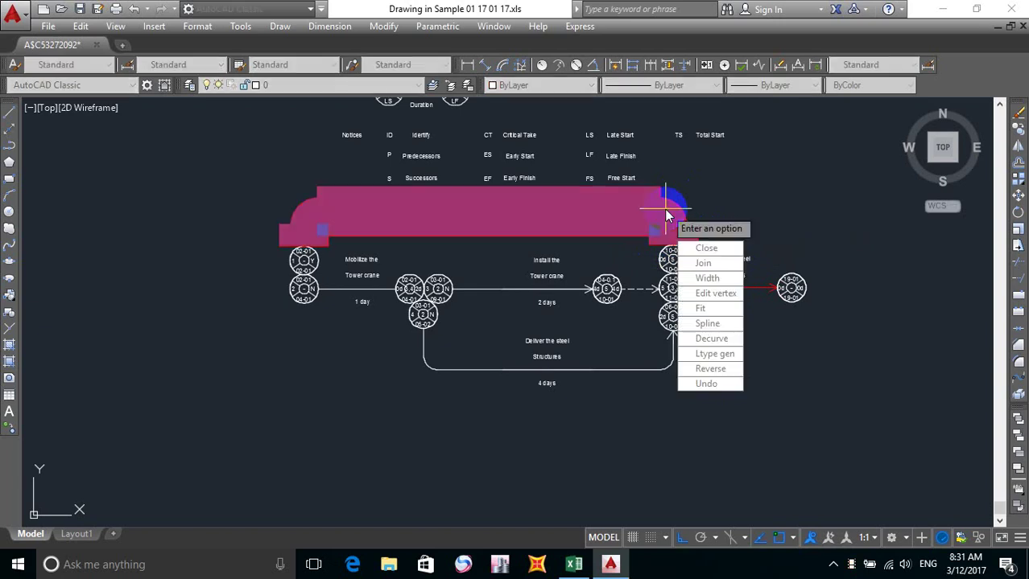
type("w")
key("Return")
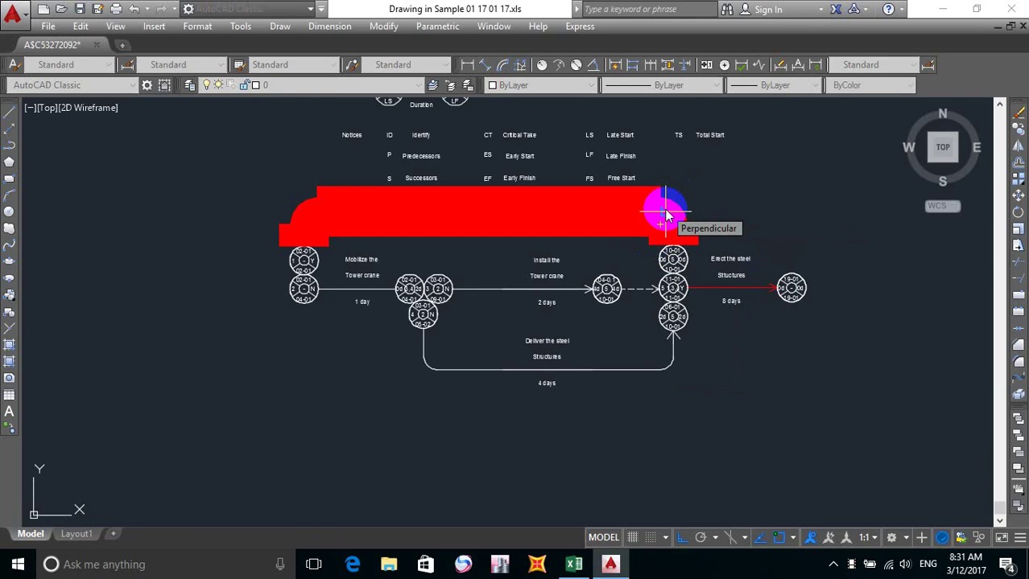
type("0.5")
key("Return")
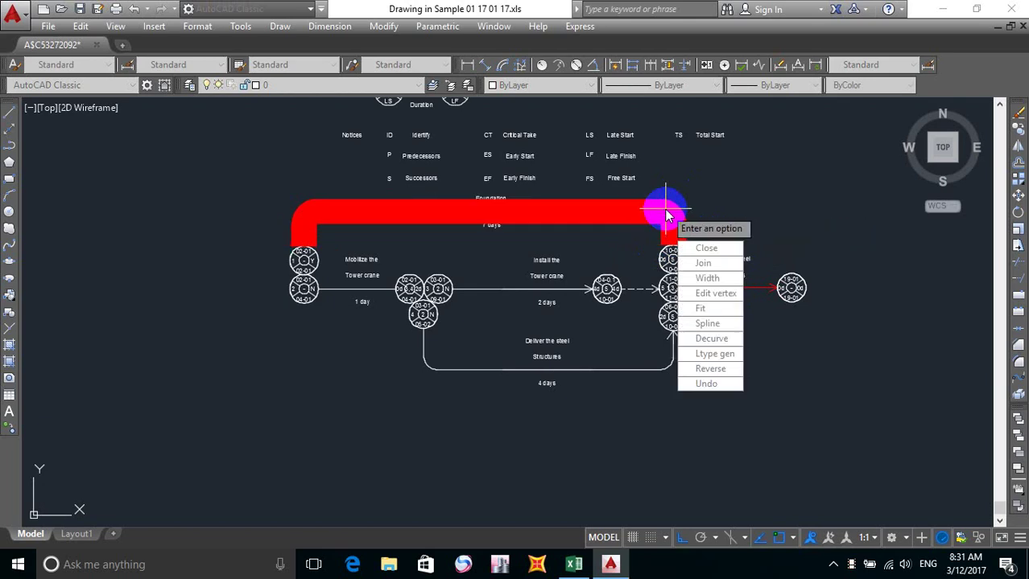
key("Return")
Set the width of the red Foundation polyline to 0.1 for all segments.
key("Return")
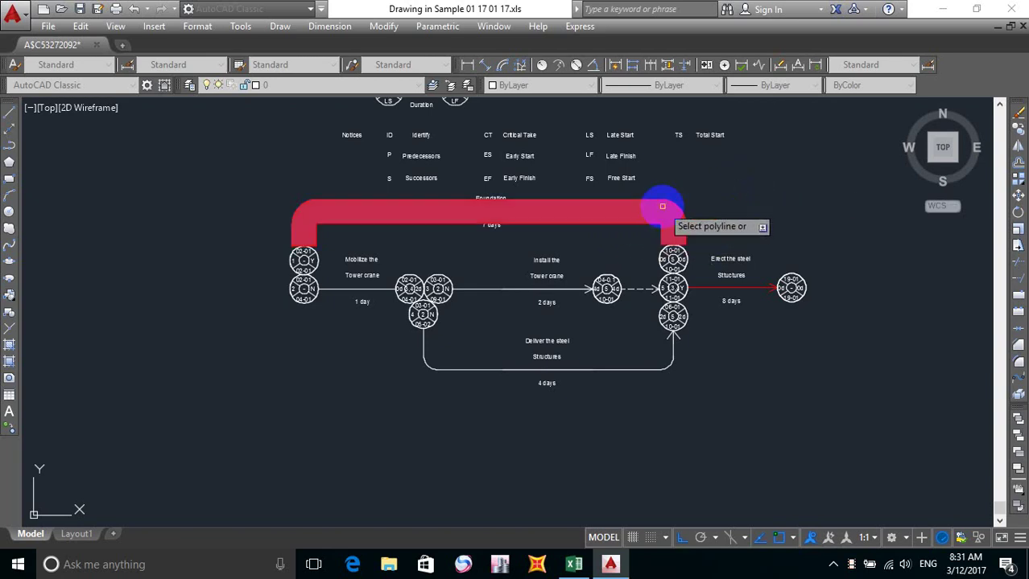
left_click(662, 213)
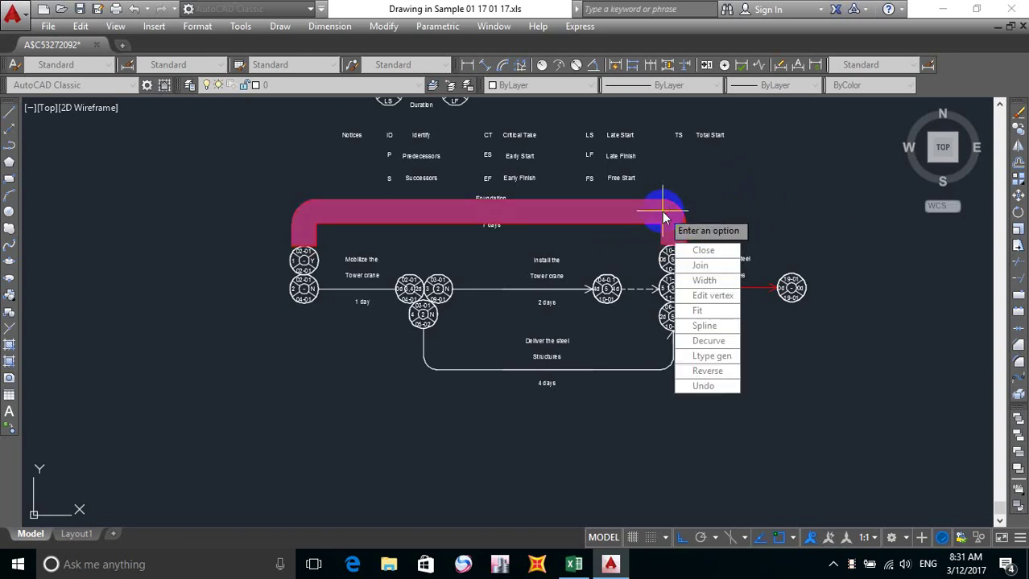
left_click(705, 280)
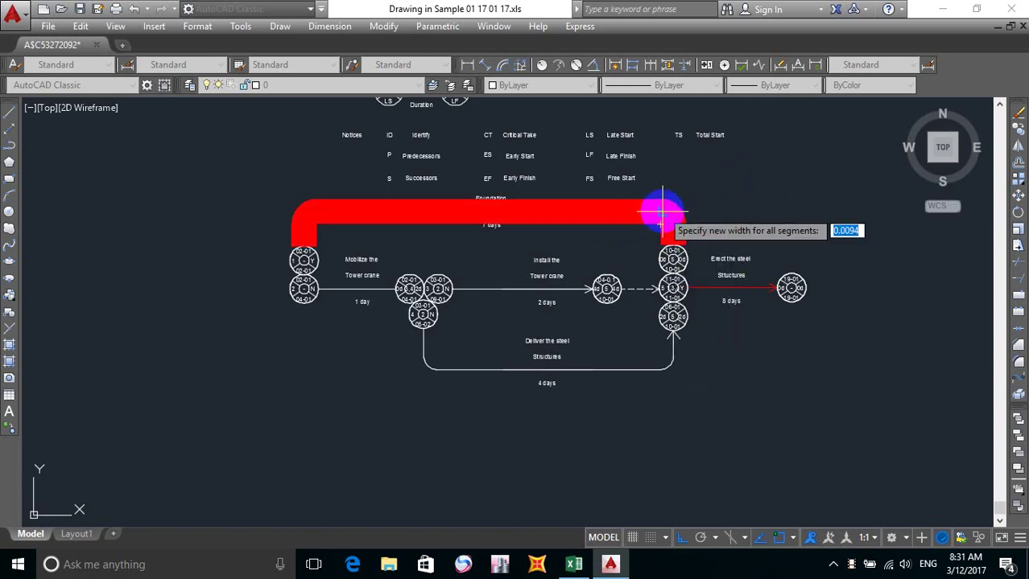
type("0.1")
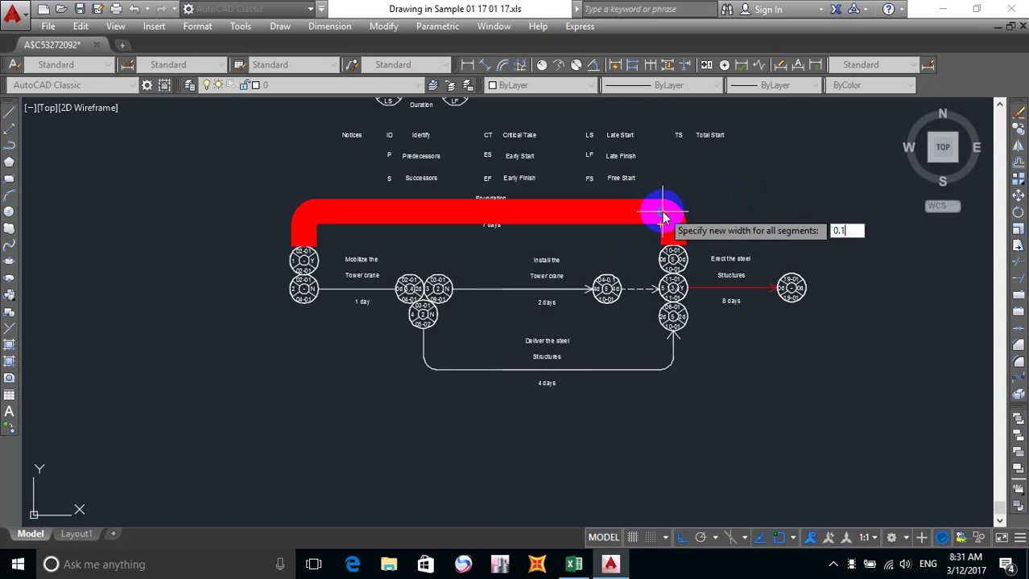
key("Return")
key("Escape")
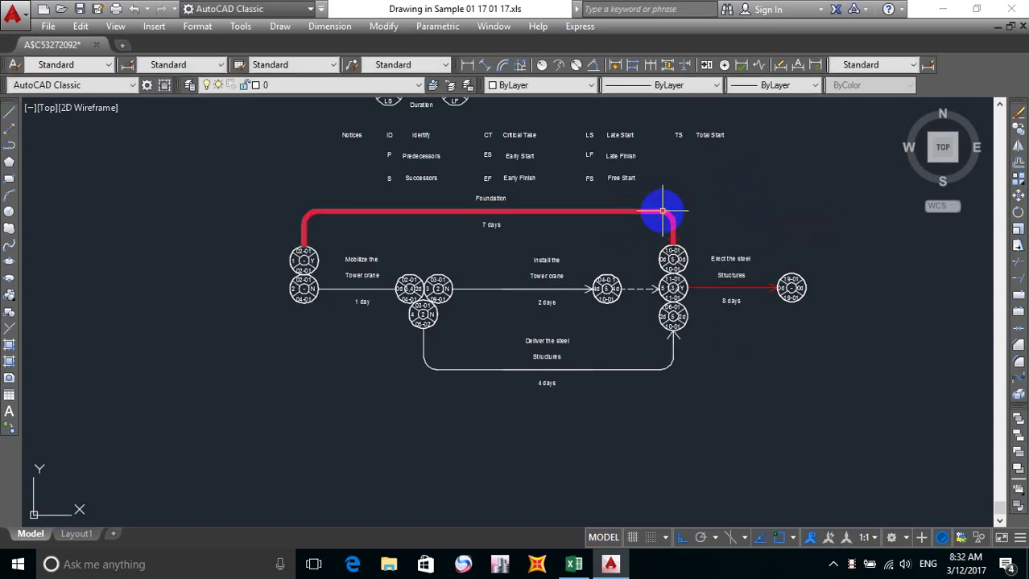
Reduce the red Foundation polyline's width for all segments to less than 0.1.
key("Return")
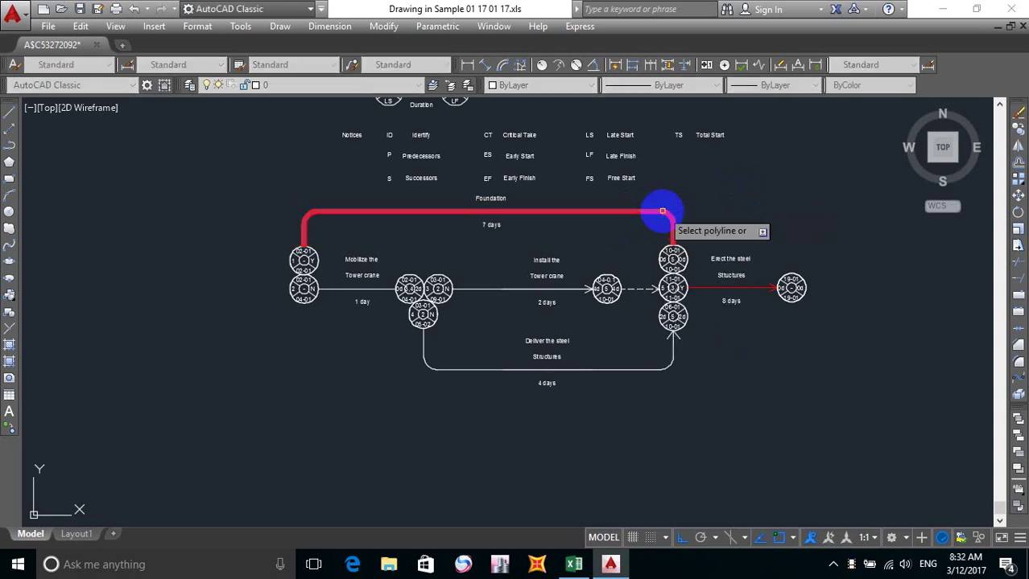
left_click(662, 212)
left_click(705, 282)
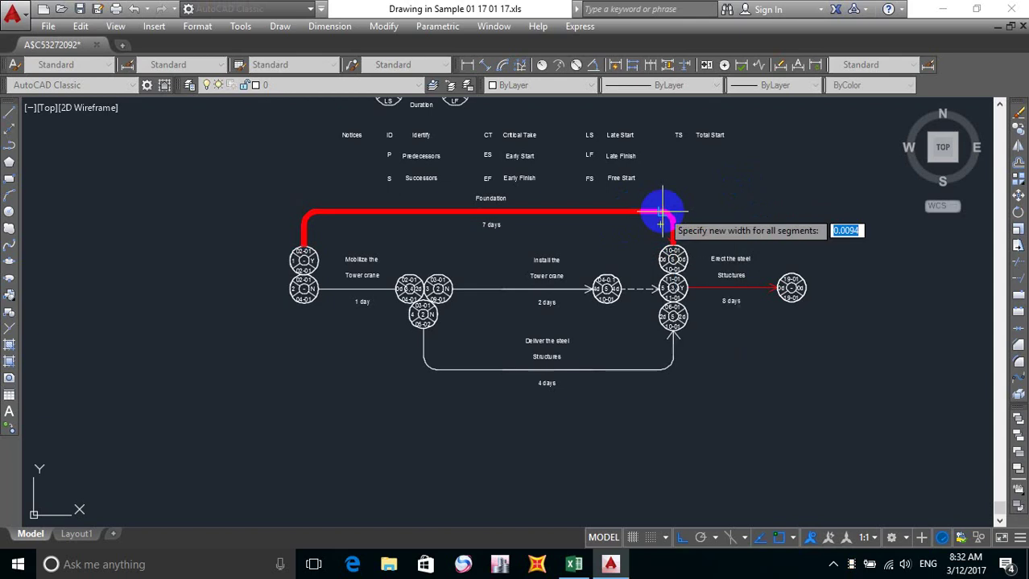
type("0")
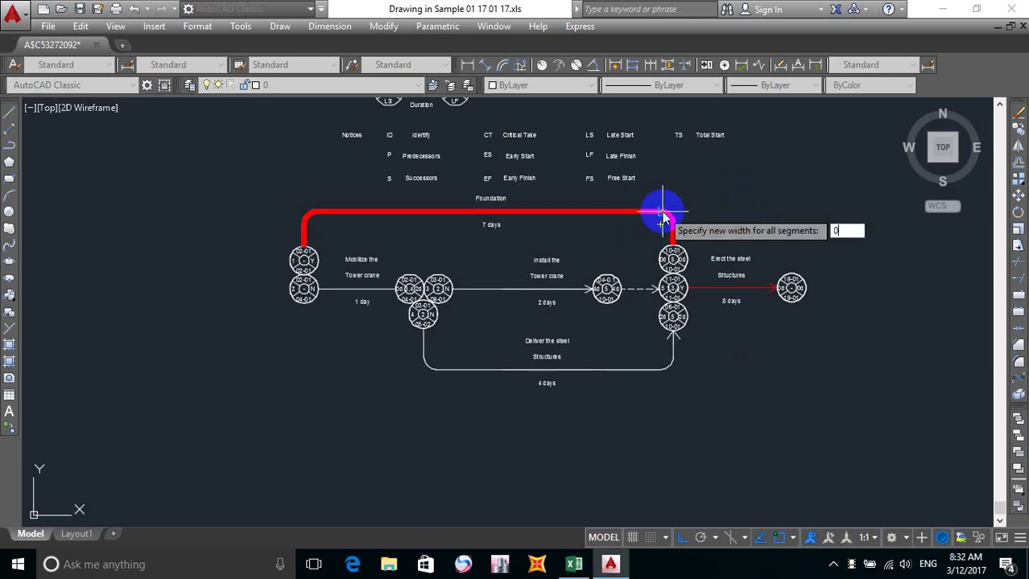
key("Return")
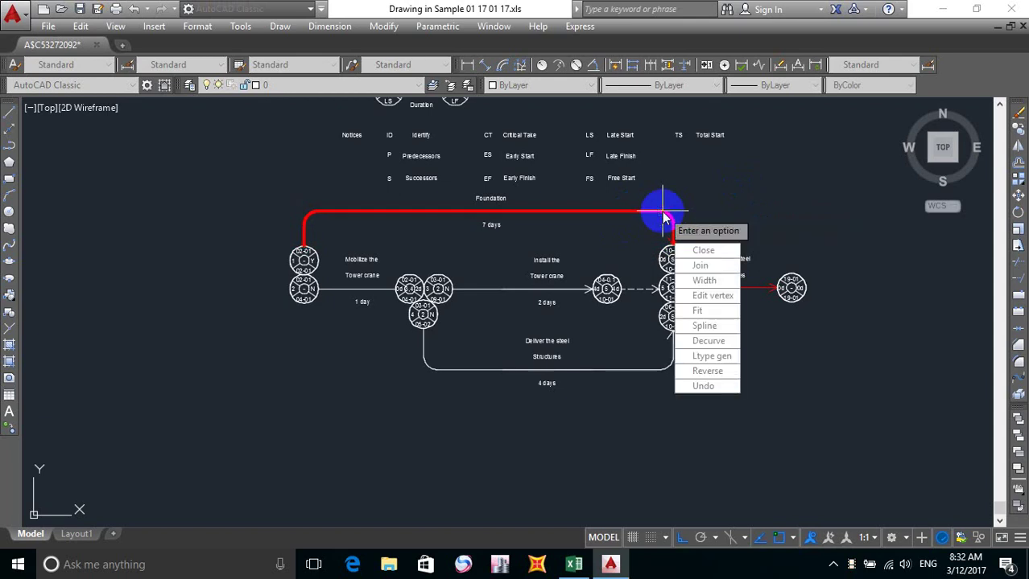
key("Return")
Edit the red Foundation polyline again, giving all its segments a very thin width.
key("Return")
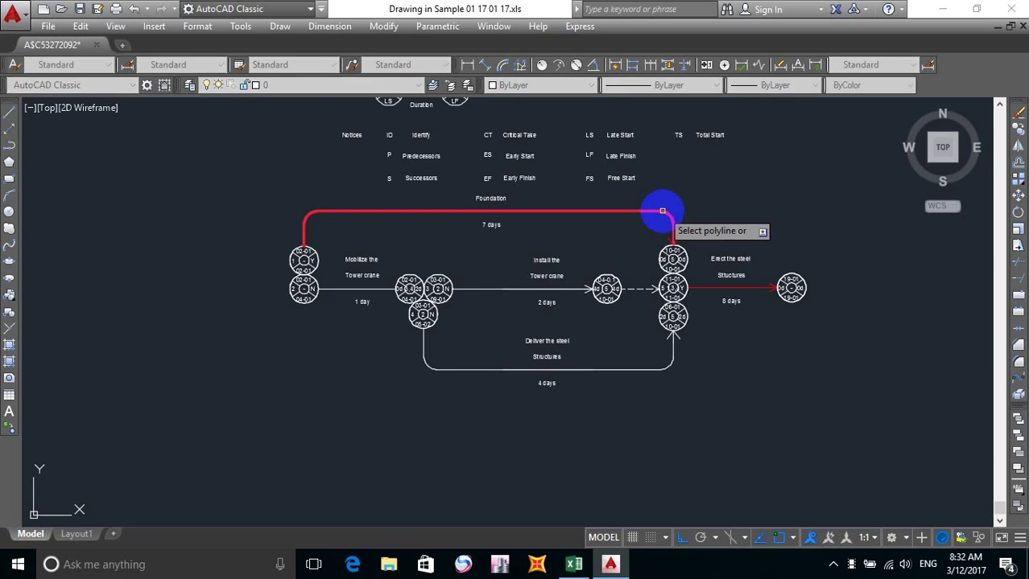
left_click(661, 210)
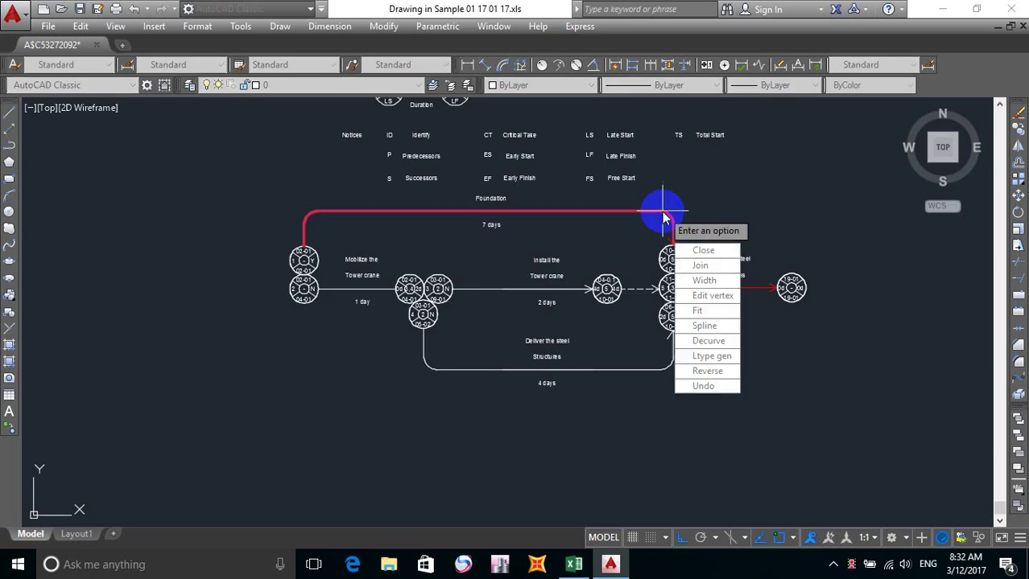
left_click(704, 281)
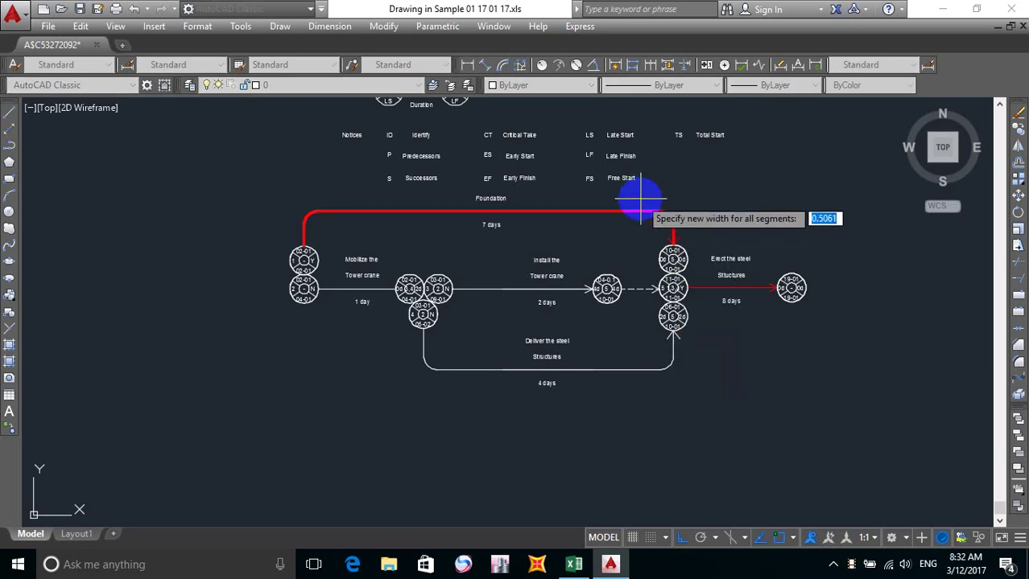
type("0.")
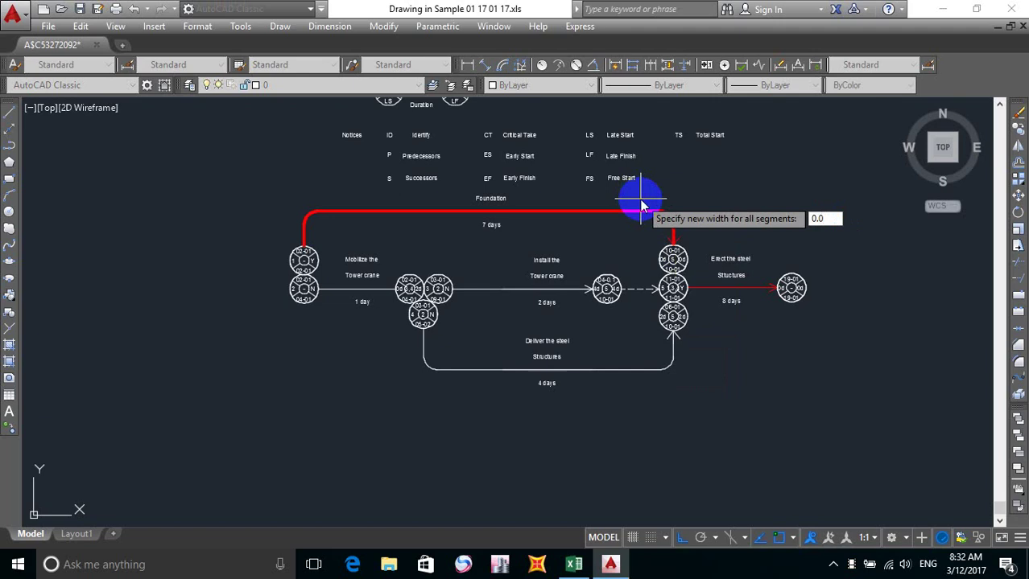
key("Return")
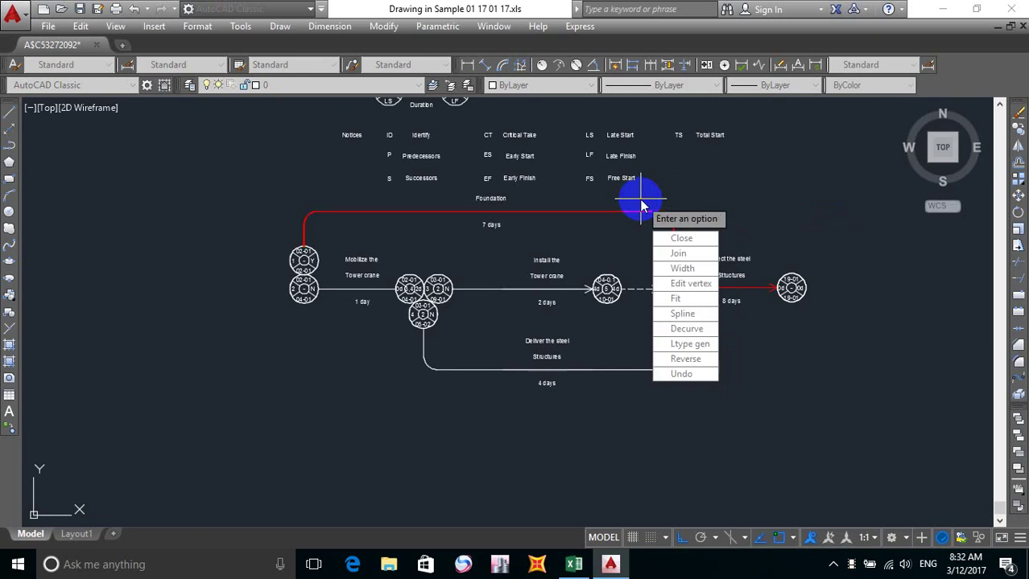
key("Return")
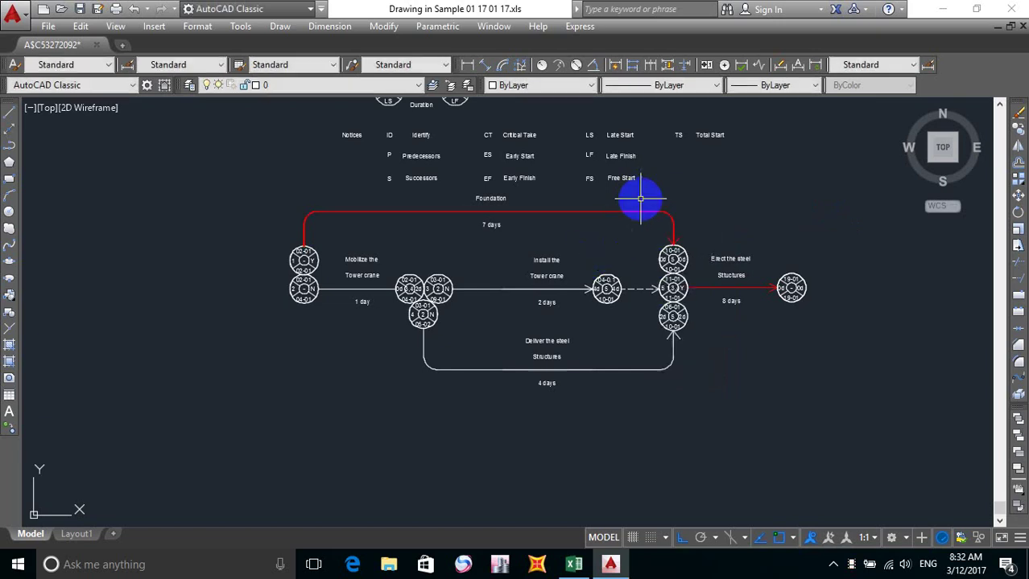
key("Return")
left_click(635, 211)
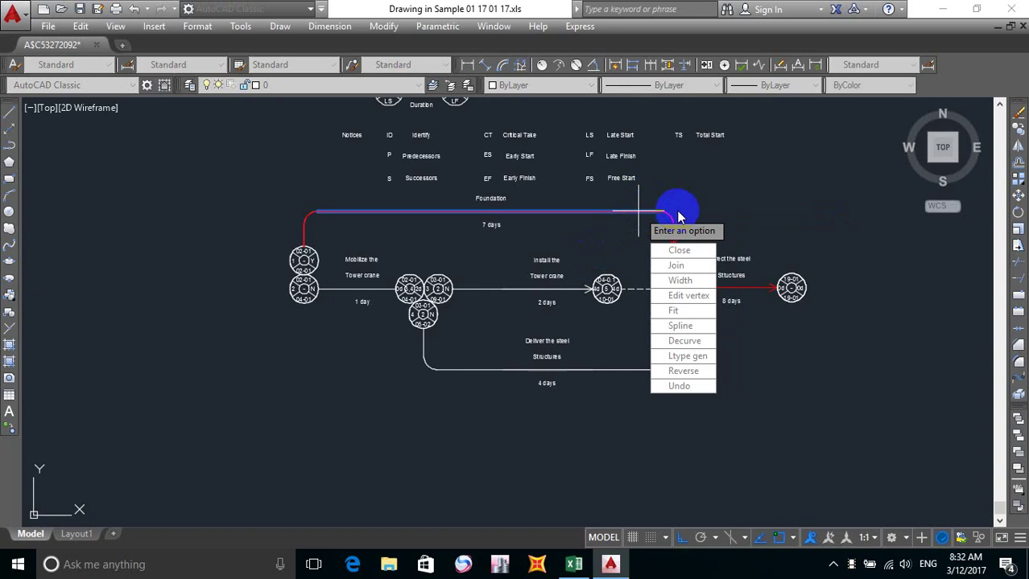
key("Return")
key("Return")
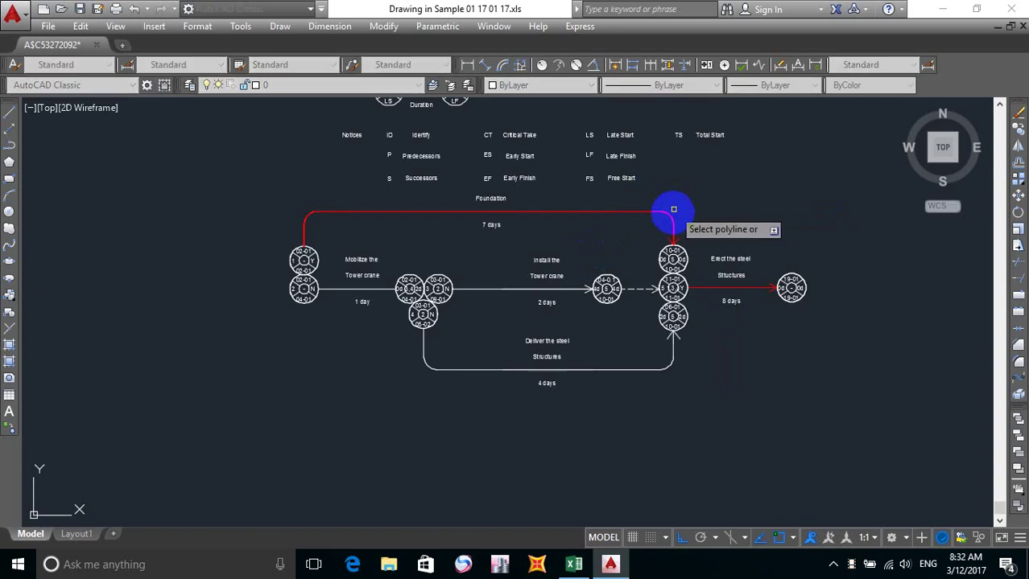
left_click(673, 217)
key("Return")
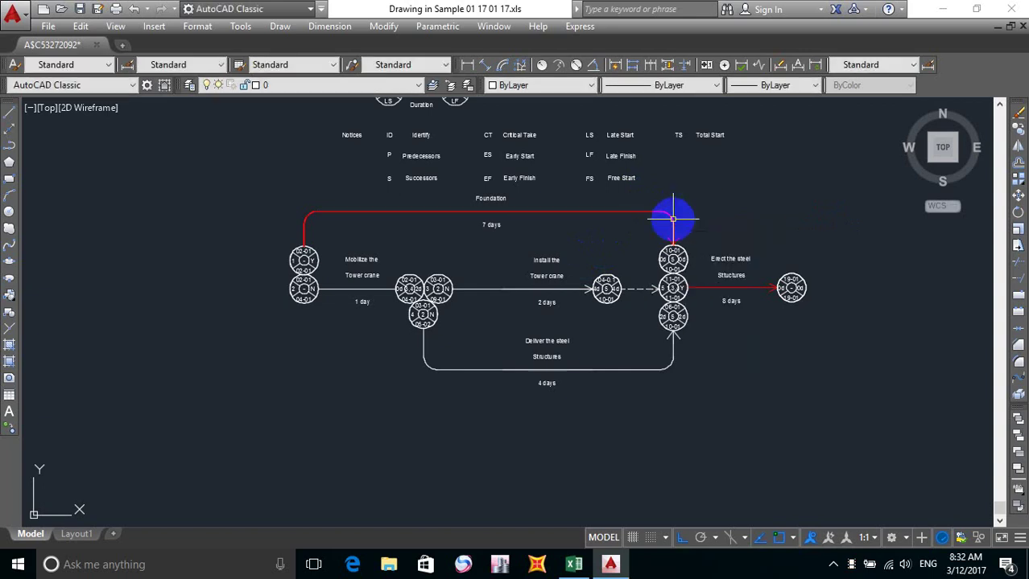
Set the width of the red Foundation polyline to 0.02 for all segments.
key("Return")
left_click(673, 218)
key("Down")
key("Down")
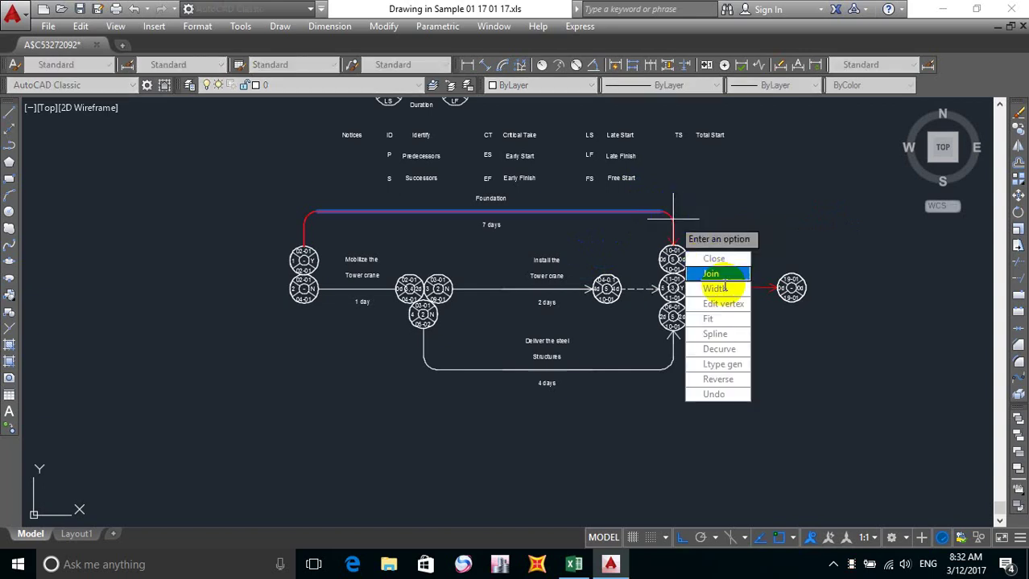
key("Return")
type("0")
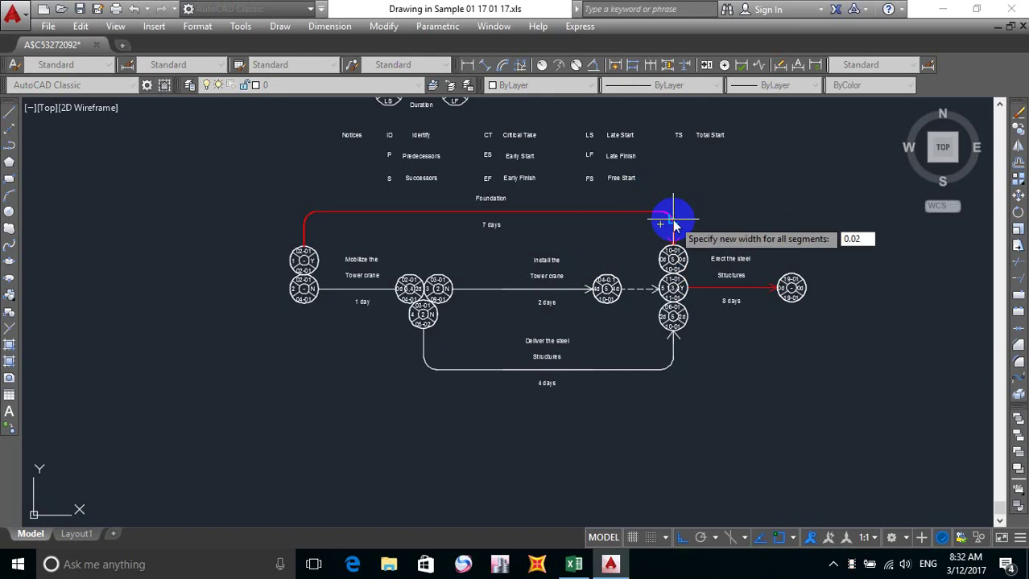
type(".02")
key("Return")
key("Return")
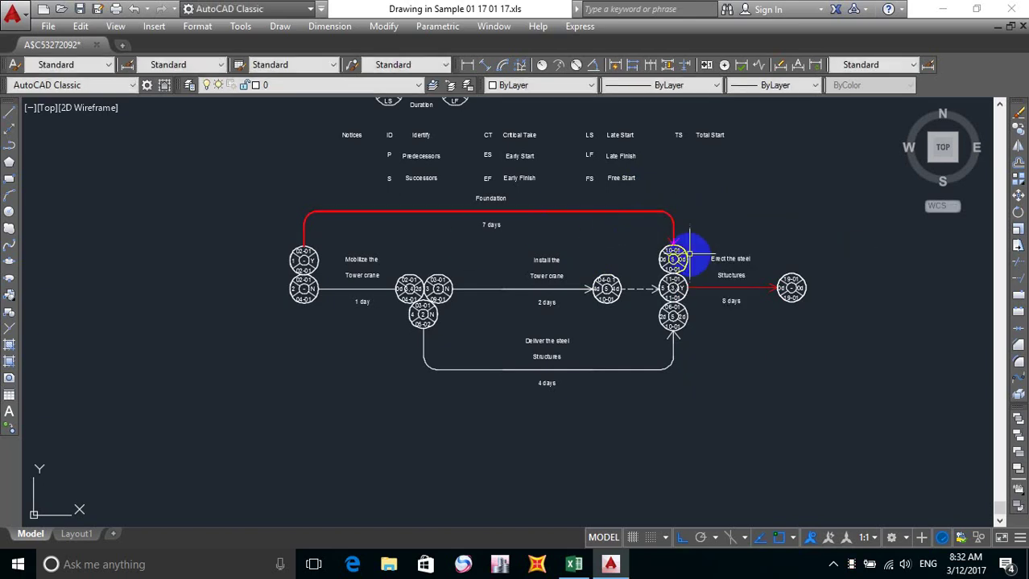
scroll(689, 254, "up", 5)
key("Return")
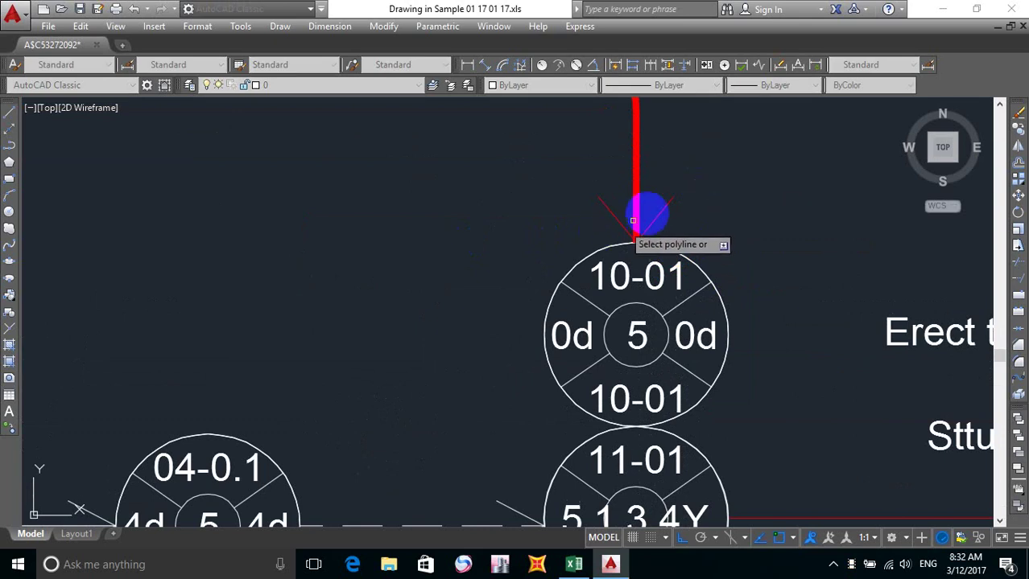
left_click(662, 212)
key("n")
key("Return")
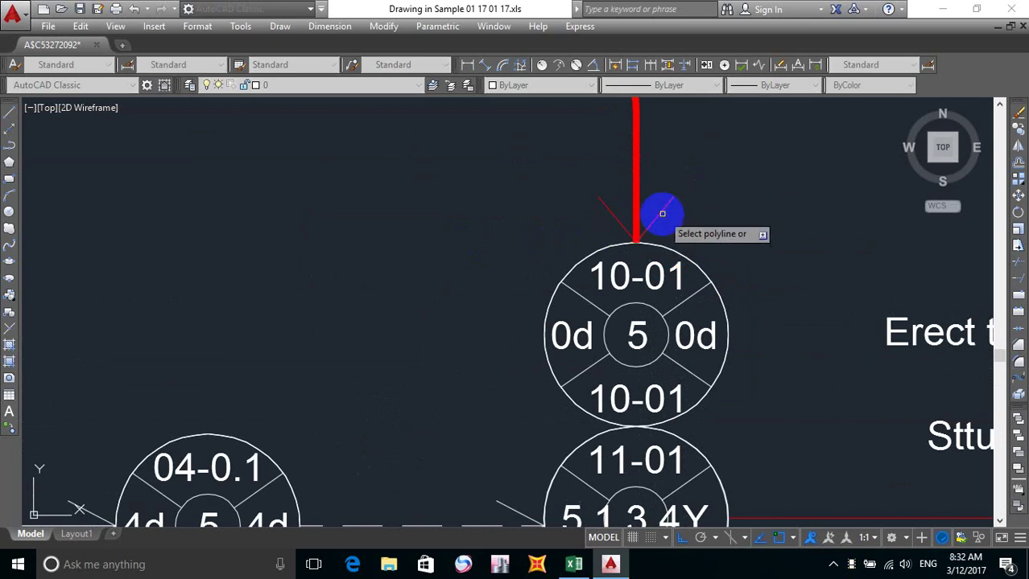
key("Escape")
Try to join the red arrowhead line above the 10-01 node at the end of the Foundation connector.
middle_click_drag(672, 217, 675, 215)
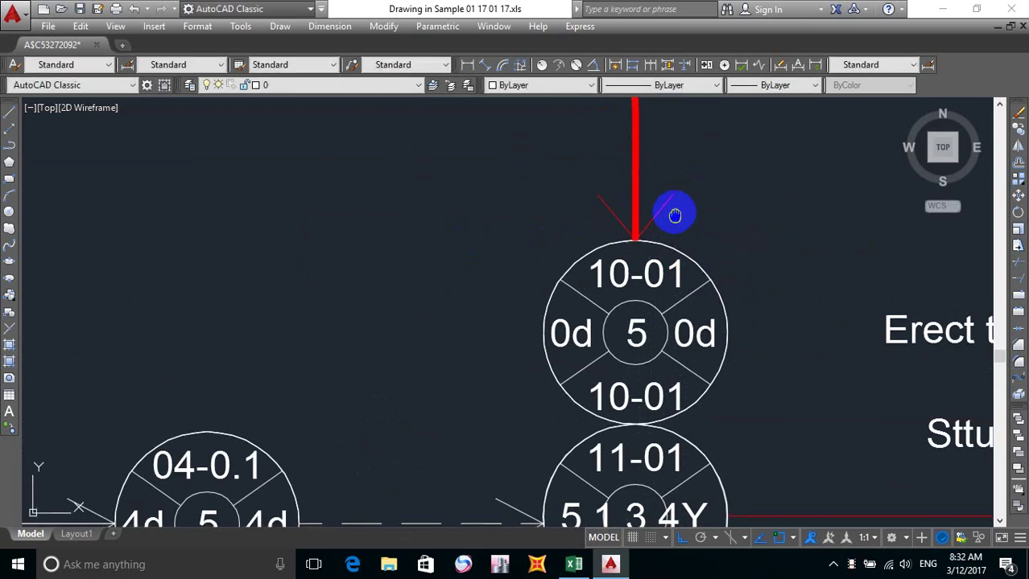
type("j")
key("Return")
left_click(665, 207)
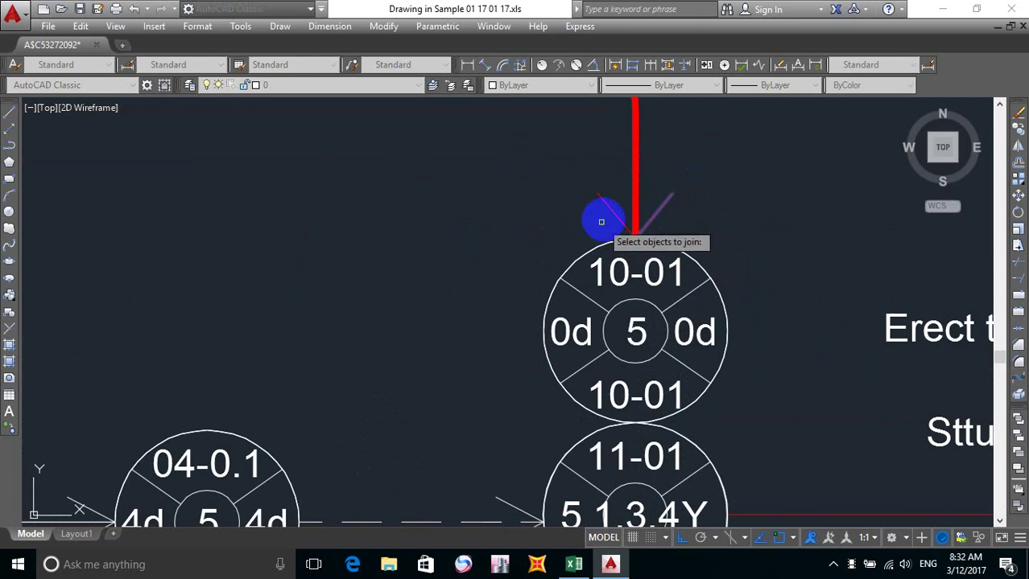
right_click(673, 214)
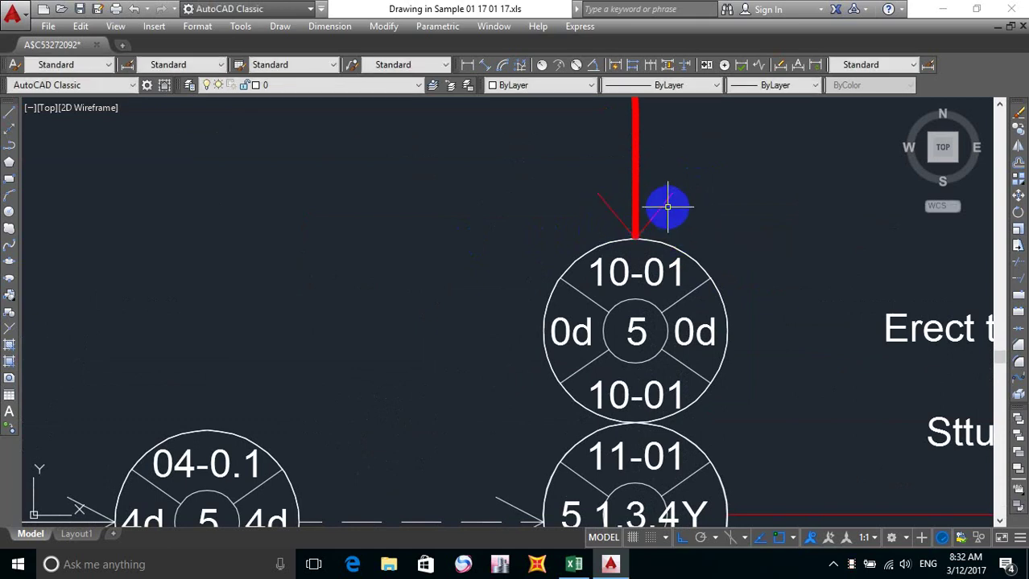
scroll(684, 218, "down", 4)
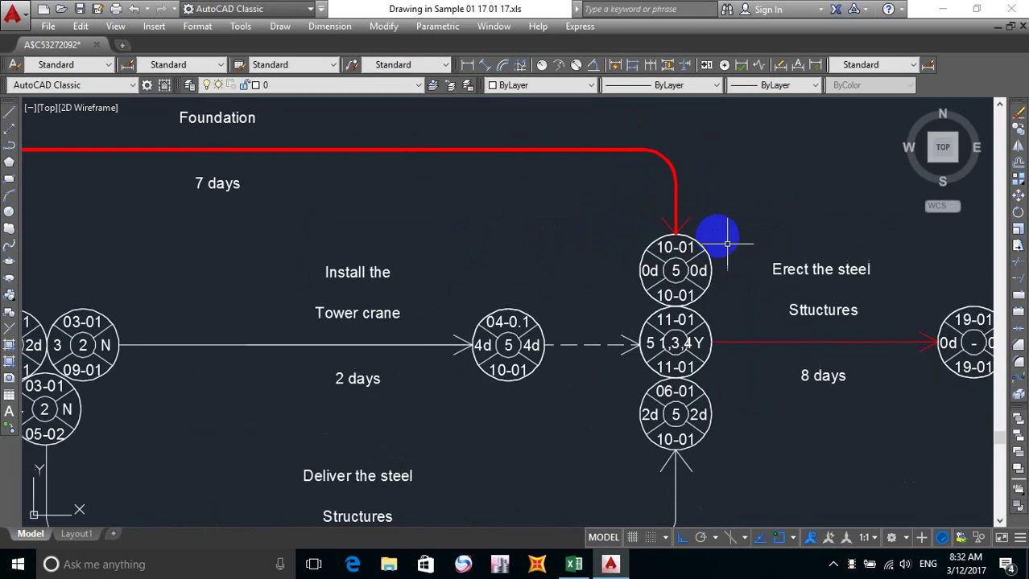
scroll(698, 223, "up", 5)
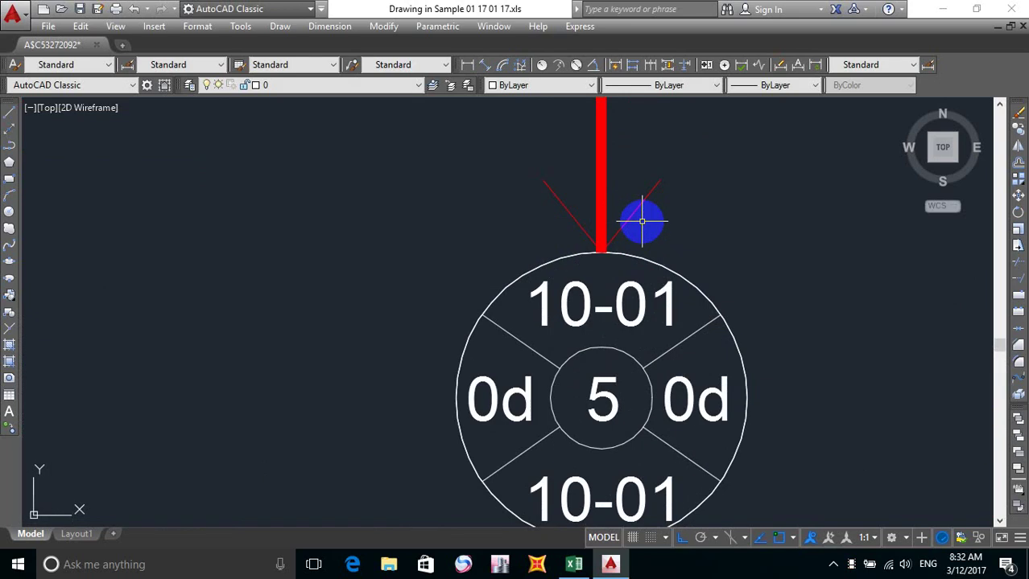
scroll(642, 220, "down", 4)
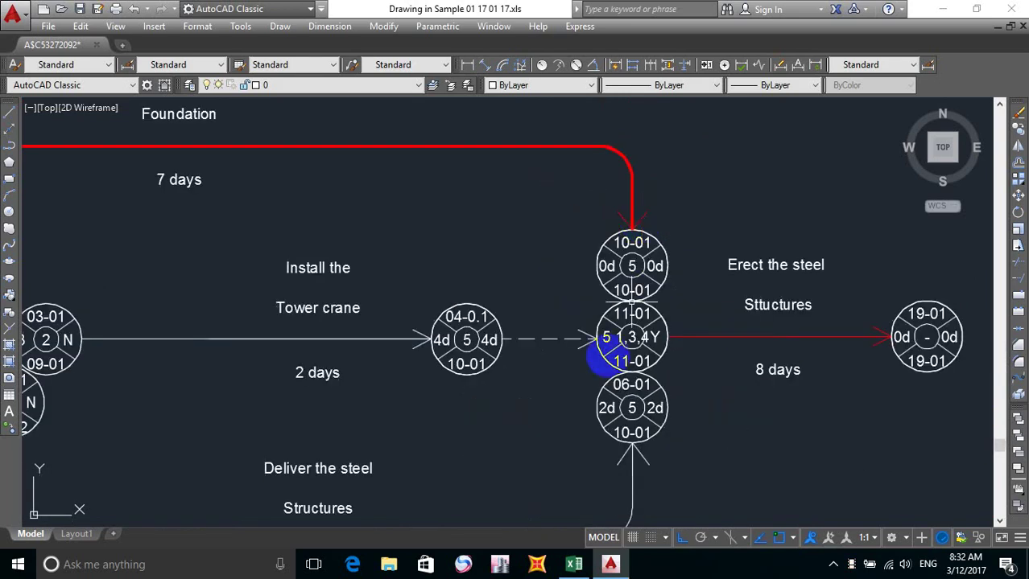
Open the properties of the 1,3,4 text in the centre of the 11-01 node.
scroll(633, 344, "up", 3)
left_click(623, 334)
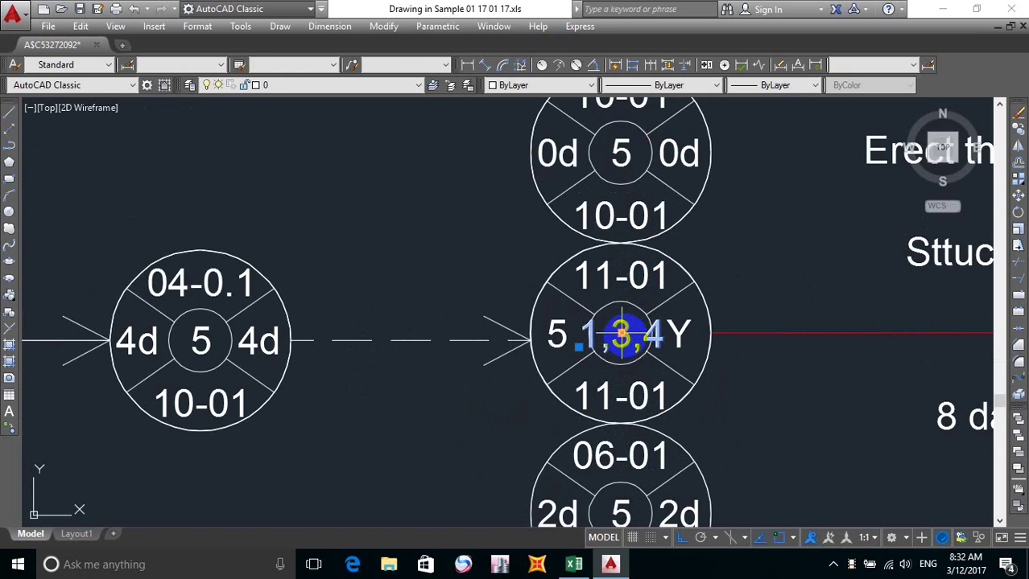
type("C")
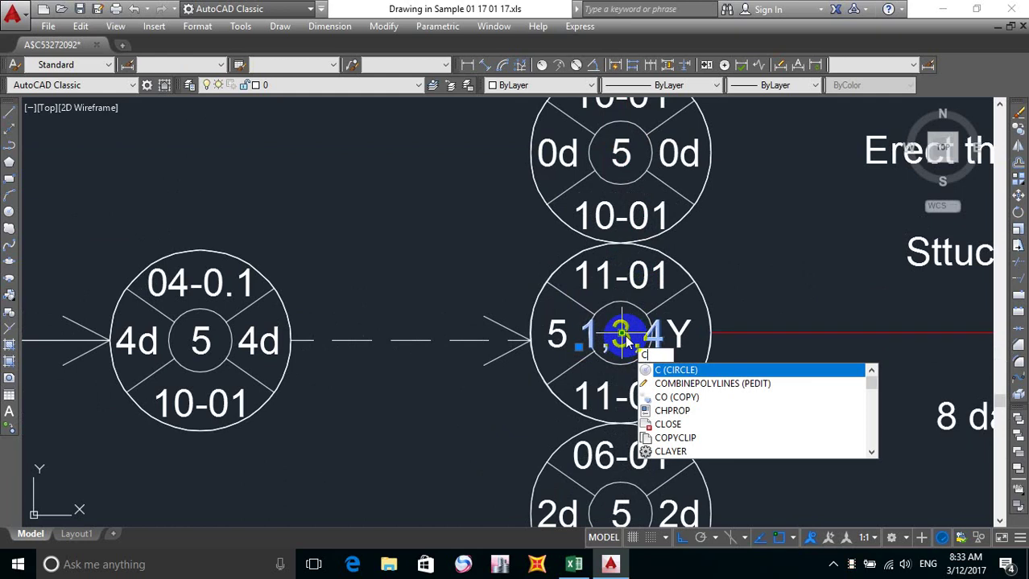
type("i")
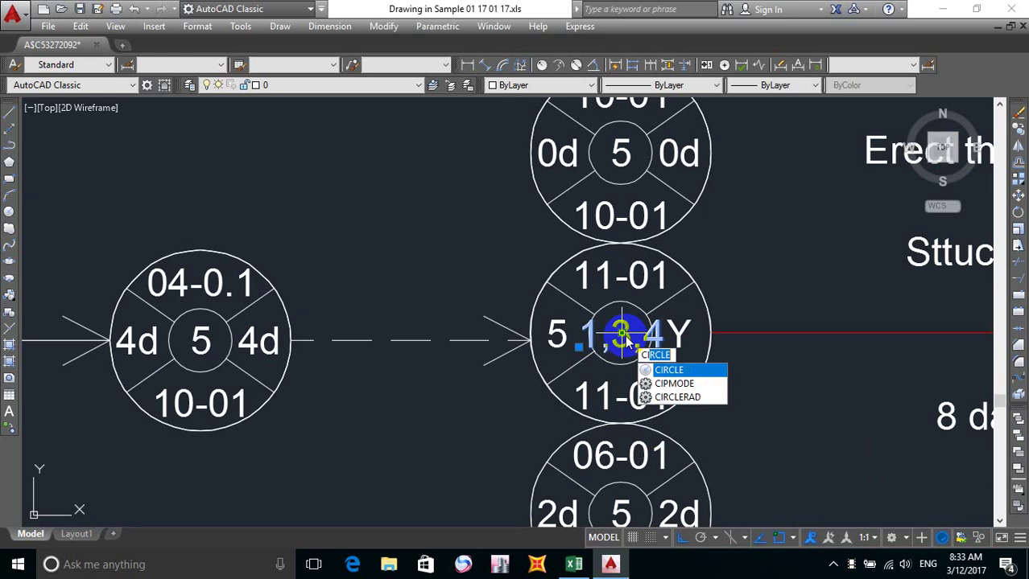
type("p")
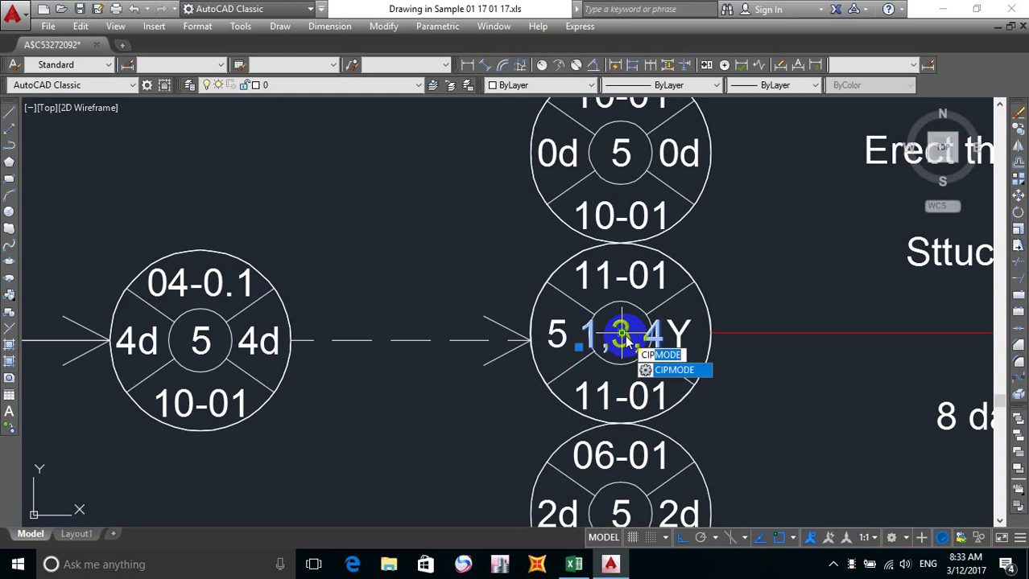
key("BackSpace")
key("BackSpace")
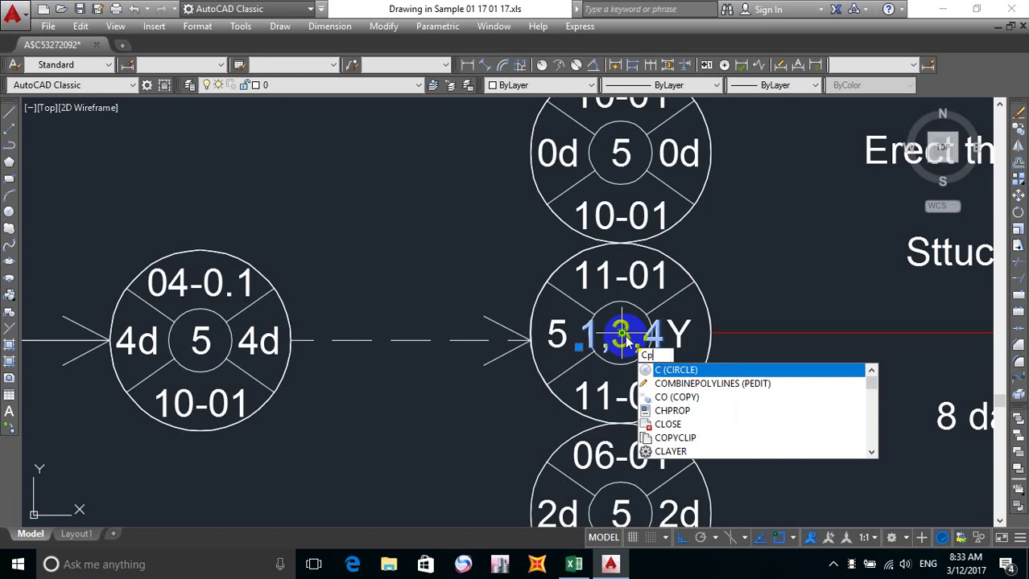
type("p")
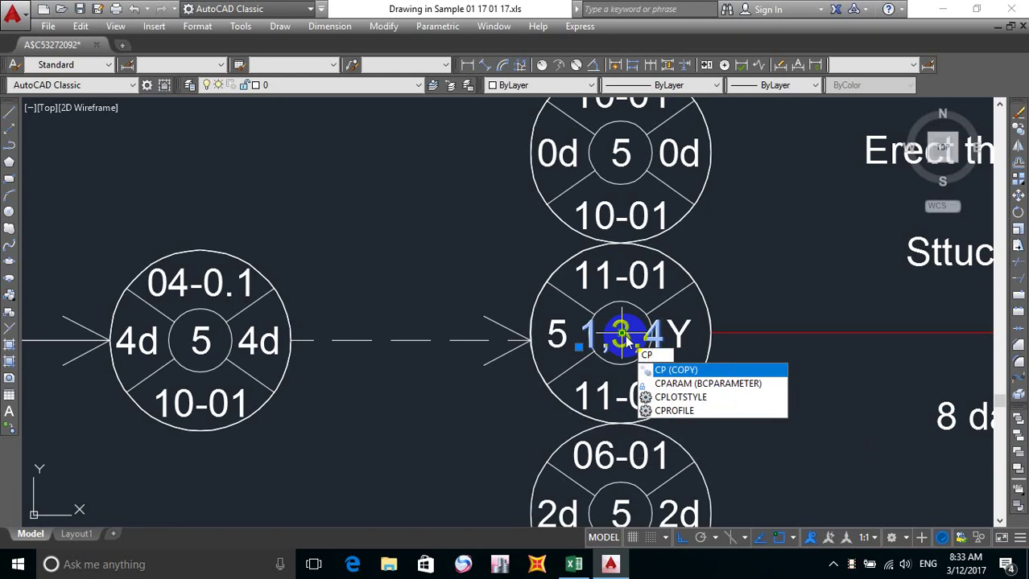
type("a")
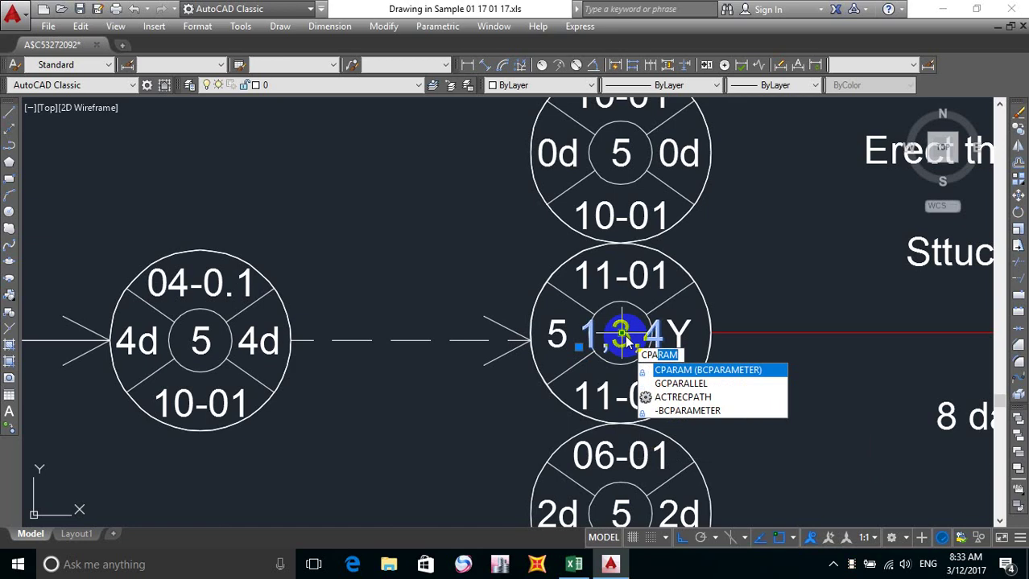
key("BackSpace")
key("BackSpace")
type("a")
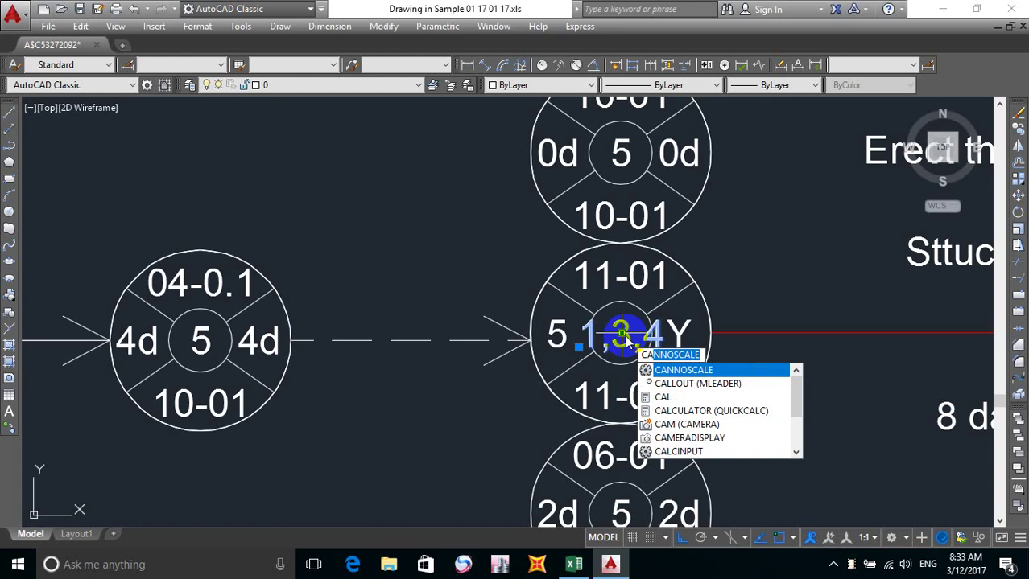
key("BackSpace")
key("BackSpace")
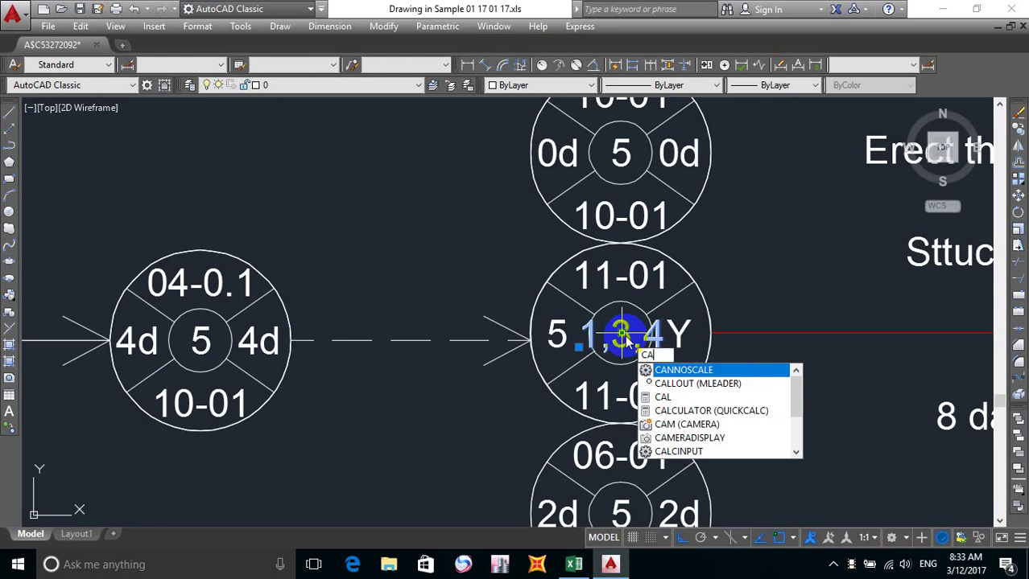
type("H")
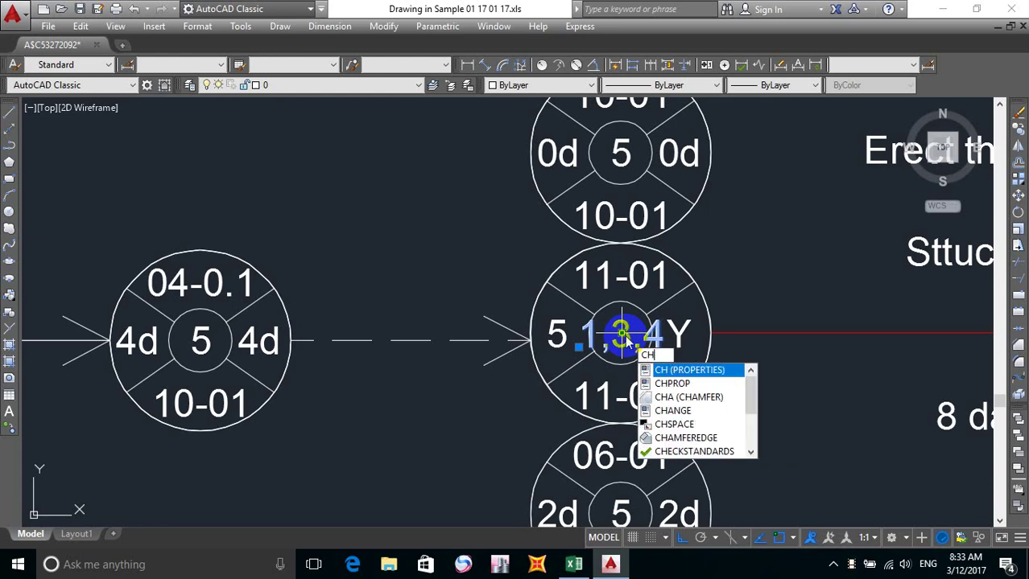
key("Return")
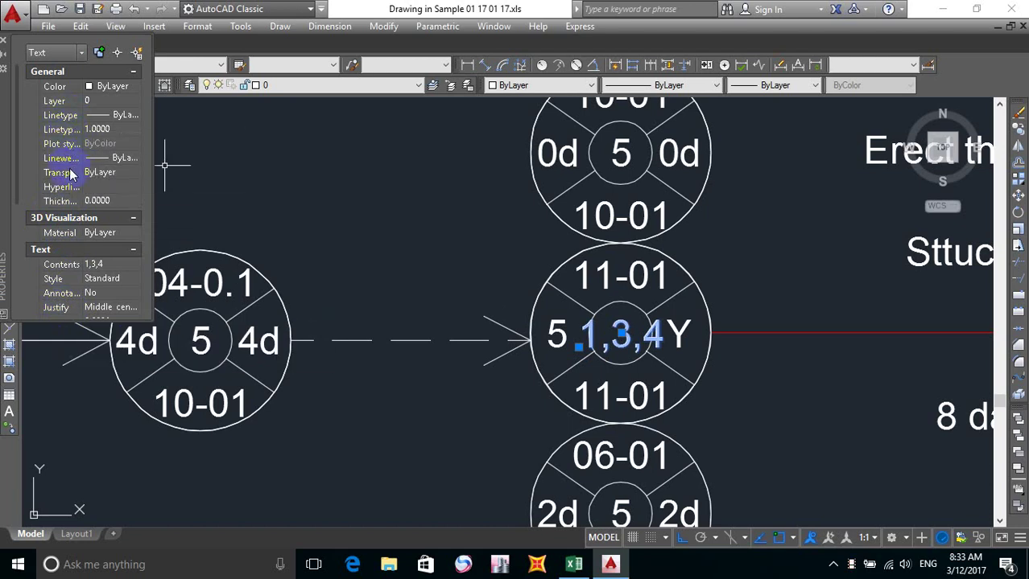
Look through the general settings of the 1,3,4 text, from linetype to thickness, and close its properties.
left_click(64, 102)
left_click(65, 116)
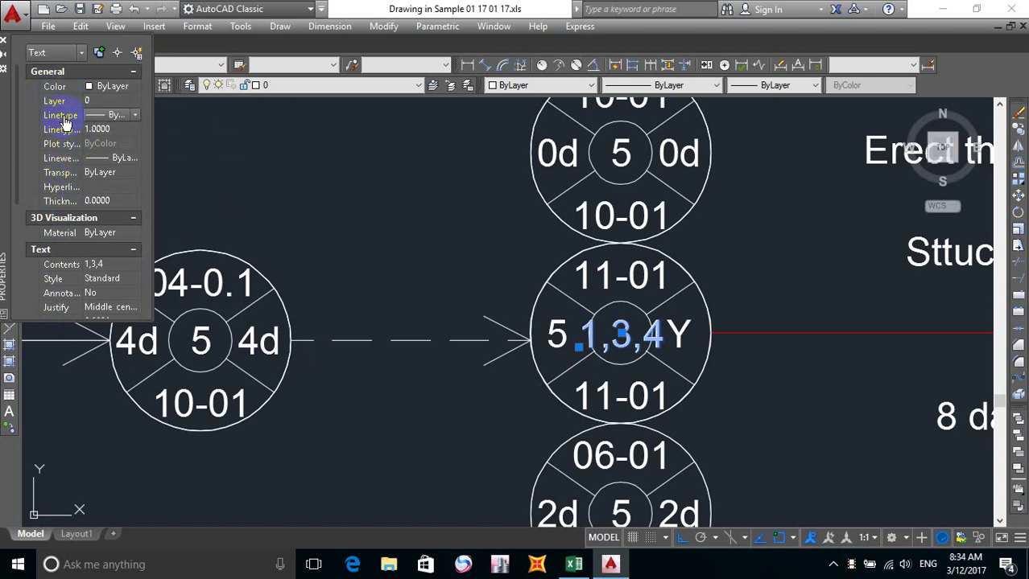
left_click(107, 130)
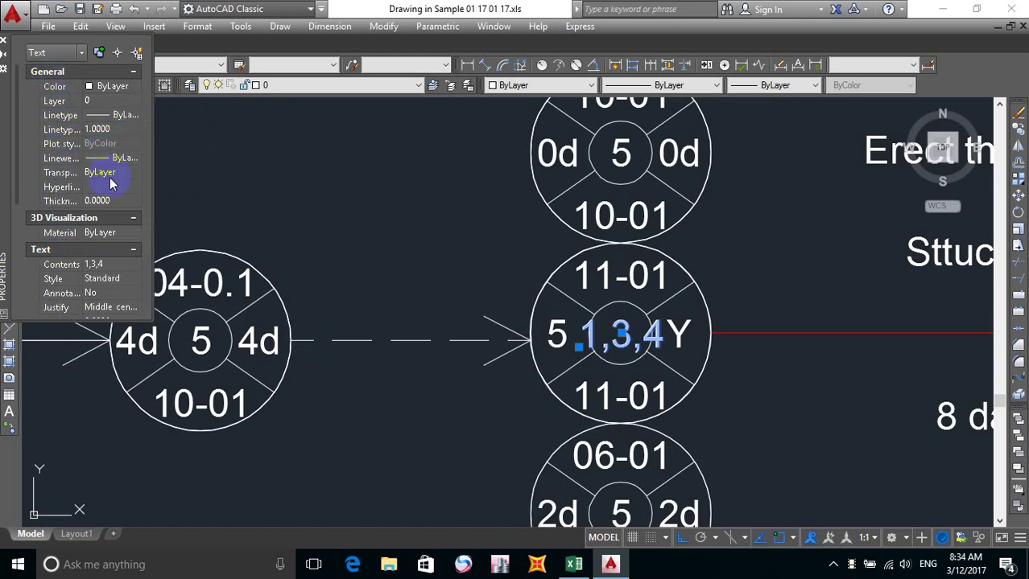
left_click(105, 172)
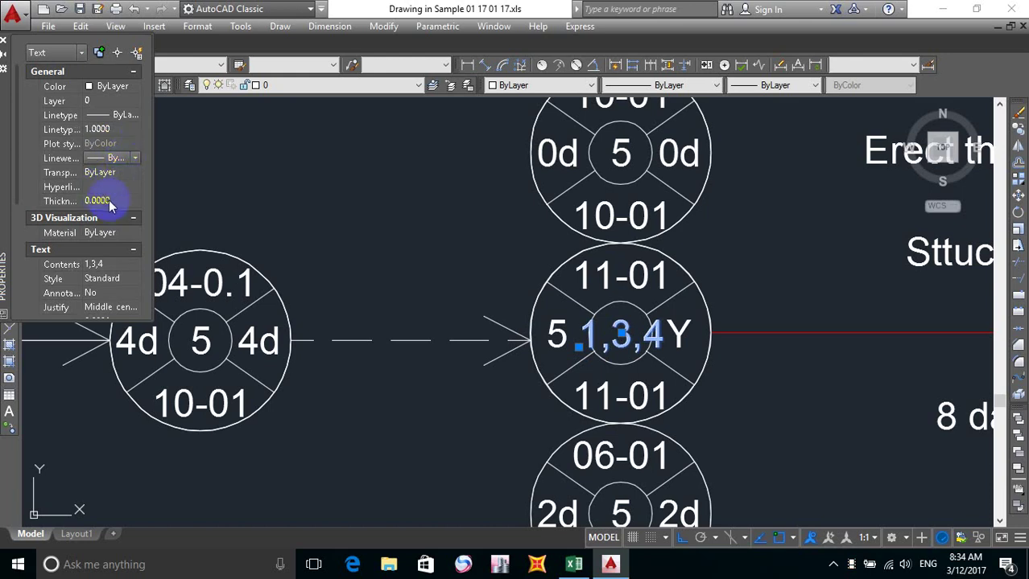
left_click(111, 201)
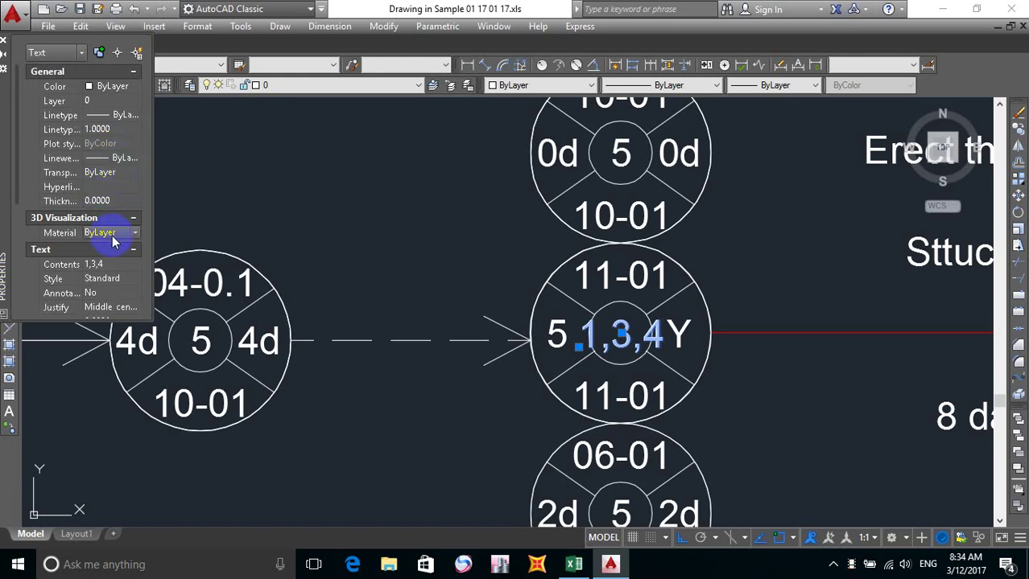
left_click(333, 190)
left_click(294, 193)
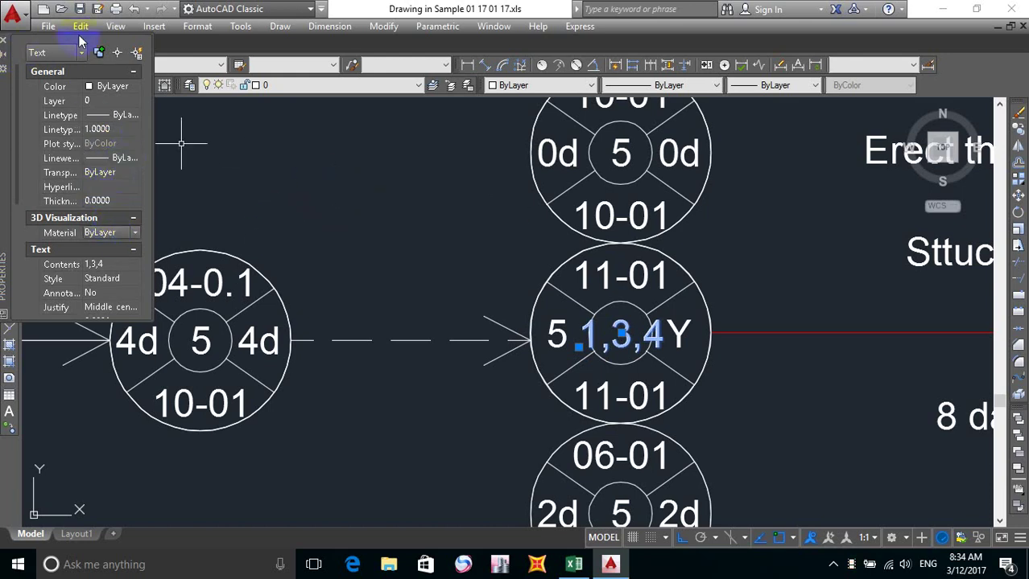
left_click(3, 40)
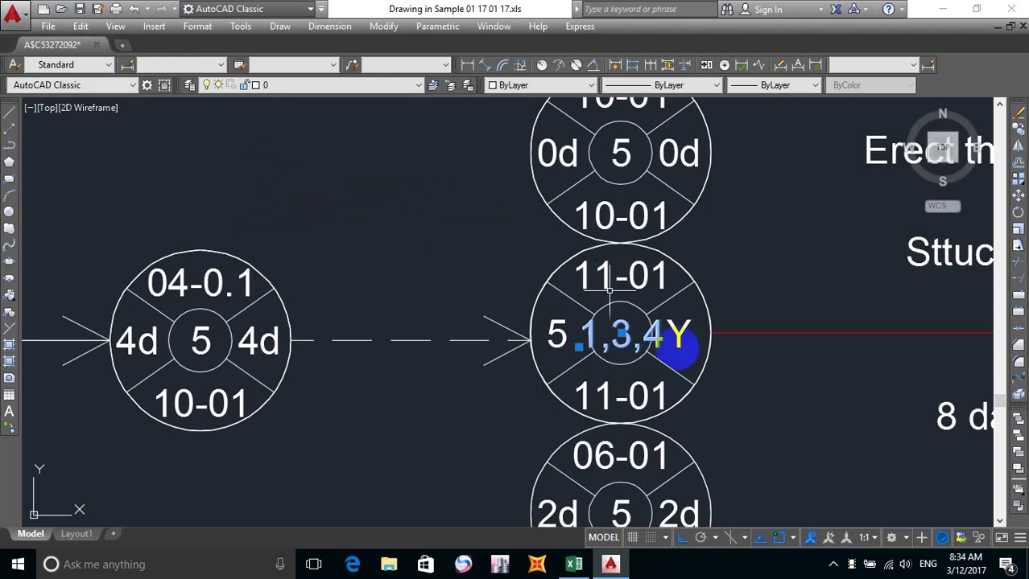
scroll(612, 293, "down", 5)
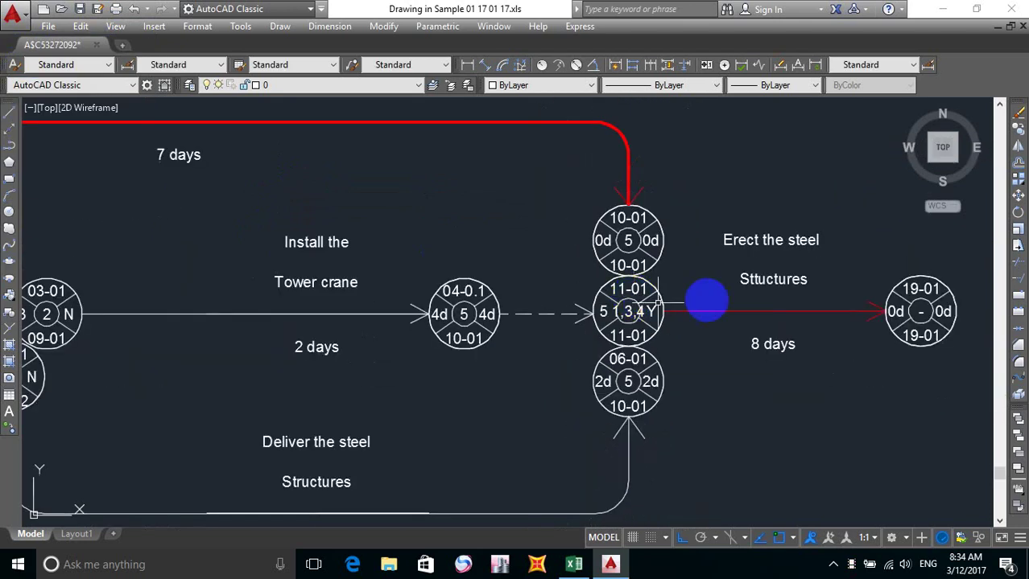
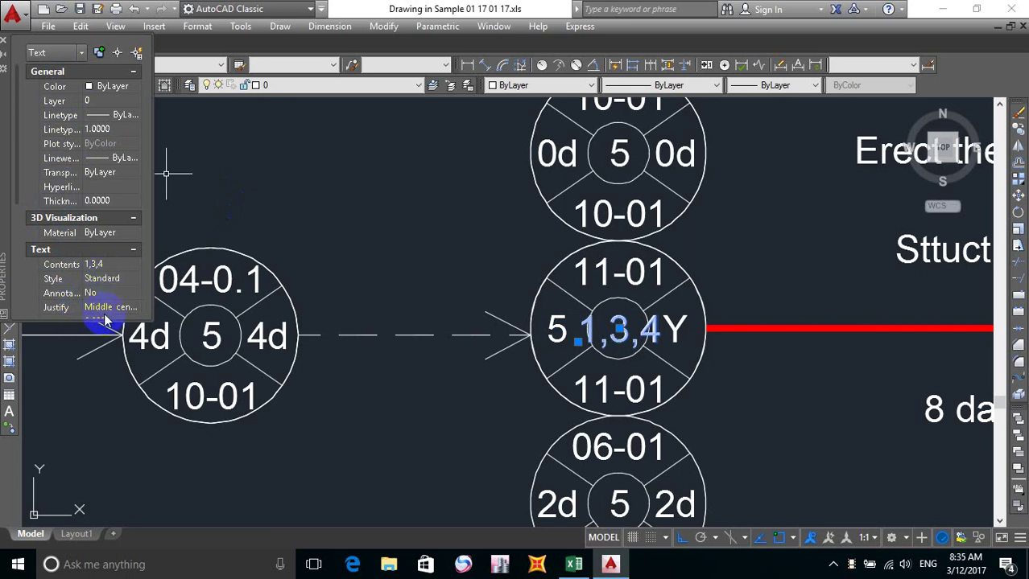
Set the 1,3,4 text's width factor to 0.1 and its obliquing angle to 1.
scroll(113, 242, "down", 5)
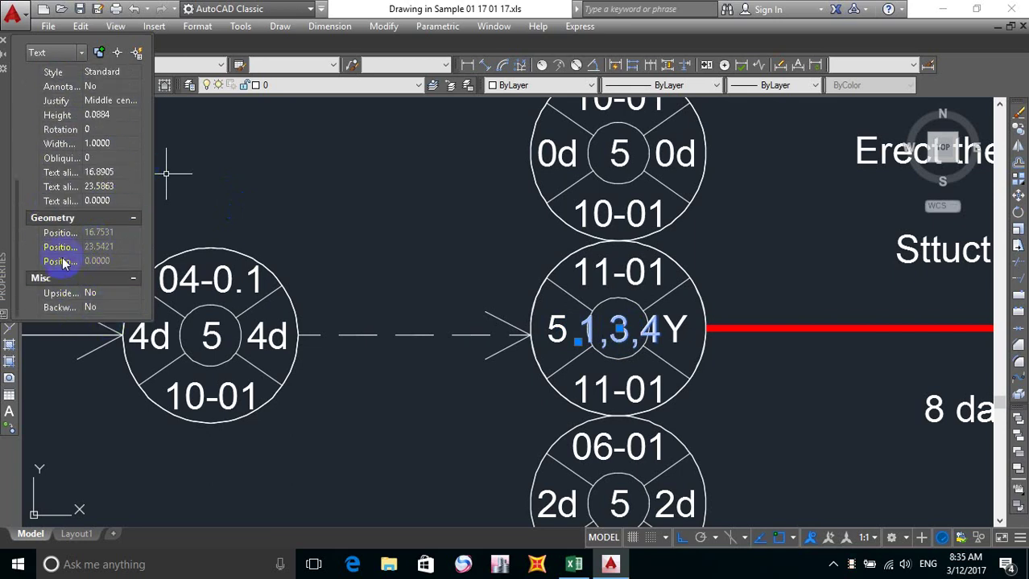
scroll(88, 274, "up", 5)
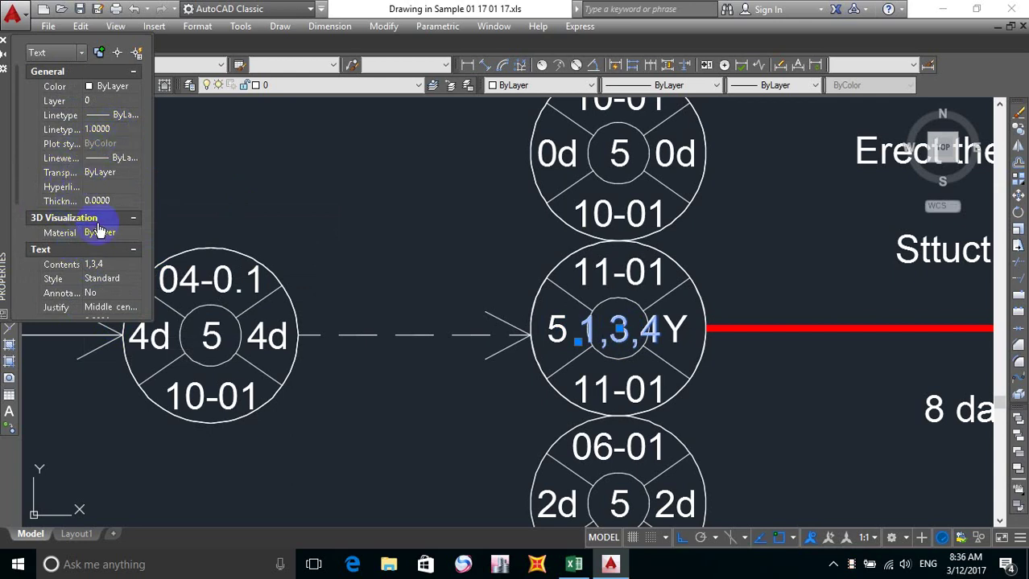
scroll(101, 241, "down", 5)
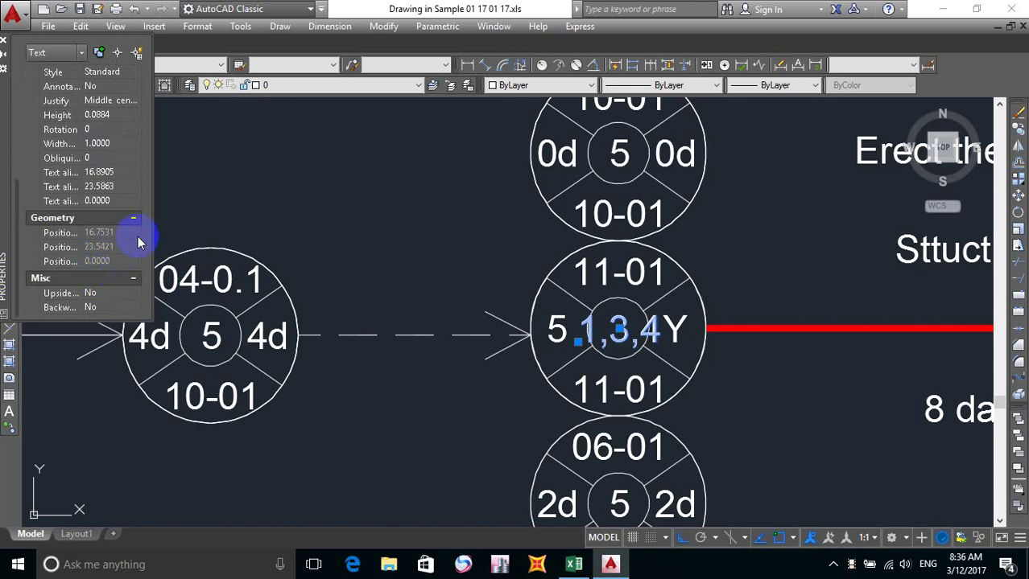
left_click(93, 144)
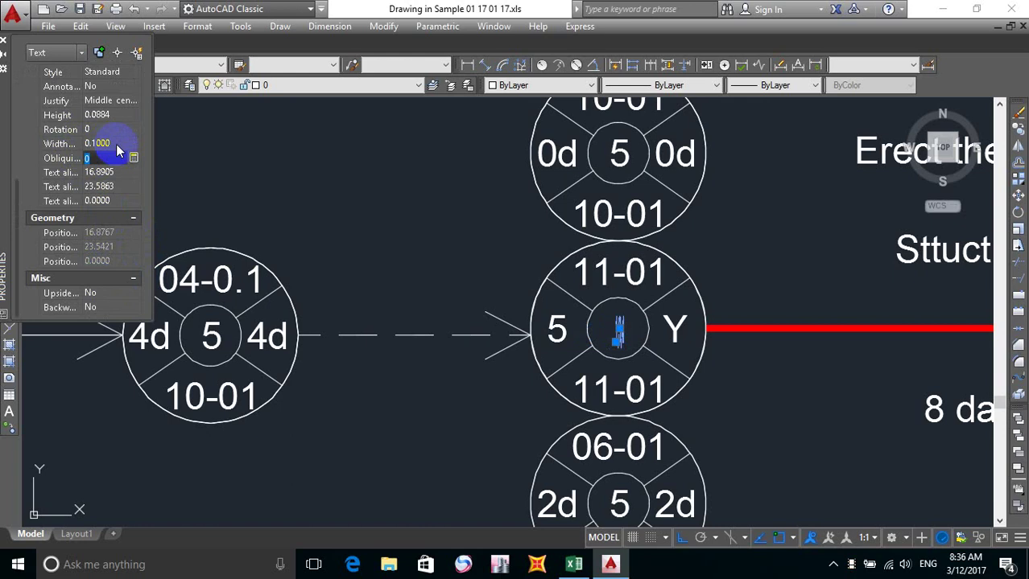
left_click(112, 156)
type(".")
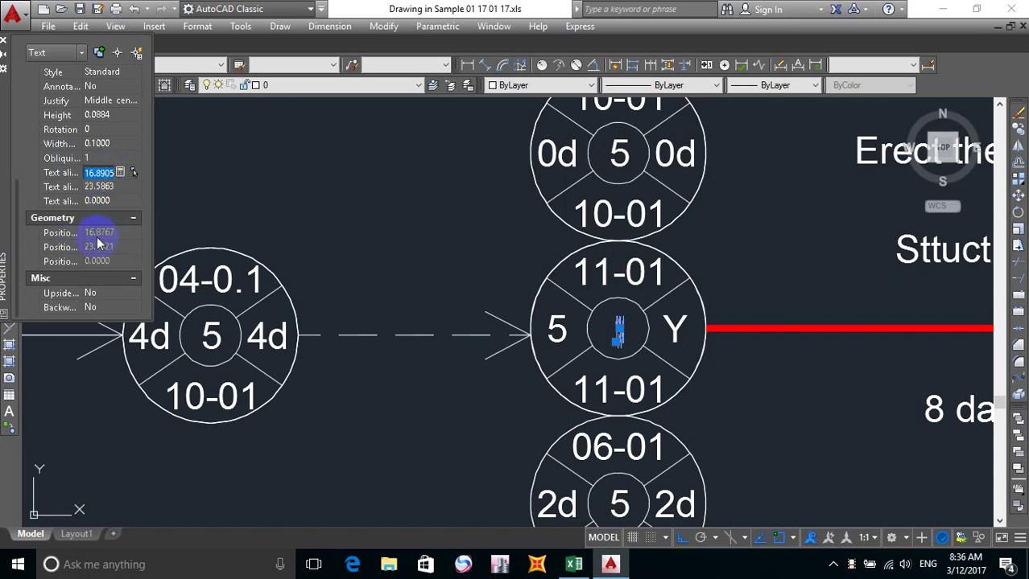
Change the 1,3,4 text's width factor to 0.5, deselect the text and close its properties.
left_click(141, 143)
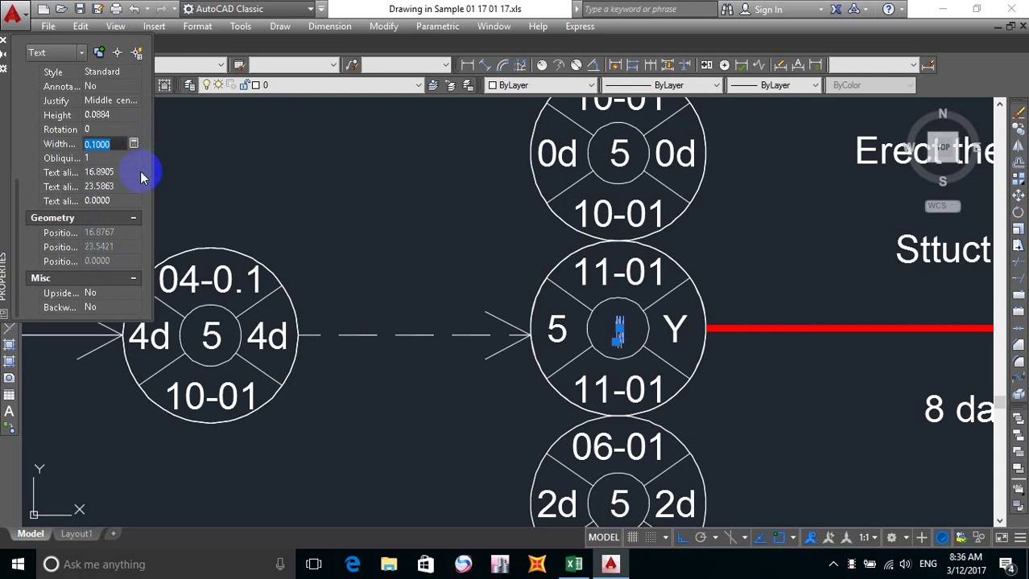
double_click(104, 143)
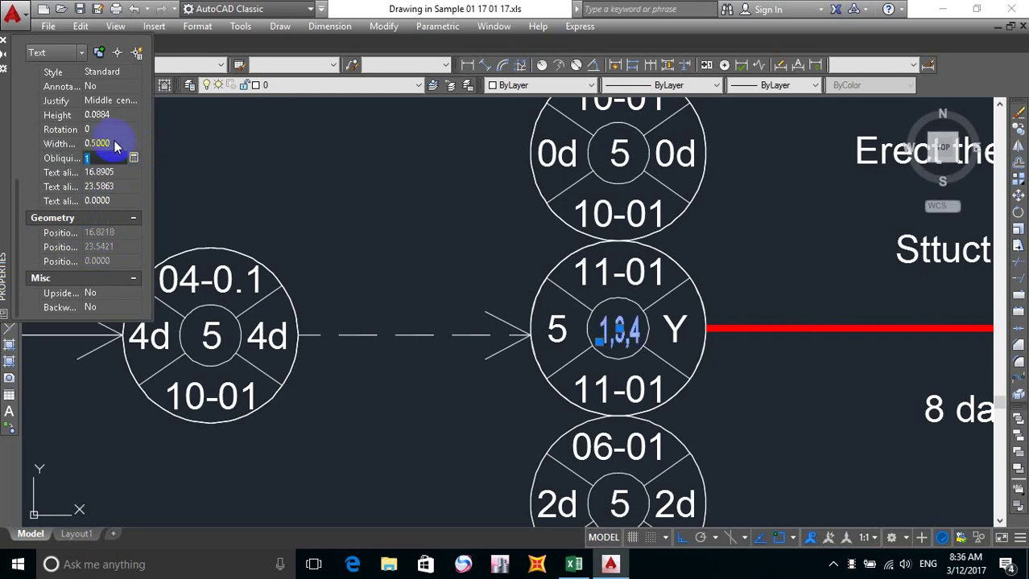
left_click(423, 230)
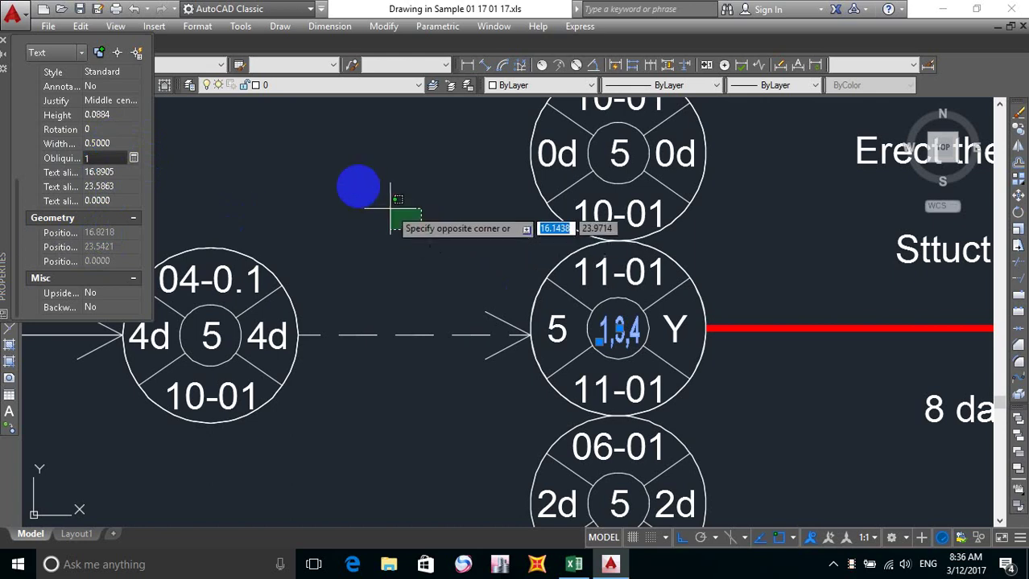
left_click(331, 165)
key("Escape")
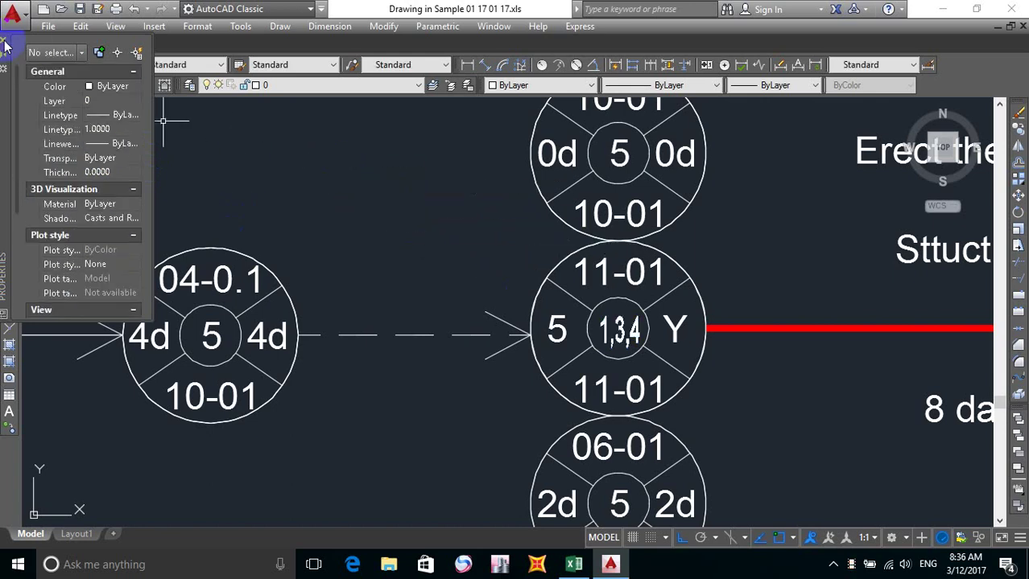
left_click(4, 46)
Inspect the fit of the 1,3,4 text inside its inner circle and review the whole network diagram.
scroll(636, 342, "up", 5)
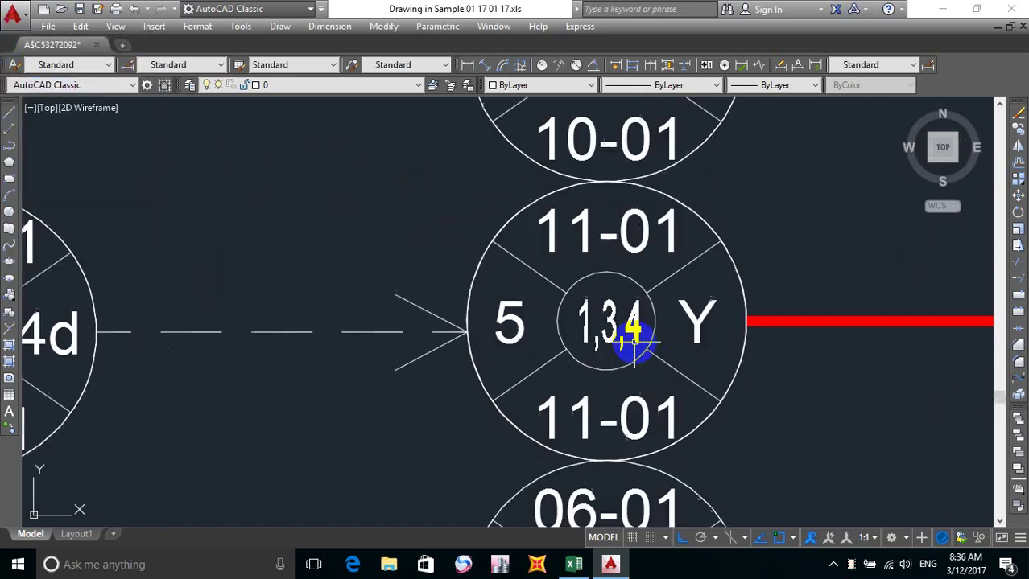
scroll(539, 298, "down", 5)
scroll(483, 293, "up", 2)
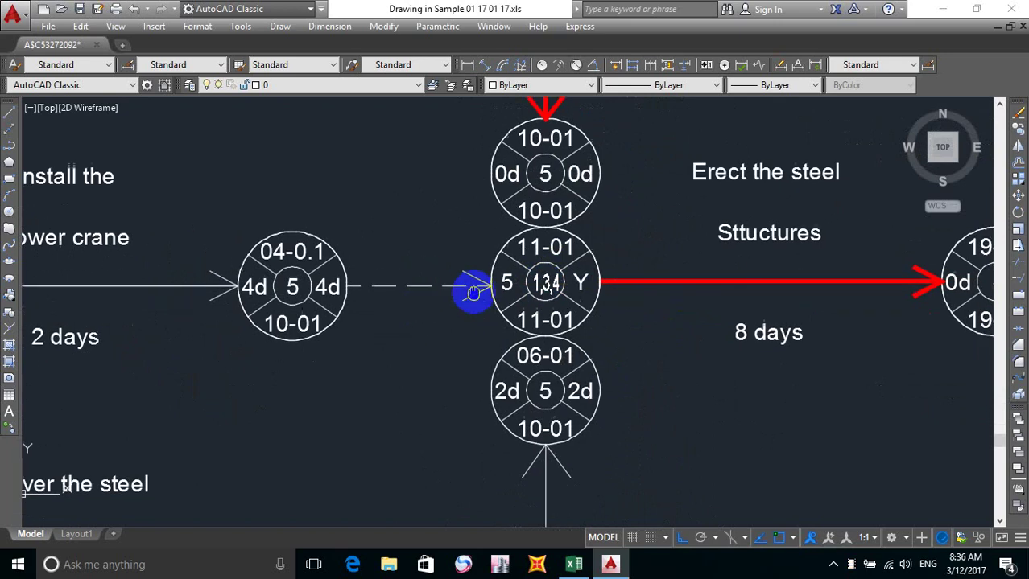
scroll(594, 281, "down", 1)
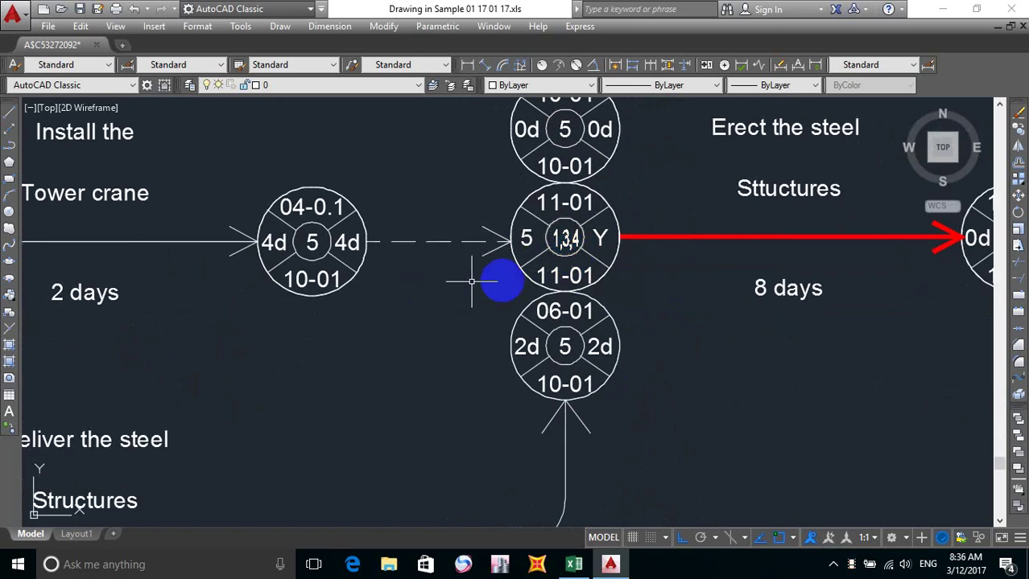
mouse_move(475, 282)
middle_mouse_down()
mouse_move(461, 310)
mouse_move(507, 345)
mouse_move(552, 360)
middle_mouse_up()
scroll(558, 290, "down", 3)
double_click(499, 334)
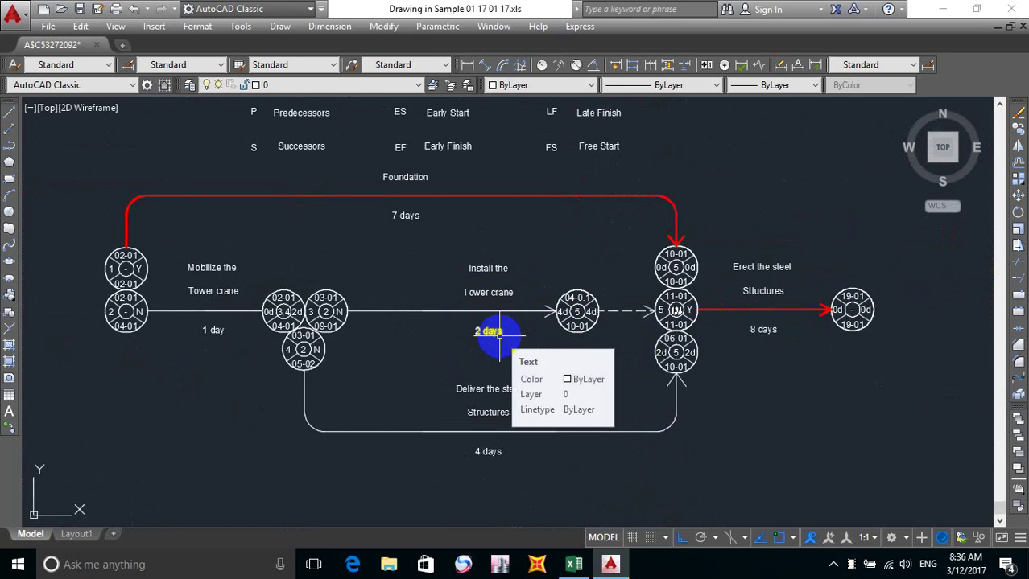
Move the TS and Total Start texts horizontally closer to the Late Start column in the notices legend.
mouse_move(469, 360)
middle_mouse_down()
mouse_move(471, 337)
mouse_move(458, 324)
middle_mouse_up()
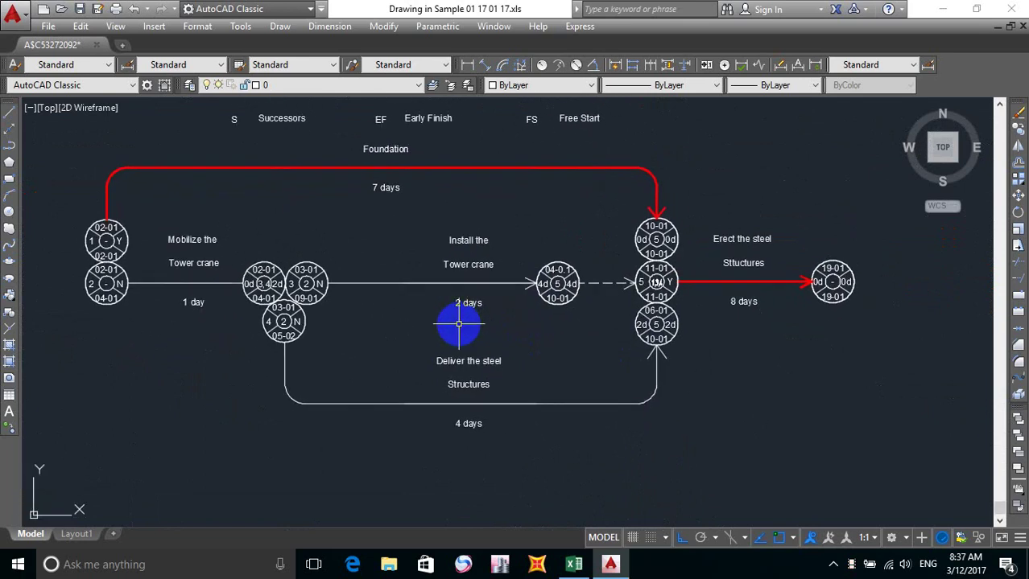
mouse_move(432, 131)
middle_mouse_down()
mouse_move(473, 241)
mouse_move(478, 329)
middle_mouse_up()
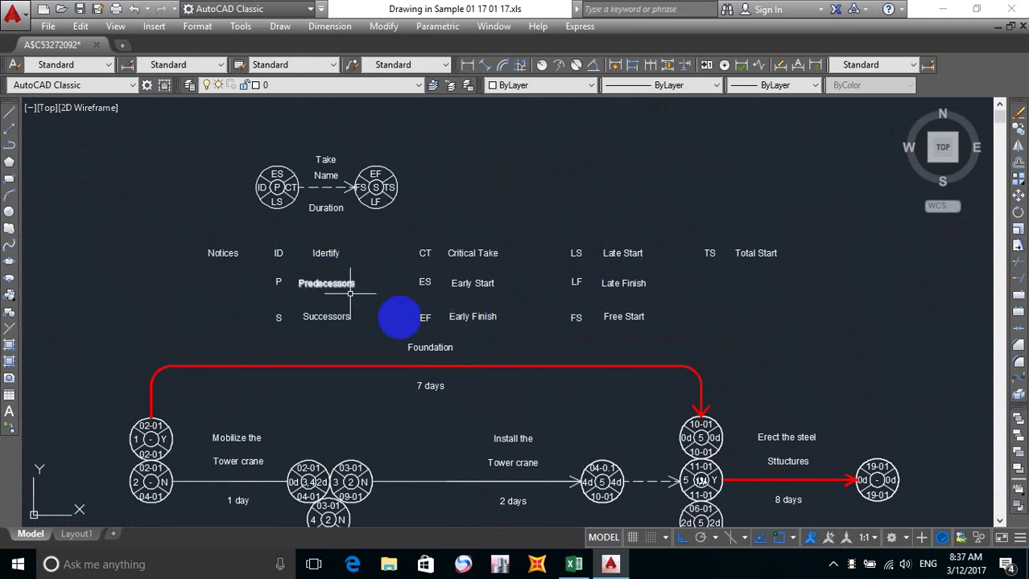
middle_click_drag(395, 304, 399, 319)
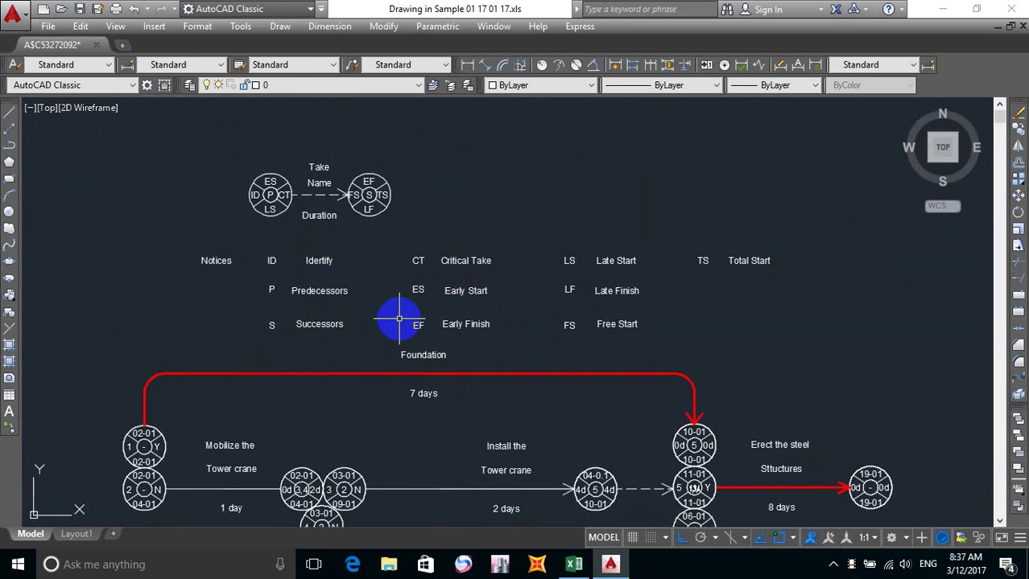
key("Return")
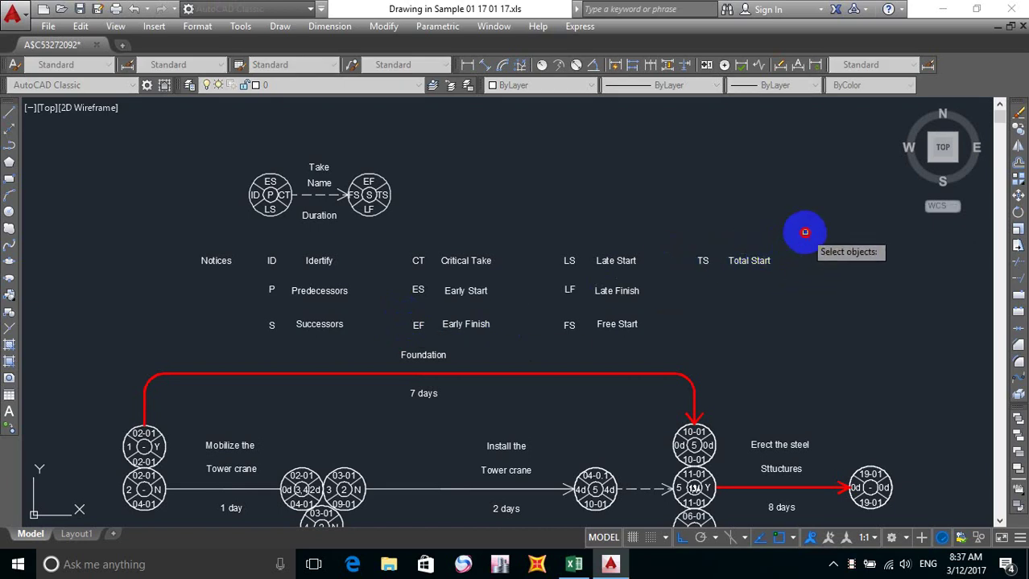
left_click(805, 233)
left_click(699, 293)
key("Return")
left_click(774, 317)
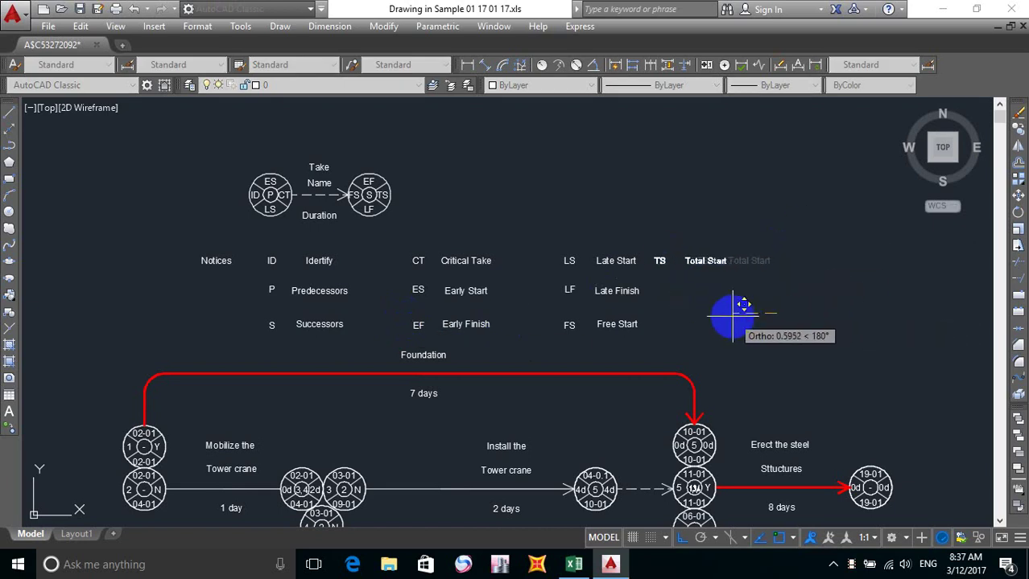
left_click(741, 318)
Move the CT, ES and EF abbreviations and their descriptions horizontally closer to the Identify, Predecessors and Successors column.
mouse_move(681, 317)
middle_mouse_down()
mouse_move(724, 305)
mouse_move(756, 277)
middle_mouse_up()
middle_click_drag(666, 270, 684, 256)
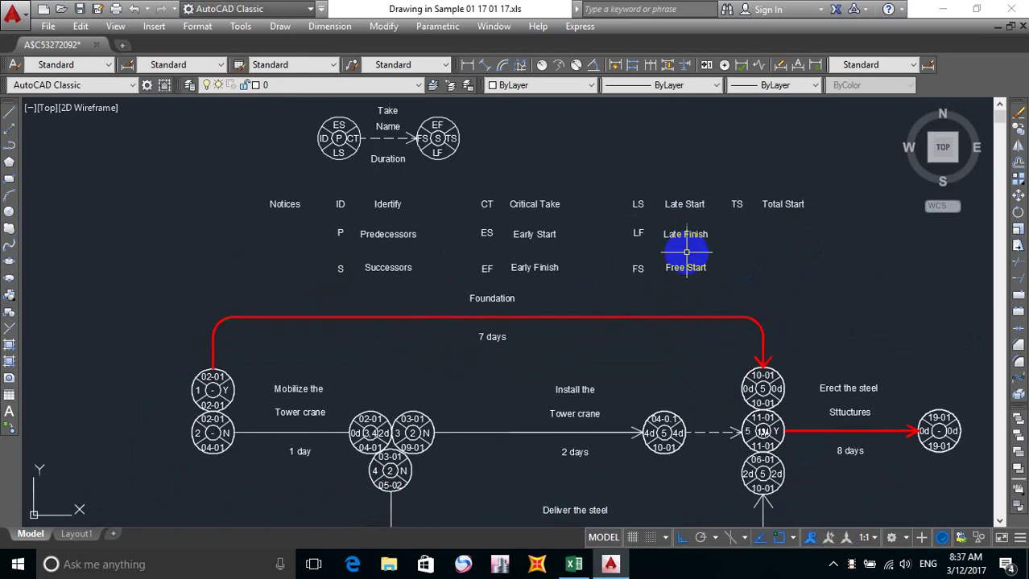
key("Return")
left_click(579, 173)
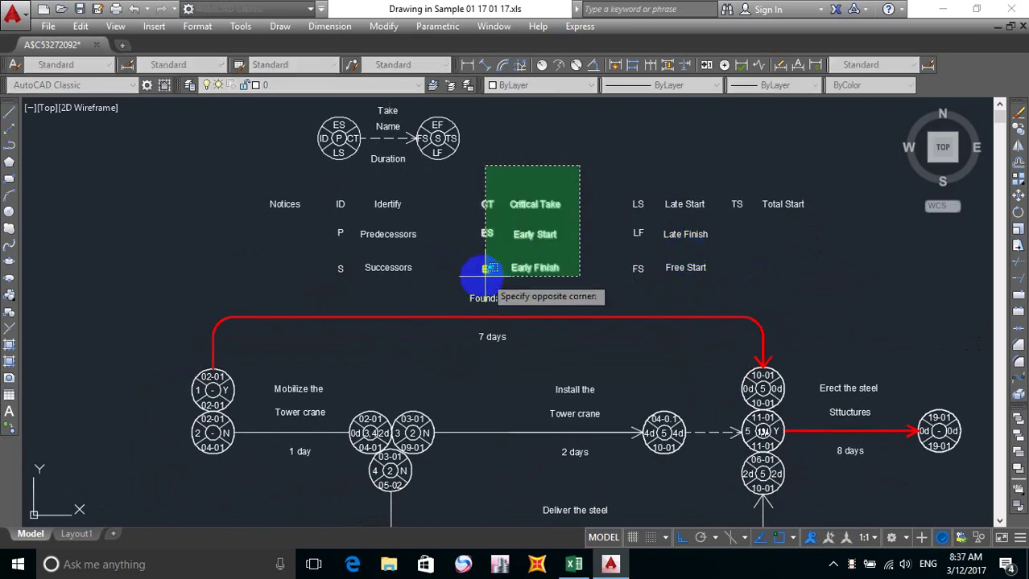
left_click(458, 304)
key("Return")
left_click(785, 280)
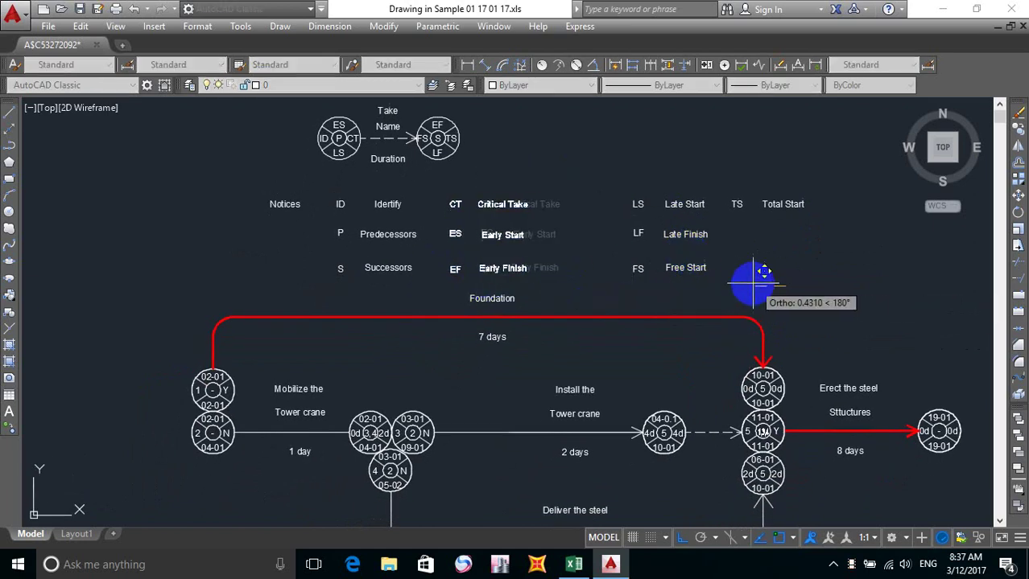
left_click(746, 277)
Move the LS, LF, FS and TS abbreviations and their descriptions horizontally closer to the Critical Take column.
key("Return")
left_click(840, 166)
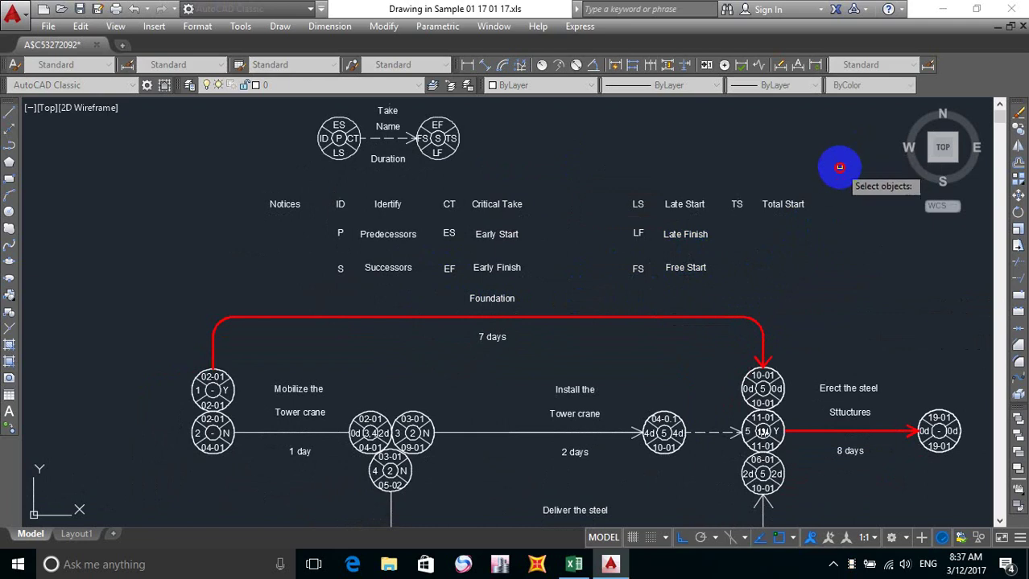
left_click(644, 298)
key("Return")
left_click(783, 278)
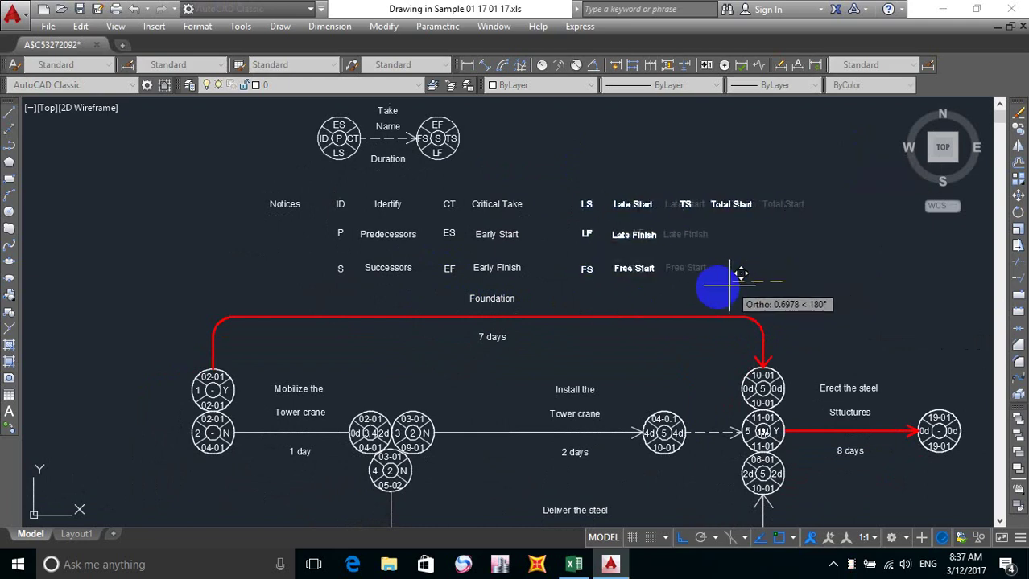
left_click(689, 286)
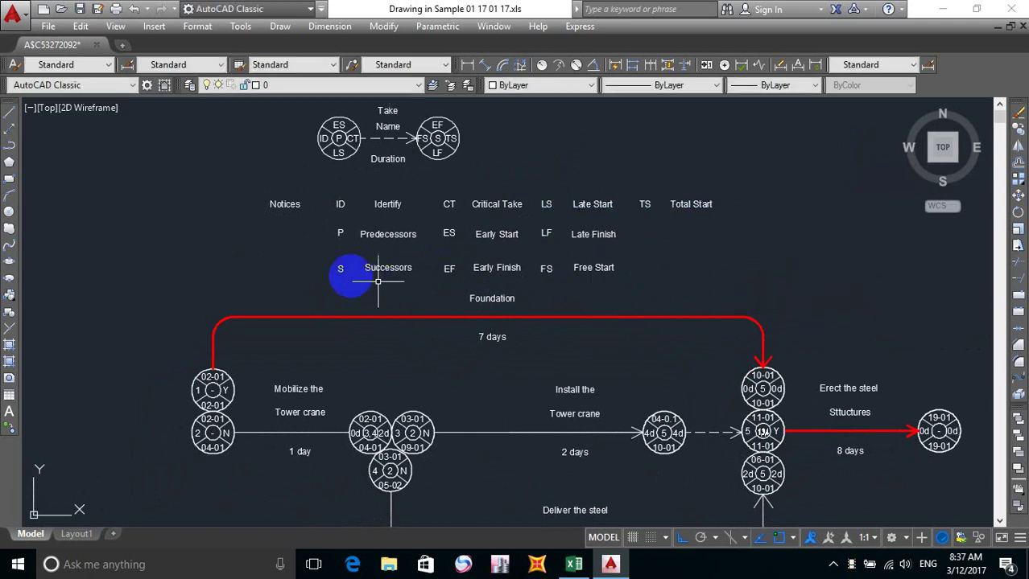
mouse_move(394, 257)
middle_mouse_down()
mouse_move(405, 239)
mouse_move(299, 299)
mouse_move(306, 311)
middle_mouse_up()
scroll(289, 175, "up", 4)
scroll(304, 315, "down", 4)
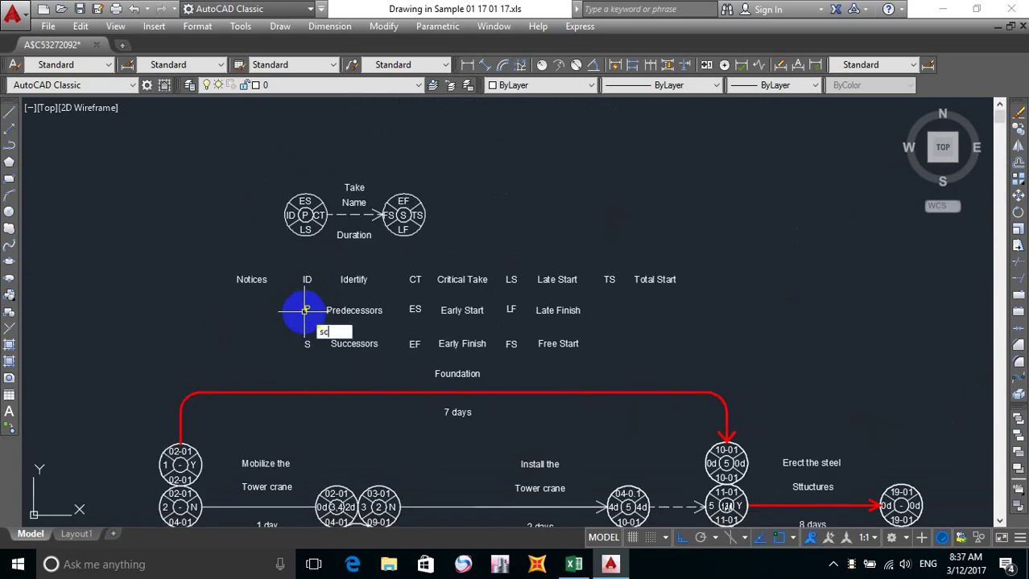
key("Return")
left_click(699, 268)
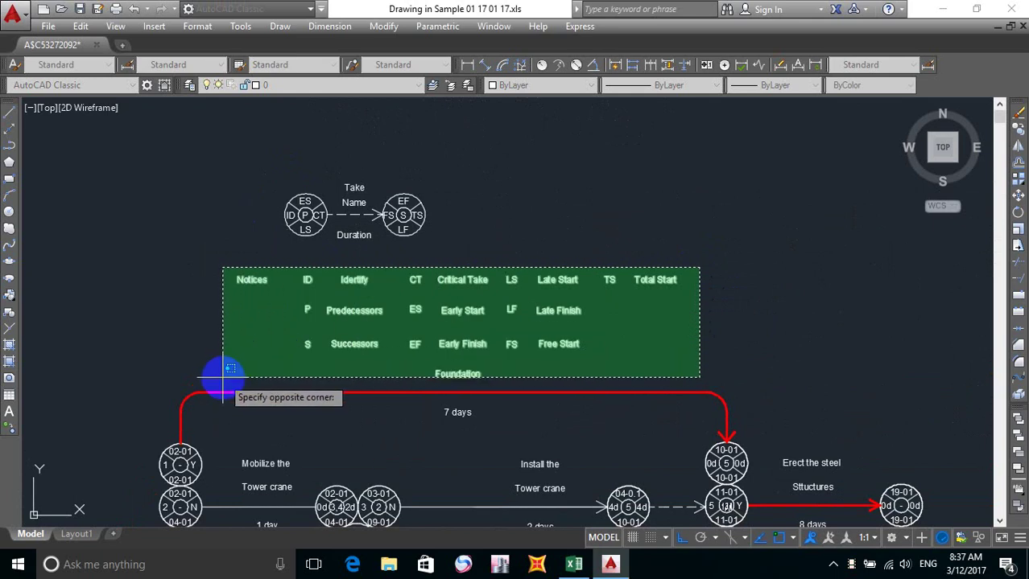
key("Escape")
Scale all the notices legend texts and the Foundation label to about twice their size, using the S text as base point.
middle_click_drag(252, 338, 245, 320)
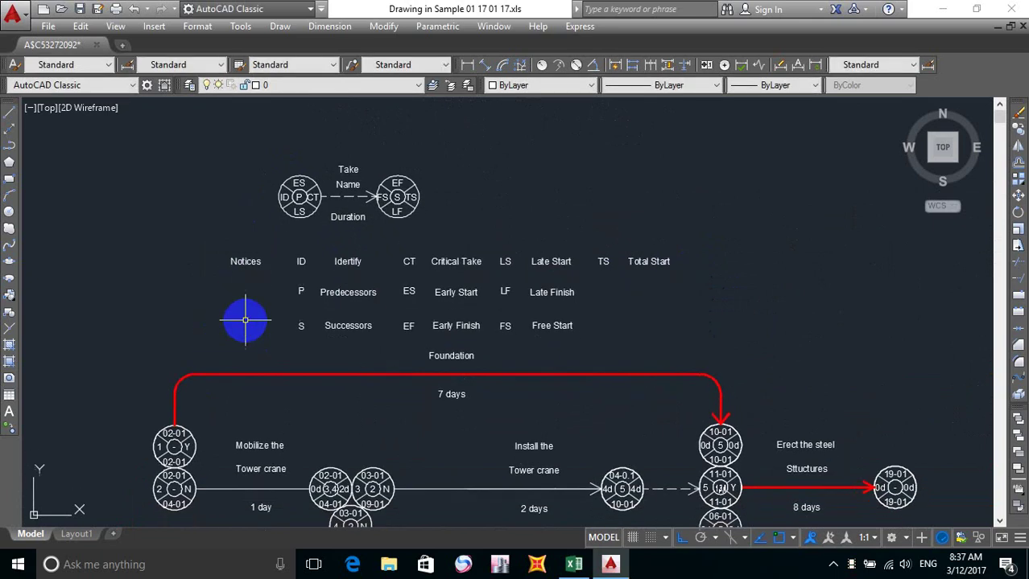
type("sc")
key("Return")
left_click(692, 246)
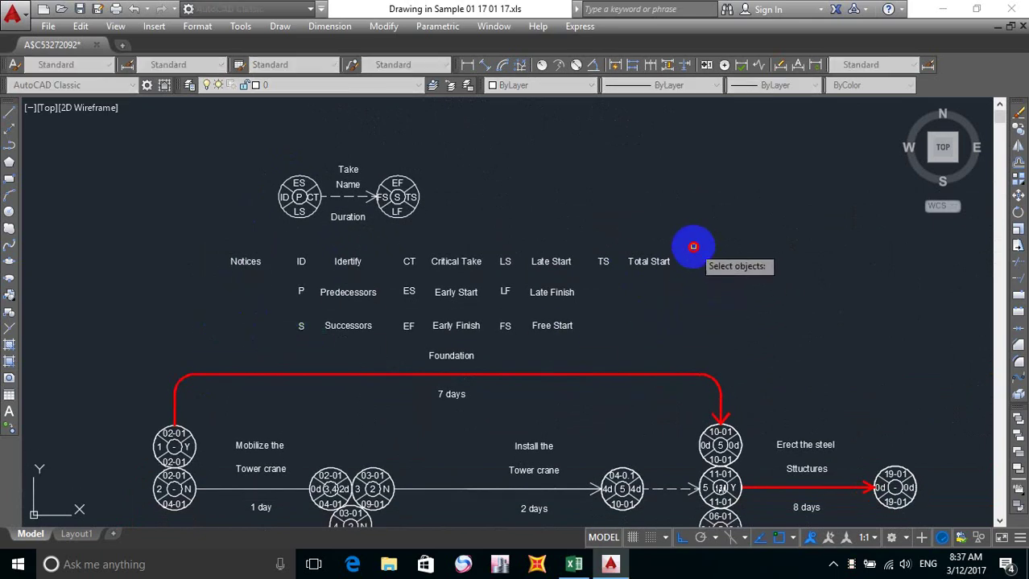
left_click(179, 392)
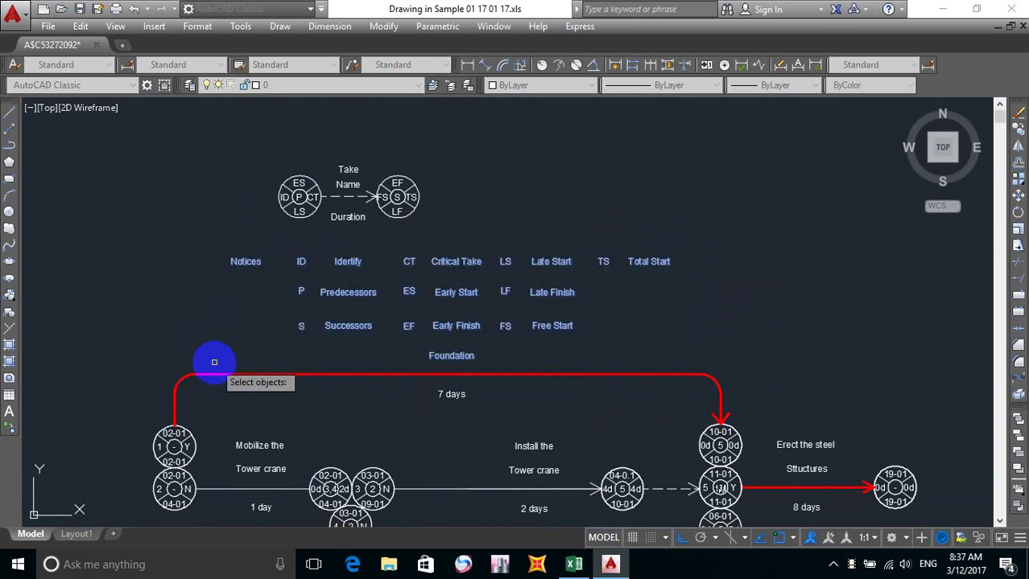
key("Return")
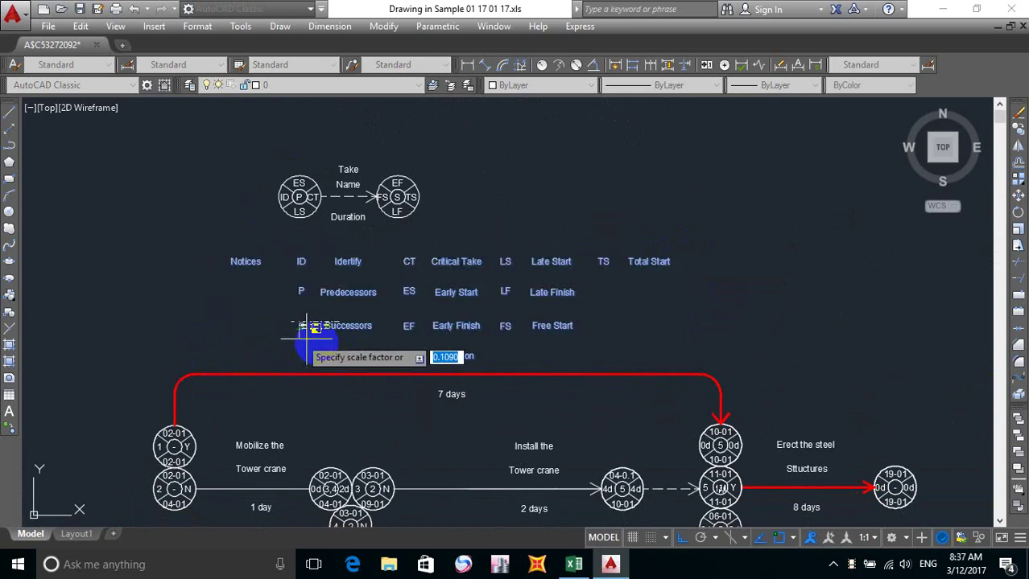
left_click(299, 328)
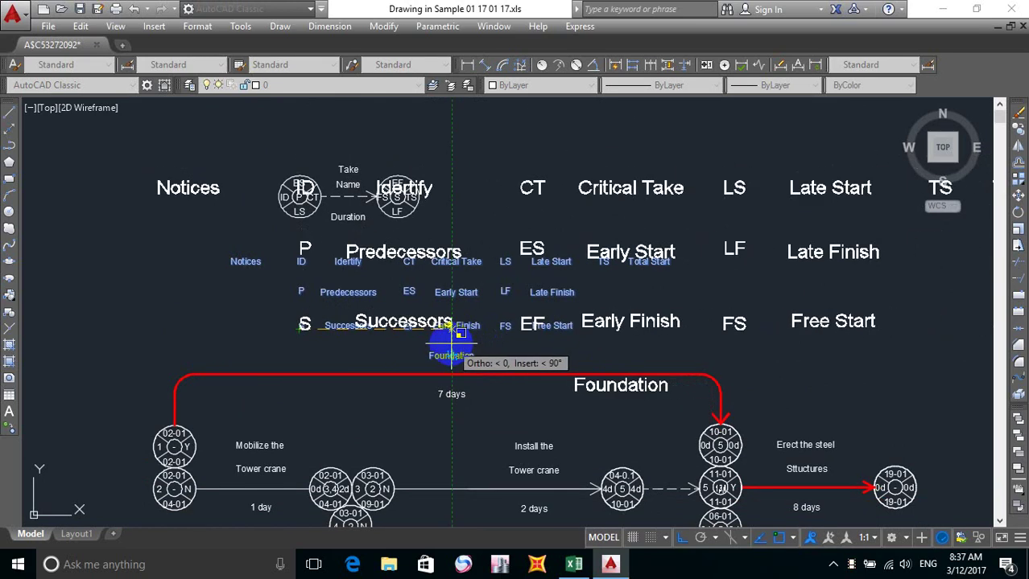
left_click(452, 344)
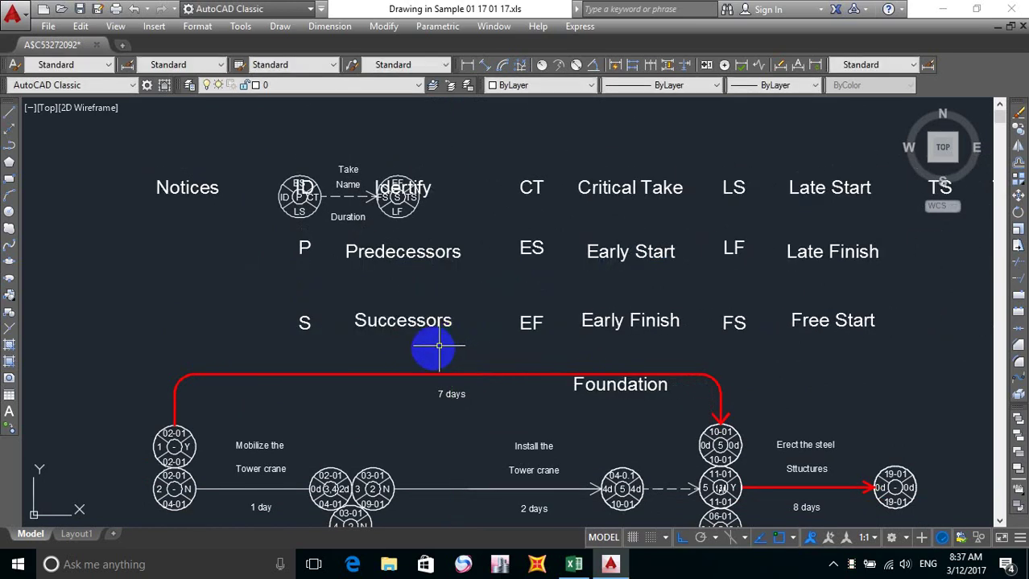
middle_click_drag(515, 339, 433, 343)
scroll(433, 343, "down", 2)
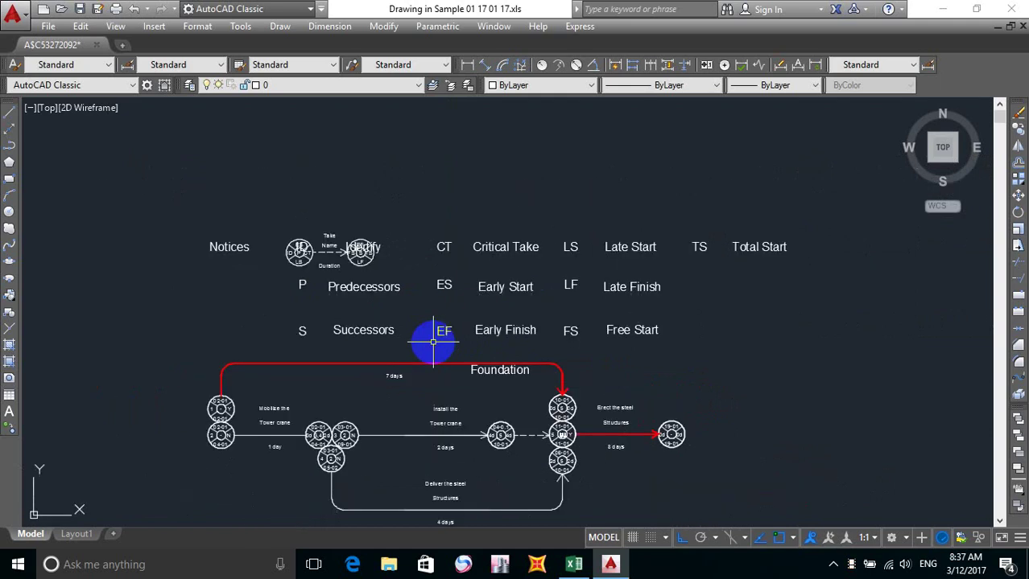
middle_click_drag(593, 350, 567, 342)
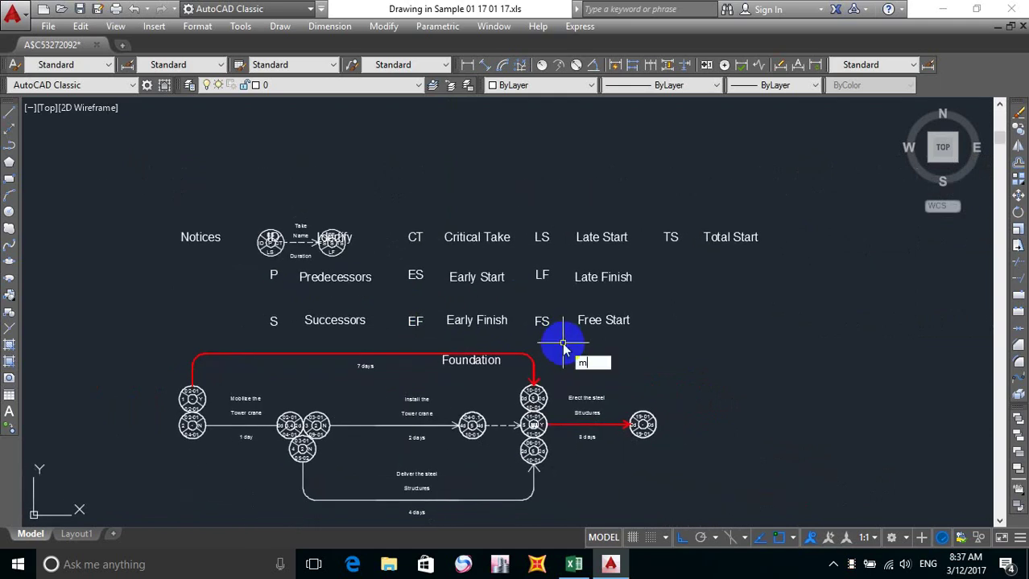
key("Return")
left_click(665, 331)
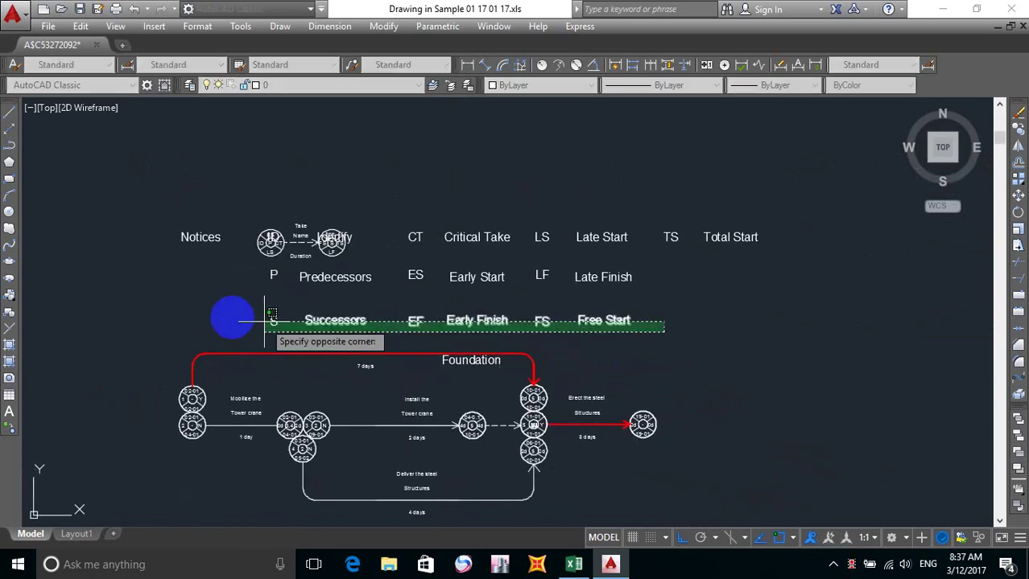
left_click(219, 310)
key("Escape")
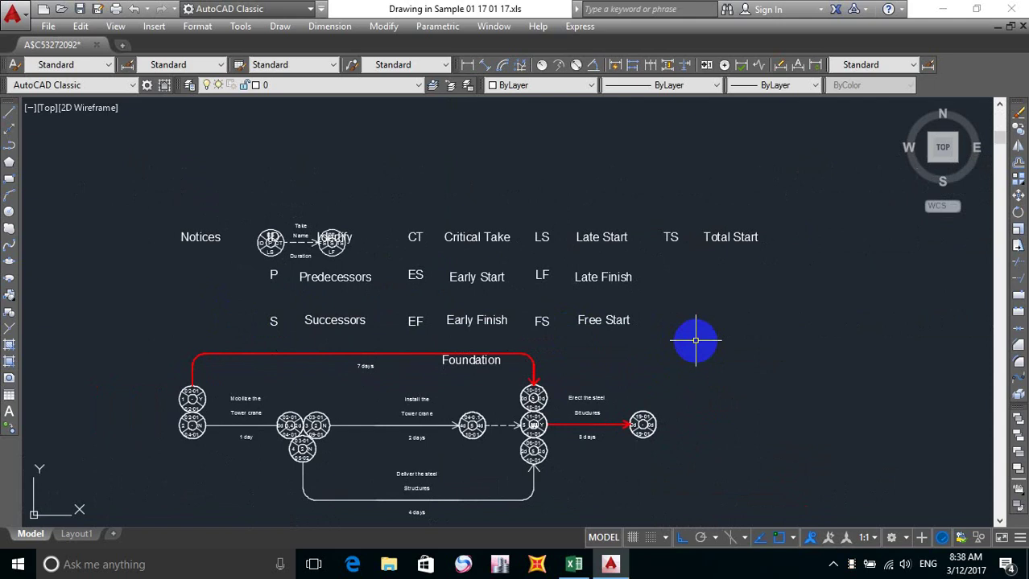
Move both sample nodes, their dashed arrow and the Take and Name texts straight up, clear of the legend's Notices row.
scroll(265, 250, "up", 5)
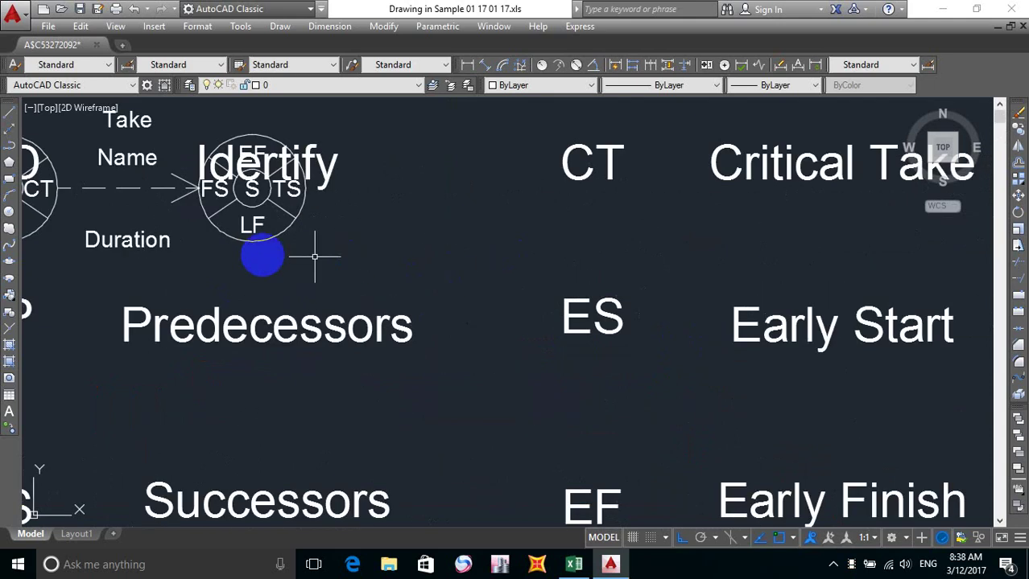
middle_click_drag(258, 253, 473, 348)
scroll(474, 348, "down", 2)
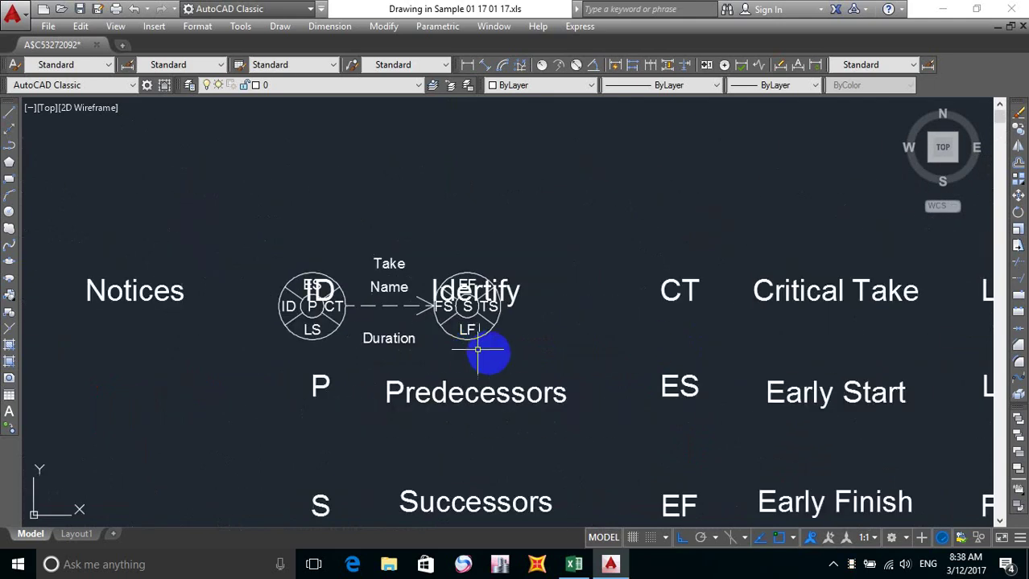
middle_click_drag(527, 349, 529, 341)
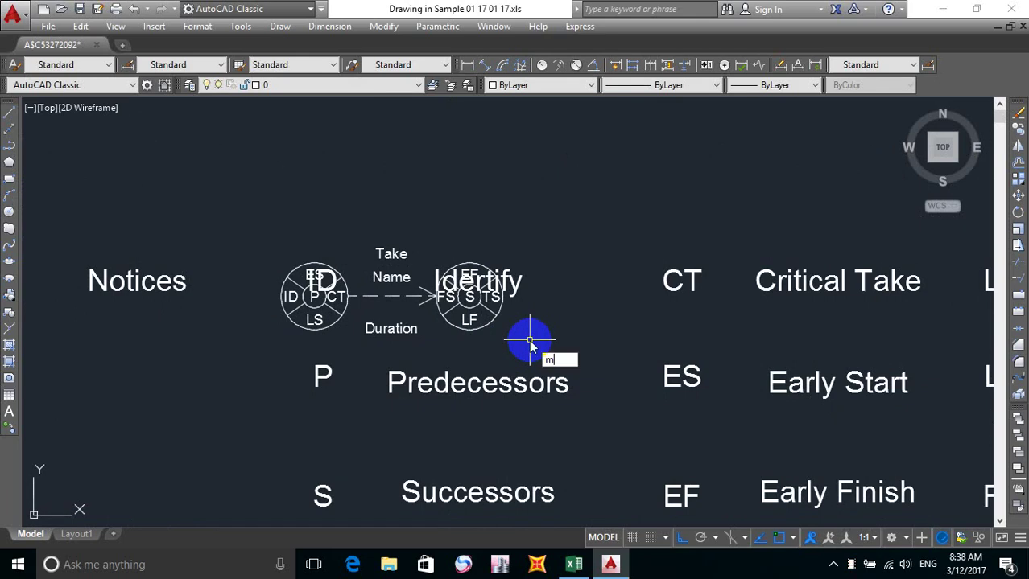
key("Return")
scroll(314, 301, "up", 6)
left_click(238, 328)
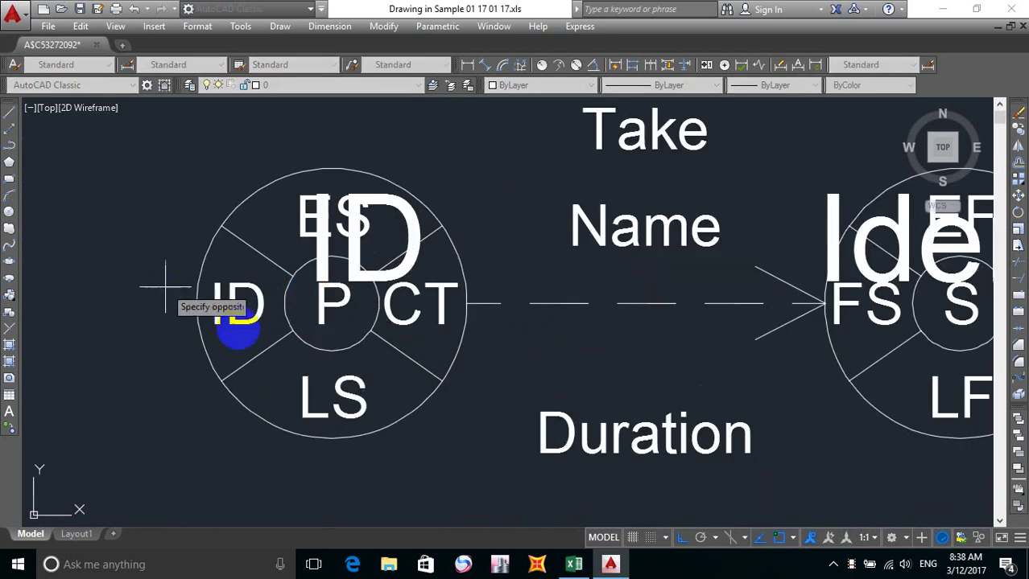
left_click(282, 376)
left_click(465, 453)
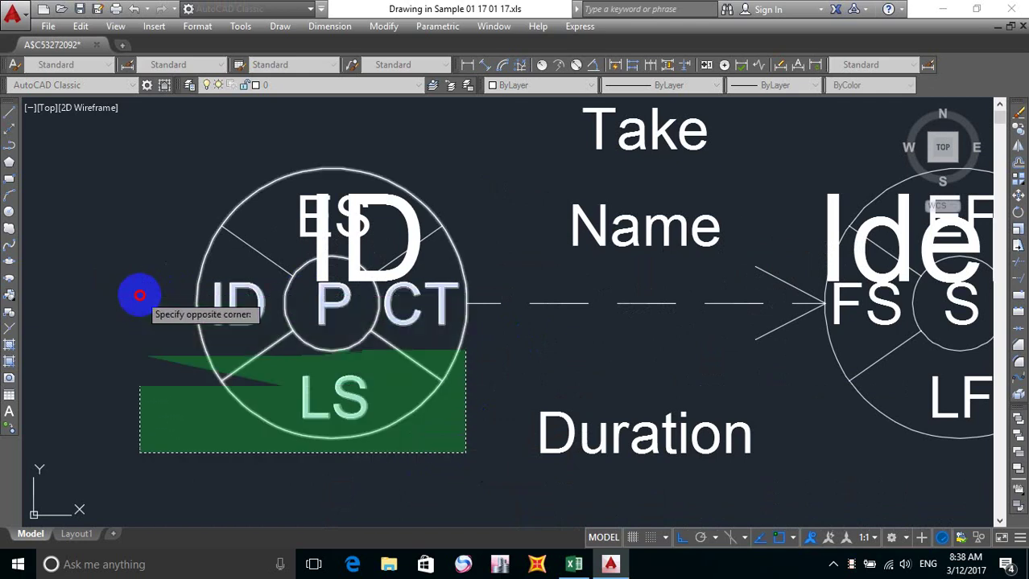
left_click(139, 296)
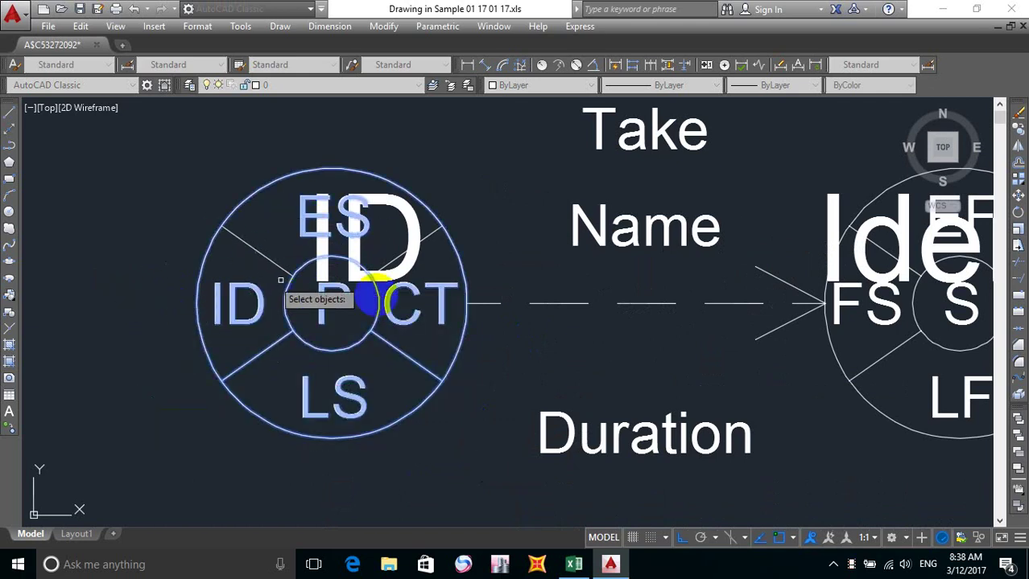
scroll(450, 306, "down", 3)
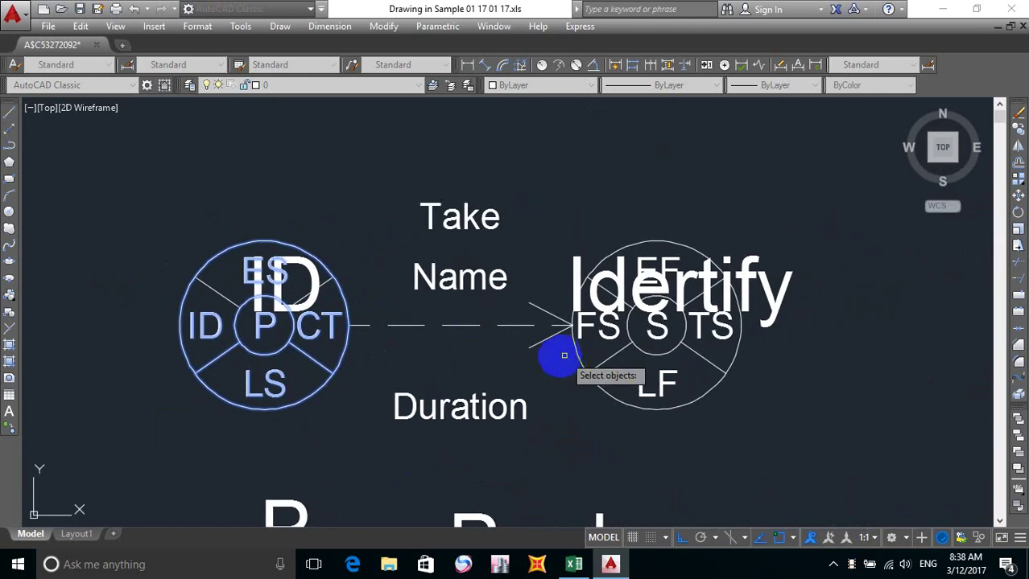
left_click(561, 352)
left_click(398, 202)
middle_click_drag(604, 367, 478, 352)
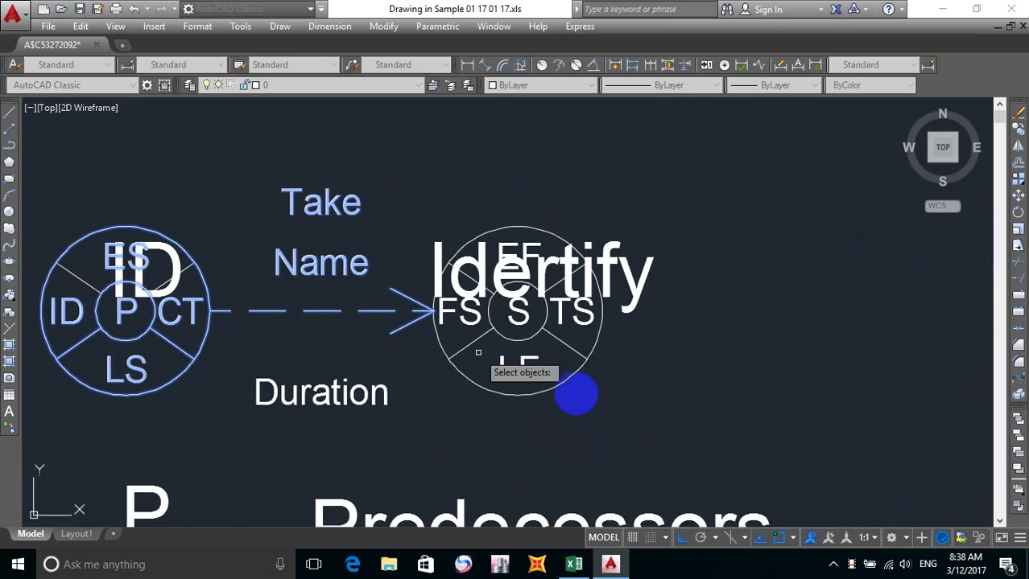
left_click(624, 396)
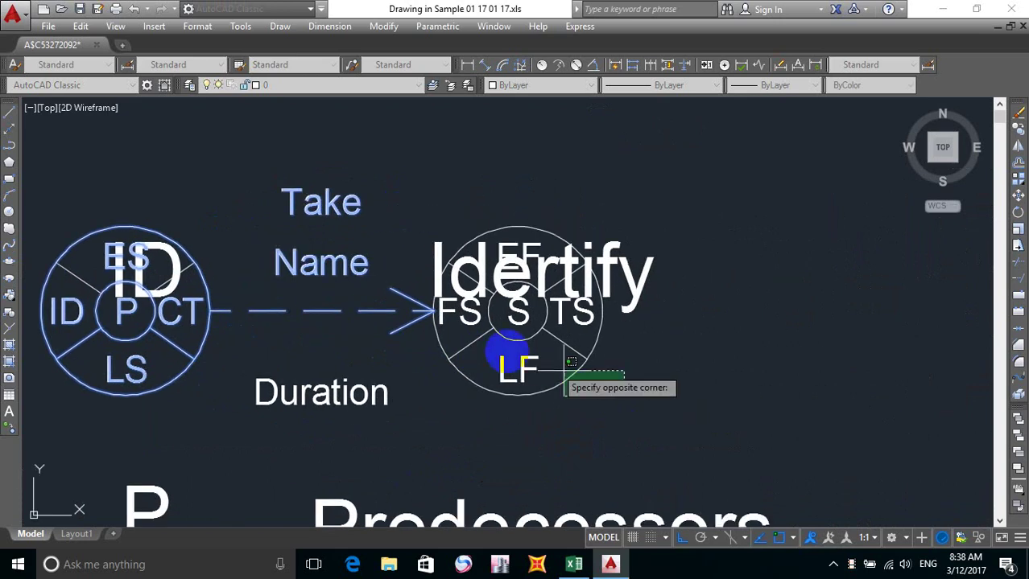
left_click(427, 318)
scroll(515, 281, "up", 4)
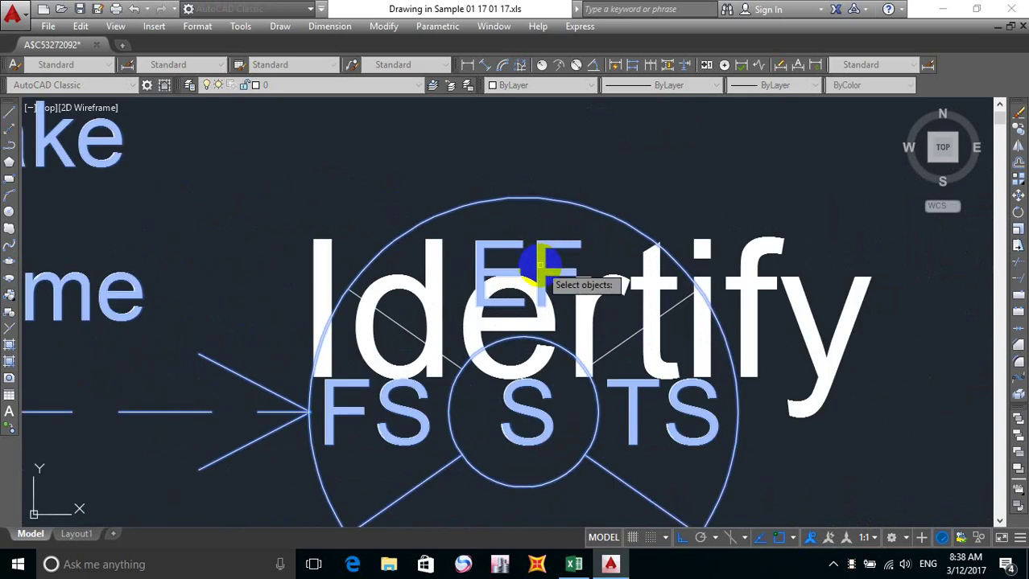
scroll(541, 265, "down", 5)
key("Return")
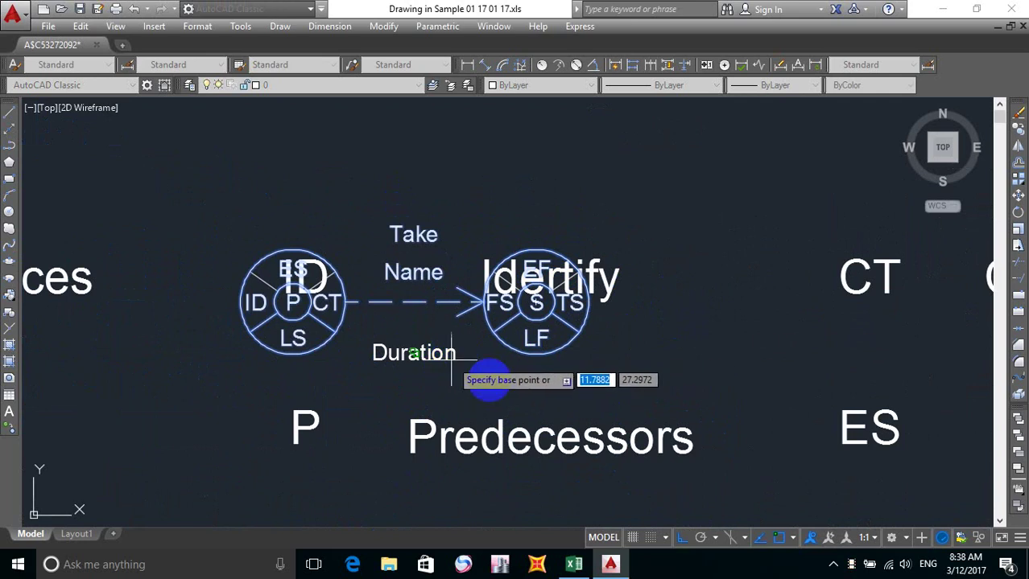
left_click(634, 360)
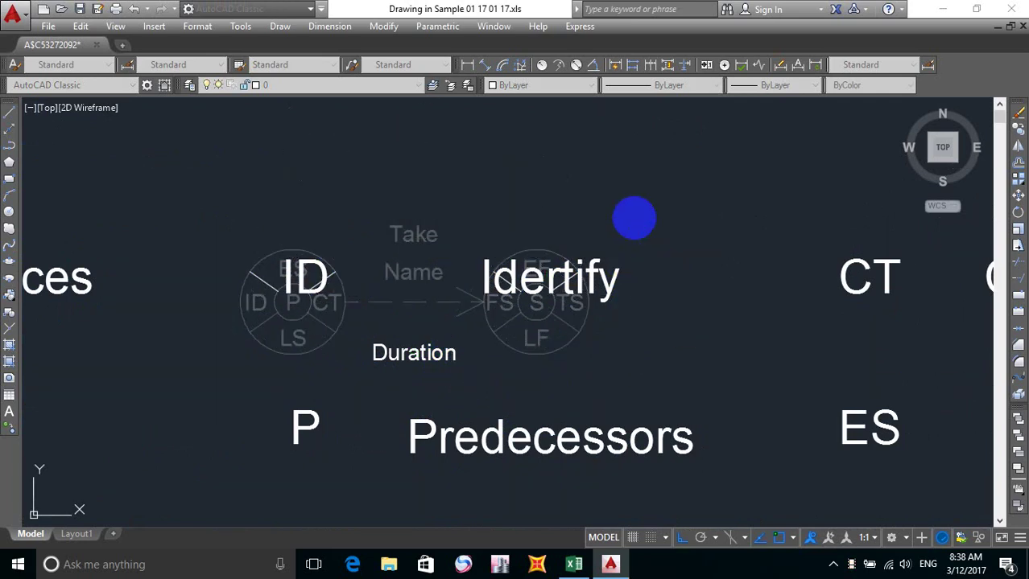
left_click(634, 219)
Move the Duration text and the P node's two upper divider lines straight up to rejoin the sample node diagram.
middle_click_drag(616, 337, 615, 374)
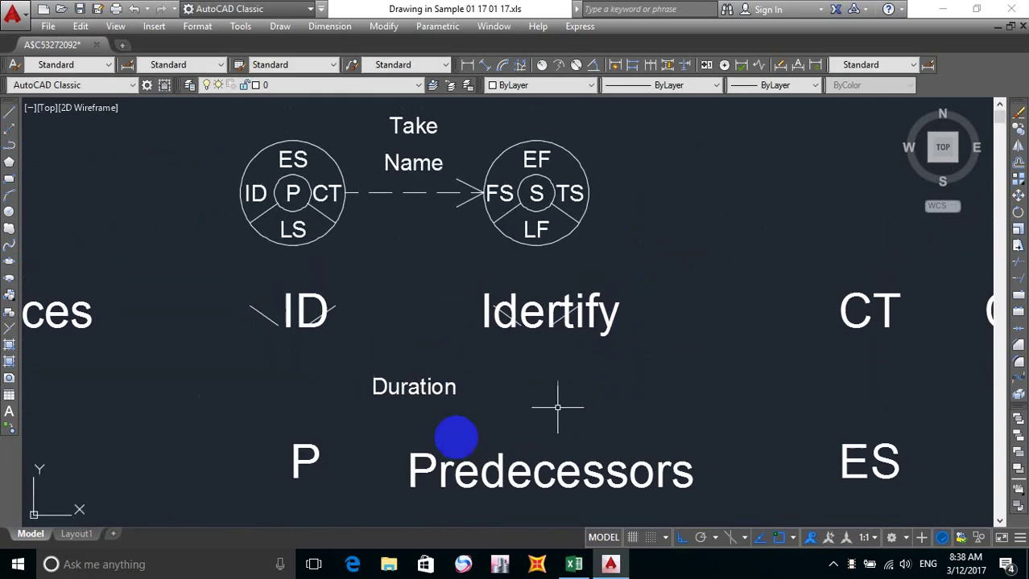
key("space")
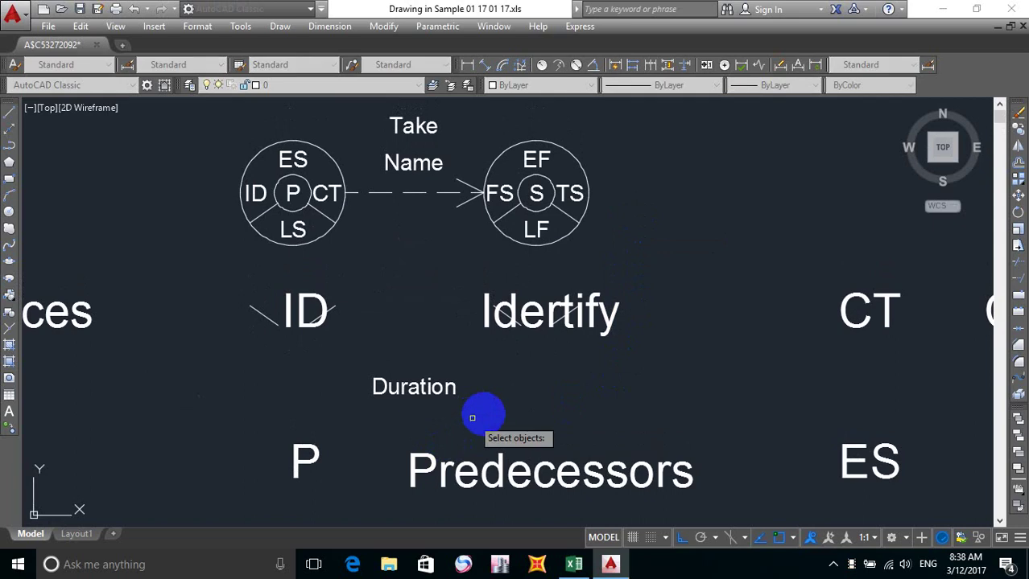
left_click(486, 401)
left_click(340, 356)
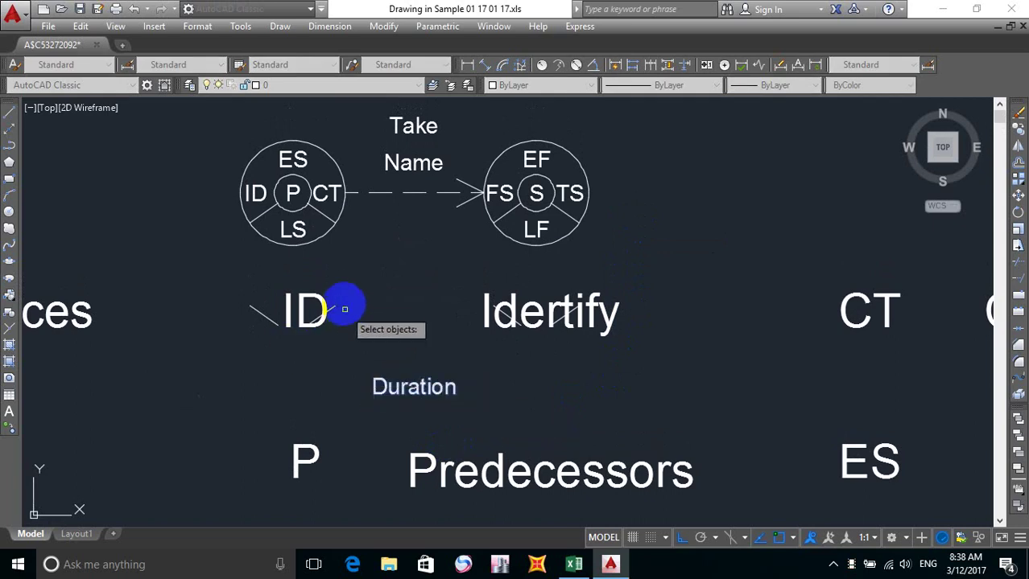
left_click(259, 315)
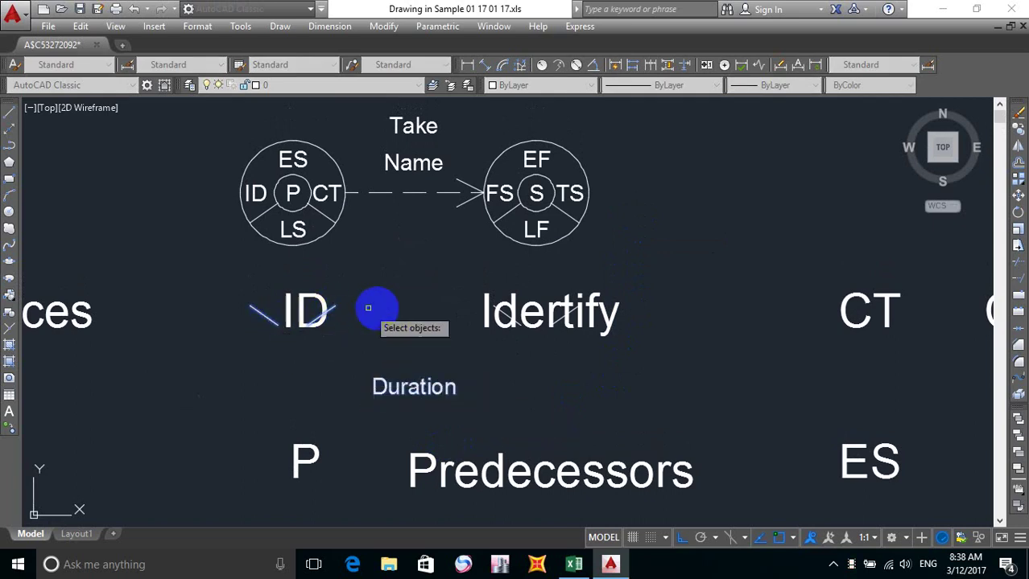
key("space")
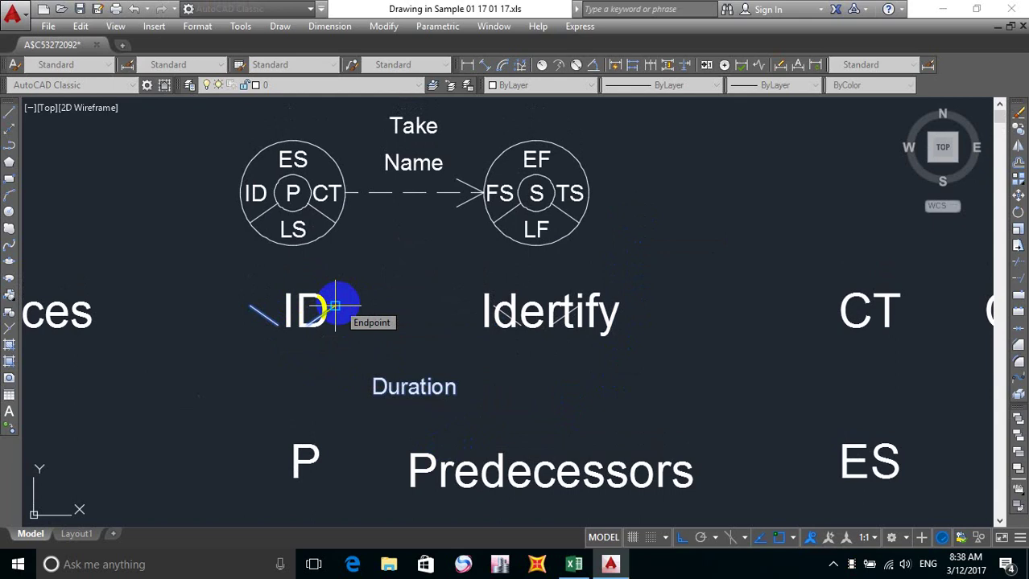
left_click(334, 306)
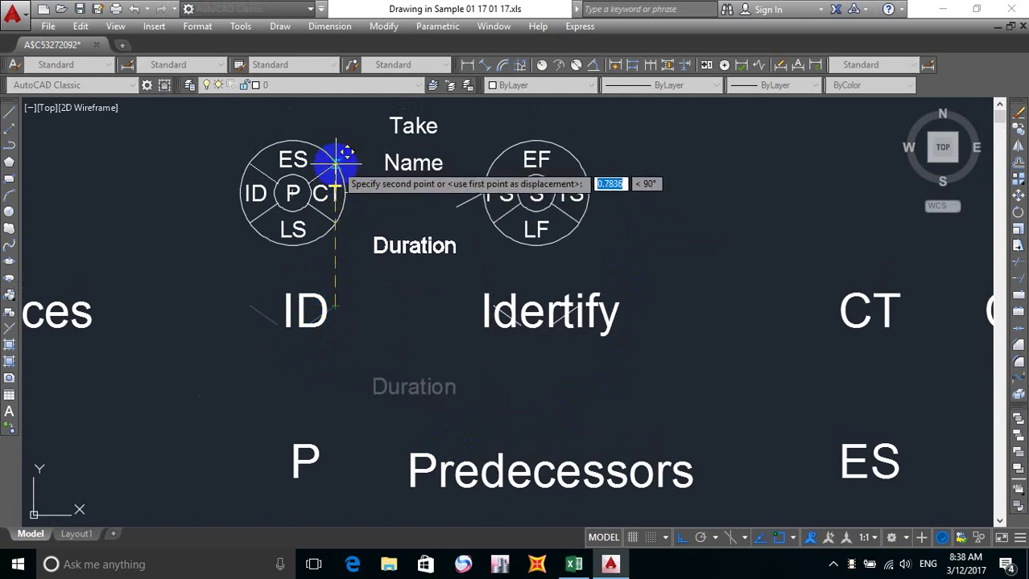
left_click(336, 162)
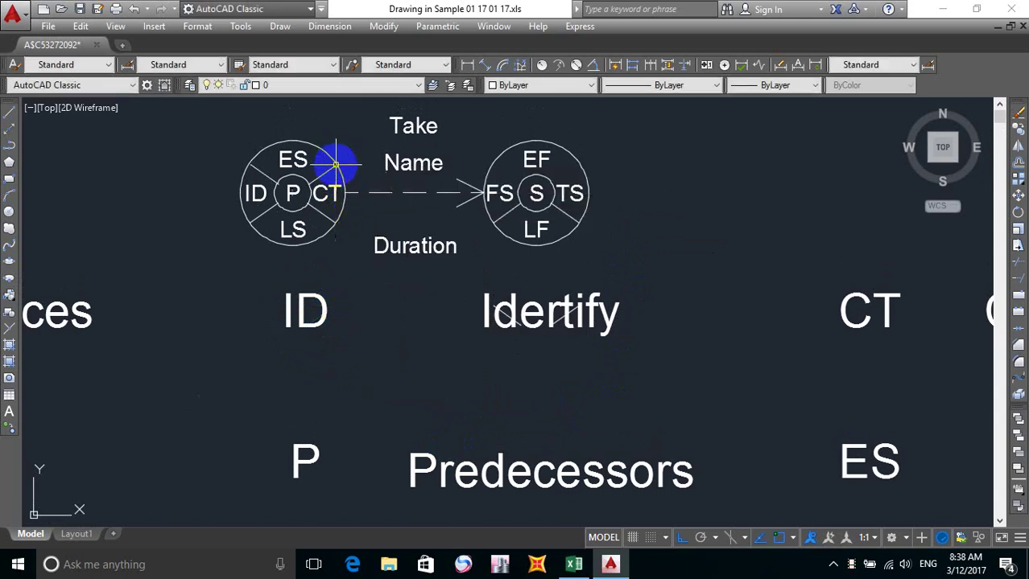
Examine how the moved divider lines meet the inner and outer circles of the sample's P node.
scroll(310, 205, "up", 3)
scroll(200, 184, "up", 3)
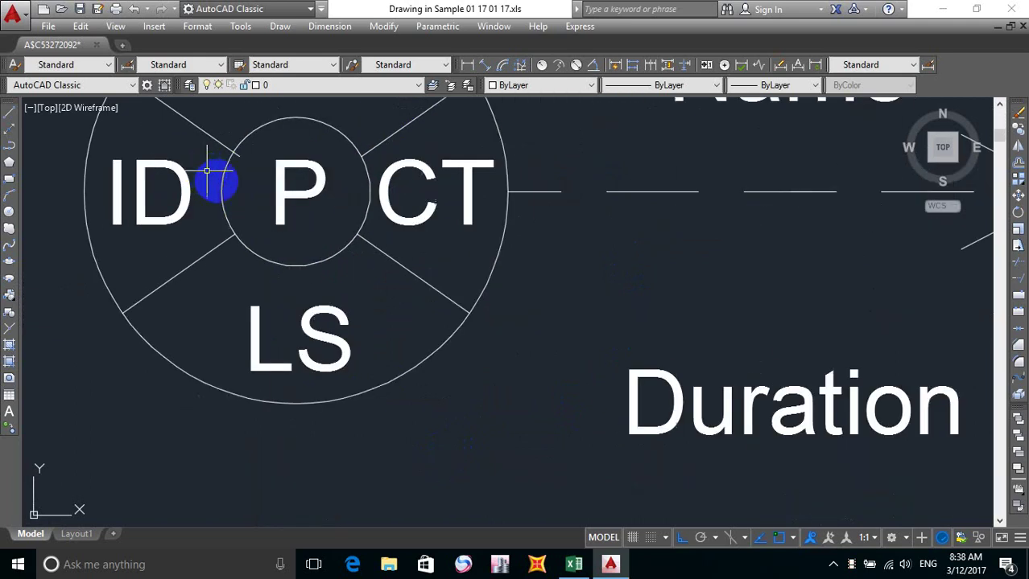
mouse_move(213, 178)
middle_mouse_down()
mouse_move(245, 287)
mouse_move(298, 330)
middle_mouse_up()
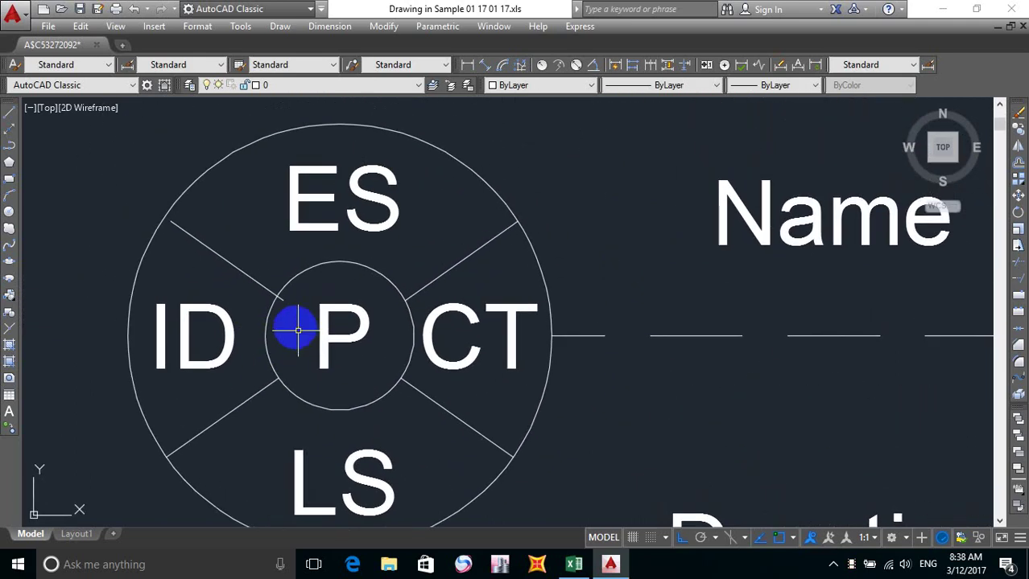
scroll(298, 330, "down", 4)
middle_click_drag(299, 306, 313, 320)
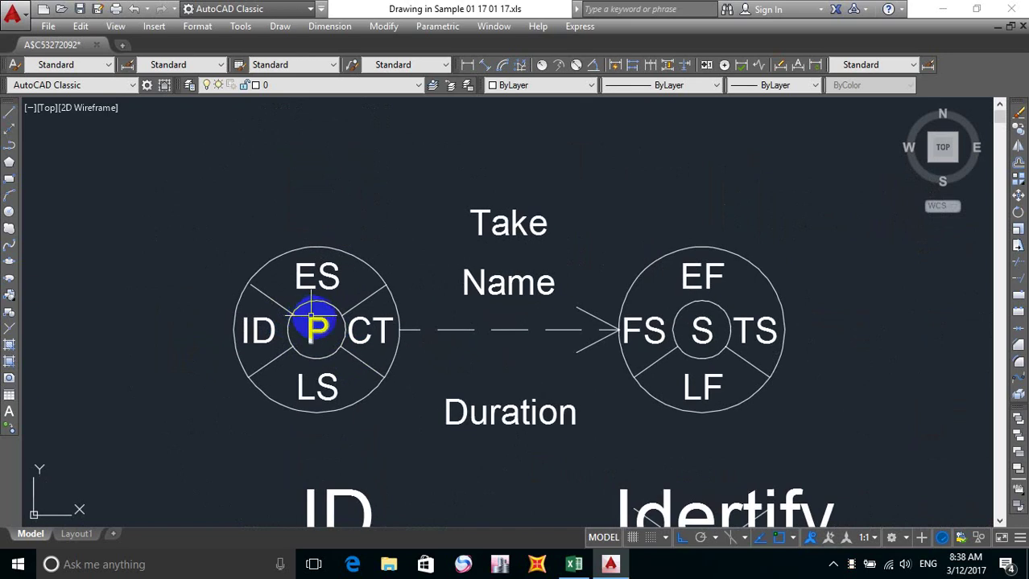
scroll(312, 316, "up", 4)
scroll(296, 334, "down", 4)
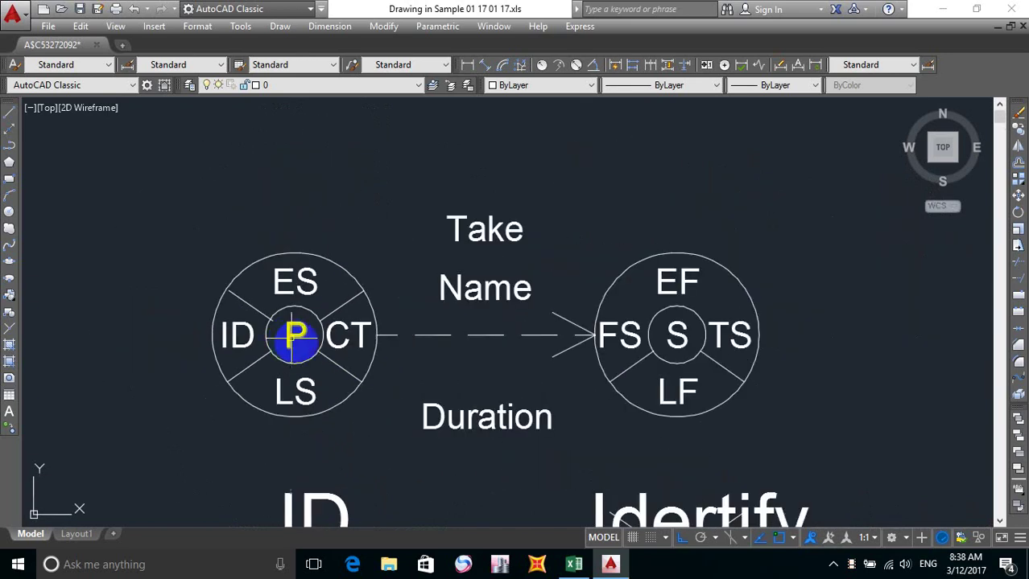
Move the S node's two upper divider lines straight up into place between its inner and outer circles.
scroll(632, 414, "down", 3)
scroll(649, 460, "up", 5)
middle_click_drag(636, 462, 590, 453)
left_click(593, 413)
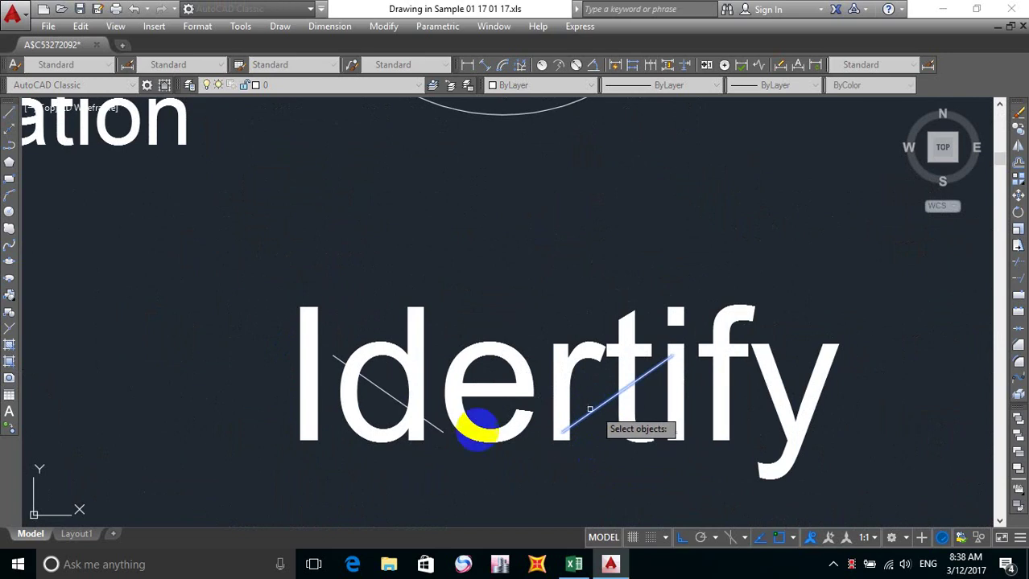
left_click(436, 429)
key("Return")
left_click(562, 430)
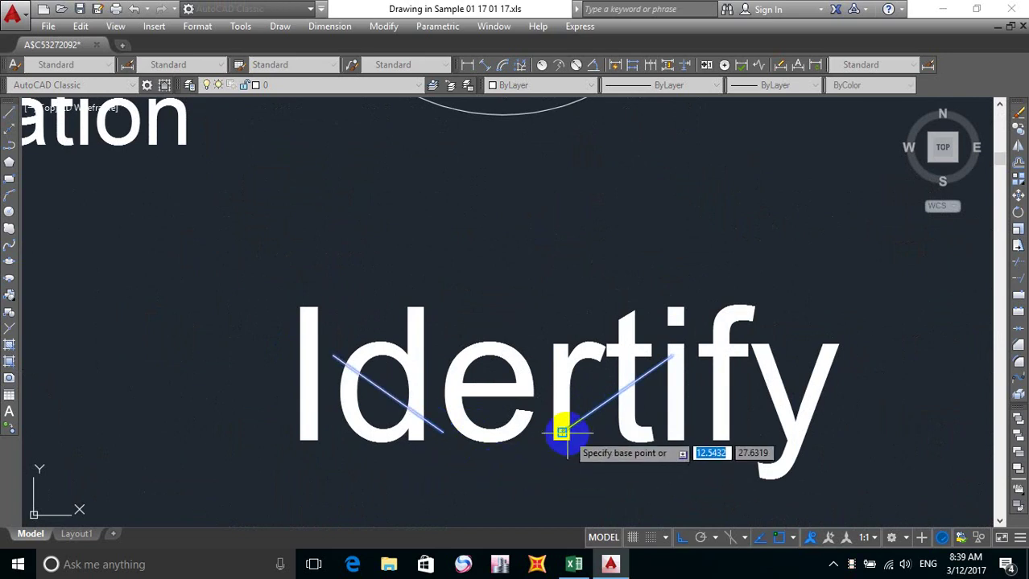
middle_click_drag(558, 357, 535, 415)
middle_click_drag(551, 222, 541, 378)
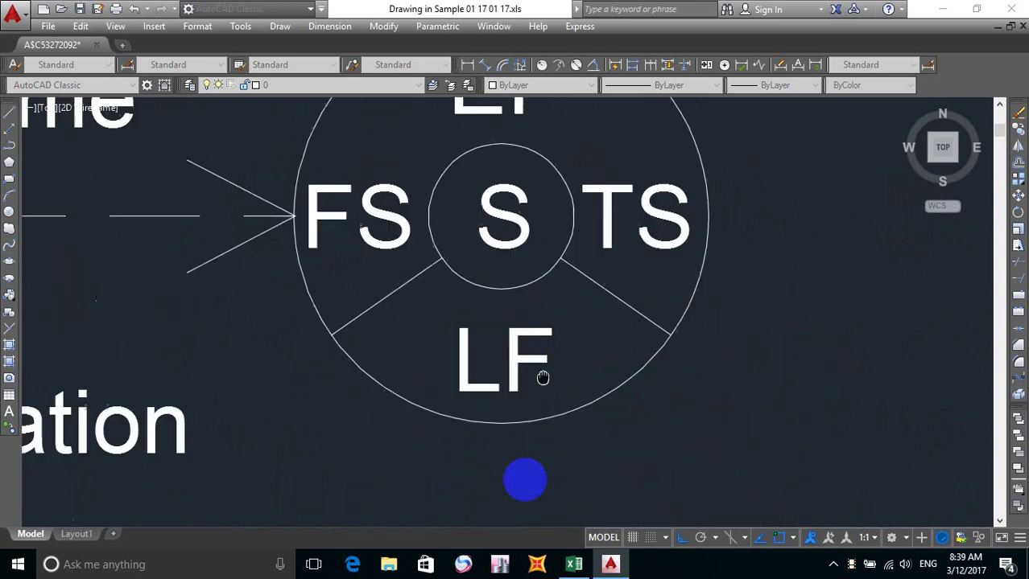
middle_click_drag(555, 190, 555, 337)
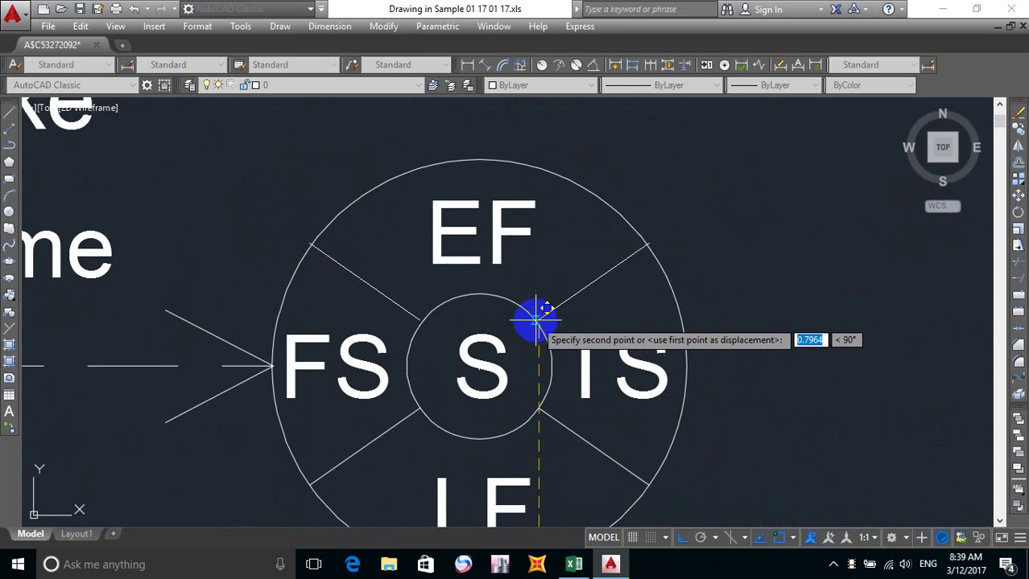
left_click(535, 320)
Move the legend's first row, from Notices to Total Start, vertically down closer to the Predecessors row.
scroll(567, 409, "down", 2)
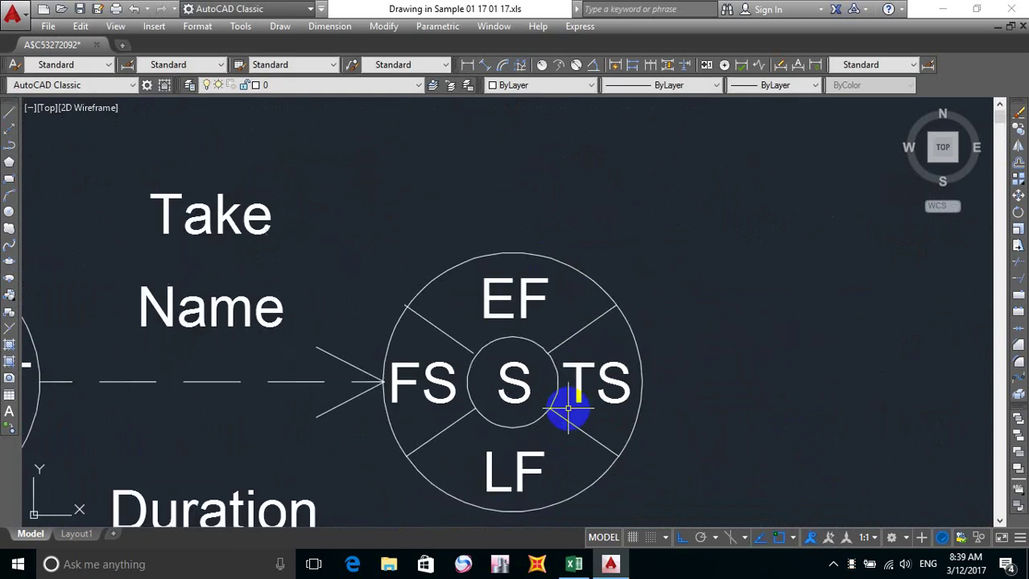
scroll(568, 408, "down", 4)
middle_click_drag(517, 466, 558, 294)
scroll(563, 291, "down", 4)
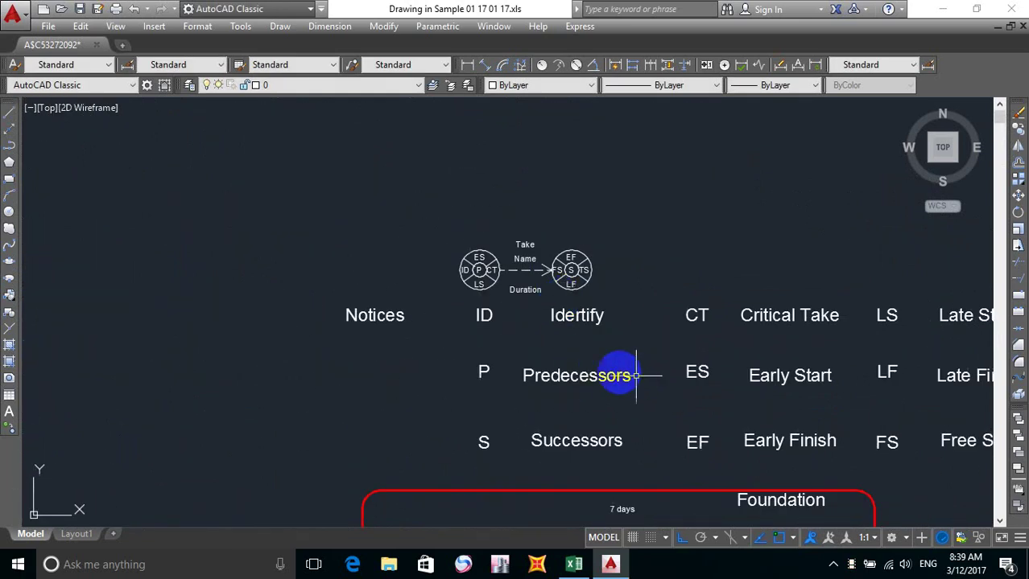
middle_click_drag(636, 375, 306, 328)
scroll(306, 328, "down", 3)
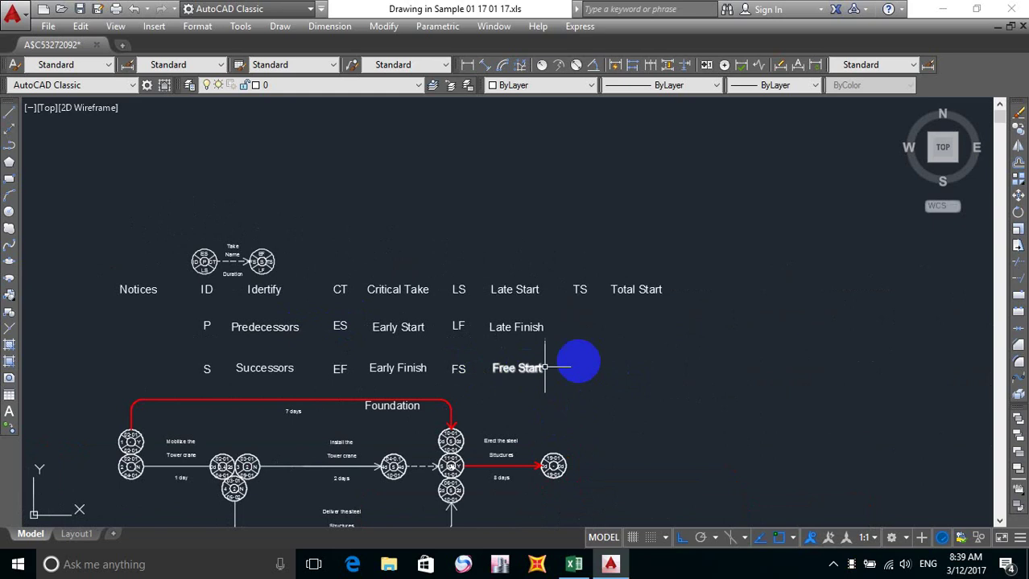
middle_click_drag(577, 362, 597, 371)
key("Return")
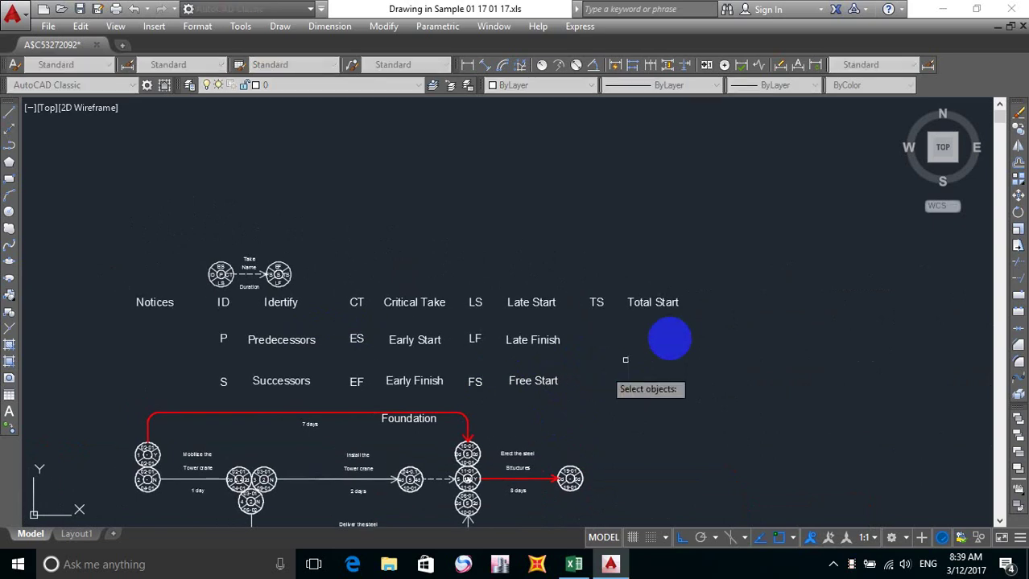
left_click(707, 314)
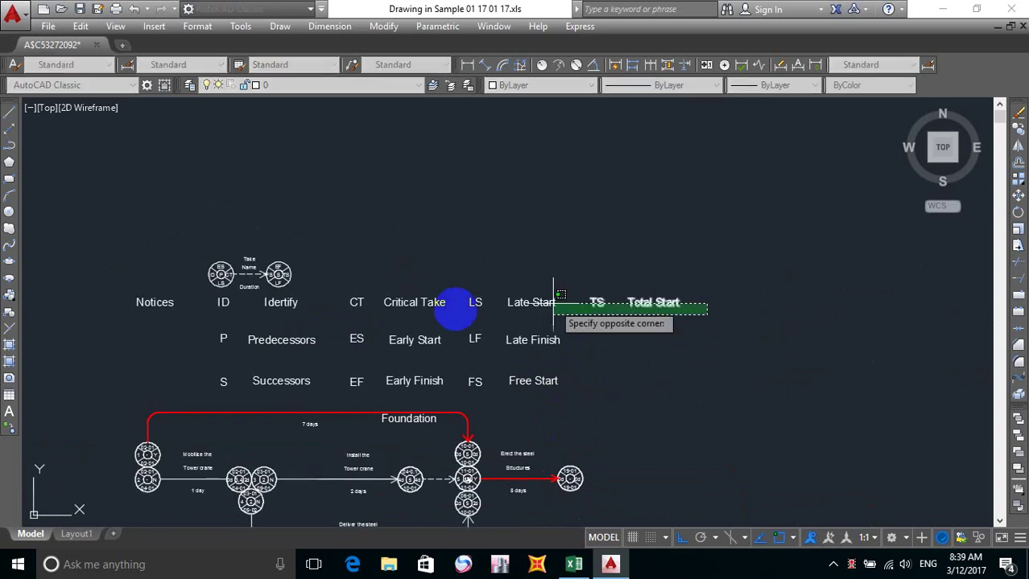
left_click(85, 296)
key("Return")
left_click(805, 342)
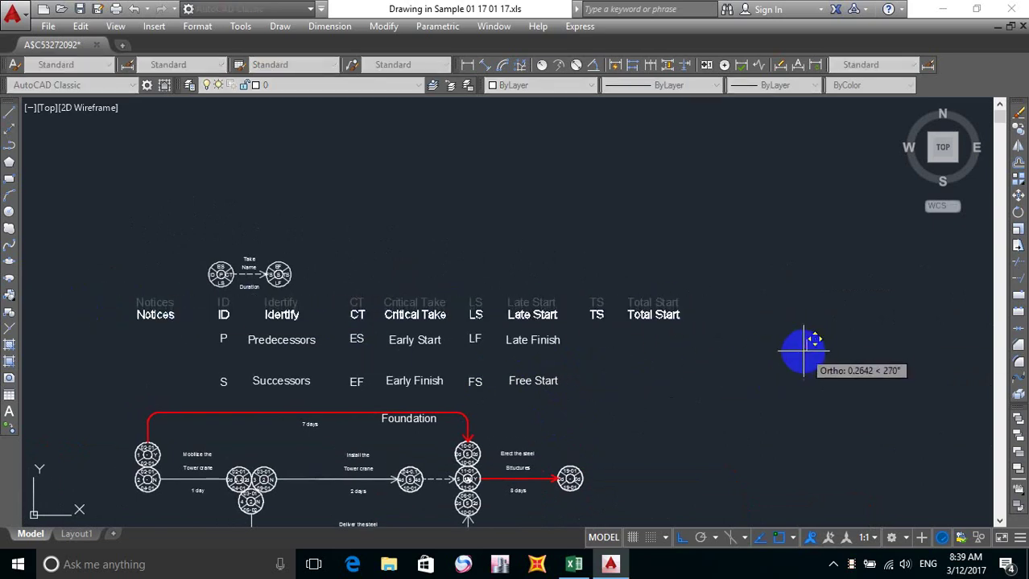
left_click(797, 352)
Move the legend's third row, from S Successors to FS Free Start, vertically up closer to the Predecessors row.
left_click(615, 387)
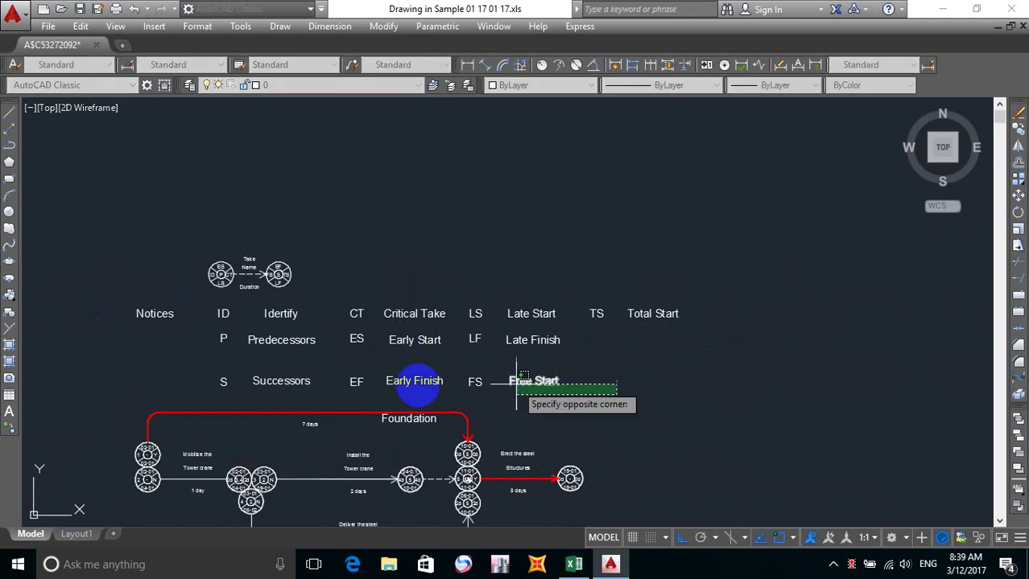
left_click(156, 363)
key("Return")
left_click(778, 385)
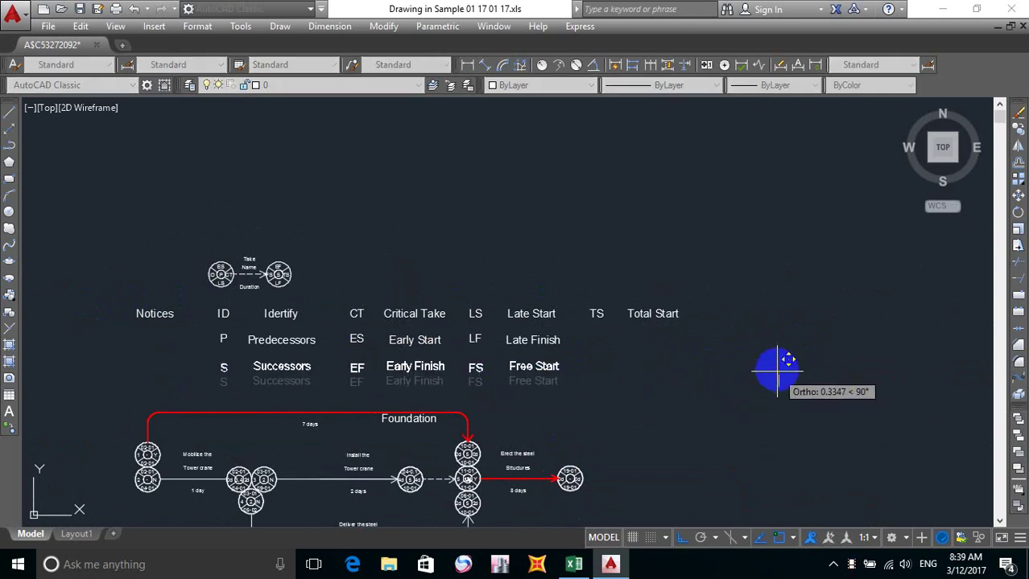
left_click(778, 367)
middle_click_drag(639, 398, 639, 404)
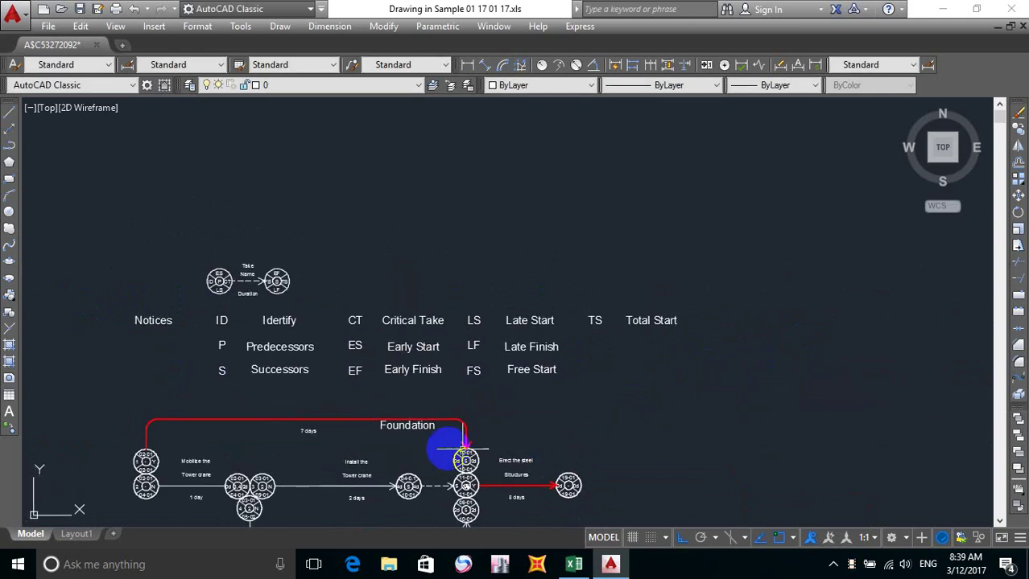
Move the Foundation text left toward the middle of the red arrow and raise it above the line.
left_click(428, 444)
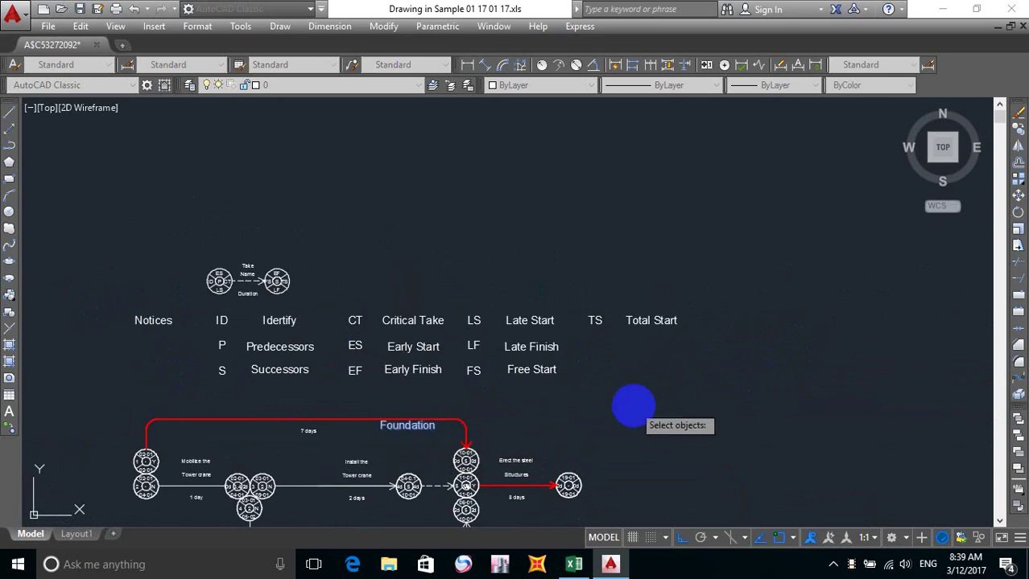
key("Return")
left_click(632, 403)
left_click(569, 387)
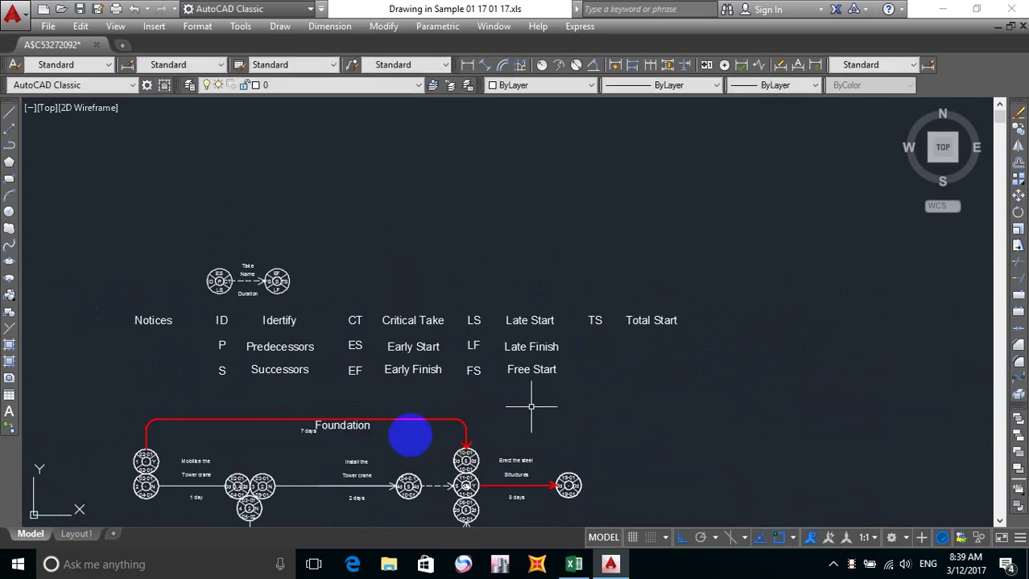
key("Return")
left_click(365, 431)
key("Return")
left_click(649, 413)
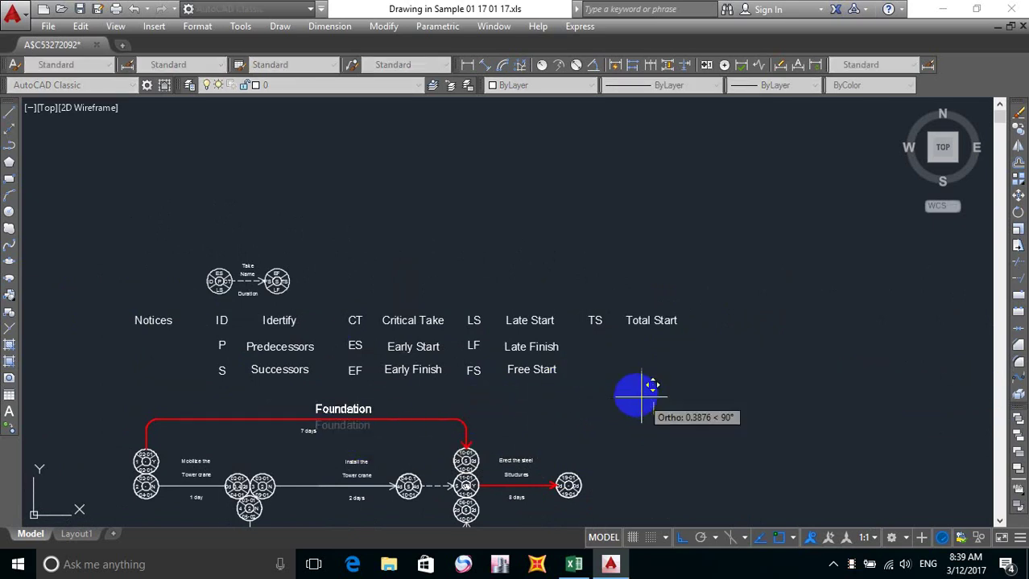
left_click(636, 394)
mouse_move(636, 395)
middle_mouse_down()
mouse_move(691, 328)
mouse_move(724, 310)
middle_mouse_up()
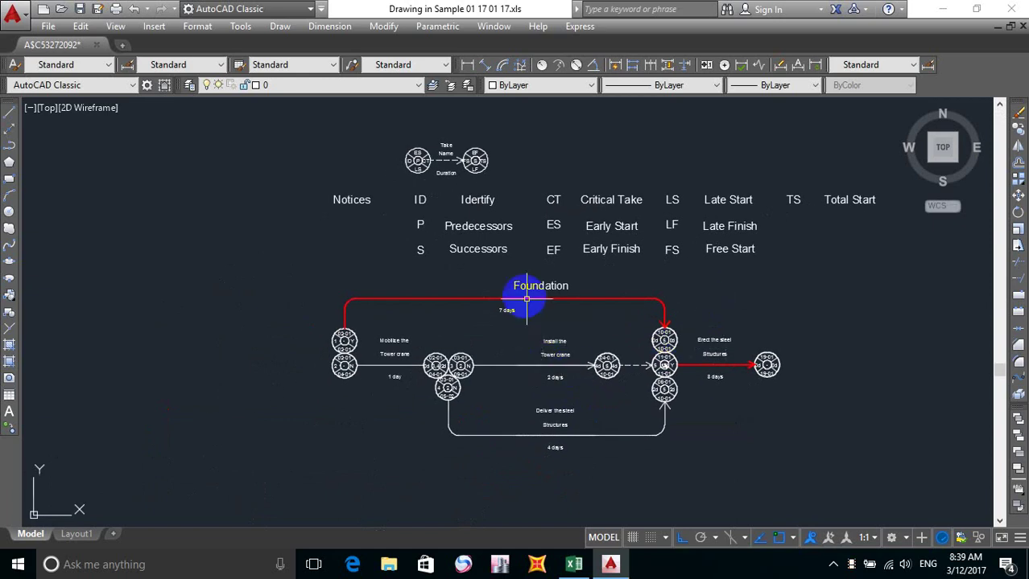
Move the Foundation text farther left and slightly down, roughly over the 7 days text.
scroll(526, 299, "up", 5)
scroll(562, 337, "down", 5)
scroll(572, 275, "up", 4)
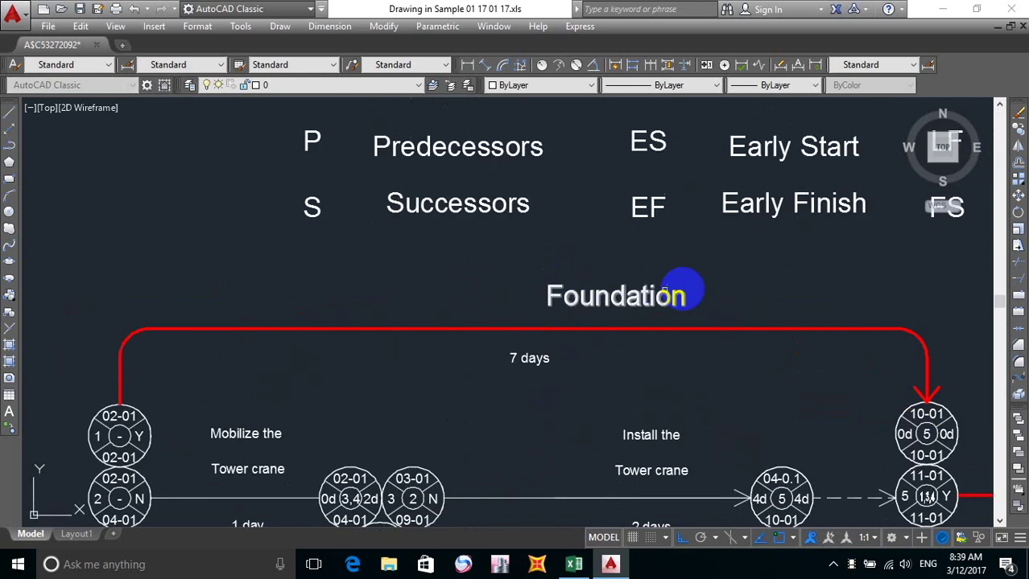
key("Return")
left_click(682, 291)
key("Return")
left_click(757, 278)
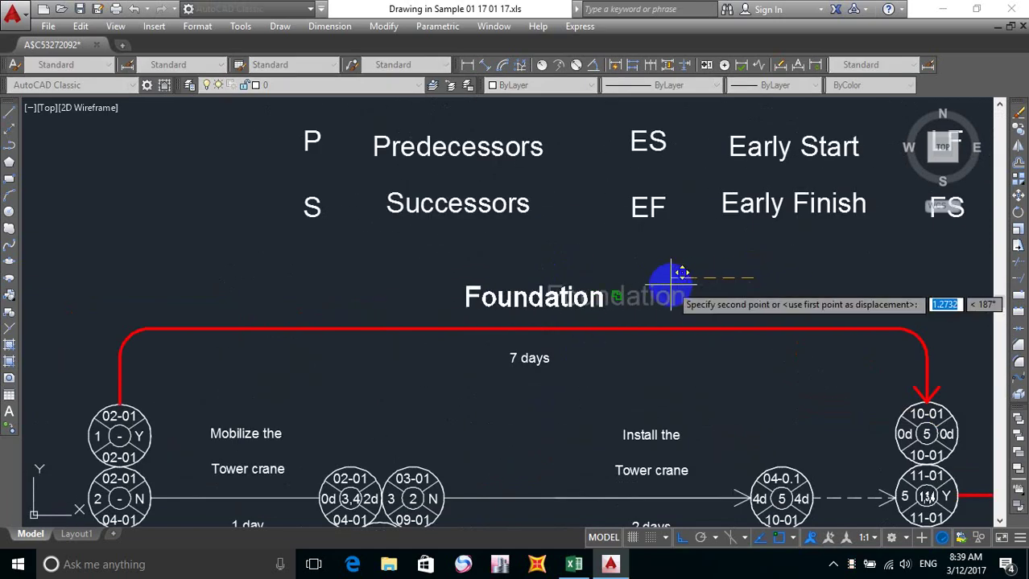
left_click(616, 300)
Move the Foundation text horizontally right by about 0.3 units to centre it over the 7 days text.
key("Return")
left_click(535, 305)
left_click(586, 272)
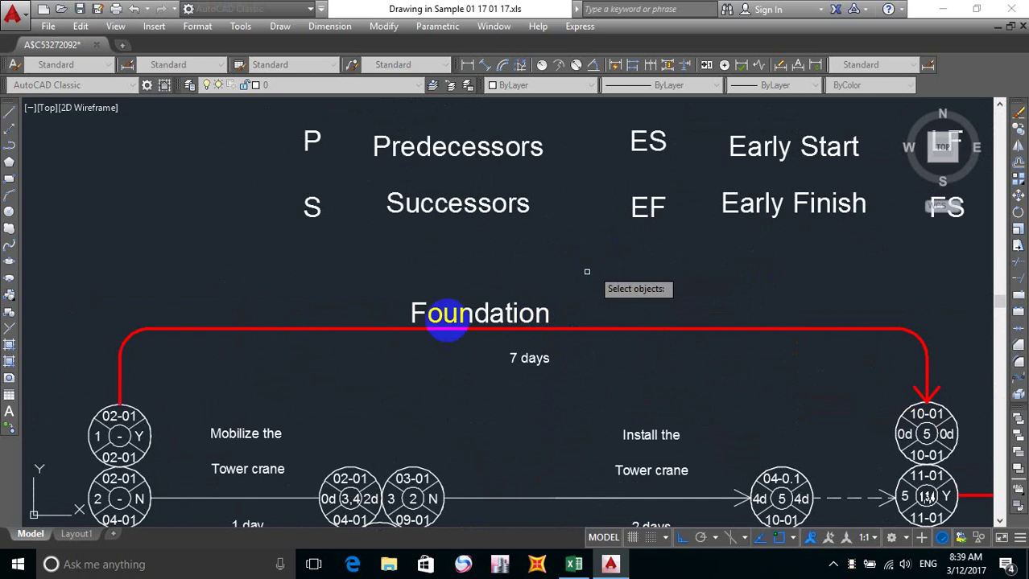
left_click(452, 310)
key("Return")
left_click(591, 257)
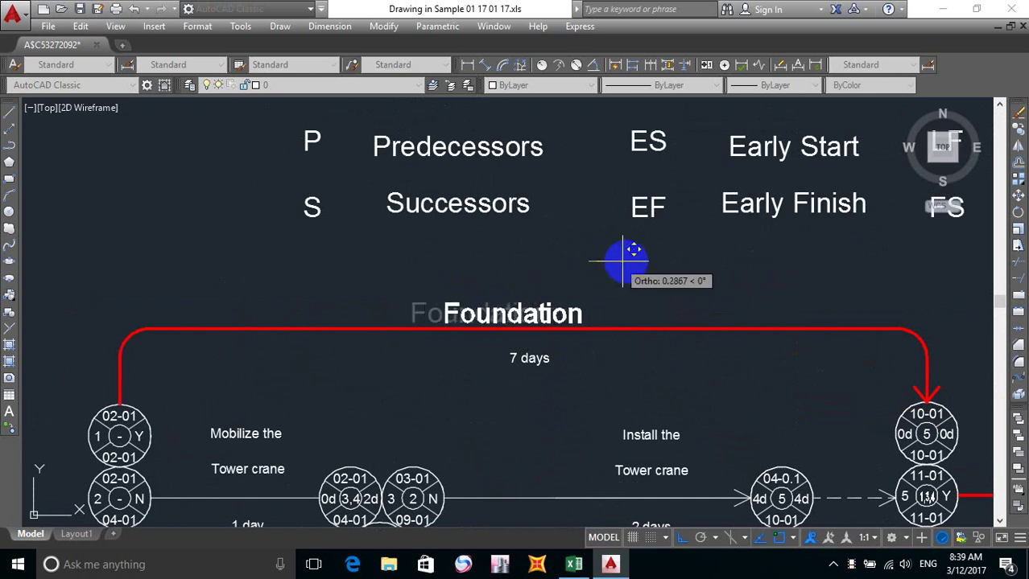
left_click(622, 260)
Move the Foundation text straight up by about 0.1 units to clear the red line.
key("Return")
left_click(548, 310)
key("Return")
left_click(563, 275)
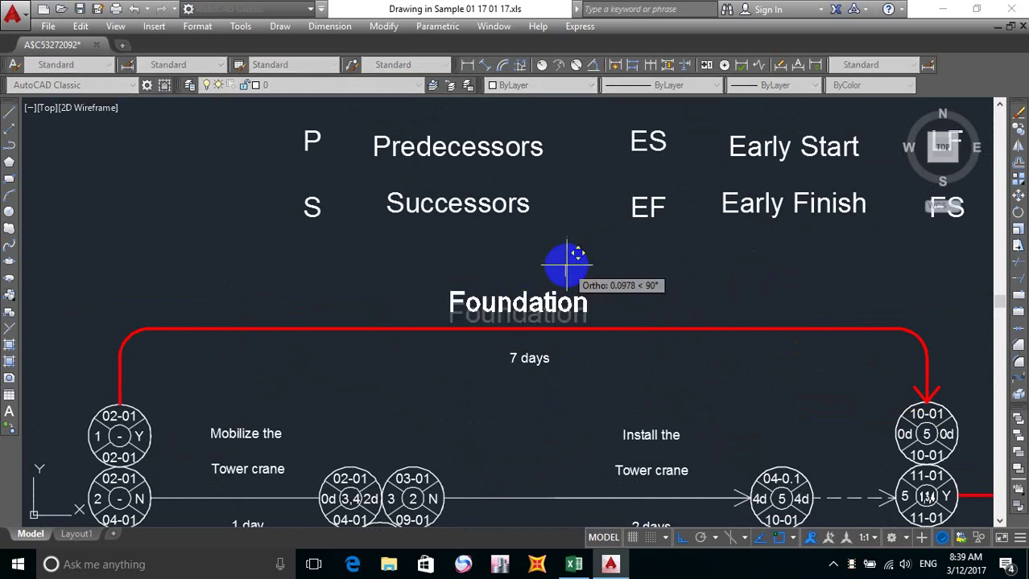
left_click(568, 262)
scroll(538, 355, "down", 3)
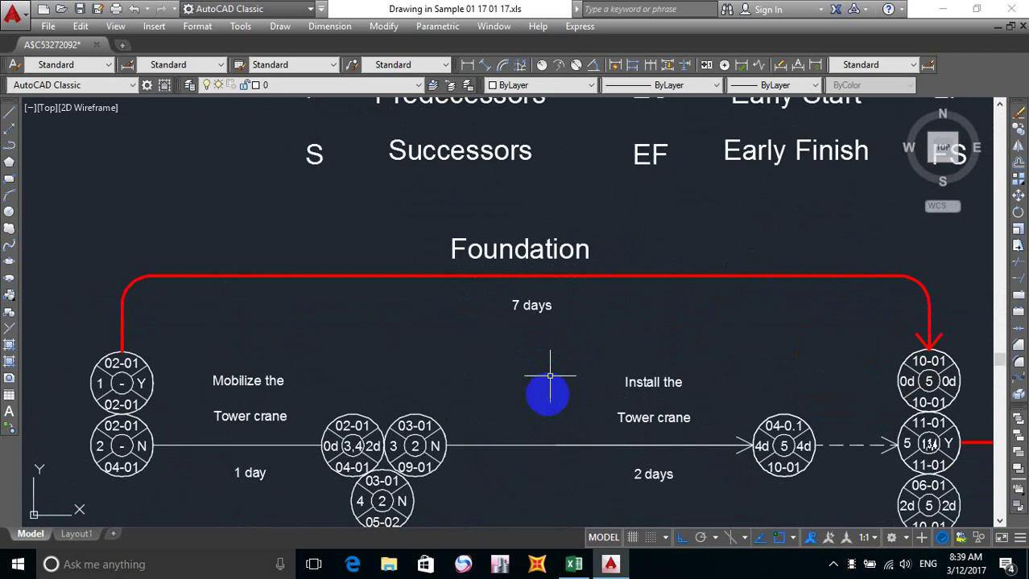
middle_click_drag(564, 393, 556, 357)
Try matching the 7 days, Mobilize the, Tower crane and 1 day texts to the properties of the Foundation text.
key("Return")
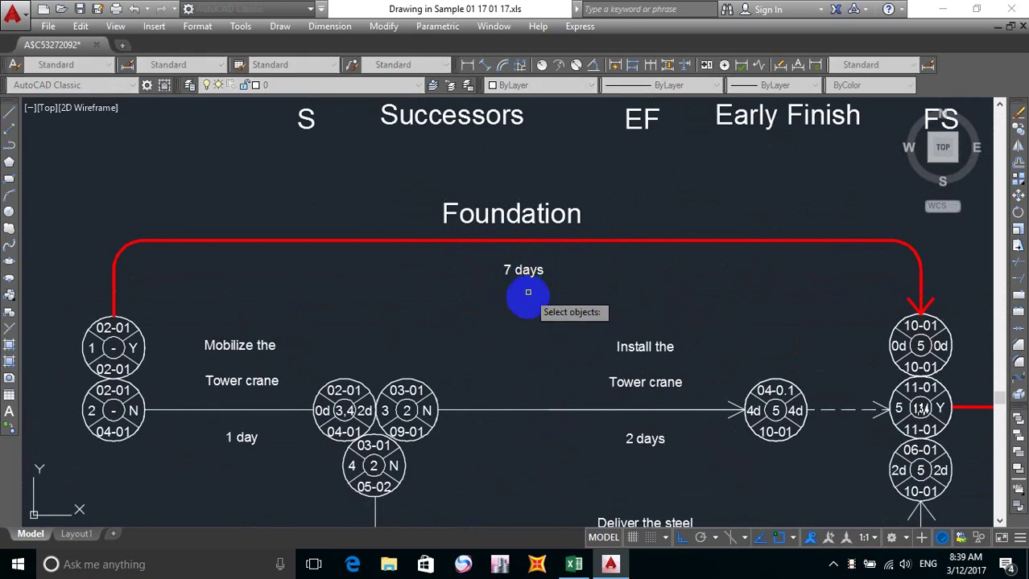
key("Escape")
middle_click_drag(532, 304, 522, 298)
type("m")
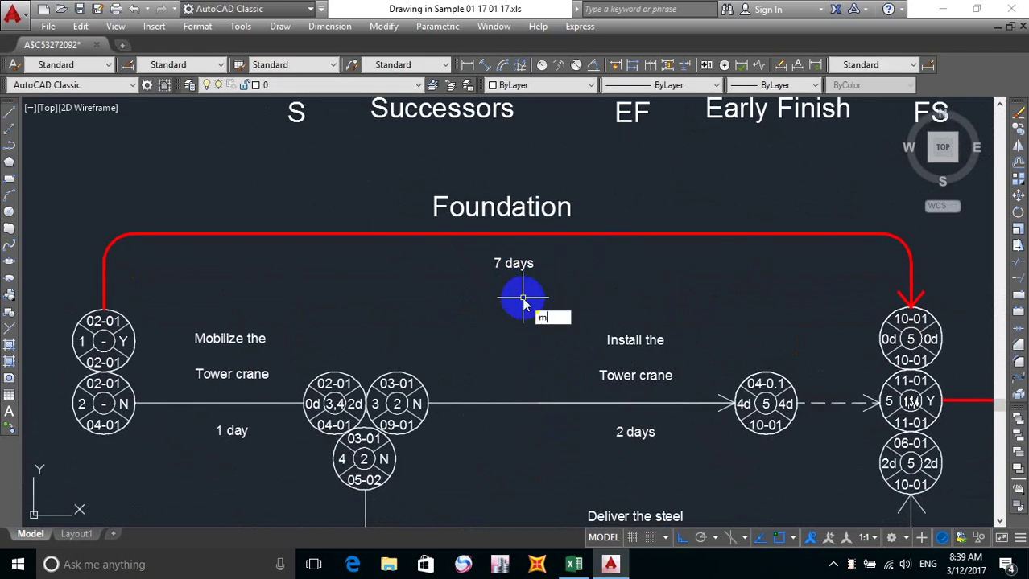
type("a")
key("Return")
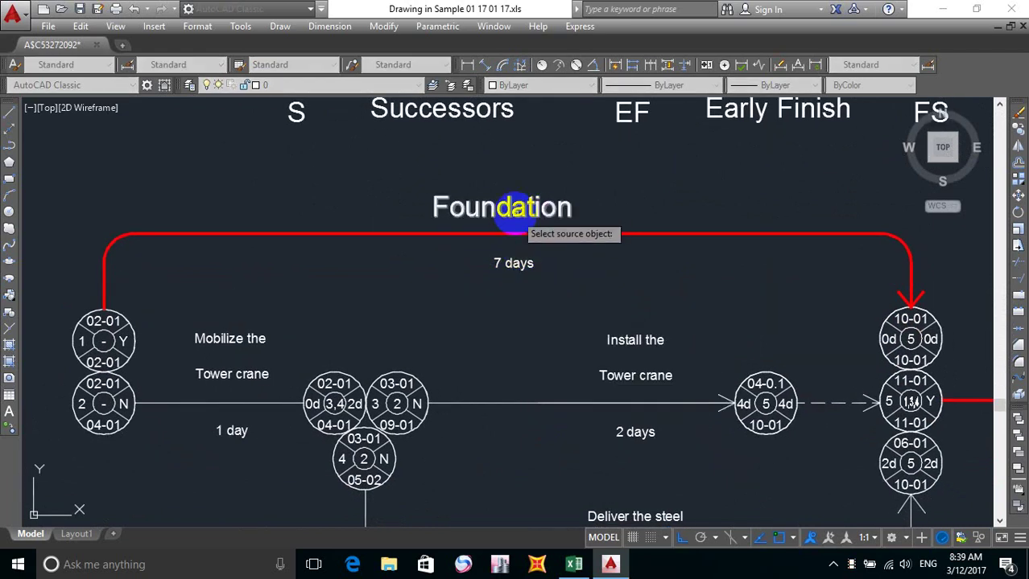
left_click(520, 206)
left_click(528, 257)
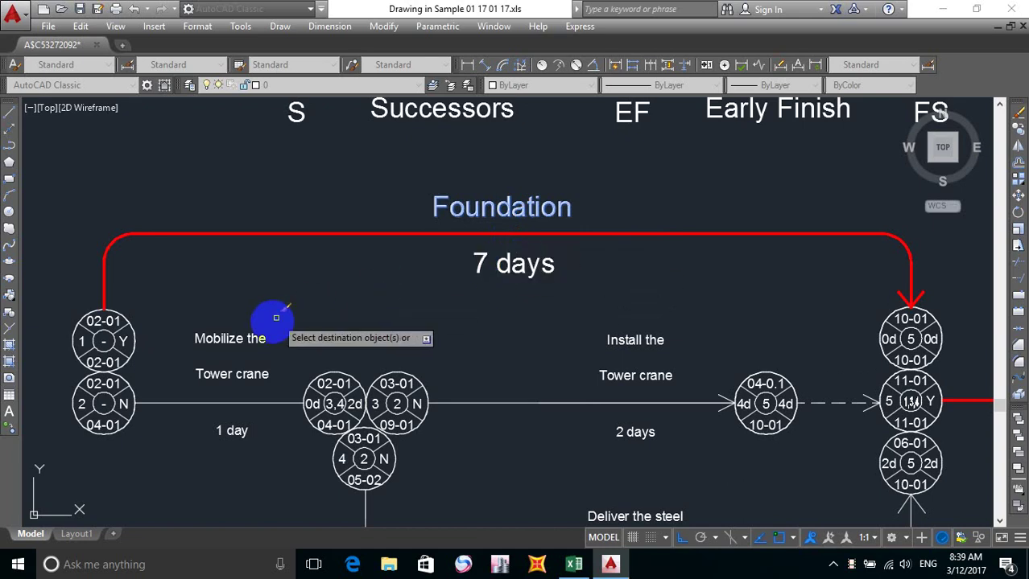
left_click(259, 327)
left_click(252, 371)
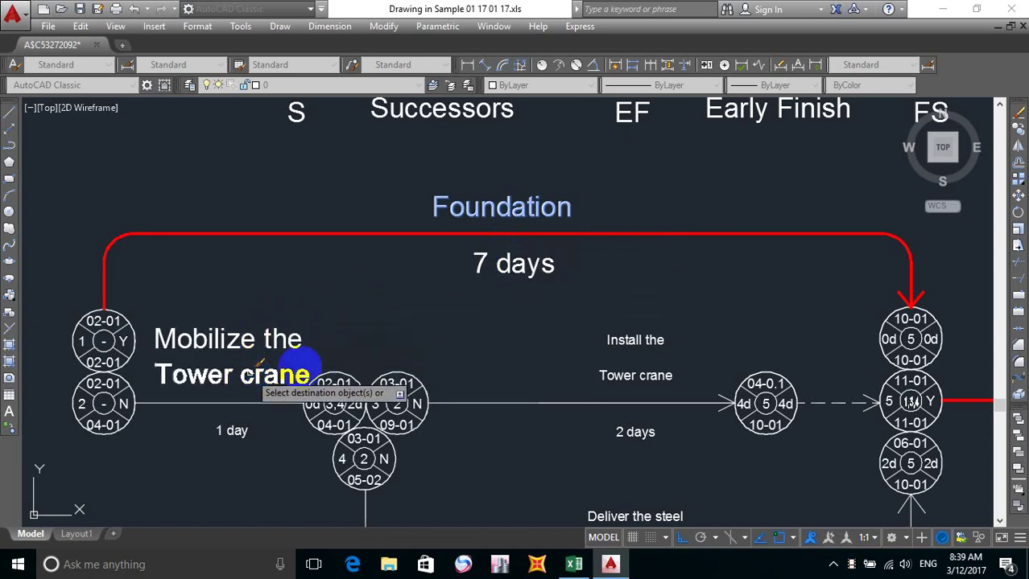
middle_click_drag(410, 318, 475, 257)
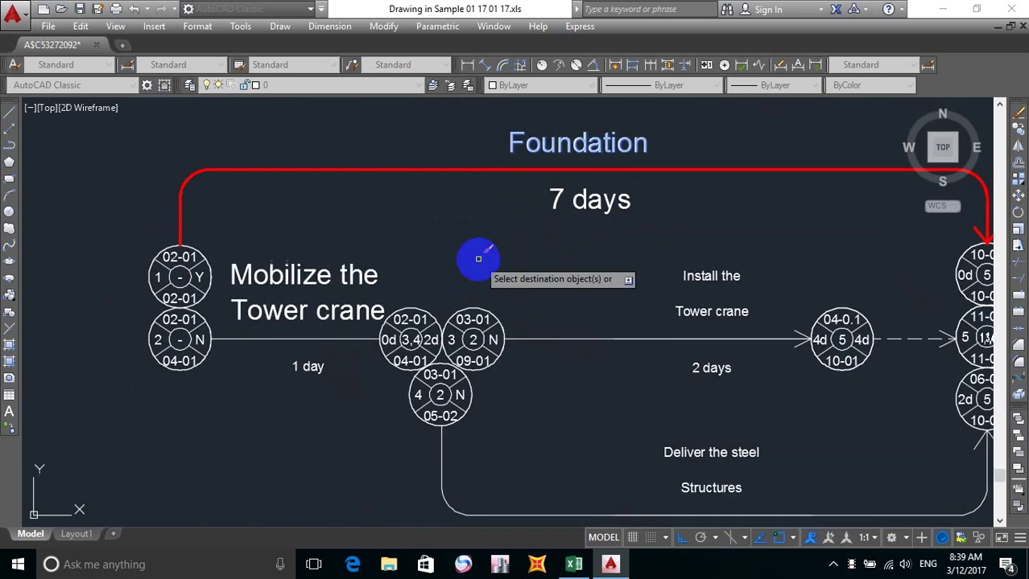
left_click(307, 368)
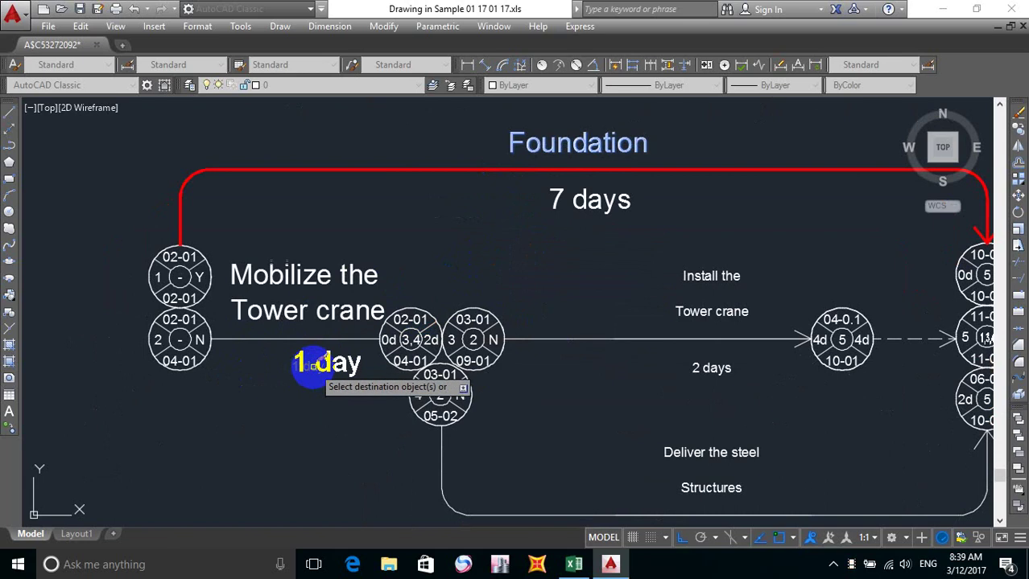
key("Return")
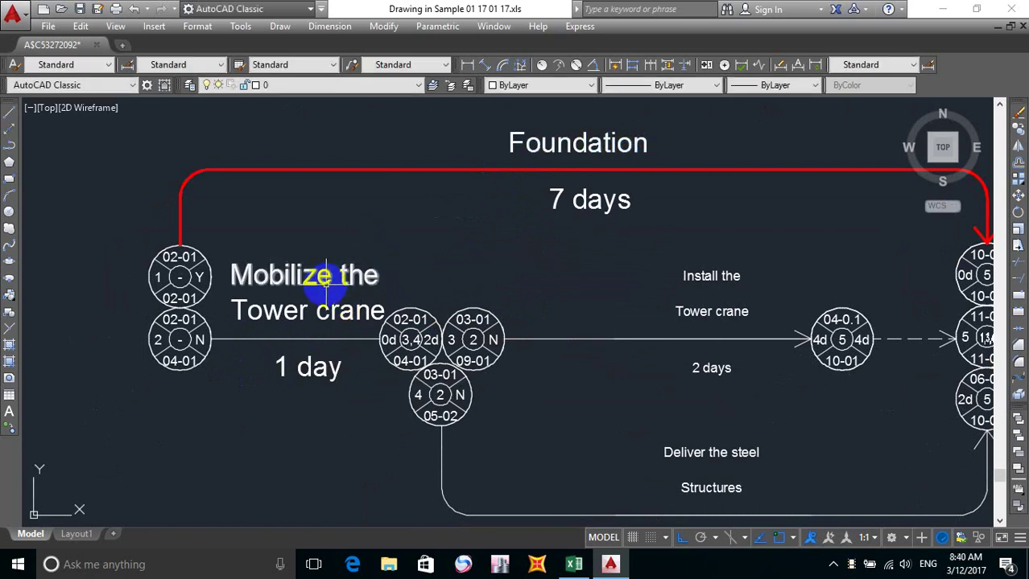
Check how the enlarged Mobilize the Tower crane label fits between its nodes, and undo the text property matching.
scroll(326, 350, "down", 3)
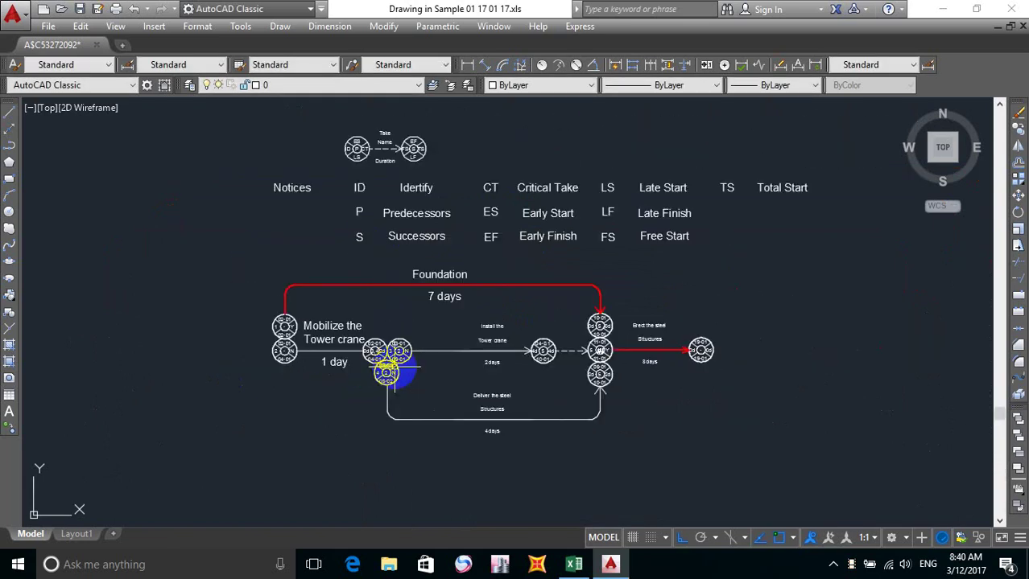
scroll(390, 363, "up", 1)
middle_click_drag(459, 348, 468, 331)
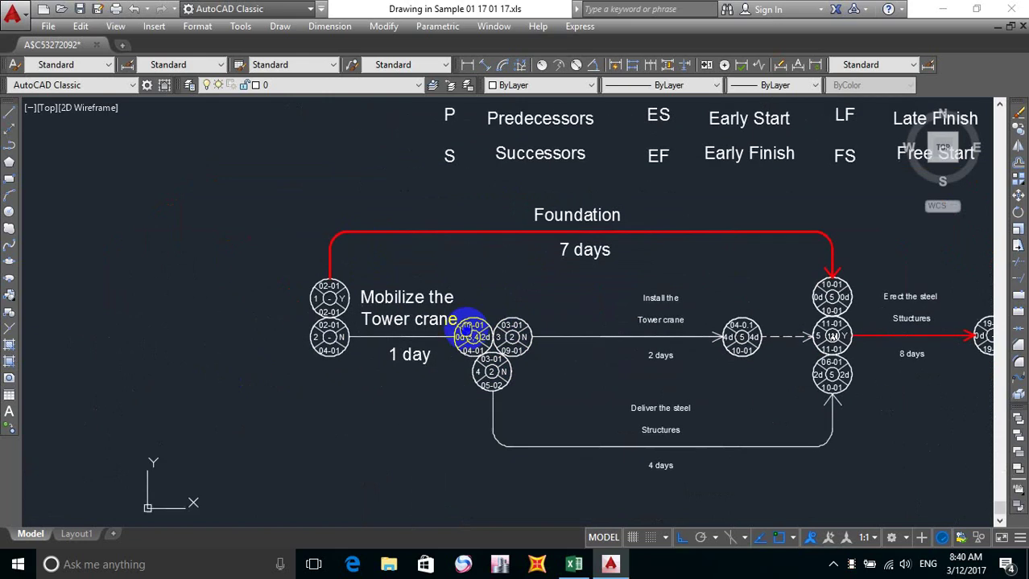
scroll(383, 313, "up", 2)
scroll(383, 313, "up", 2)
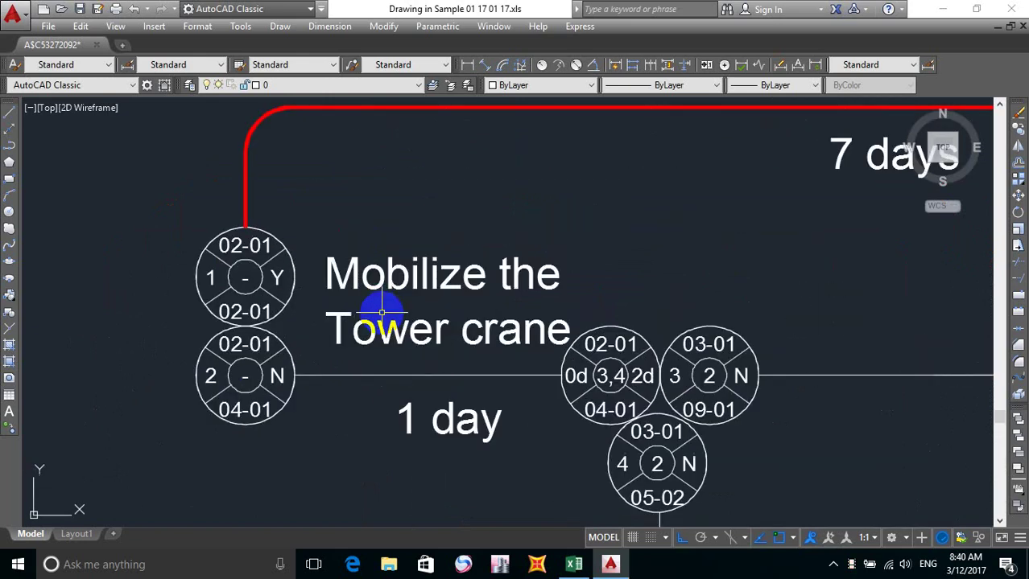
scroll(383, 313, "down", 2)
middle_click_drag(385, 316, 386, 316)
mouse_move(521, 332)
middle_mouse_down()
mouse_move(555, 355)
mouse_move(538, 320)
middle_mouse_up()
Match the Foundation text to the properties of the 7 days text.
type("ma")
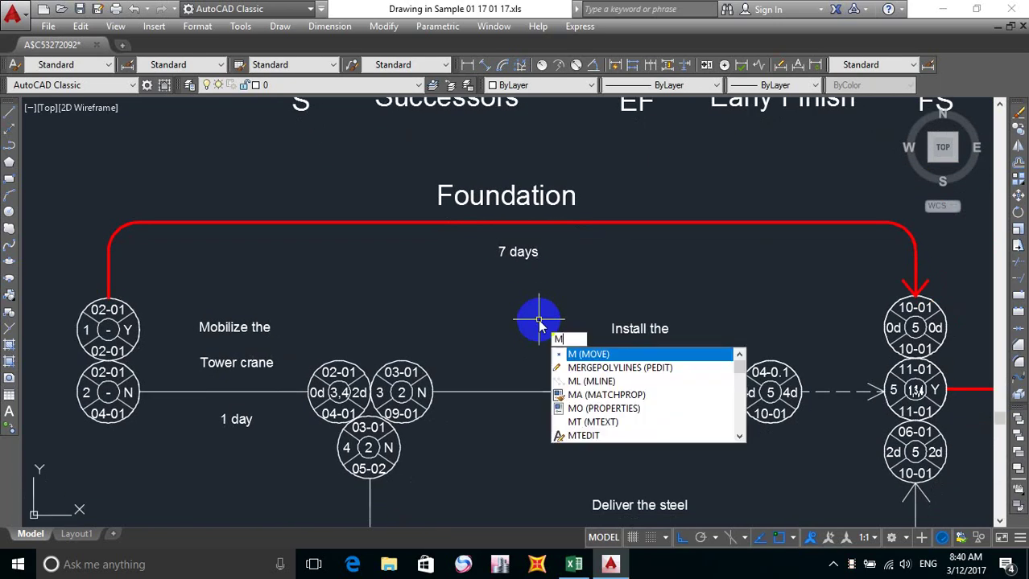
key("Return")
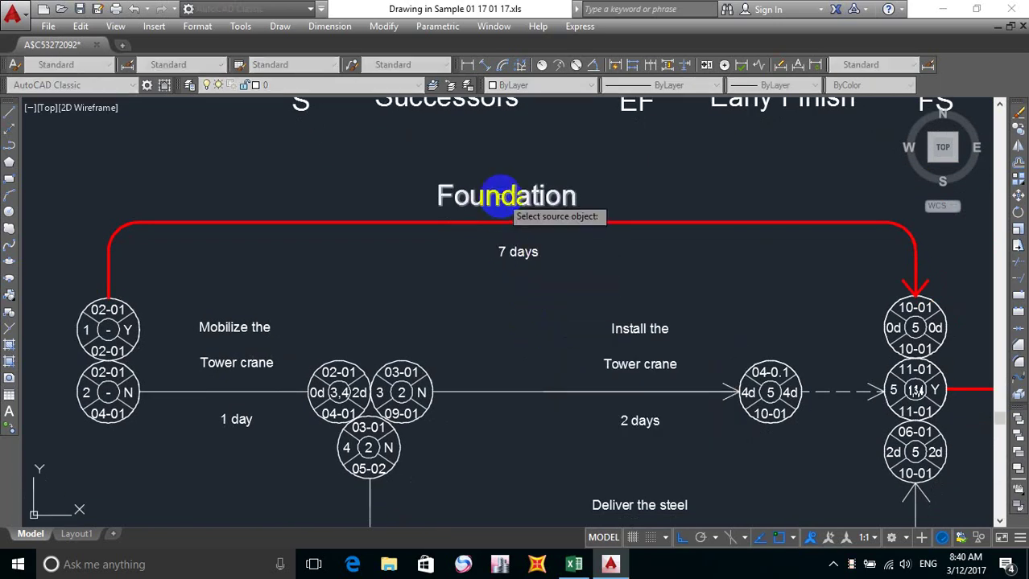
left_click(508, 194)
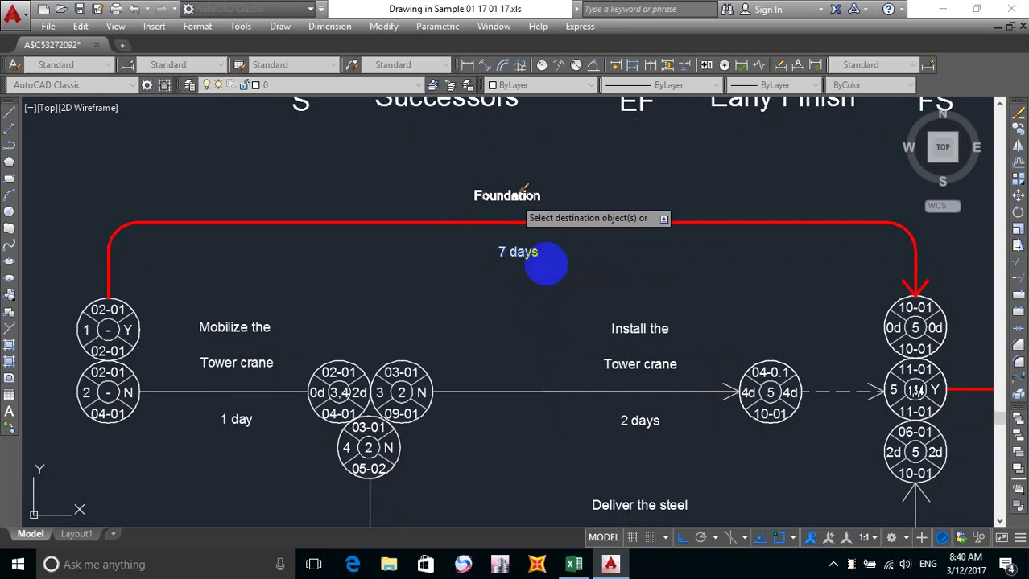
key("Return")
Move the resized Foundation text straight down slightly closer to the red line.
middle_click_drag(553, 319, 544, 287)
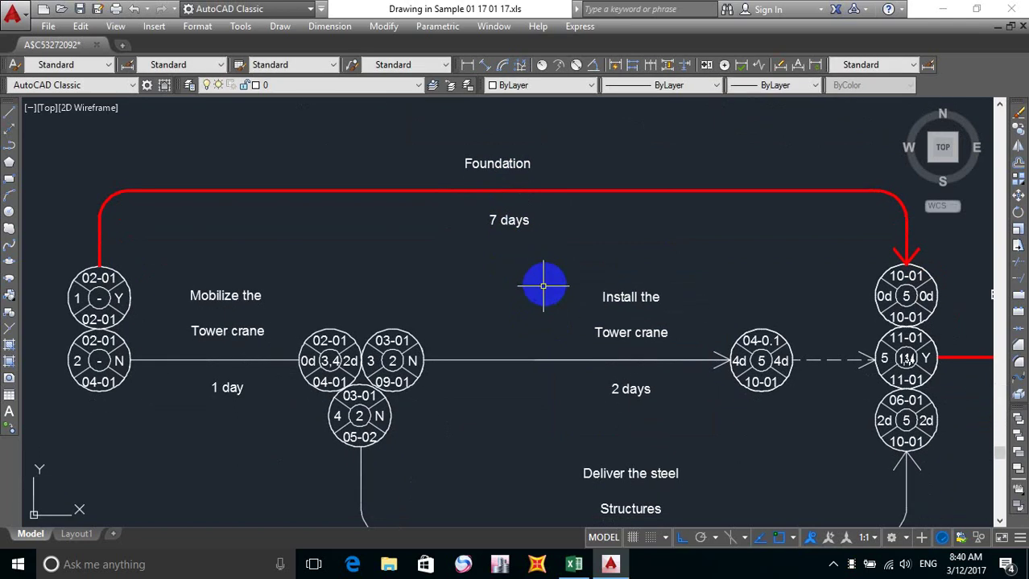
key("m")
key("Return")
left_click(487, 163)
key("Return")
left_click(590, 231)
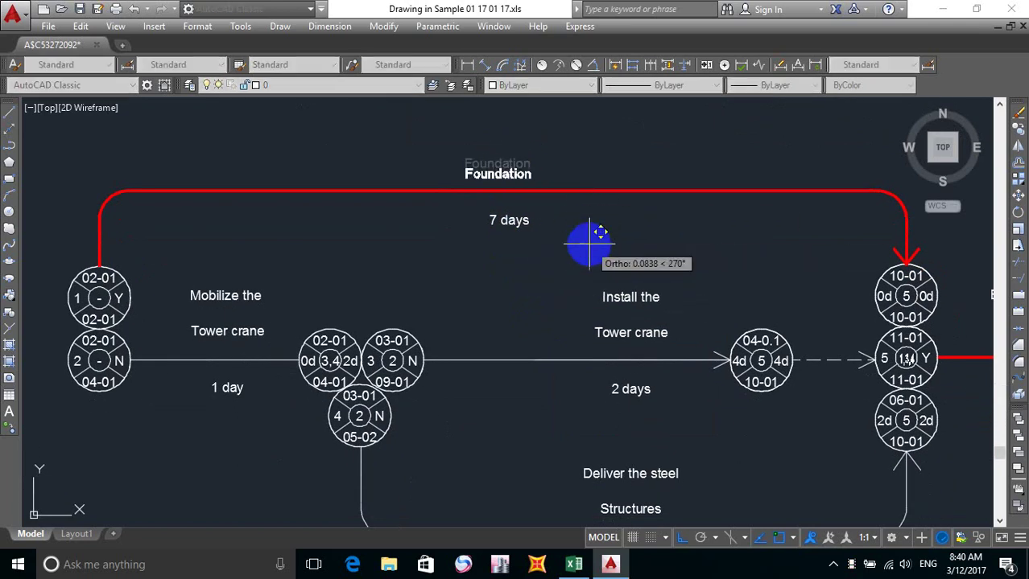
left_click(591, 233)
scroll(596, 236, "down", 4)
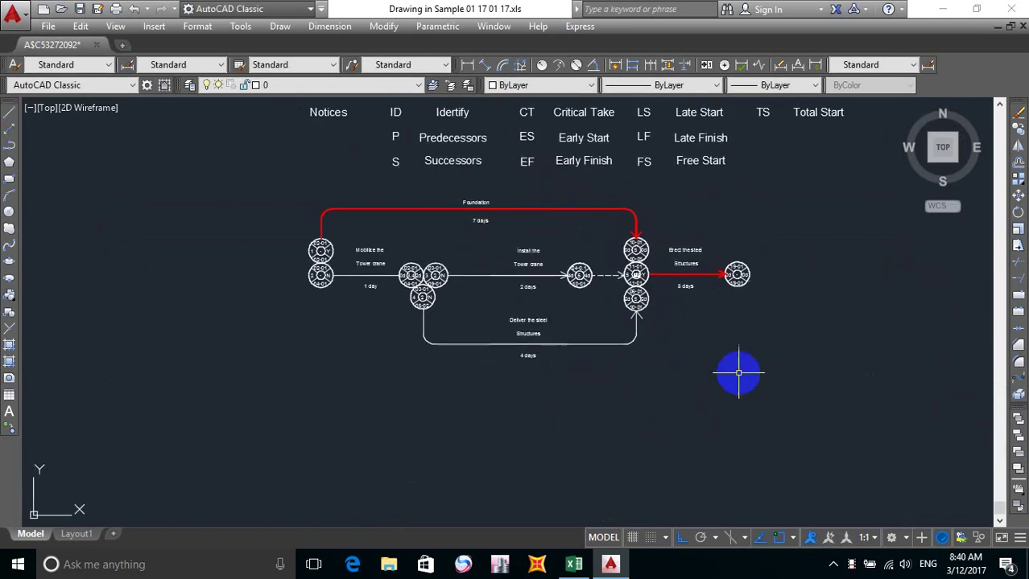
Stretch the right part of the network, from the Install the Tower crane end node onward, about 1.27 units horizontally left.
middle_click_drag(621, 373, 612, 373)
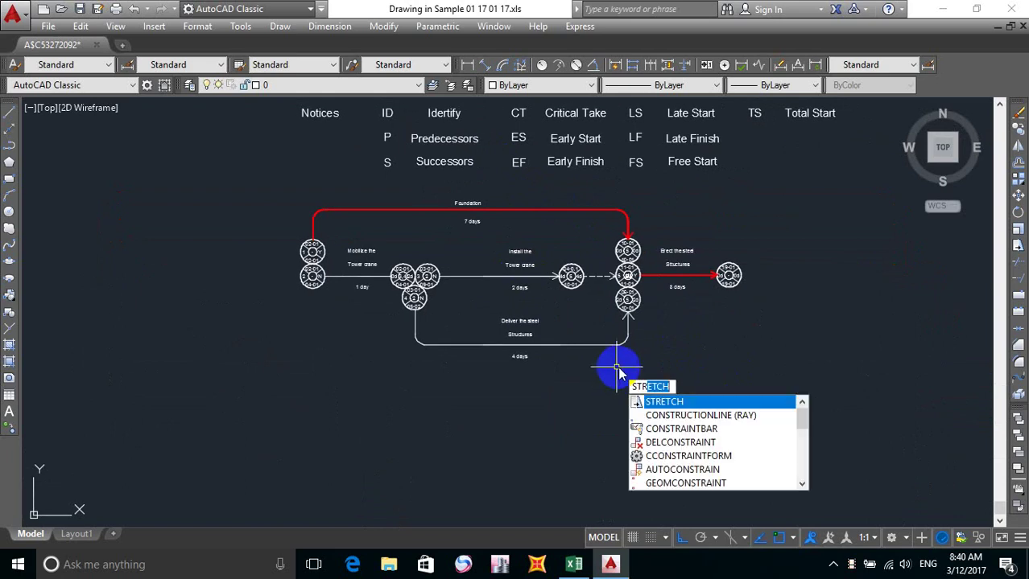
key("Return")
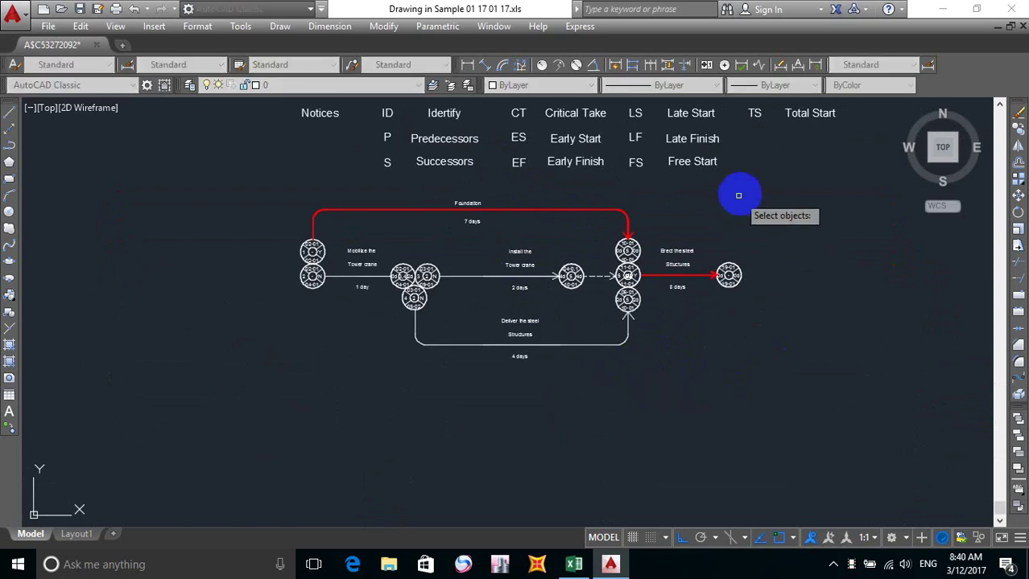
left_click(742, 194)
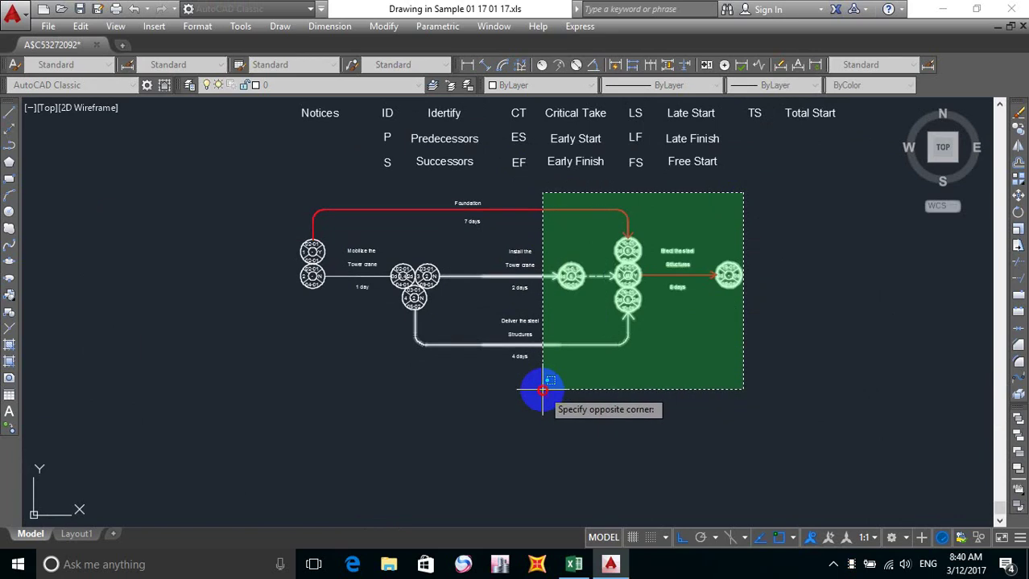
left_click(542, 389)
key("Return")
left_click(649, 427)
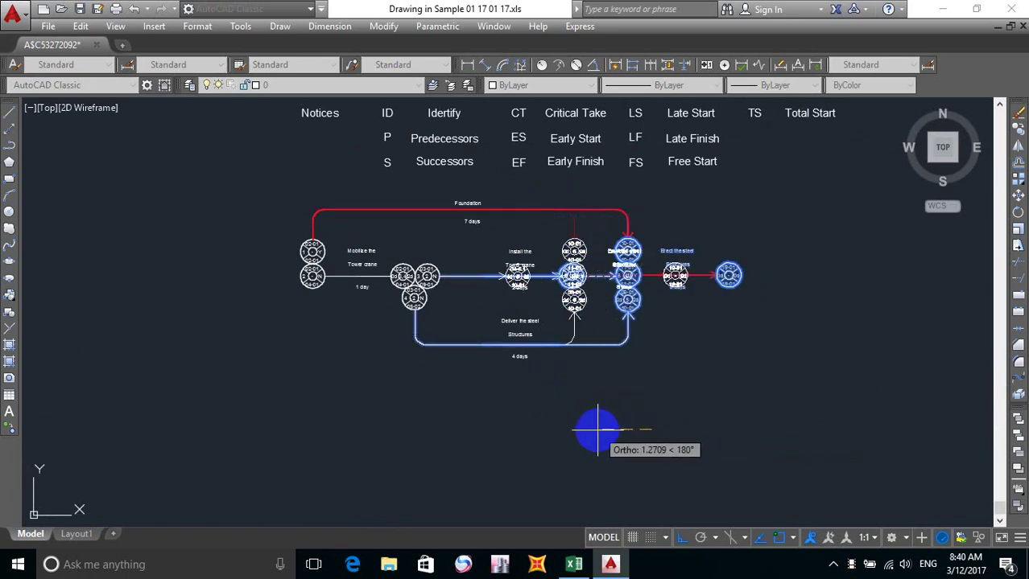
left_click(598, 430)
scroll(533, 322, "up", 5)
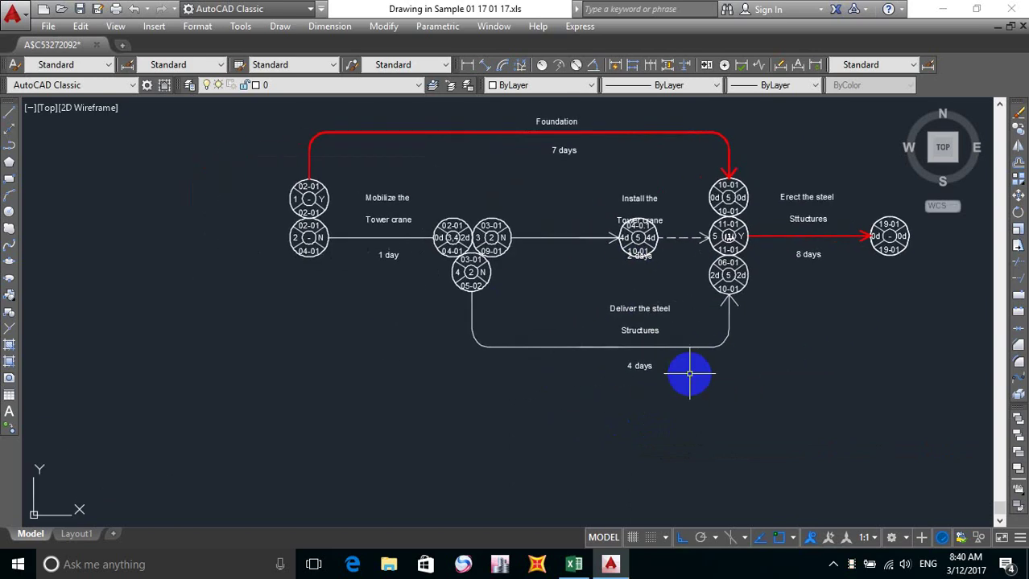
Move the Install the Tower crane and Deliver the steel Structures labels with their durations about 1.05 units horizontally left.
type("m")
key("Return")
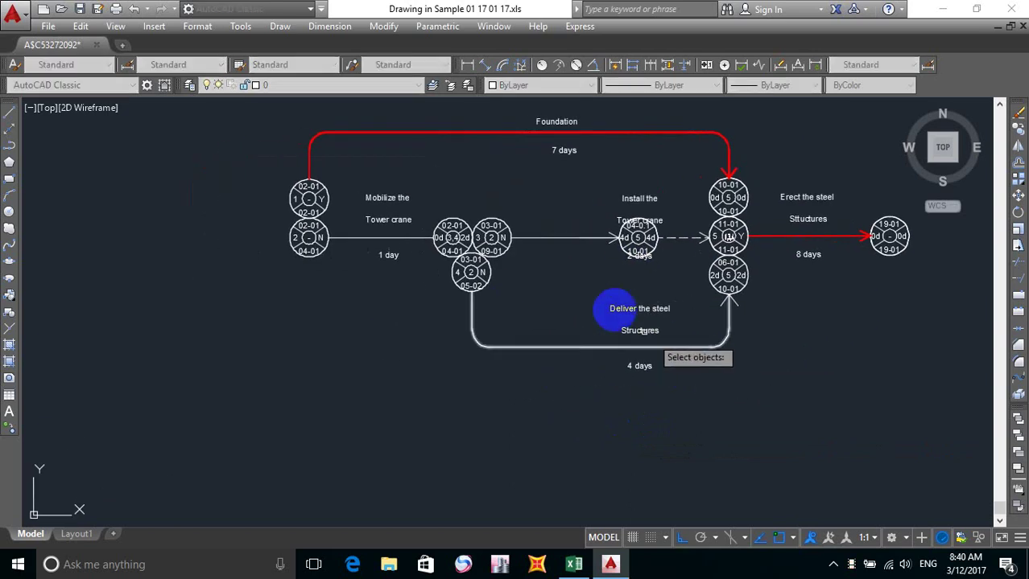
left_click(575, 283)
left_click(697, 449)
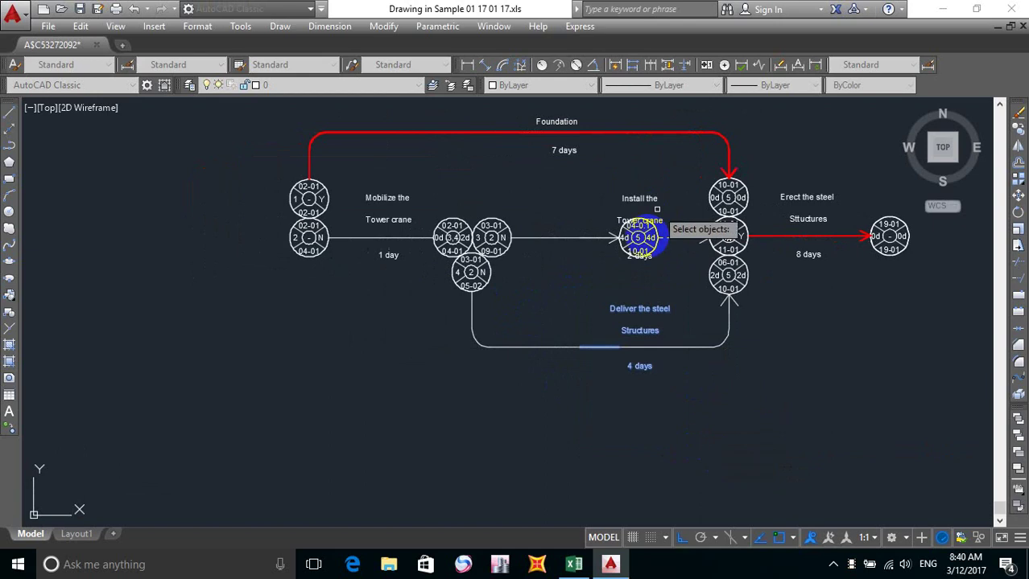
scroll(632, 200, "up", 2)
scroll(633, 199, "up", 4)
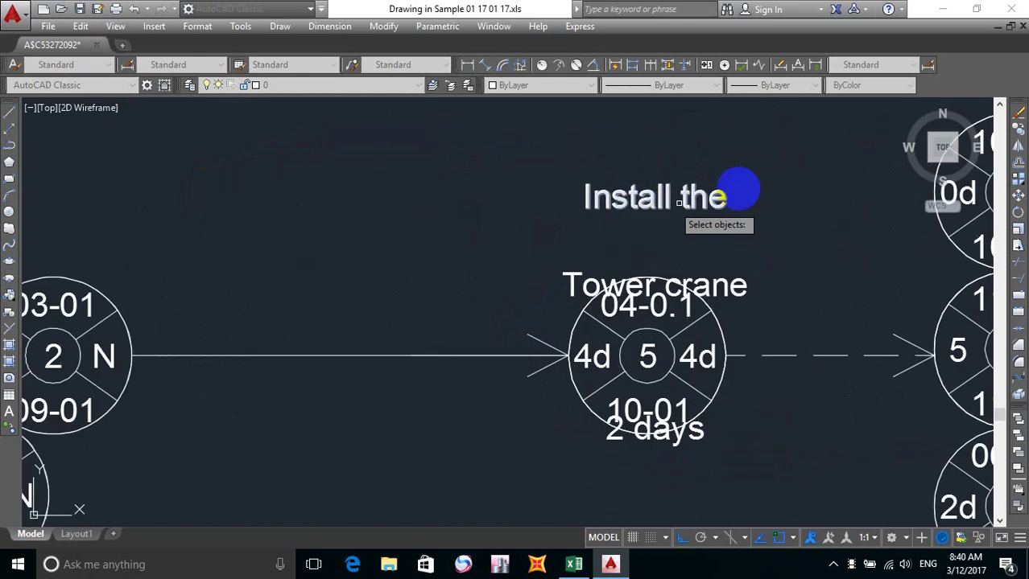
left_click(768, 156)
left_click(725, 292)
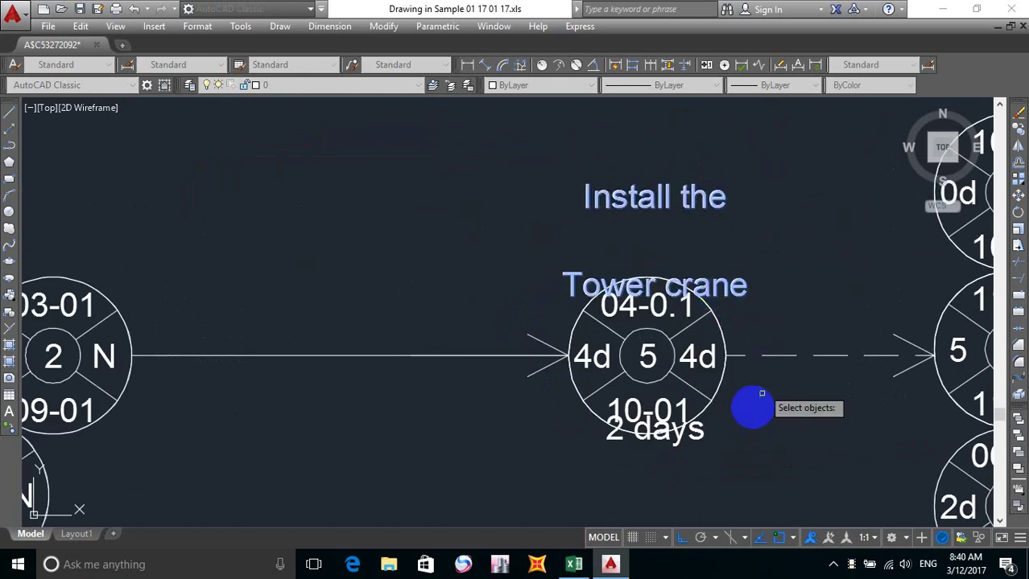
scroll(734, 418, "down", 7)
key("Return")
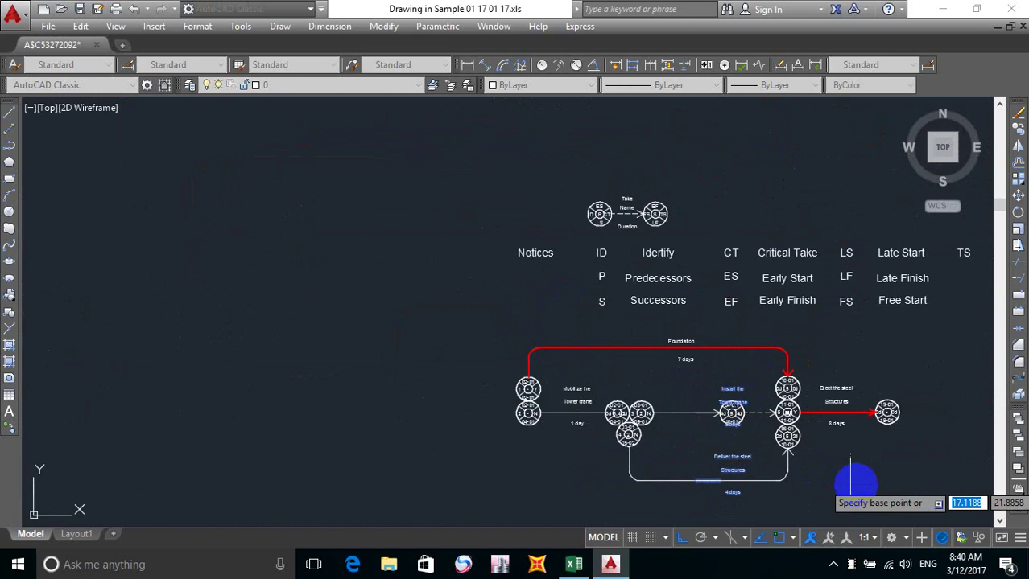
left_click(843, 488)
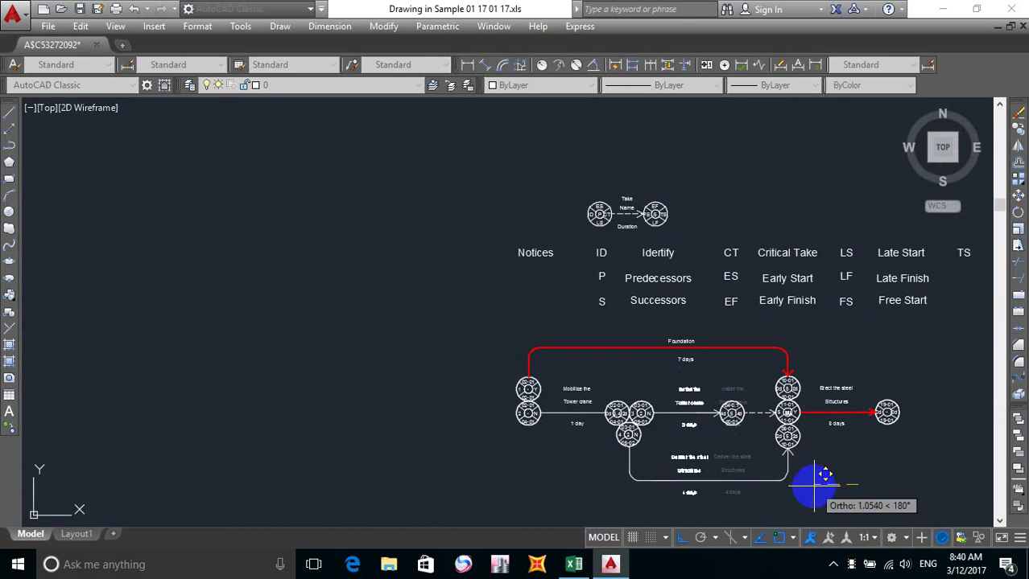
left_click(815, 486)
Stretch the start of the network, with its two start nodes and the Mobilize the Tower crane label, about 0.39 units horizontally right.
middle_click_drag(710, 510, 565, 418)
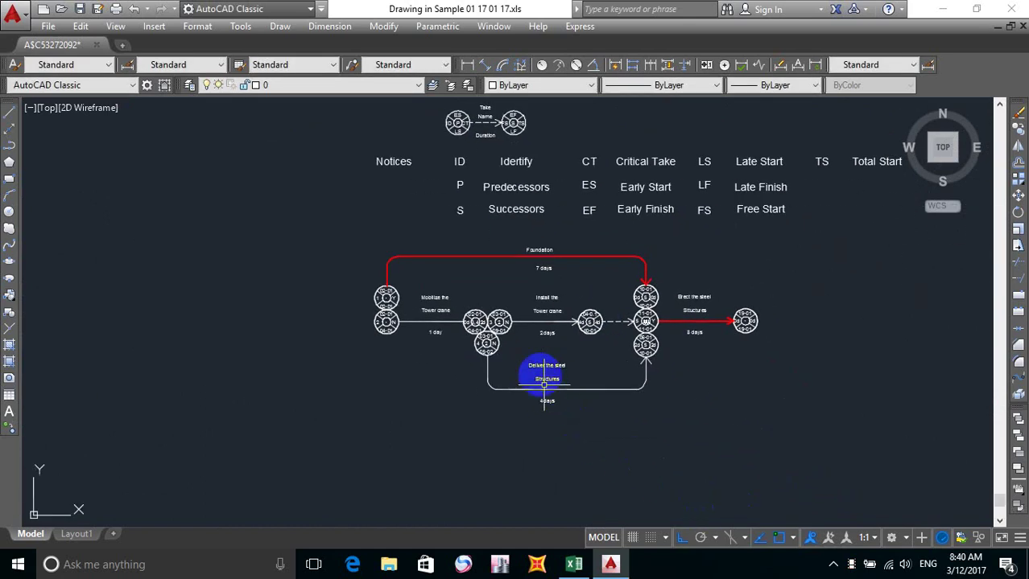
scroll(538, 379, "up", 5)
scroll(574, 383, "down", 2)
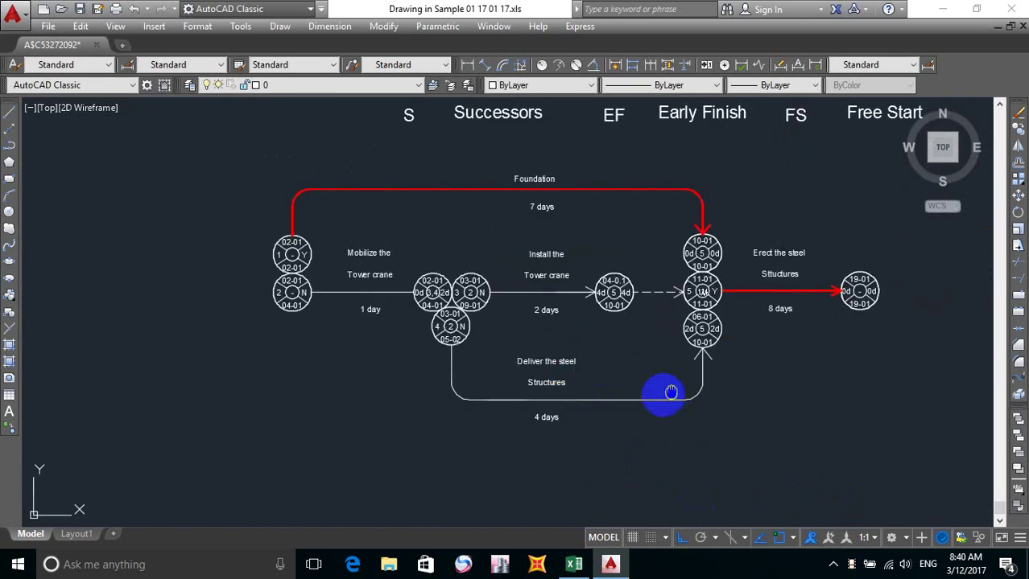
middle_click_drag(670, 392, 604, 401)
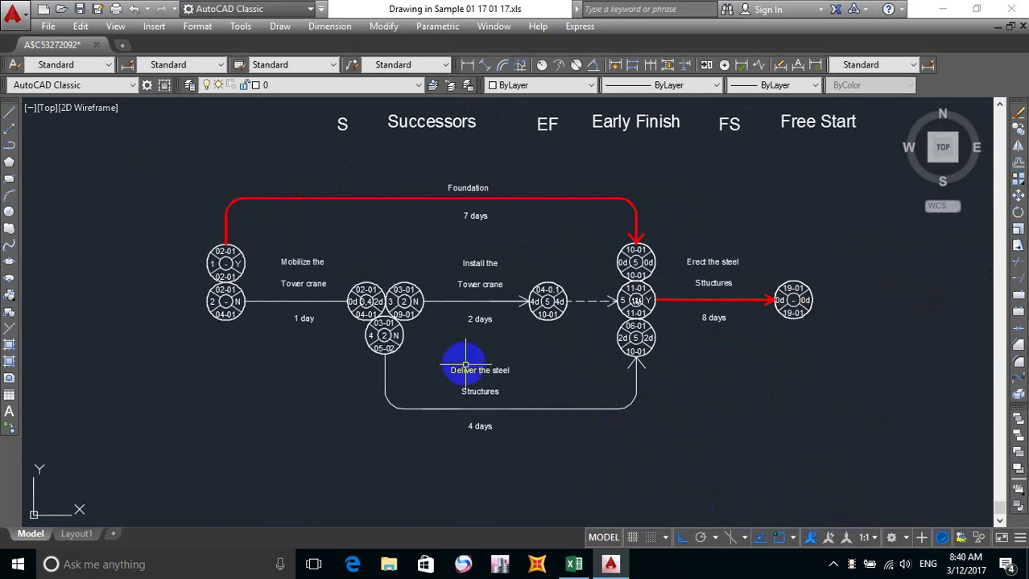
scroll(454, 369, "down", 4)
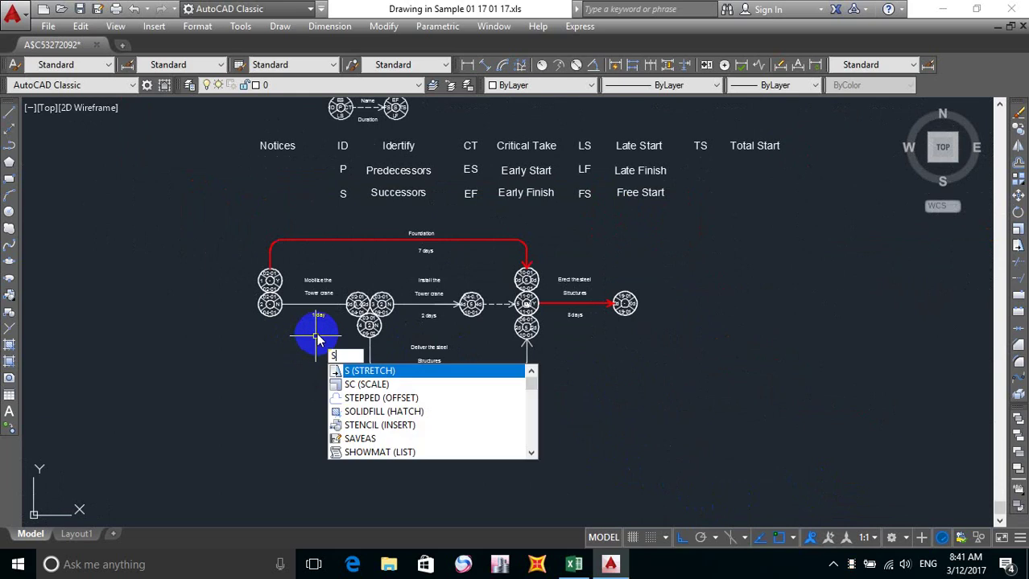
type("tr")
key("Return")
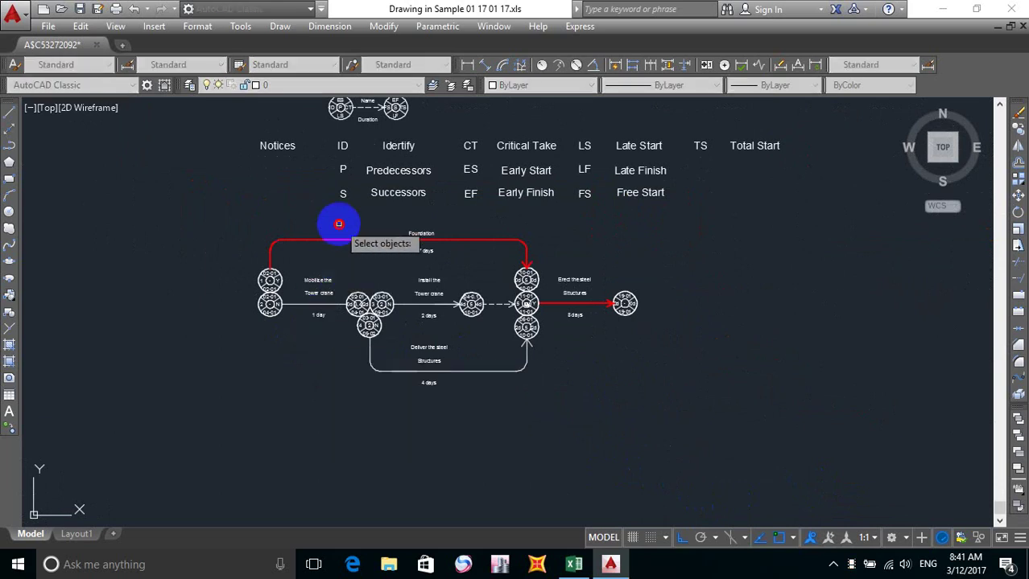
left_click(338, 224)
left_click(225, 366)
key("Return")
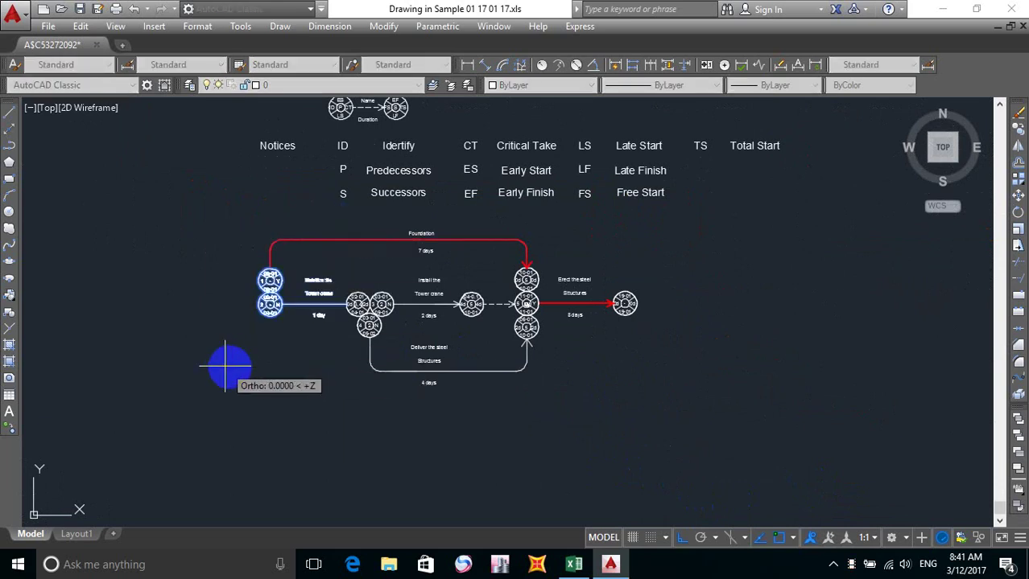
left_click_drag(226, 366, 236, 368)
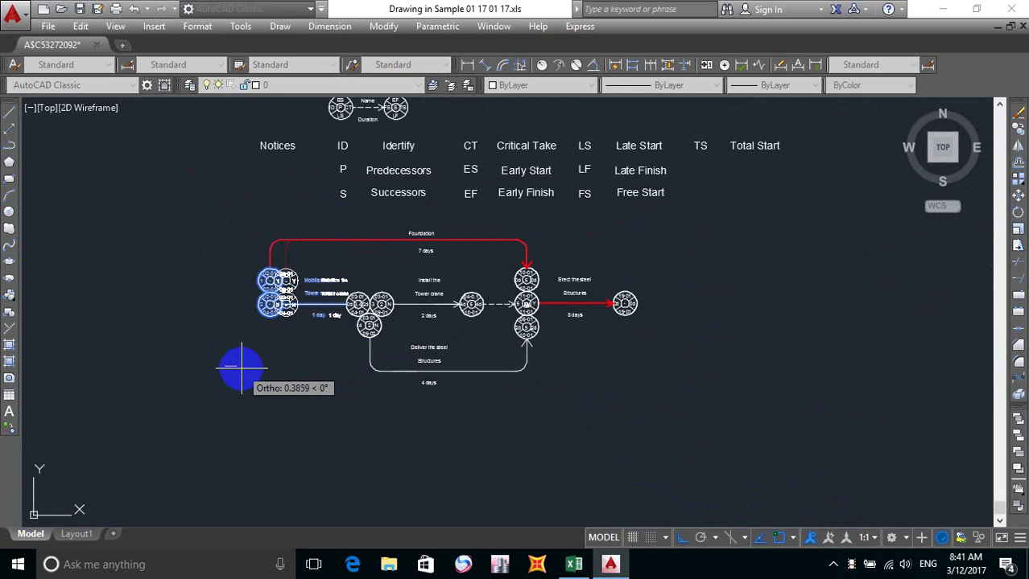
left_click(241, 368)
Move the Mobilize the Tower crane label and its 1 day duration slightly left, clear of the next node.
scroll(319, 315, "up", 4)
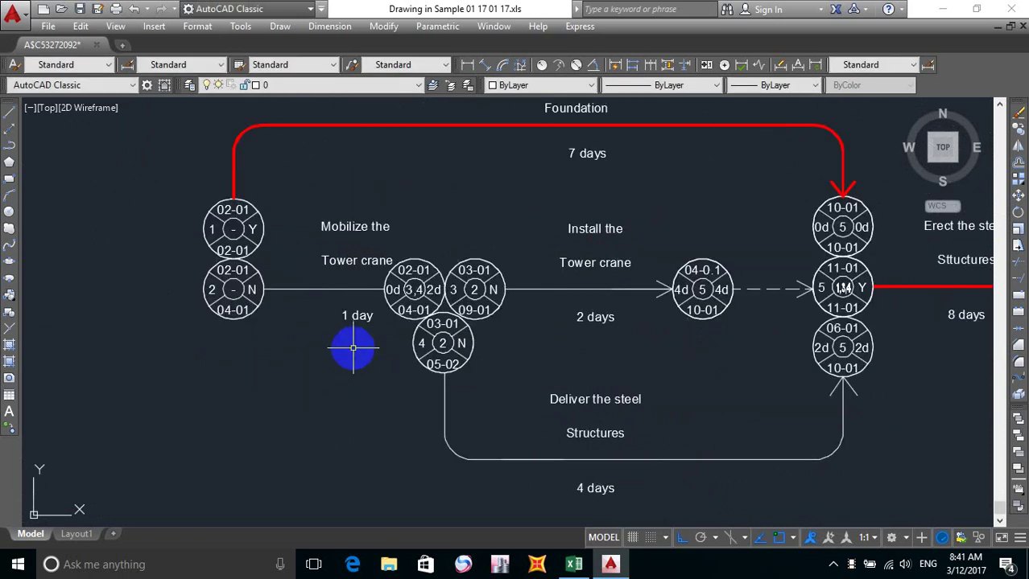
key("m")
key("space")
left_click(345, 317)
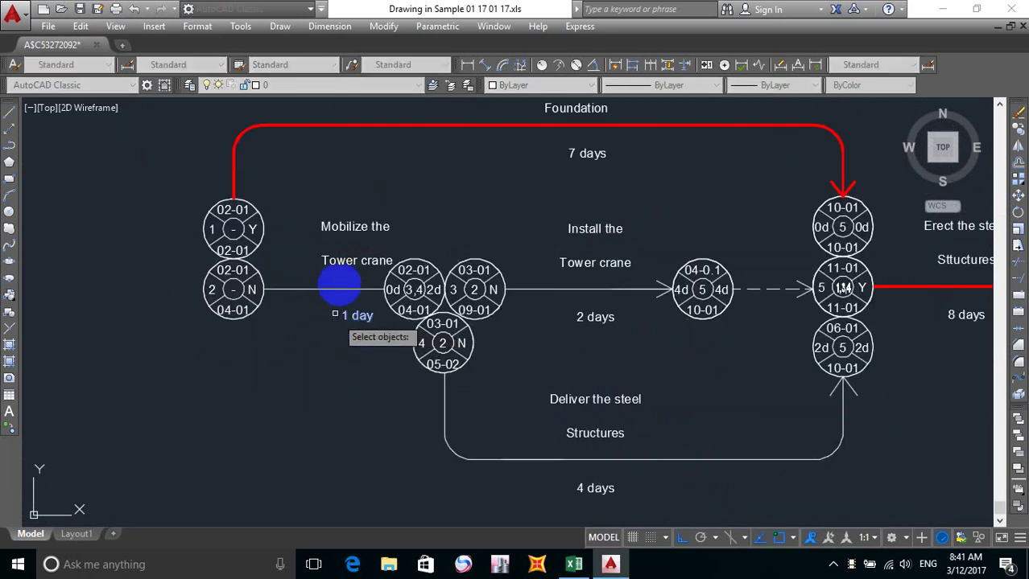
left_click(374, 276)
left_click(318, 211)
key("Return")
left_click(368, 173)
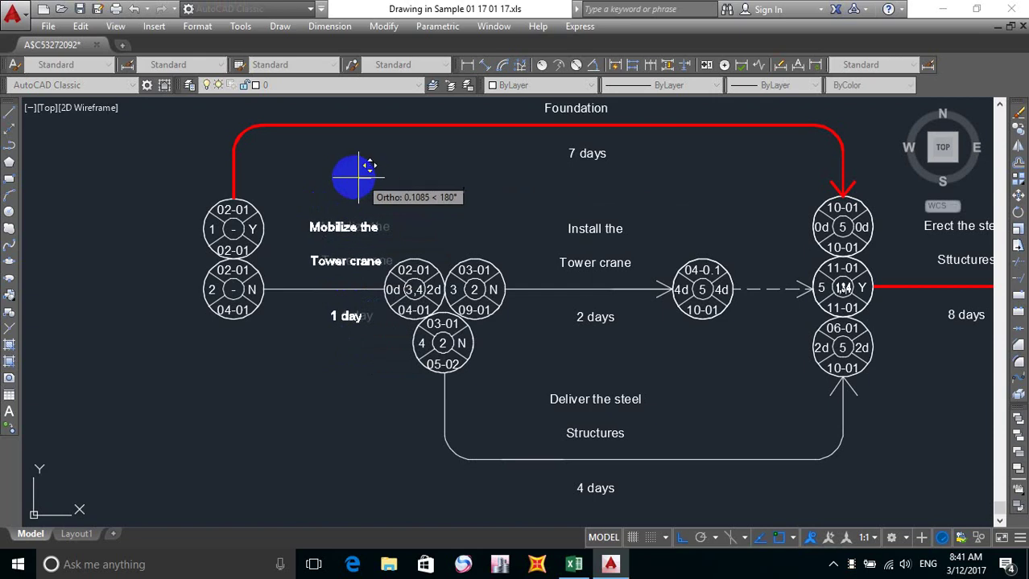
left_click(351, 177)
Move the Mobilize the text and the Tower crane text below it slightly straight down, closer to the activity line.
middle_click_drag(417, 221, 407, 235)
key("space")
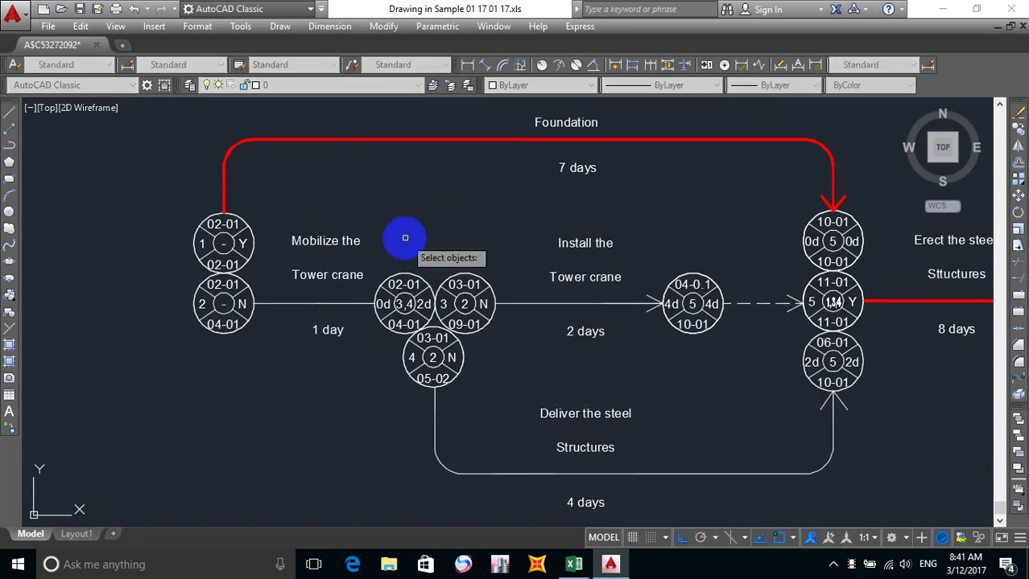
left_click(314, 242)
key("Return")
left_click(372, 197)
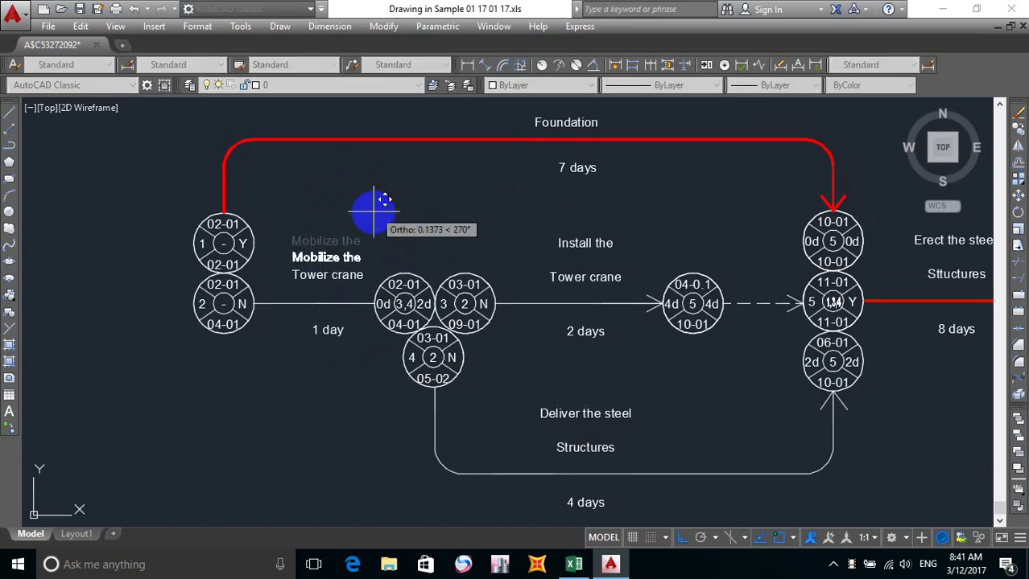
left_click(372, 209)
key("space")
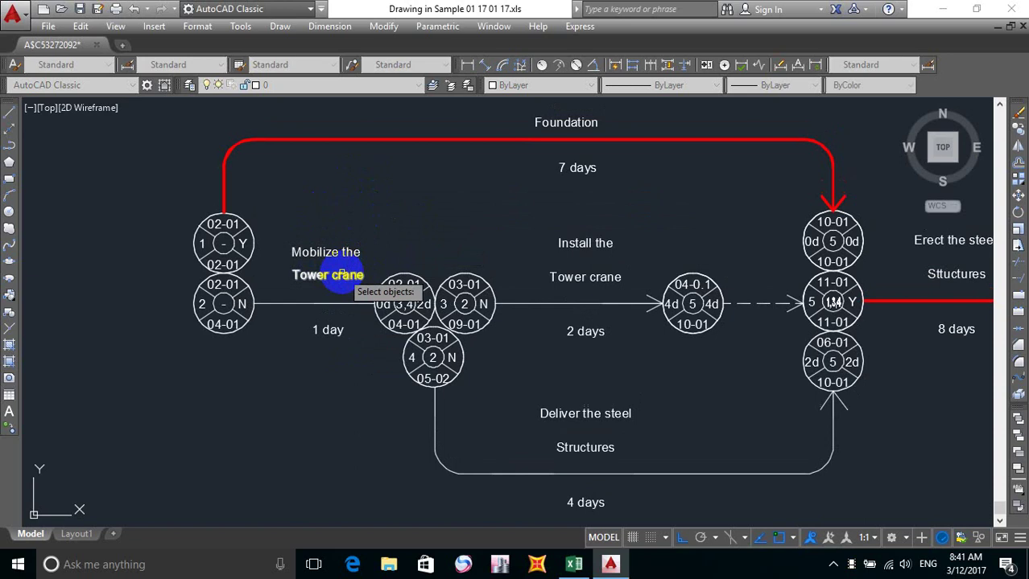
left_click(354, 274)
key("Return")
left_click(397, 219)
left_click(393, 228)
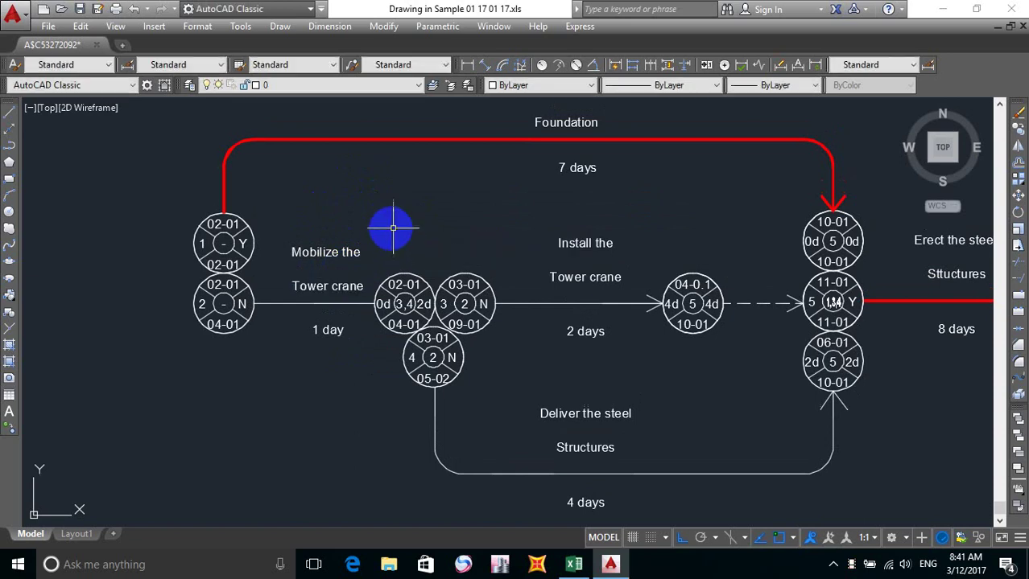
Shift both Mobilize the Tower crane lines and the 1 day duration slightly left, centring them over one another.
left_click(379, 224)
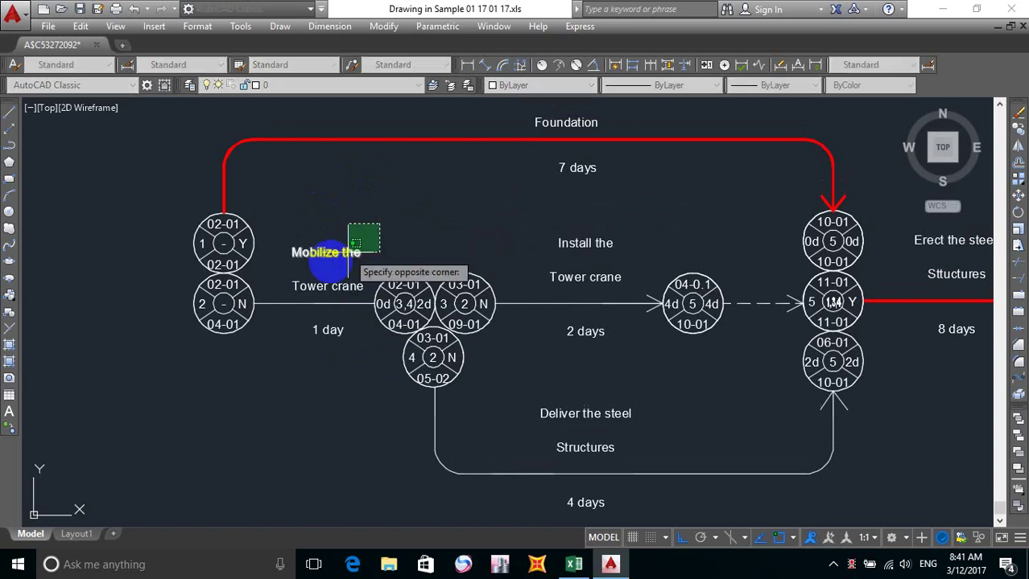
left_click(305, 276)
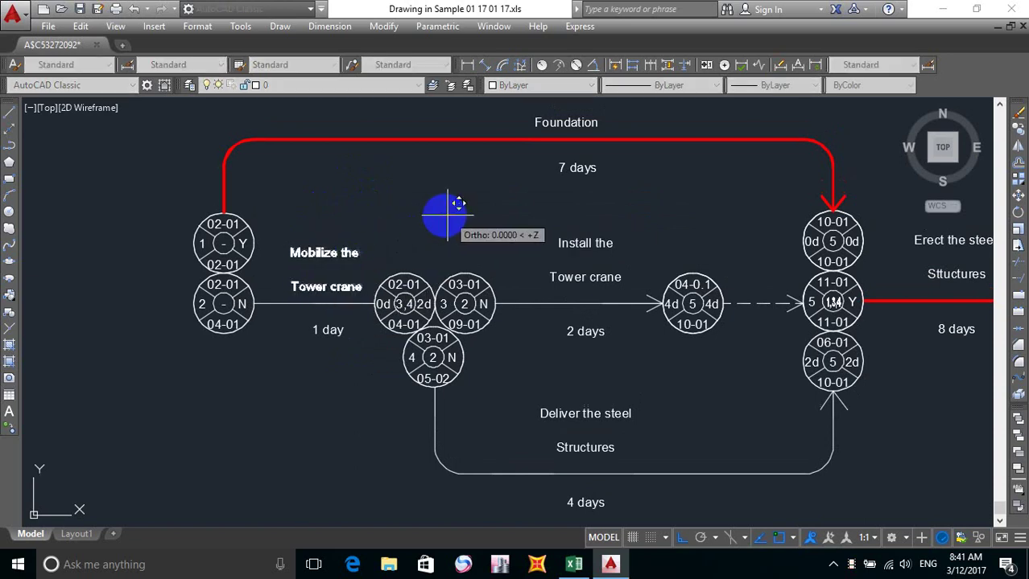
left_click(456, 204)
key("space")
left_click(361, 237)
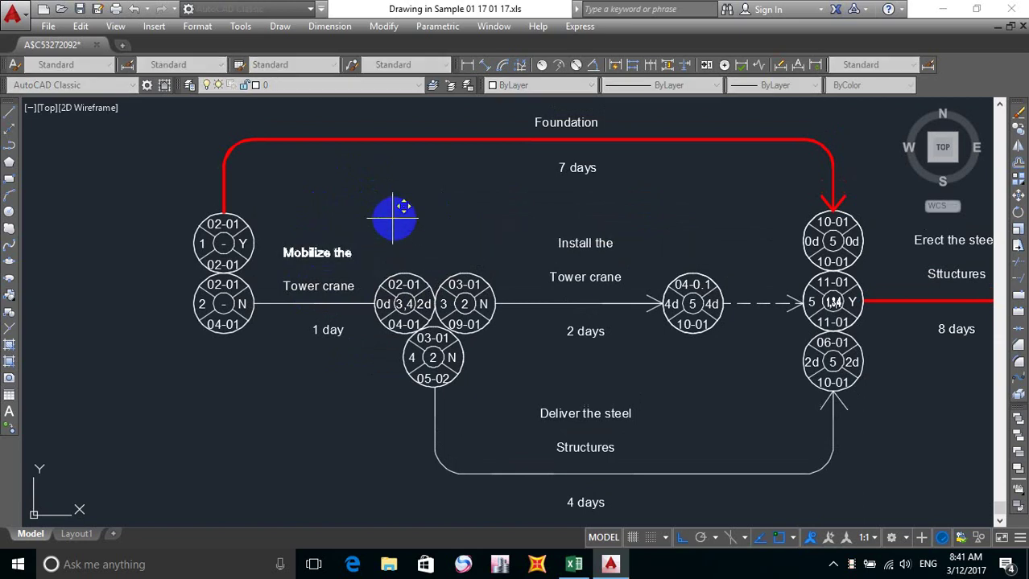
left_click(324, 281)
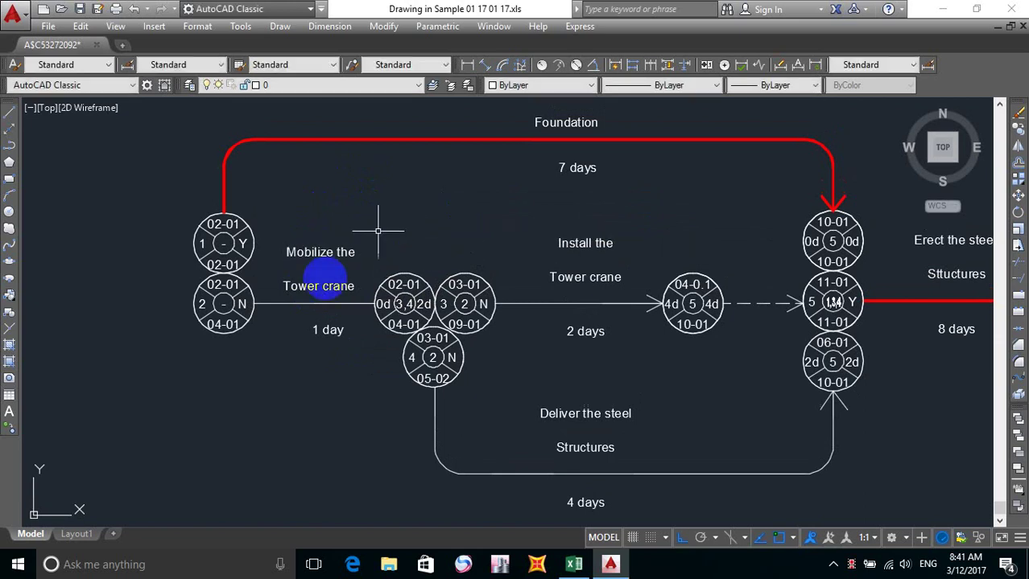
left_click(298, 334)
key("space")
left_click(307, 350)
left_click(296, 350)
Move the Deliver the steel Structures label and its 4 days duration about 0.51 units horizontally right.
middle_click_drag(393, 406, 302, 379)
mouse_move(580, 383)
middle_mouse_down()
mouse_move(444, 360)
mouse_move(436, 346)
middle_mouse_up()
left_click(442, 344)
left_click(349, 395)
left_click(351, 455)
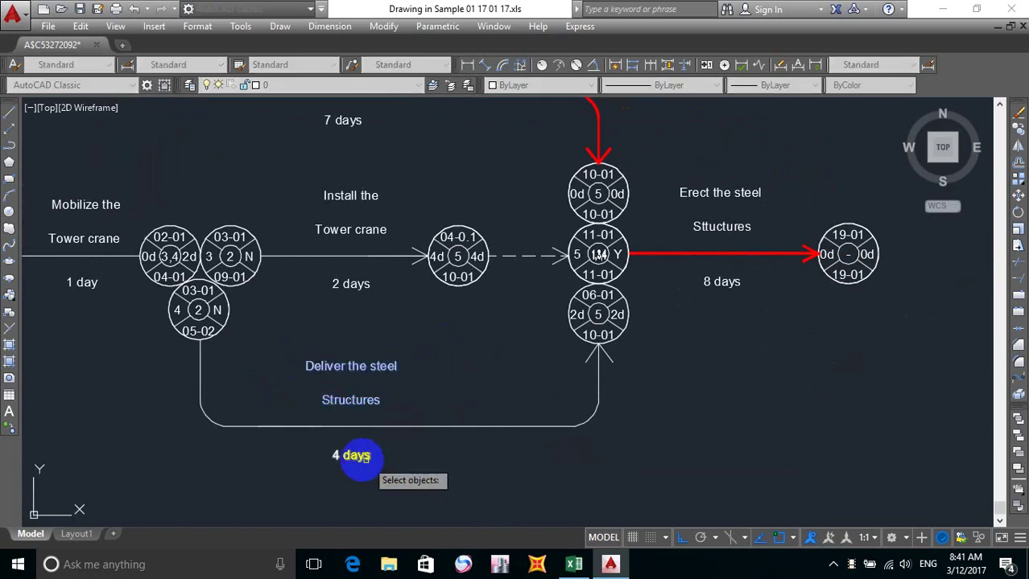
key("space")
left_click(444, 467)
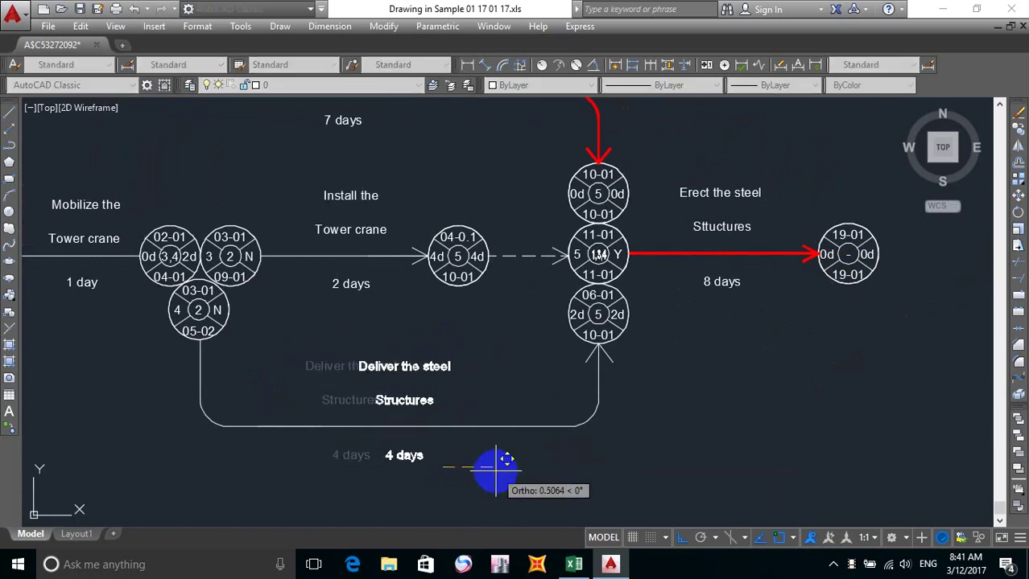
left_click(497, 468)
Examine the label placement and spacing between nodes across the network, up to the Erect the steel Structures activity.
middle_click_drag(493, 411, 495, 481)
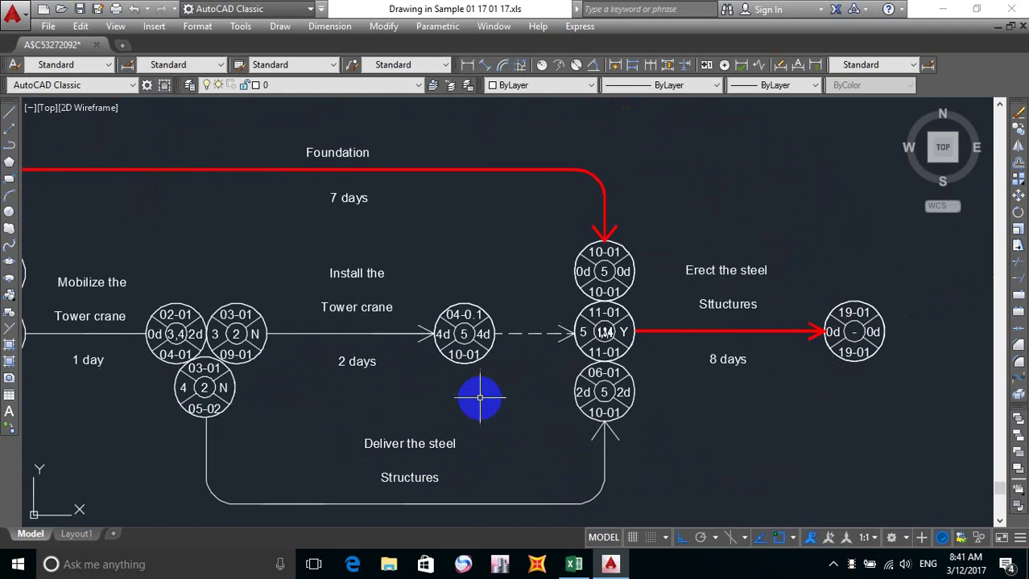
scroll(483, 408, "down", 3)
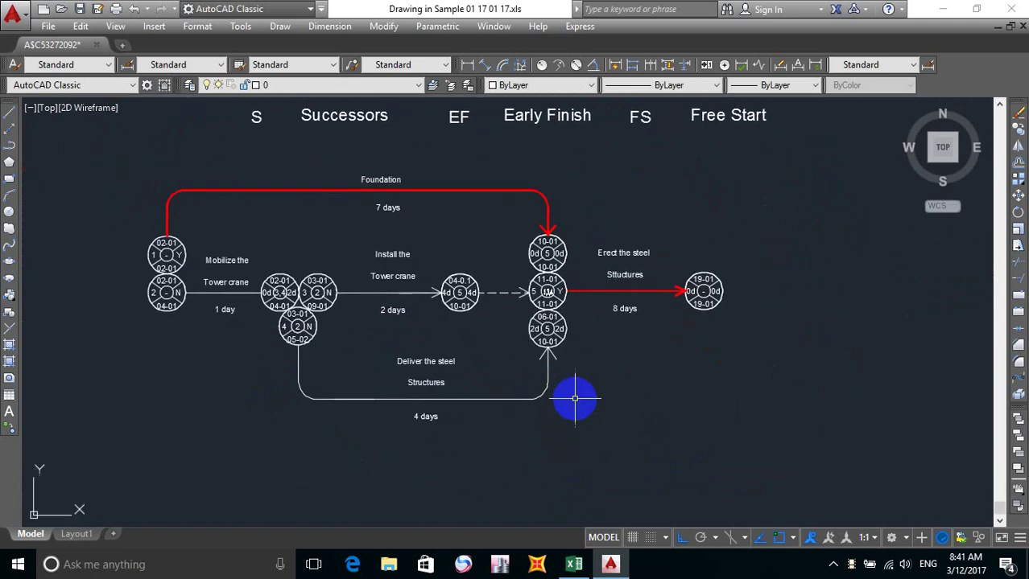
middle_click_drag(475, 430, 584, 400)
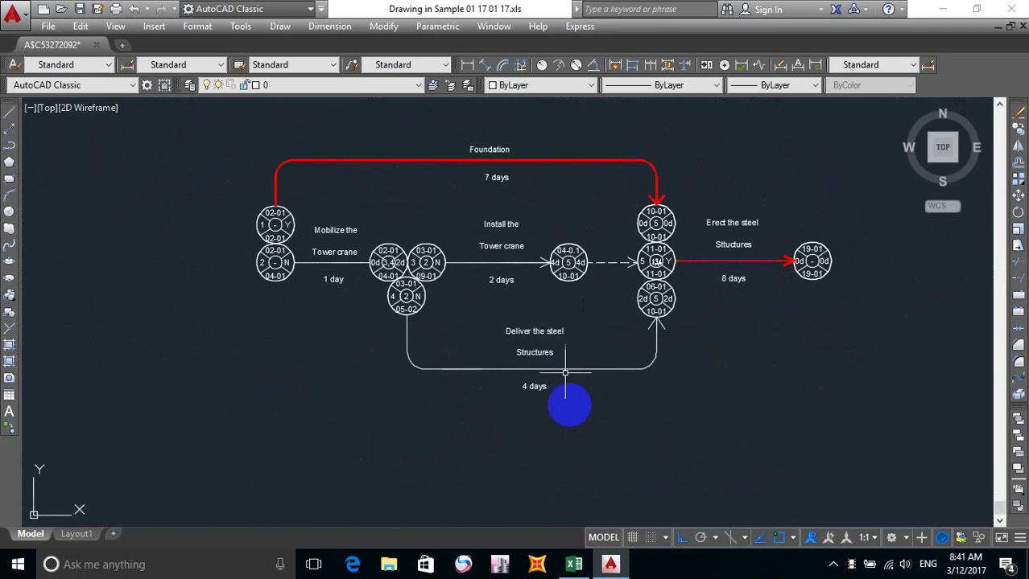
middle_click_drag(565, 373, 579, 430)
middle_click_drag(750, 441, 625, 439)
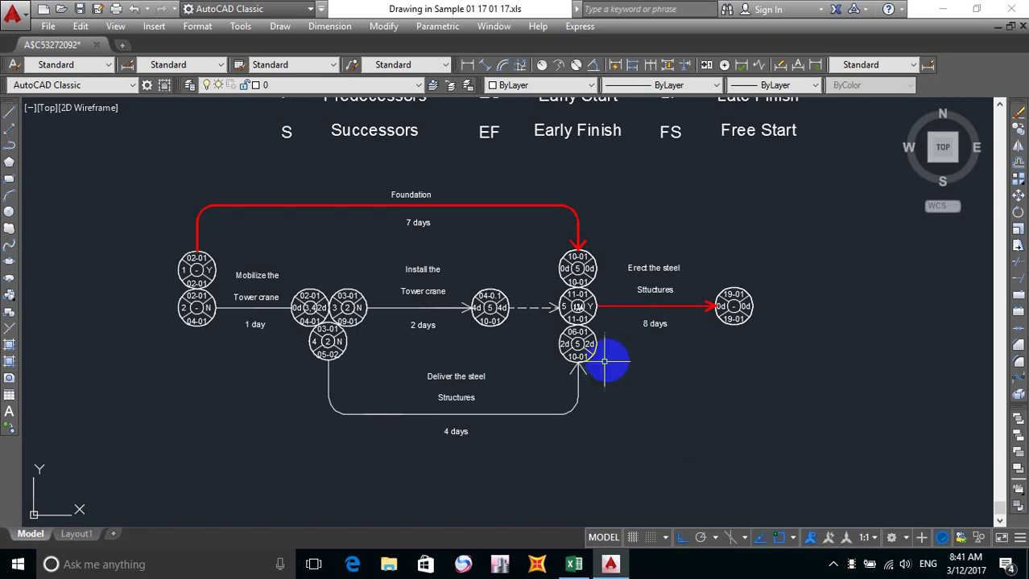
middle_click_drag(715, 378, 638, 379)
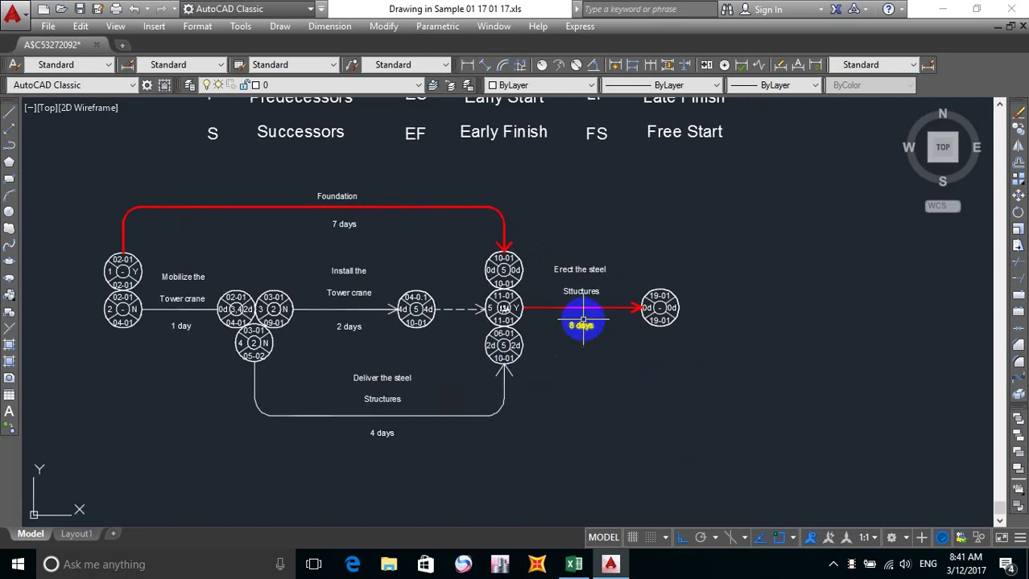
scroll(600, 374, "up", 5)
scroll(641, 356, "down", 2)
scroll(641, 357, "down", 2)
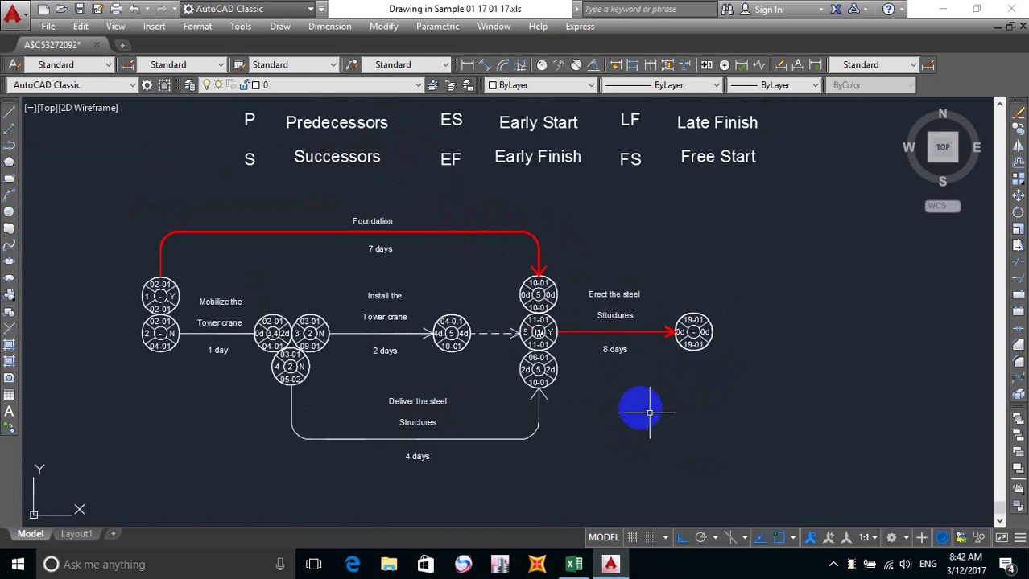
Stretch the part of the network from the converging nodes through the Erect the steel activity slightly left, shortening the incoming activity lines.
middle_click_drag(538, 332, 530, 322)
type("St")
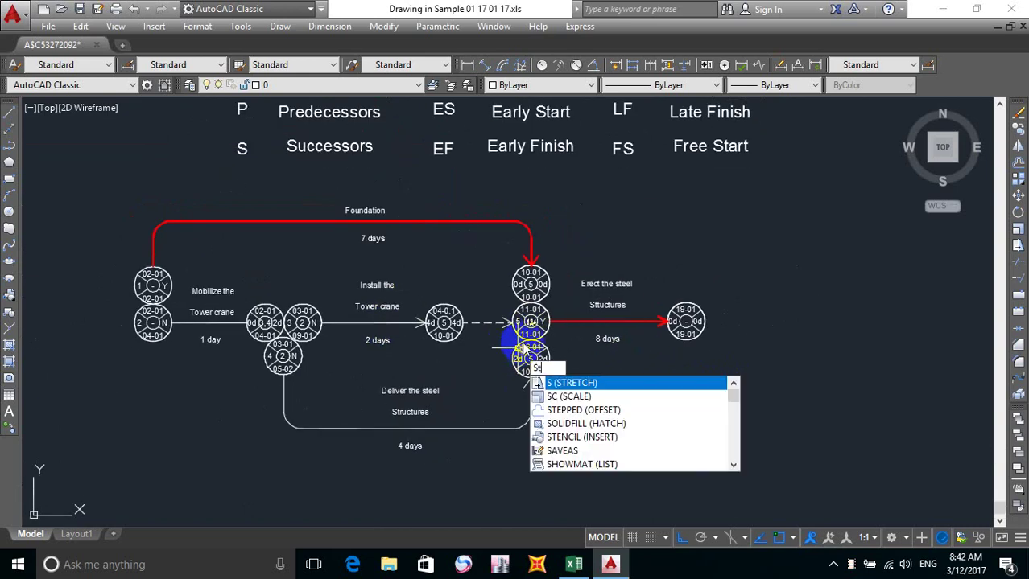
type("retch")
key("Return")
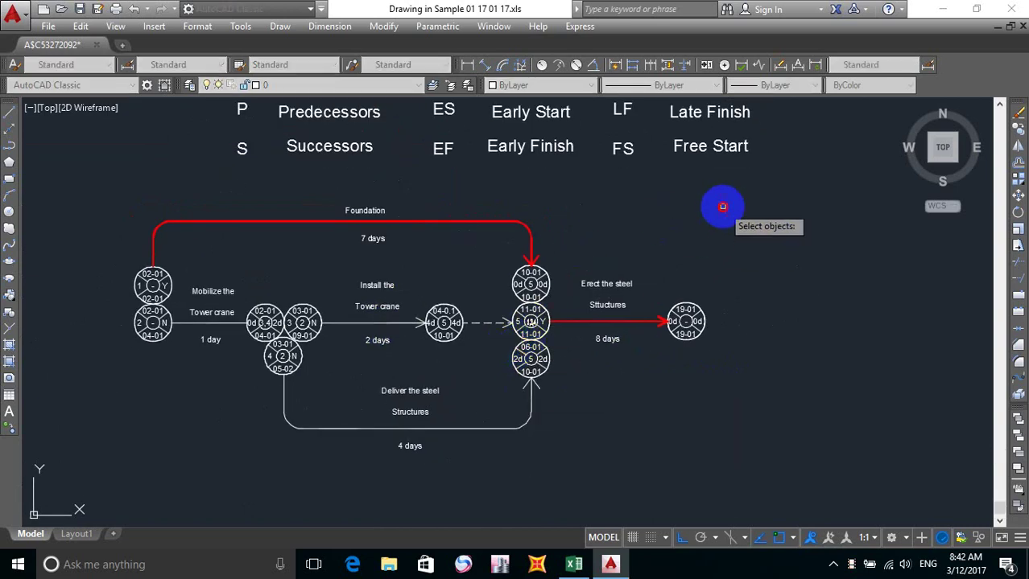
left_click(723, 206)
left_click(493, 439)
key("Return")
left_click(654, 464)
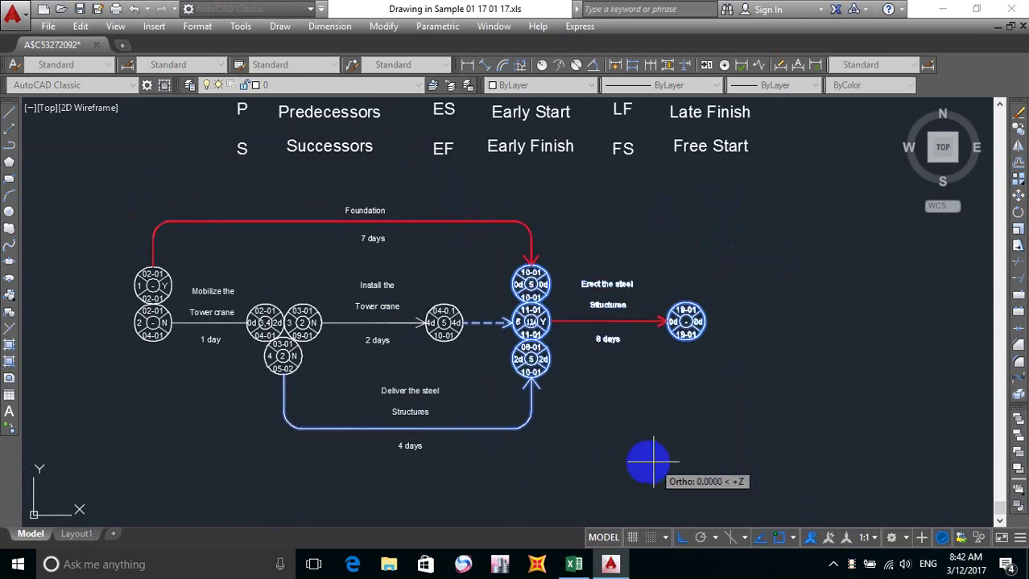
left_click(638, 461)
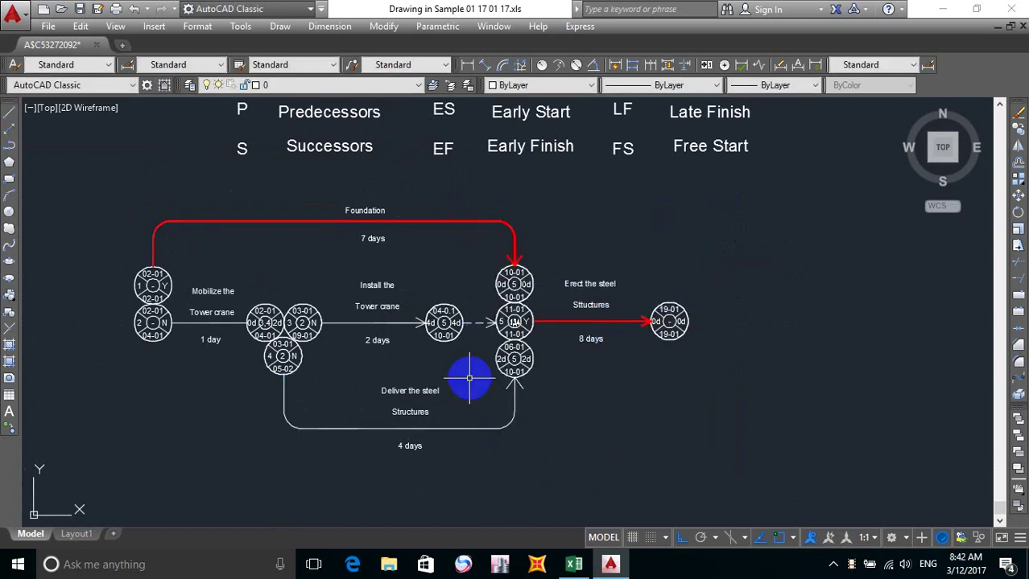
Try to move the Foundation label and its 7 days duration left along the red activity line.
mouse_move(566, 424)
middle_mouse_down()
mouse_move(542, 365)
mouse_move(280, 408)
mouse_move(384, 428)
middle_mouse_up()
middle_click_drag(447, 241, 475, 253)
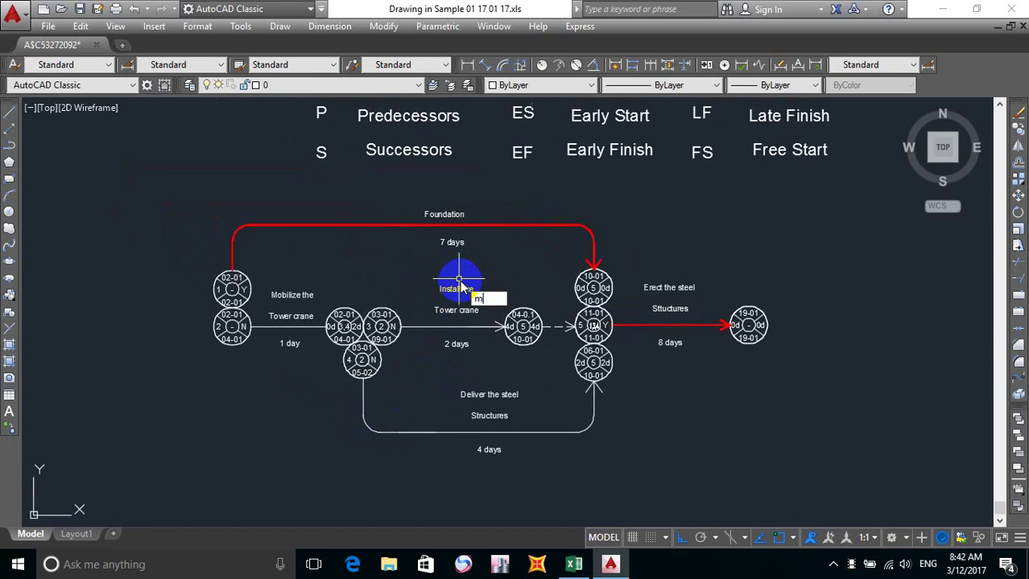
key("Return")
left_click(386, 201)
left_click(478, 248)
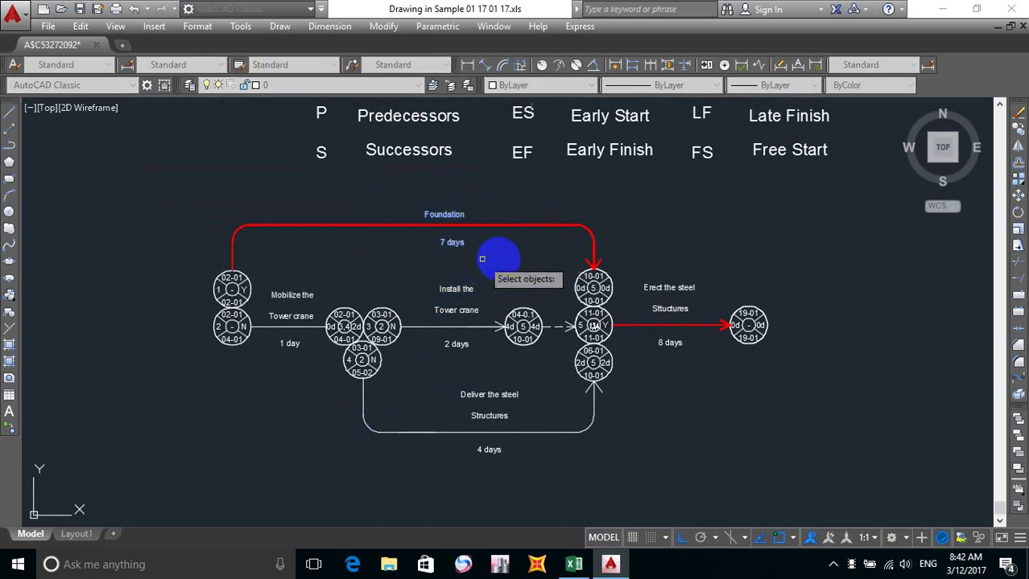
key("Return")
left_click(516, 243)
left_click(432, 259)
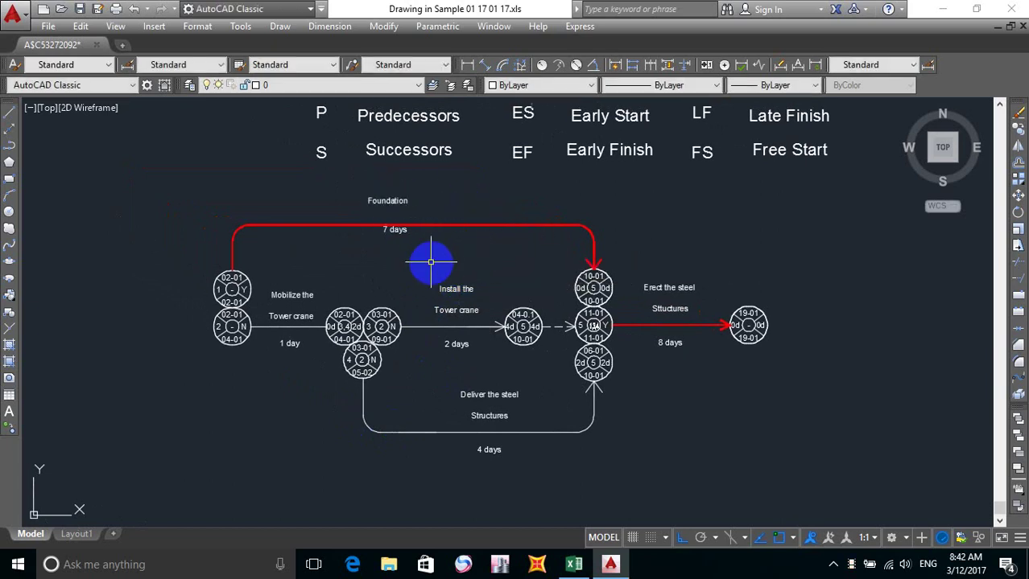
Move the Foundation label and its 7 days duration horizontally left, towards the middle of the red activity line.
middle_click_drag(447, 250, 368, 246)
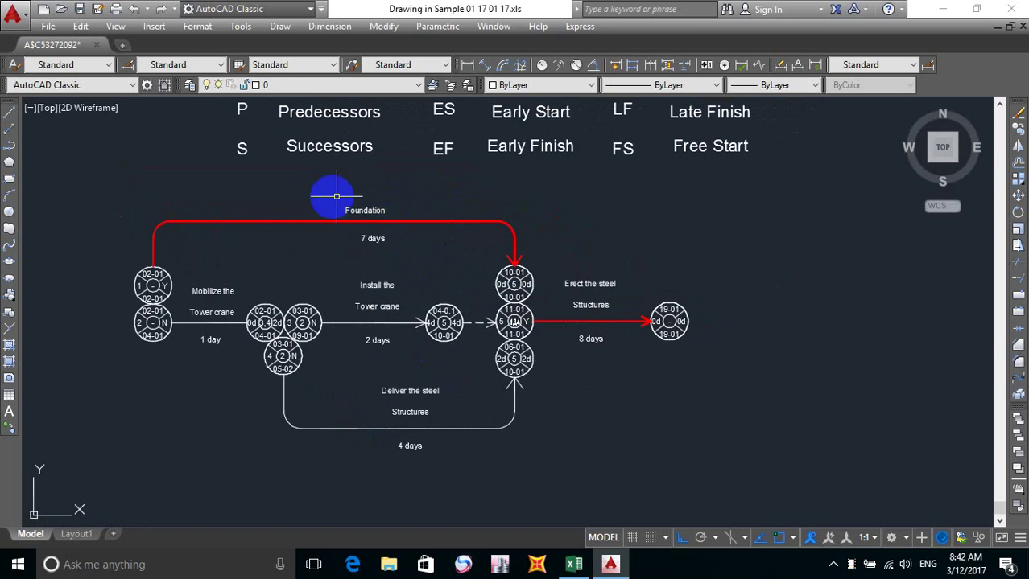
key("Return")
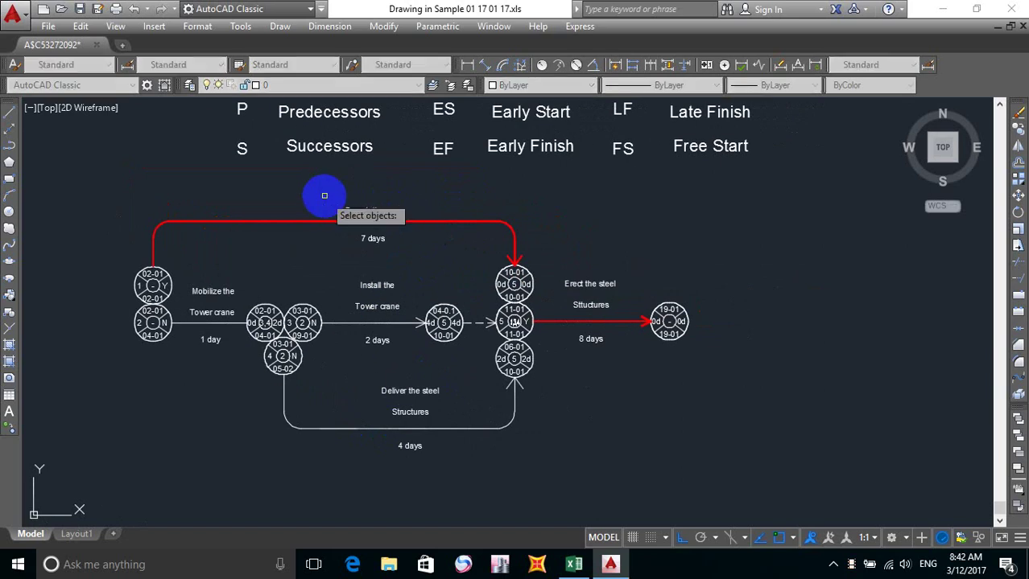
left_click(325, 196)
left_click(470, 252)
key("Return")
left_click(552, 197)
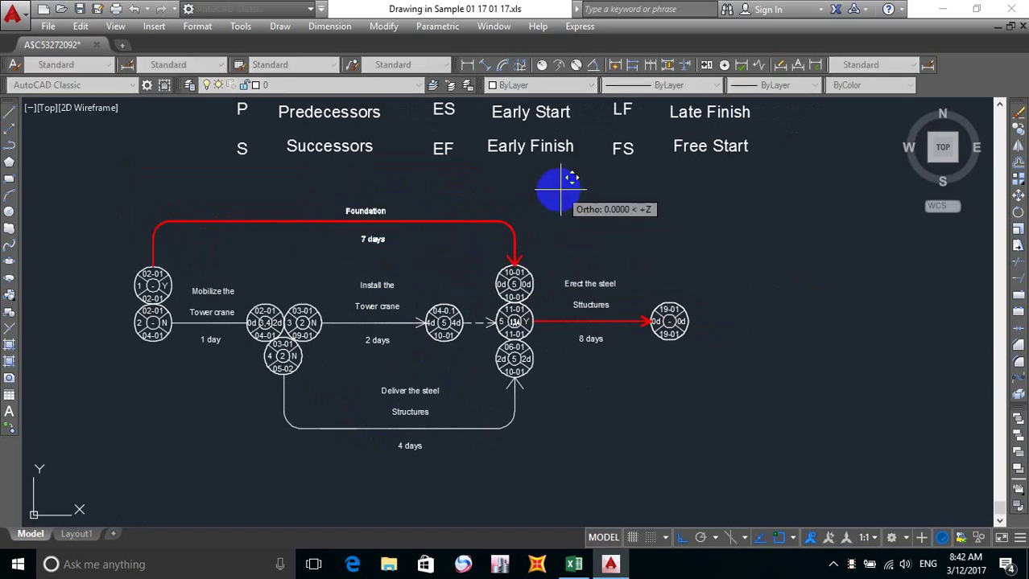
left_click(525, 190)
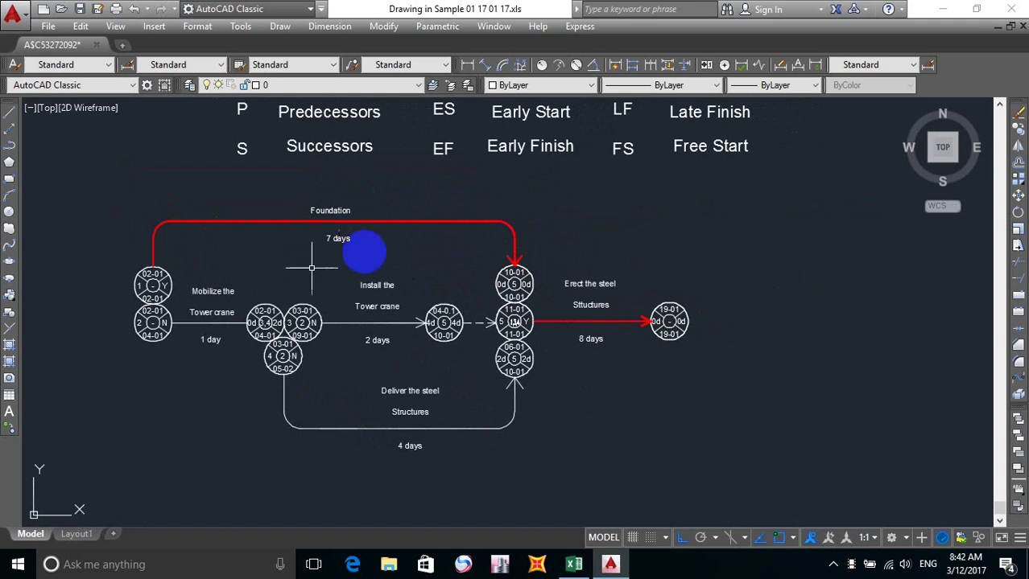
Move only the 7 days duration slightly left beneath the Foundation label.
middle_click_drag(362, 252, 391, 259)
key("Return")
left_click(372, 248)
key("Return")
left_click(406, 259)
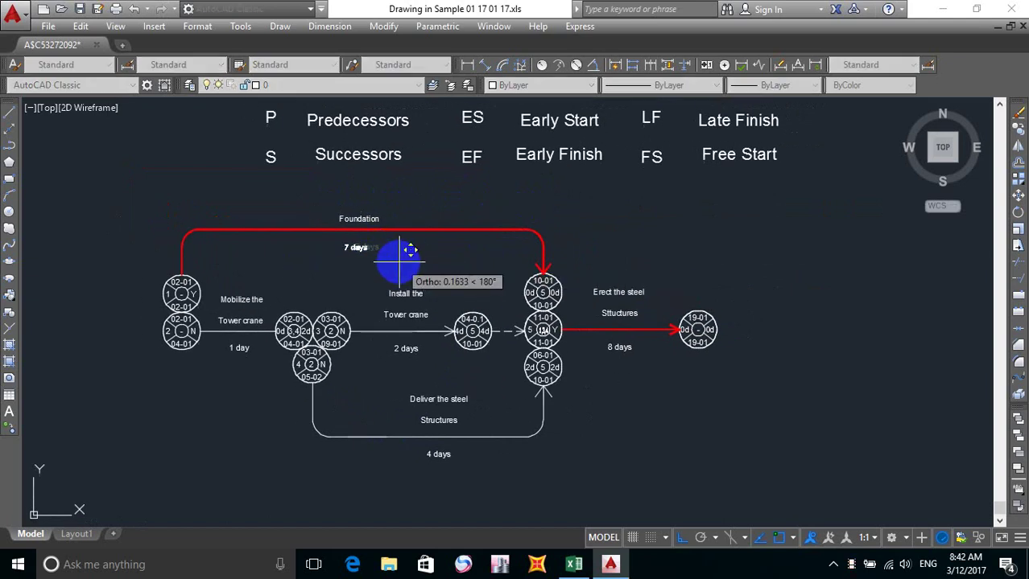
left_click(408, 252)
Select and copy the network diagram's nodes, activity lines and labels, from the starting nodes to the final node.
middle_click_drag(357, 264, 514, 252)
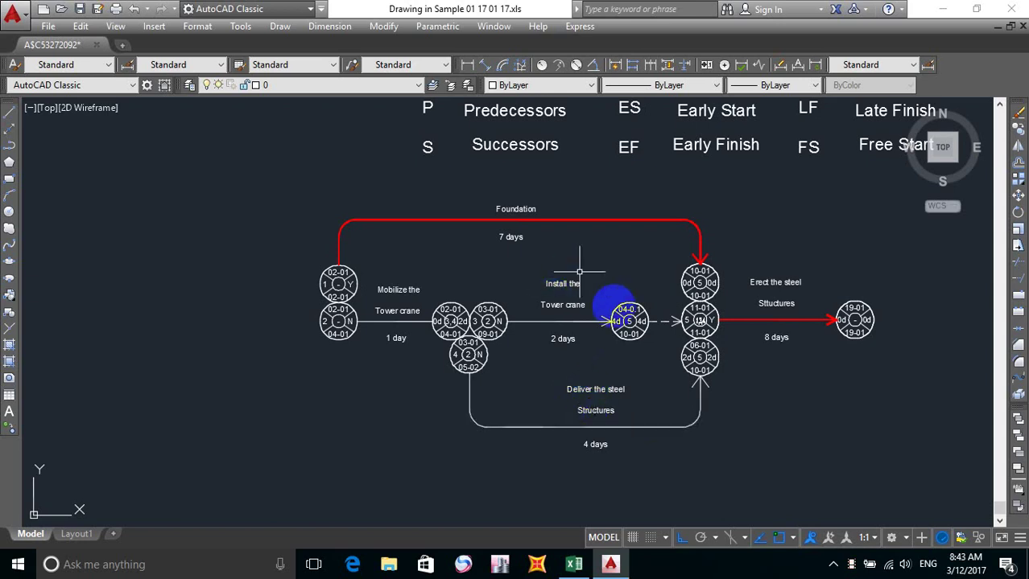
mouse_move(539, 305)
middle_mouse_down()
mouse_move(523, 275)
mouse_move(480, 292)
middle_mouse_up()
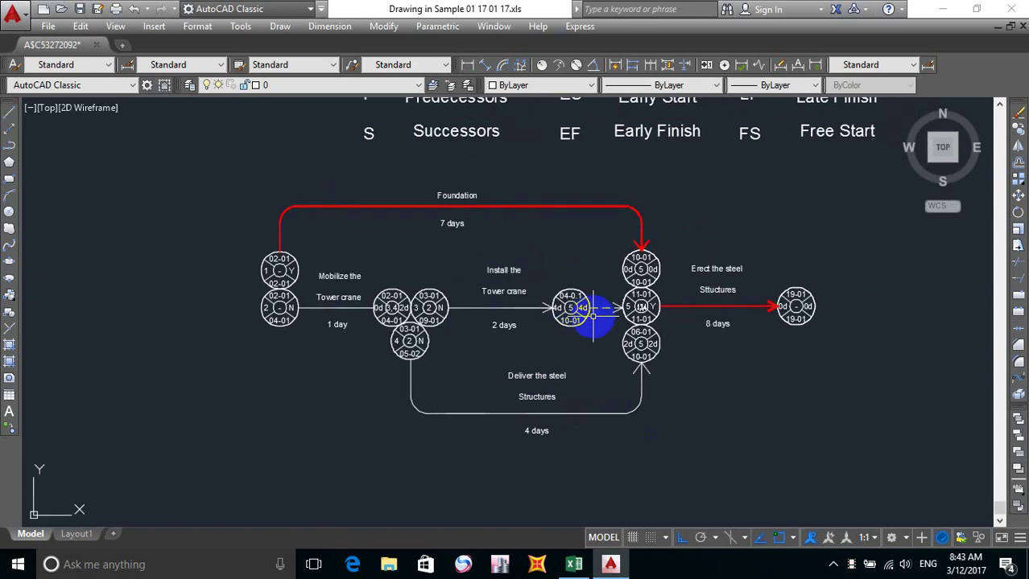
middle_click_drag(625, 307, 610, 308)
type("z")
key("Return")
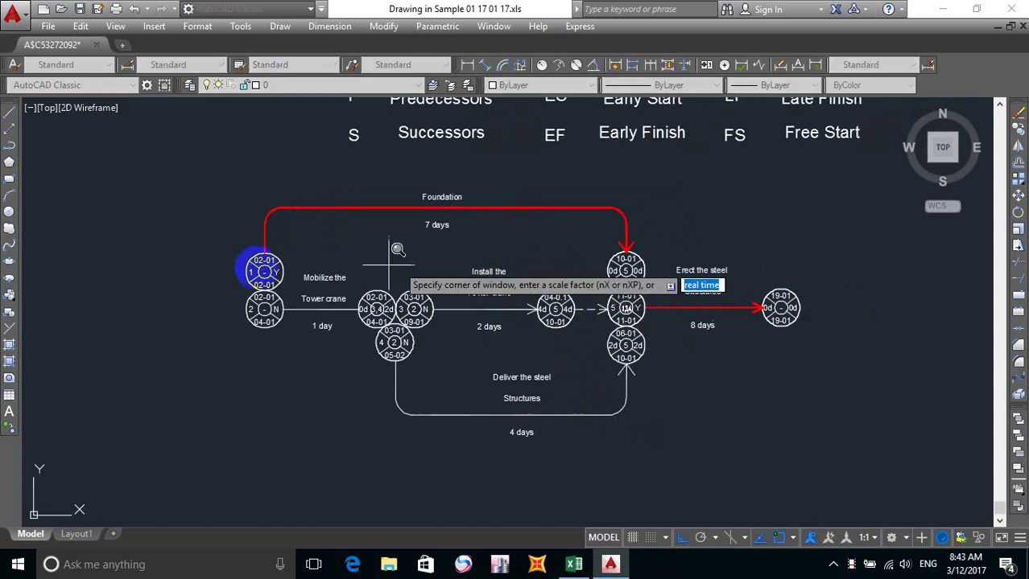
left_click(217, 182)
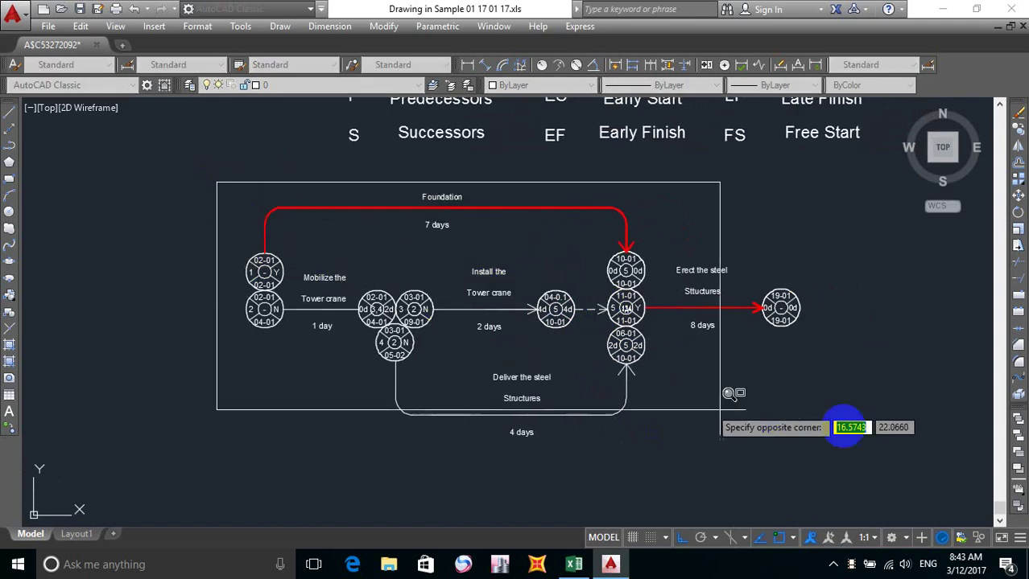
left_click(808, 439)
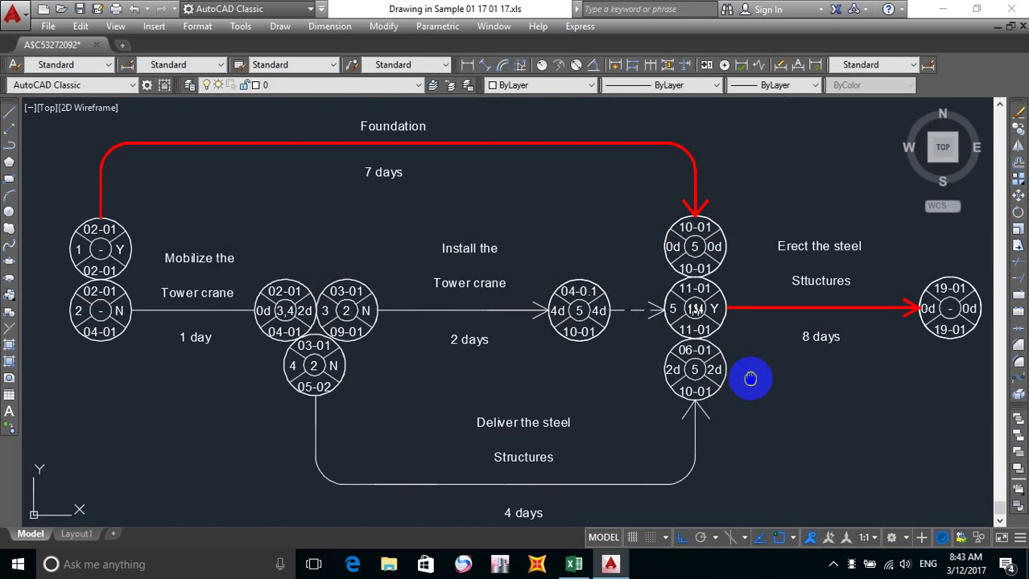
middle_click_drag(750, 378, 746, 379)
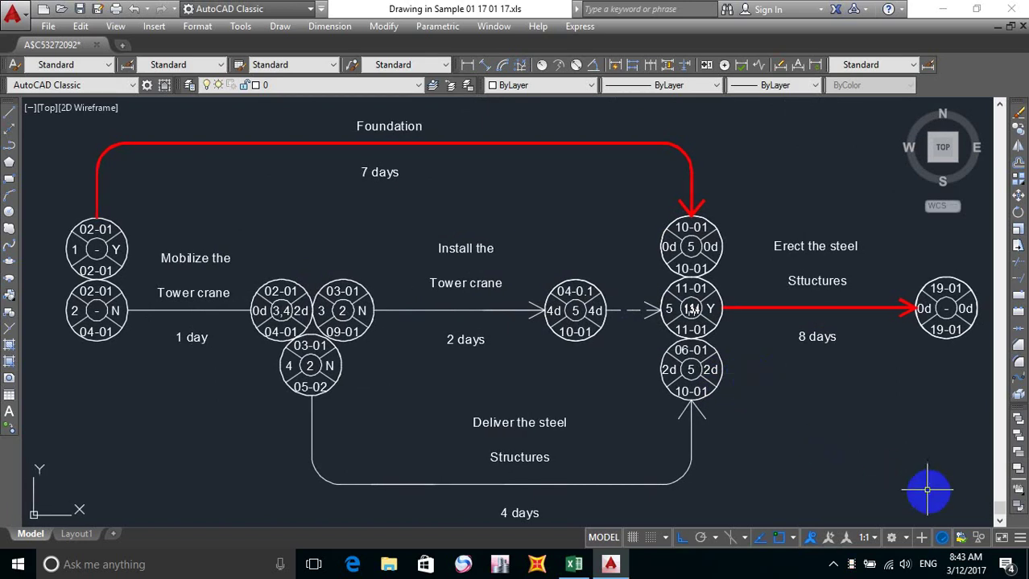
left_click(956, 499)
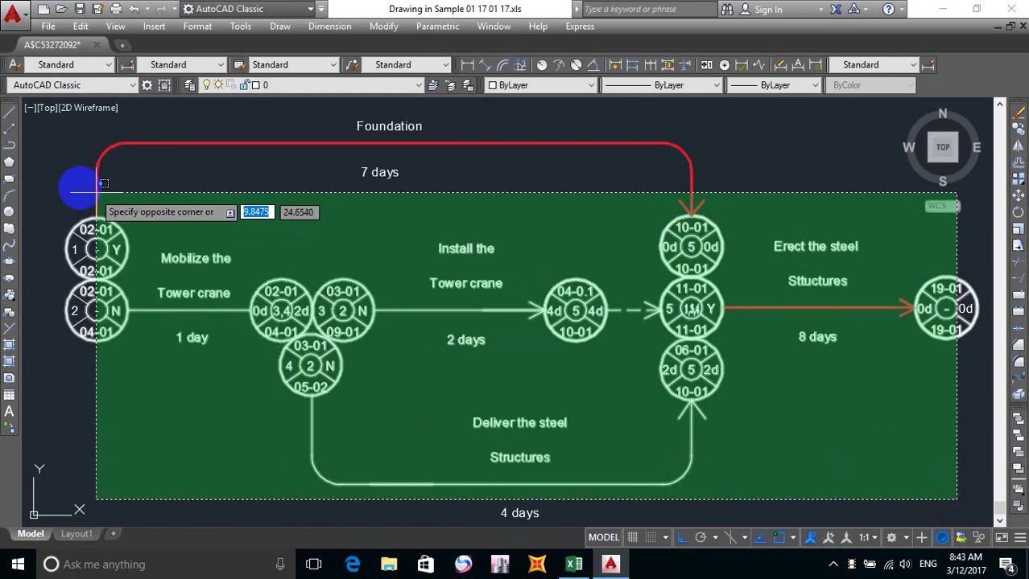
left_click(67, 119)
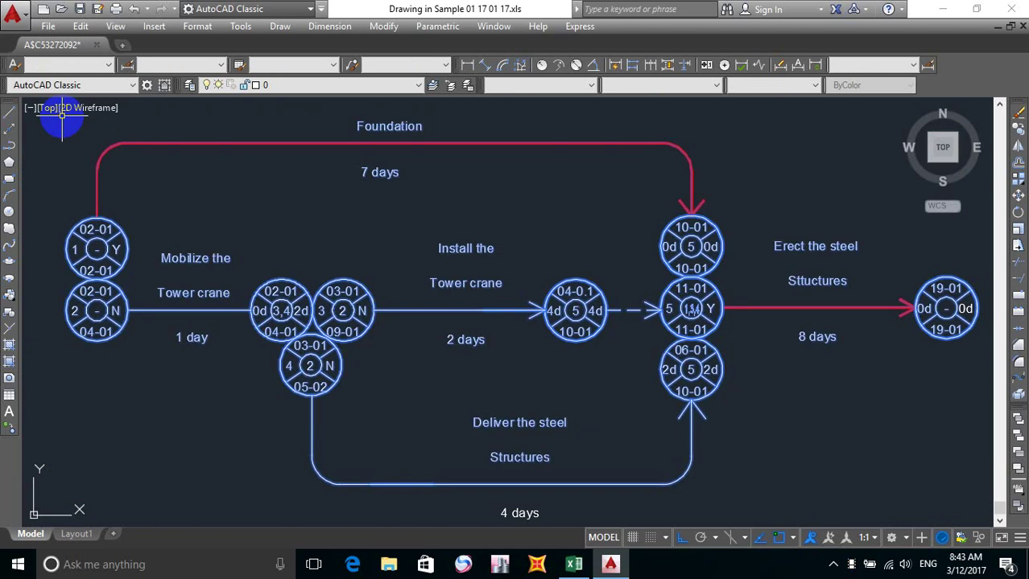
left_click(983, 508)
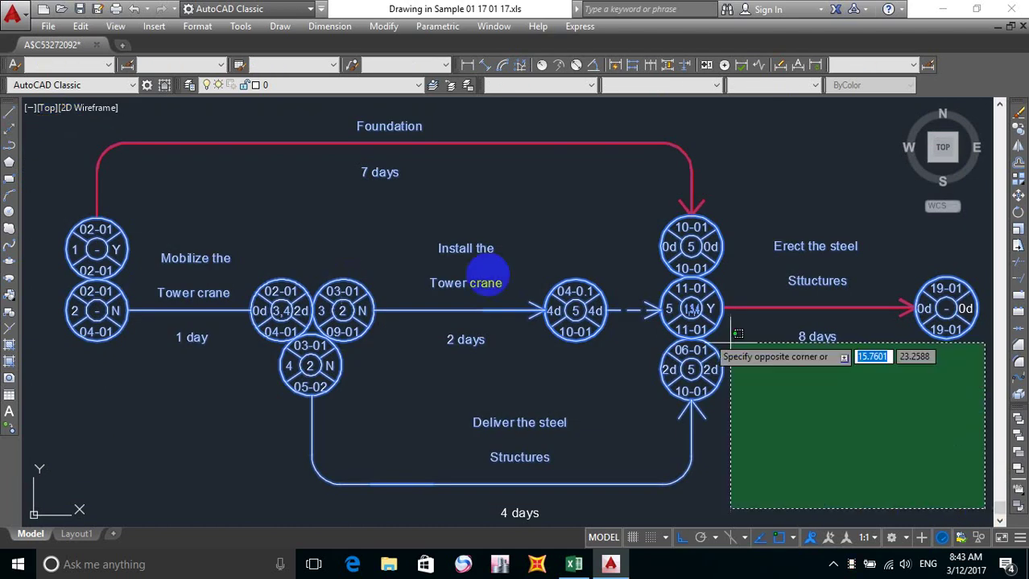
left_click(45, 121)
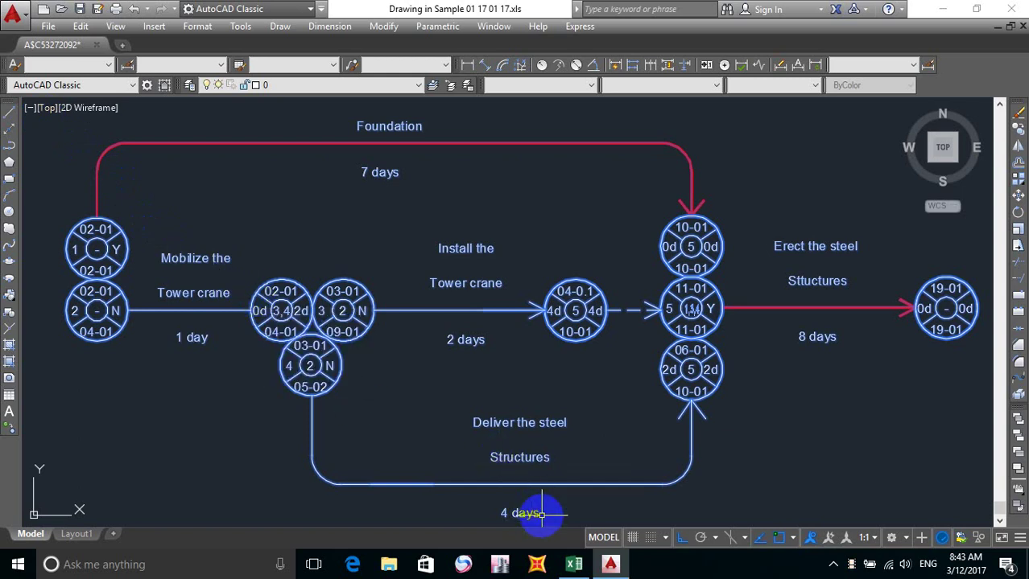
Switch to Excel and examine the embedded legend drawing under the CPM heading on the Solution sheet and the space below it.
left_click(575, 566)
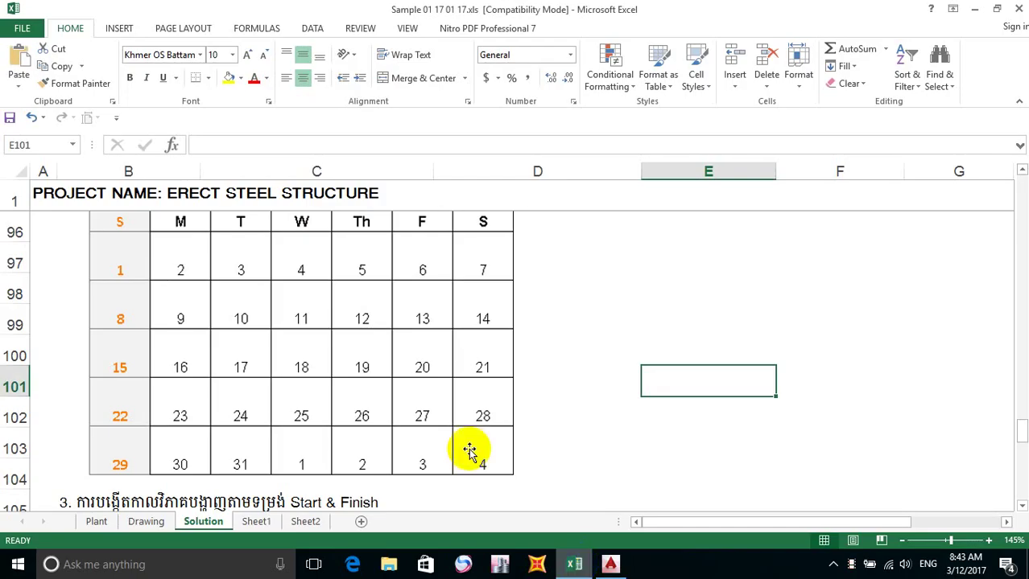
scroll(401, 349, "down", 4)
scroll(401, 351, "down", 3)
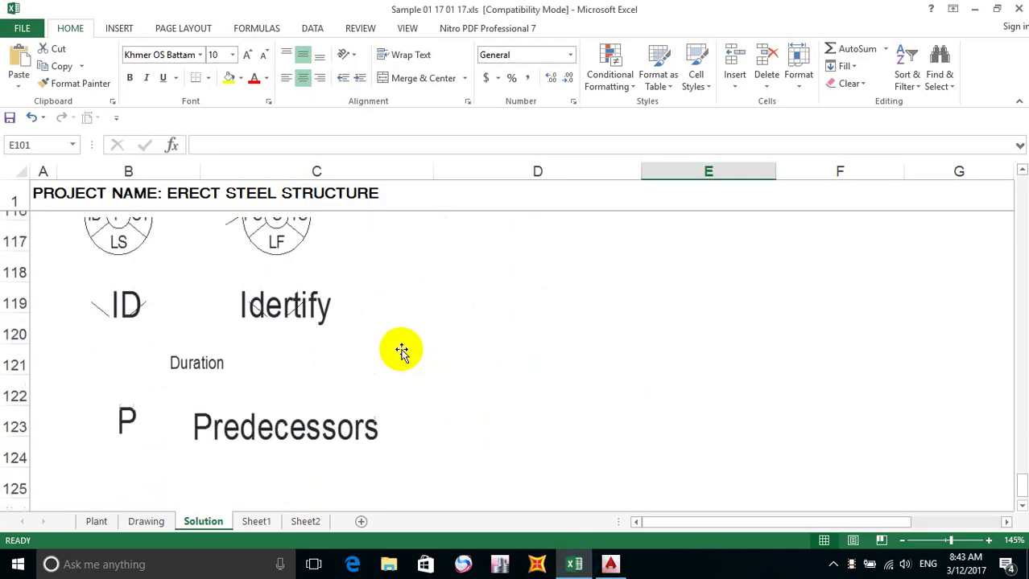
scroll(402, 351, "up", 2)
scroll(401, 351, "down", 2)
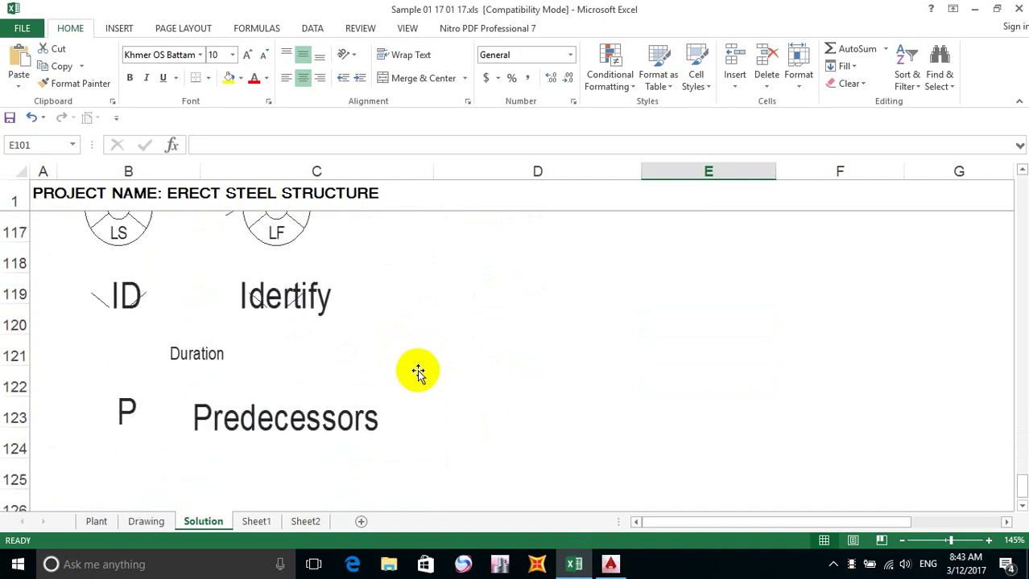
scroll(427, 379, "up", 2)
scroll(242, 377, "down", 2)
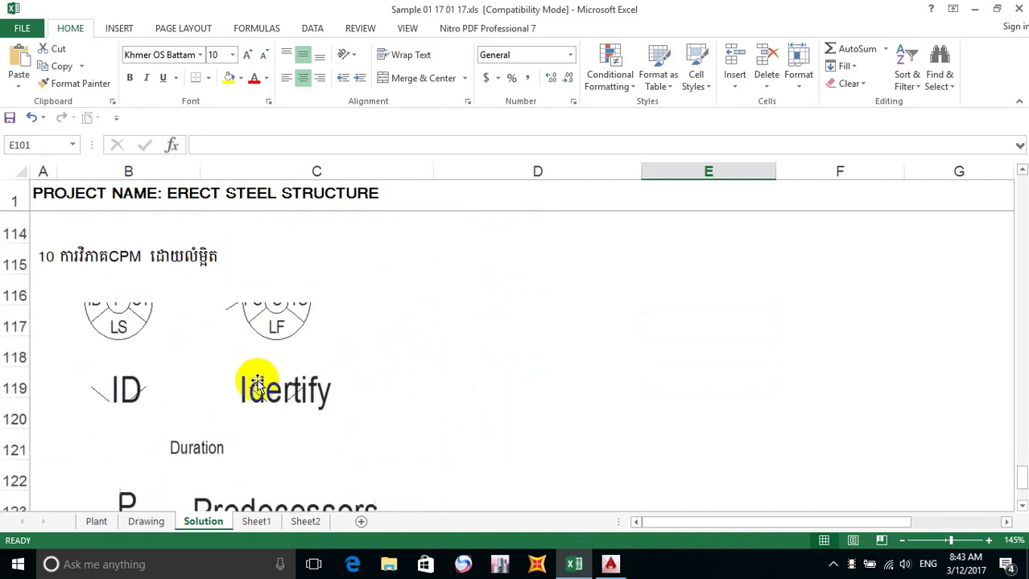
left_click(284, 381)
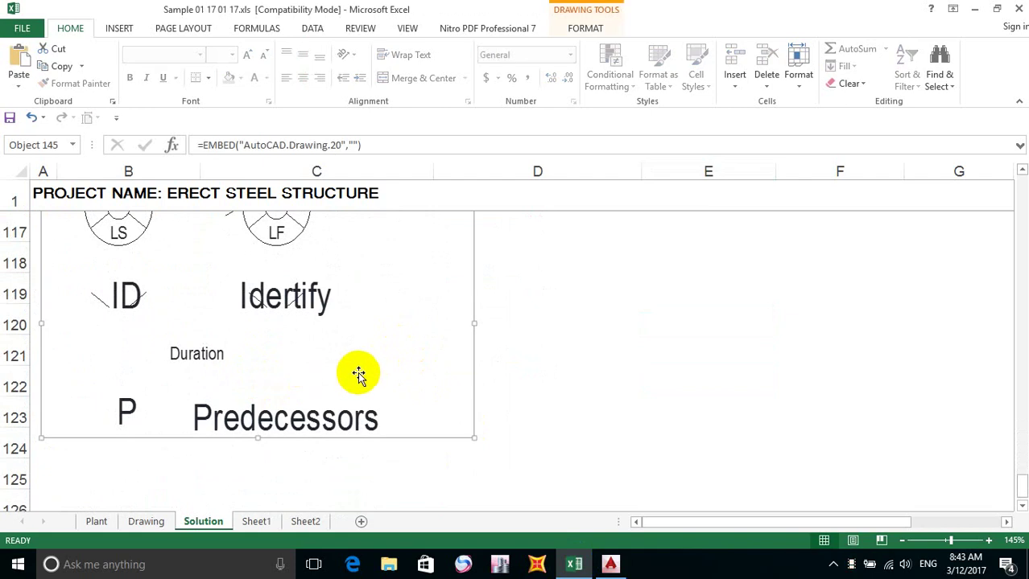
scroll(355, 372, "up", 4)
scroll(359, 375, "down", 1)
scroll(359, 374, "down", 6)
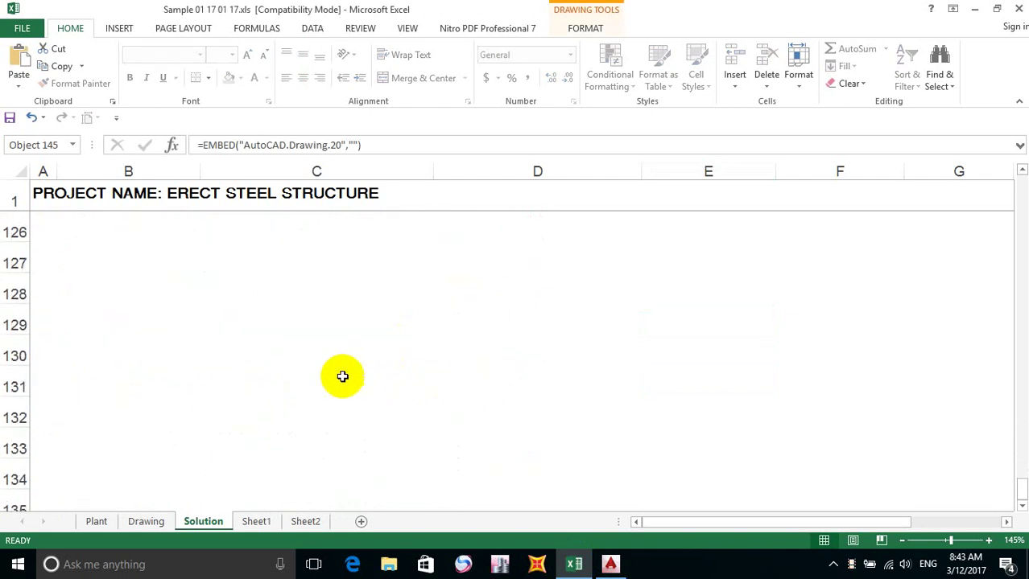
Paste the copied network diagram at cell C129, below the existing embedded drawing.
left_click(340, 375)
left_click(240, 313)
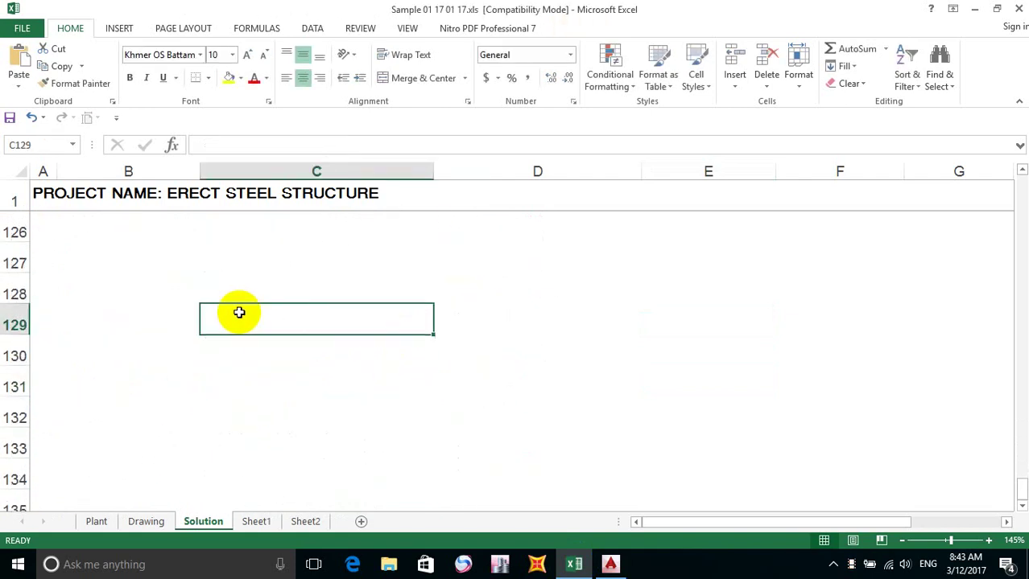
key("ctrl+v")
scroll(249, 303, "down", 4)
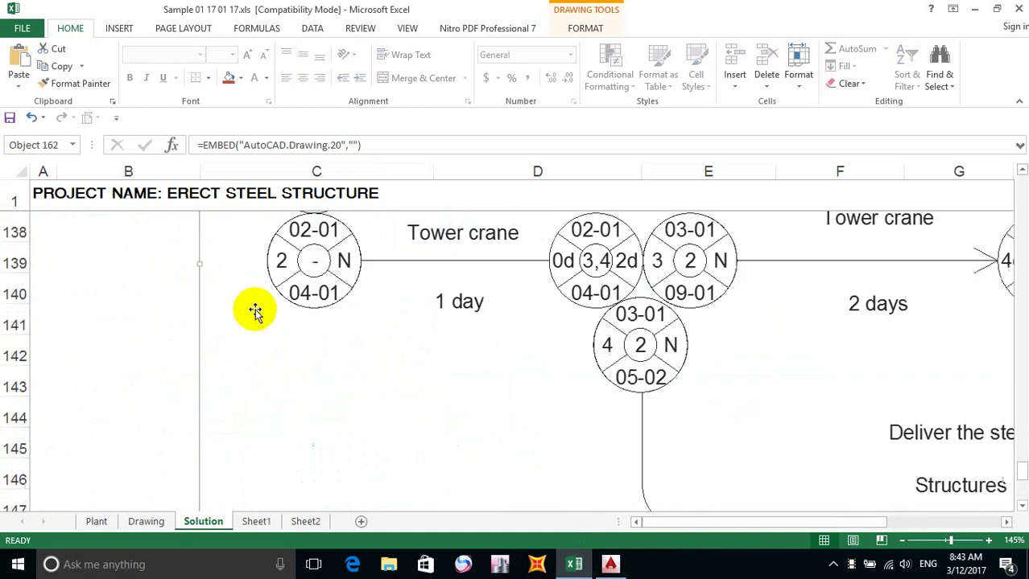
Delete the old embedded legend drawing under the CPM heading in row 115.
scroll(276, 344, "up", 9)
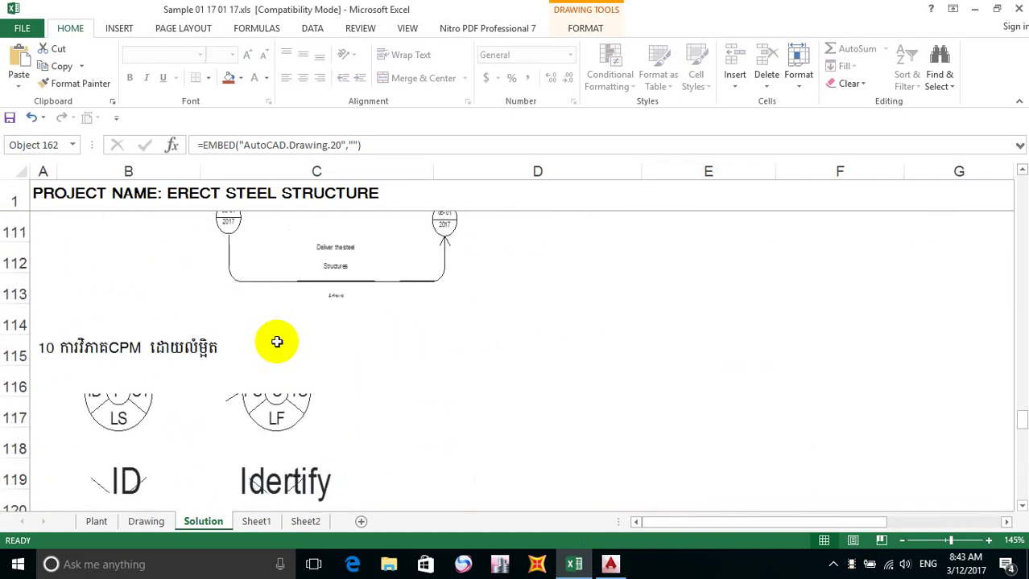
scroll(276, 344, "up", 2)
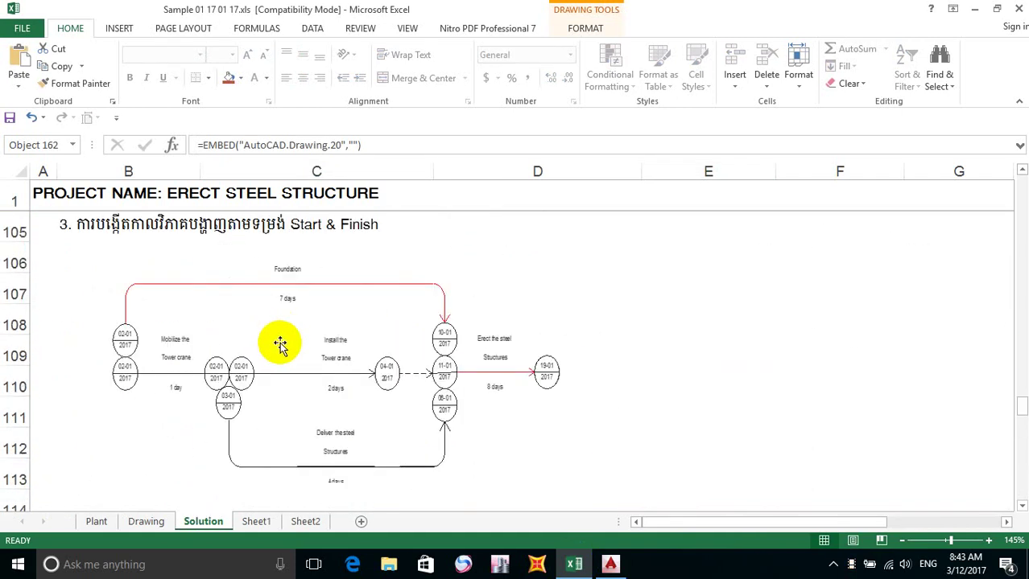
scroll(284, 363, "down", 3)
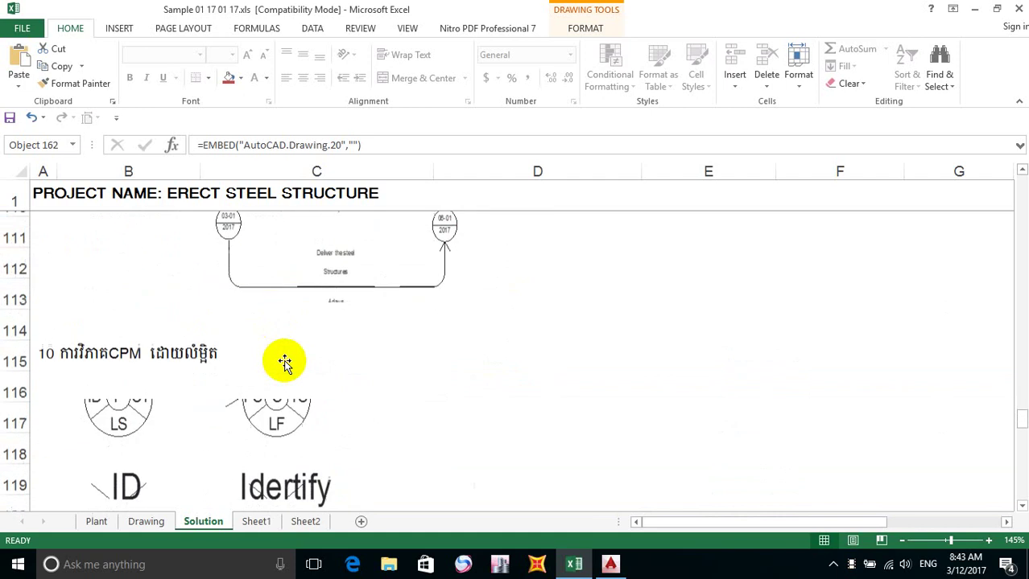
left_click(280, 386)
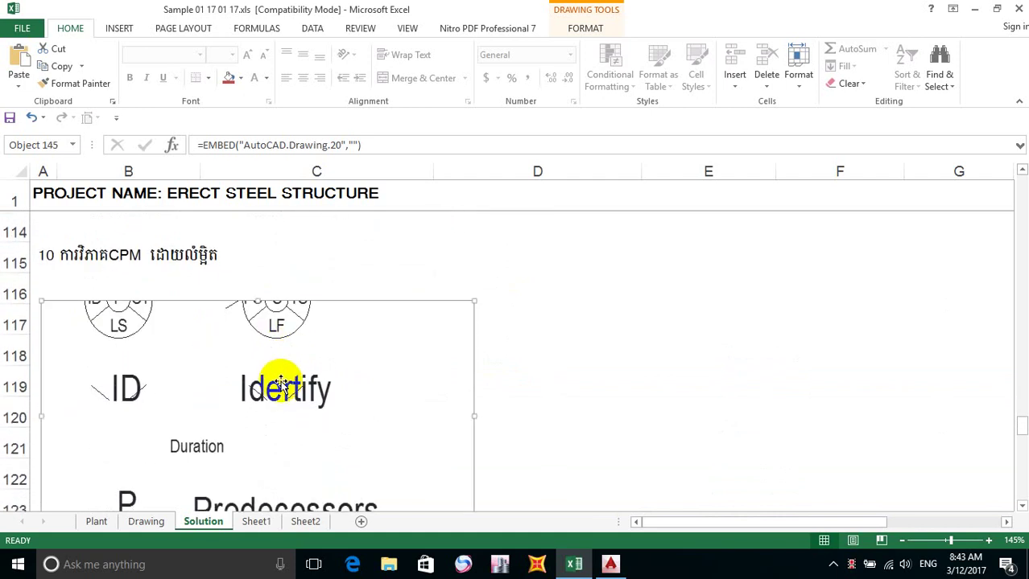
left_click(360, 356)
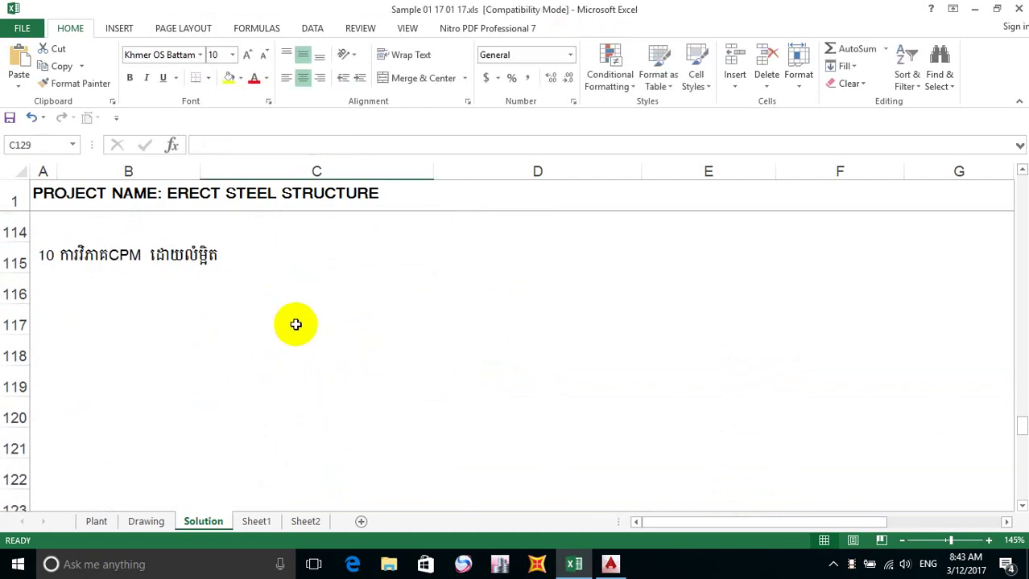
Shrink the pasted network diagram proportionally until it spans about columns C to J on the Solution sheet.
key("Page_Down")
left_click_drag(375, 374, 282, 283)
scroll(290, 306, "down", 5)
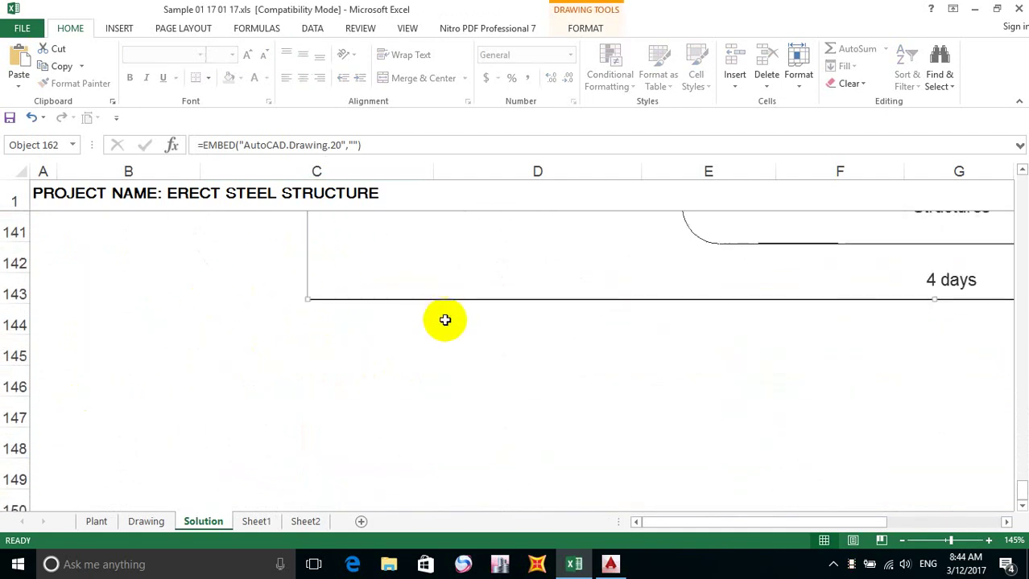
scroll(442, 319, "down", 2)
scroll(704, 487, "up", 6)
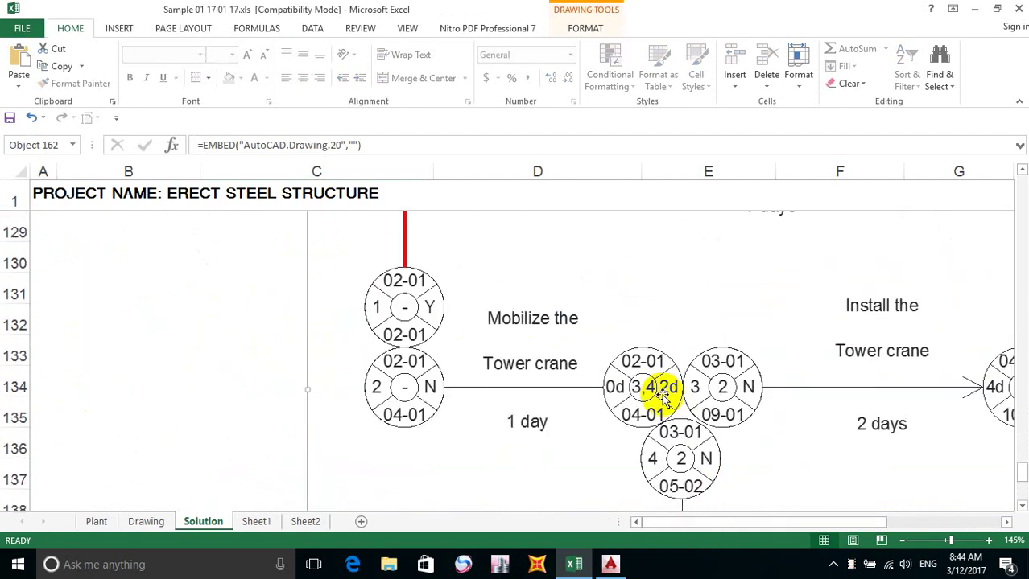
scroll(660, 392, "down", 1)
scroll(659, 393, "down", 5, "ctrl")
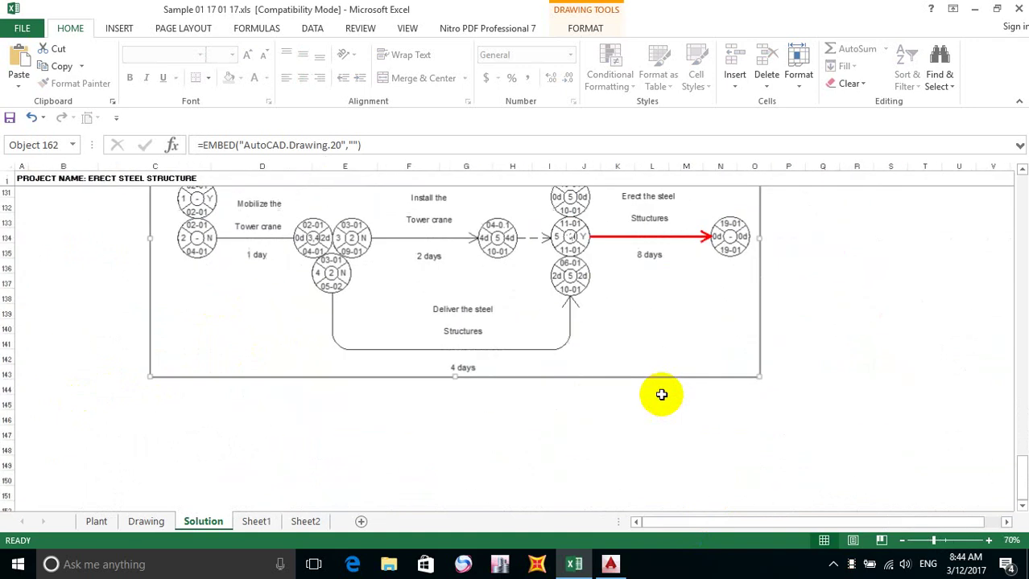
left_click_drag(754, 366, 413, 294)
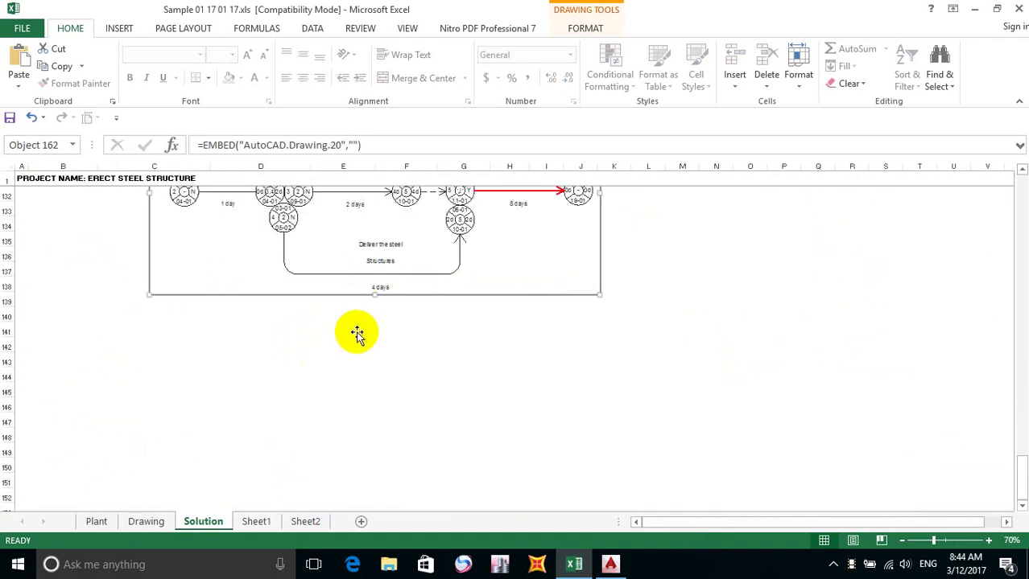
Move the network diagram up to row 116, directly below the CPM heading and starting at column A.
scroll(356, 333, "up", 5)
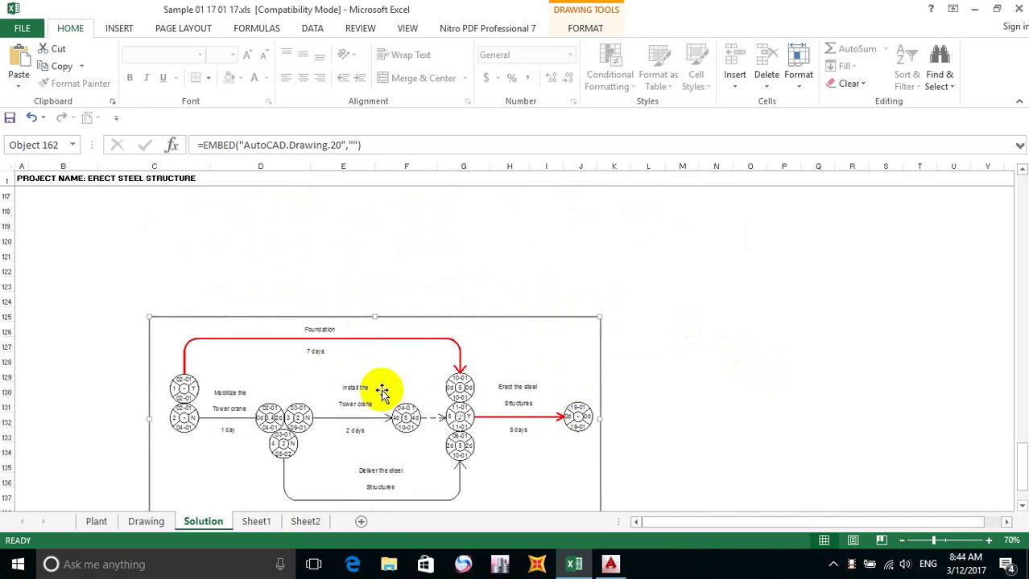
mouse_move(378, 390)
left_mouse_down()
mouse_move(289, 280)
mouse_move(246, 290)
left_mouse_up()
scroll(247, 290, "up", 1)
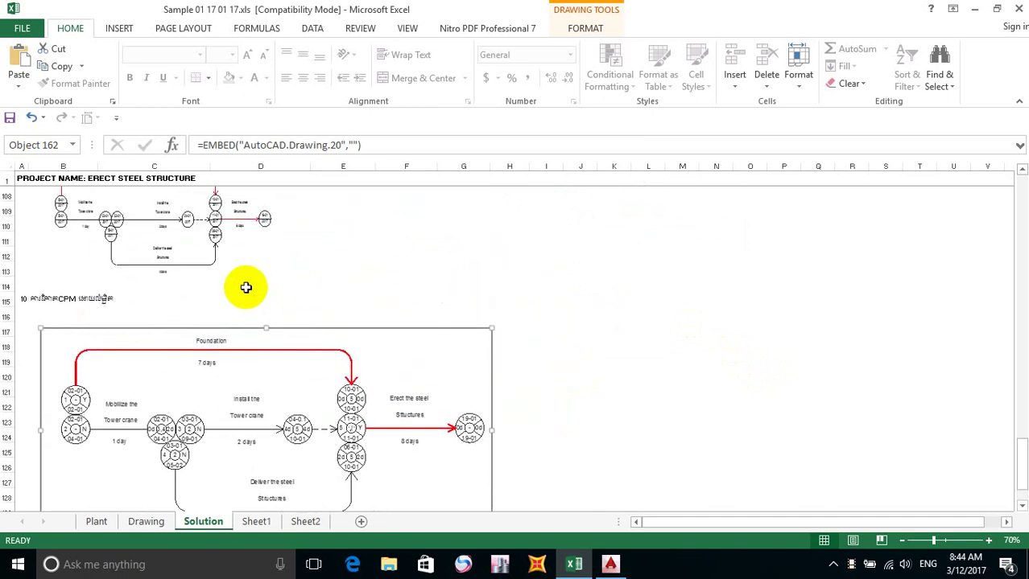
left_click_drag(214, 420, 200, 408)
scroll(425, 368, "down", 2)
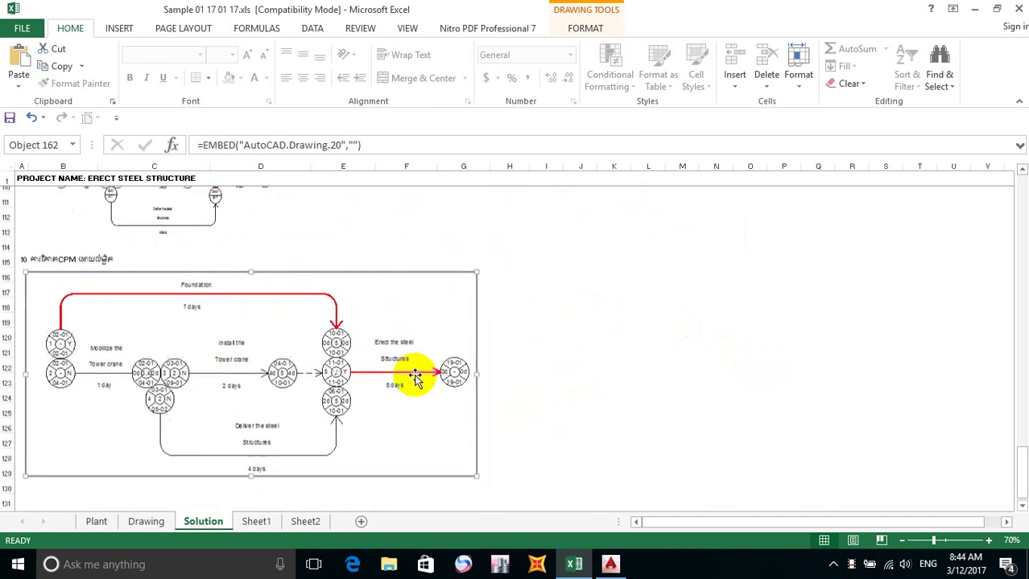
Resize the network diagram to span about columns A to D and rows 116 to 122, and deselect it.
left_click_drag(475, 427, 254, 335)
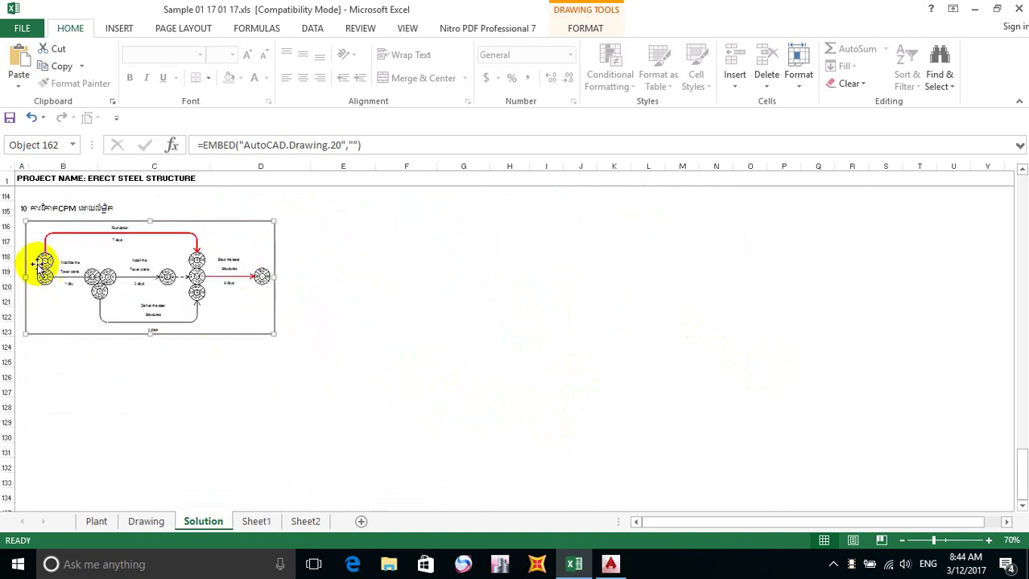
scroll(39, 265, "up", 1)
left_click_drag(274, 378, 250, 367)
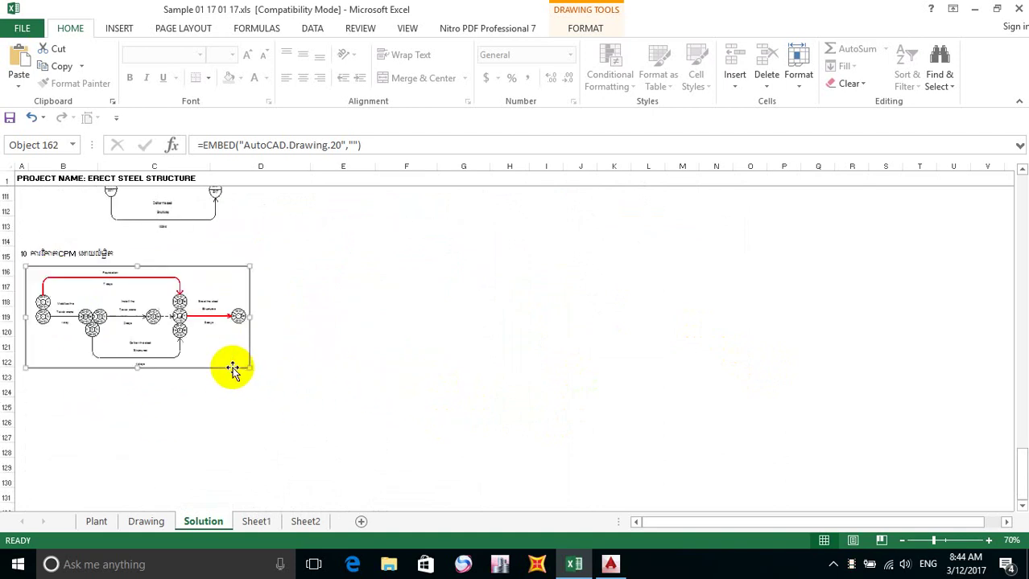
left_click(947, 542)
scroll(101, 346, "down", 2)
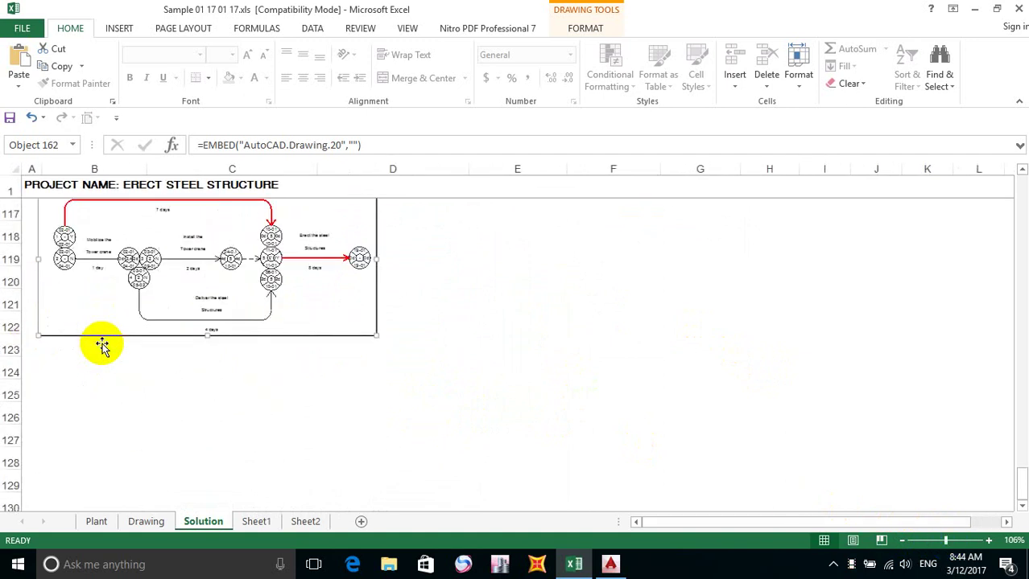
scroll(302, 322, "up", 2)
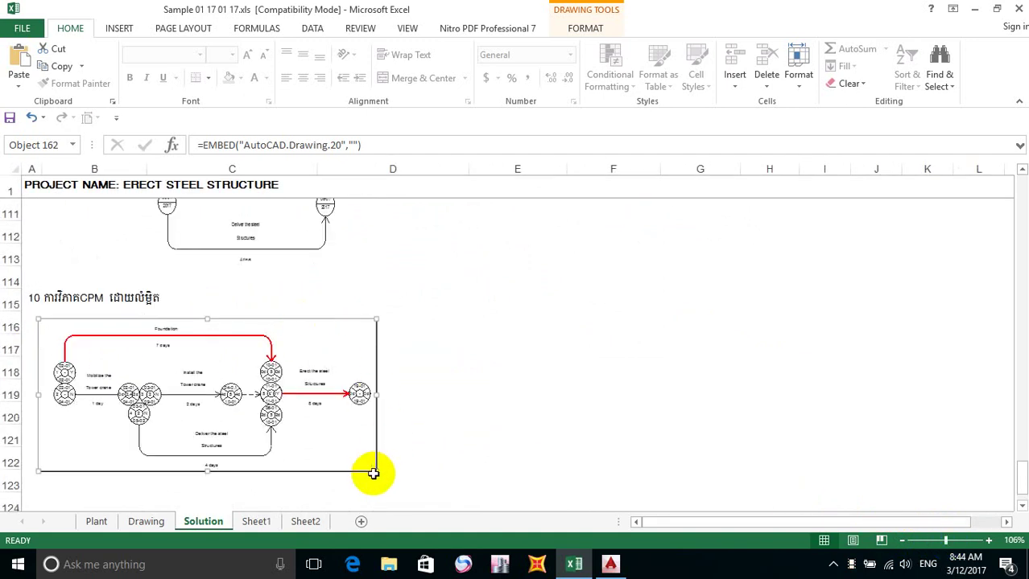
left_click_drag(376, 473, 392, 477)
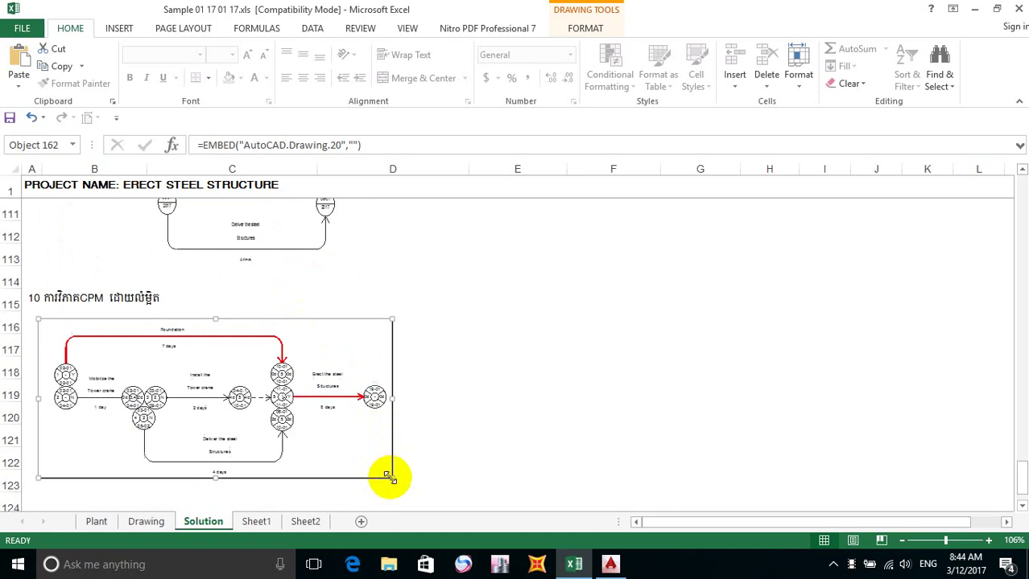
left_click(516, 411)
left_click(477, 293)
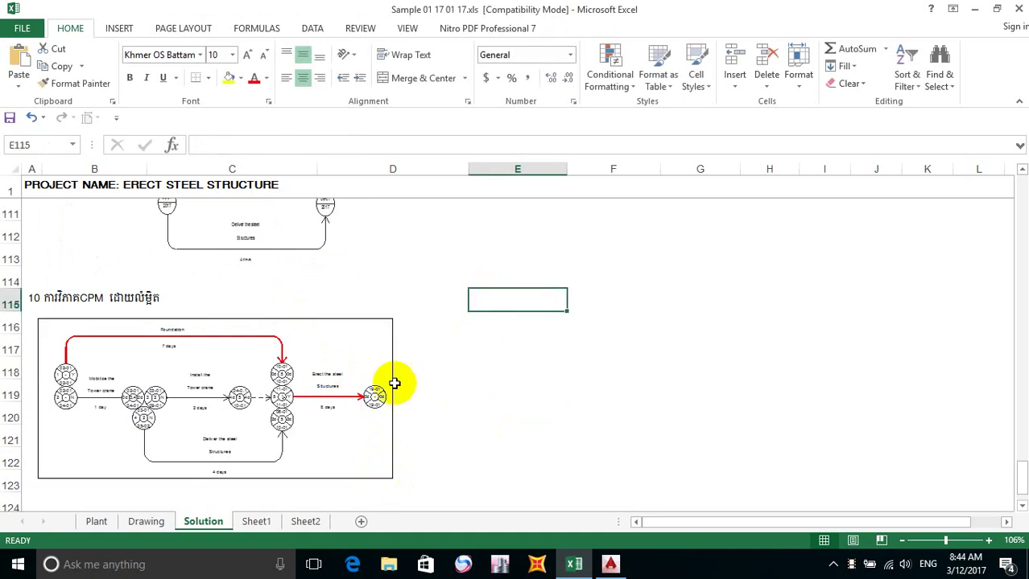
Review the placed network diagram against the activity table and the Start & Finish section above it.
scroll(131, 360, "down", 1)
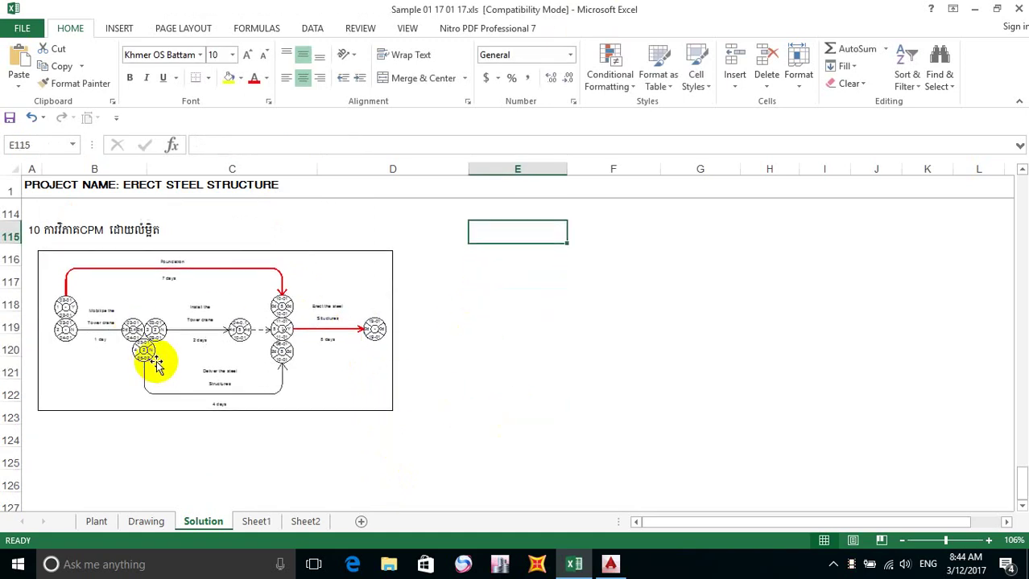
scroll(120, 363, "down", 2)
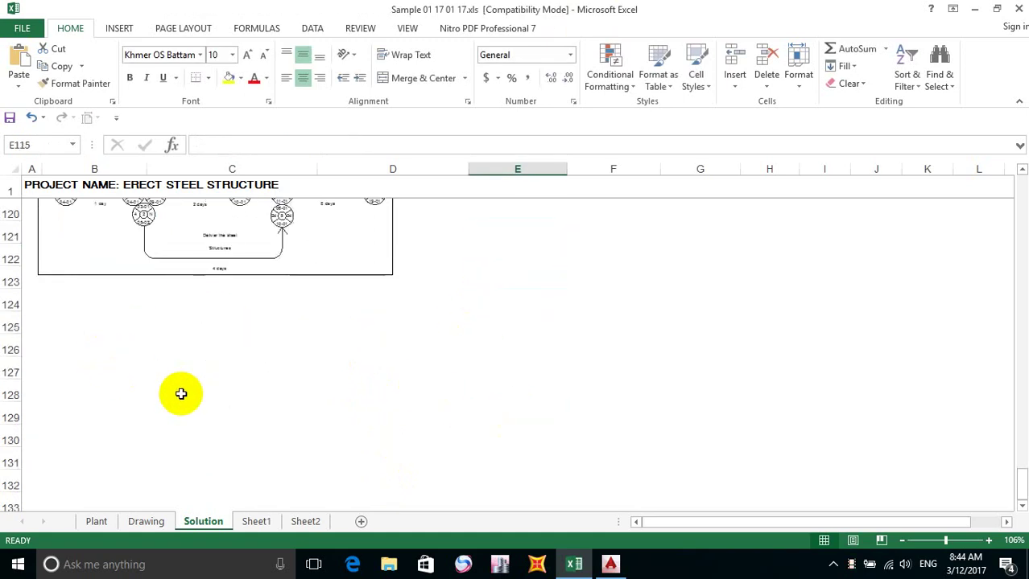
scroll(179, 393, "up", 2)
scroll(278, 358, "up", 10)
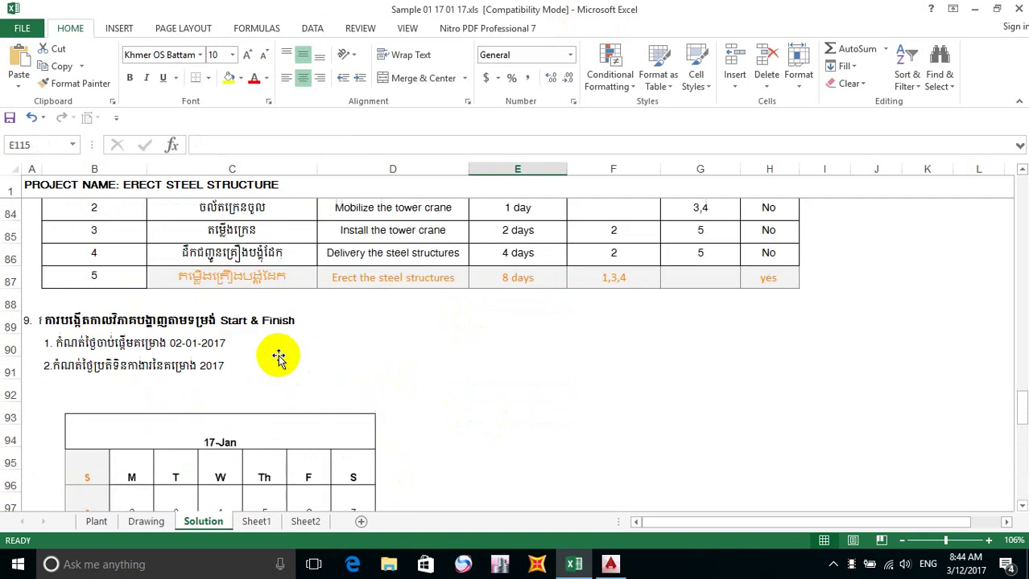
scroll(275, 355, "down", 5)
scroll(278, 355, "down", 5)
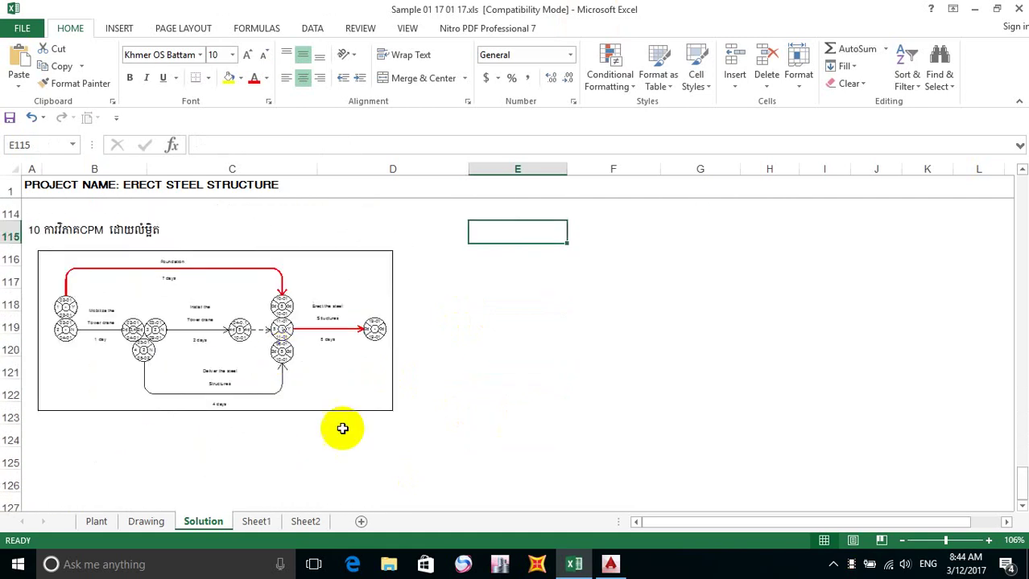
left_click(522, 390)
left_click(301, 436)
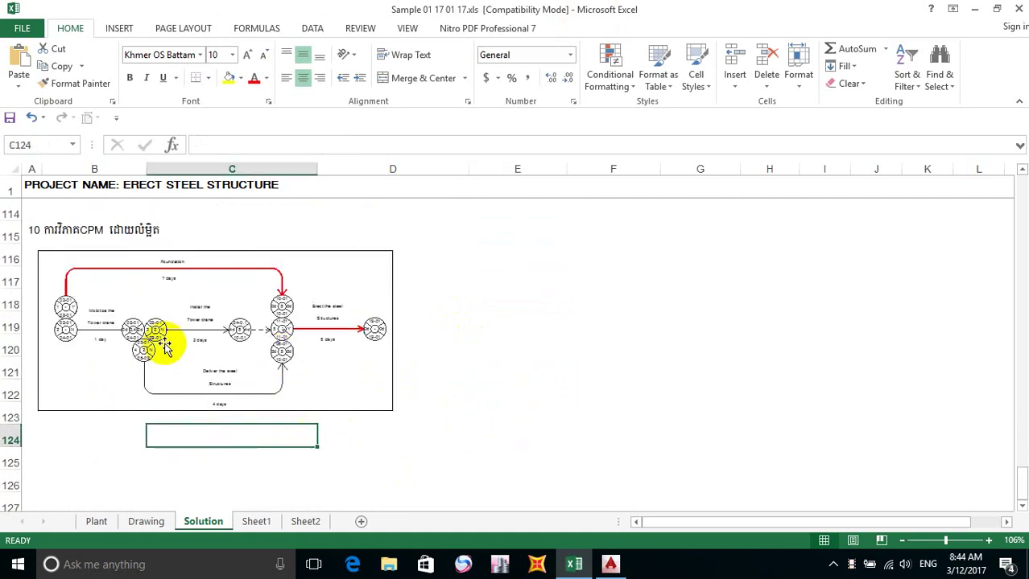
Enter the section number 11 in cell A124, below the network diagram.
scroll(165, 345, "down", 2)
left_click(52, 312)
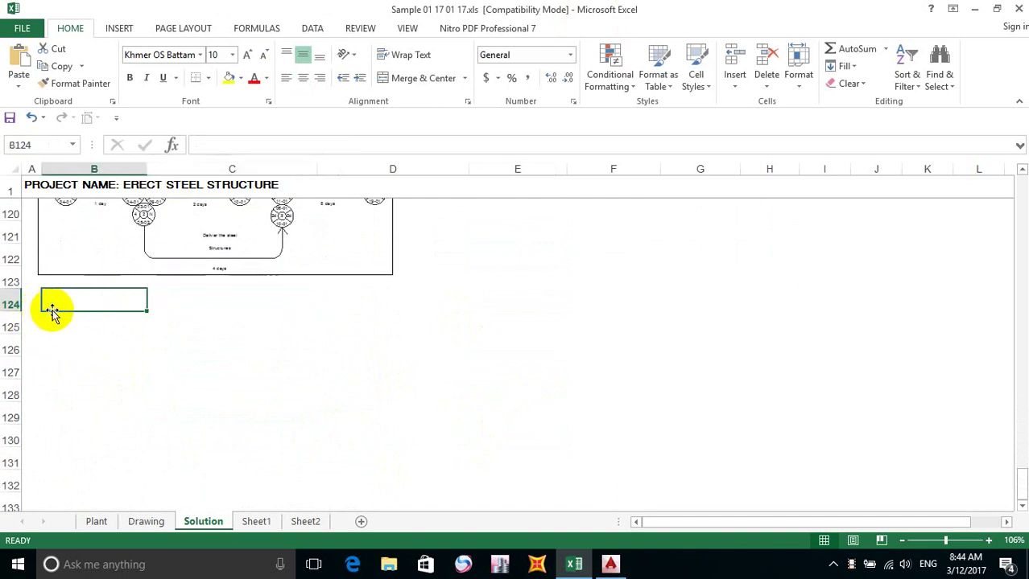
scroll(64, 318, "up", 2)
scroll(74, 356, "down", 2)
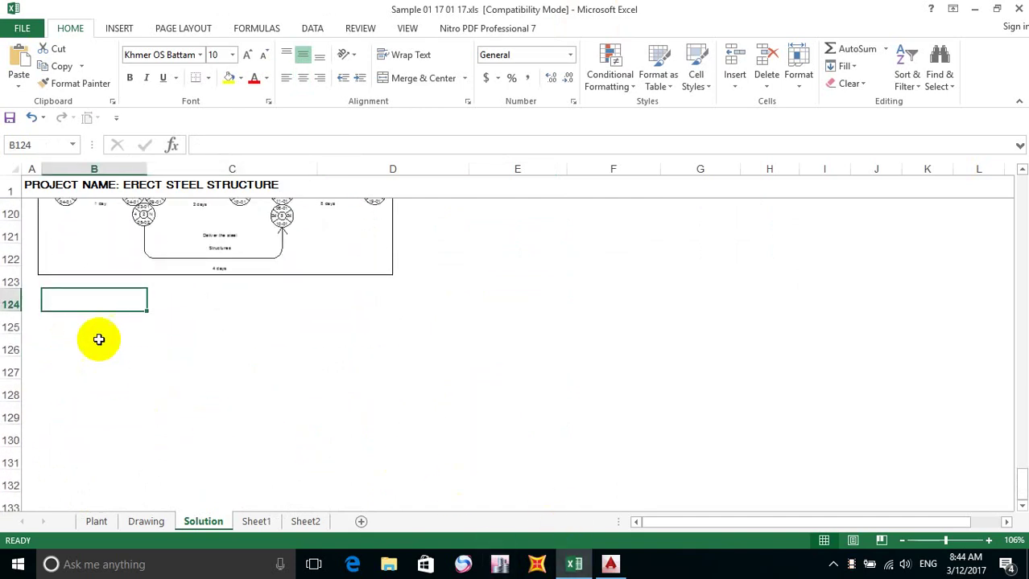
left_click(35, 304)
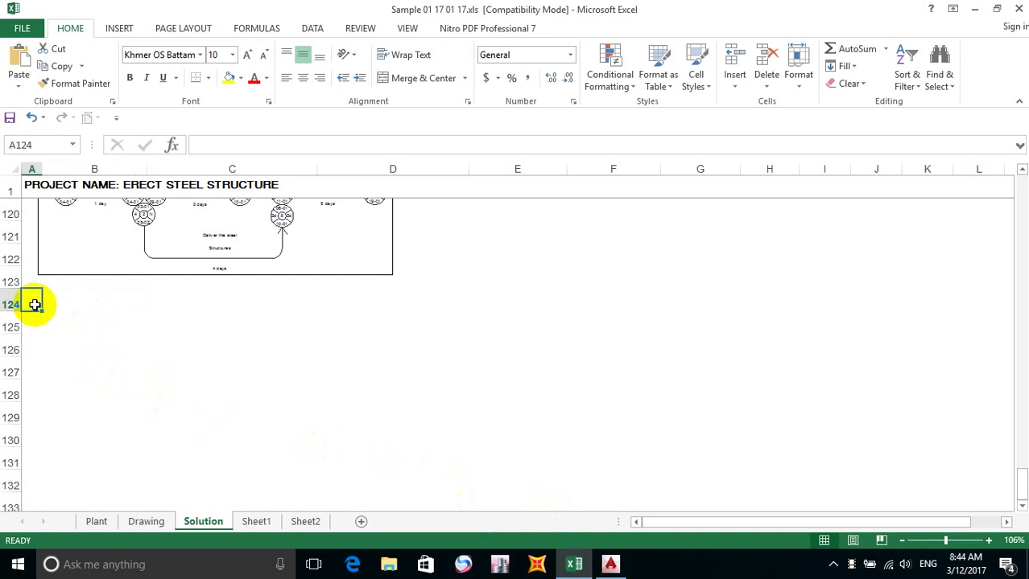
type("11")
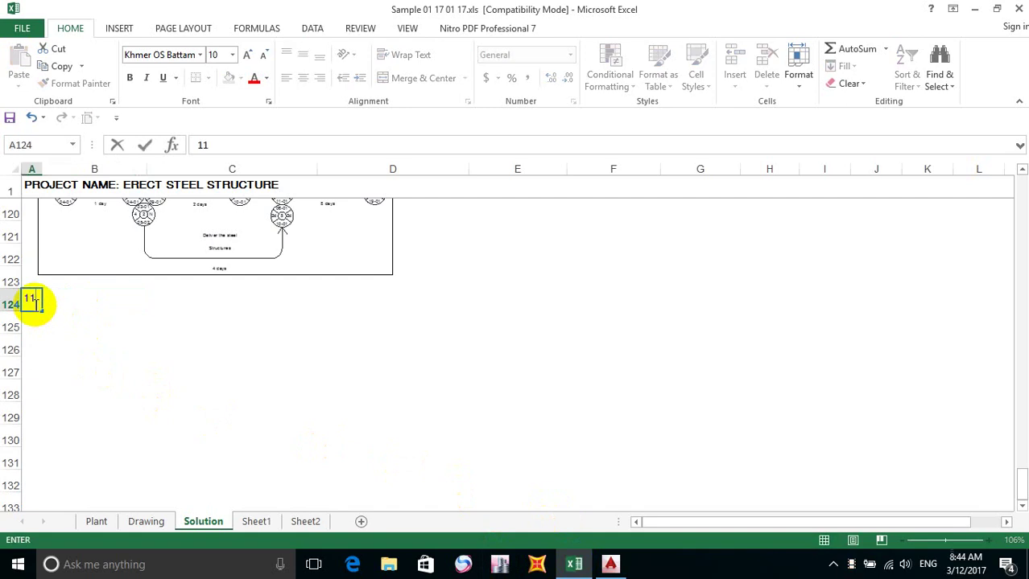
left_click(69, 296)
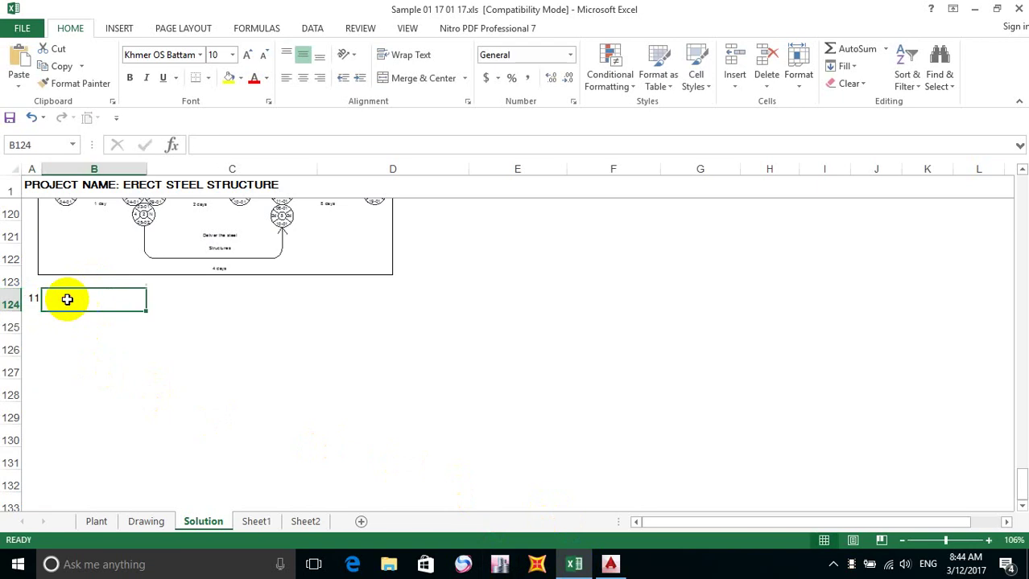
Save the workbook with the new section number and the placed diagram.
scroll(56, 304, "up", 2)
scroll(54, 304, "down", 1)
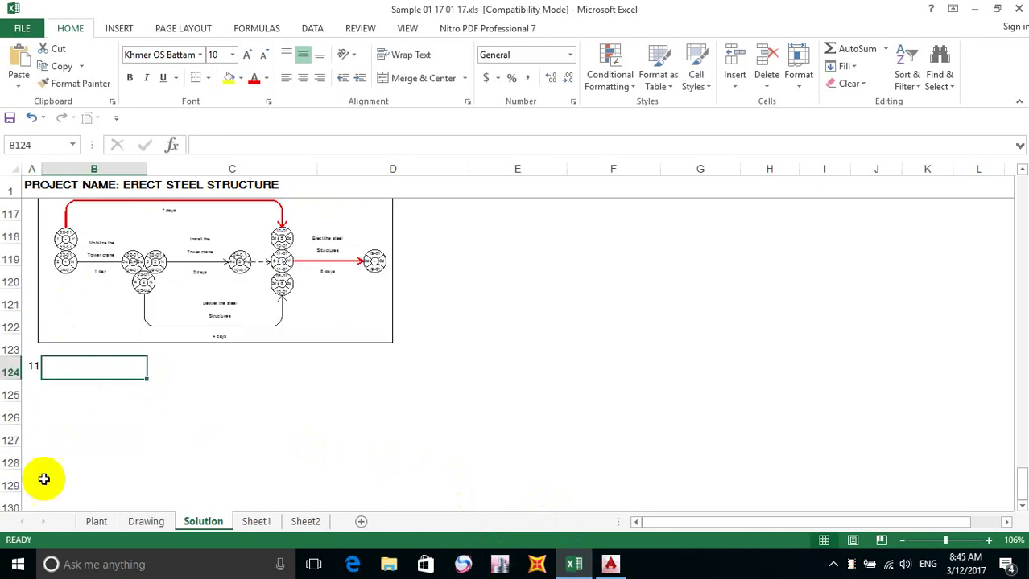
left_click(11, 119)
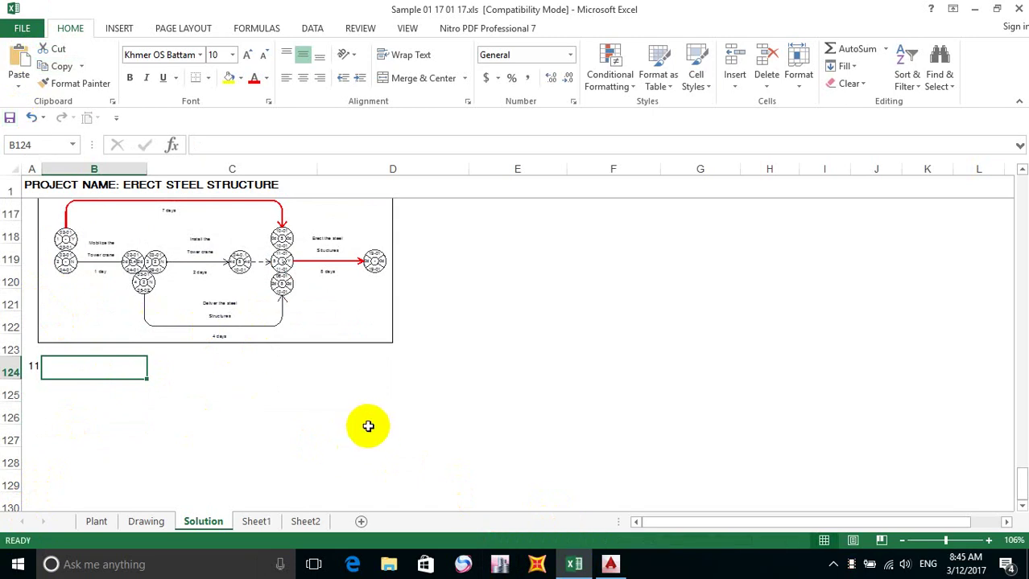
left_click(390, 389)
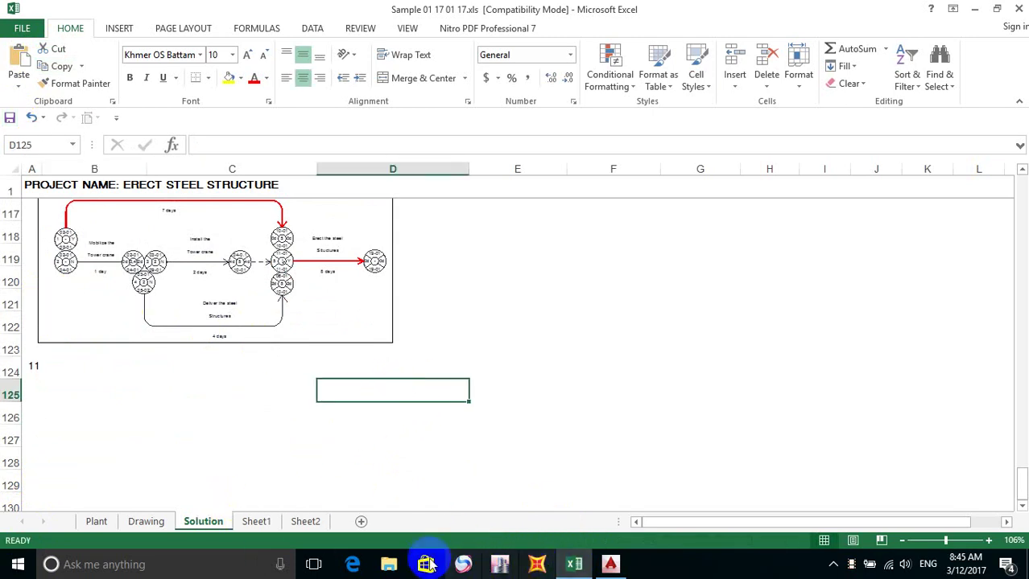
Switch to File Explorer and browse drive D to the Project folder's subfolder that holds the CPM course files.
left_click(389, 563)
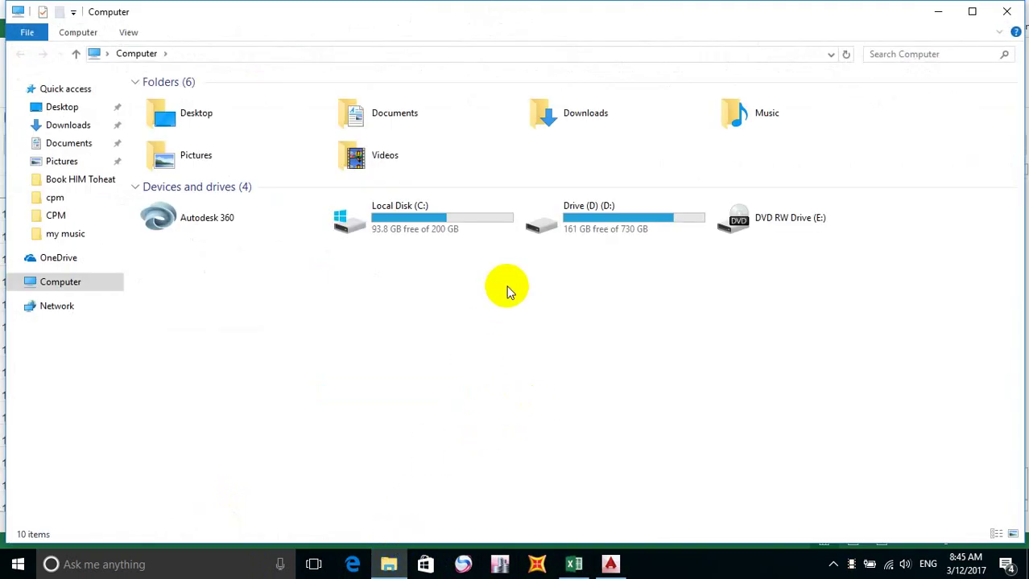
double_click(632, 206)
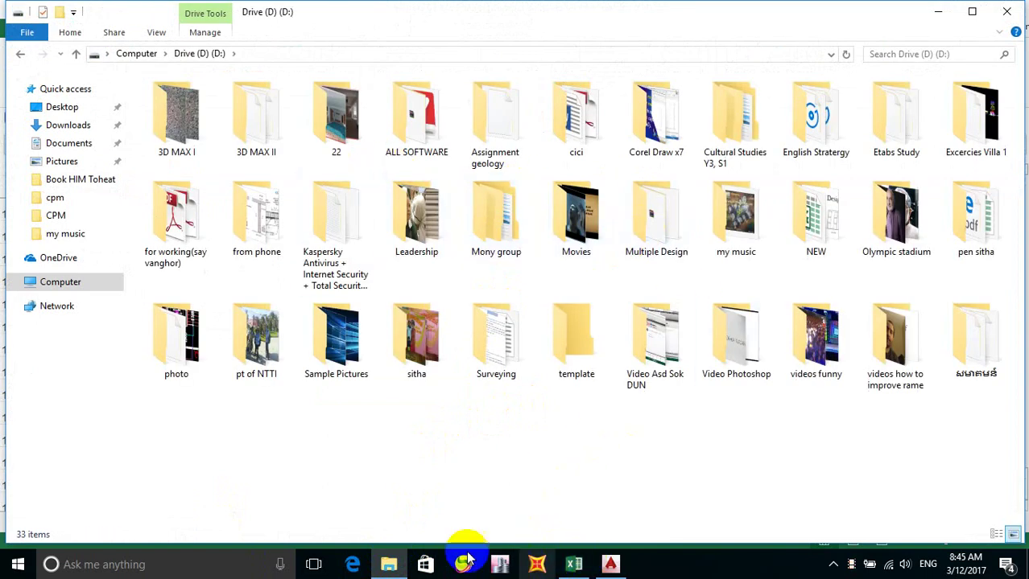
double_click(988, 208)
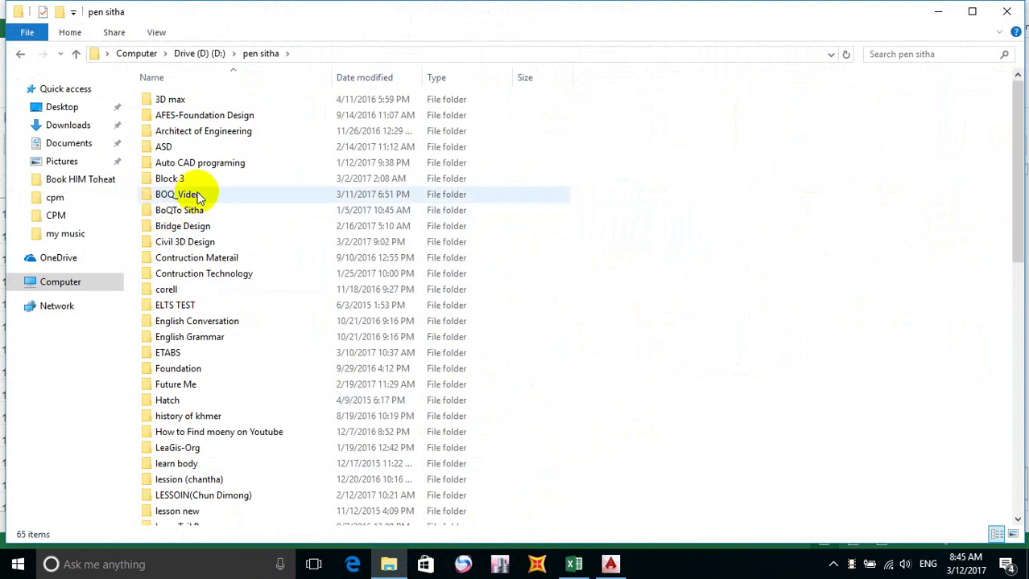
scroll(211, 187, "down", 6)
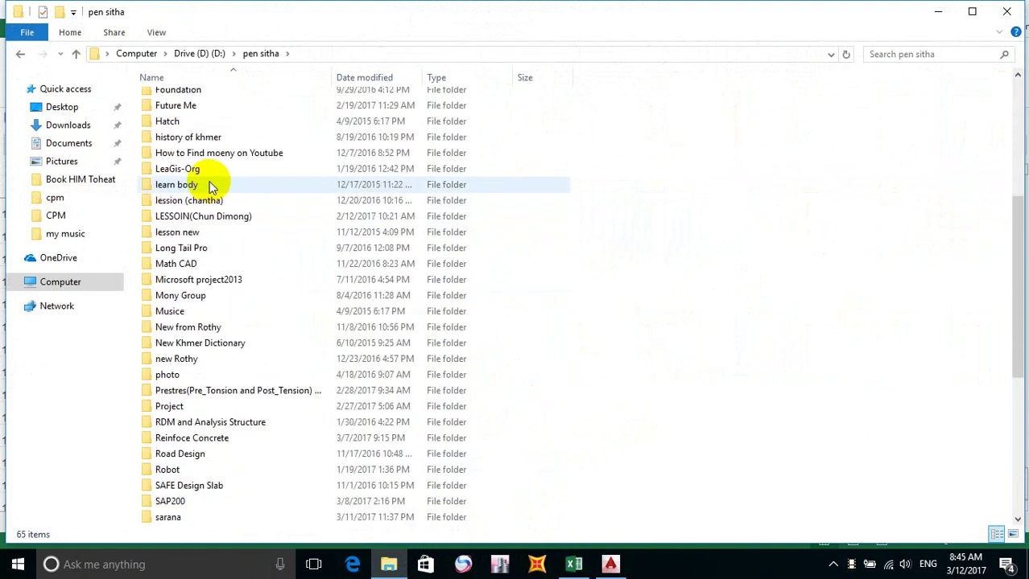
left_click(192, 406)
double_click(190, 405)
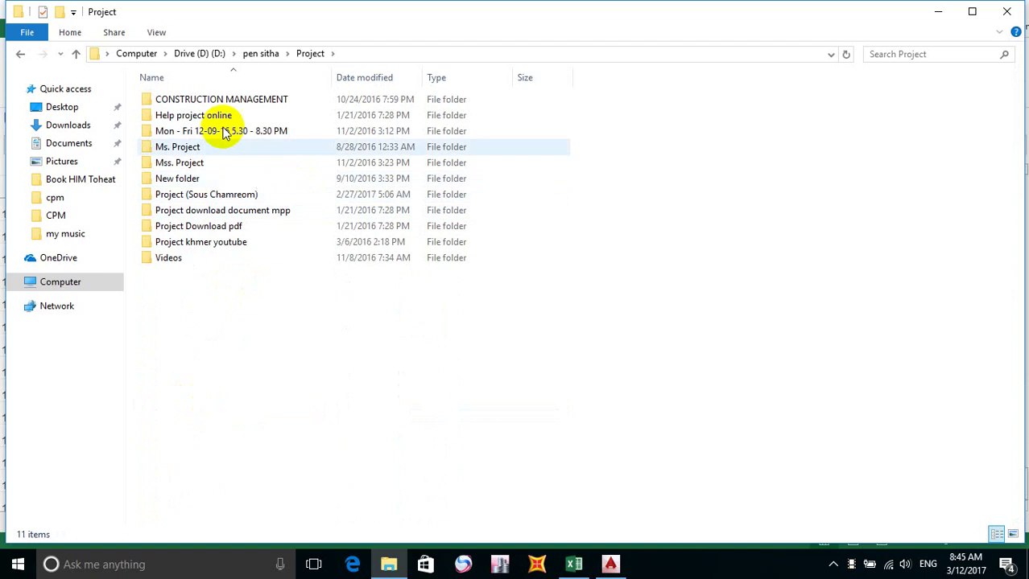
double_click(218, 196)
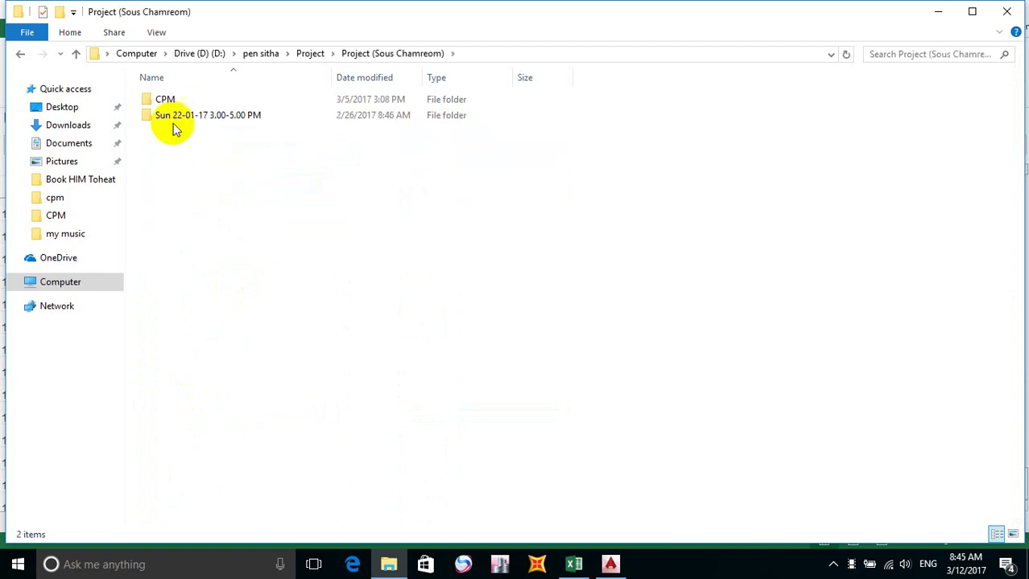
Check the contents of the CPM folder, and open PROJECT_PRO_2007 within the neighbouring Sun 22-01-17 3.00-5.00 PM folder.
double_click(185, 102)
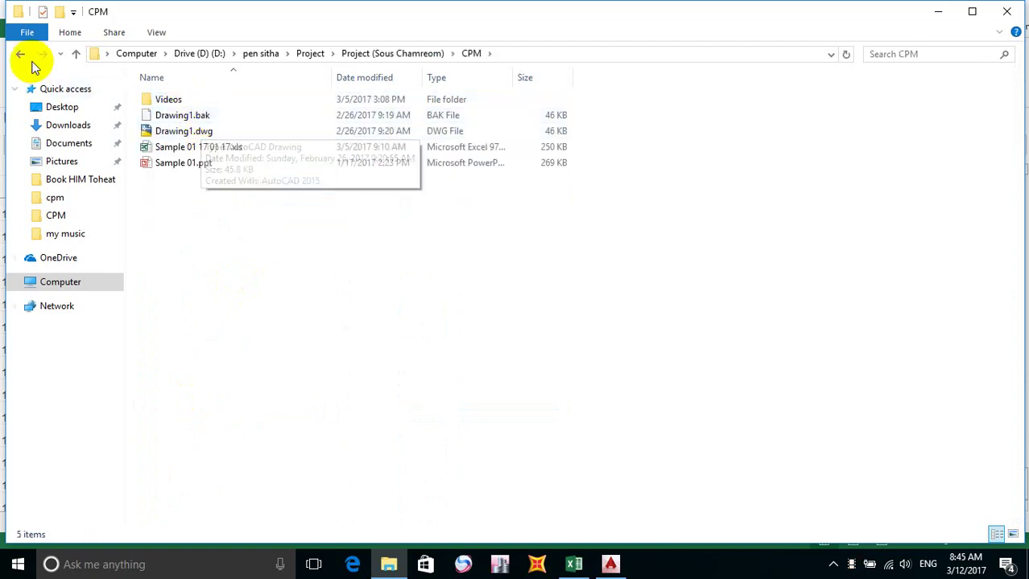
left_click(18, 57)
double_click(266, 116)
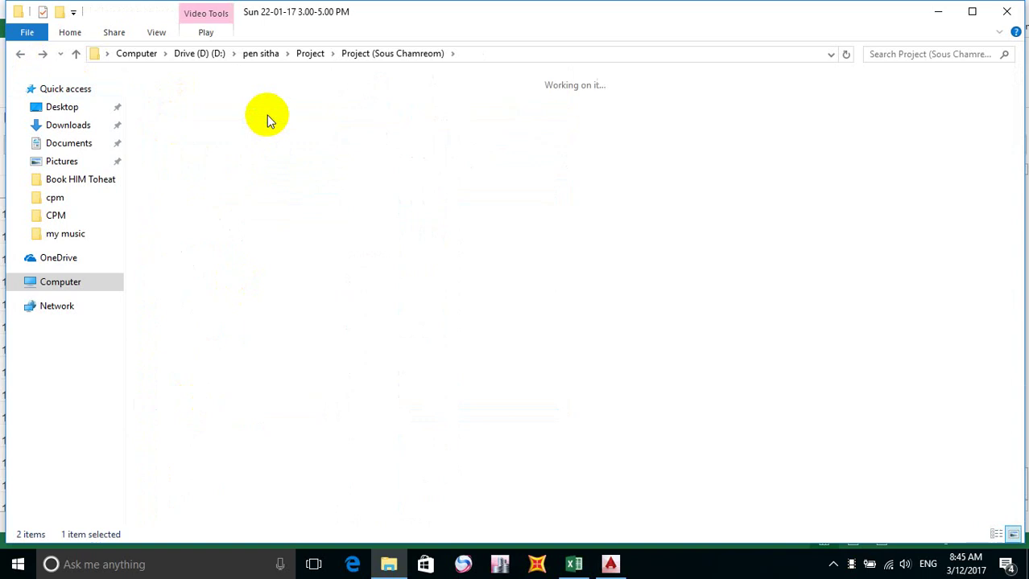
double_click(190, 99)
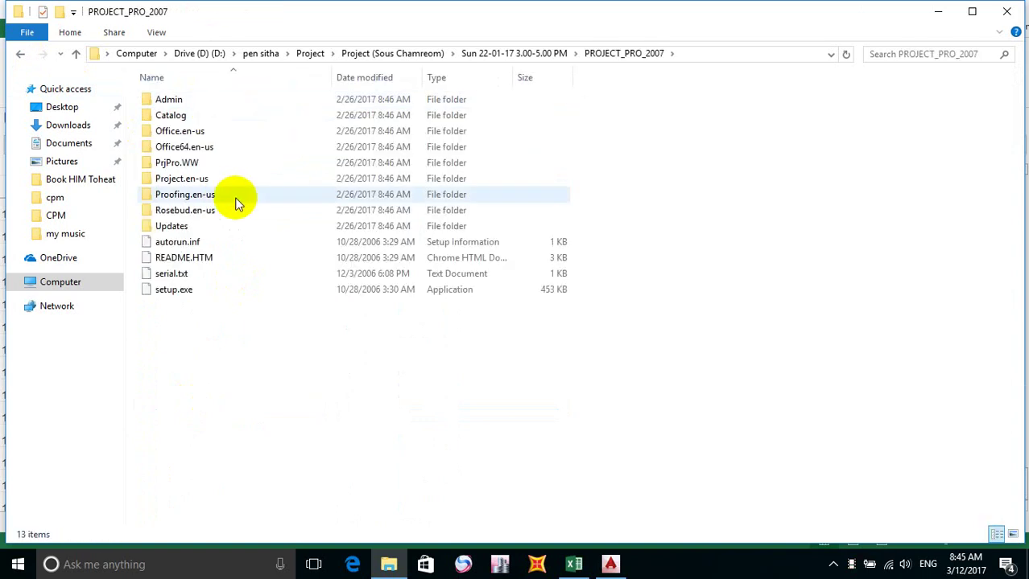
Run setup.exe from the PROJECT_PRO_2007 folder as administrator to start the Microsoft Office Project Professional 2007 installer.
left_click(182, 293)
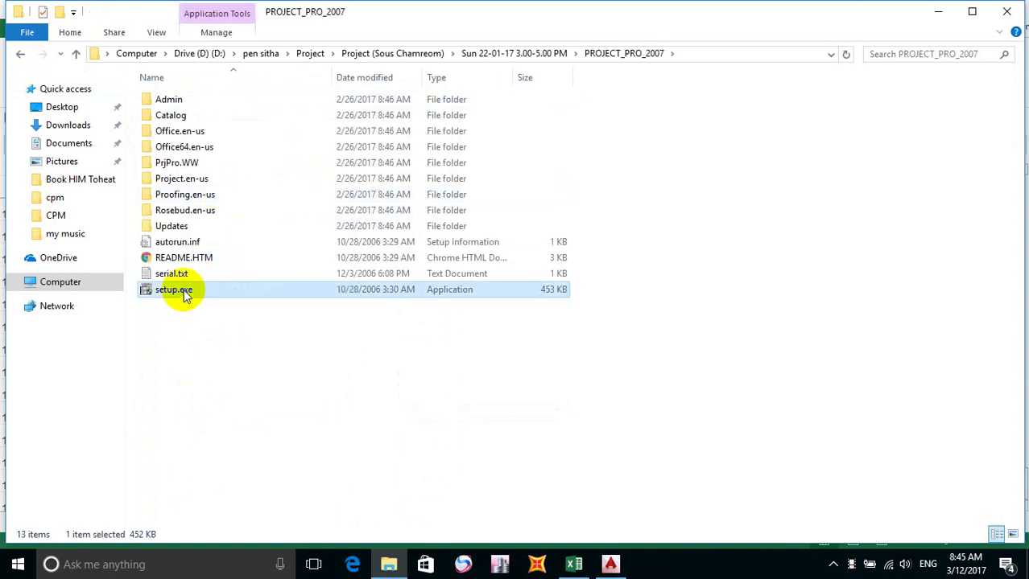
right_click(182, 290)
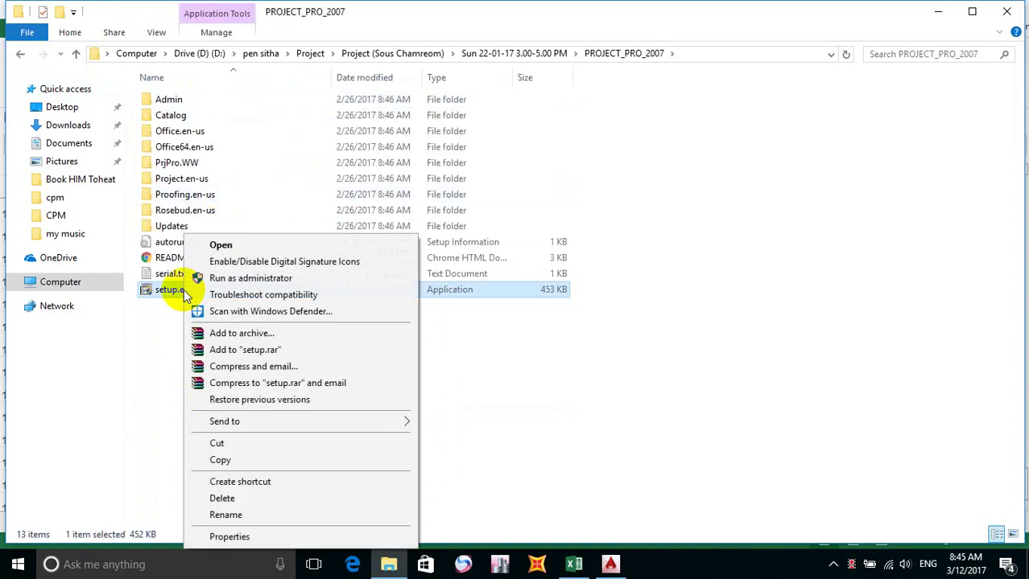
left_click(308, 278)
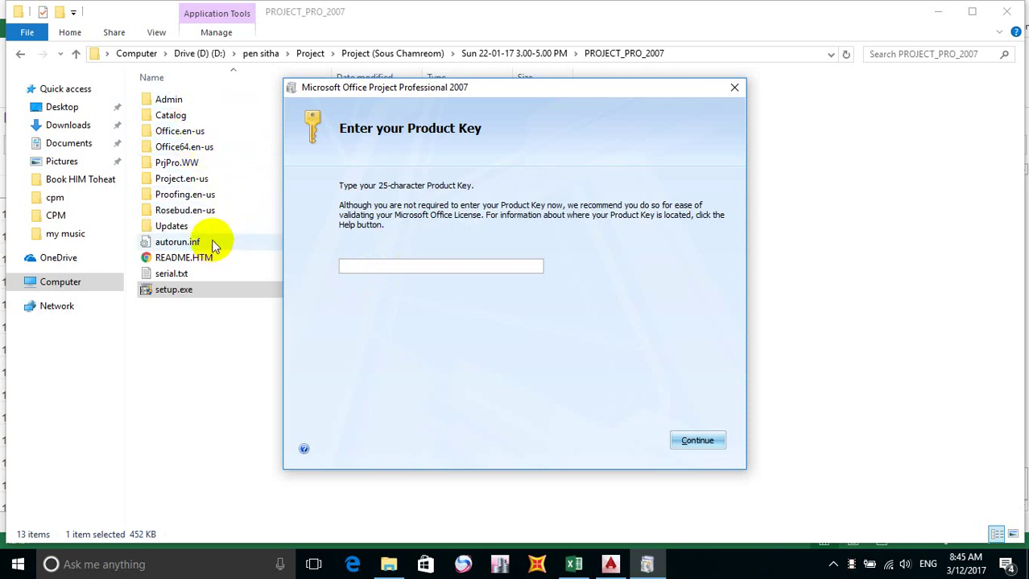
View the contents of serial.txt and autorun.inf in the PROJECT_PRO_2007 folder, closing each file after reading it.
double_click(191, 276)
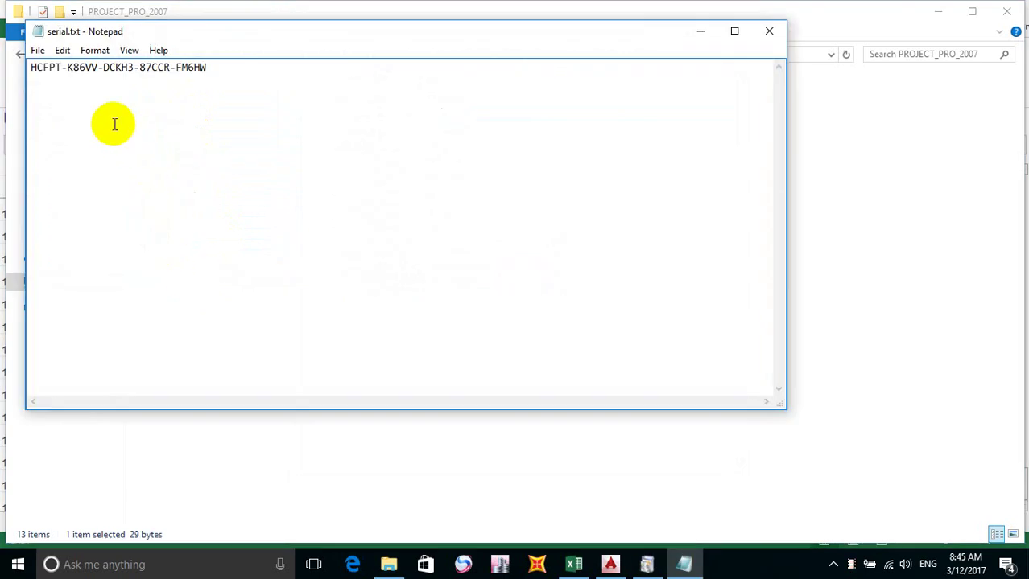
left_click(767, 34)
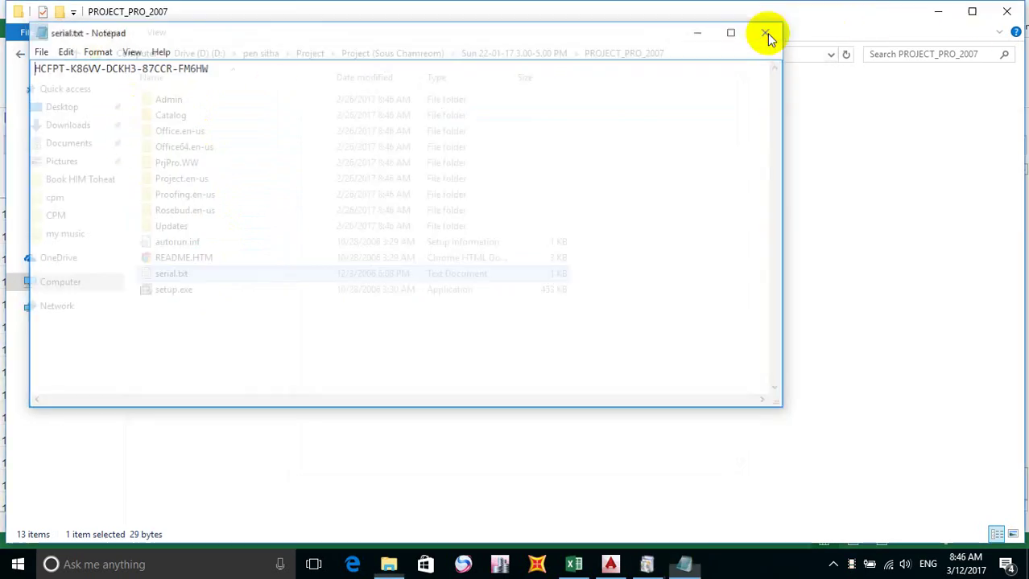
double_click(208, 241)
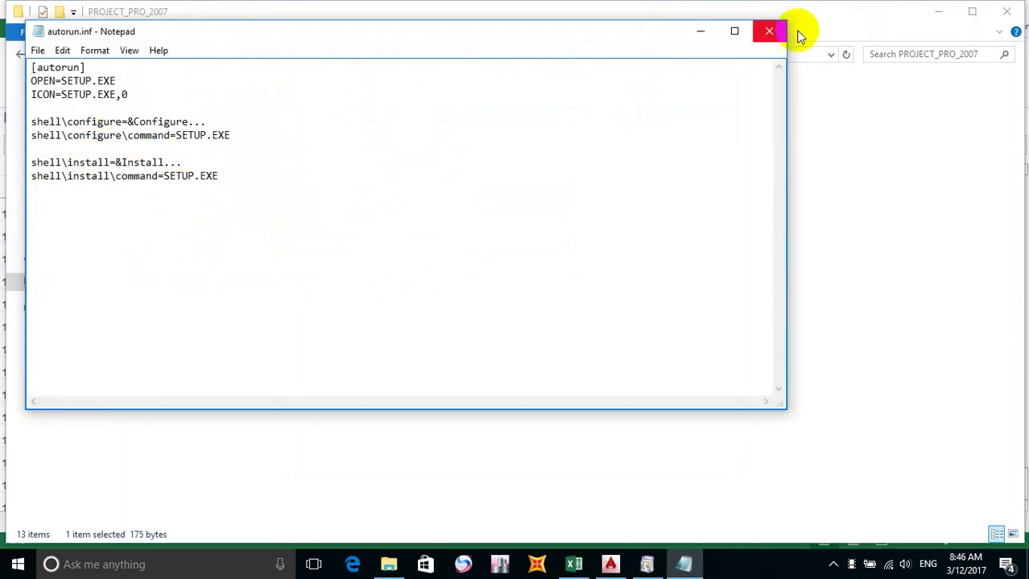
left_click(771, 31)
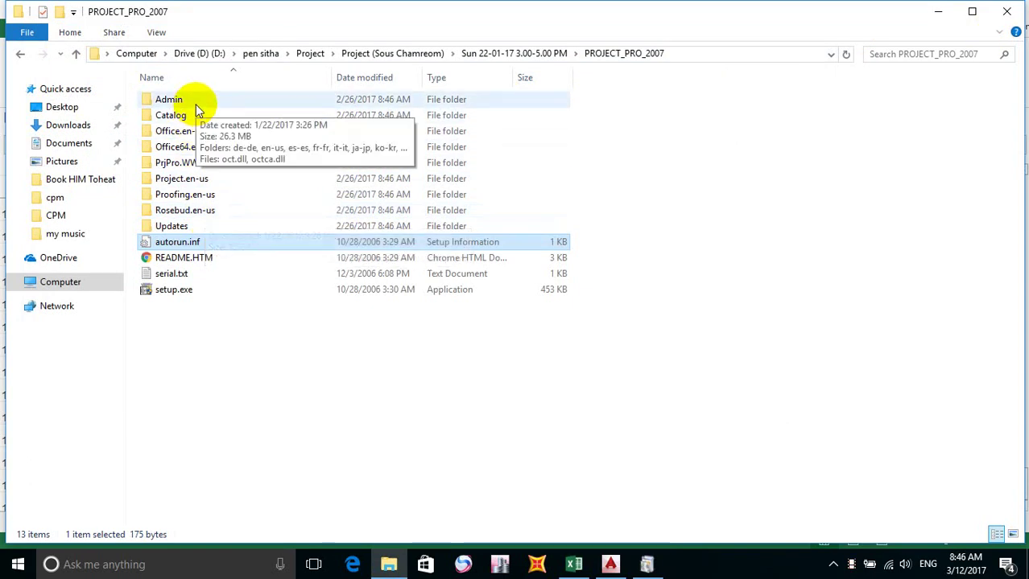
Open README.HTM with Notepad without making it the default app, look through its text, and return to the PROJECT_PRO_2007 folder.
left_click(202, 257)
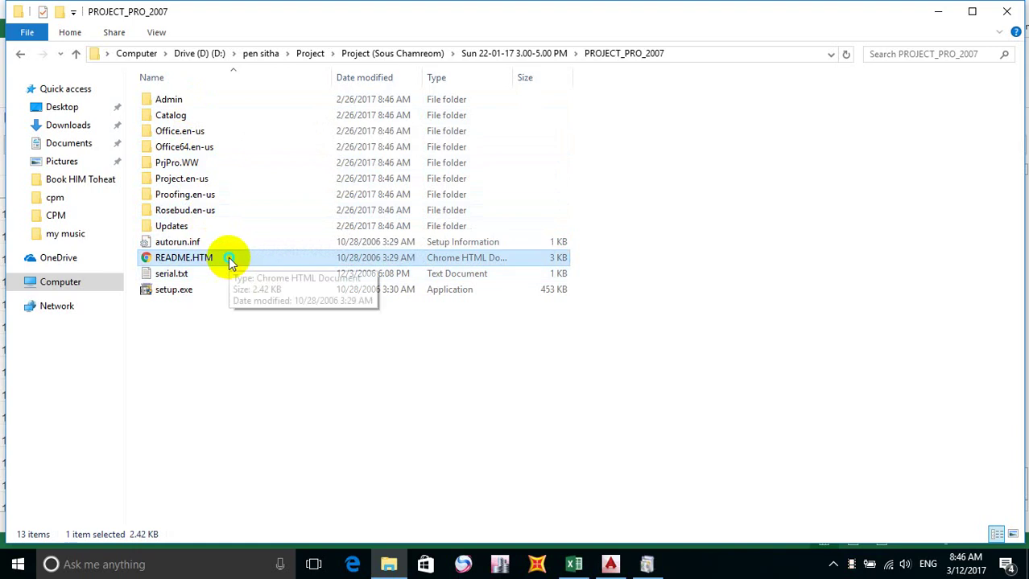
right_click(228, 258)
left_click(275, 316)
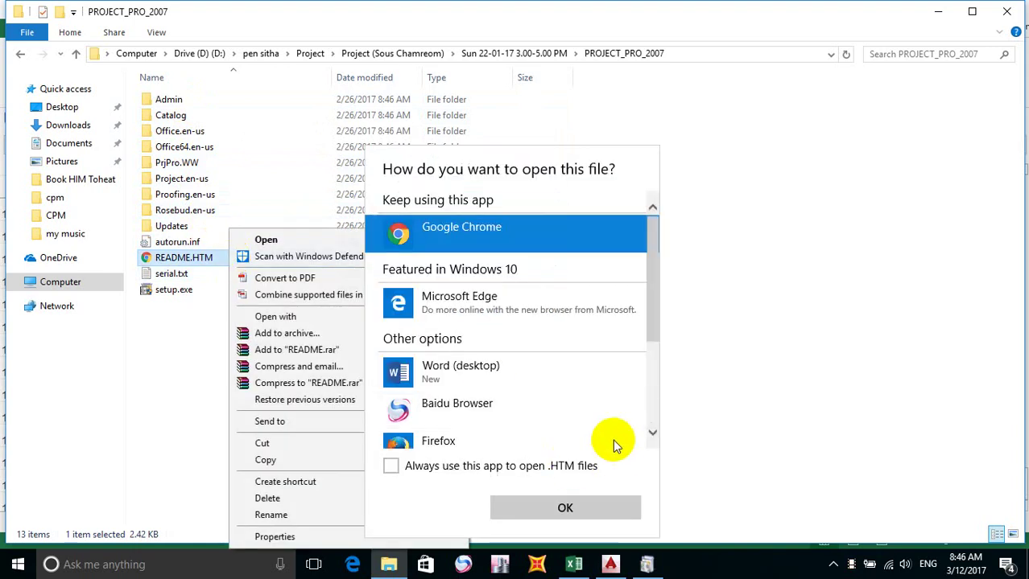
scroll(547, 369, "down", 2)
scroll(548, 369, "down", 2)
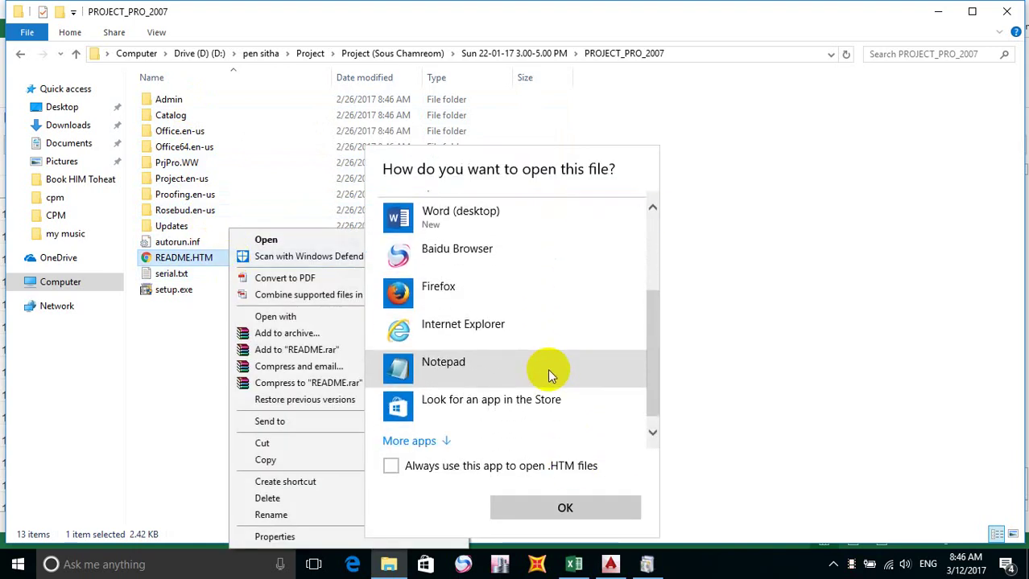
left_click(547, 370)
left_click(577, 507)
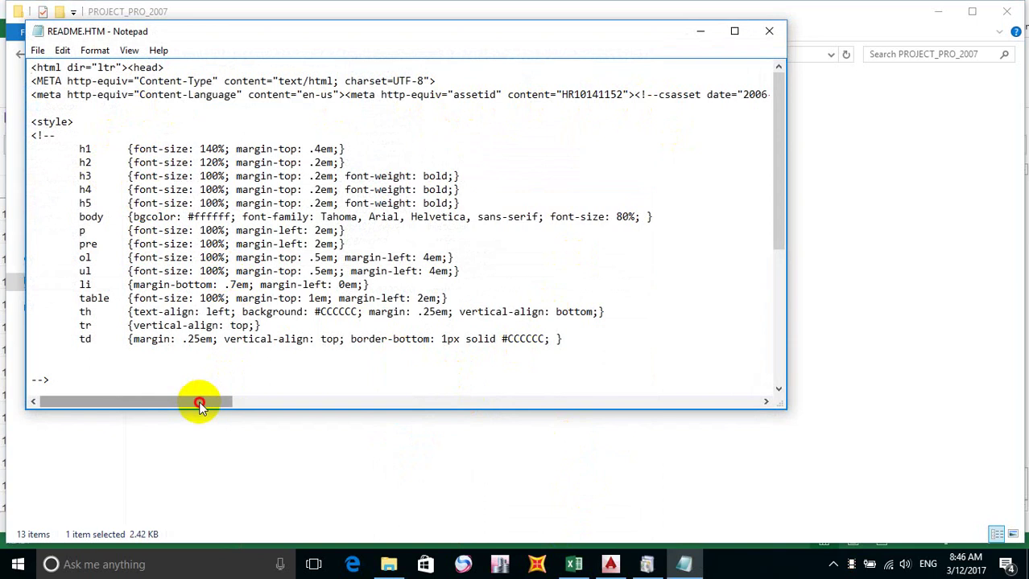
left_click_drag(199, 403, 141, 410)
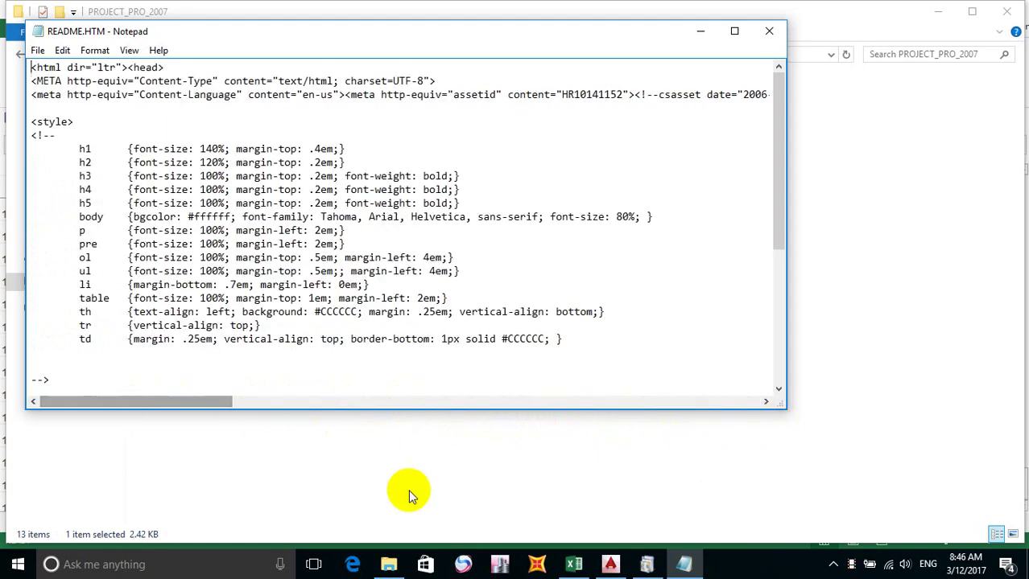
left_click(268, 448)
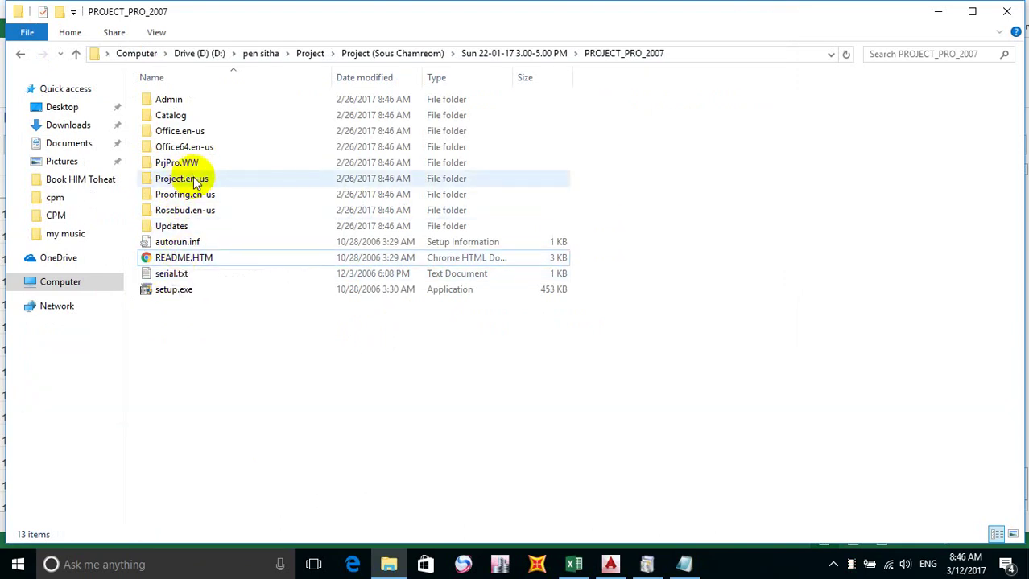
Open Office64MUISet.xml from the Office64.en-us folder and examine its package attributes, including the product code.
left_click(208, 148)
double_click(208, 148)
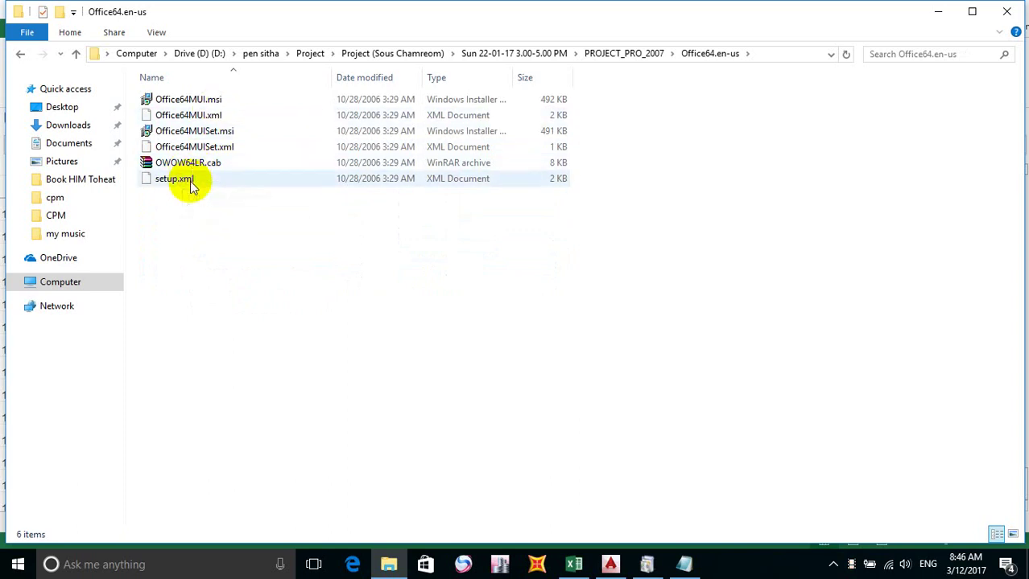
double_click(214, 148)
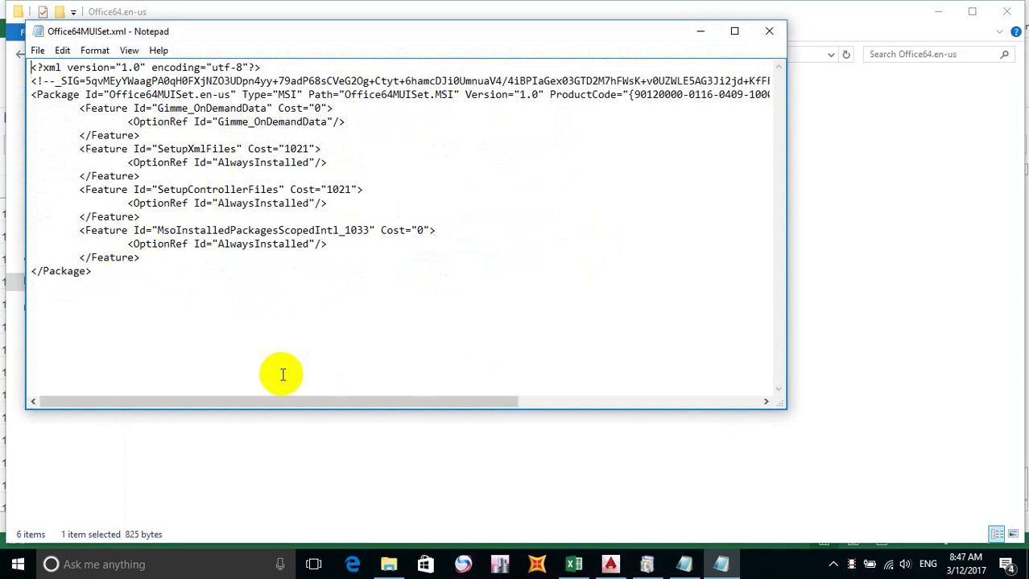
left_click_drag(261, 402, 438, 406)
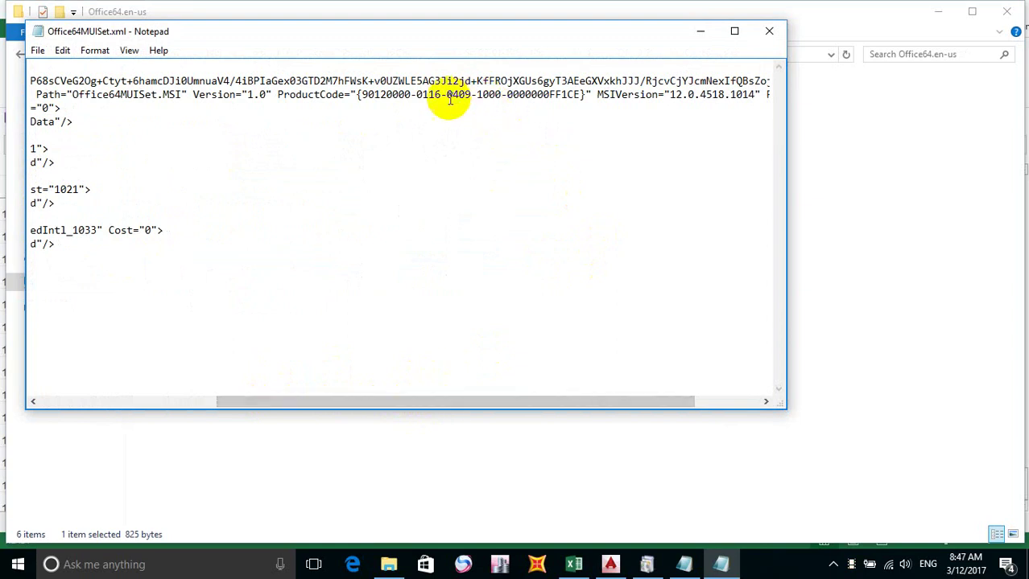
Examine the ProductCode value in Office64MUISet.xml alongside the installer's product key prompt.
left_click_drag(362, 95, 581, 95)
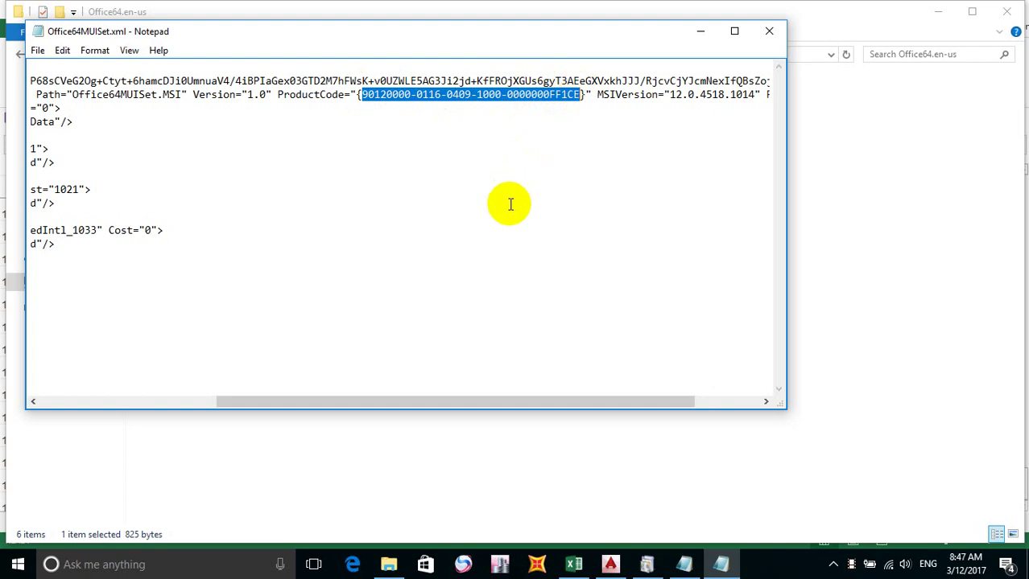
left_click(647, 564)
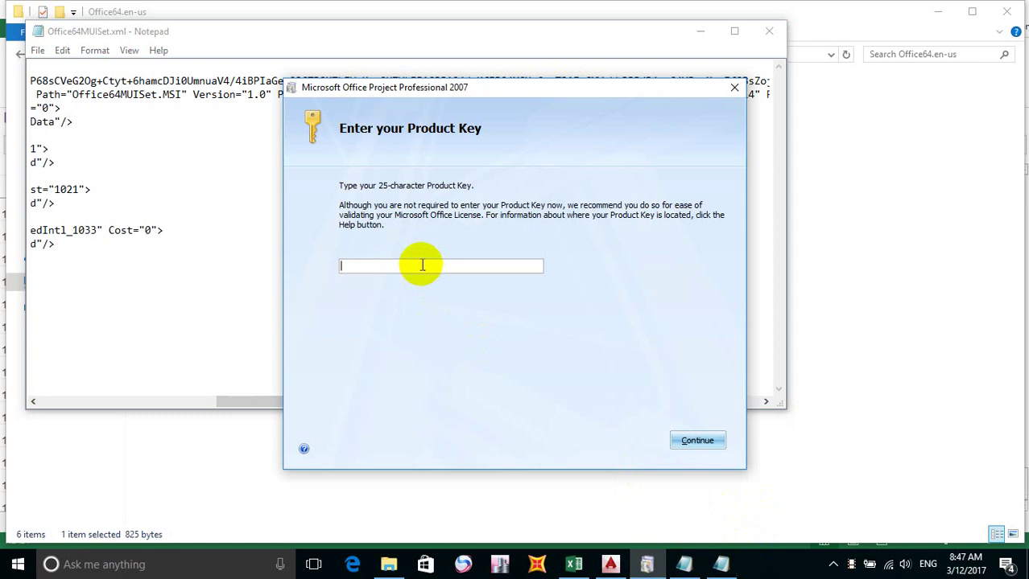
left_click(718, 505)
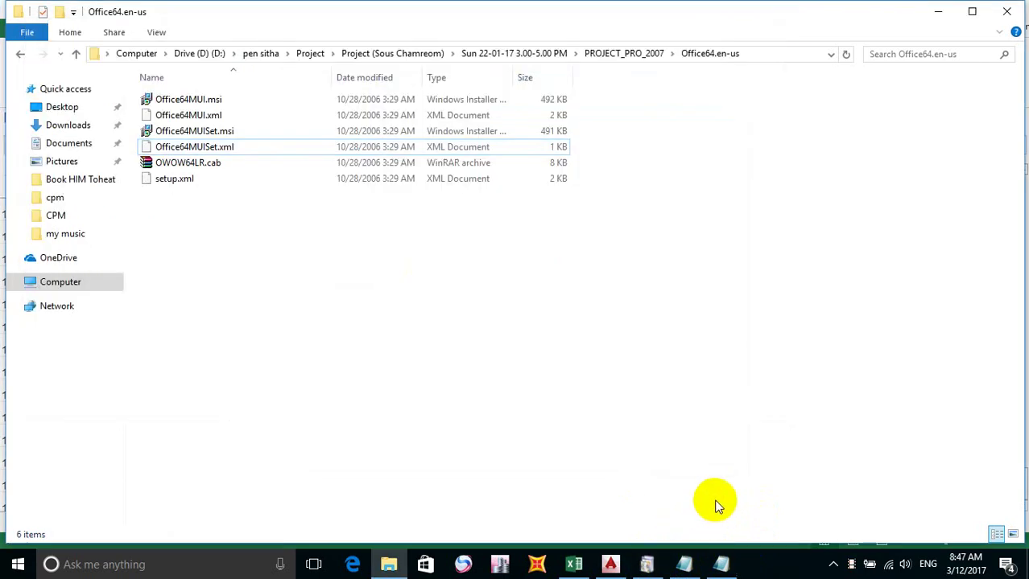
left_click(721, 564)
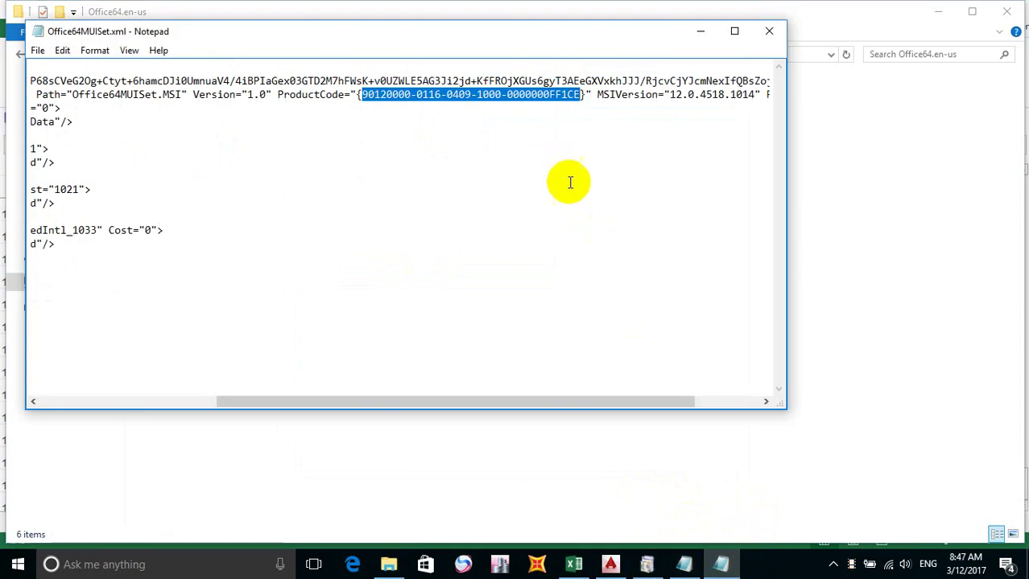
left_click(390, 94)
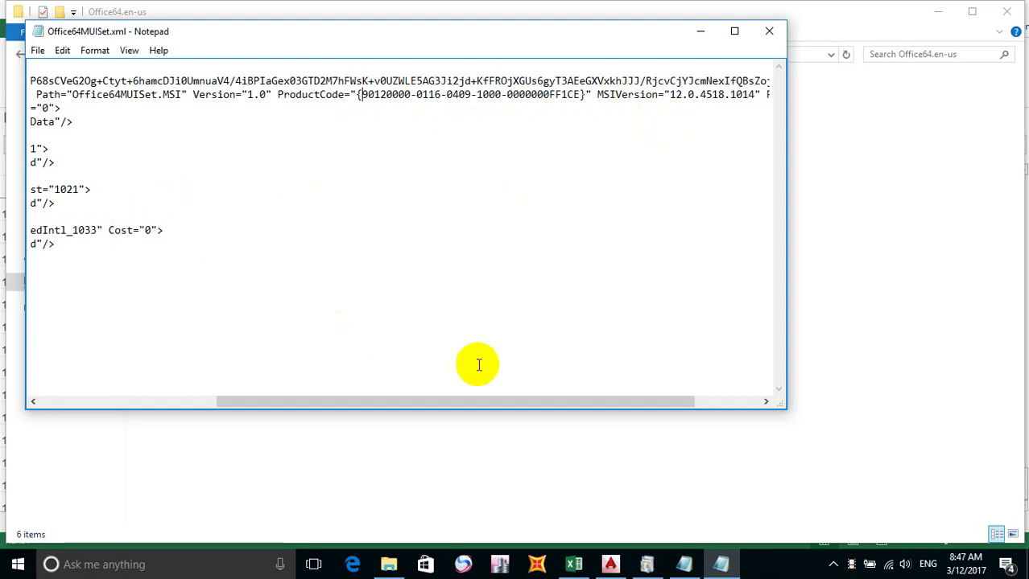
left_click_drag(574, 407, 367, 407)
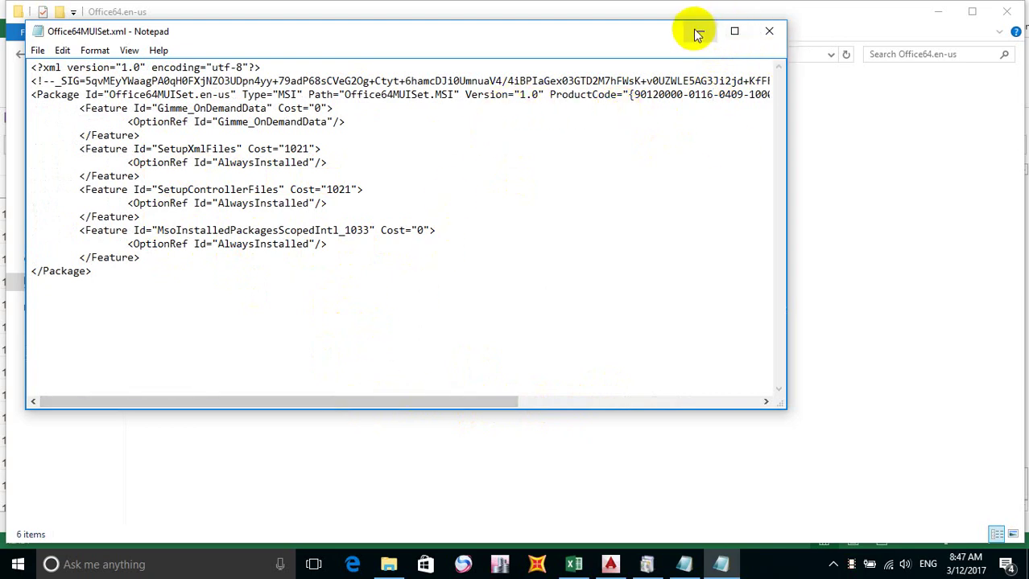
Close the README.HTM and Office64MUISet.xml text windows.
left_click(683, 564)
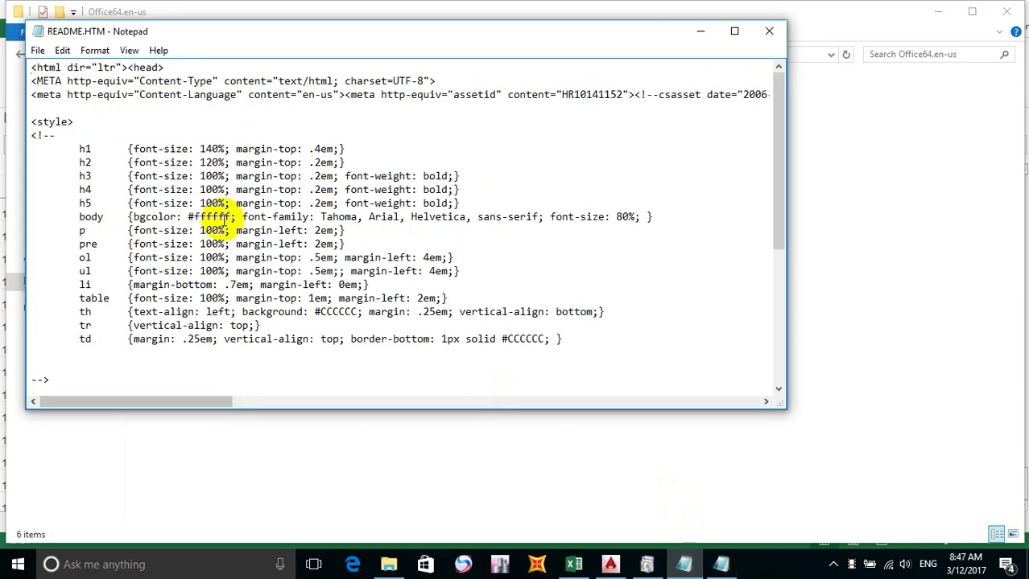
left_click(771, 31)
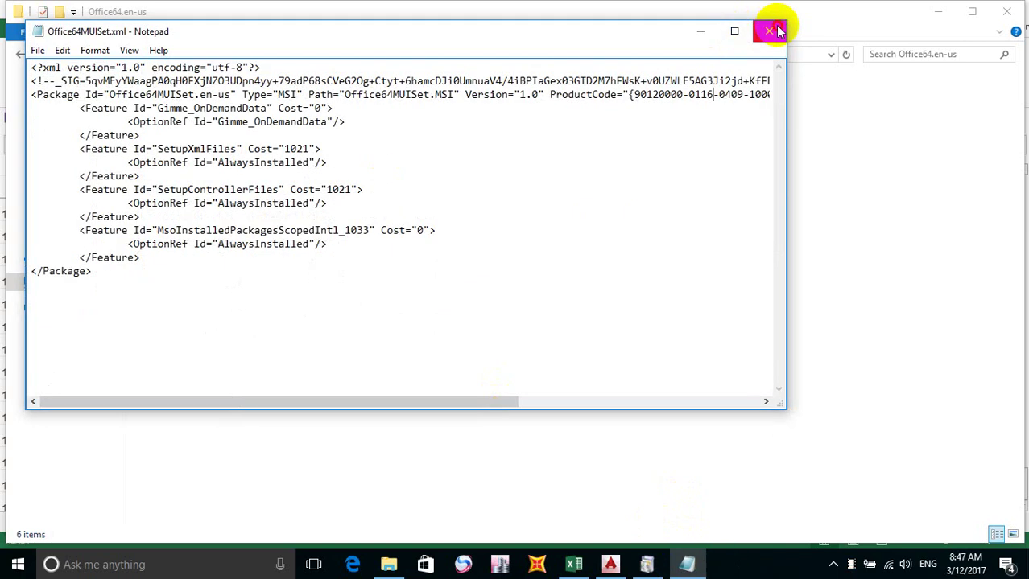
left_click(772, 31)
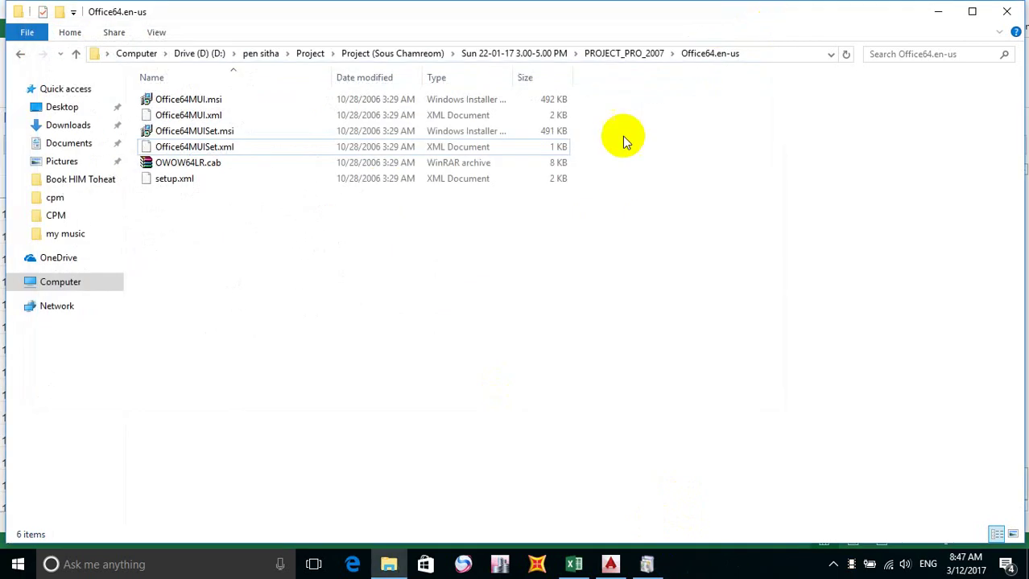
Open serial.txt from the PROJECT_PRO_2007 folder and copy the product key it contains.
left_click(21, 58)
double_click(196, 274)
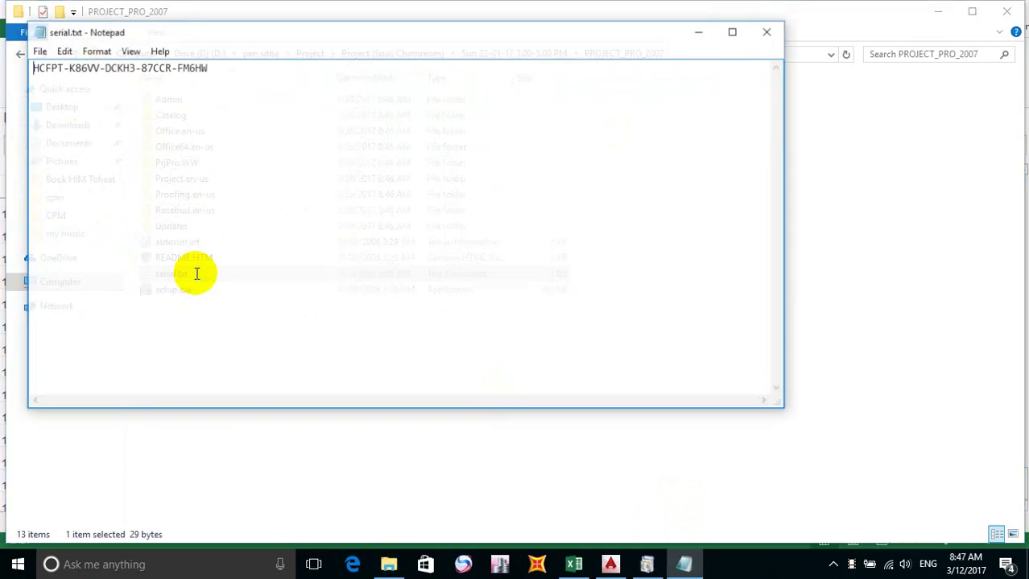
left_click_drag(30, 67, 301, 60)
key("ctrl+c")
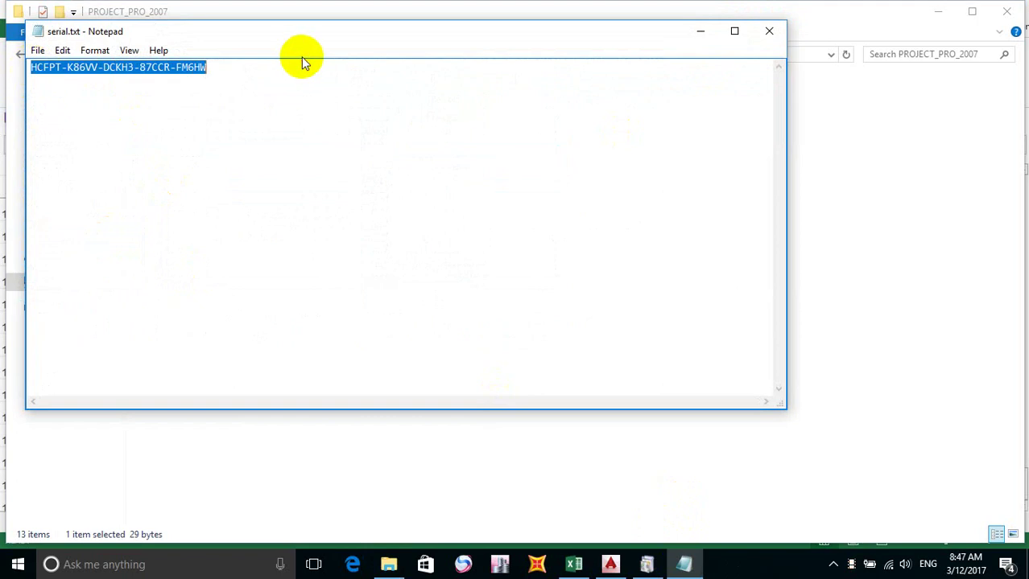
Paste the copied product key into the Project Professional 2007 installer and continue to the license terms.
left_click(580, 478)
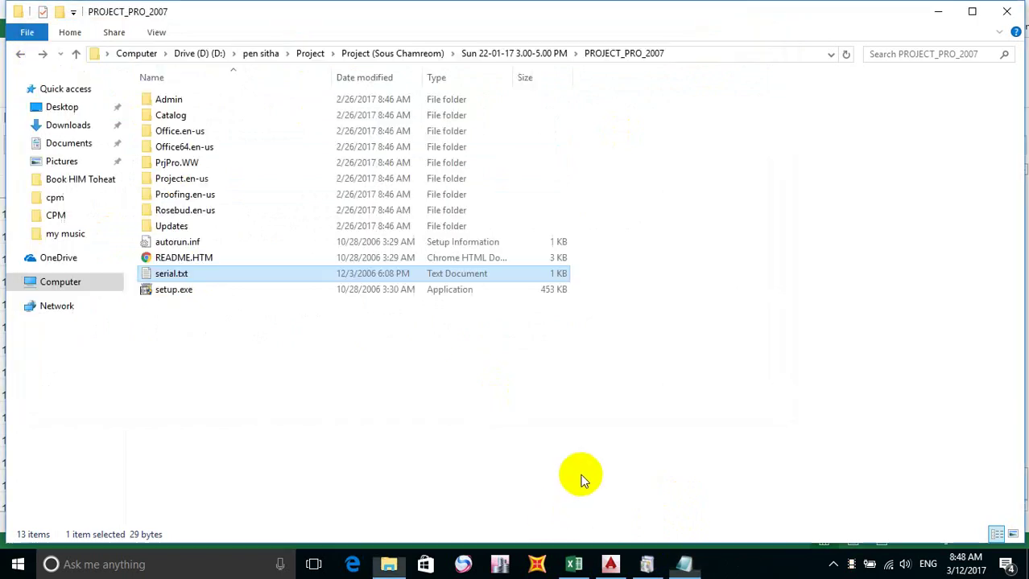
left_click(646, 568)
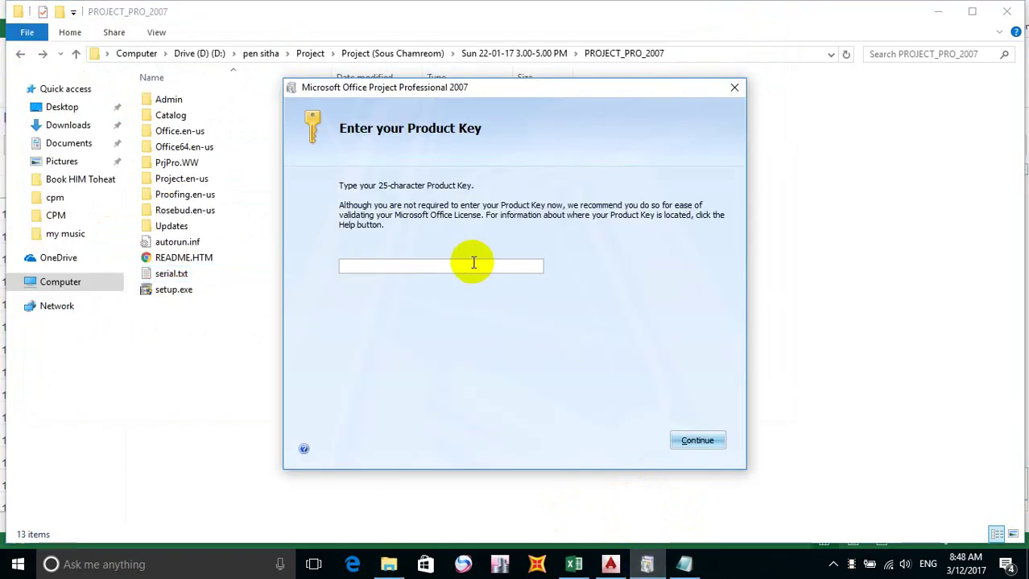
key("ctrl+v")
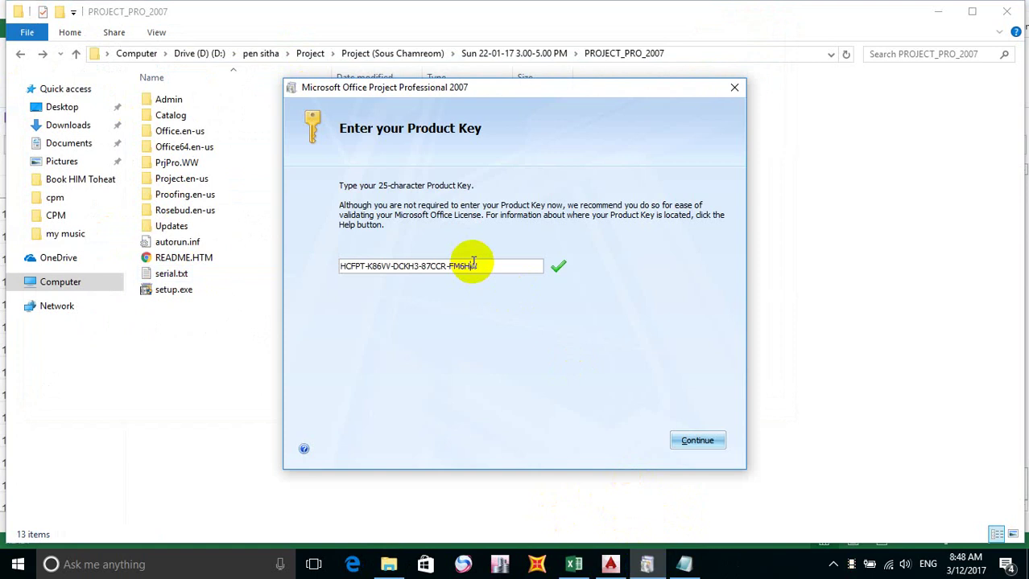
left_click(701, 441)
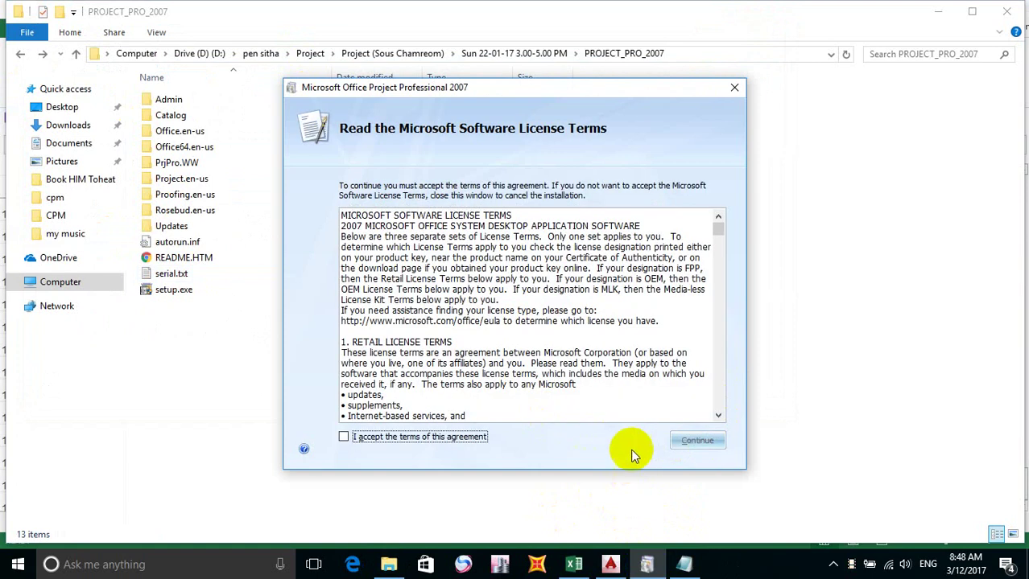
Accept the Microsoft Software License Terms and start installing Microsoft Office Project Professional 2007.
left_click(459, 444)
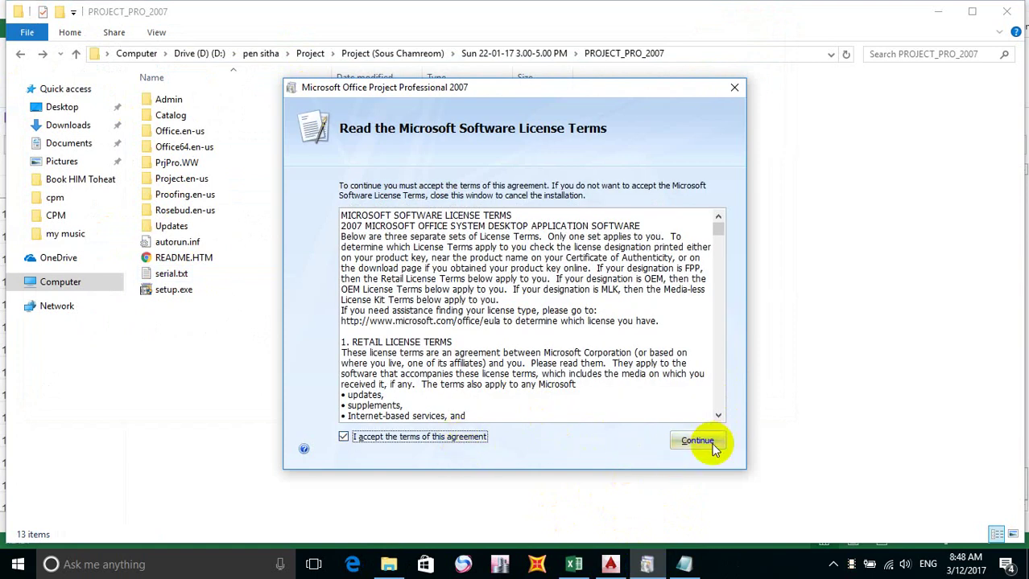
left_click(697, 441)
left_click(527, 254)
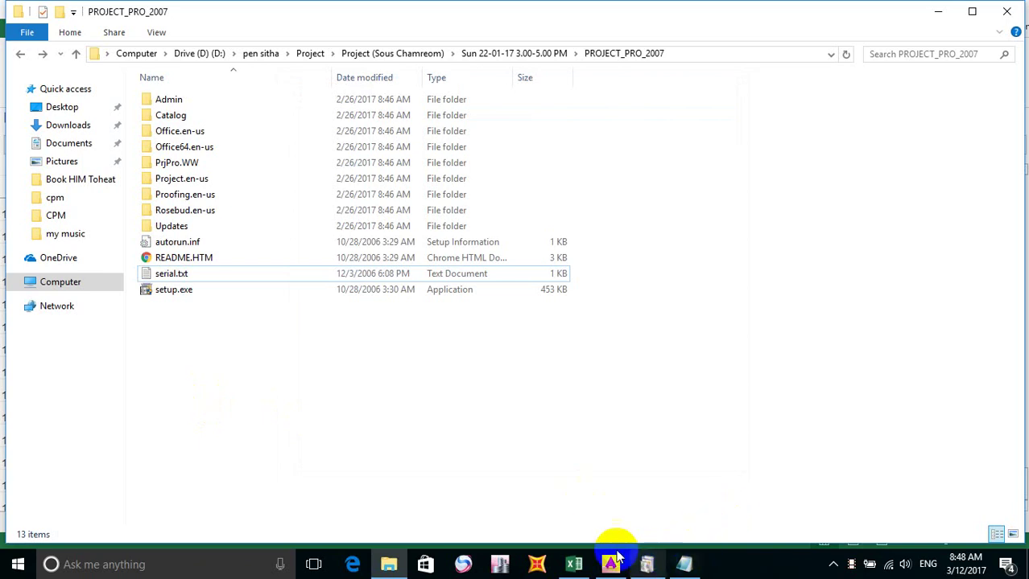
Switch to the Excel workbook Sample 01 17 01 17.xls and select cell B124 on the Solution sheet.
left_click(575, 566)
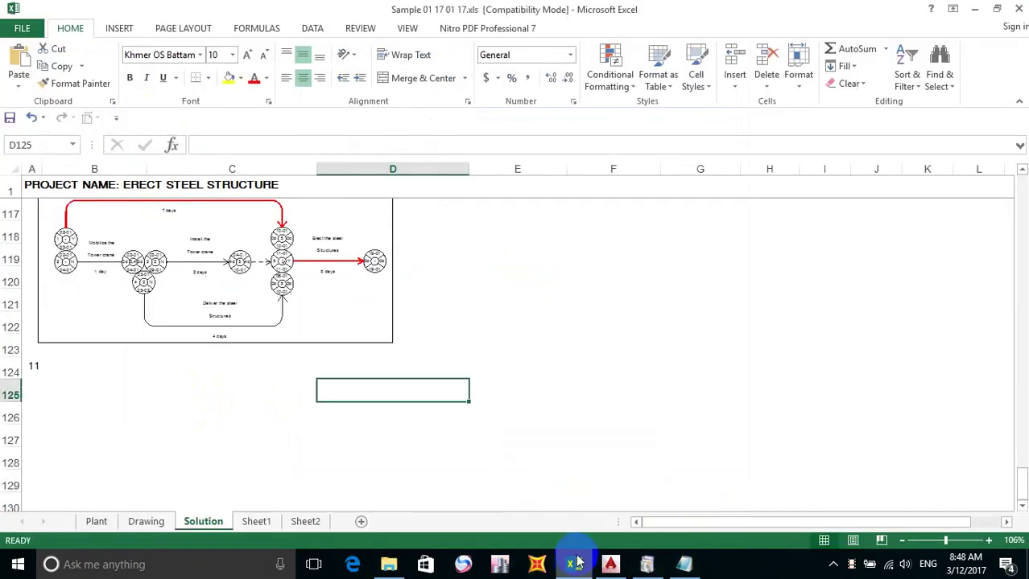
scroll(154, 323, "up", 3)
scroll(91, 348, "down", 3)
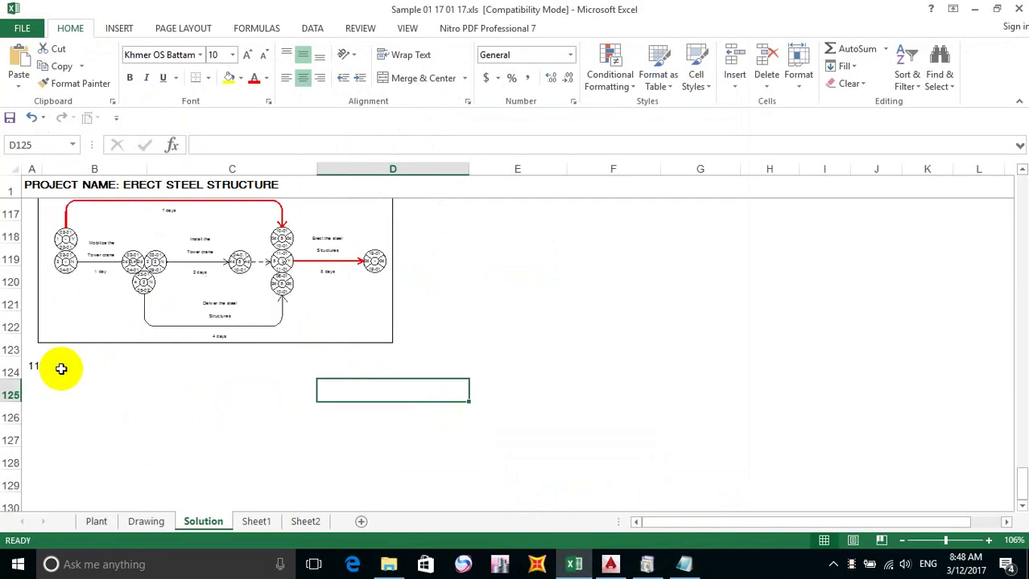
left_click(62, 369)
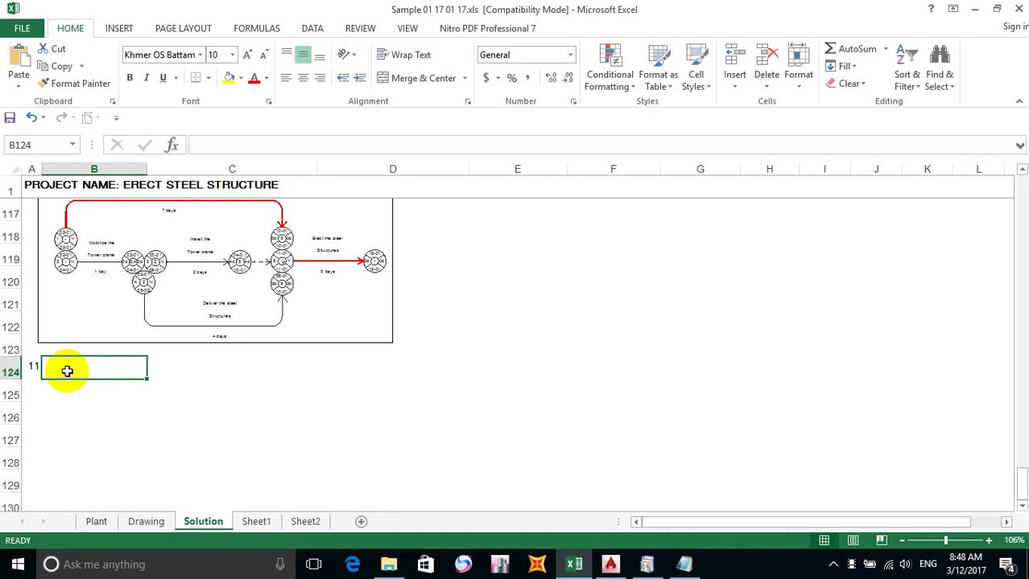
left_click(206, 373)
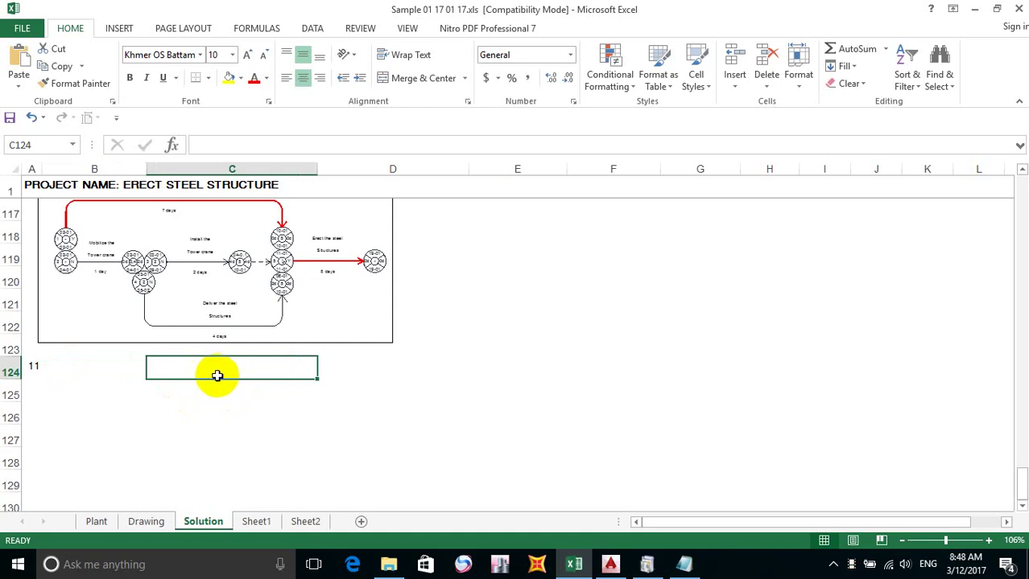
left_click(60, 362)
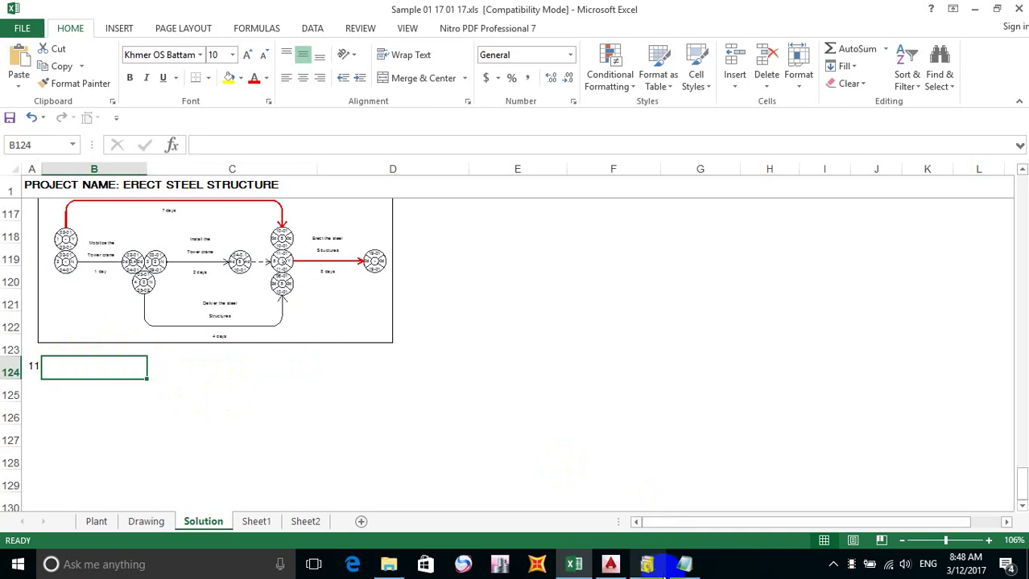
Check the Project Professional 2007 installation progress, look over the other open windows, and return to the Excel workbook.
left_click(648, 566)
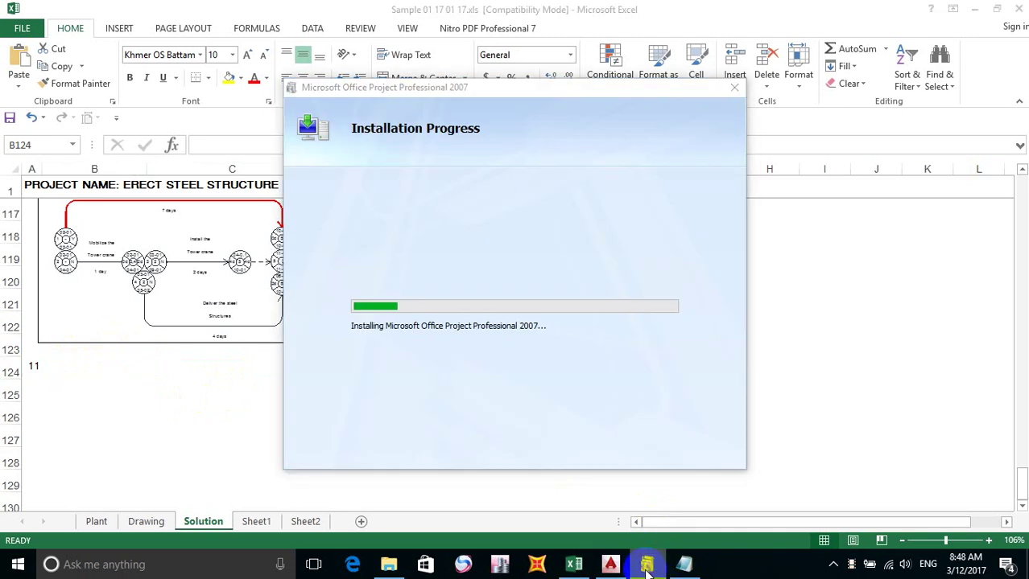
left_click(683, 564)
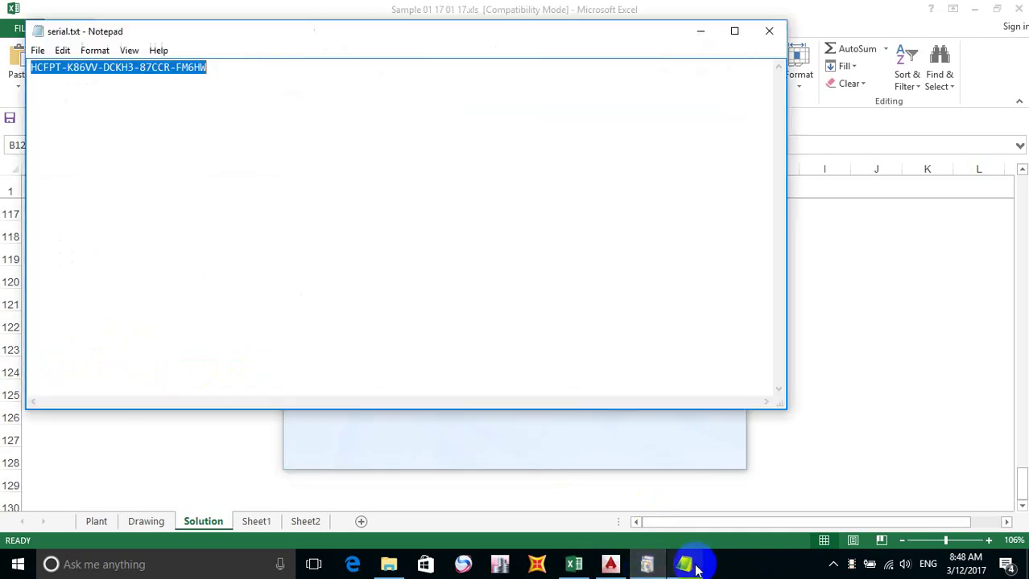
left_click(610, 564)
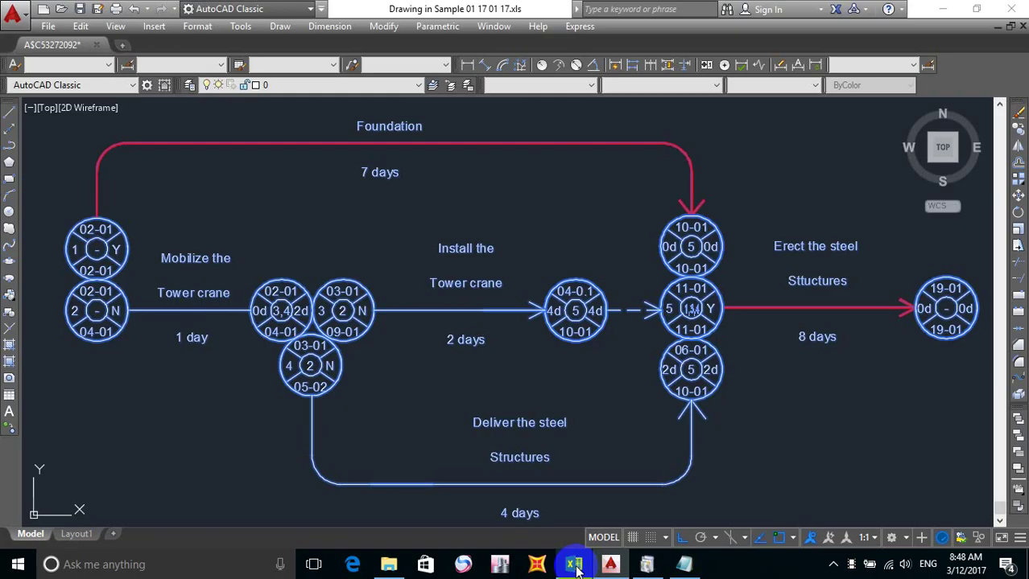
left_click(574, 564)
Enter the heading "ប្រើប្រាស់ Microsoft Office Project (MOP)" in cell B124 beside item number 11.
left_click(207, 363)
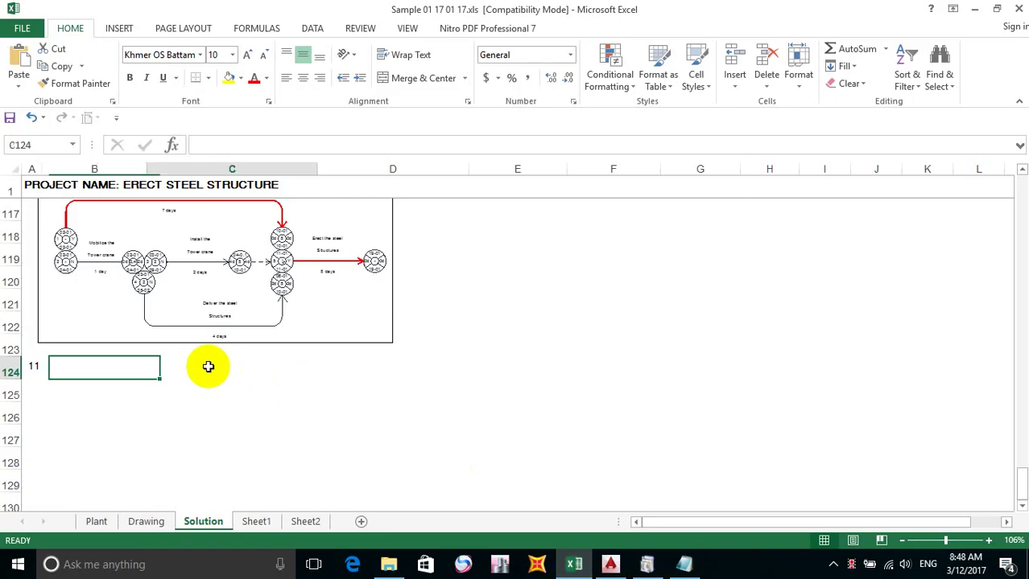
left_click(104, 366)
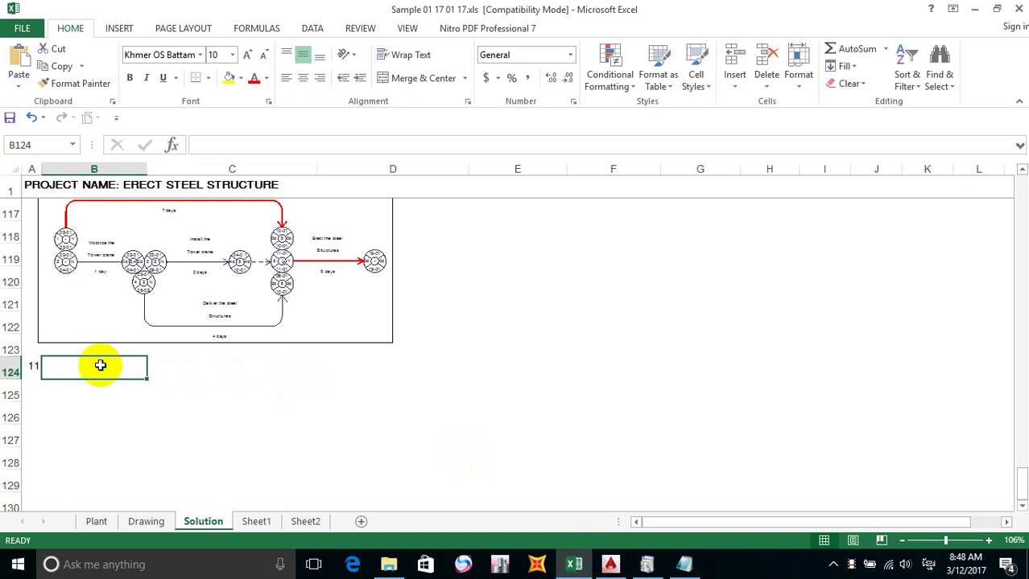
type("ប")
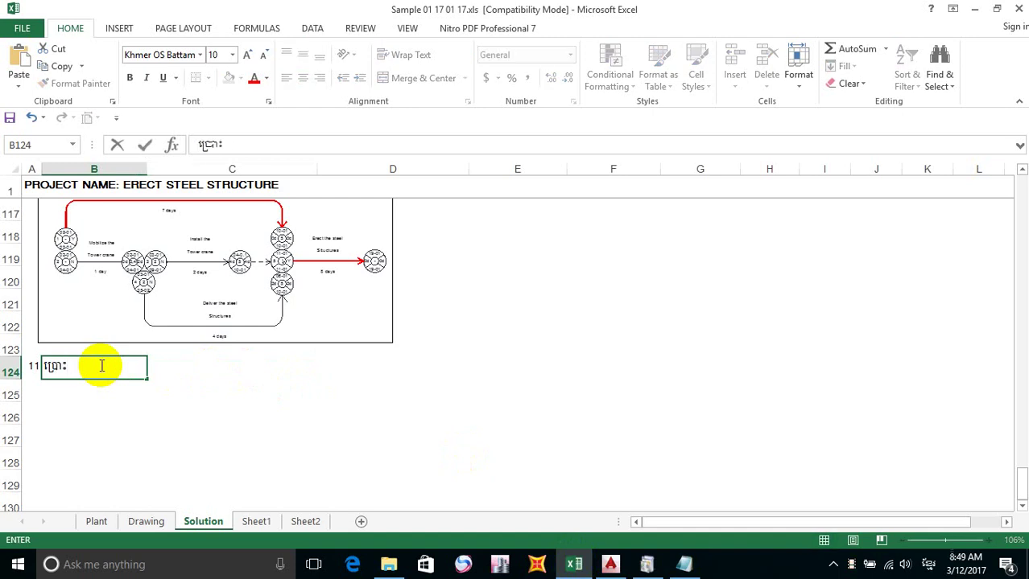
key("BackSpace")
key("BackSpace")
key("BackSpace")
key("BackSpace")
key("BackSpace")
key("BackSpace")
key("BackSpace")
key("BackSpace")
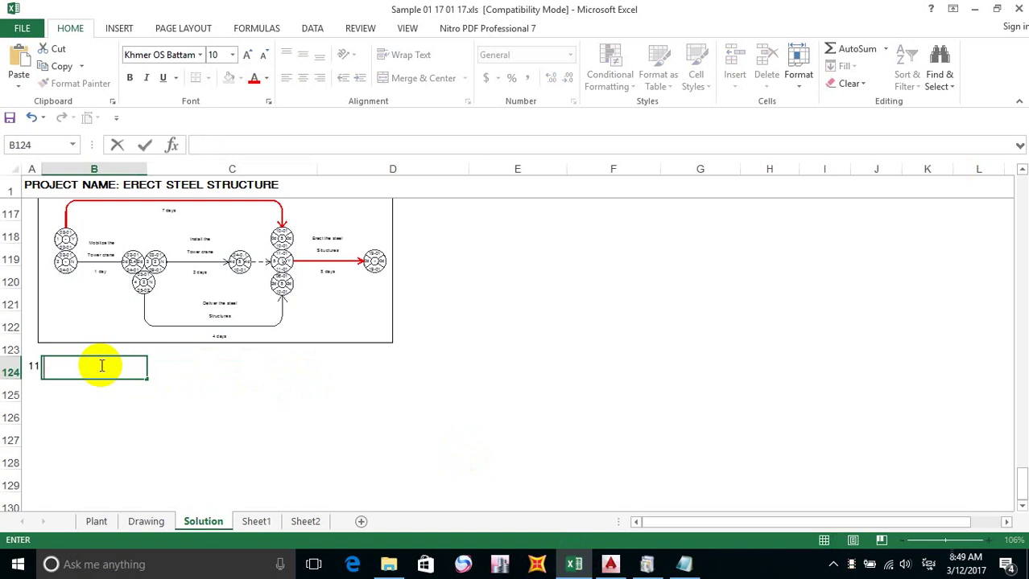
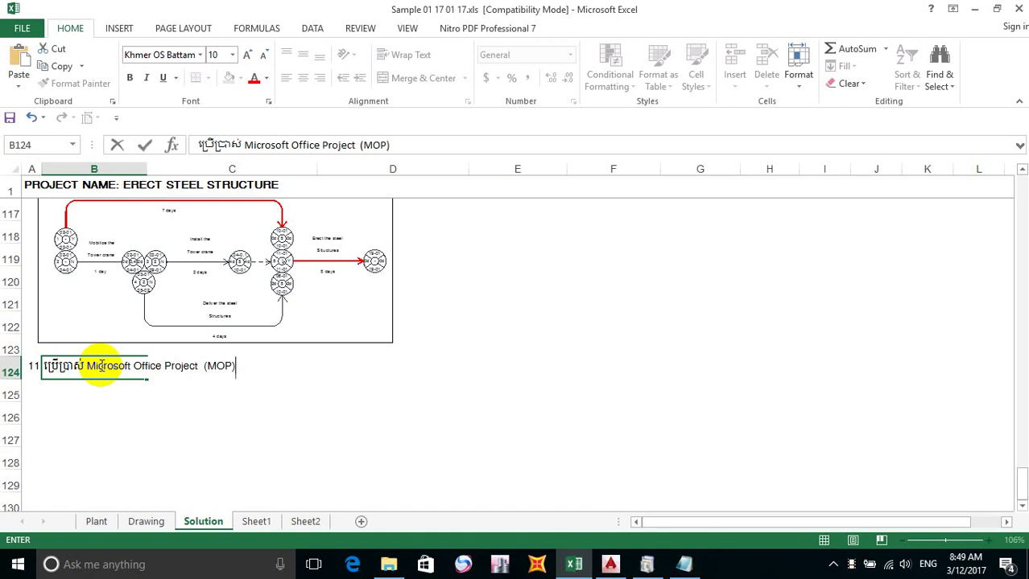
left_click(52, 394)
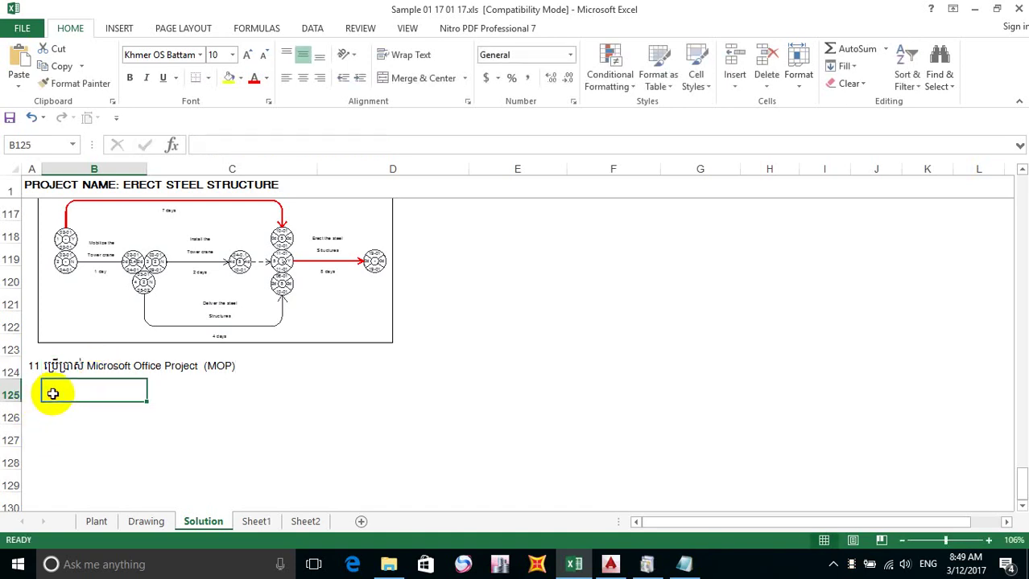
Enter the sub-item number "1." in cell B125 below the Microsoft Office Project heading.
type("1.")
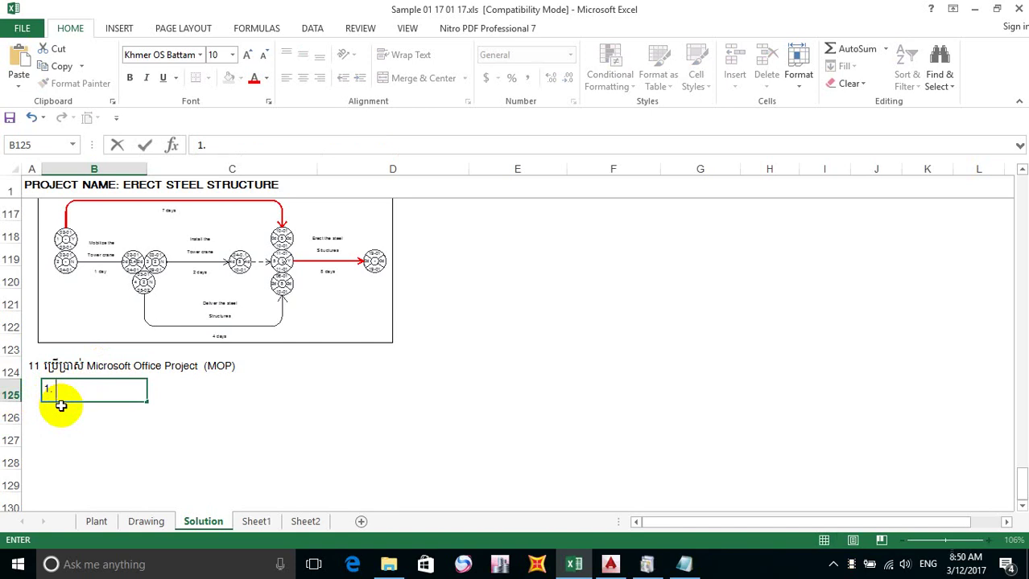
left_click(242, 416)
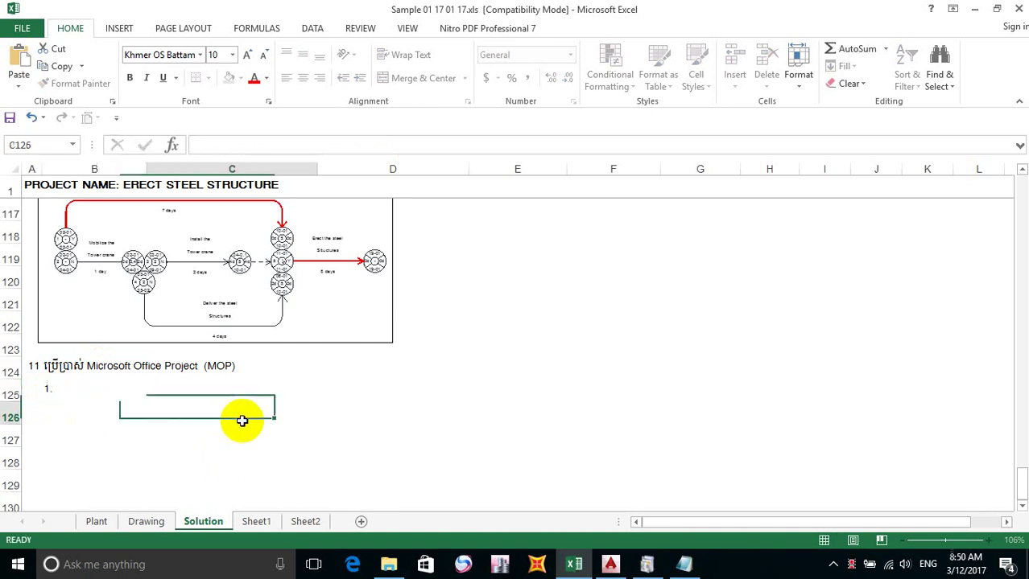
left_click(75, 396)
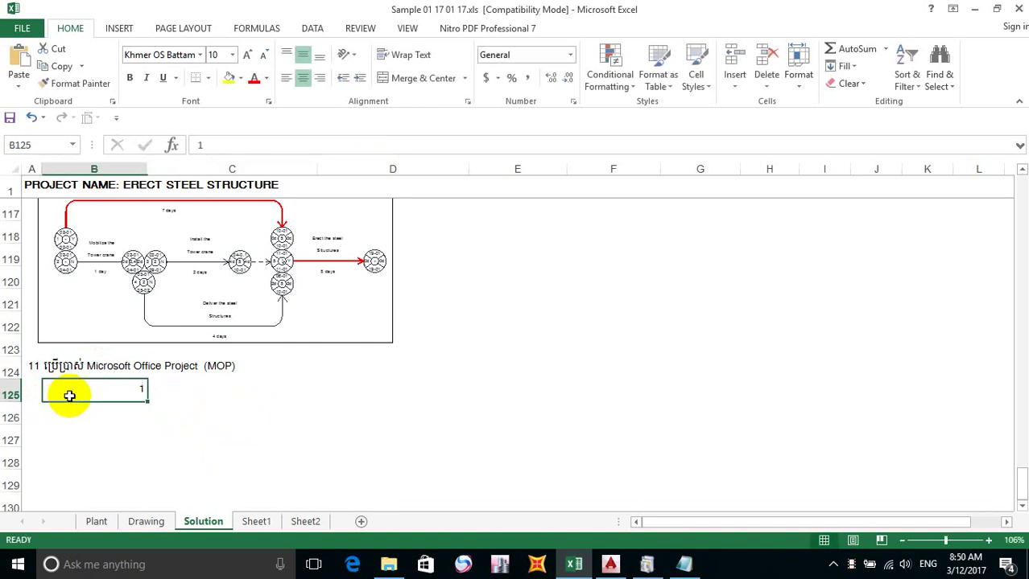
left_click(26, 368)
left_click(49, 384)
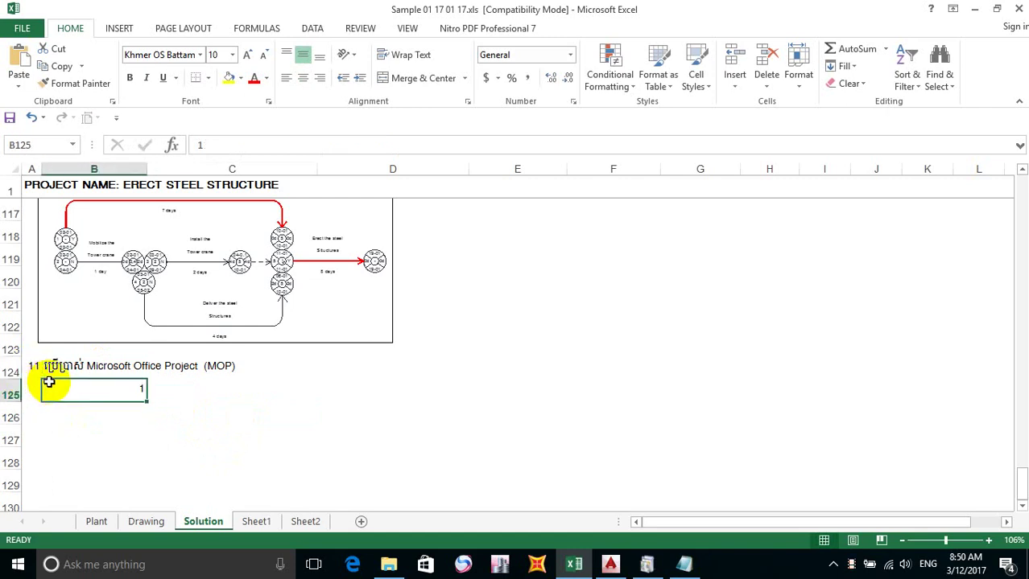
Narrow column B of the Solution sheet to roughly the width of an ID column.
scroll(142, 355, "up", 15)
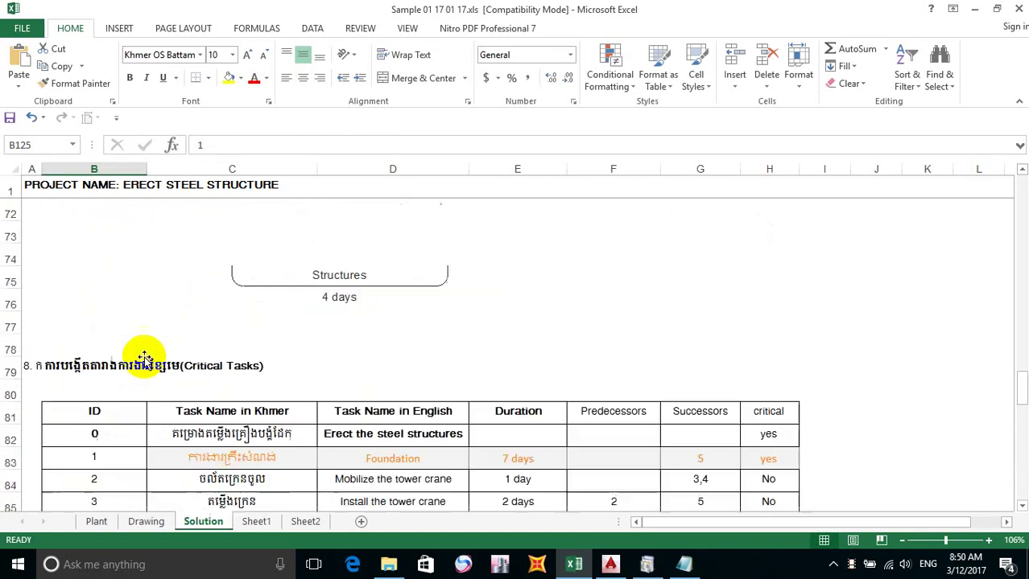
scroll(144, 356, "up", 9)
scroll(144, 355, "down", 2)
scroll(143, 355, "up", 4)
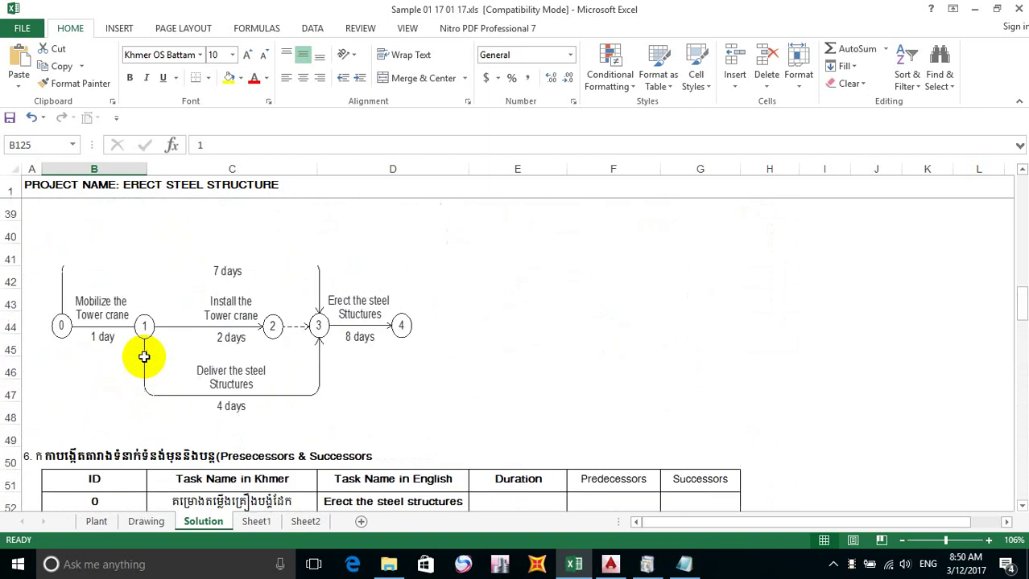
left_click_drag(147, 170, 81, 169)
Move the section 1 task table one column over so it occupies B3:E8, and narrow column B slightly further.
scroll(123, 239, "up", 11)
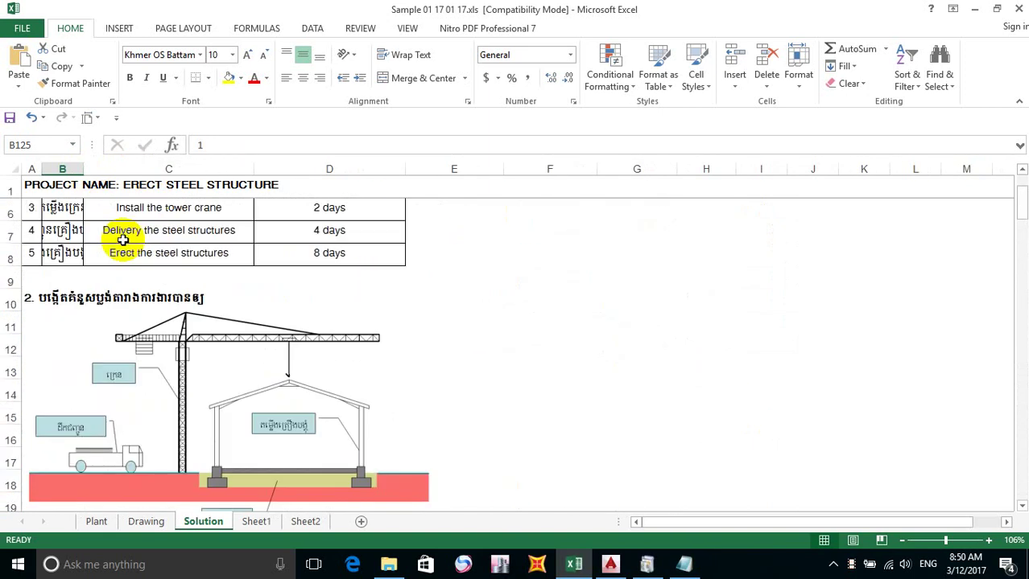
scroll(122, 239, "up", 2)
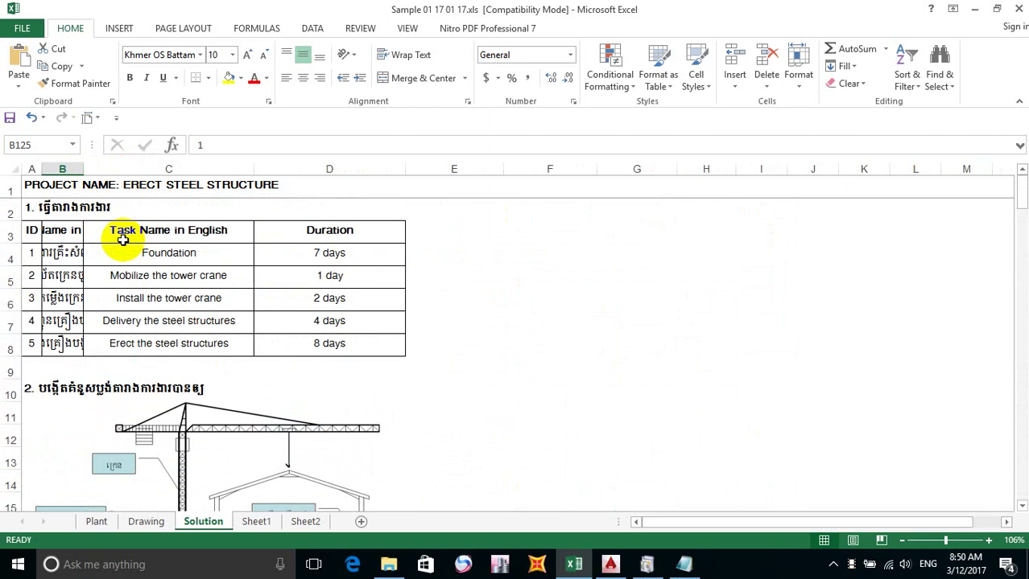
left_click_drag(29, 230, 416, 351)
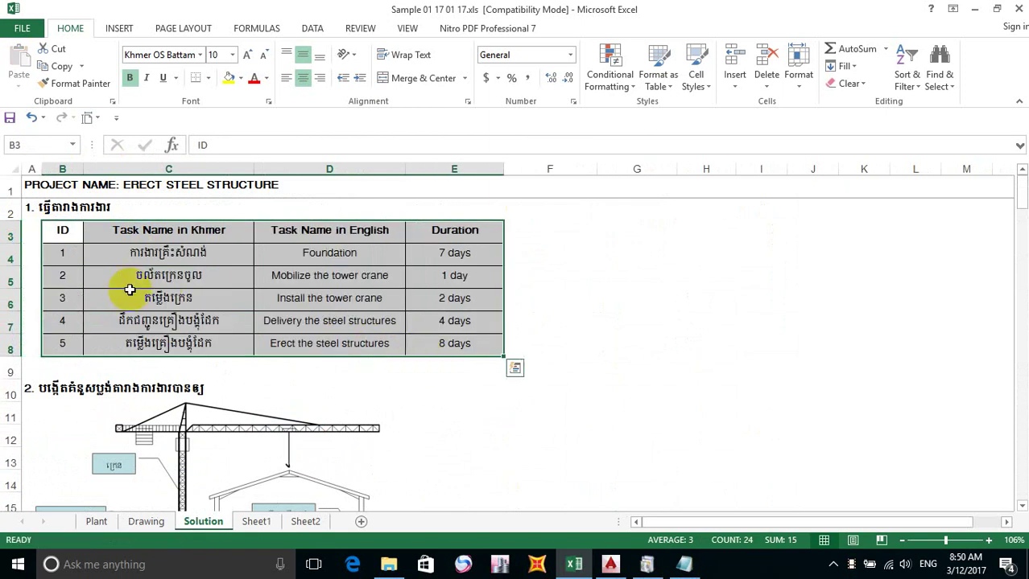
left_click(32, 237)
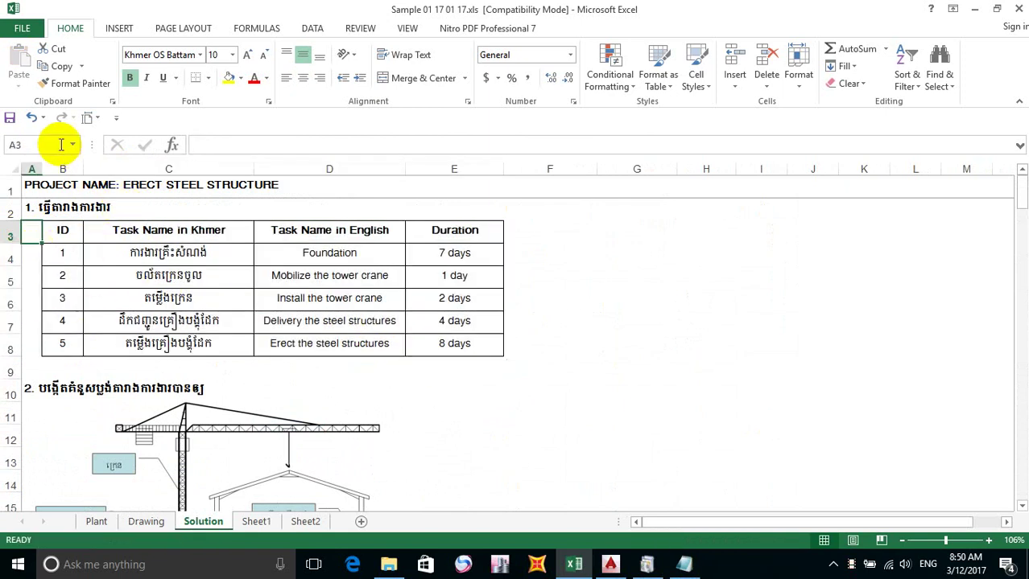
left_click_drag(82, 168, 71, 165)
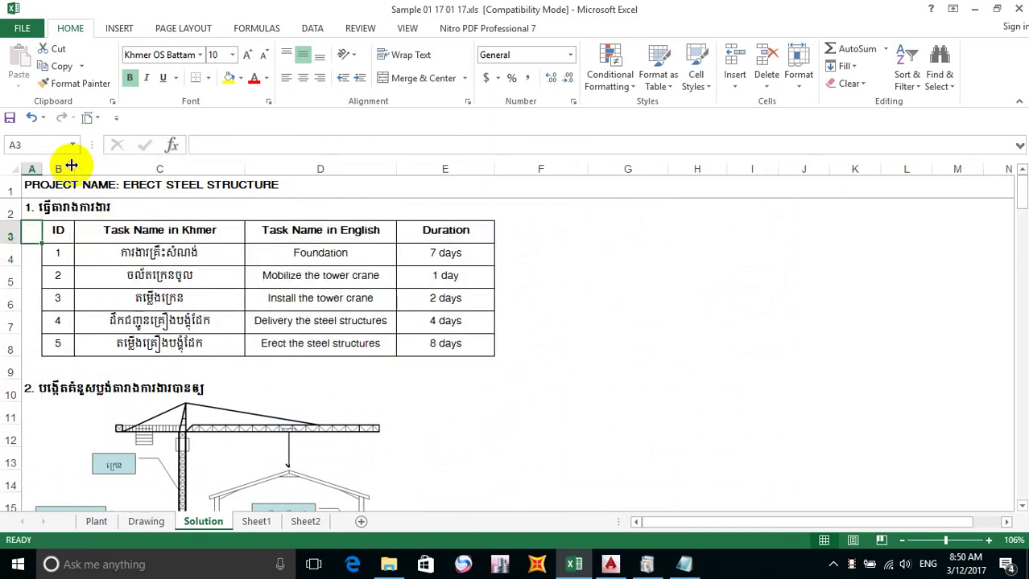
Move the section 4 I-J CPM heading from cell B27 to cell A27.
scroll(75, 244, "down", 8)
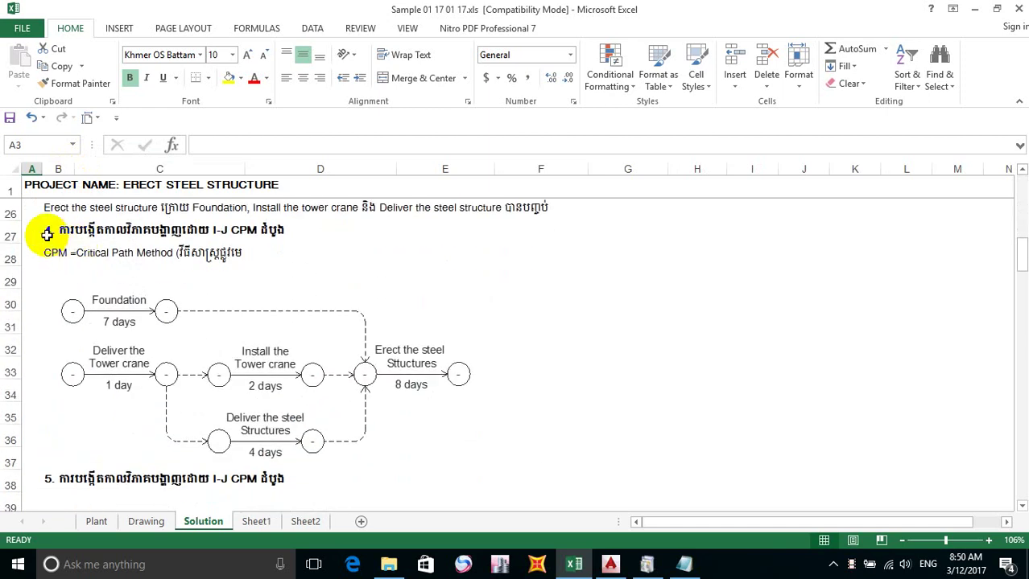
left_click(53, 232)
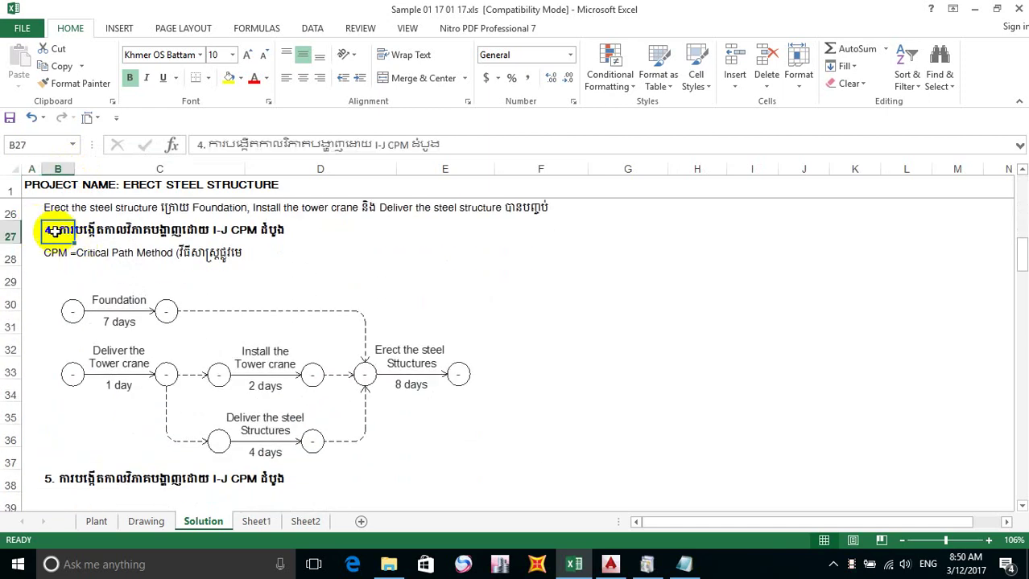
left_click_drag(44, 233, 31, 241)
left_click(88, 235)
Review the Solution sheet's layout from the section 1 task table through the section 7 Critical Path table.
scroll(65, 241, "down", 2)
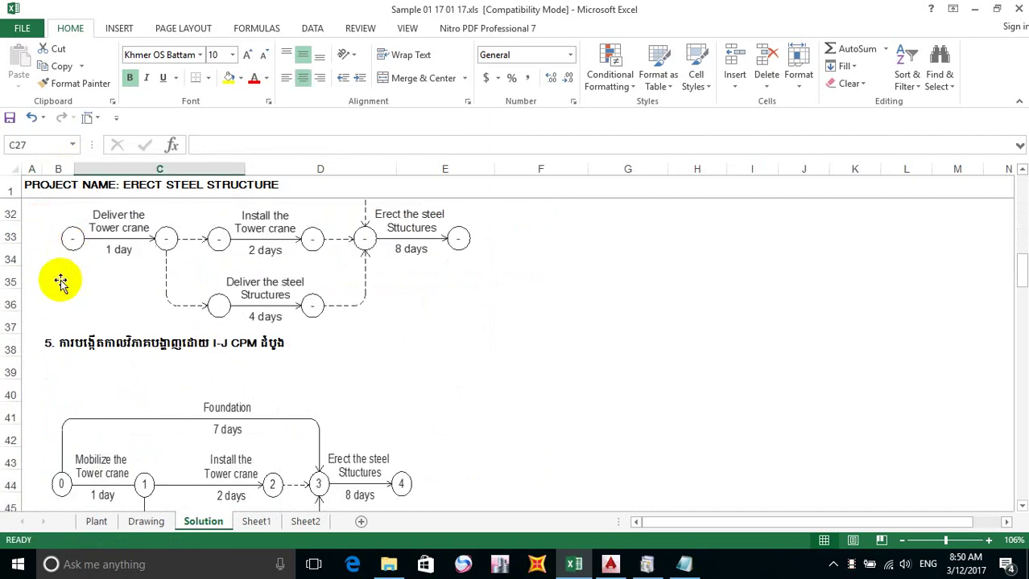
scroll(62, 282, "up", 8)
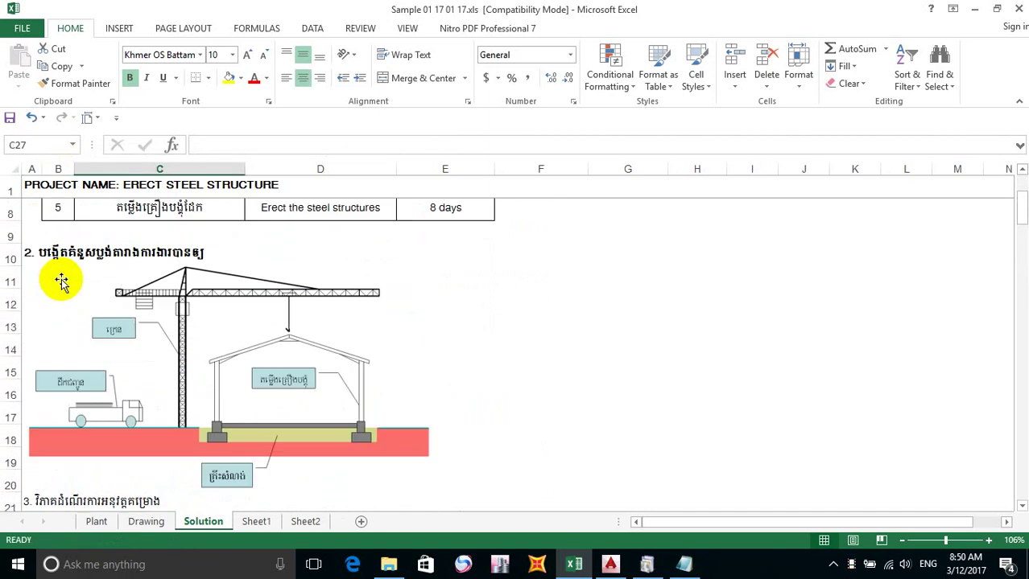
scroll(61, 281, "up", 2)
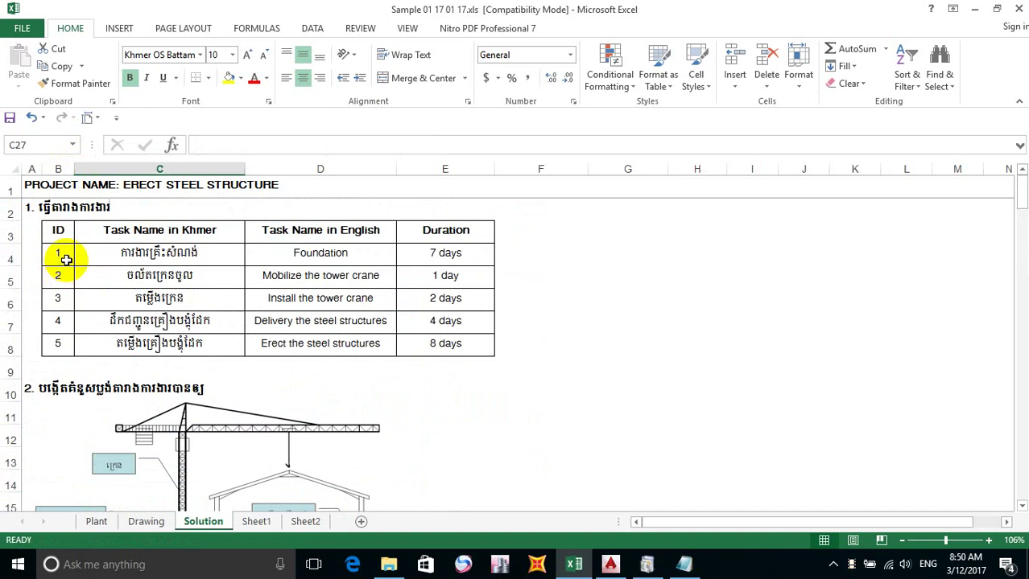
scroll(66, 258, "down", 2)
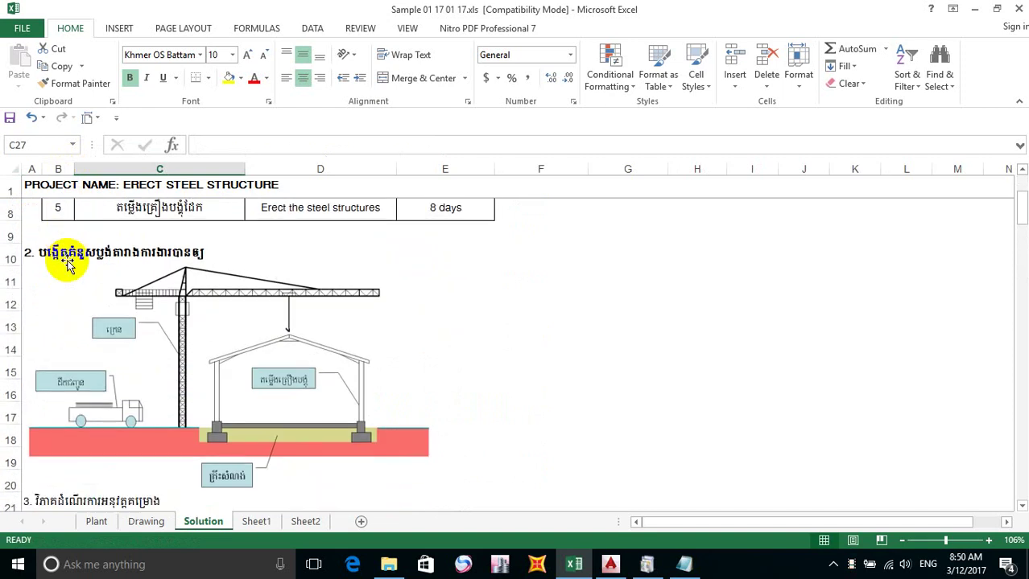
scroll(68, 266, "down", 2)
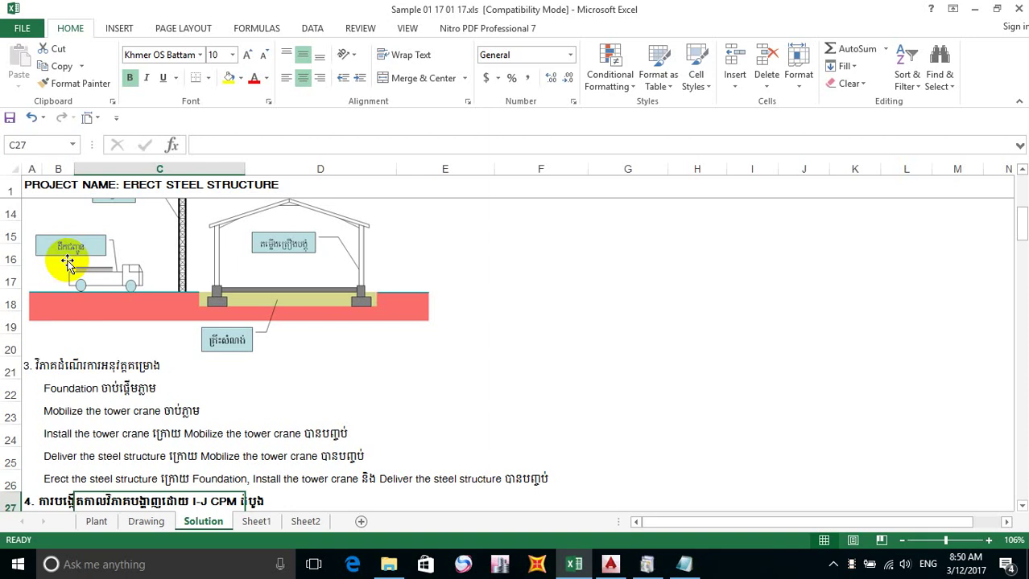
scroll(68, 264, "down", 5)
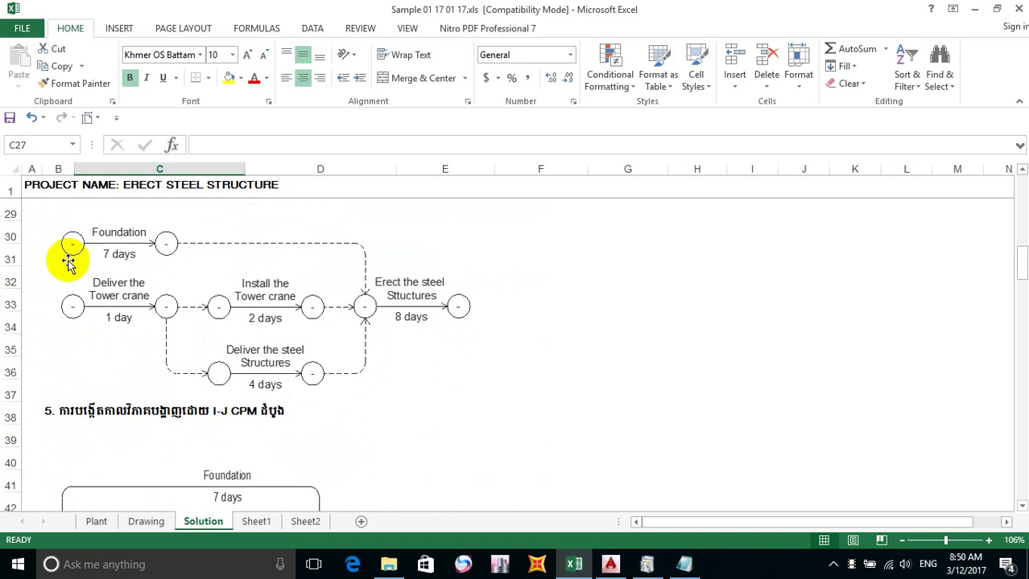
scroll(108, 258, "down", 5)
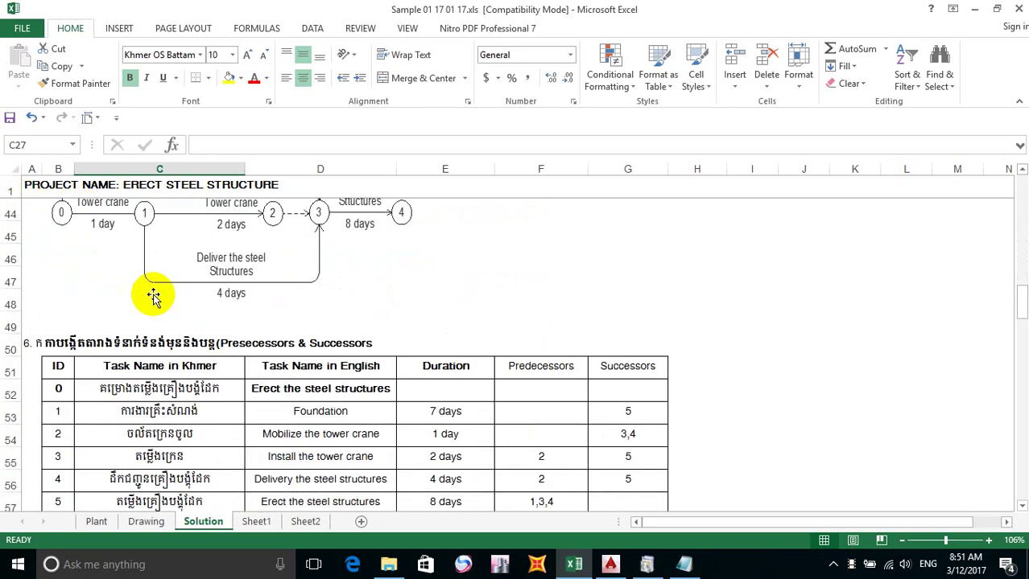
scroll(158, 297, "down", 4)
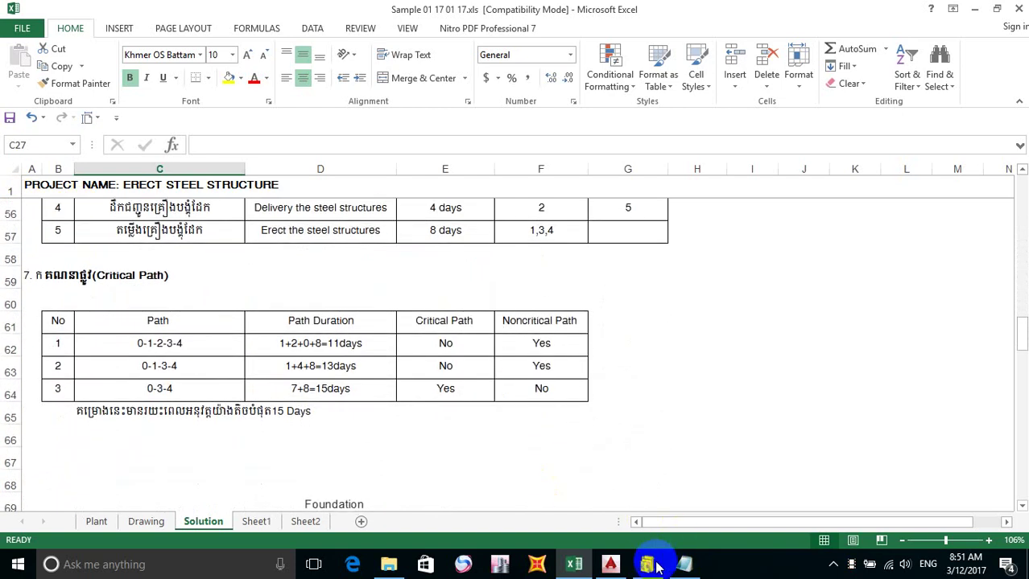
Close the completed Microsoft Office Project Professional 2007 installer and the serial.txt Notepad window.
left_click(649, 566)
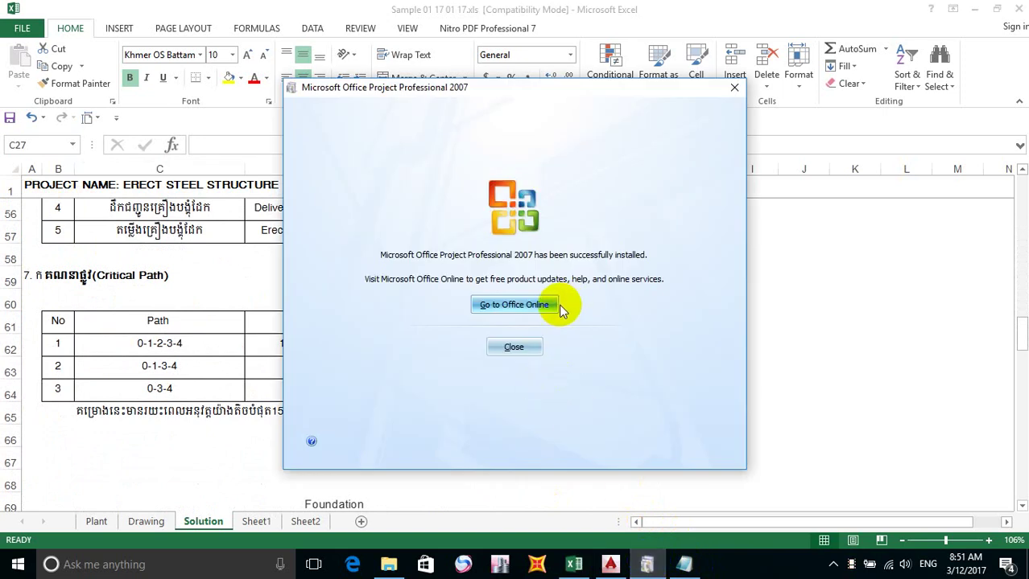
left_click(510, 347)
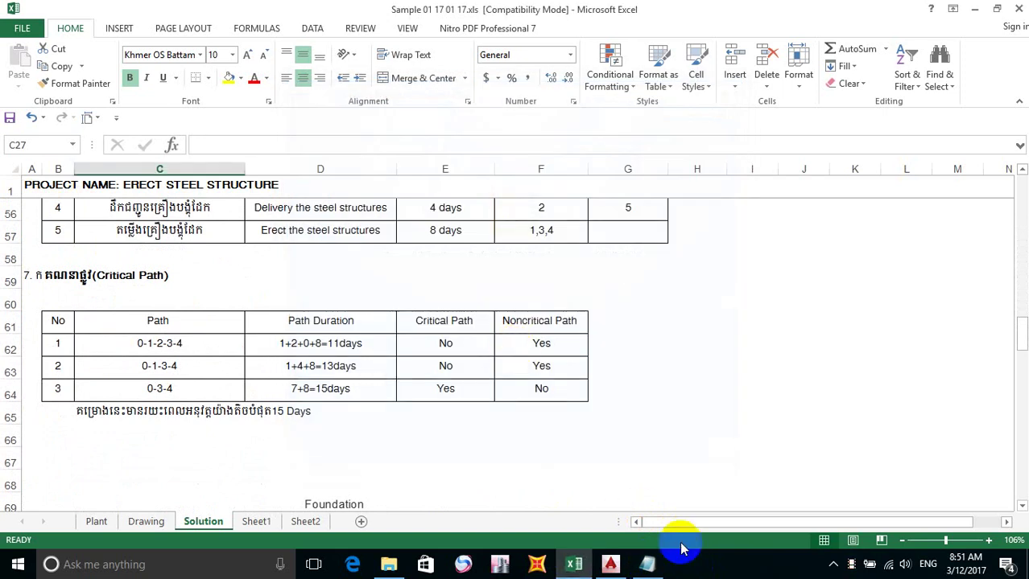
left_click(649, 564)
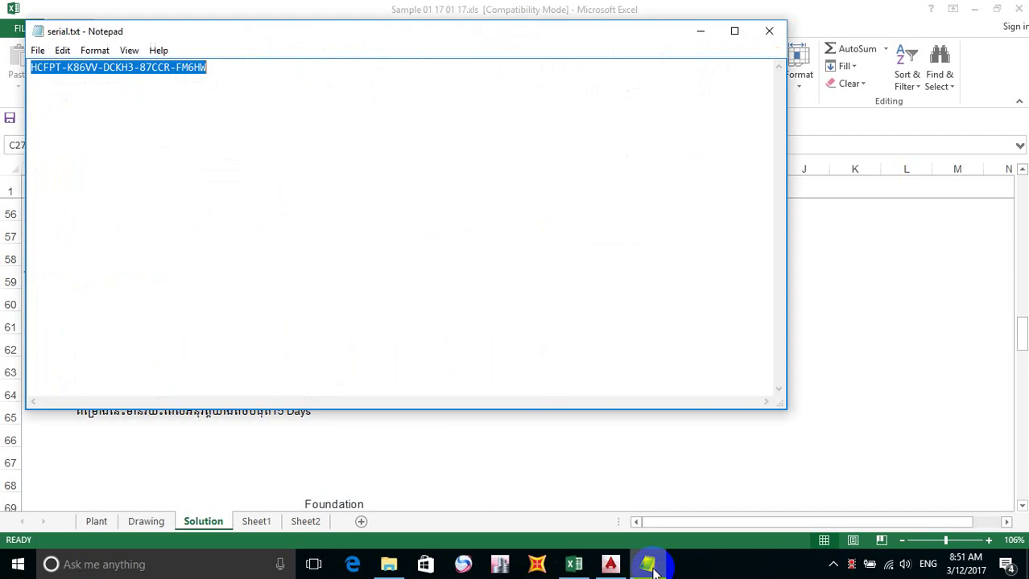
left_click(765, 31)
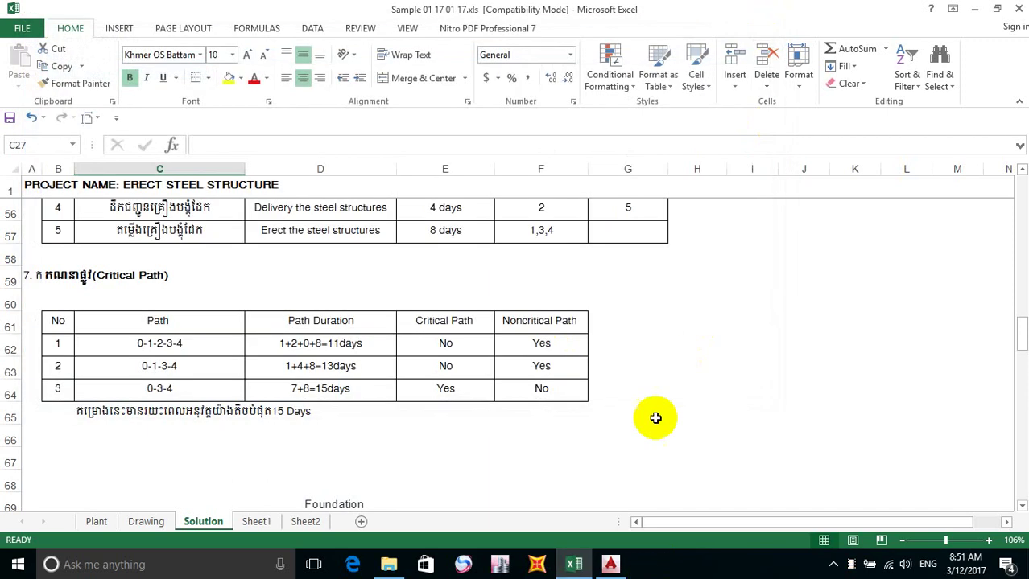
left_click(8, 569)
left_click(129, 565)
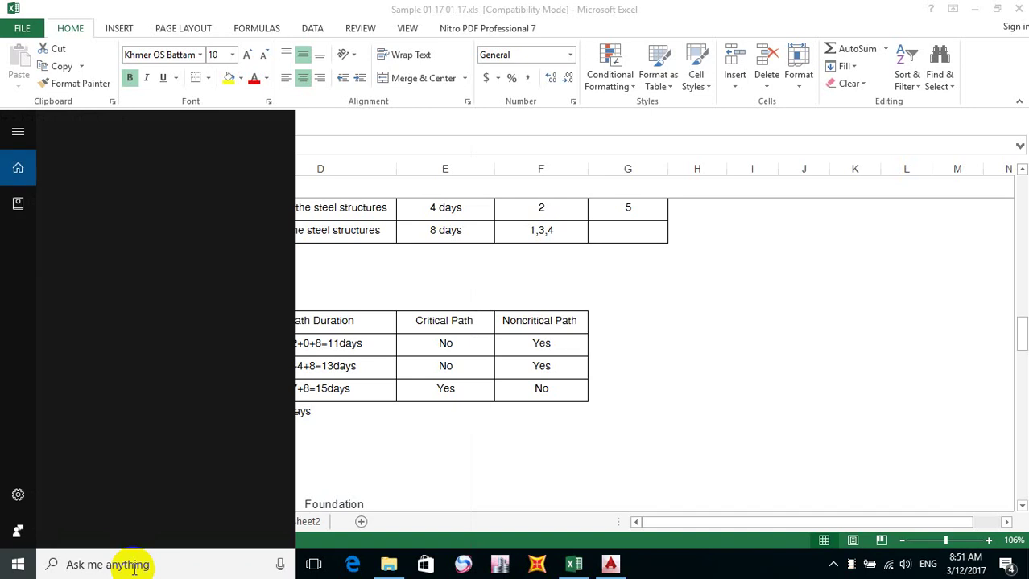
type("m")
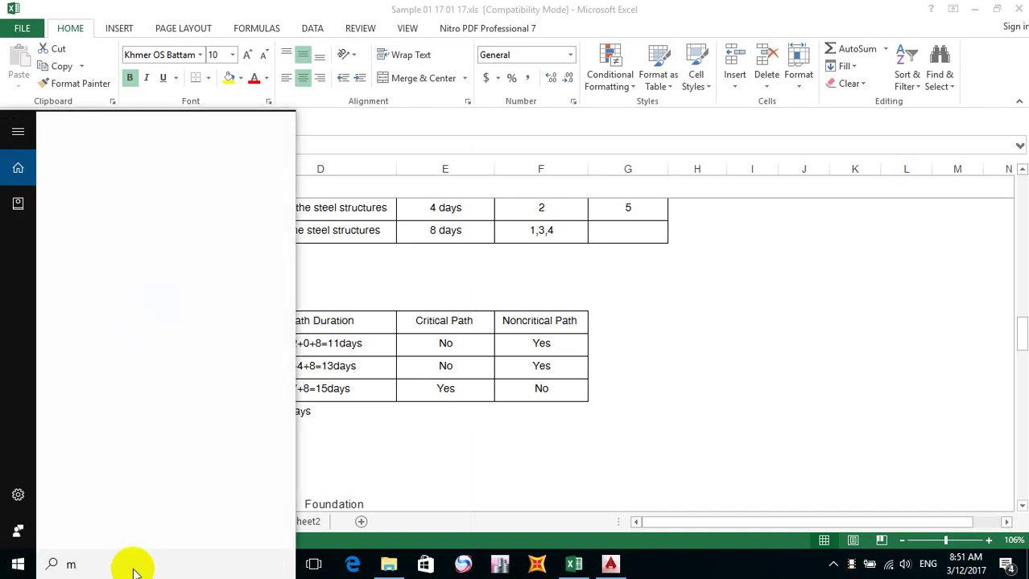
Look through the installed apps list, including the Microsoft Office 2013 group, for Microsoft Office Project 2007.
left_click(16, 566)
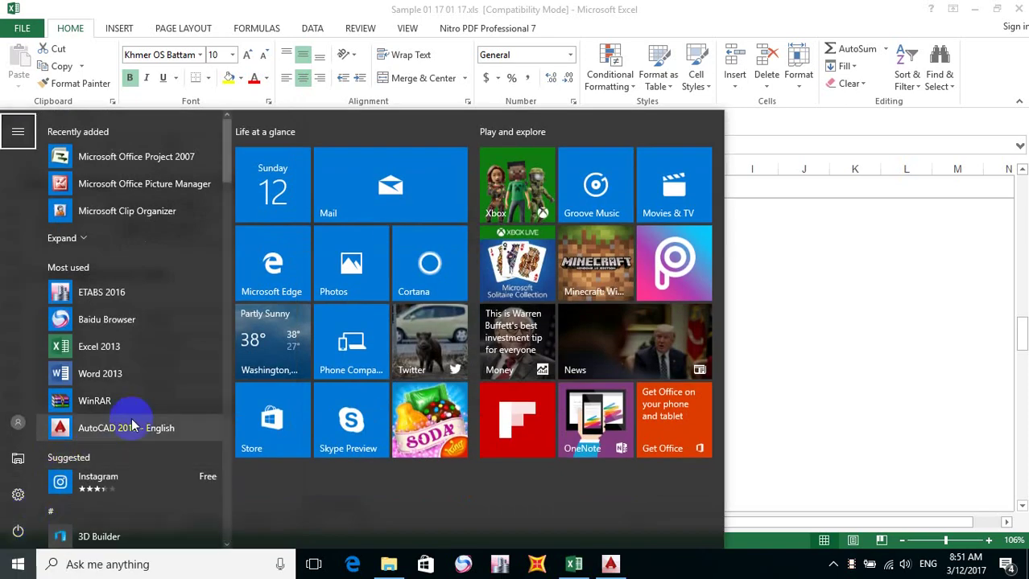
scroll(133, 354, "down", 3)
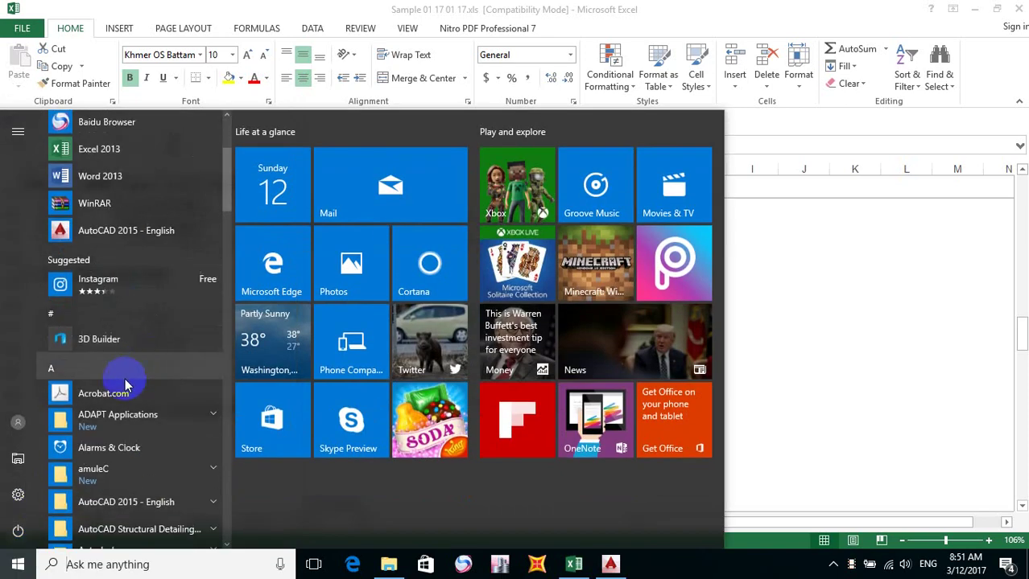
scroll(120, 371, "down", 3)
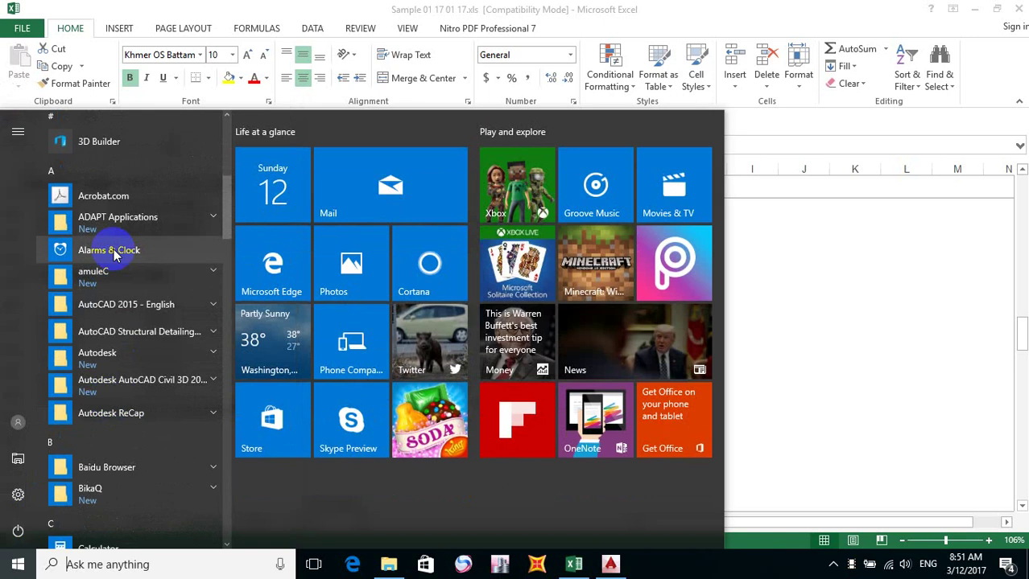
scroll(115, 428, "down", 10)
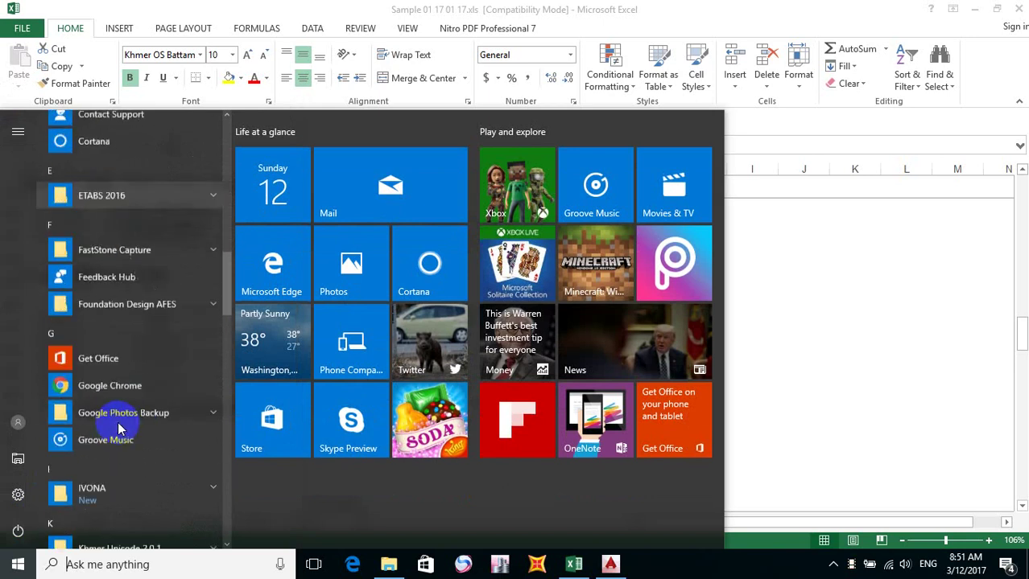
scroll(125, 402, "down", 3)
scroll(127, 414, "down", 1)
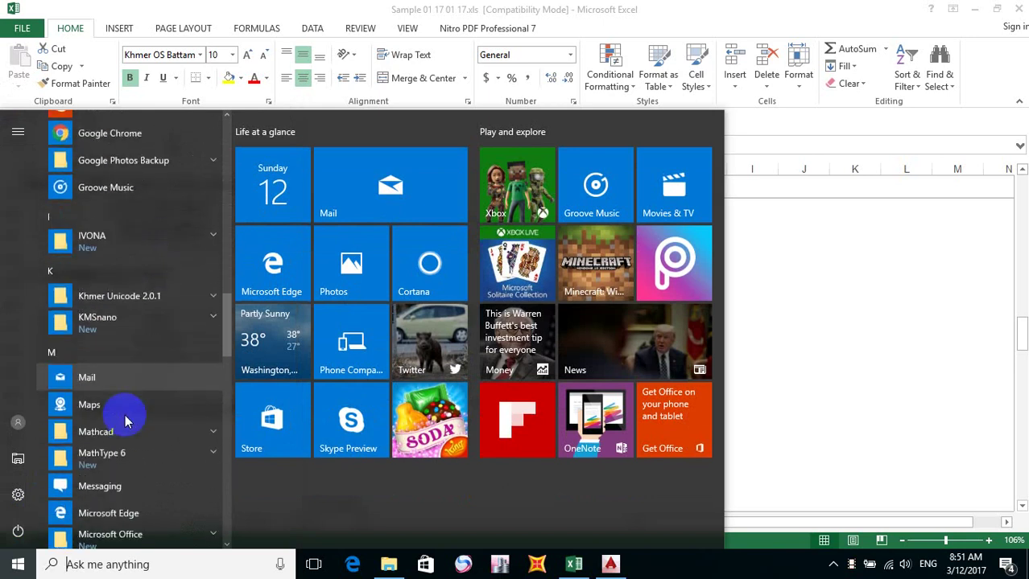
scroll(125, 418, "down", 4)
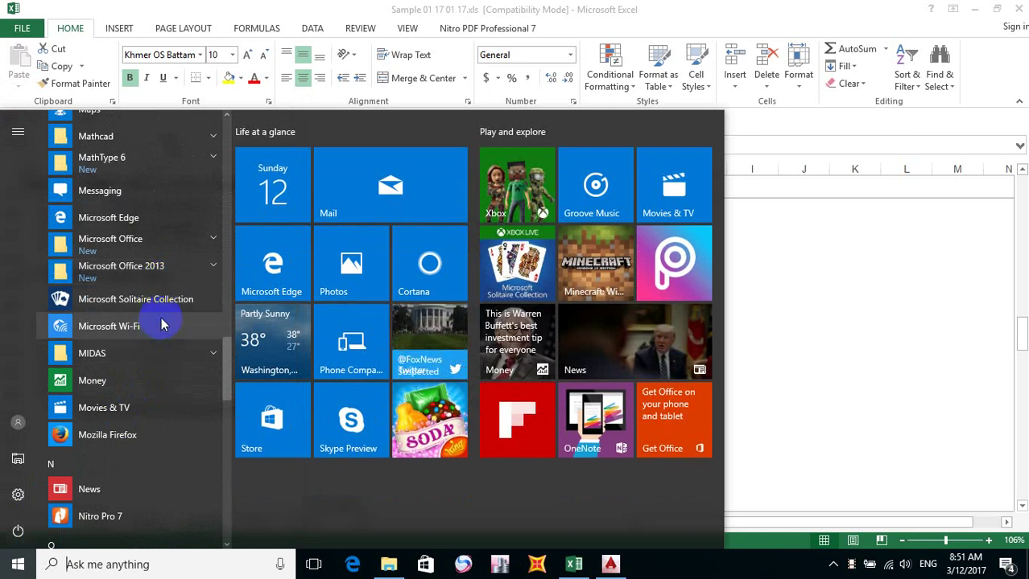
left_click(214, 270)
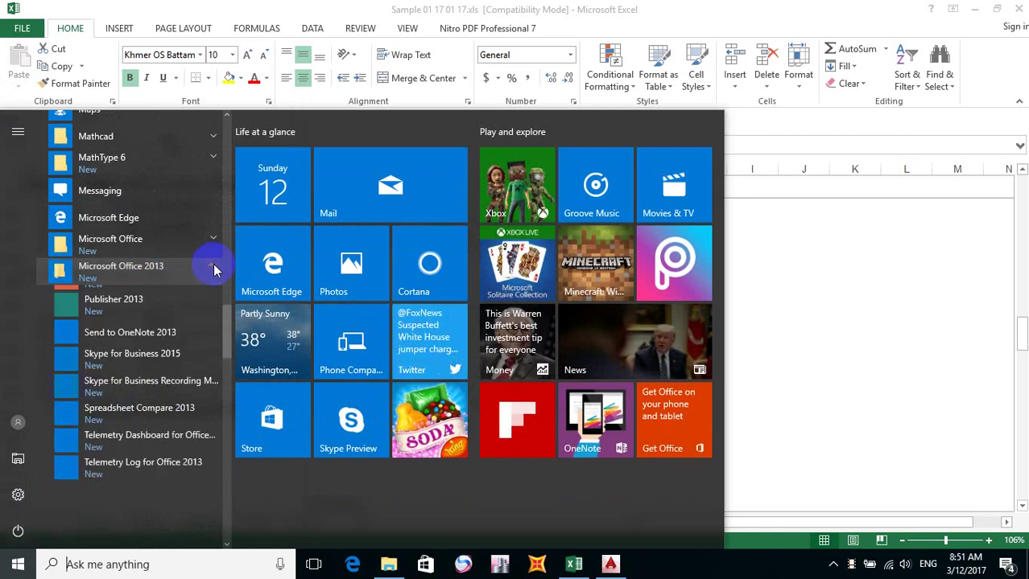
scroll(141, 368, "down", 4)
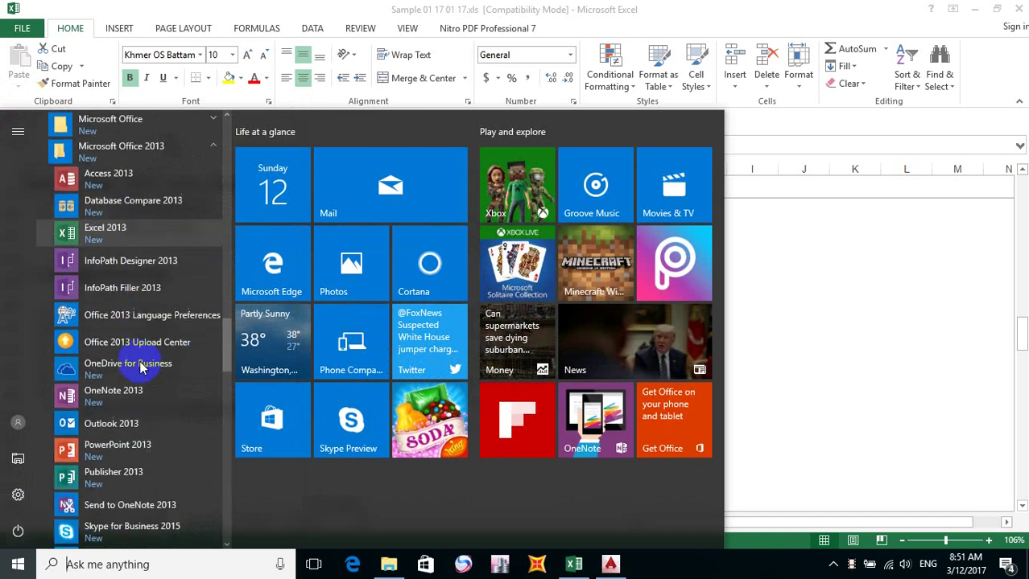
scroll(144, 368, "down", 8)
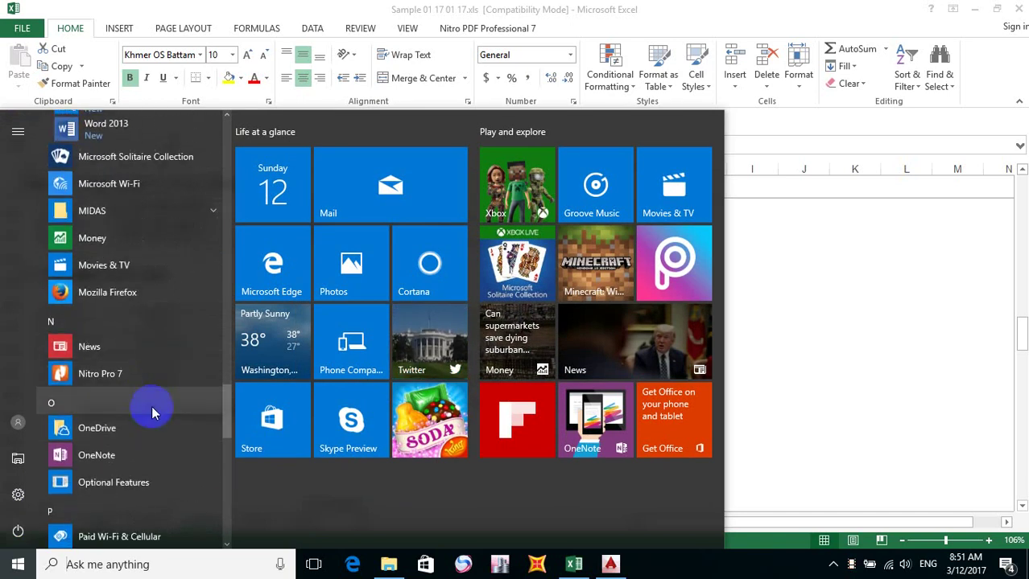
scroll(156, 408, "up", 9)
scroll(155, 408, "up", 1)
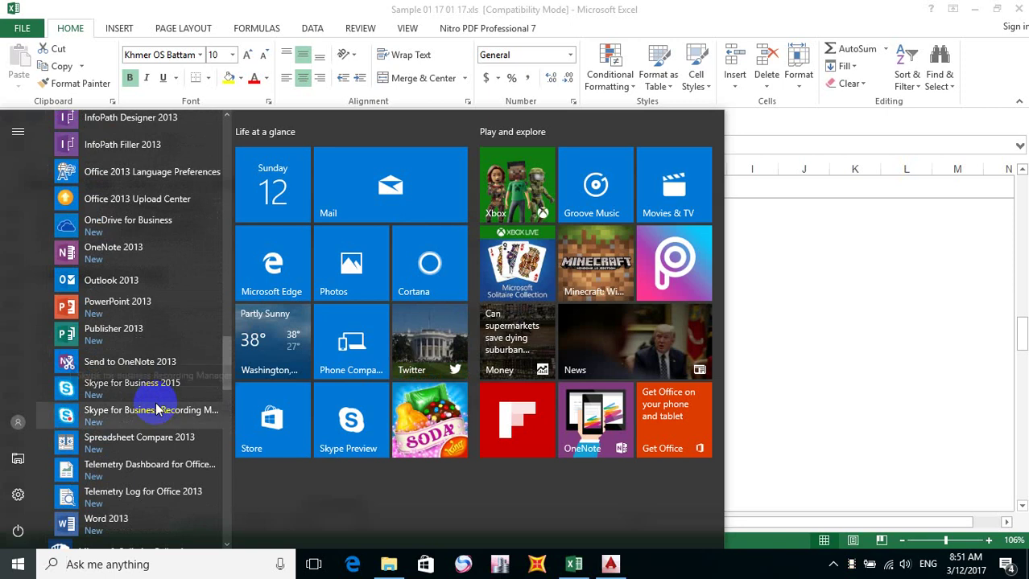
scroll(157, 409, "up", 2)
scroll(158, 407, "up", 1)
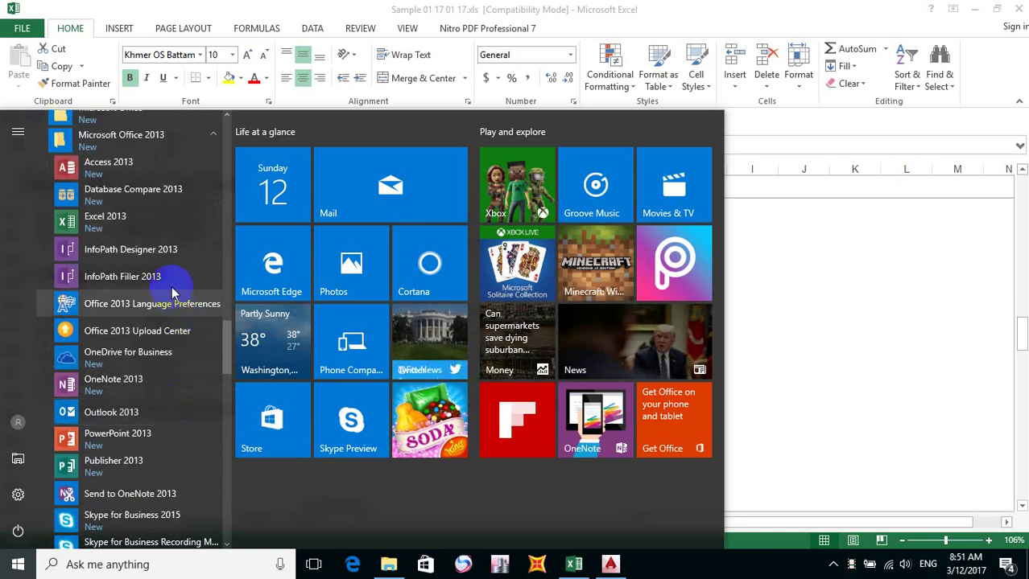
scroll(171, 292, "up", 8)
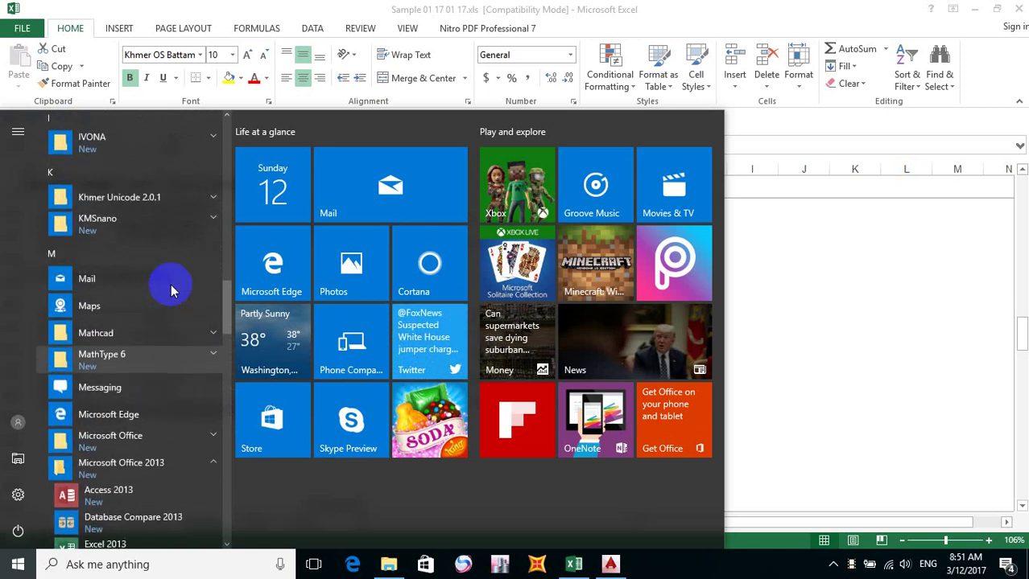
scroll(171, 291, "up", 1)
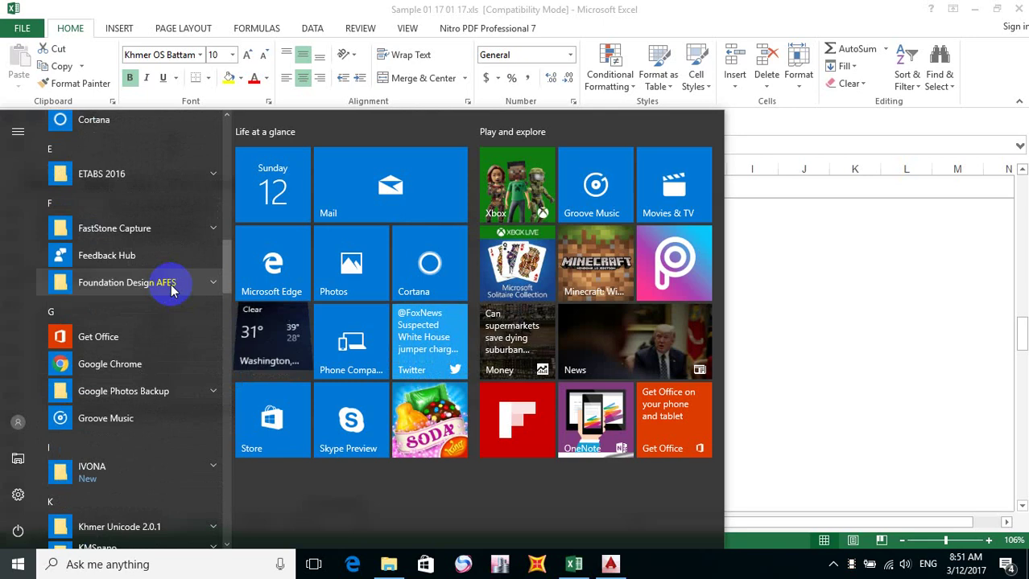
scroll(171, 292, "down", 5)
scroll(170, 291, "down", 3)
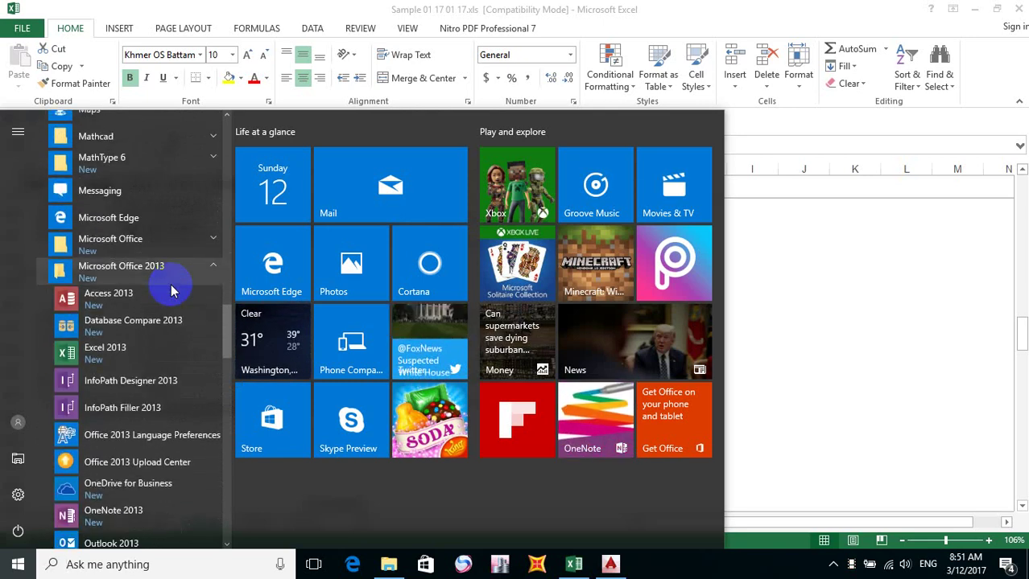
Expand the Microsoft Office group in the installed apps list and open the file location of Microsoft Office Project 2007.
left_click(212, 242)
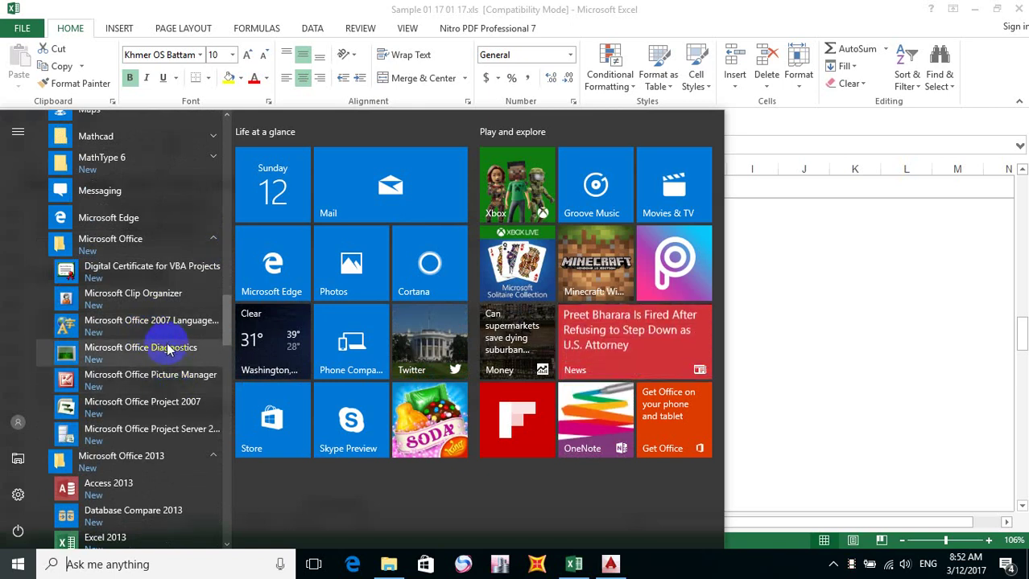
scroll(150, 395, "down", 2)
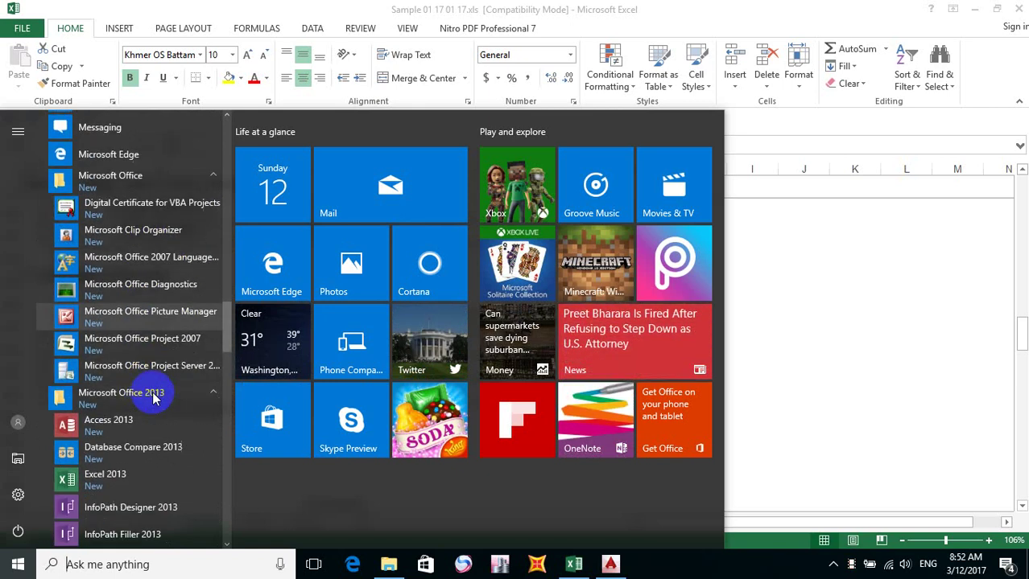
left_click(172, 342)
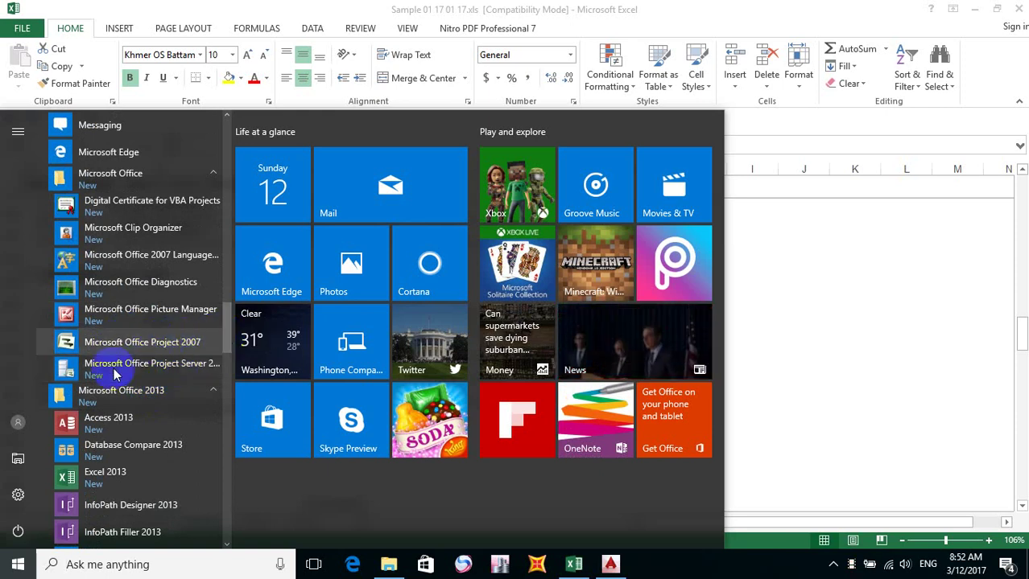
right_click(171, 342)
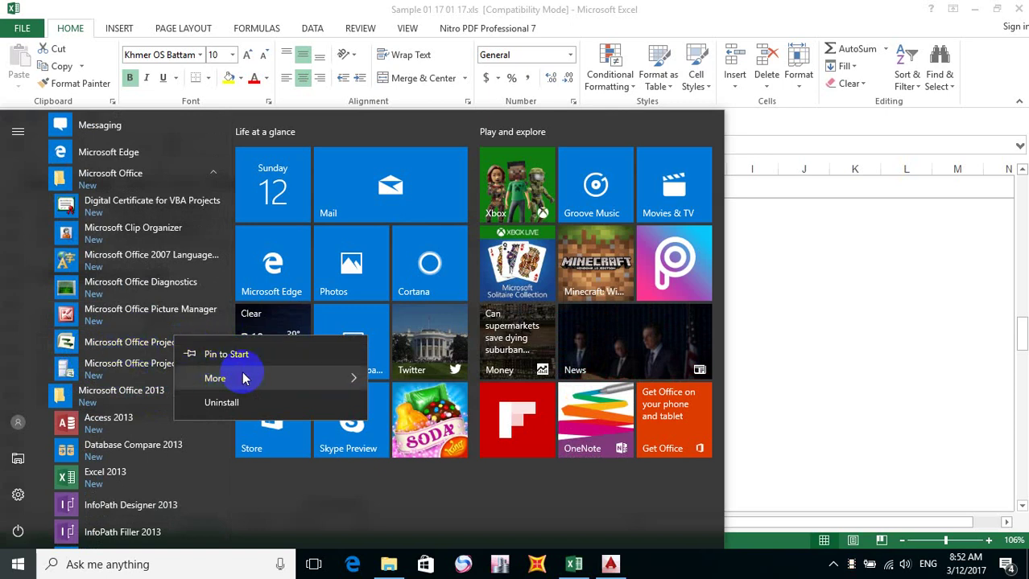
mouse_move(312, 387)
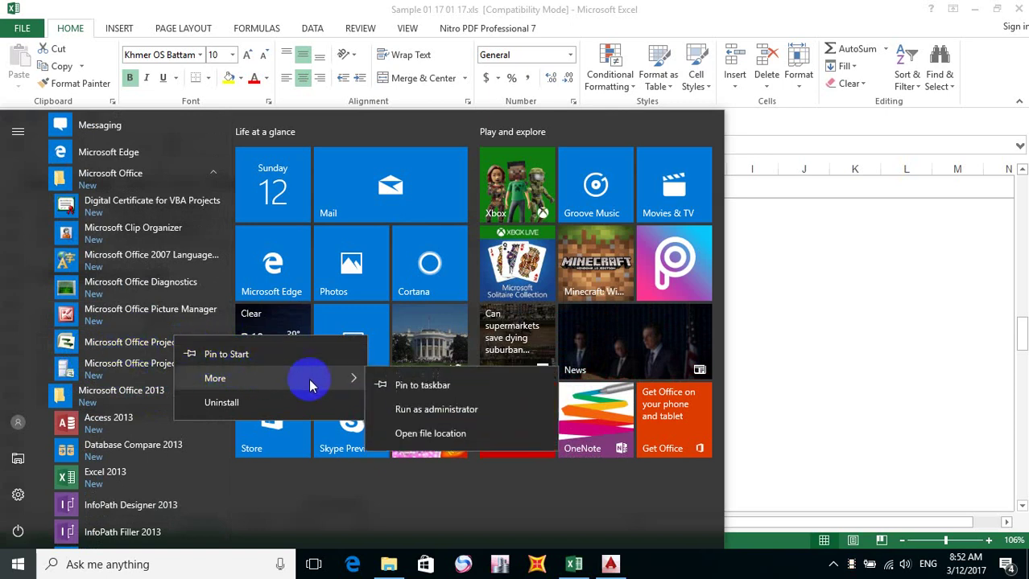
left_click(441, 432)
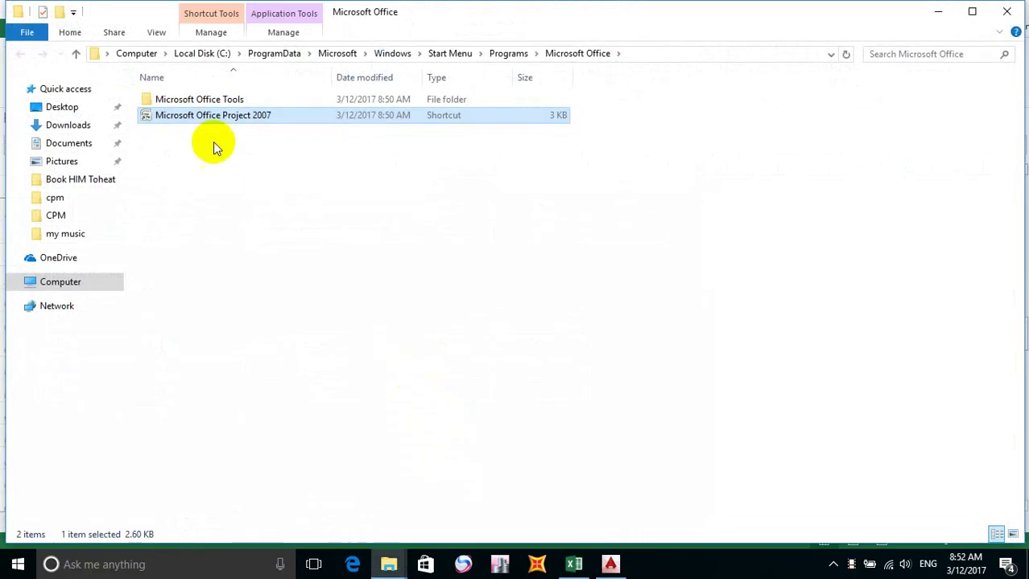
Create a desktop shortcut for Microsoft Office Project 2007 and dismiss the Microsoft Office folder window.
right_click(204, 123)
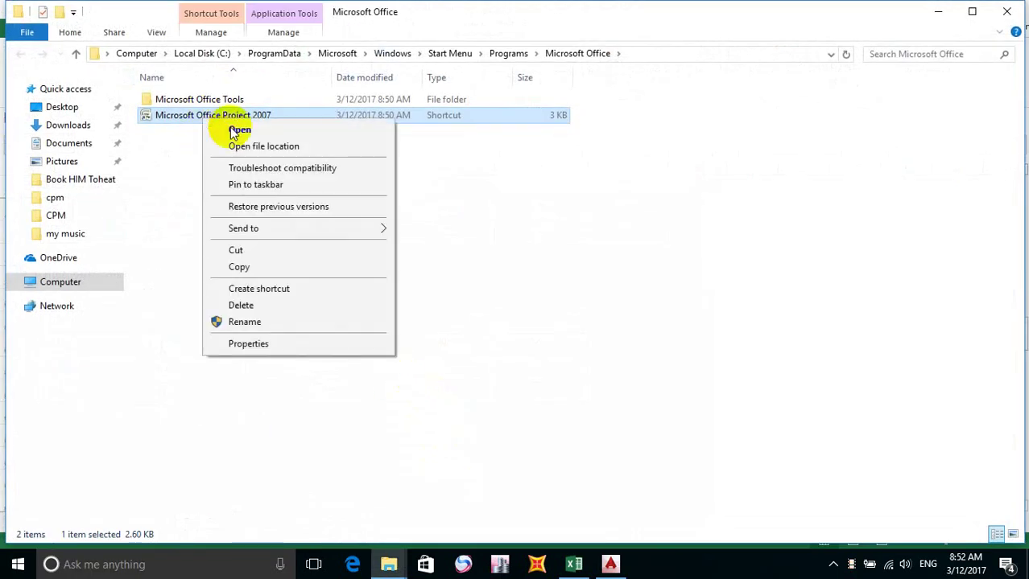
mouse_move(348, 229)
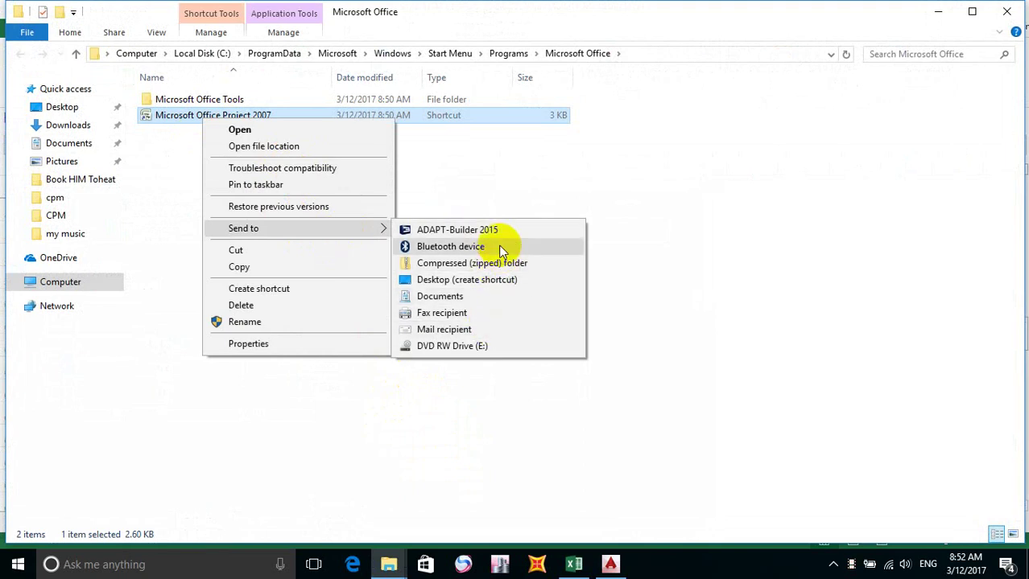
left_click(496, 280)
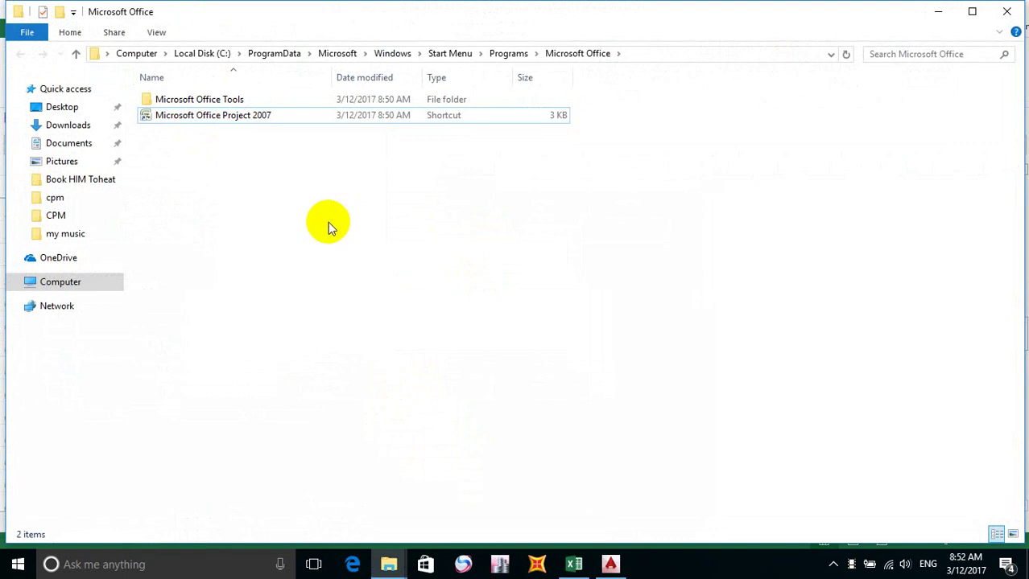
left_click(779, 106)
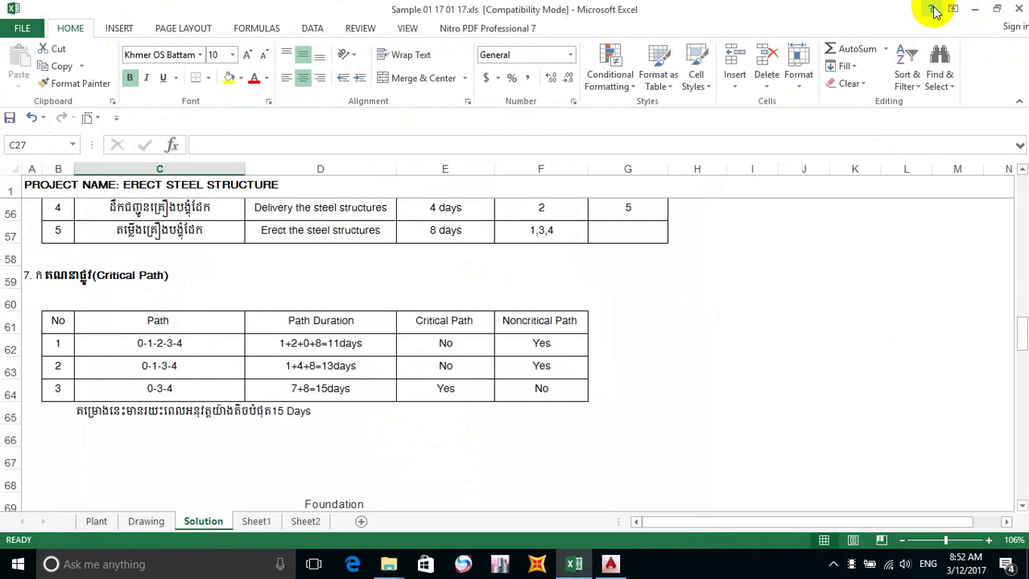
Save the steel structure workbook and minimize the Excel, AutoCAD and PROJECT_PRO_2007 folder windows to reveal the desktop.
left_click(10, 118)
left_click(976, 11)
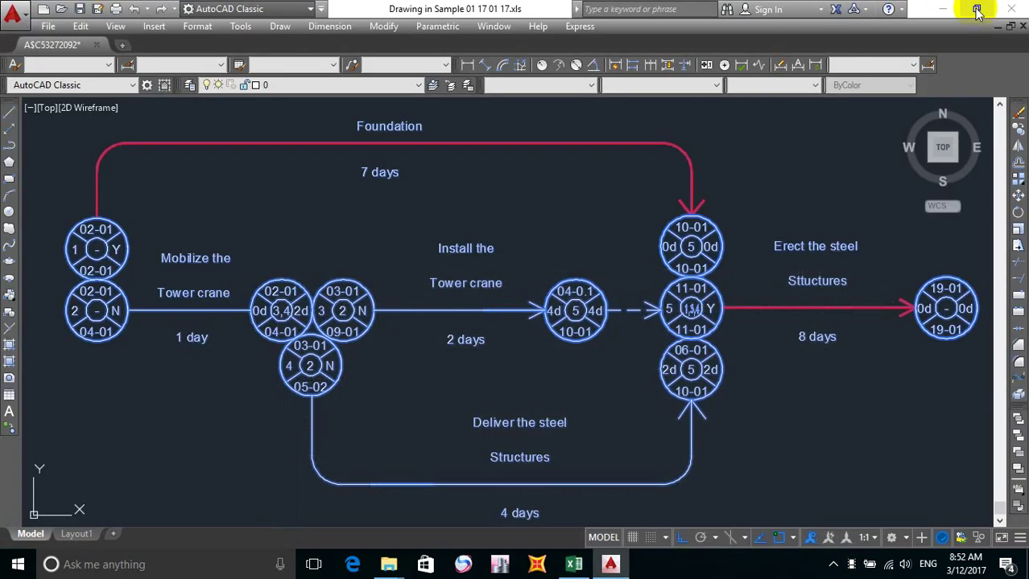
left_click(951, 12)
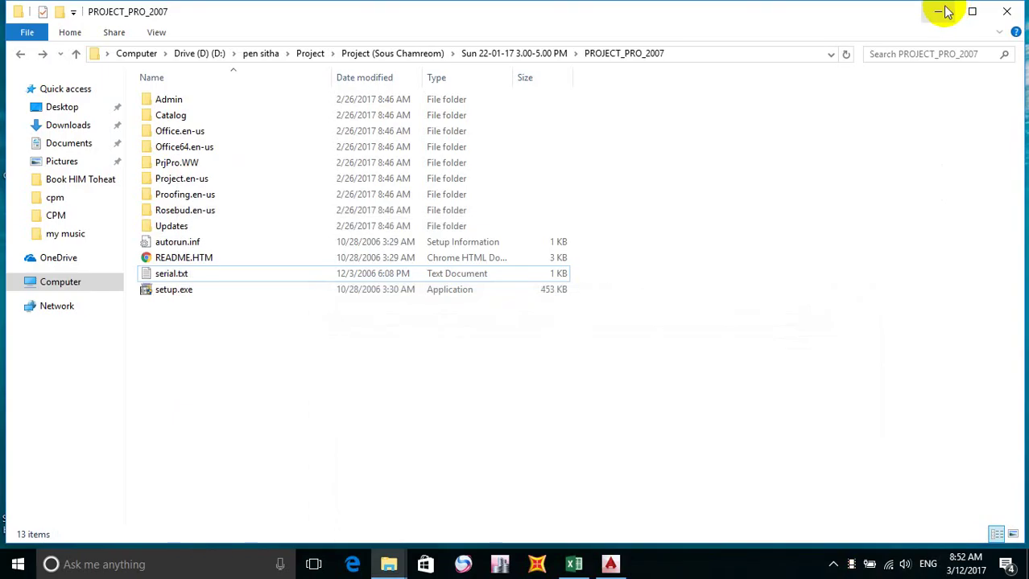
left_click(938, 10)
Launch Microsoft Office Project 2007 from its desktop shortcut and accept the default Privacy Options.
double_click(141, 93)
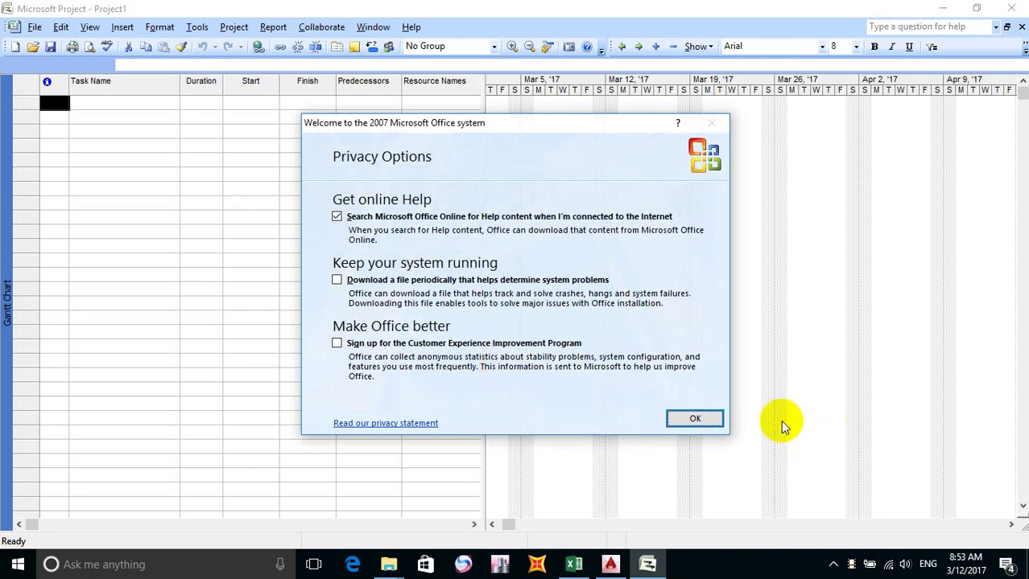
left_click(712, 418)
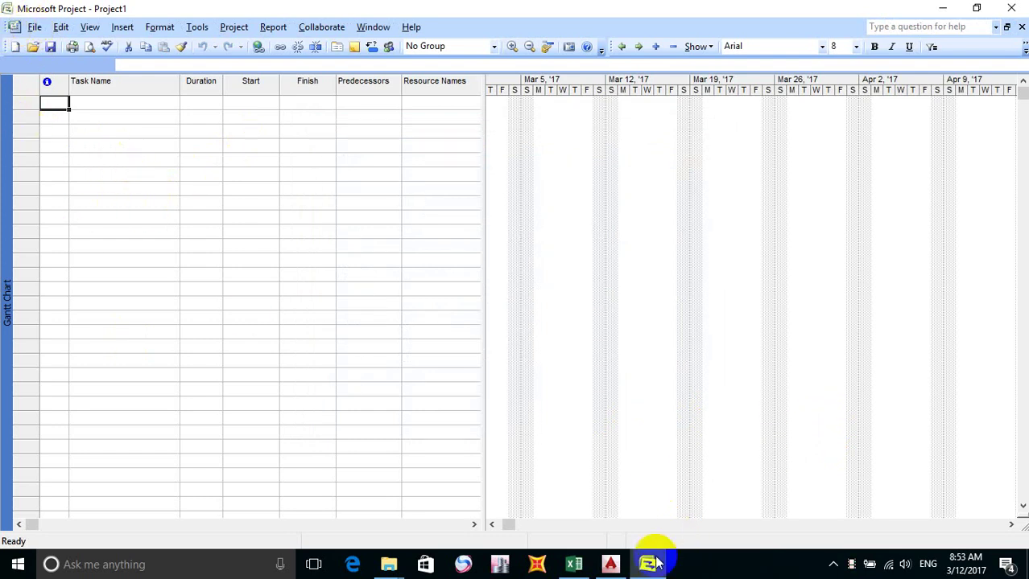
Dismiss the Server Busy dialog and select the Task Name cell in the third row of the blank Gantt table.
mouse_move(649, 564)
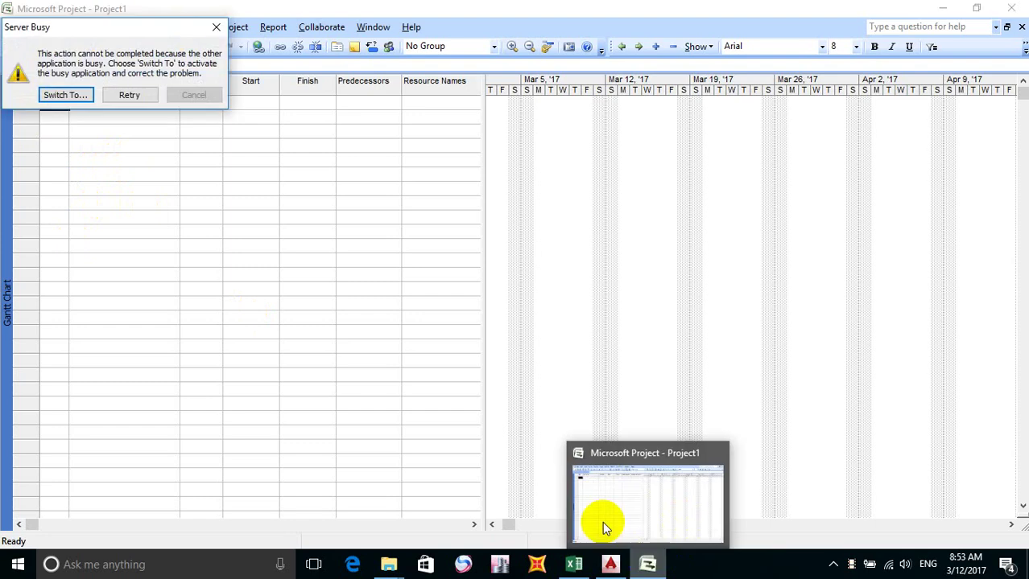
left_click(215, 27)
left_click(219, 28)
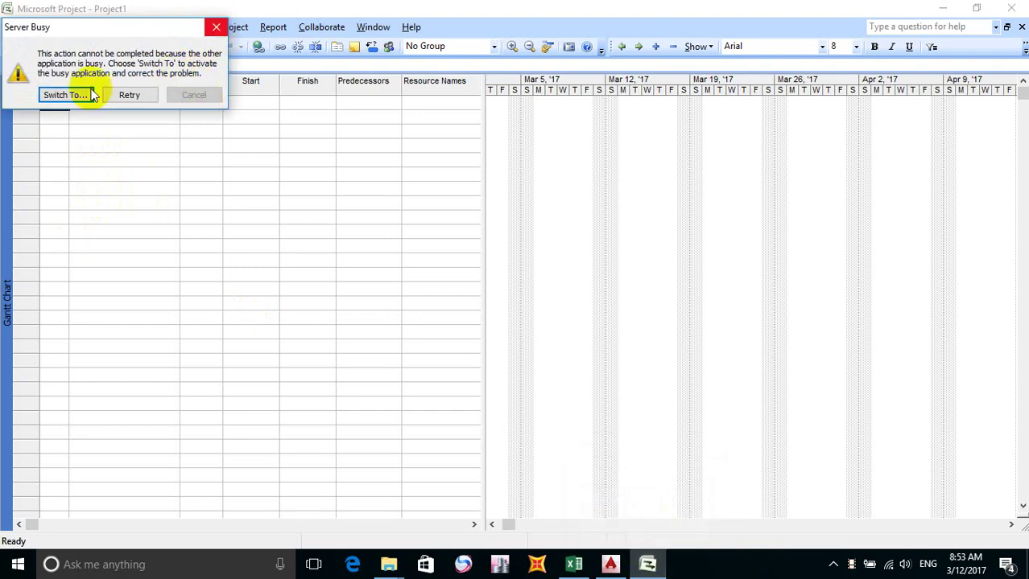
left_click(68, 94)
left_click(81, 132)
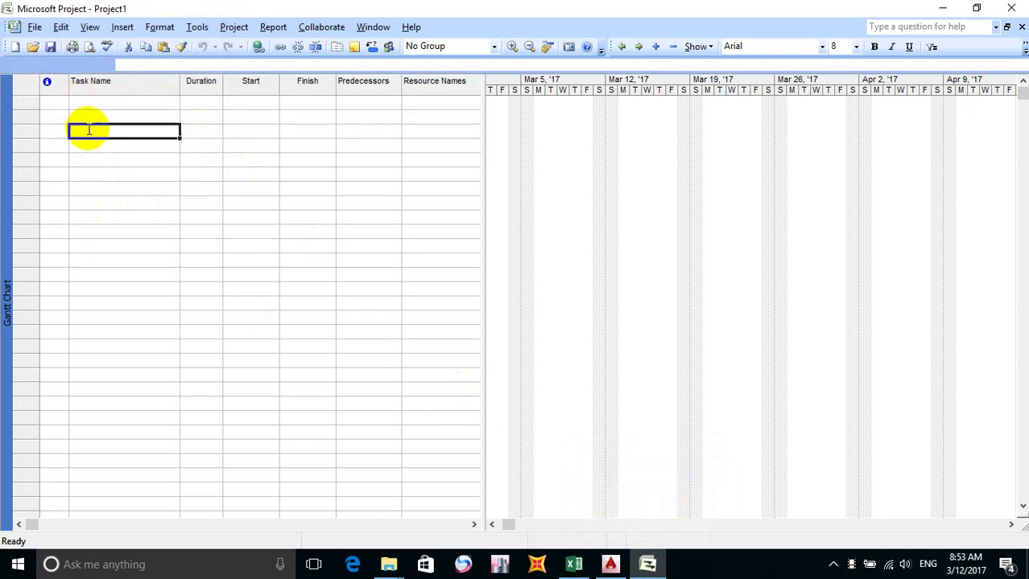
Save the new project to the Desktop as Steel structure, in the Project (*.mpp) format.
left_click(33, 27)
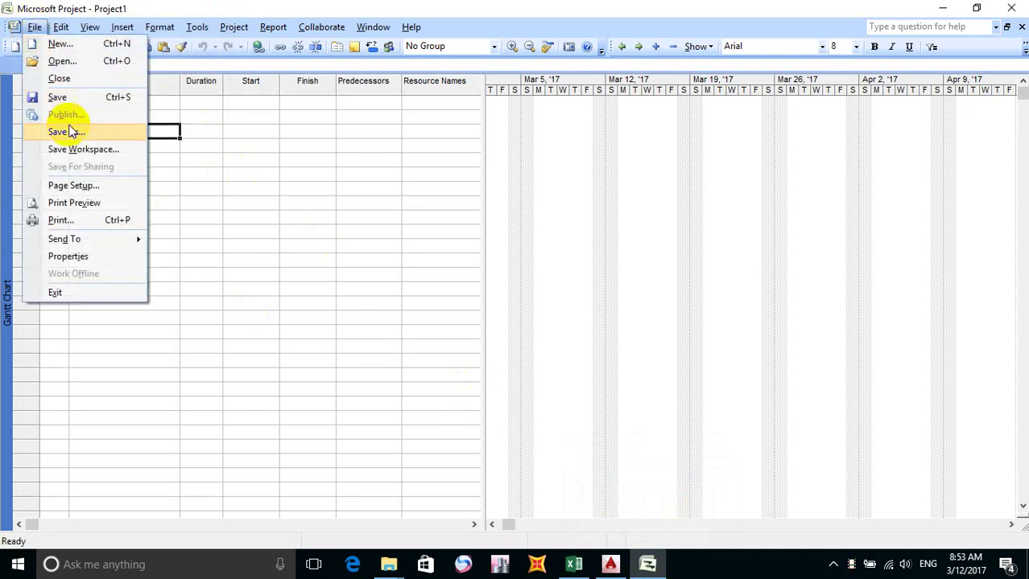
left_click(81, 98)
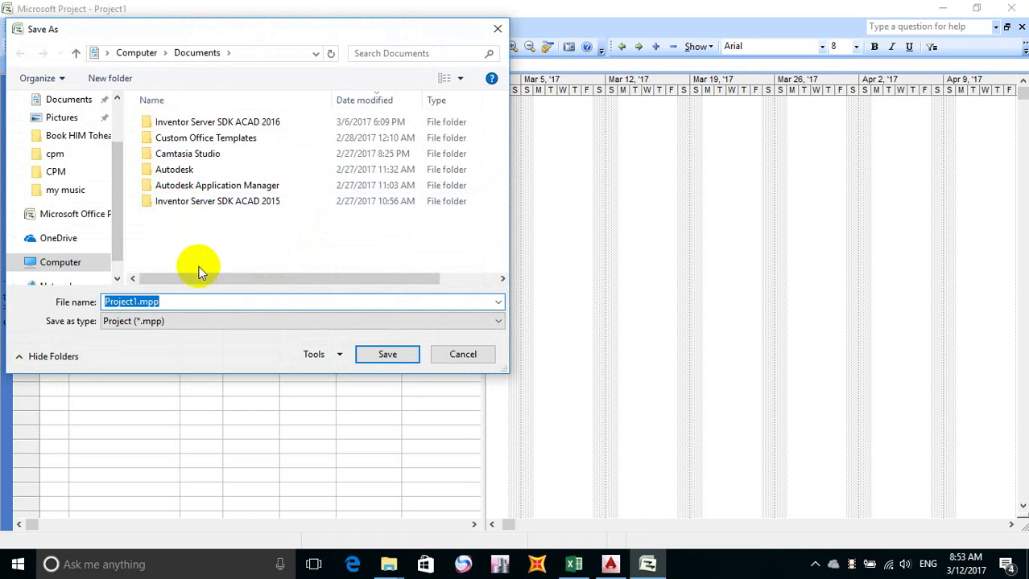
type("P")
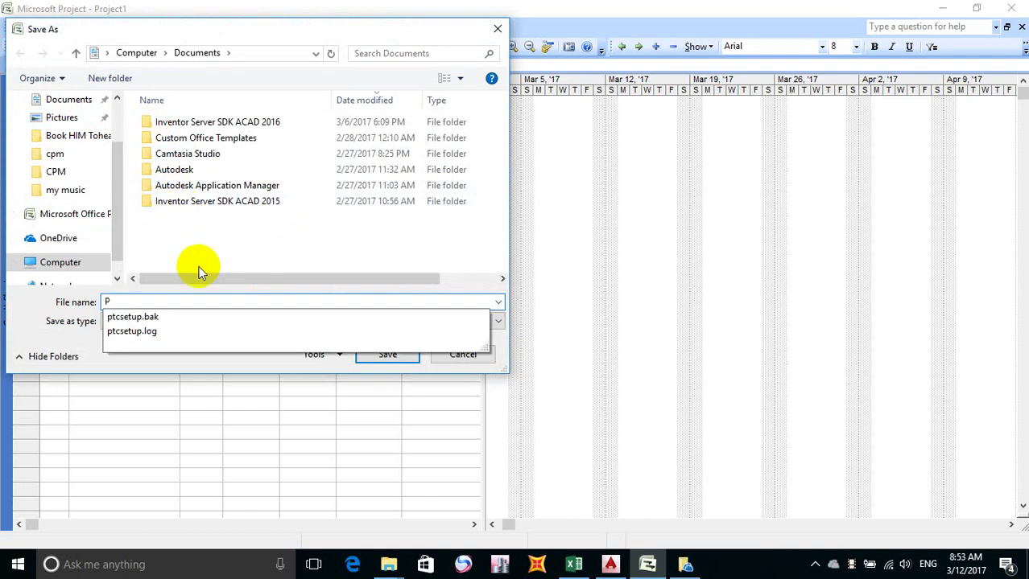
key("BackSpace")
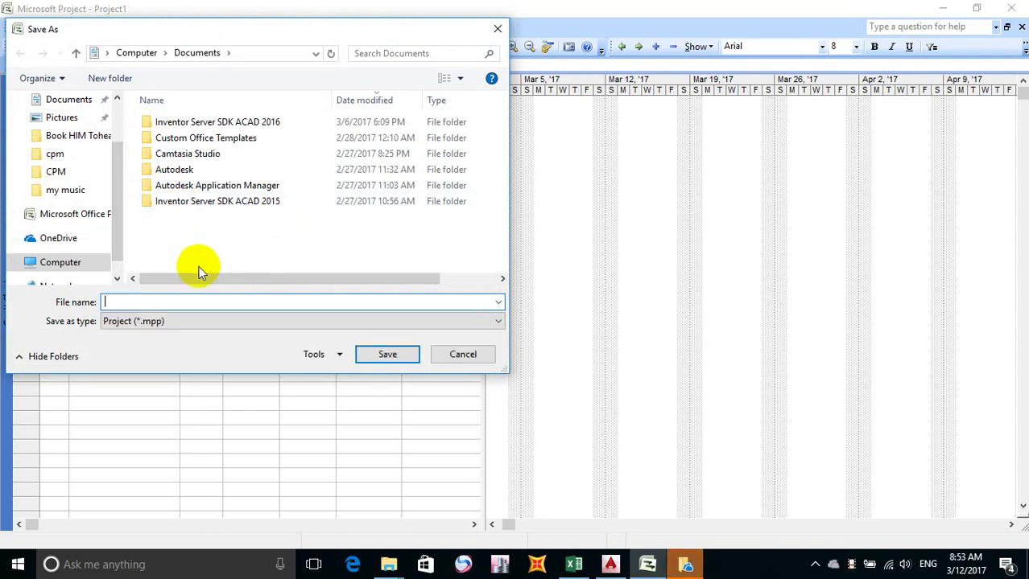
type("Steel stru")
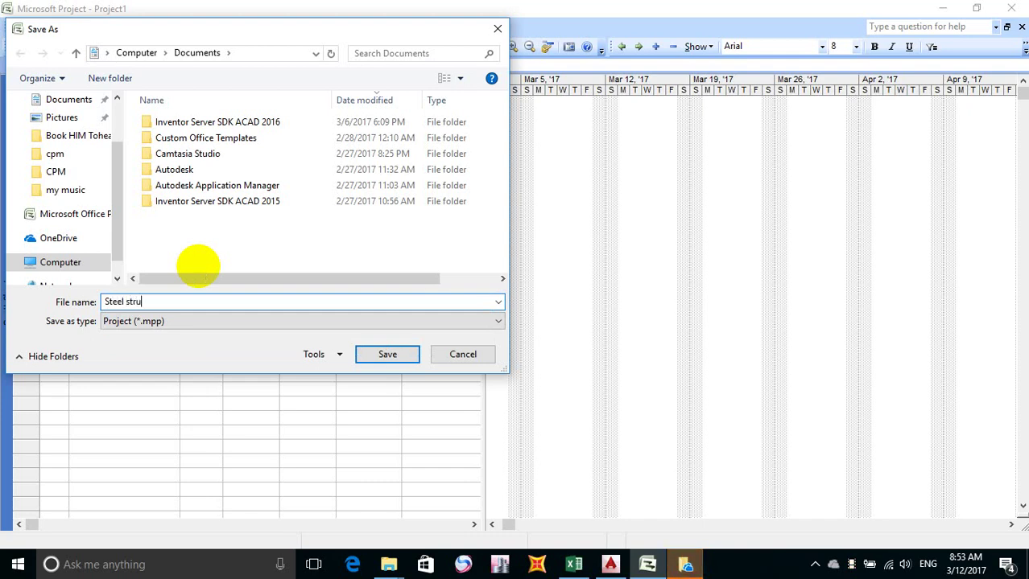
type("cture")
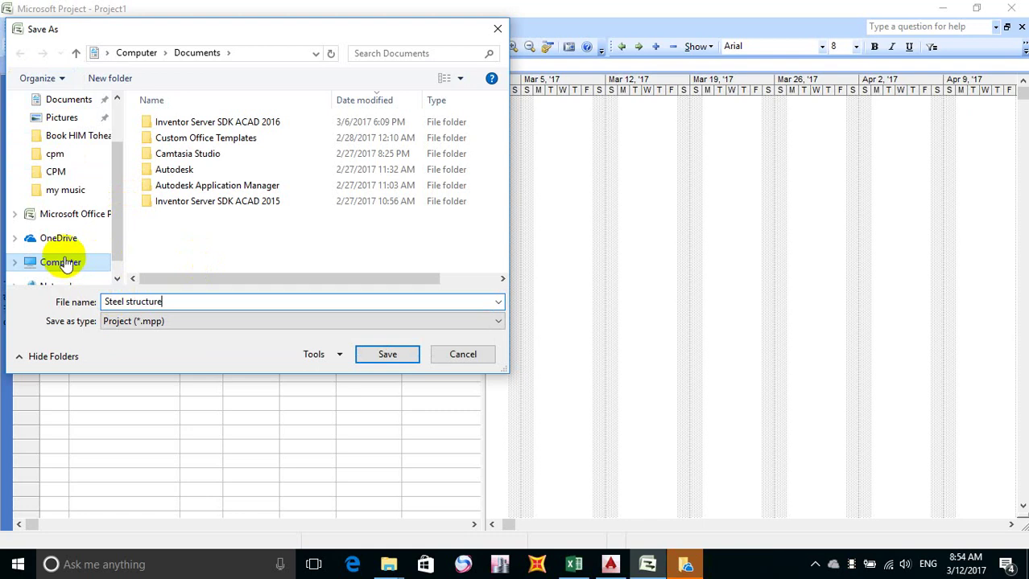
left_click_drag(116, 166, 93, 215)
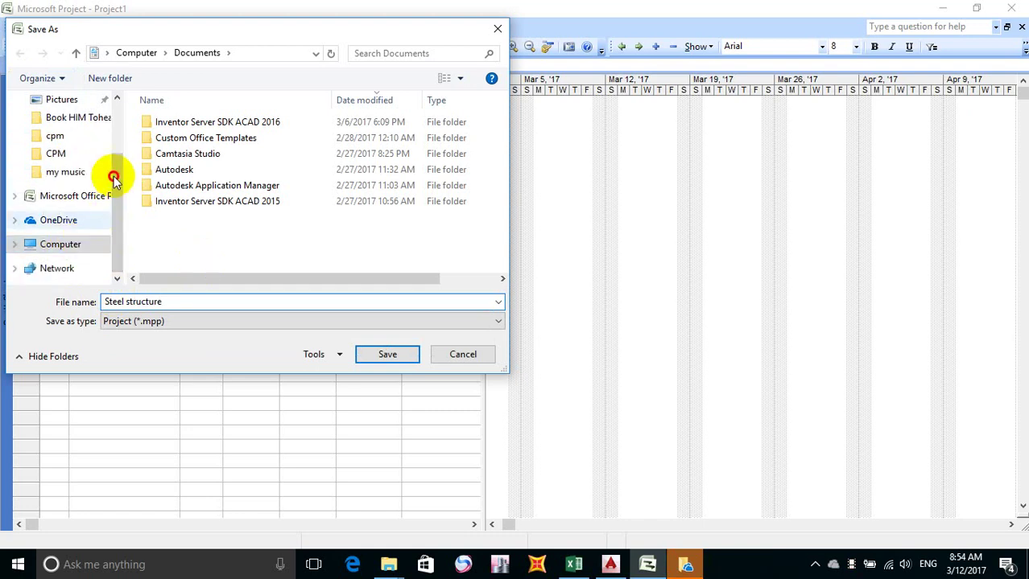
left_click_drag(118, 160, 116, 90)
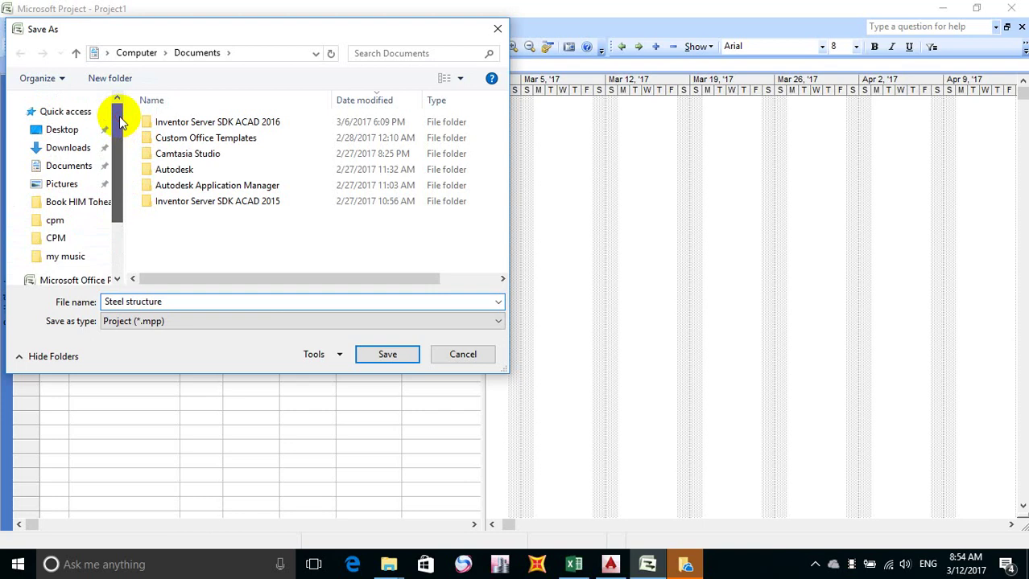
left_click(71, 133)
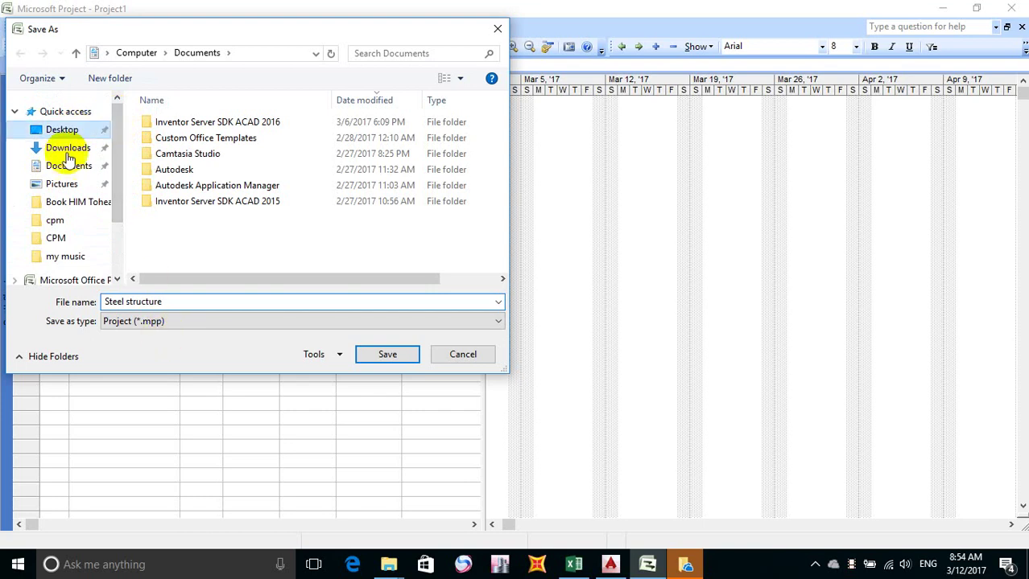
left_click(385, 354)
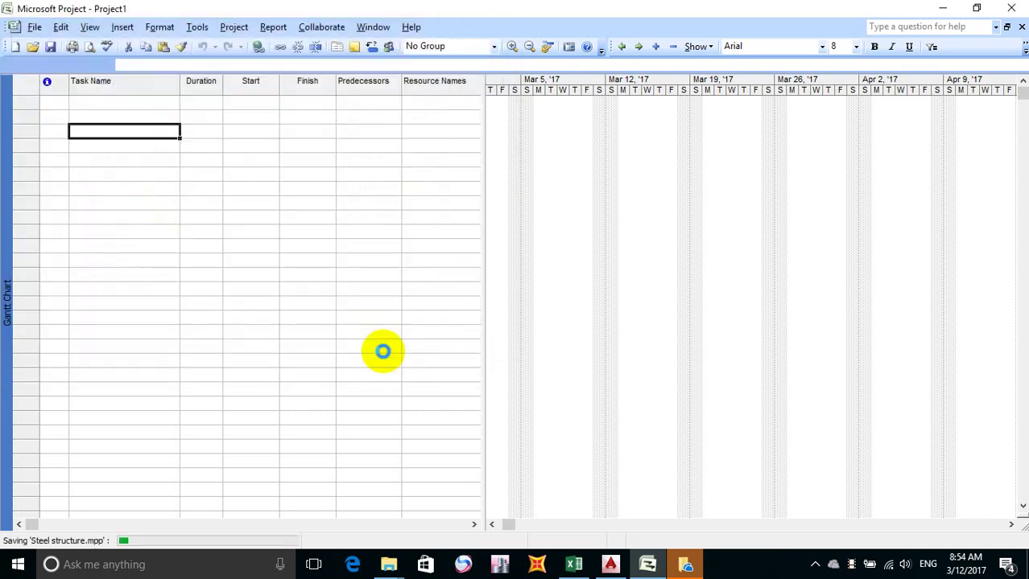
Select the indicator cell in the first row of the blank Gantt table.
left_click(56, 115)
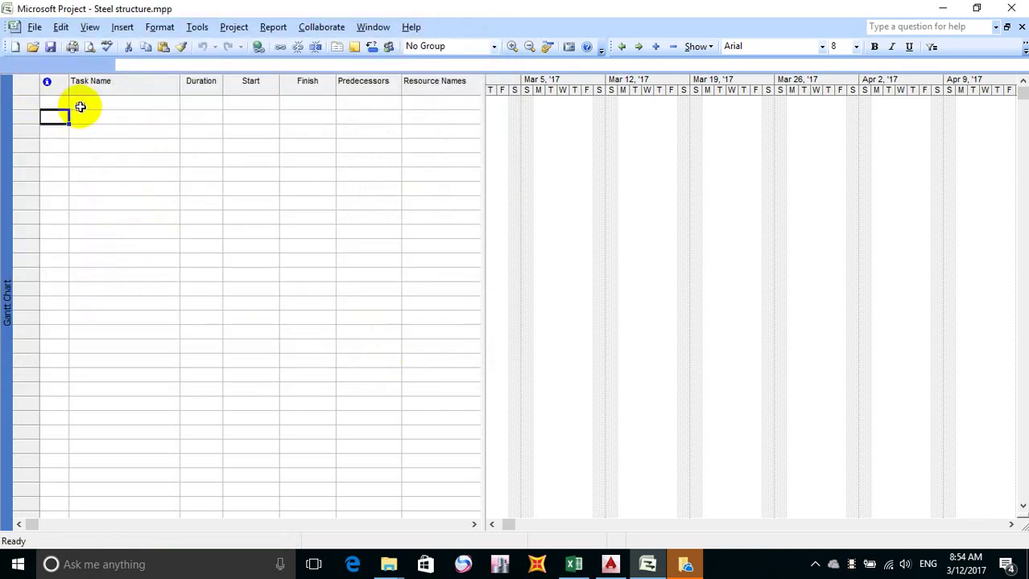
left_click(78, 105)
left_click(61, 104)
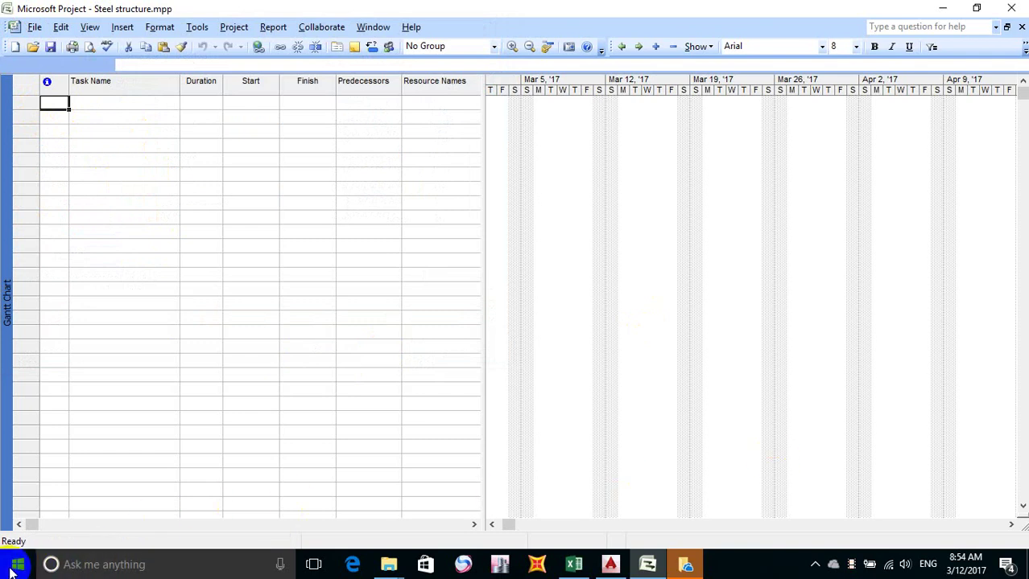
Search Windows for "reg" and open the Region & language settings.
left_click(128, 565)
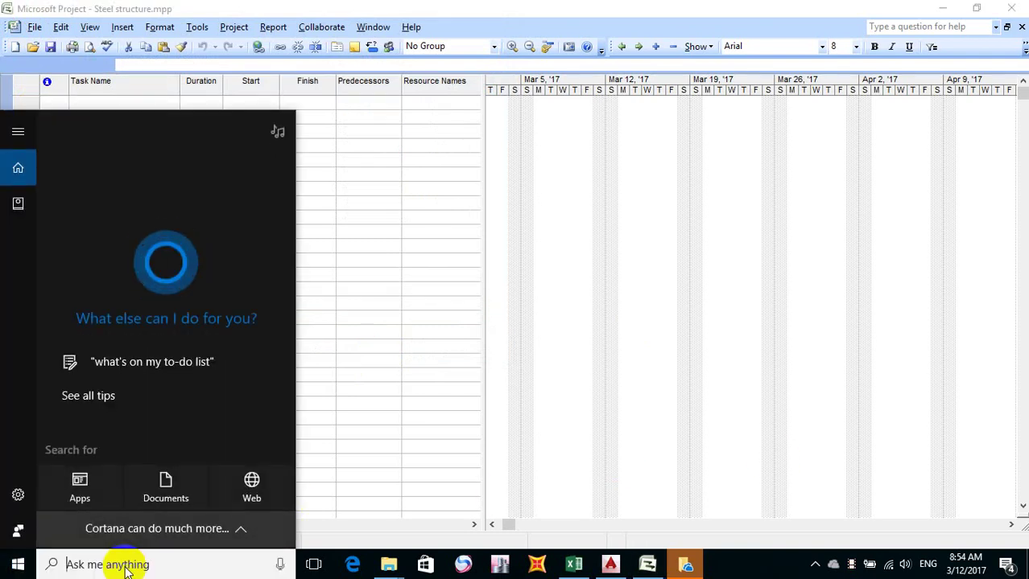
type("re")
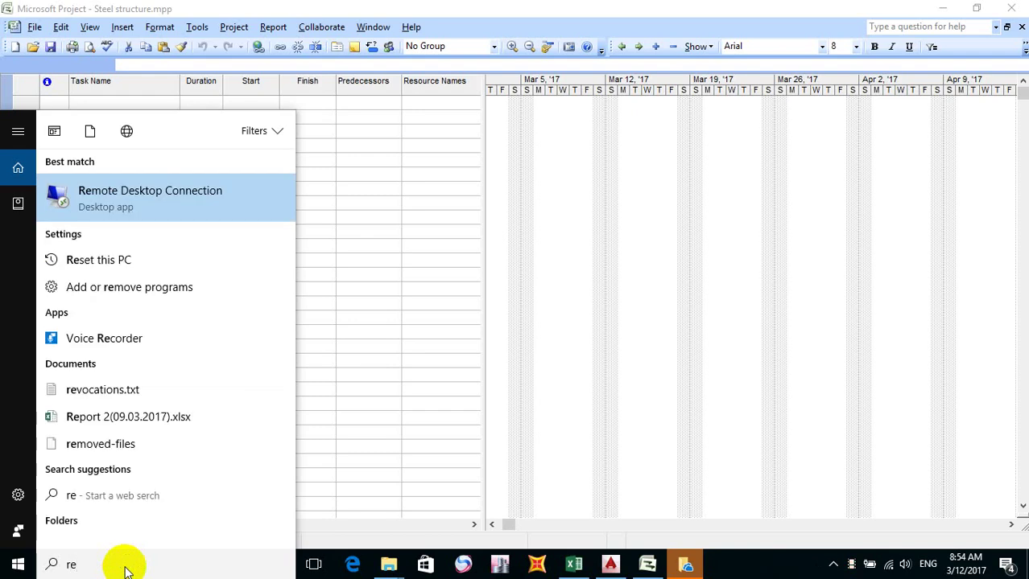
type("ge")
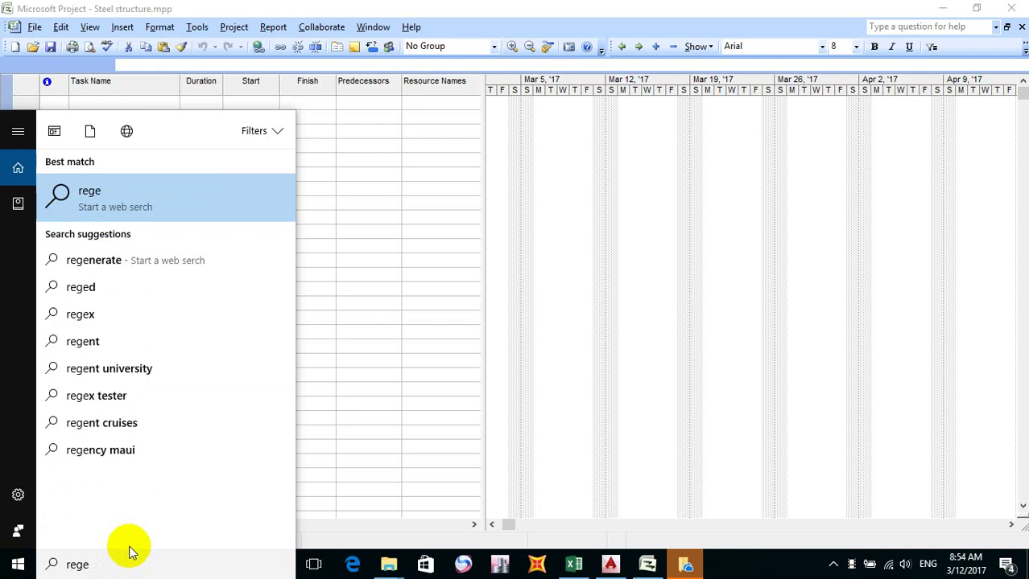
key("BackSpace")
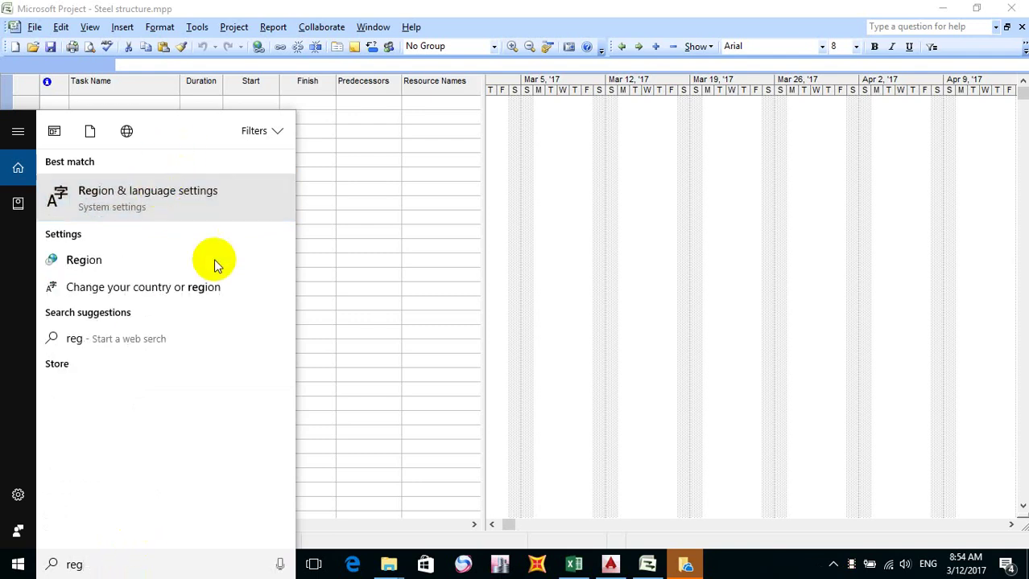
left_click(191, 204)
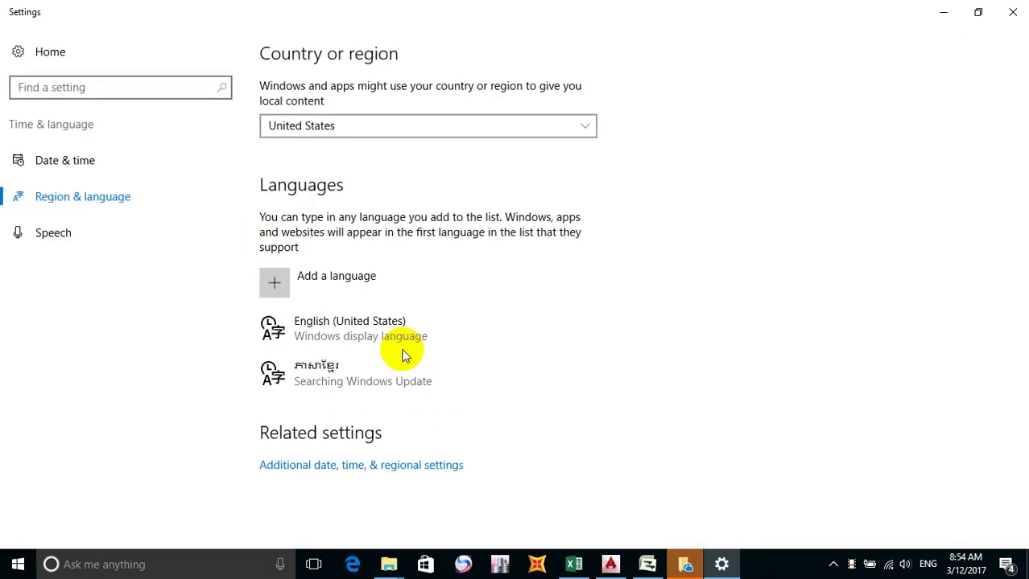
Look through the Country or region list and dismiss it without choosing another country.
left_click(102, 86)
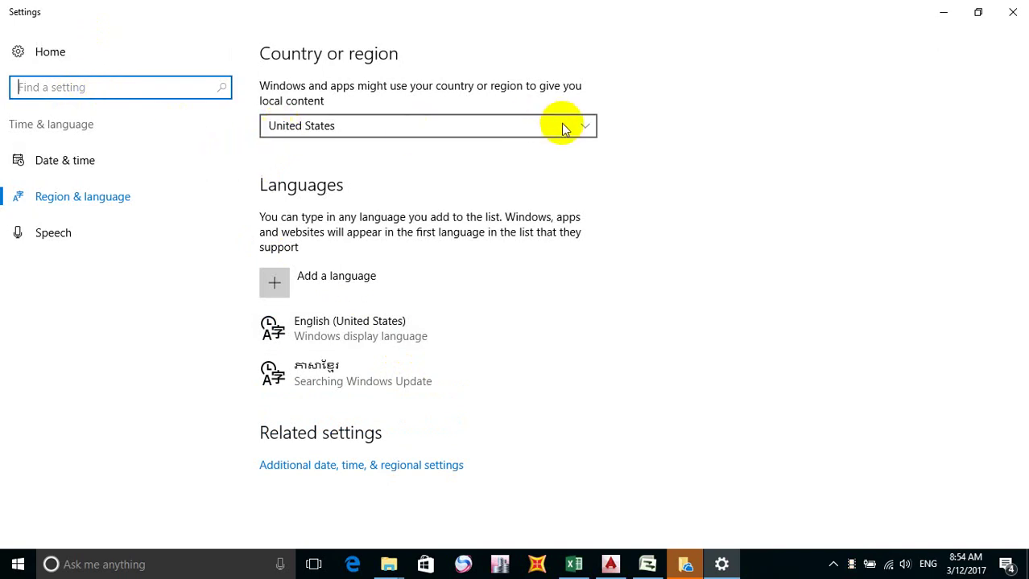
left_click(588, 127)
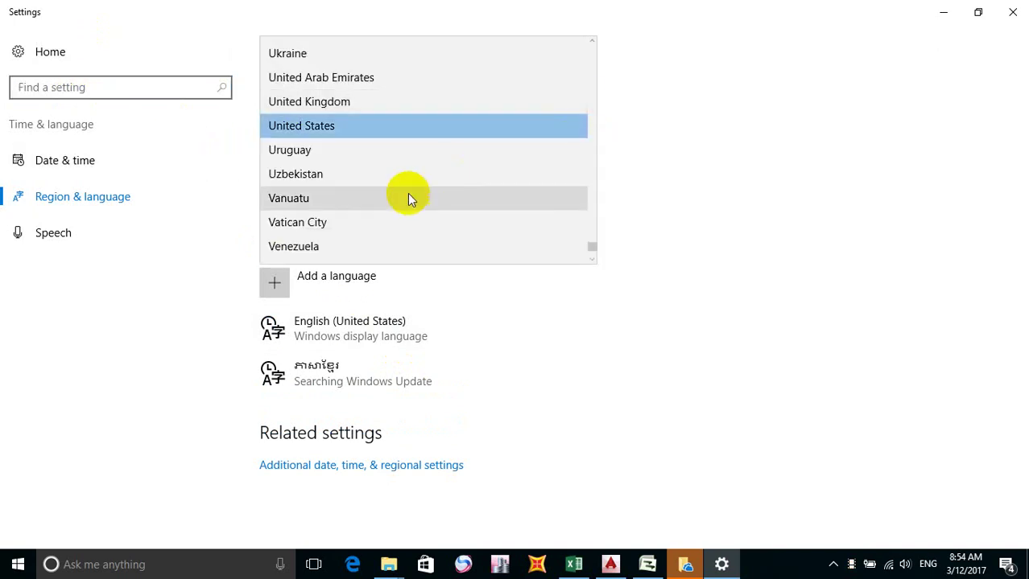
scroll(408, 193, "down", 2)
scroll(357, 234, "up", 6)
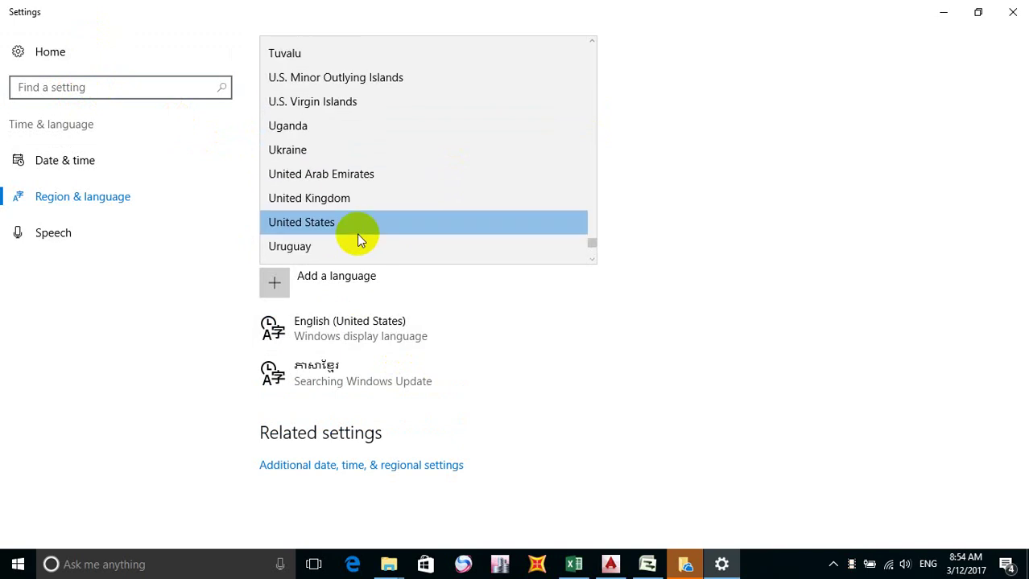
scroll(370, 185, "up", 10)
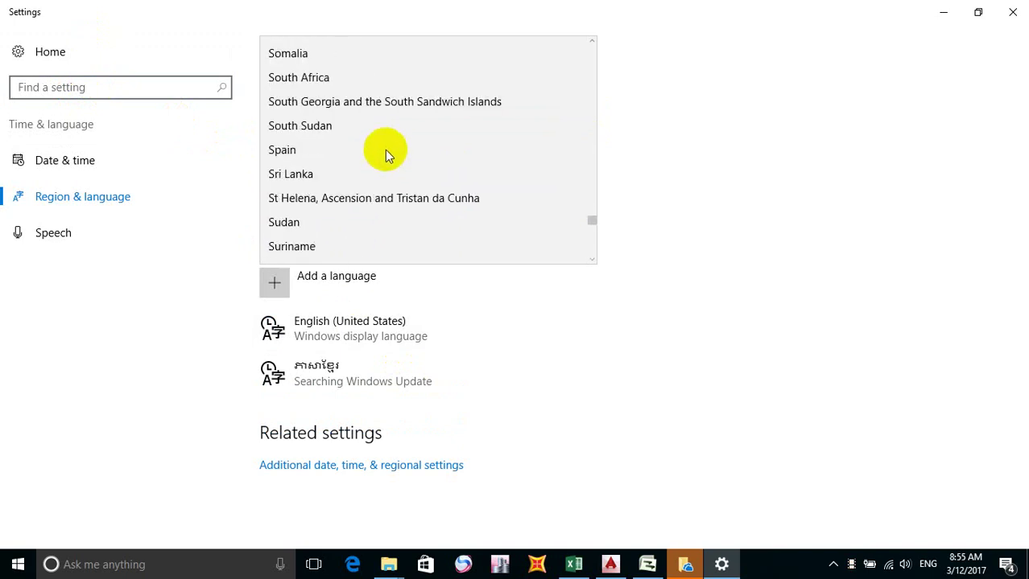
scroll(385, 149, "up", 2)
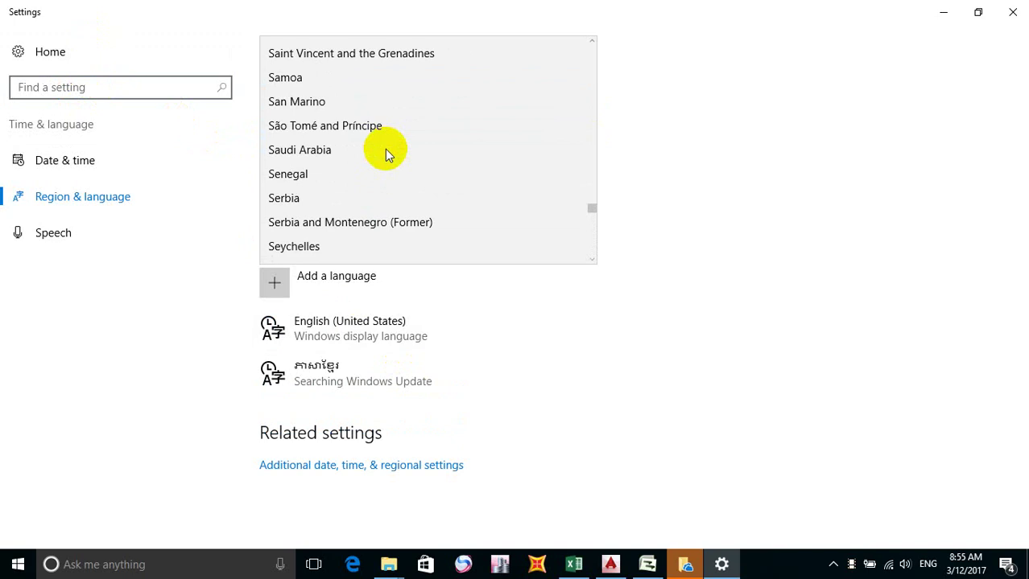
left_click(677, 279)
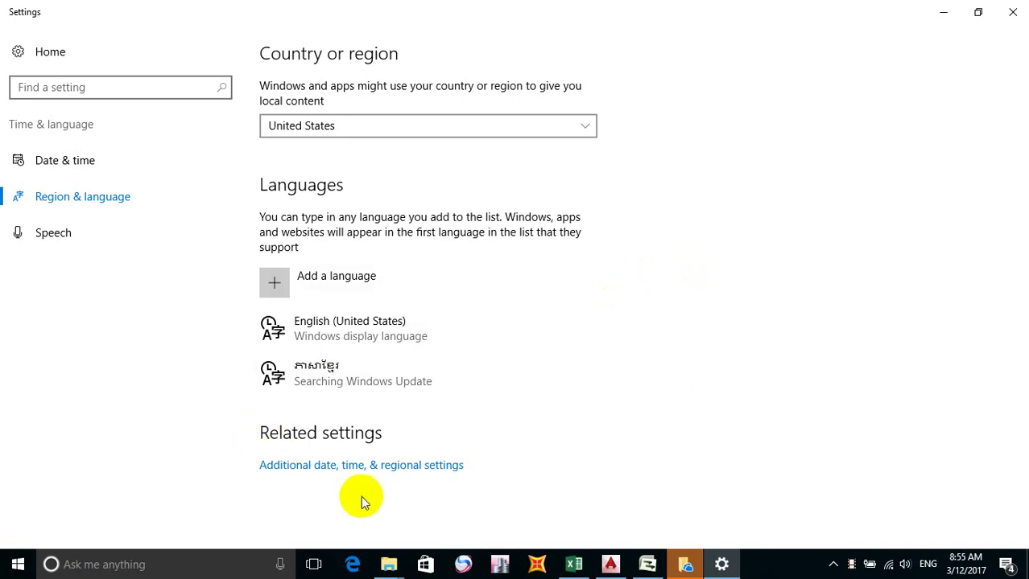
Open the additional date, time, and regional settings, landing on the Clock, Language, and Region page of Control Panel.
left_click(352, 468)
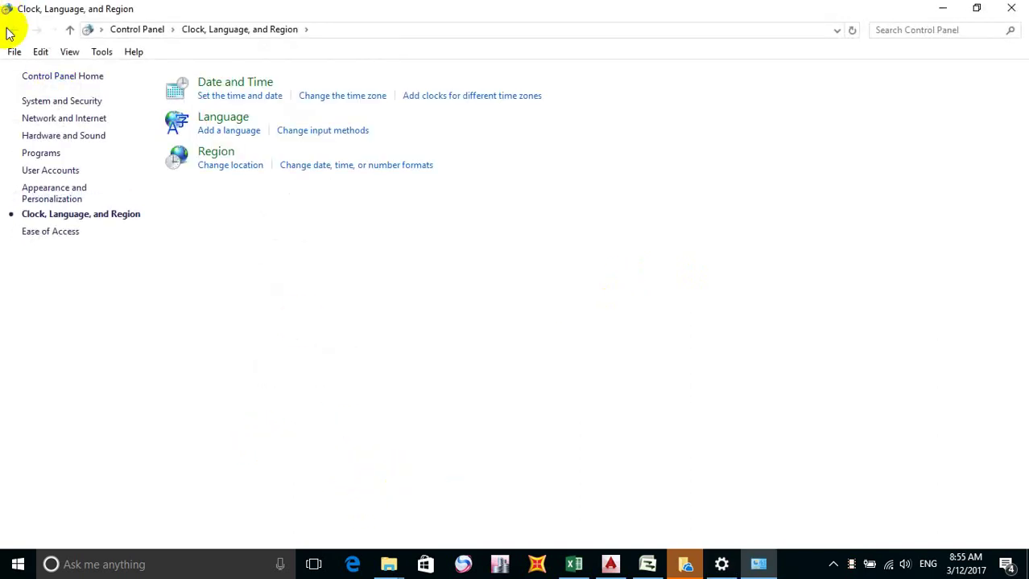
left_click(69, 32)
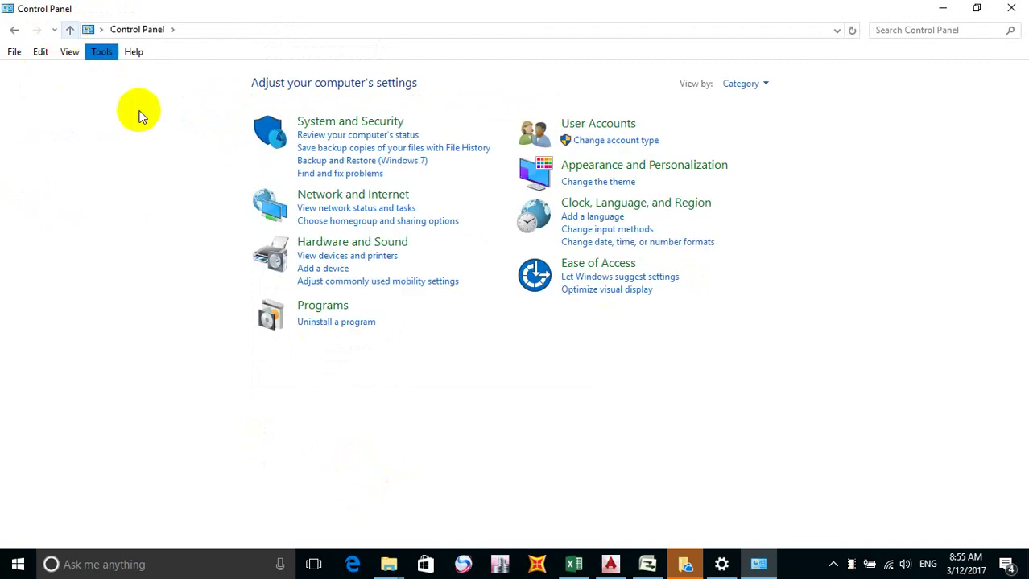
left_click(13, 32)
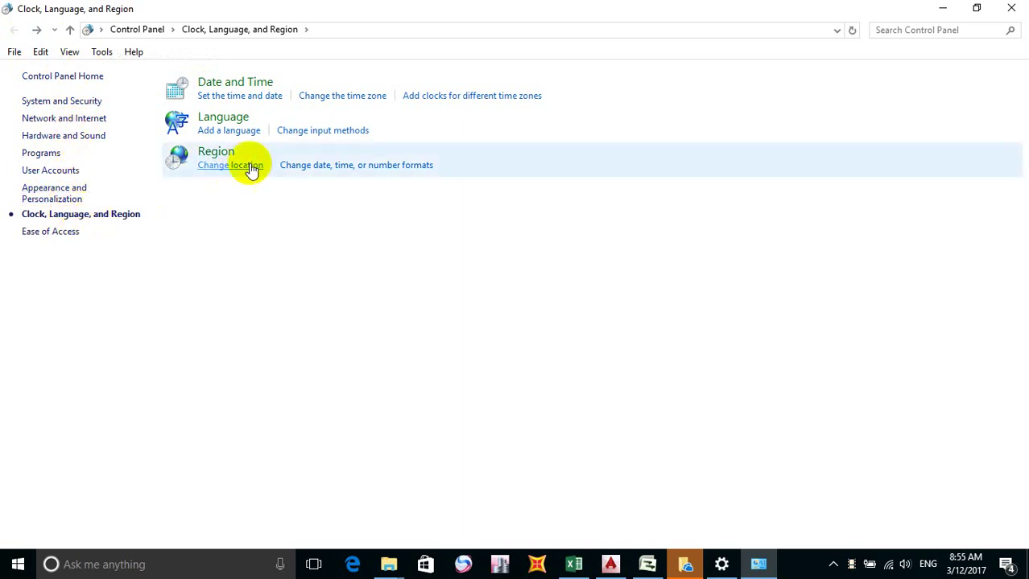
Review the date and time, additional clocks and Internet time settings, then dismiss the Date and Time dialog.
left_click(264, 96)
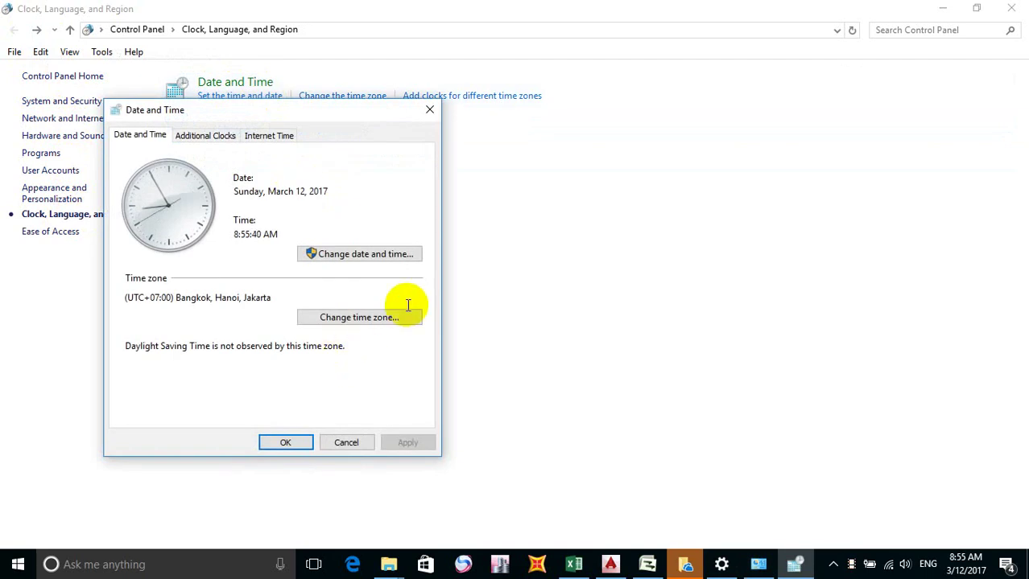
left_click(363, 256)
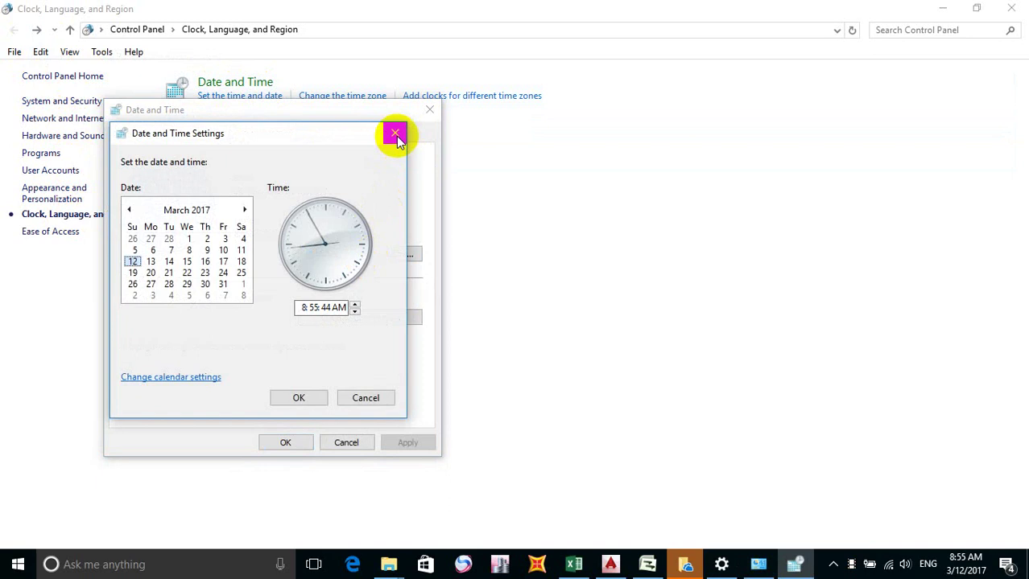
left_click(395, 134)
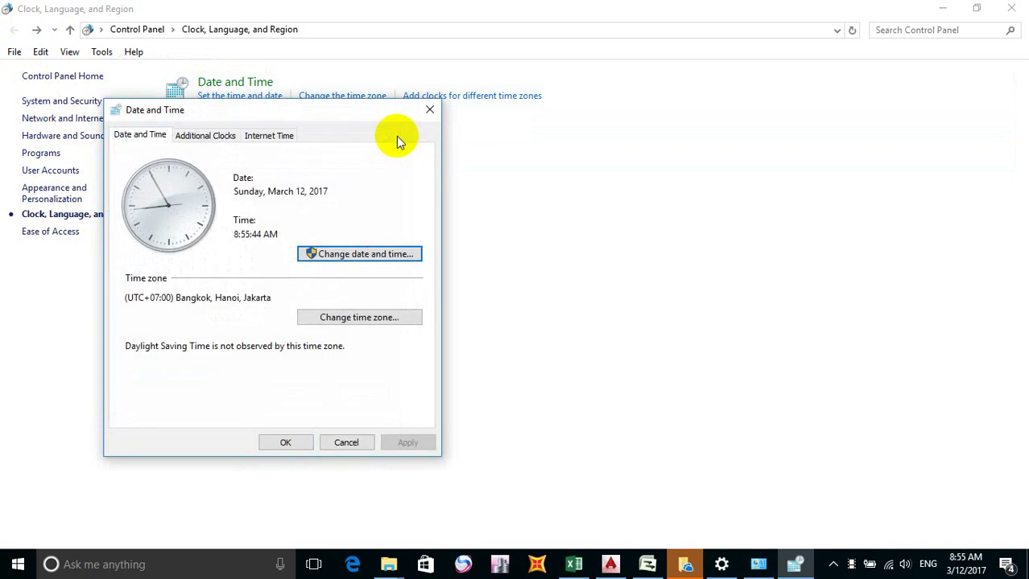
left_click(193, 139)
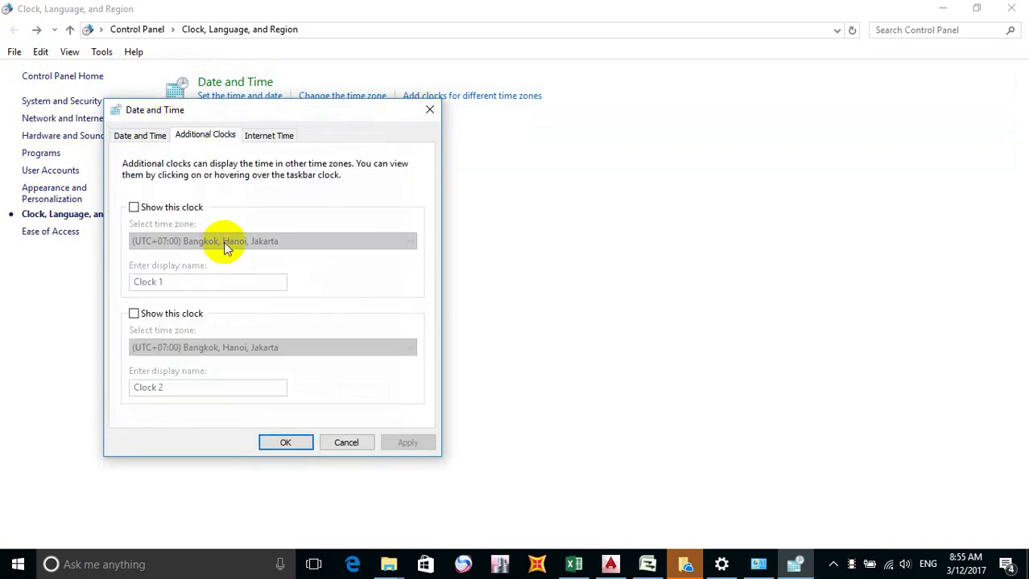
left_click(285, 133)
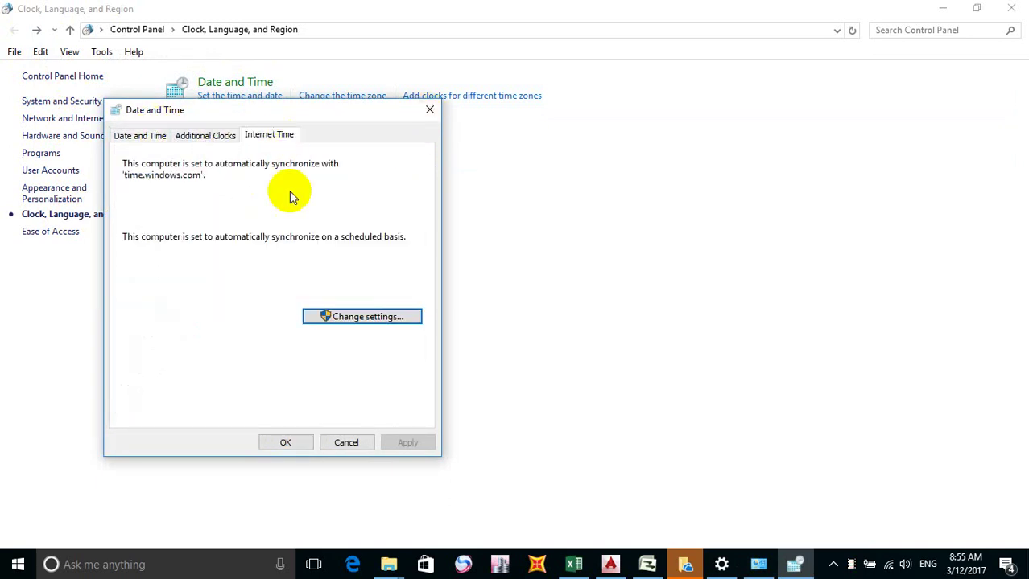
left_click(429, 109)
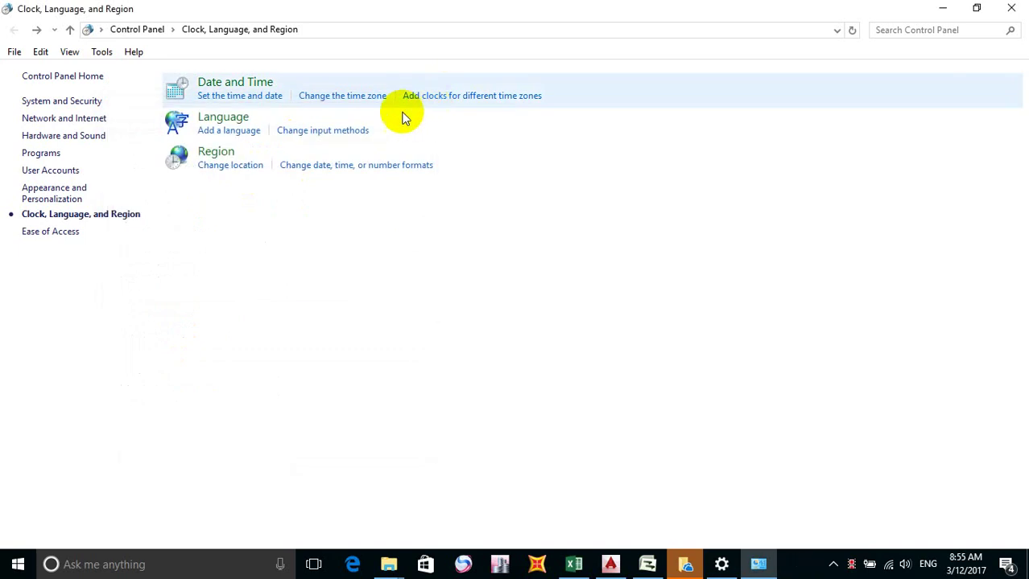
Go up from Clock, Language, and Region to the Control Panel home page.
left_click(37, 54)
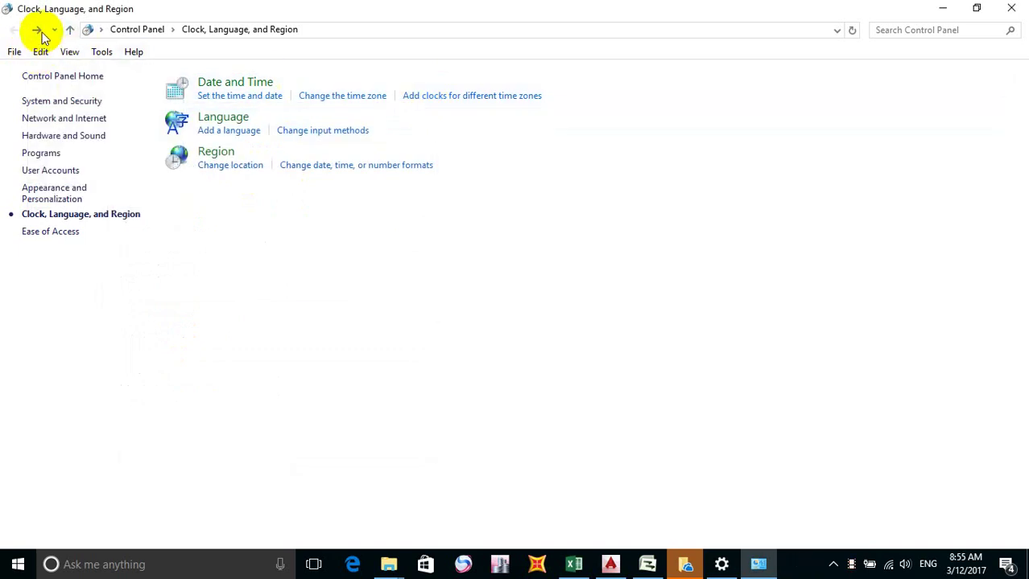
left_click(70, 30)
left_click(69, 29)
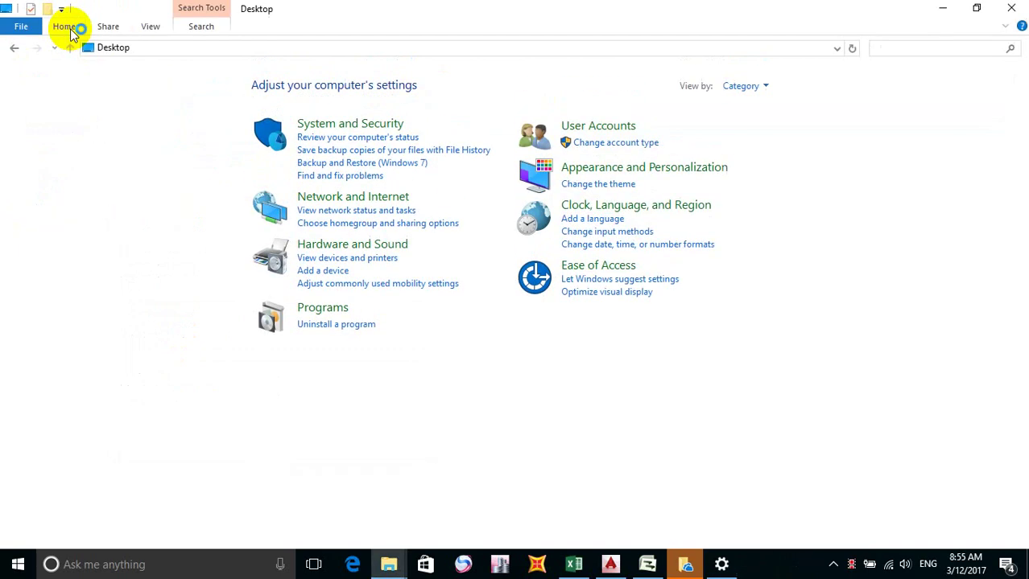
left_click(17, 48)
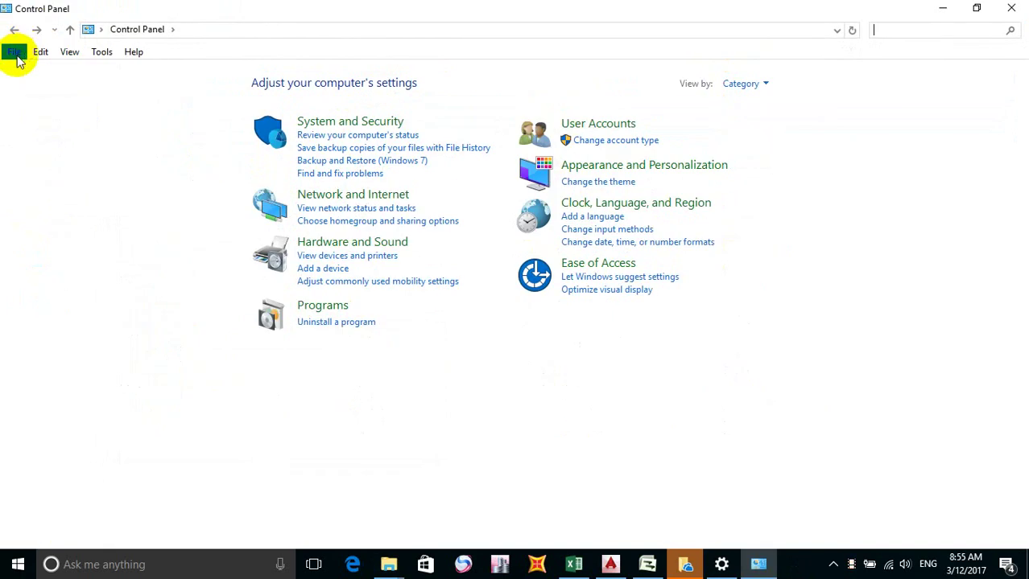
Return to Clock, Language, and Region and open the Region dialog, going through its location and administrative settings to the date and time formats.
left_click(13, 31)
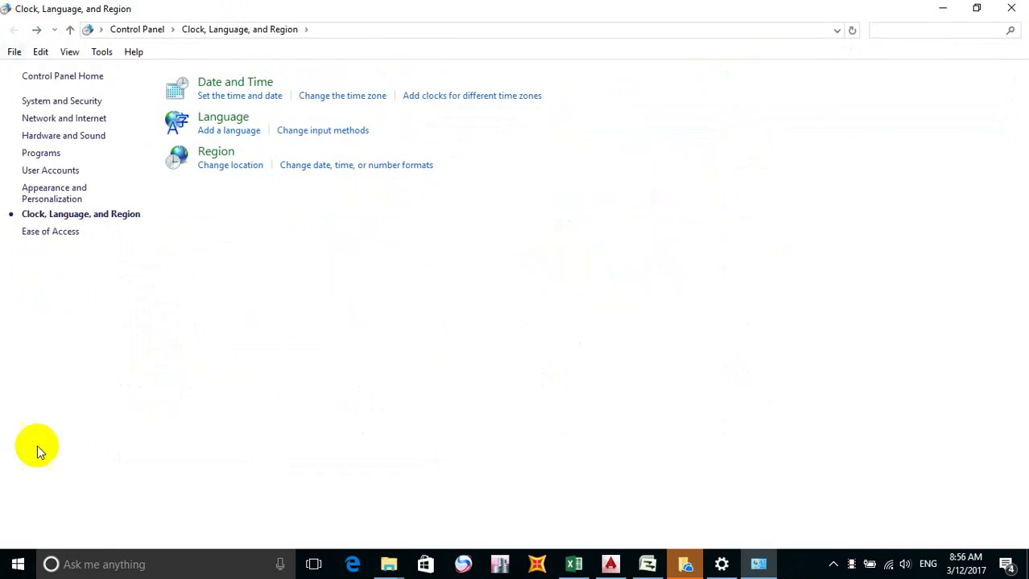
left_click(131, 566)
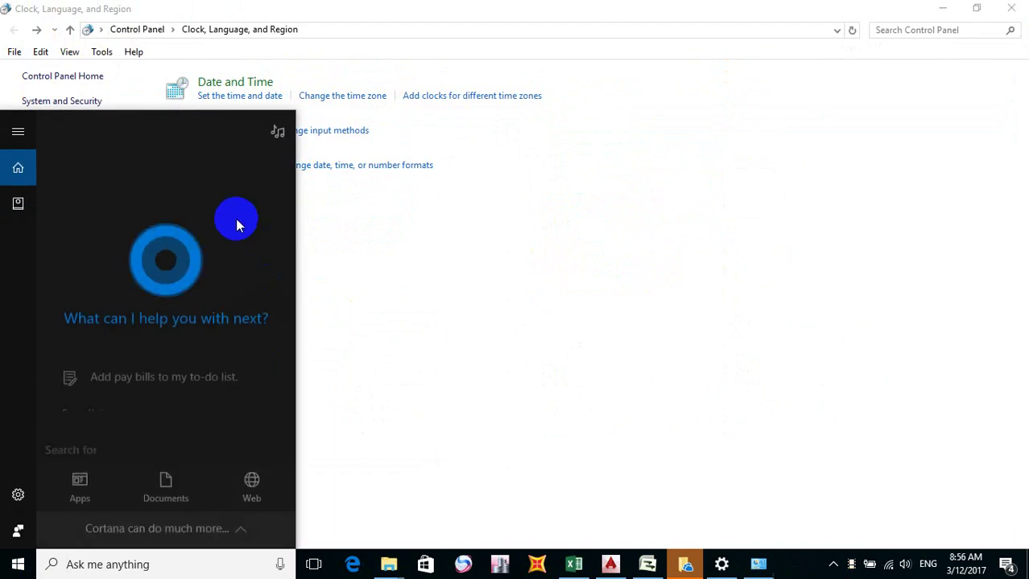
left_click(503, 357)
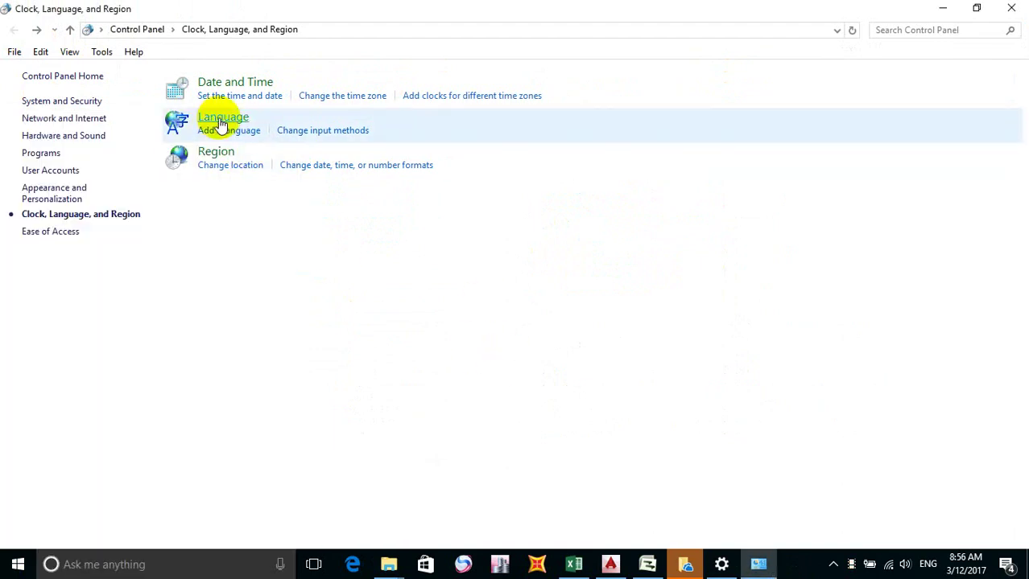
left_click(226, 166)
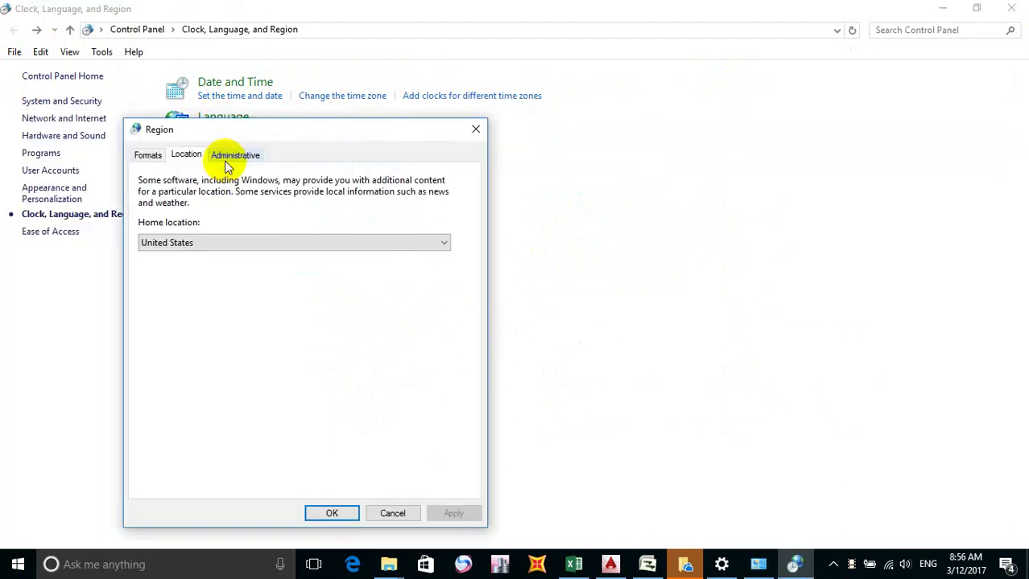
left_click(231, 156)
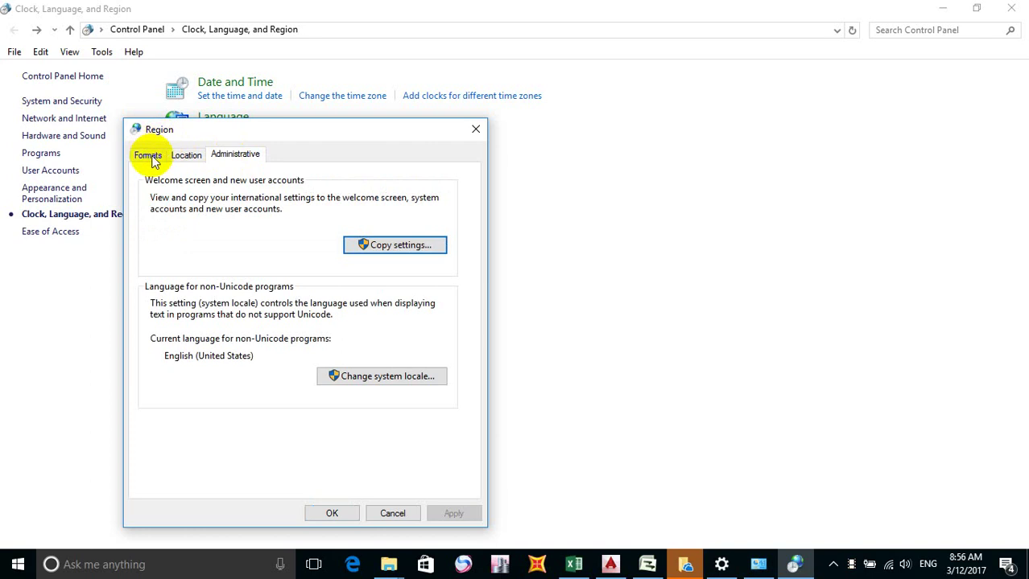
left_click(153, 158)
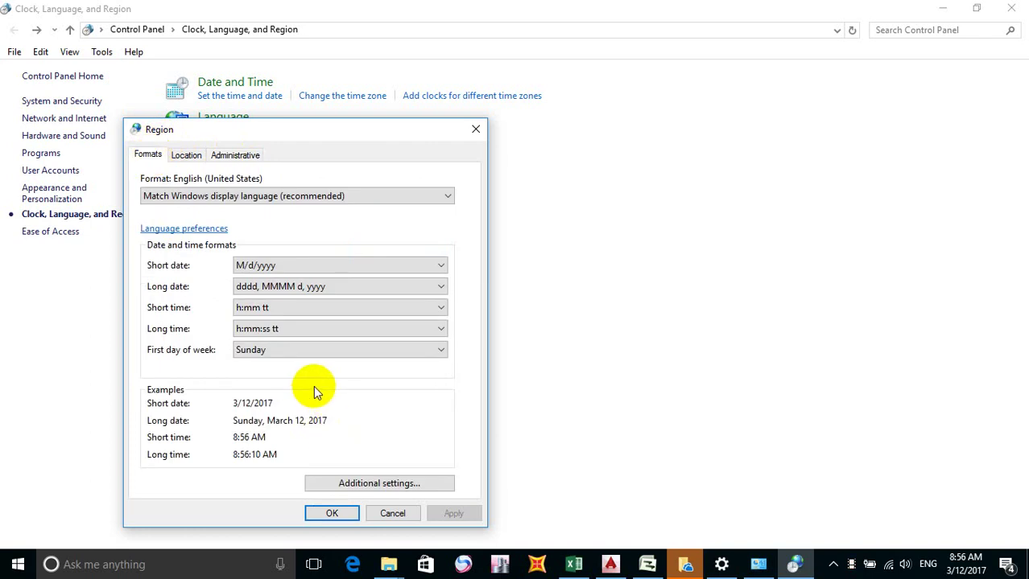
Set the Windows short date format to dd-MMM-yy, apply it, and close the Control Panel and Settings windows to return to Microsoft Project.
left_click(311, 309)
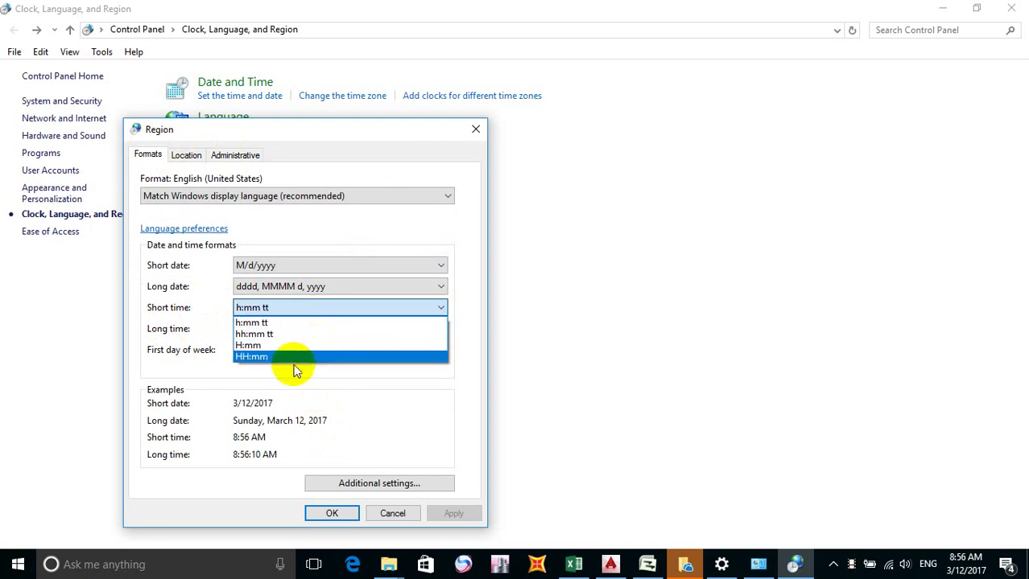
left_click(333, 268)
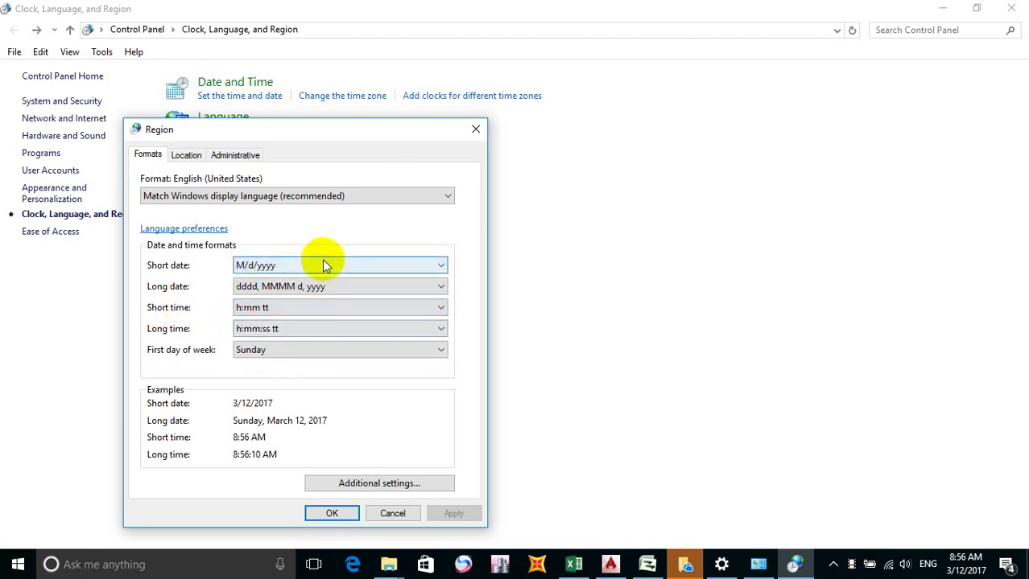
left_click(324, 265)
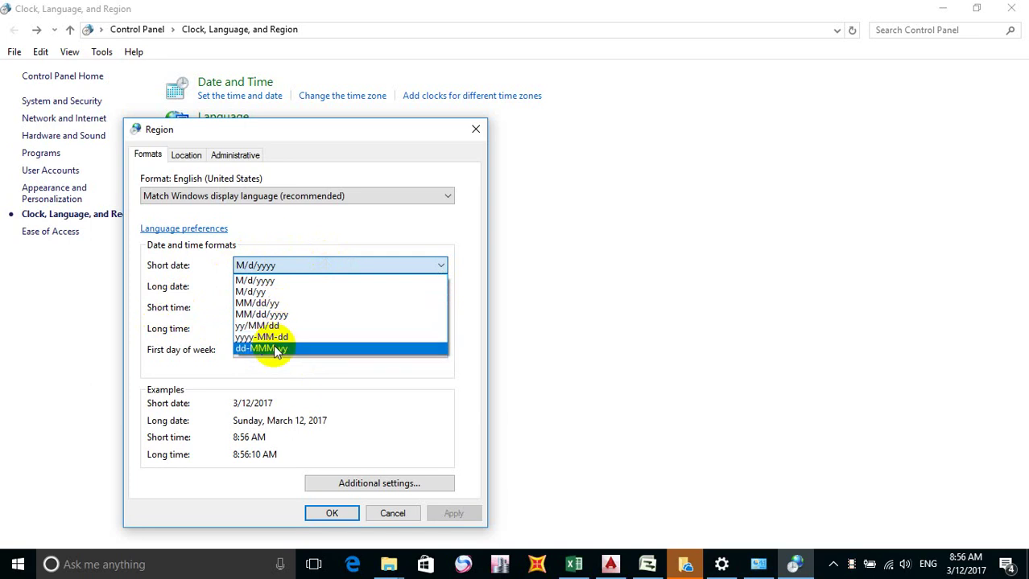
left_click(273, 348)
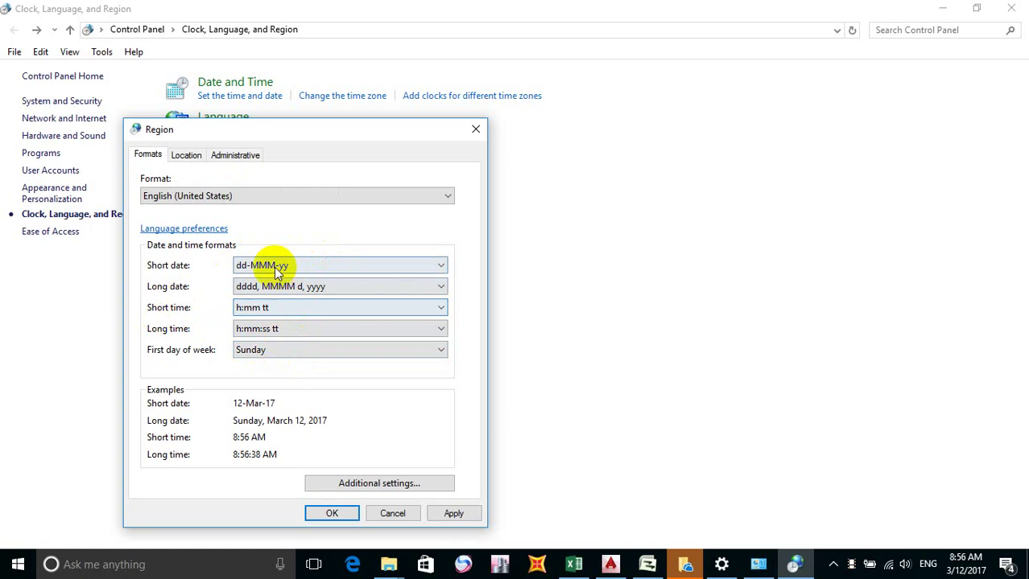
left_click(334, 268)
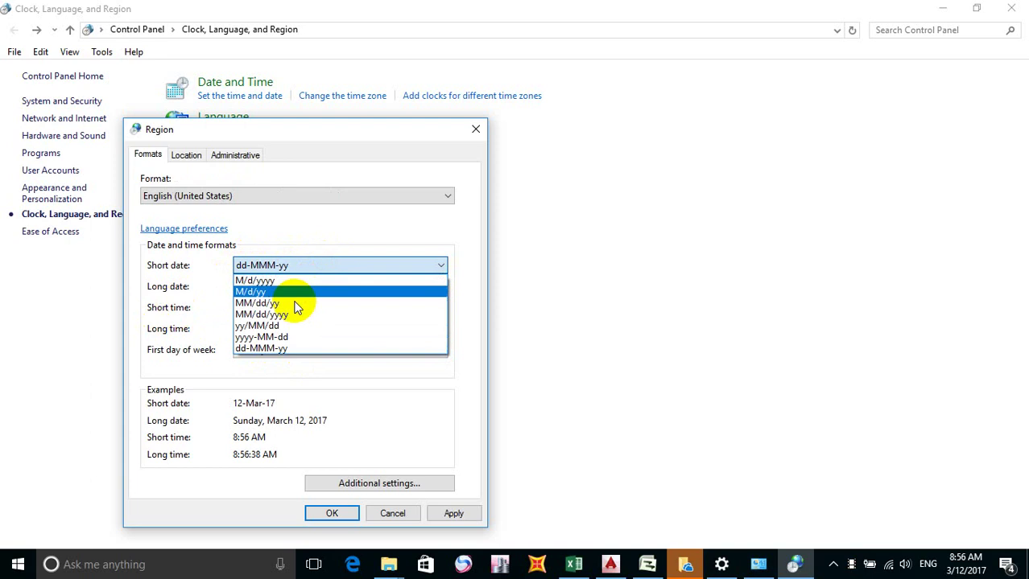
left_click(288, 350)
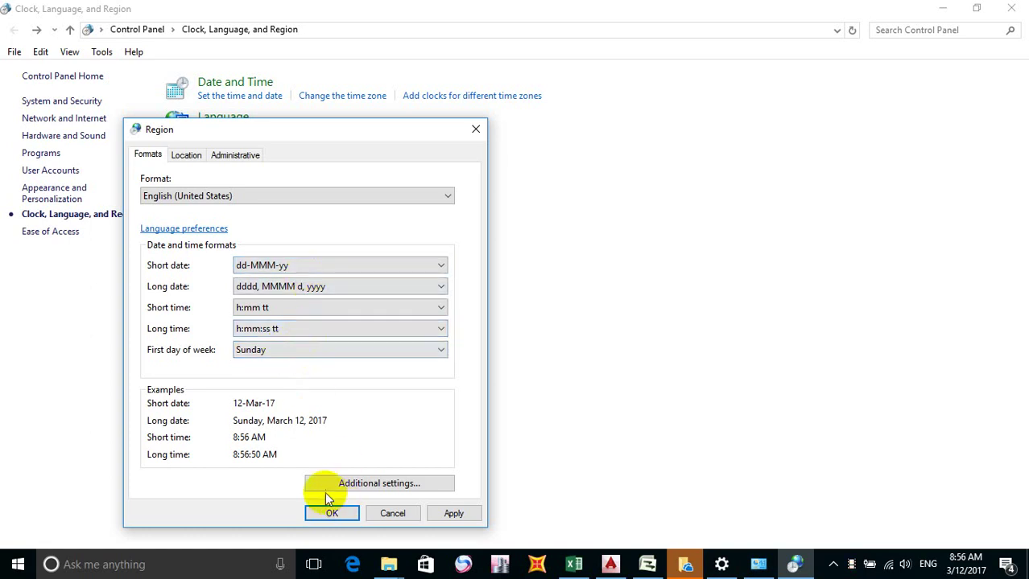
left_click(450, 514)
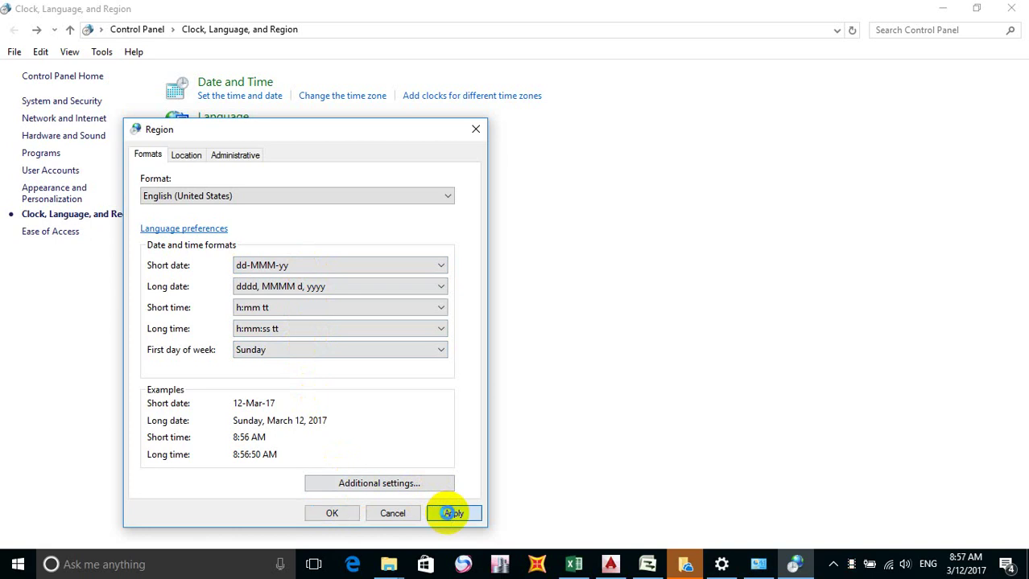
left_click(319, 517)
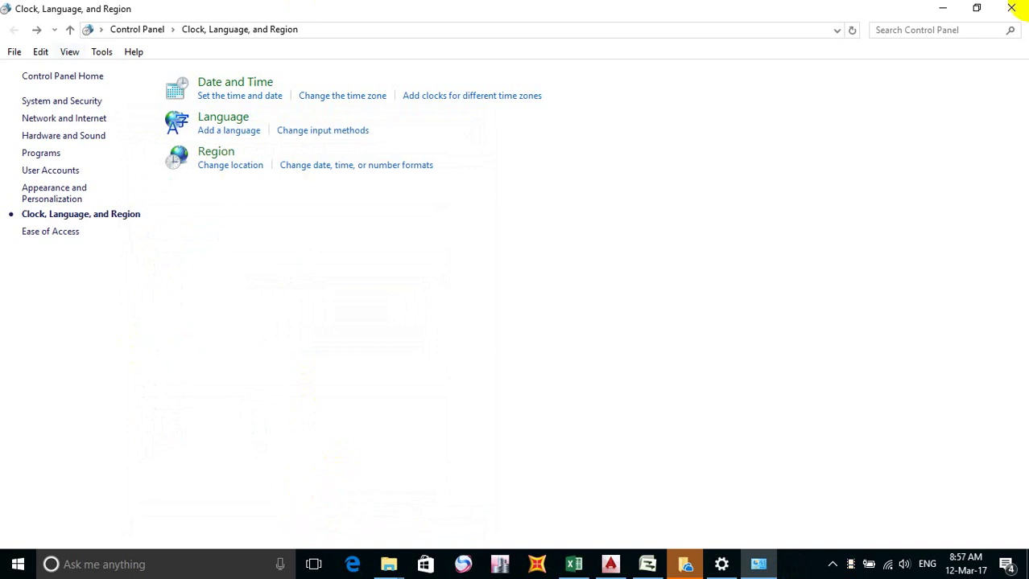
left_click(1011, 8)
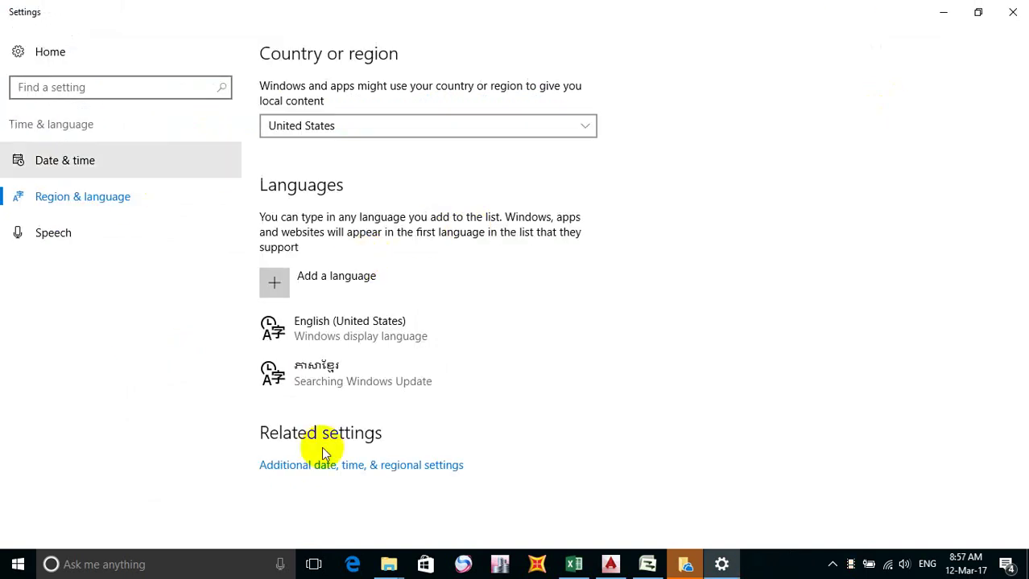
left_click(1013, 11)
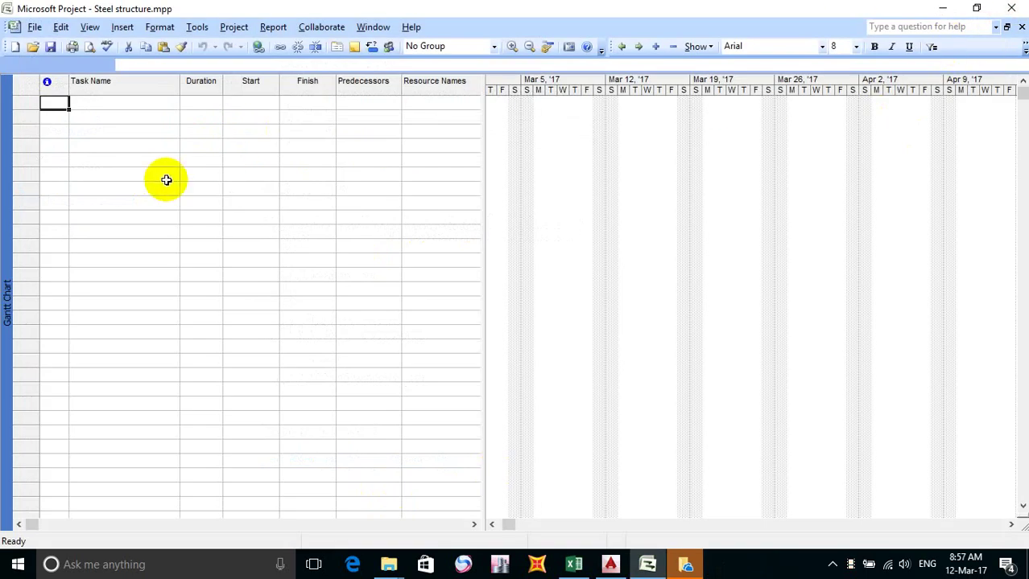
left_click(129, 159)
left_click(80, 103)
left_click(58, 103)
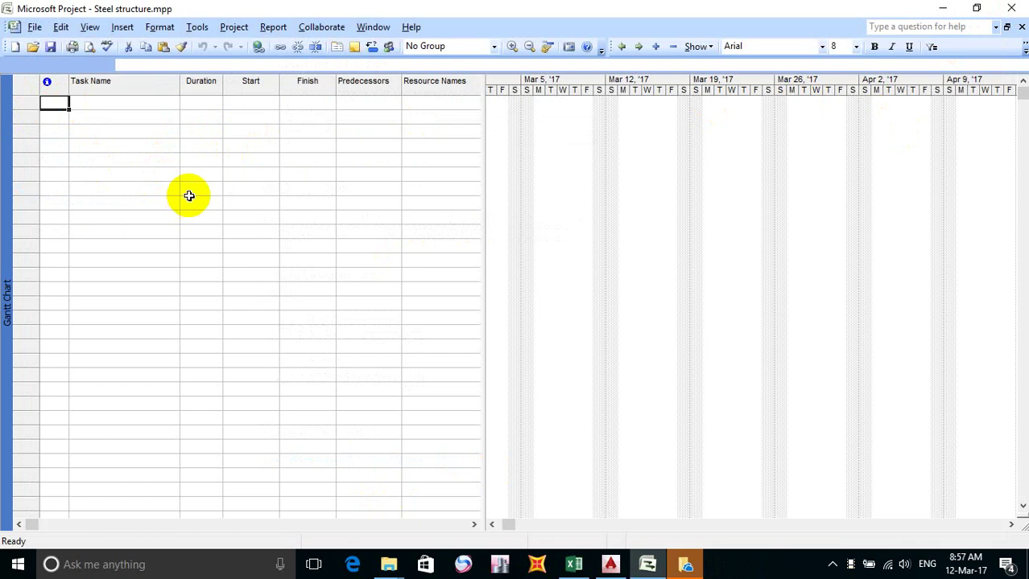
left_click(96, 106)
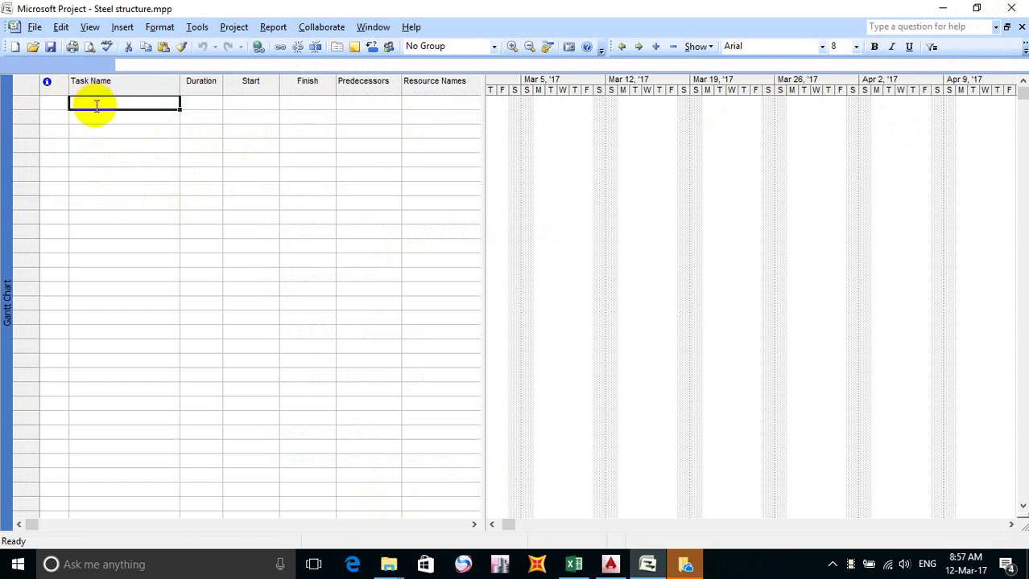
left_click(52, 102)
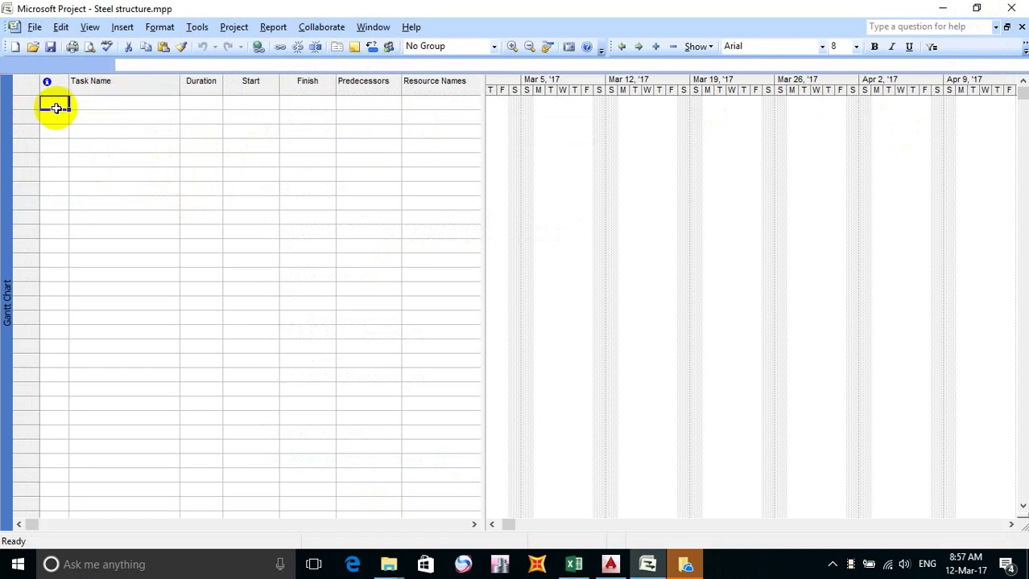
left_click(25, 99)
left_click(55, 102)
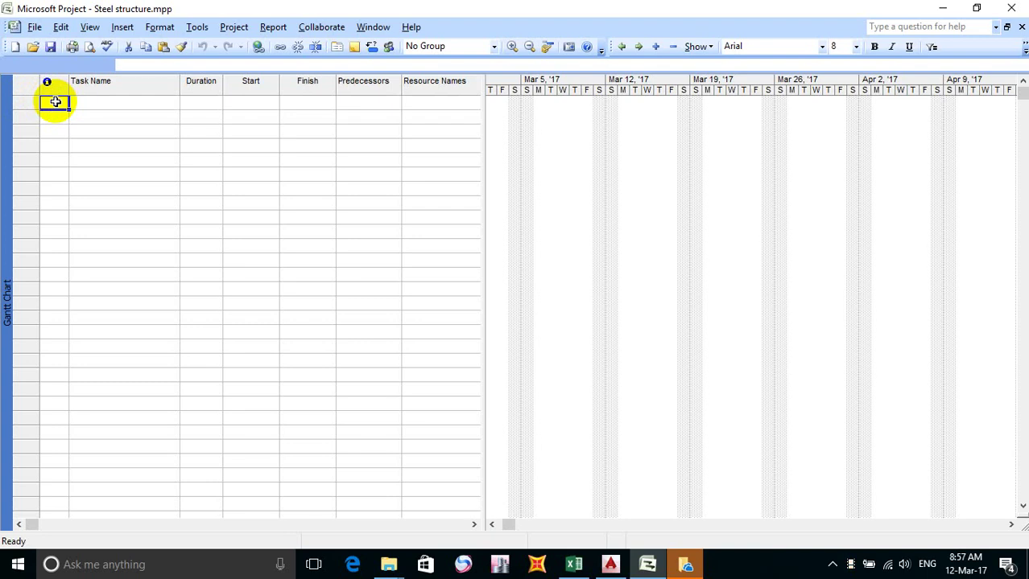
left_click(122, 103)
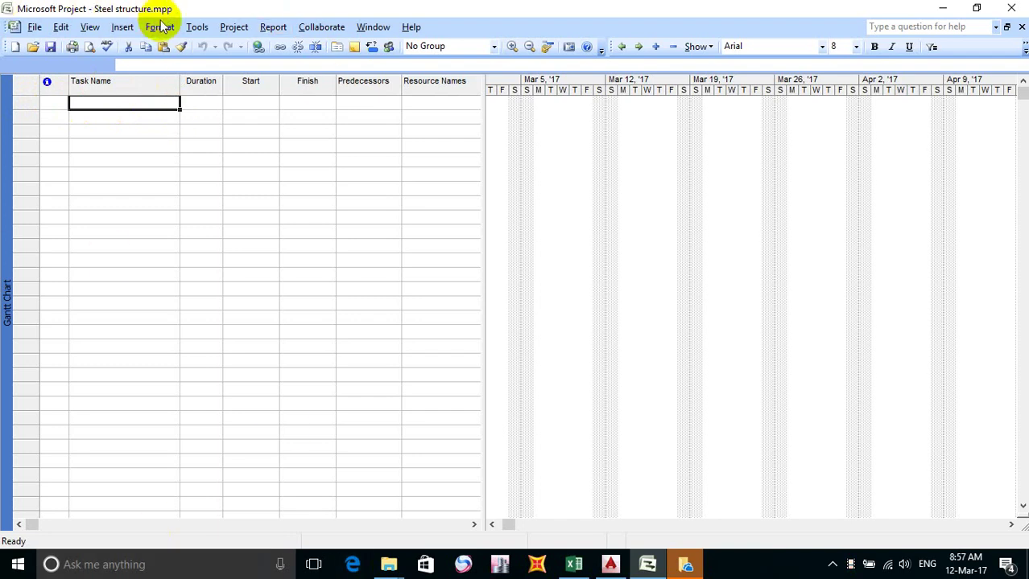
Enable the project summary task for Steel structure.mpp in the project options and widen the Finish column so its dates fit.
left_click(197, 28)
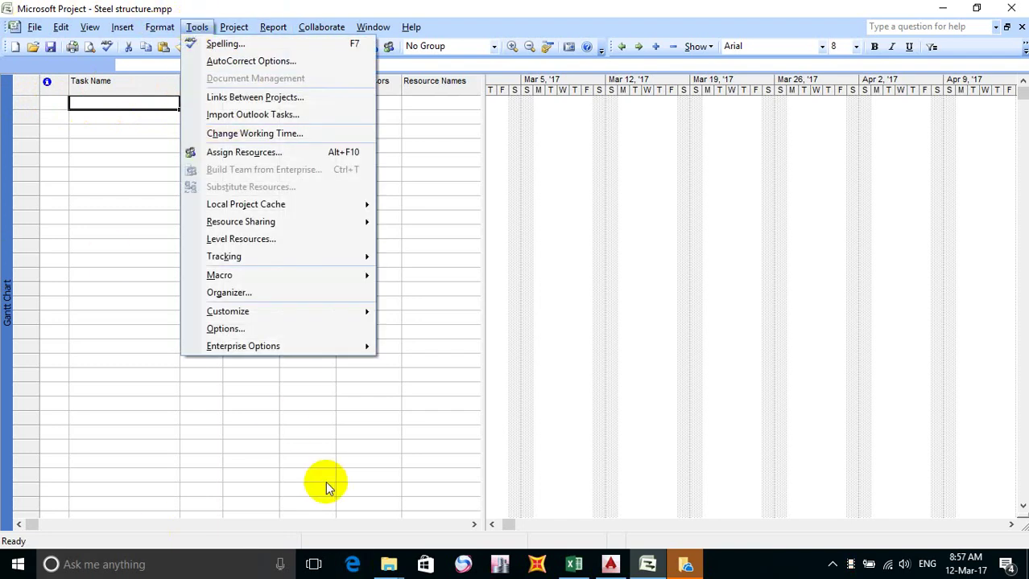
left_click(225, 329)
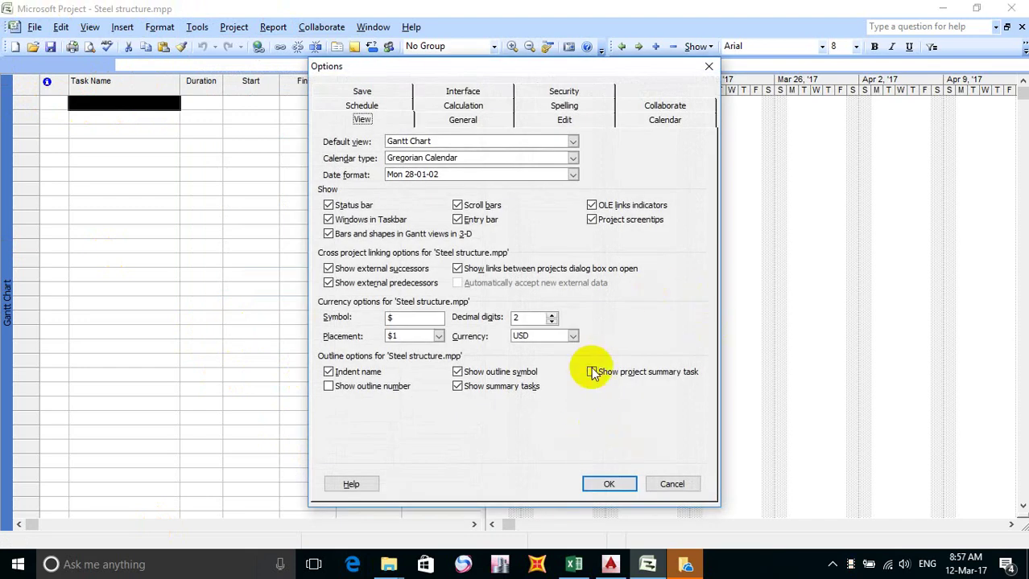
left_click(592, 371)
left_click(610, 484)
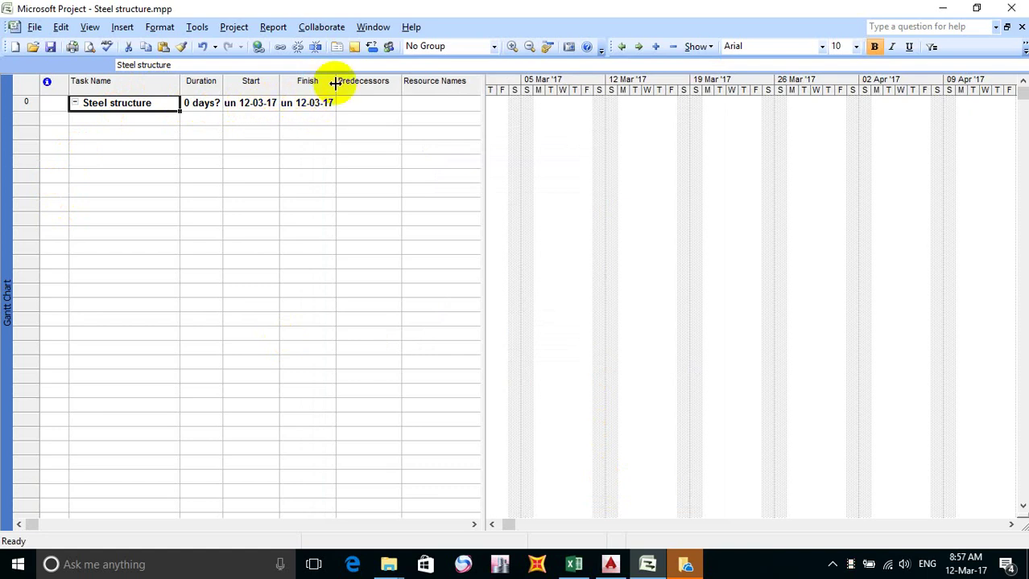
left_click_drag(335, 80, 344, 81)
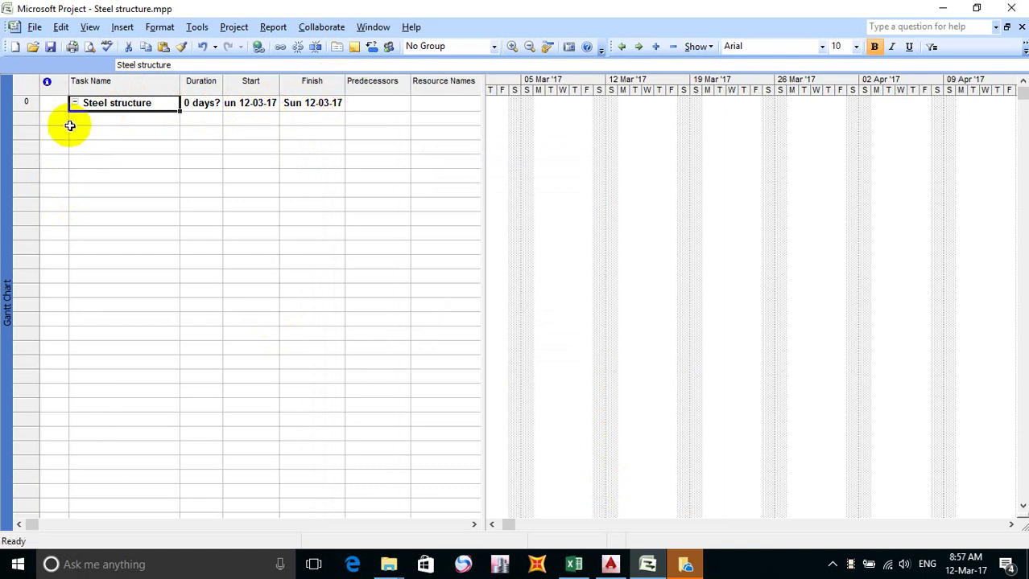
Revisit the project summary task option, switching it off and back on before accepting the project options.
left_click(96, 129)
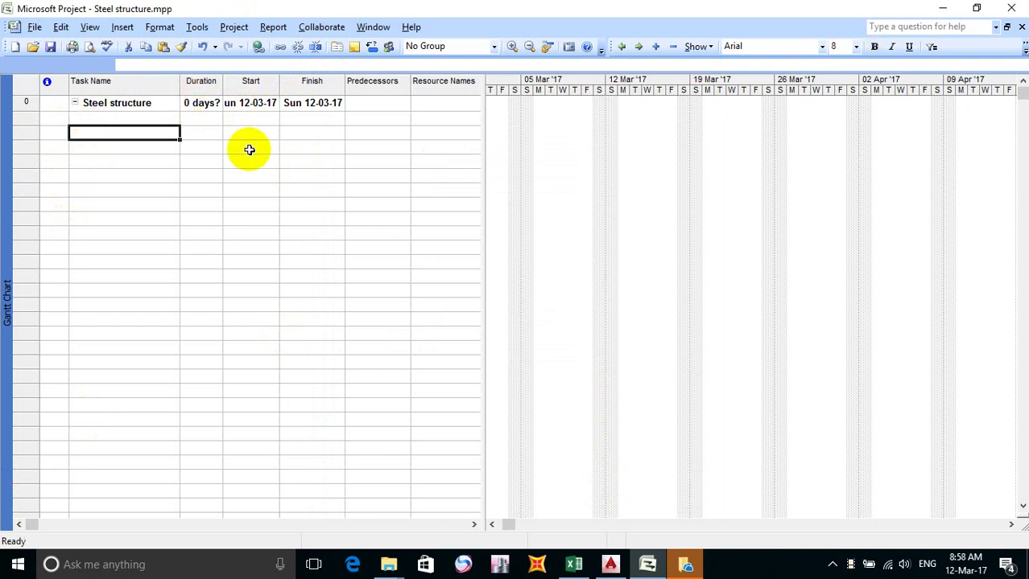
left_click(198, 28)
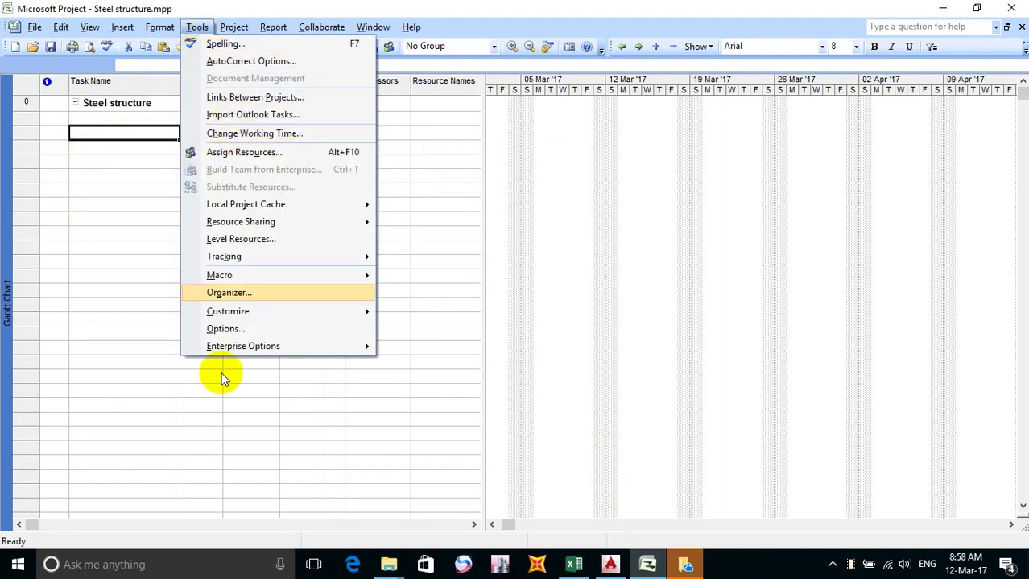
left_click(226, 329)
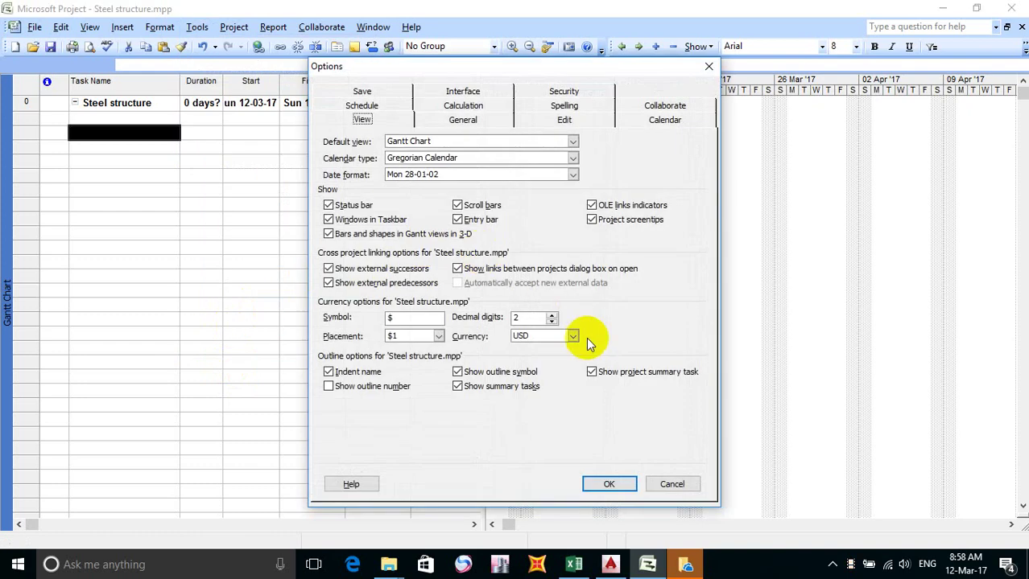
left_click(591, 373)
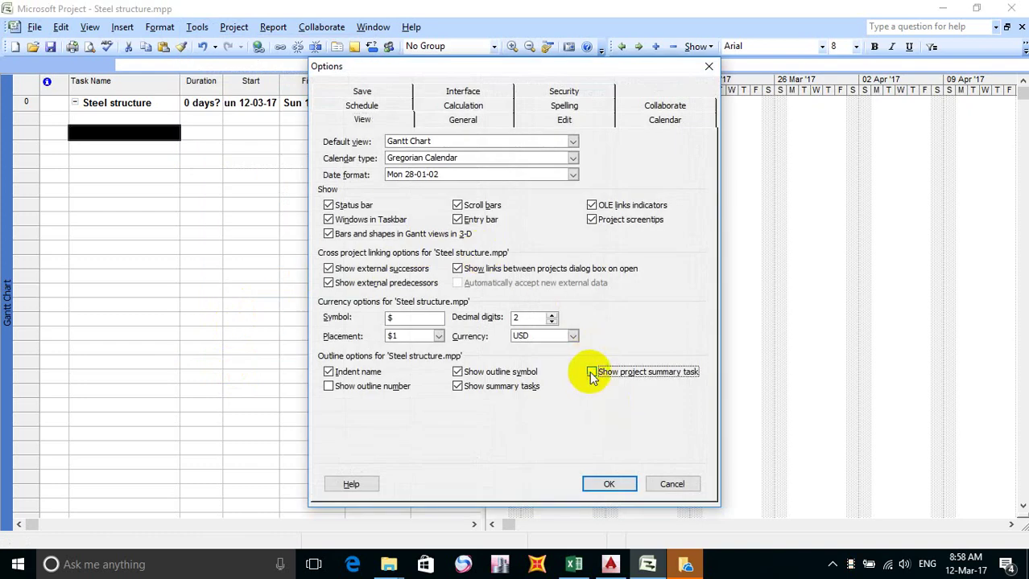
left_click(607, 483)
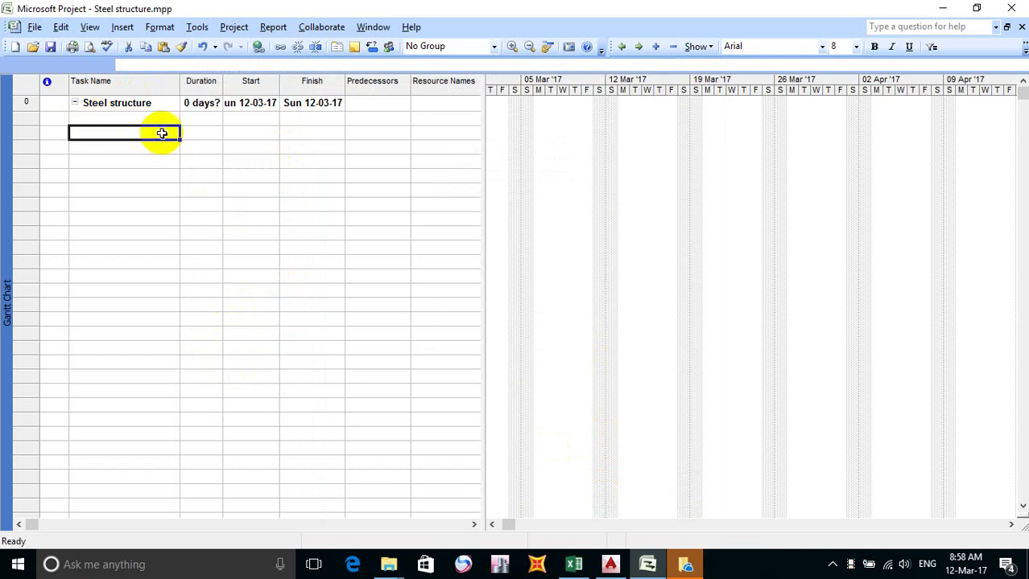
left_click(120, 105)
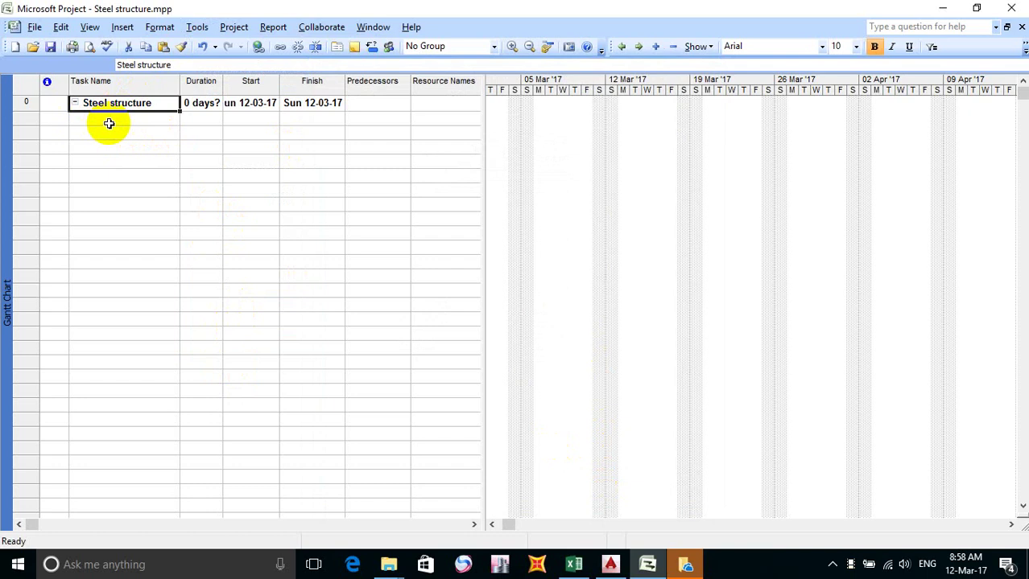
left_click(156, 129)
left_click(142, 111)
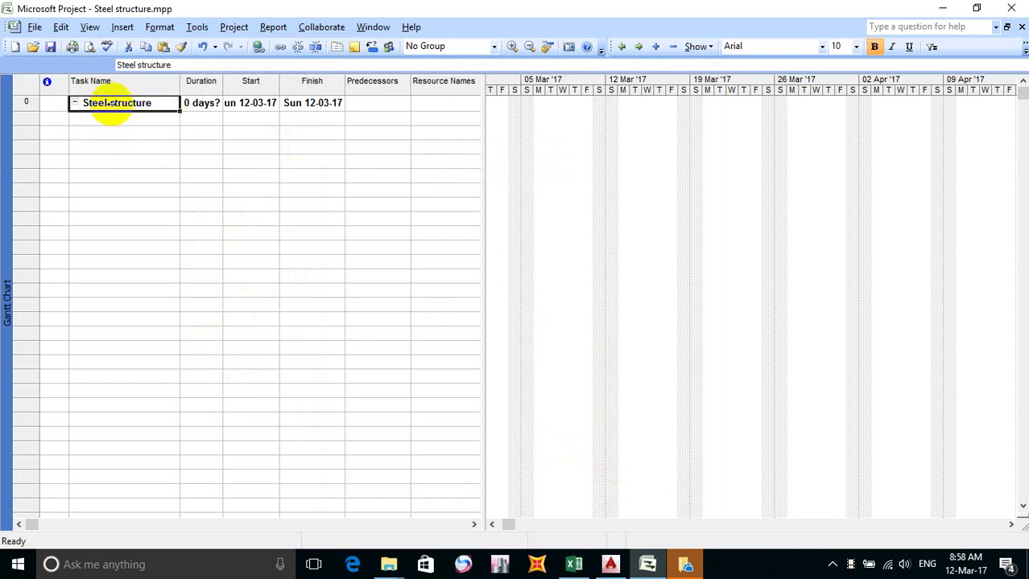
left_click(48, 103)
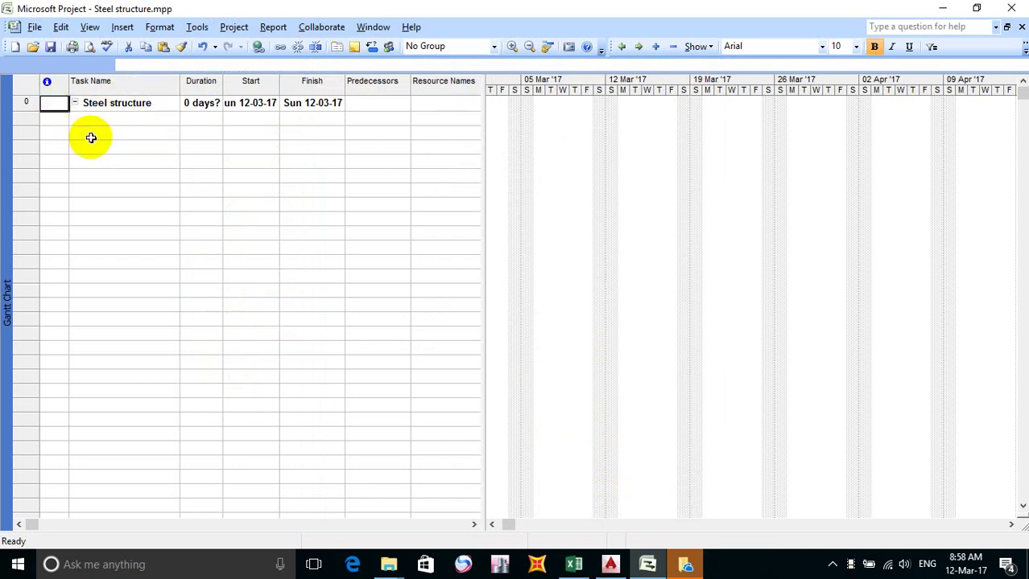
left_click(92, 135)
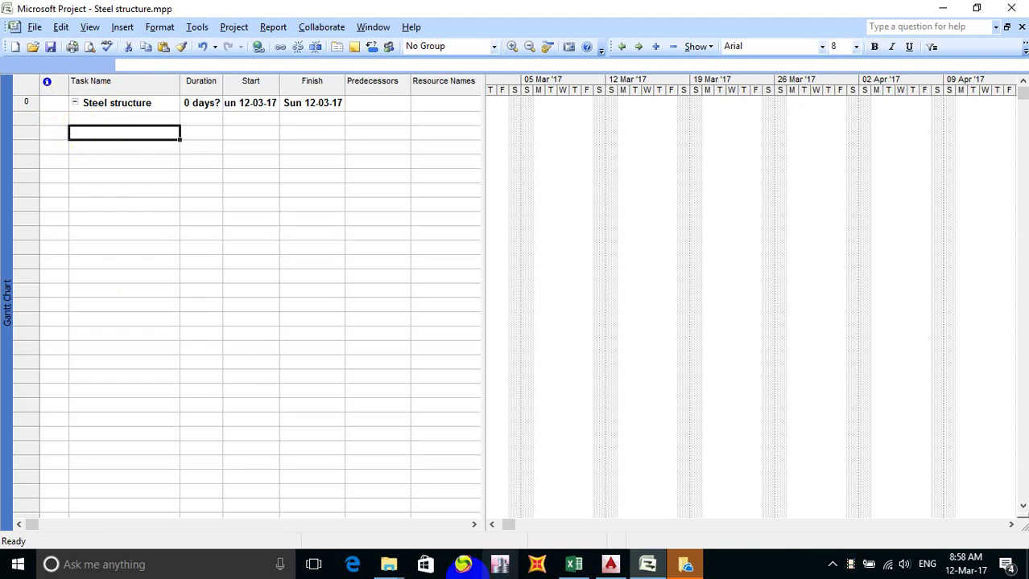
Save the Steel structure project with its summary task row.
left_click(49, 46)
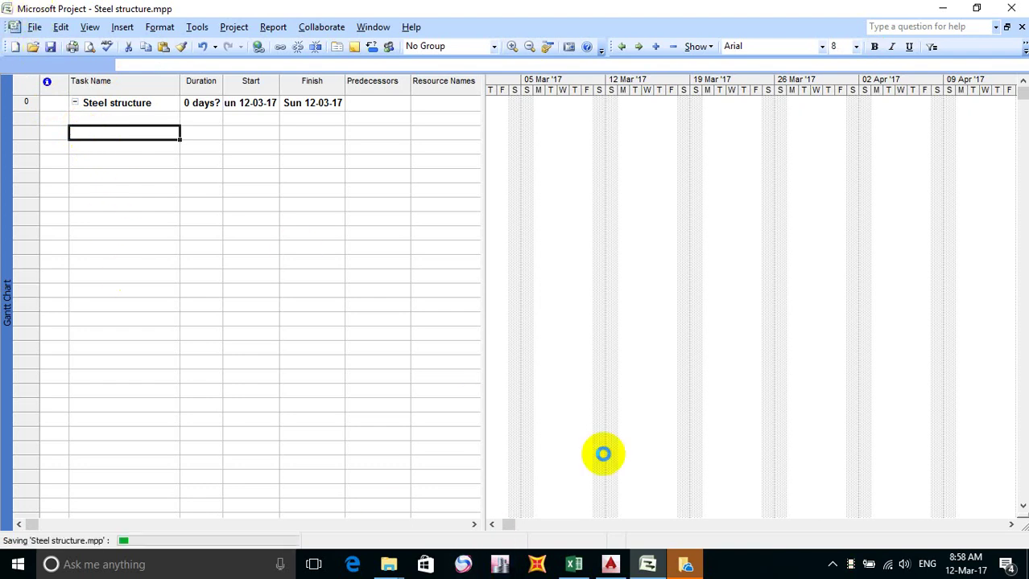
Switch to the Sample 01 17 01 17.xls workbook in Excel and review the Solution sheet's critical path and task tables, network diagrams and Microsoft Office Project section.
left_click(574, 565)
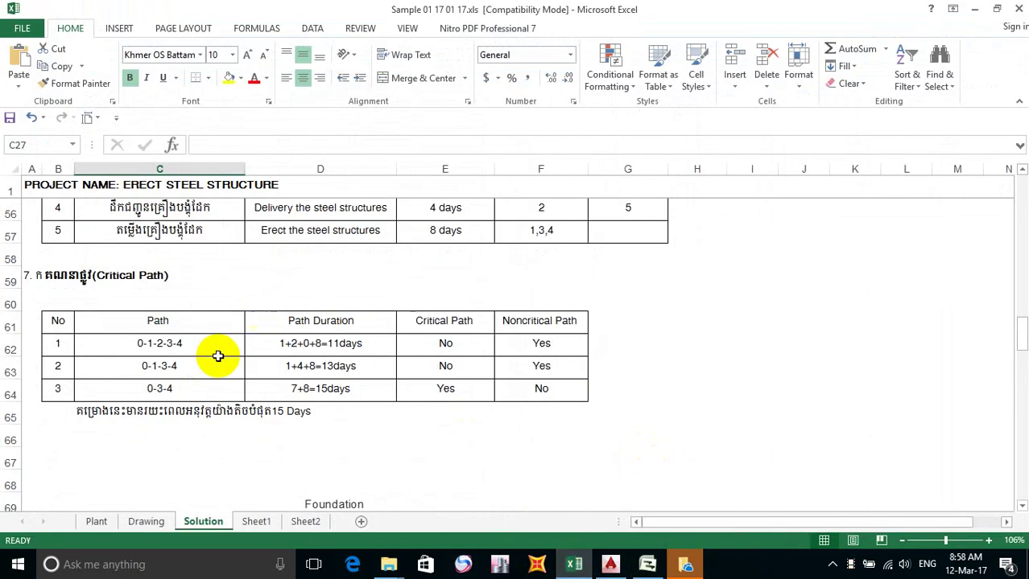
scroll(201, 409, "down", 4)
scroll(203, 409, "down", 15)
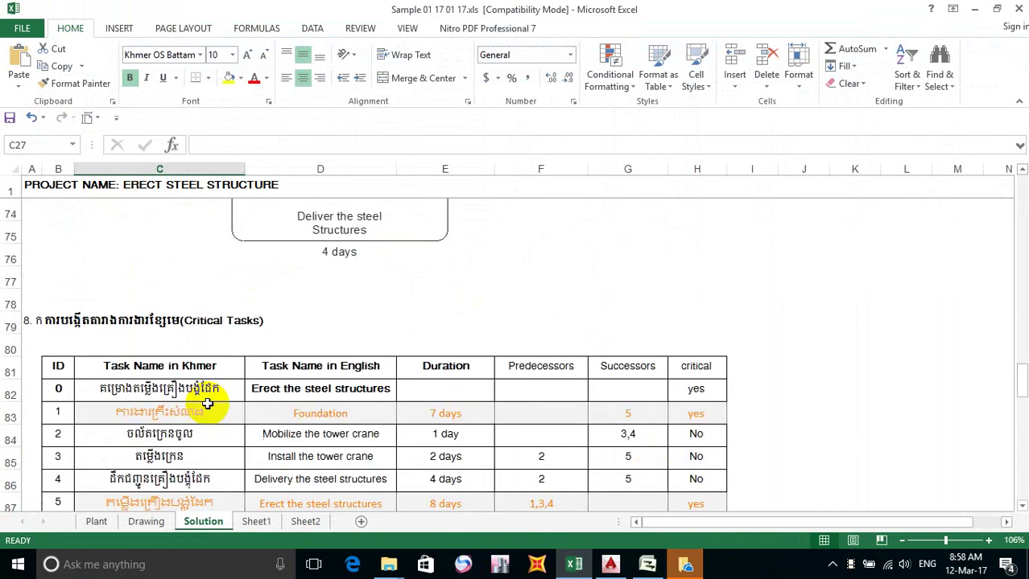
scroll(218, 394, "down", 5)
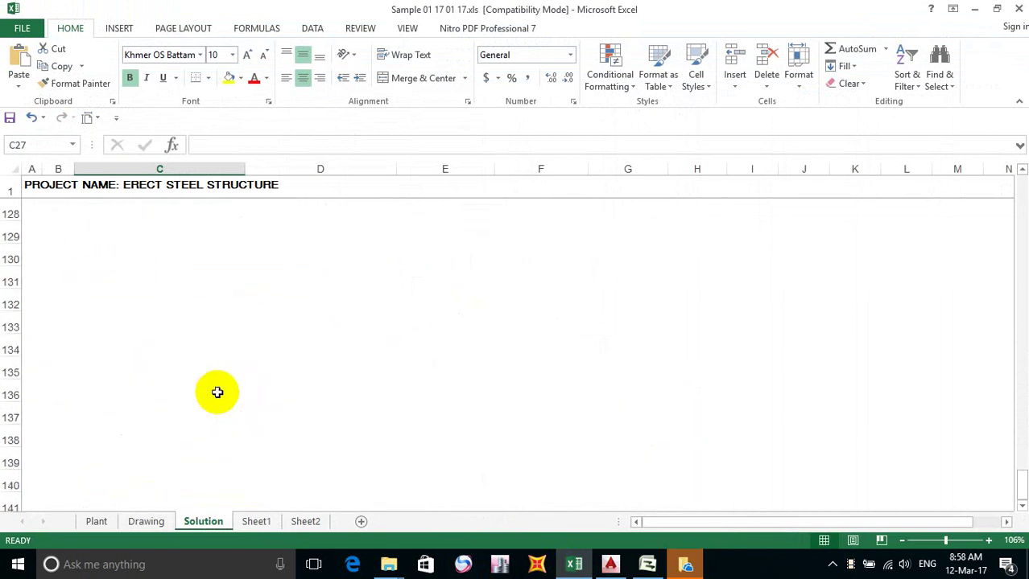
scroll(216, 391, "up", 3)
left_click(89, 345)
left_click(63, 344)
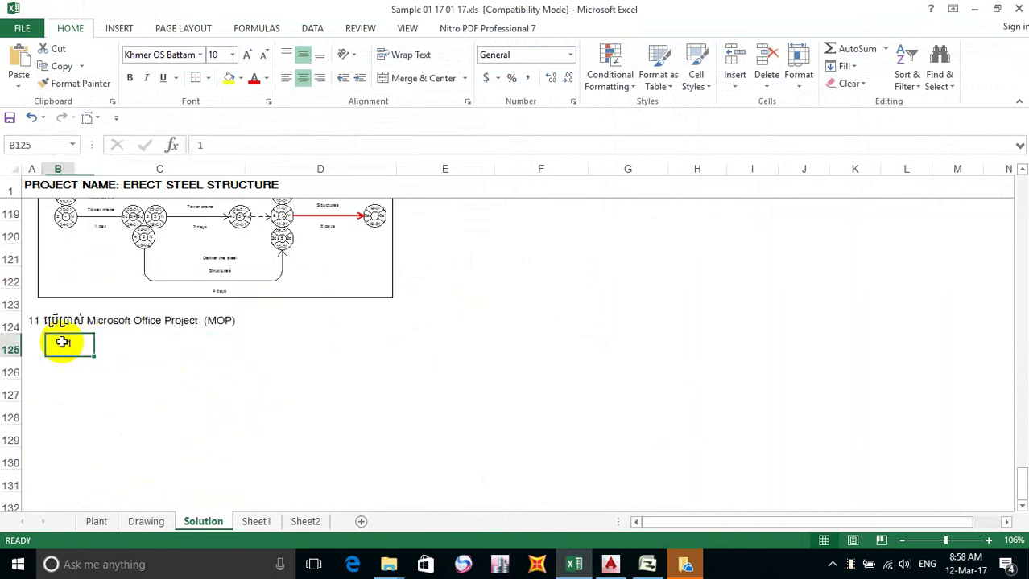
left_click(38, 345)
left_click(47, 345)
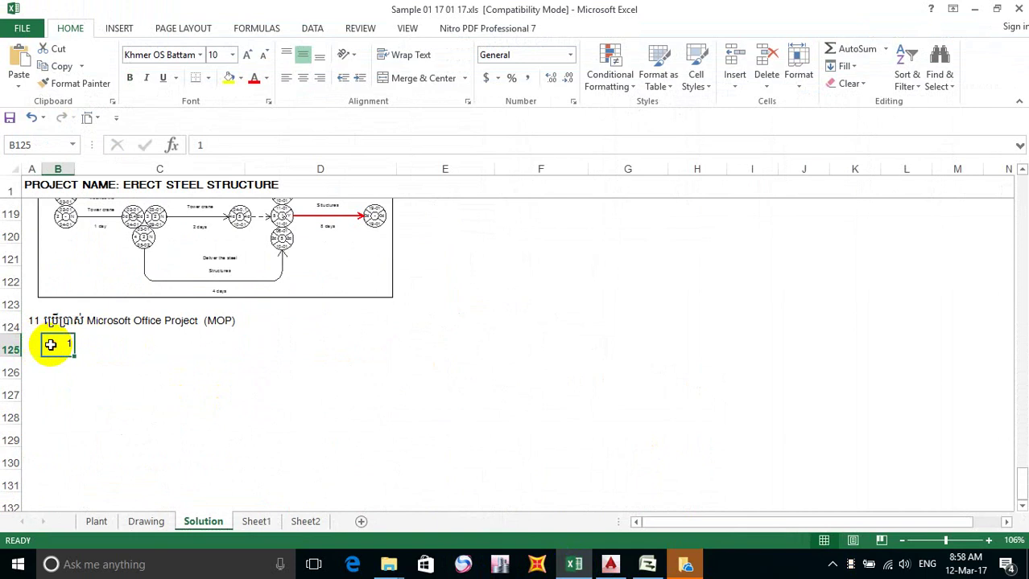
scroll(110, 300, "up", 11)
scroll(115, 304, "up", 6)
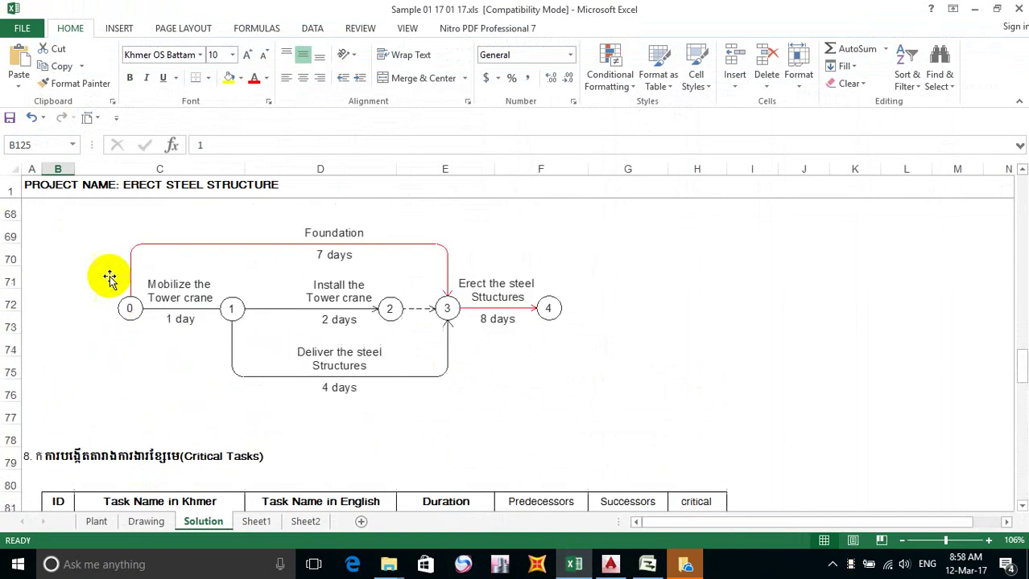
scroll(108, 270, "down", 11)
scroll(110, 287, "down", 7)
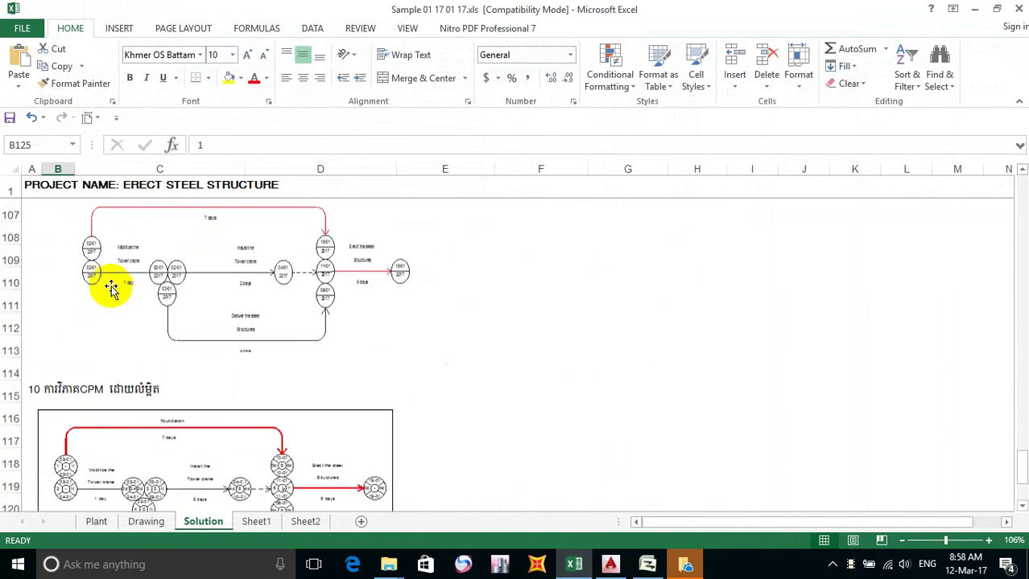
Narrow column B slightly on the Solution sheet around the numbering under the Microsoft Office Project (MOP) heading.
left_click(21, 258)
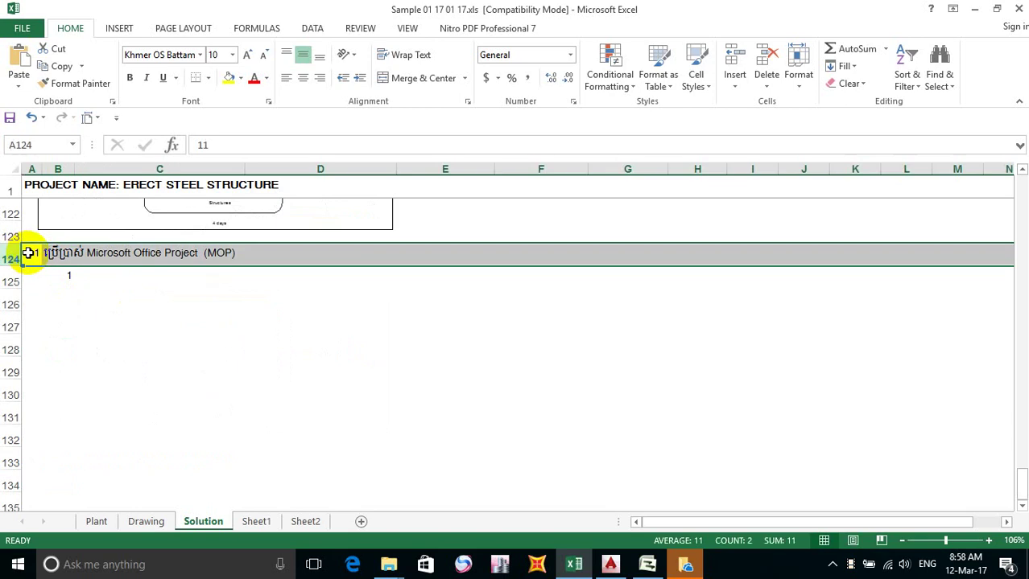
left_click(37, 258)
left_click(35, 277)
left_click(44, 259)
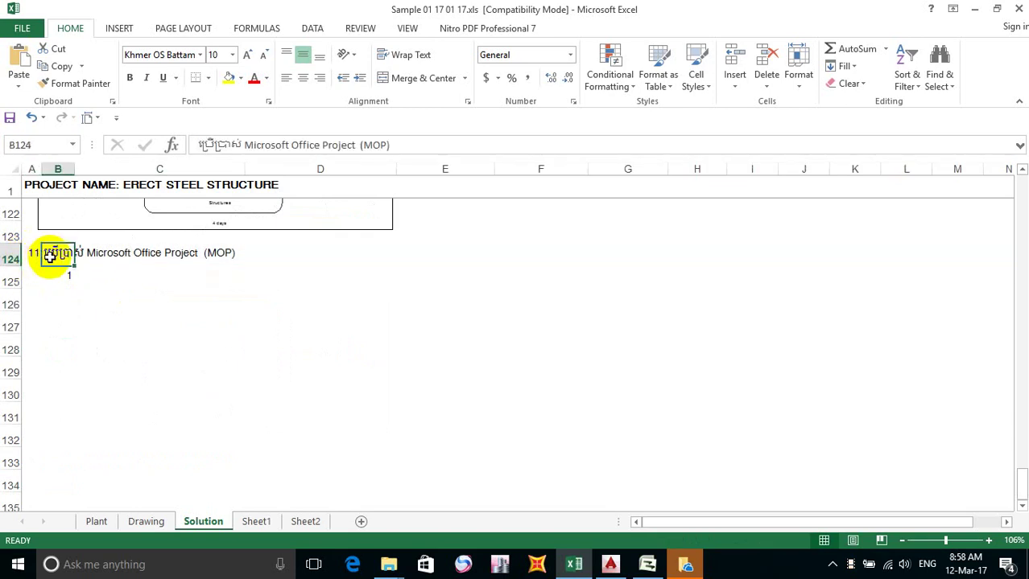
left_click(64, 276)
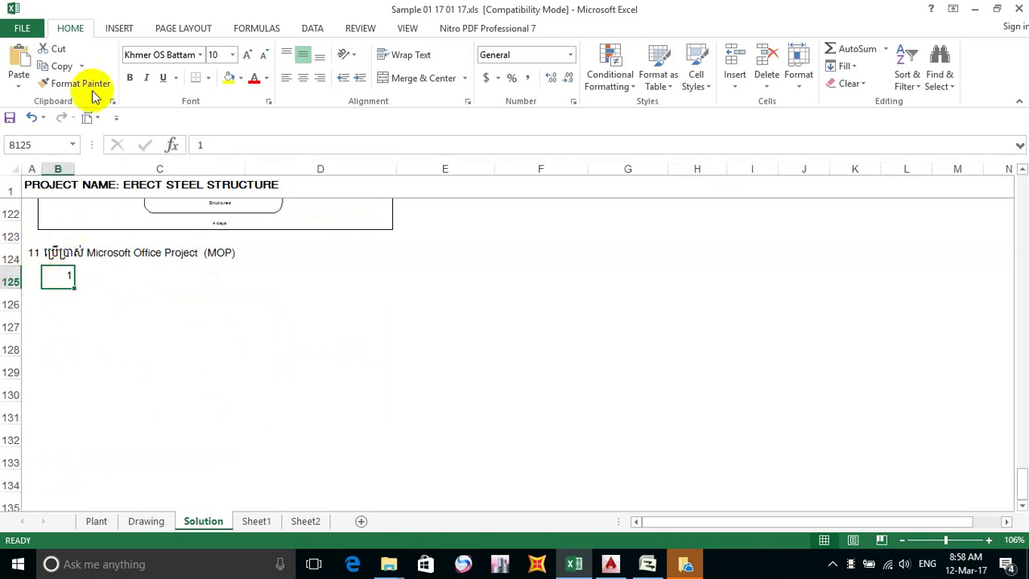
left_click_drag(75, 171, 69, 174)
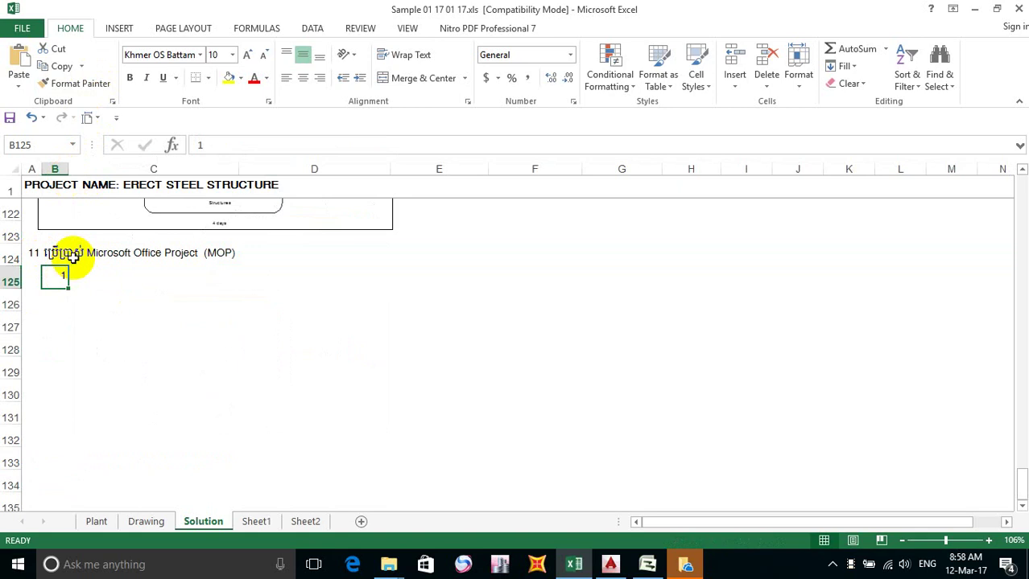
Try to change the number in cell B125 under the Microsoft Office Project (MOP) heading to "1." with a period.
left_click(76, 292)
left_click(82, 275)
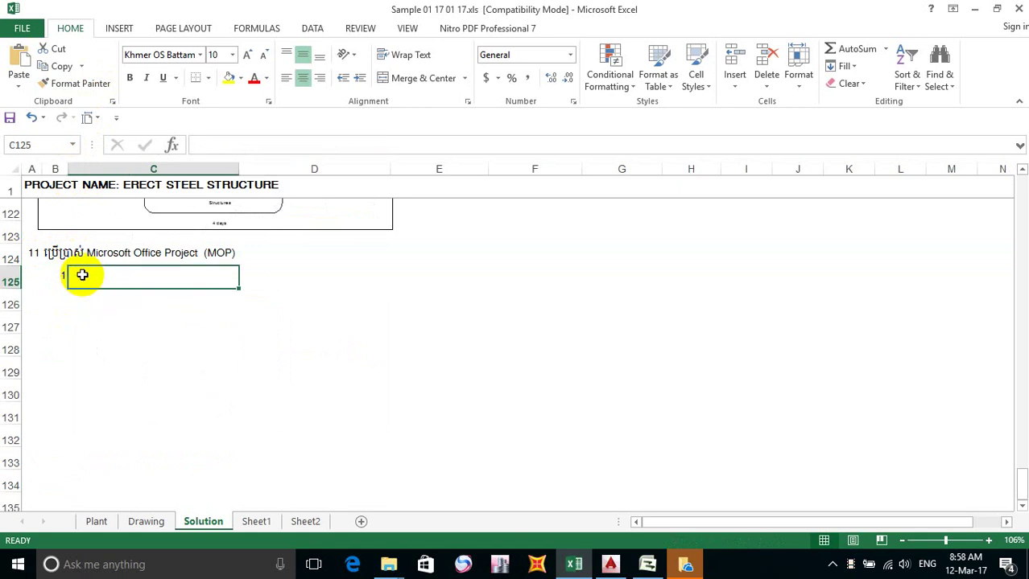
left_click(64, 276)
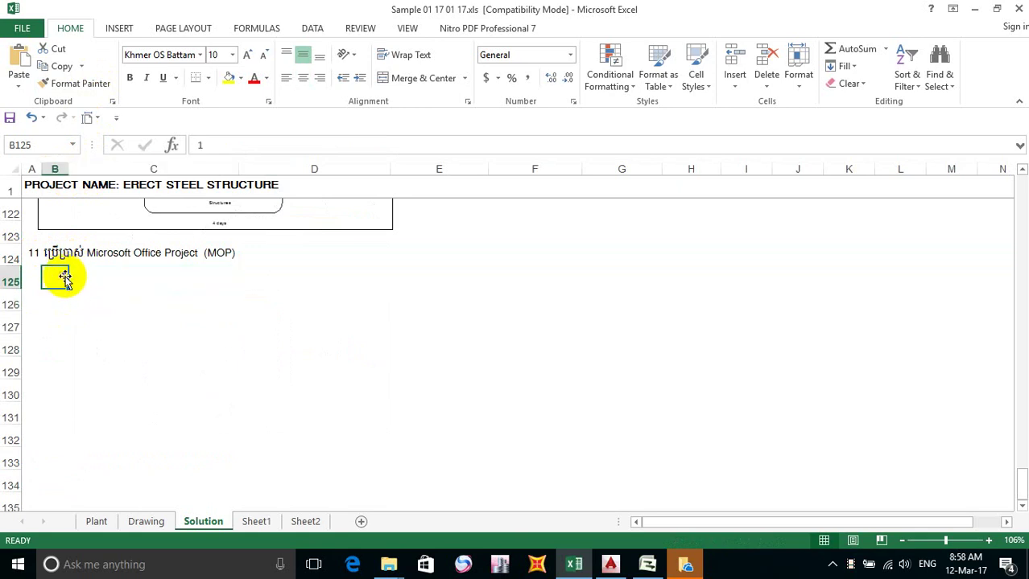
double_click(63, 276)
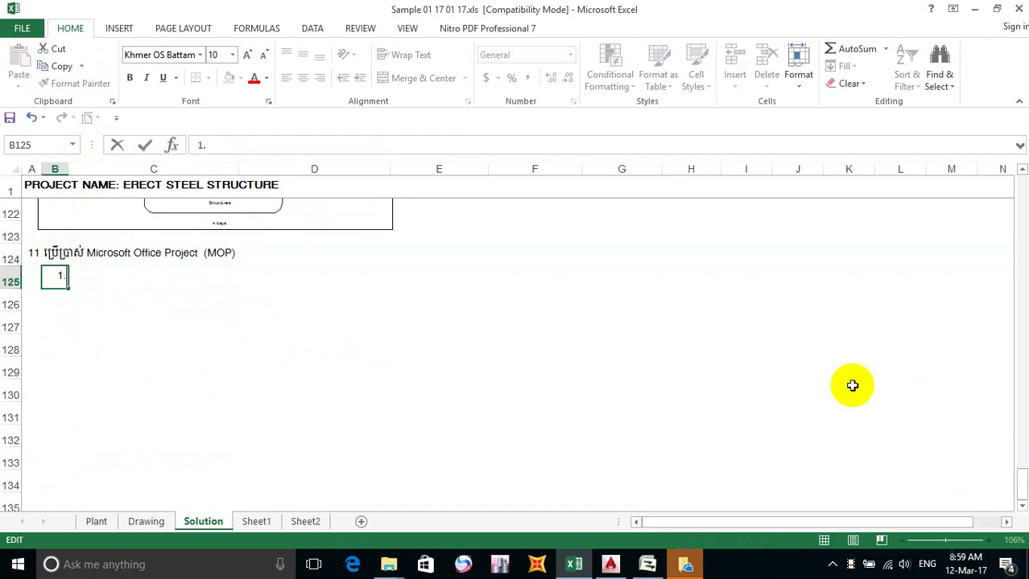
left_click(83, 273)
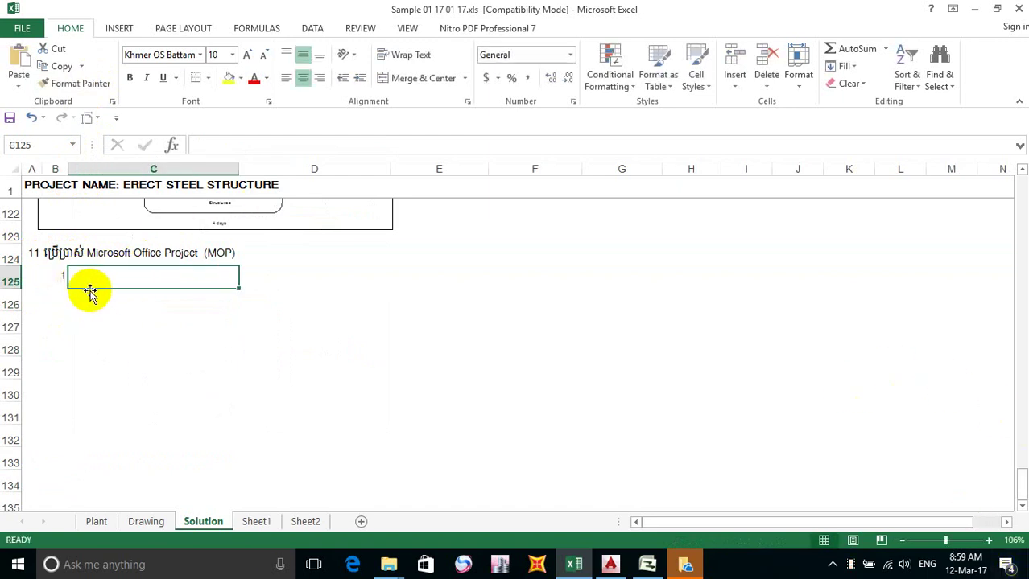
scroll(87, 289, "up", 2)
double_click(64, 416)
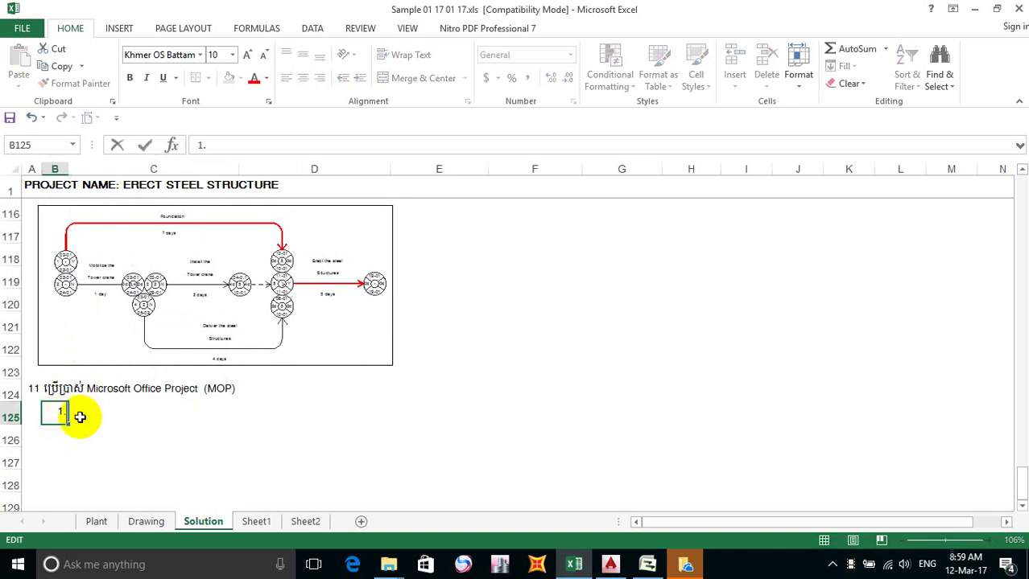
left_click(73, 414)
left_click(76, 415)
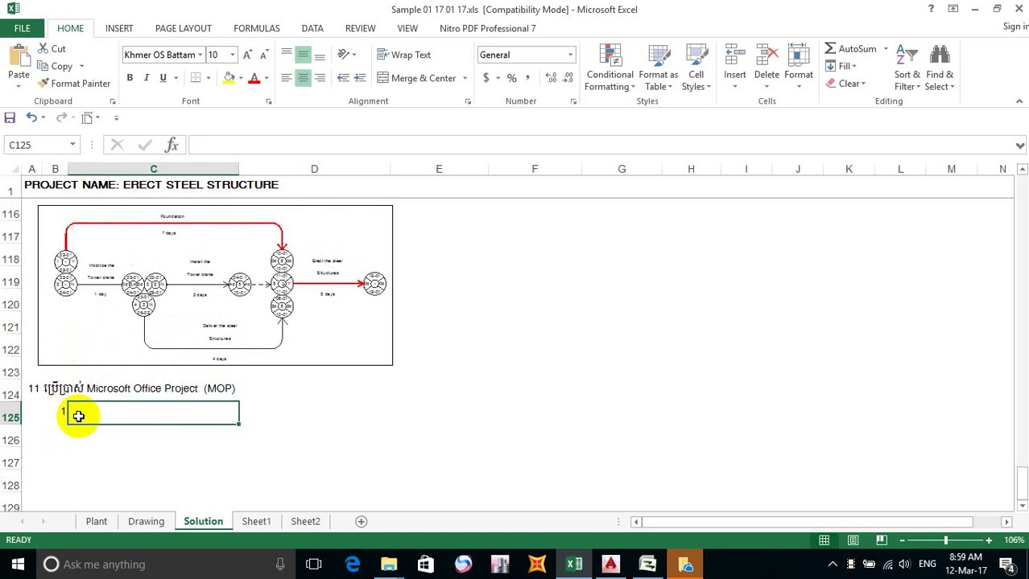
left_click(465, 409)
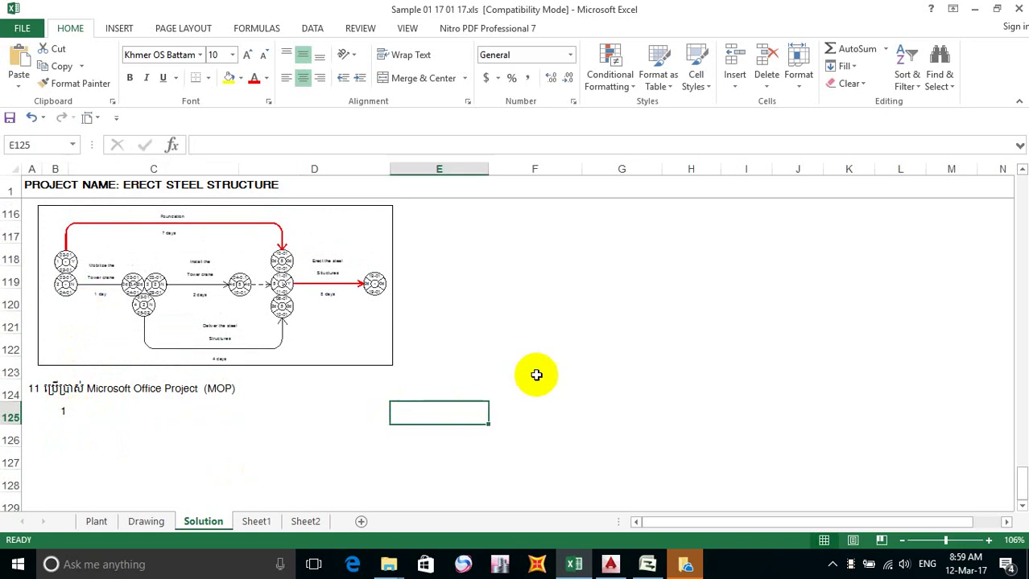
Switch to Microsoft Project and set the date format option to 28-01-02 after trying 28-01-02 12:33 PM.
left_click(648, 565)
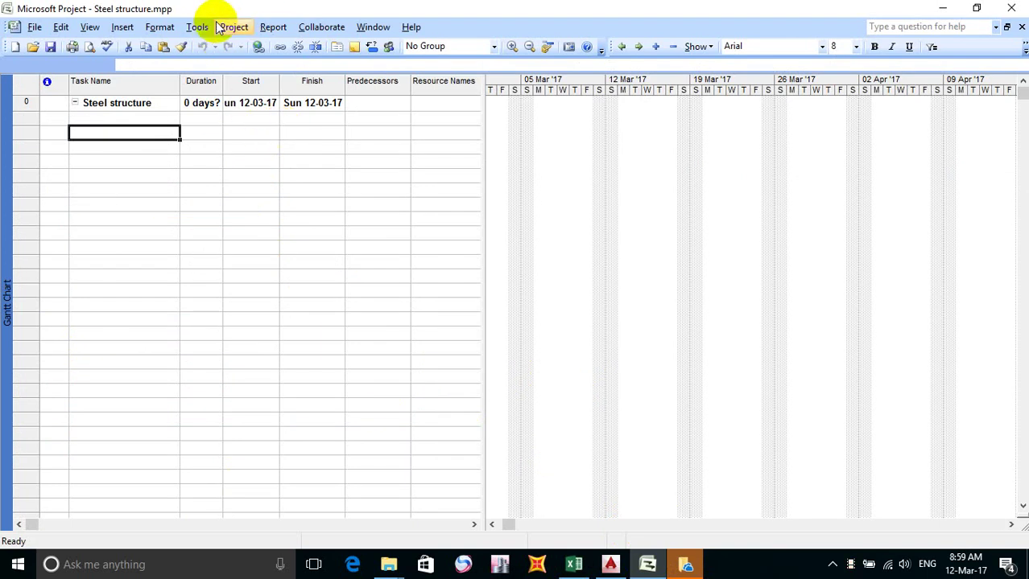
left_click(198, 27)
left_click(226, 328)
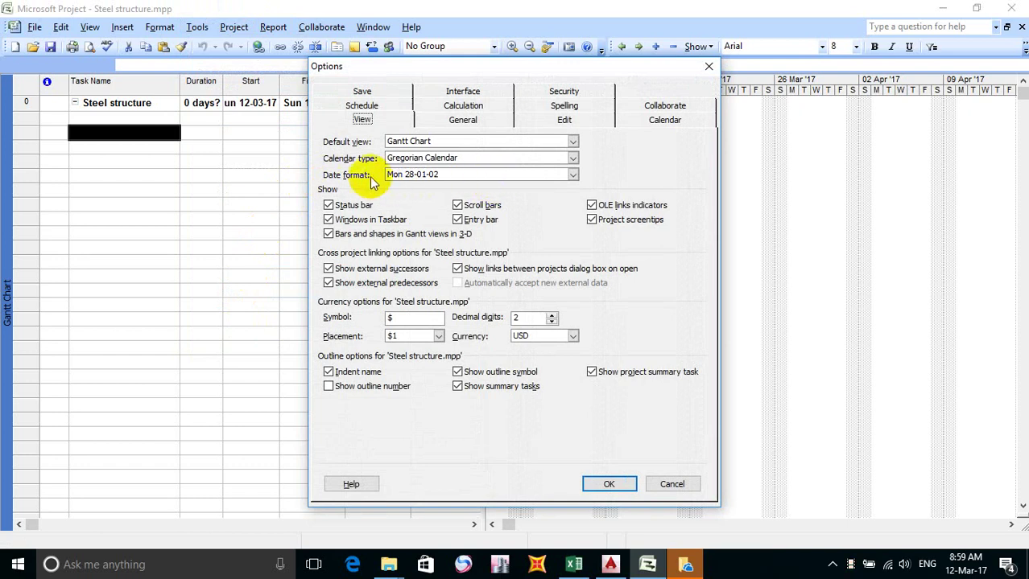
left_click(573, 176)
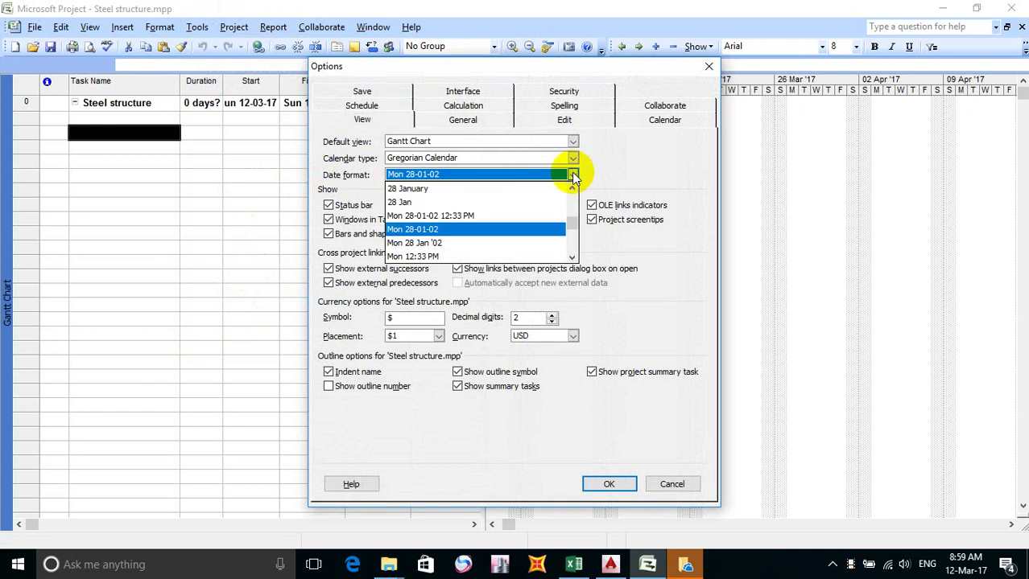
scroll(568, 181, "up", 3)
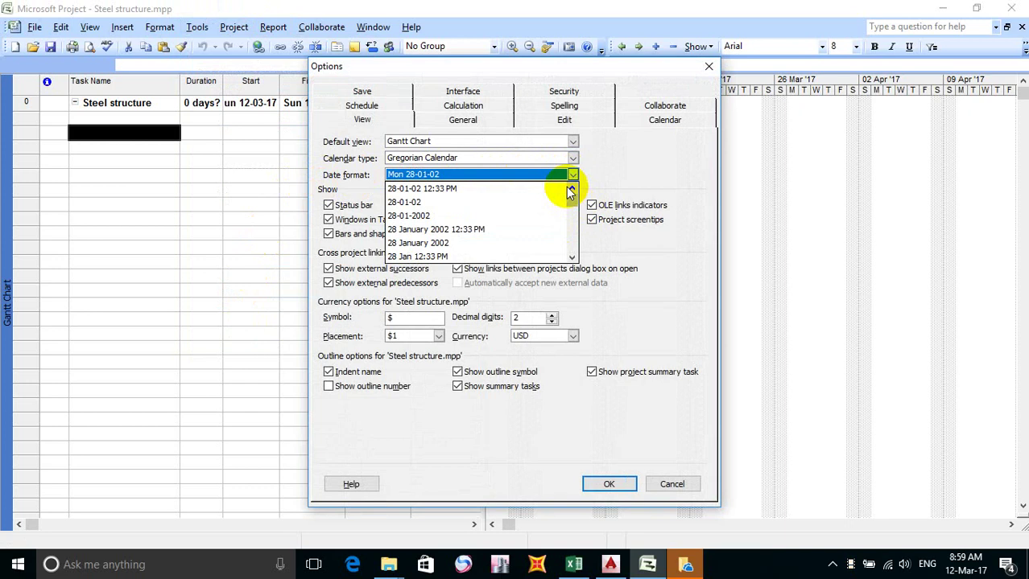
left_click(456, 190)
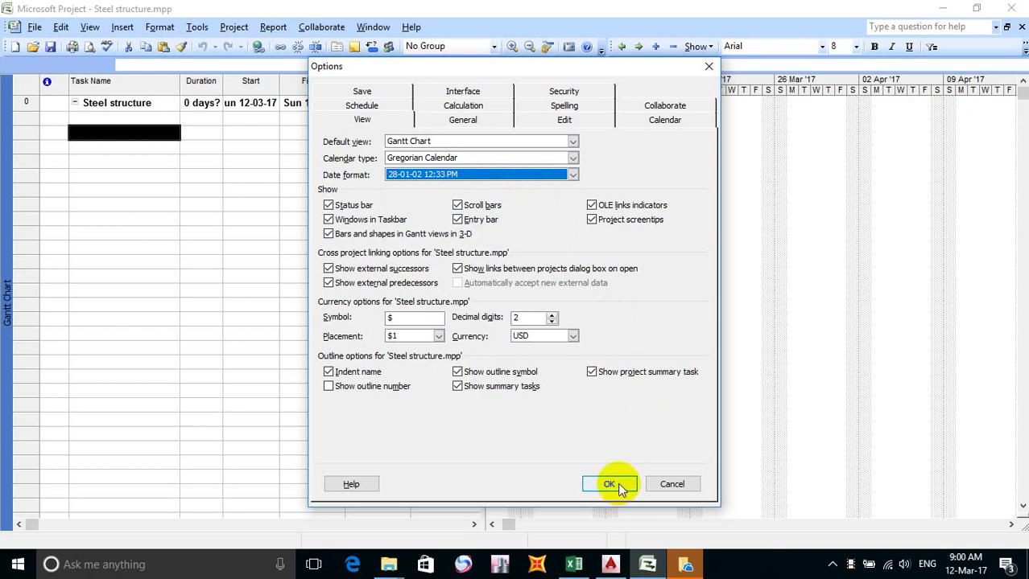
left_click(573, 176)
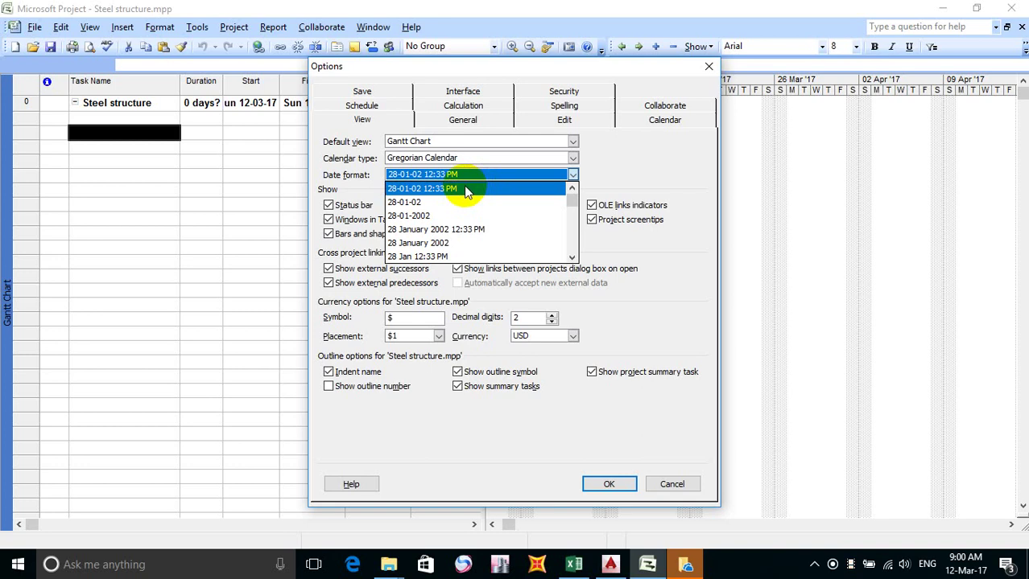
left_click(448, 202)
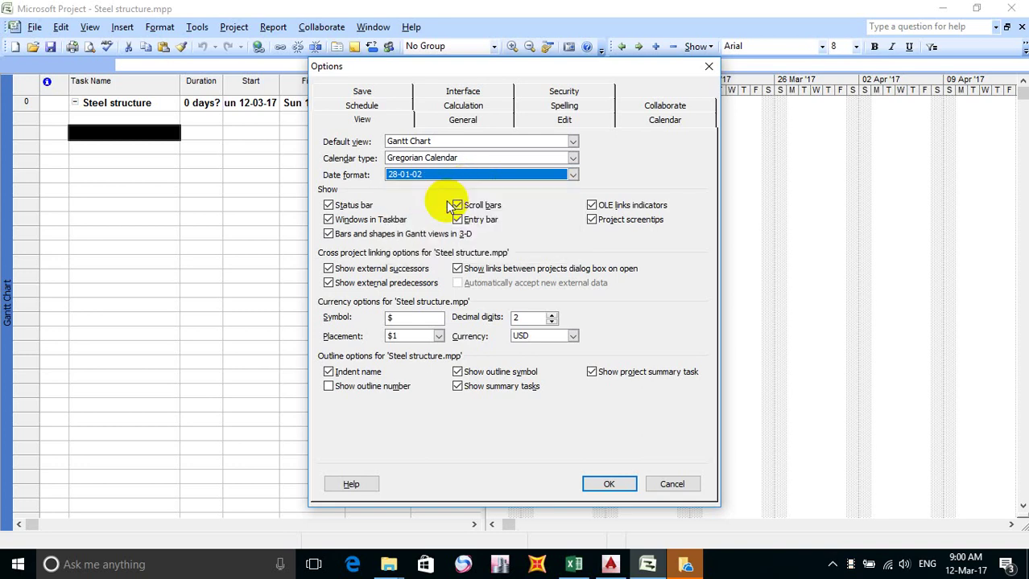
left_click(611, 484)
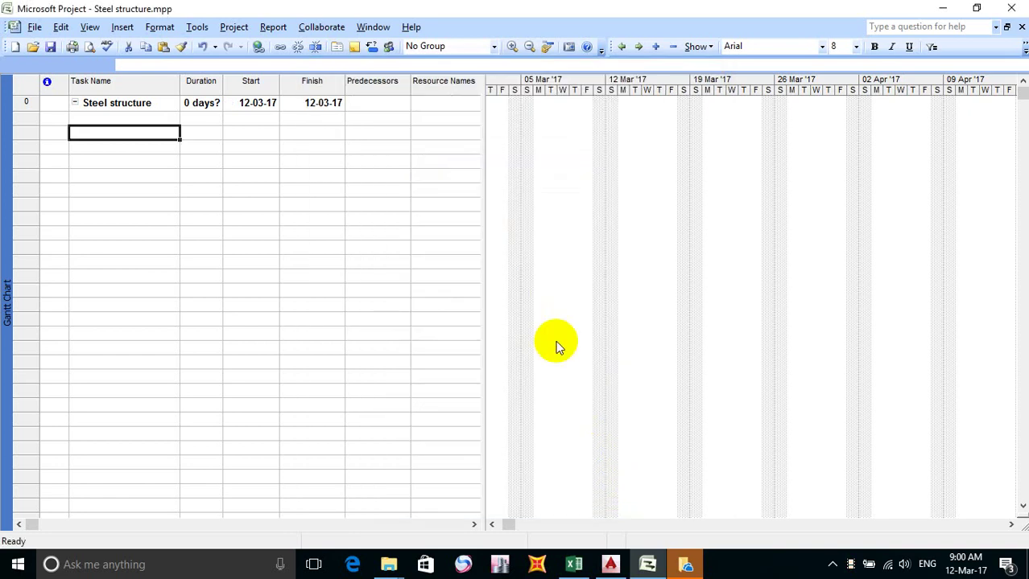
left_click(326, 130)
left_click(232, 119)
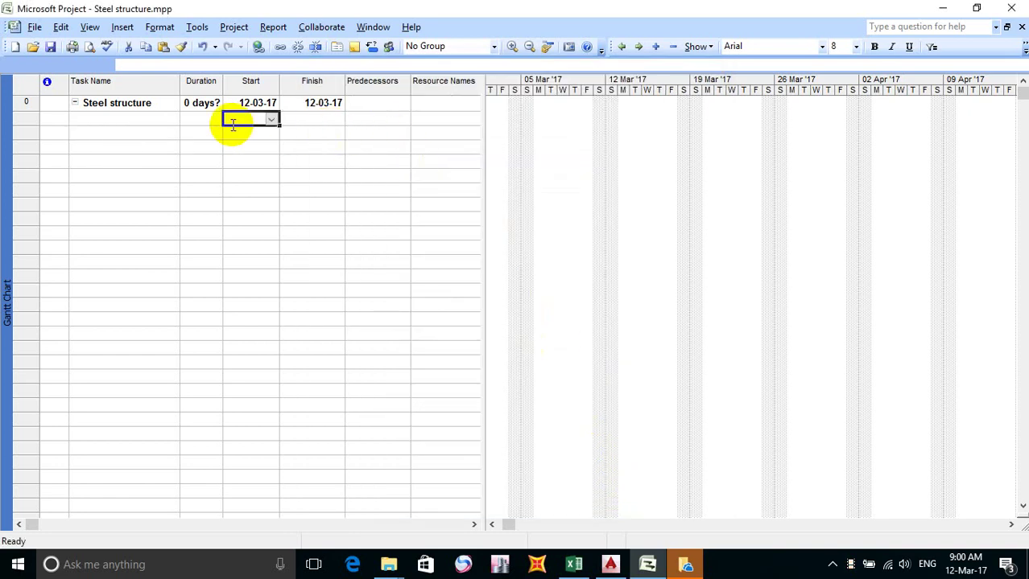
left_click(126, 119)
left_click(121, 102)
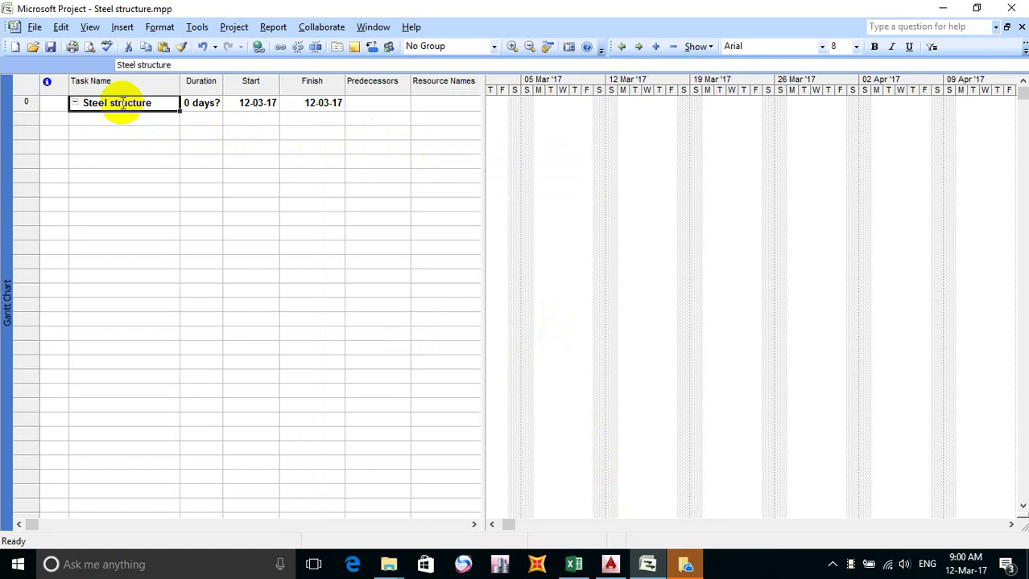
left_click(35, 28)
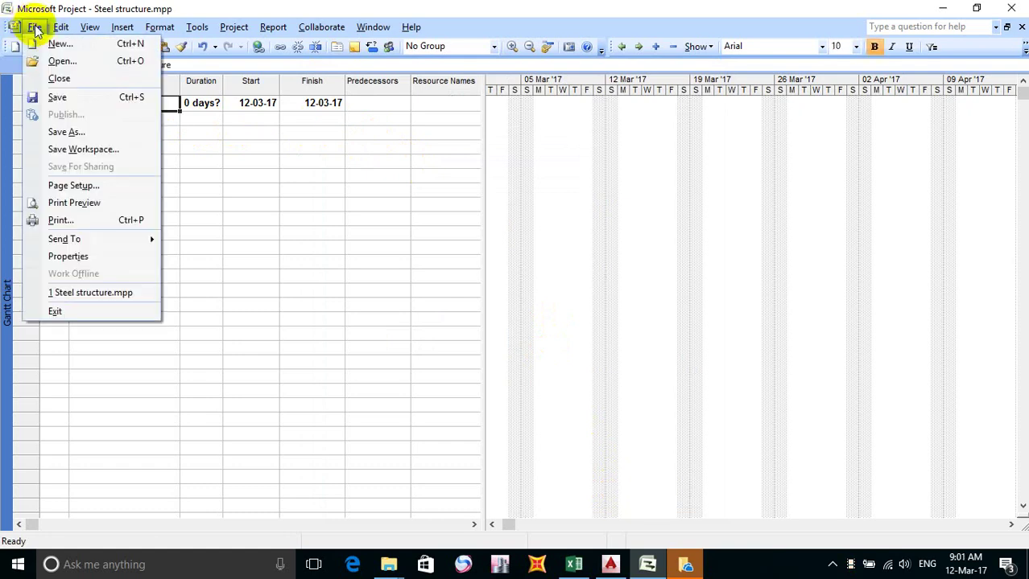
left_click(68, 133)
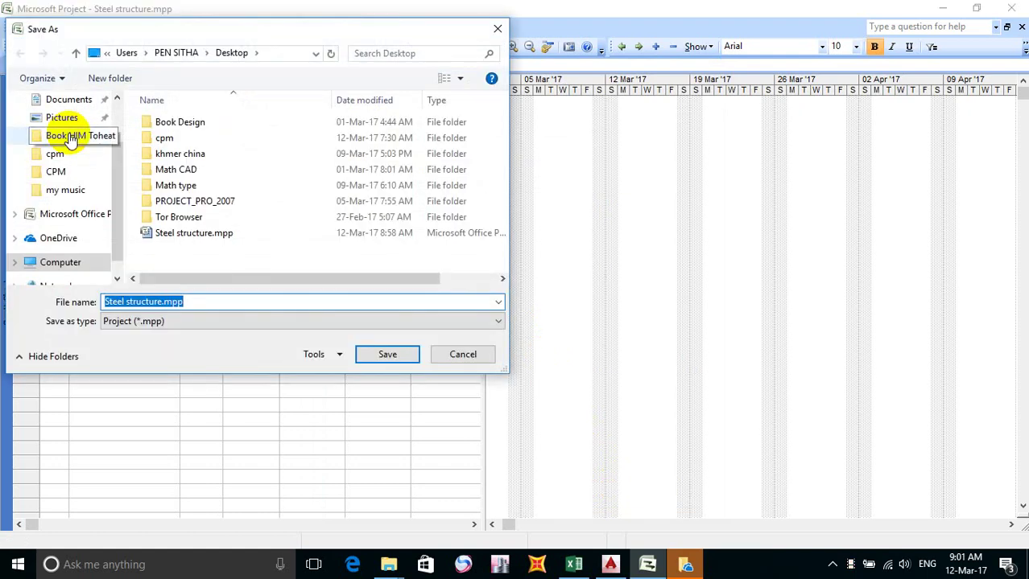
left_click(465, 354)
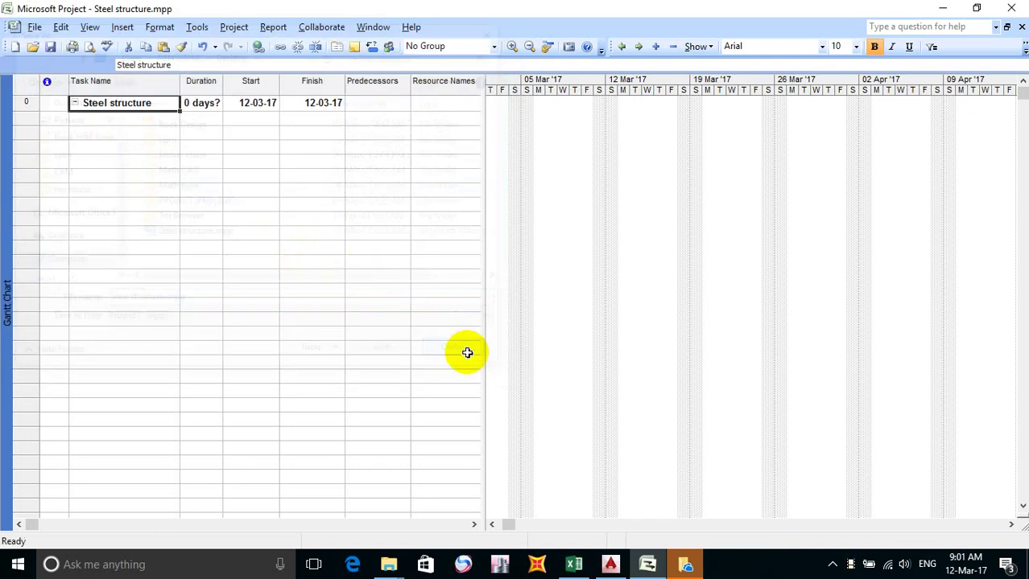
Save the Steel structure project and close Microsoft Project, returning to the Solution sheet in Excel.
left_click(50, 47)
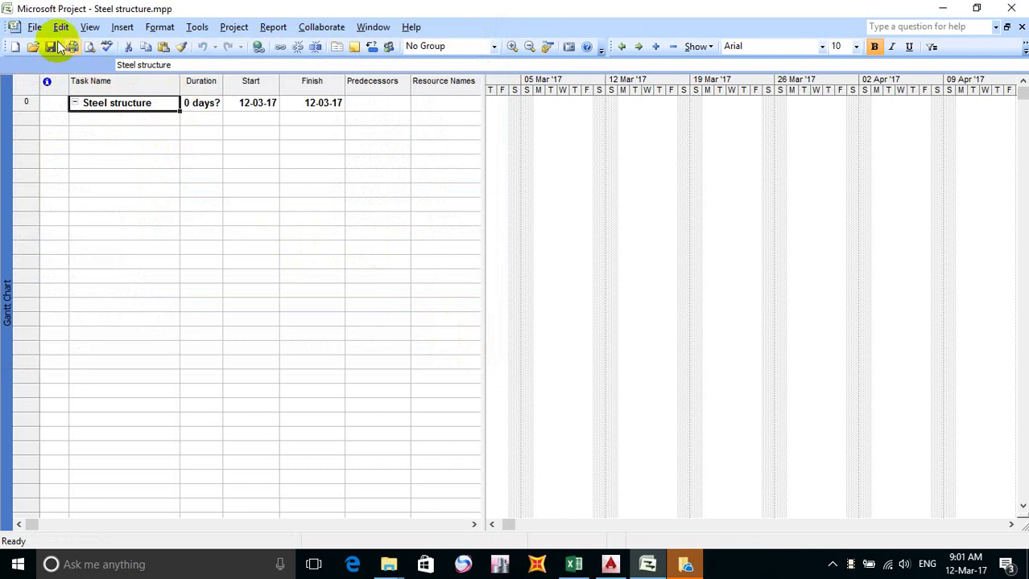
left_click(1011, 7)
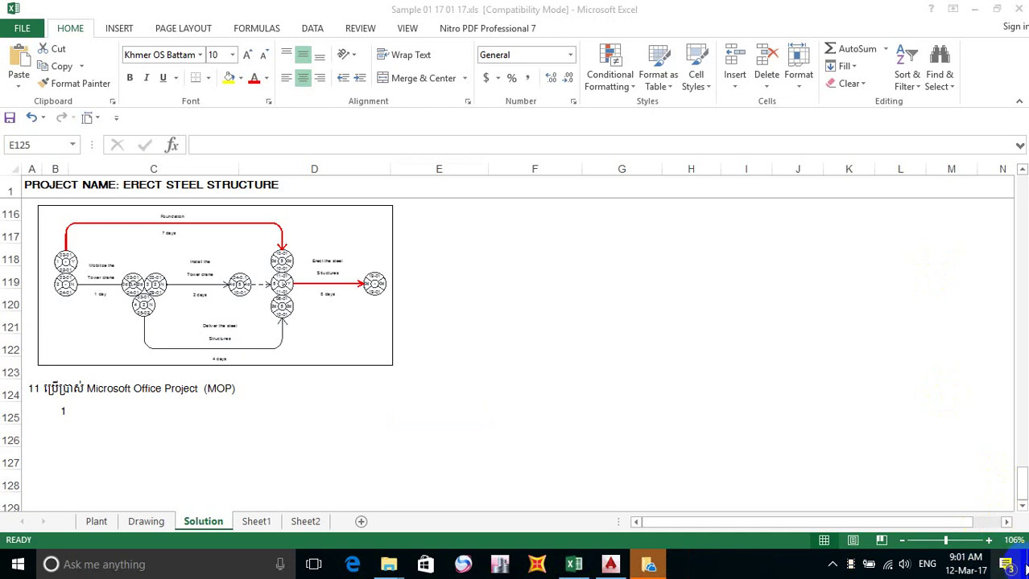
left_click(1005, 564)
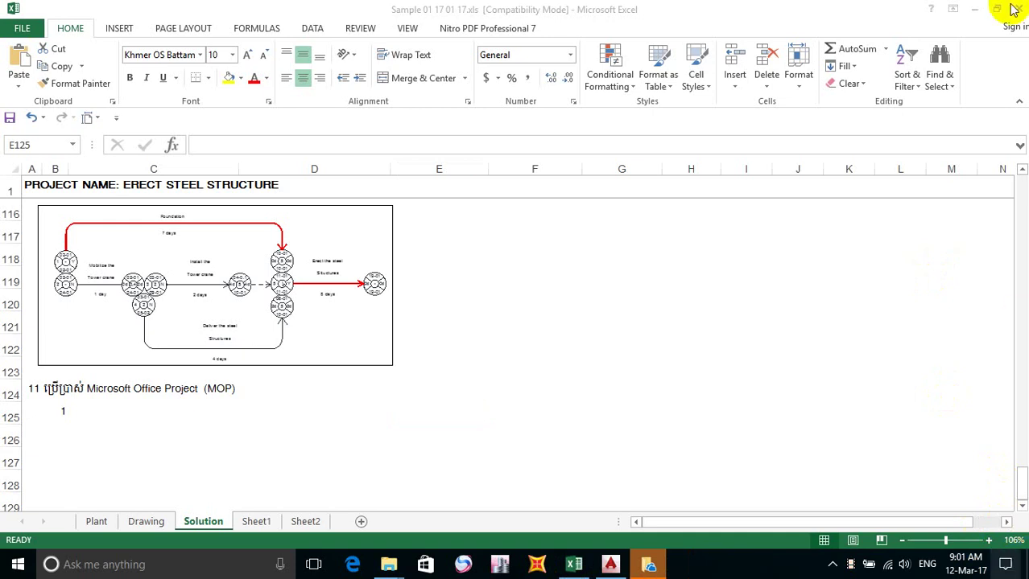
left_click(586, 384)
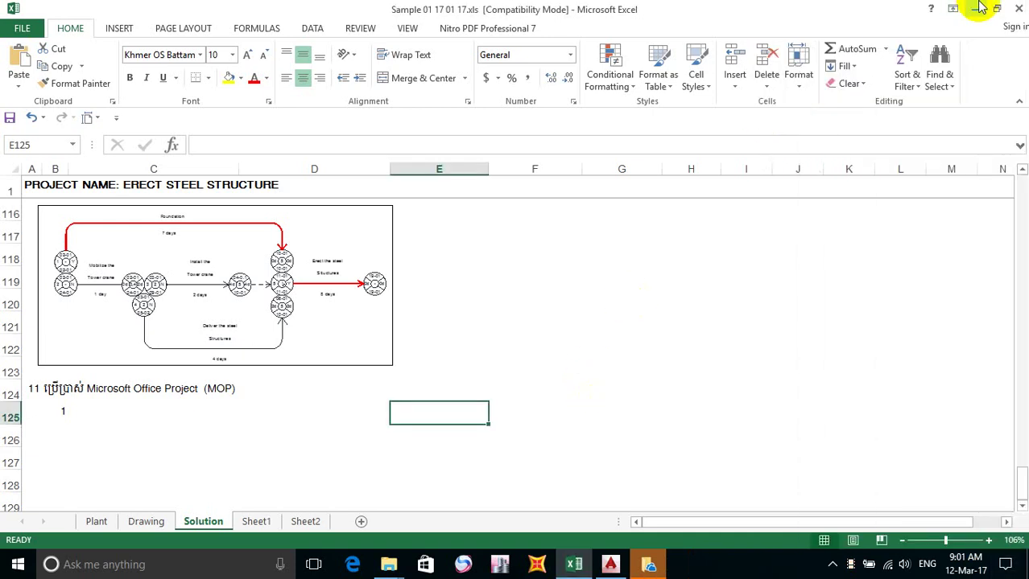
Dismiss the OneDrive setup window on the desktop and open Steel structure.mpp with Microsoft Office Project.
left_click(958, 8)
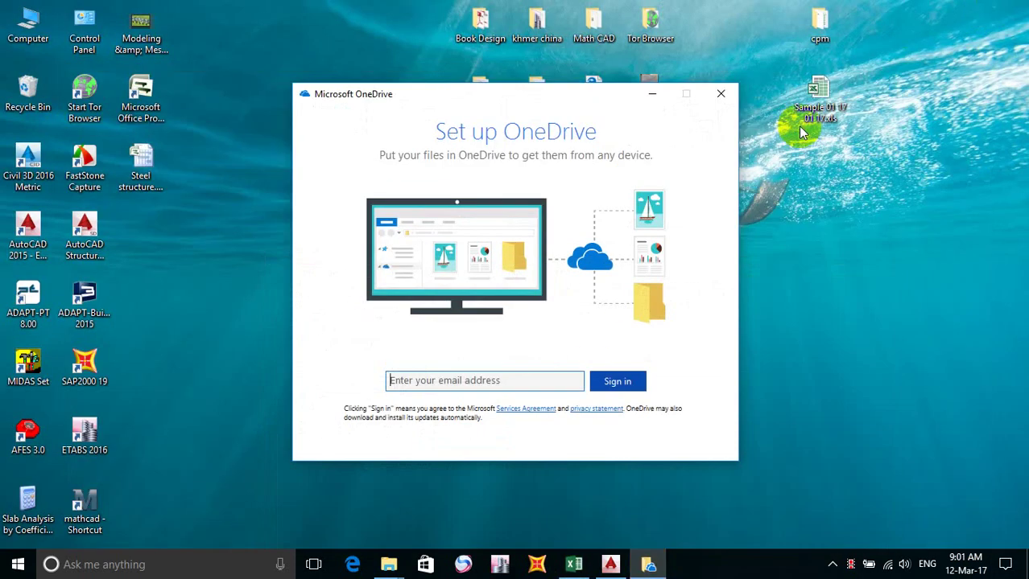
left_click(720, 93)
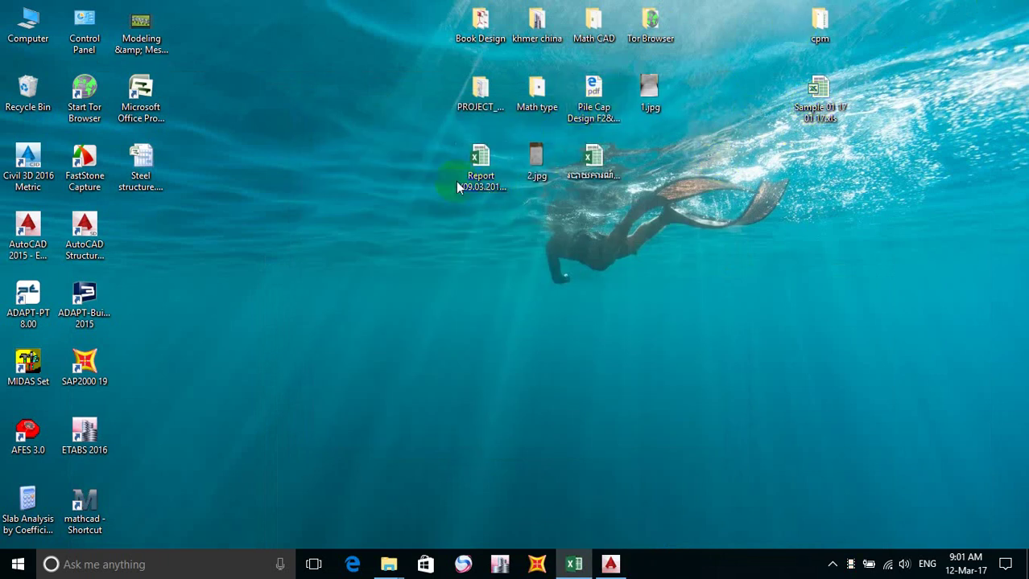
left_click(141, 169)
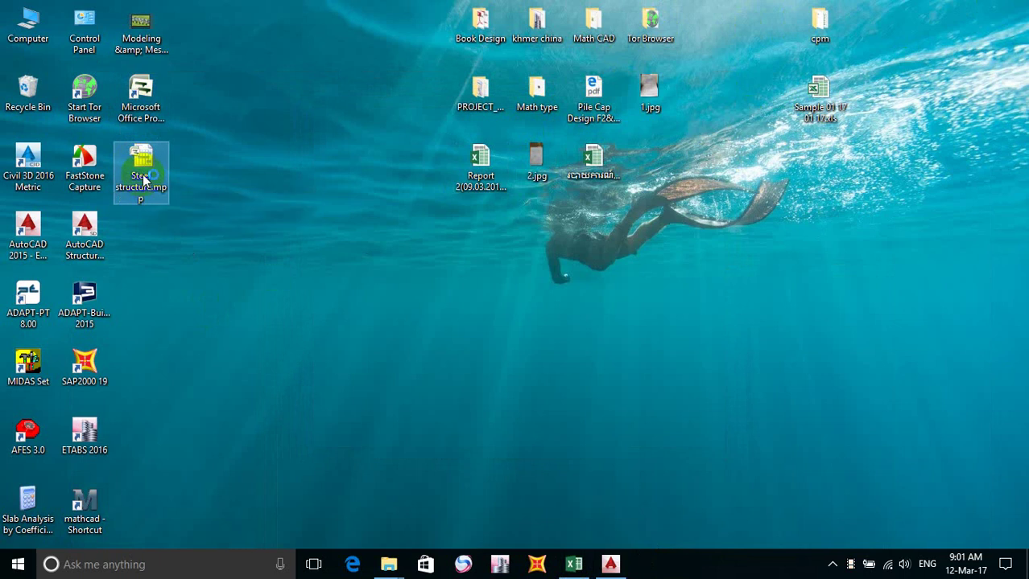
left_click(223, 244)
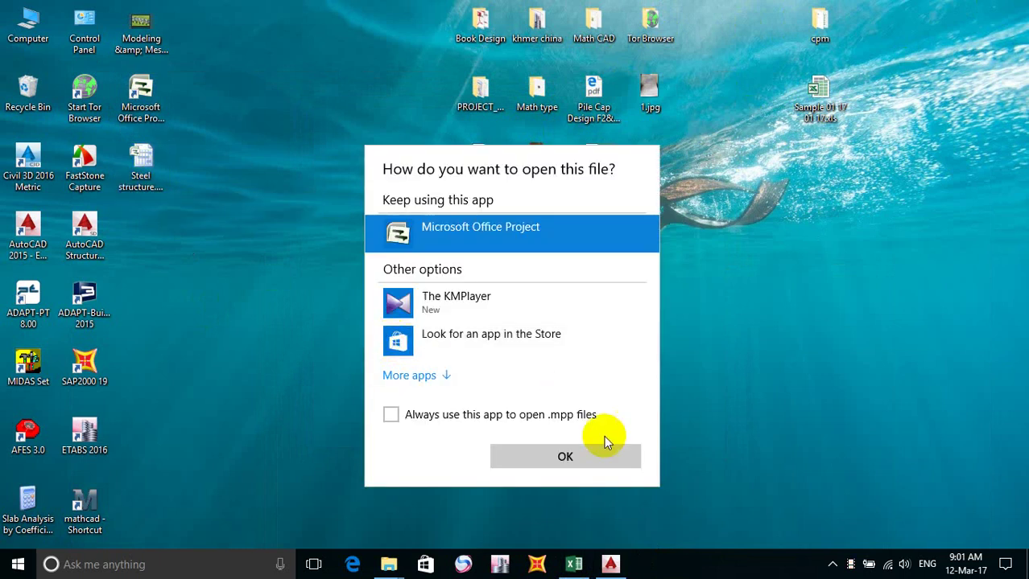
left_click(634, 456)
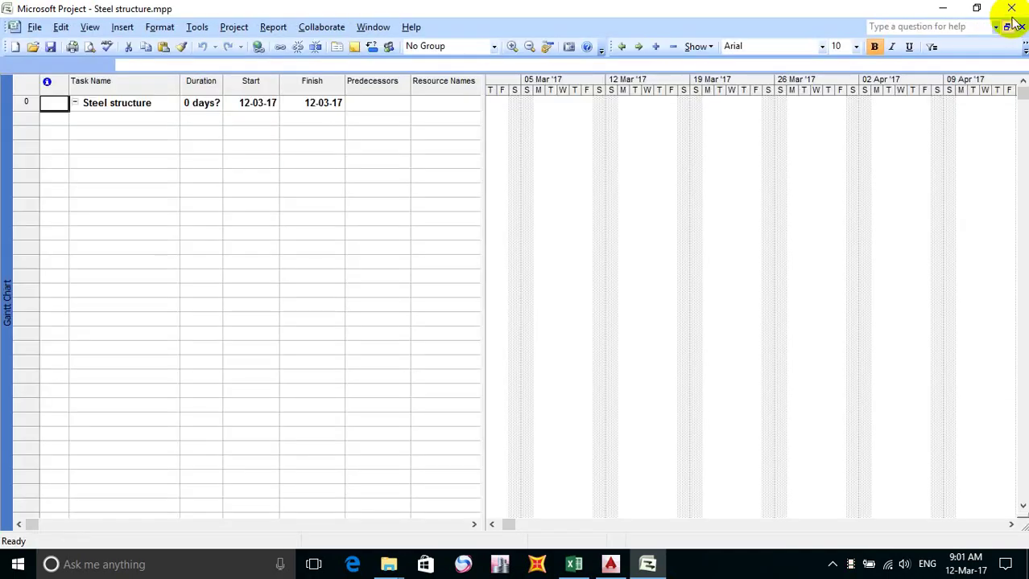
Close Microsoft Project and rename the desktop file Steel structure.mpp as Erect Steel structure.mpp.
left_click(1012, 9)
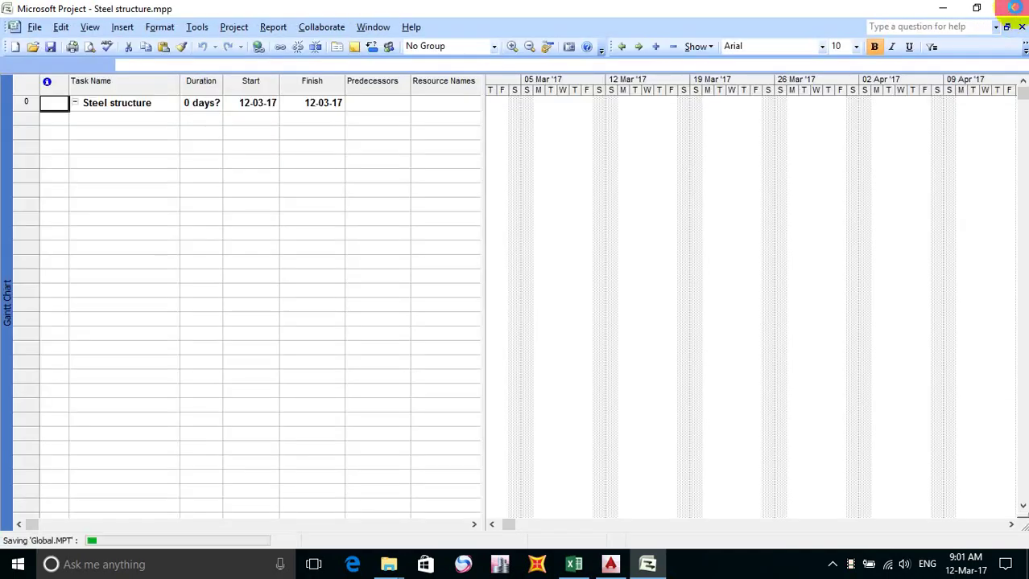
left_click(153, 171)
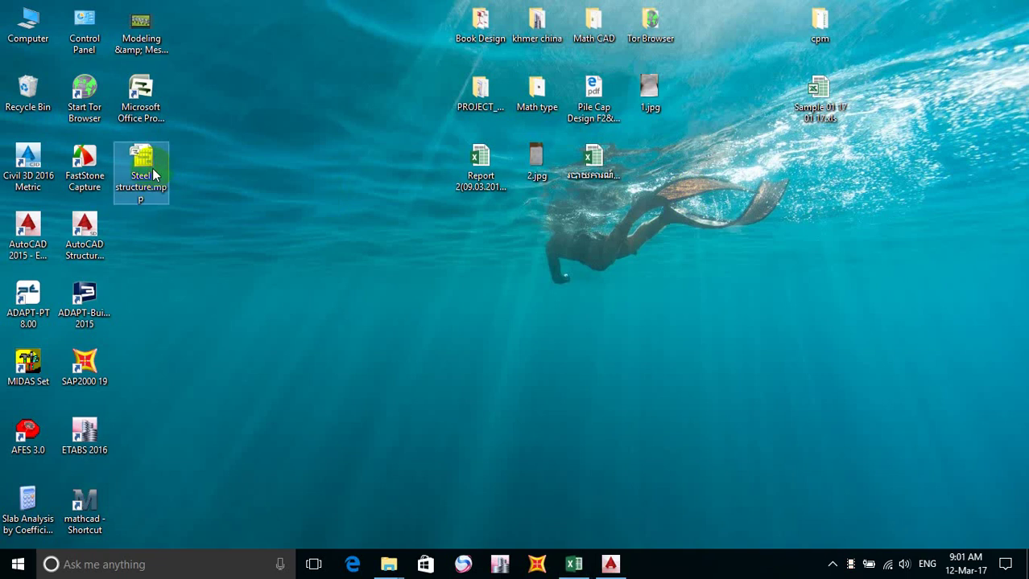
left_click(152, 170)
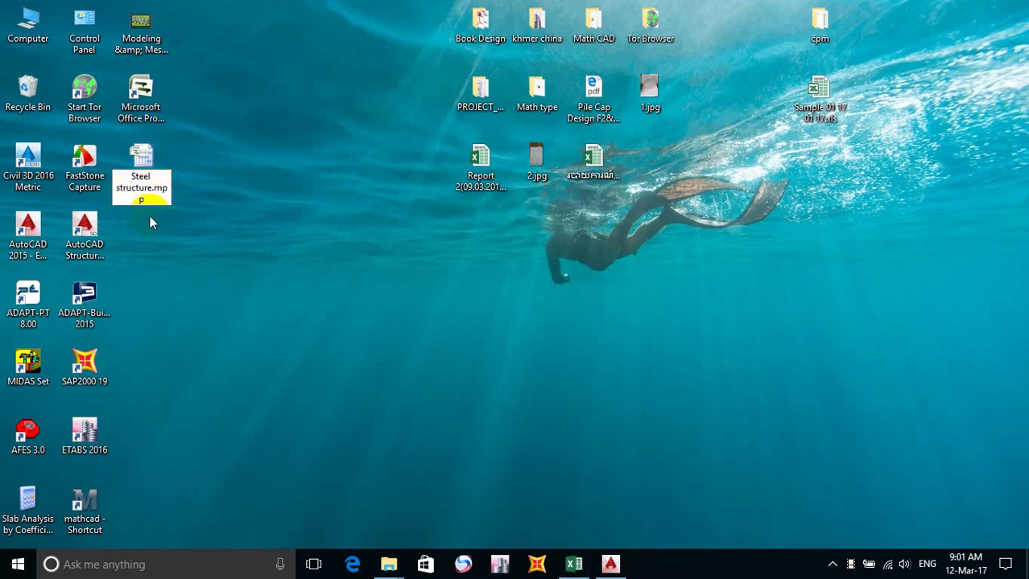
type("Erect")
Switch to Excel, check the project's English name in the Solution sheet's task tables, and return to the desktop.
left_click(576, 566)
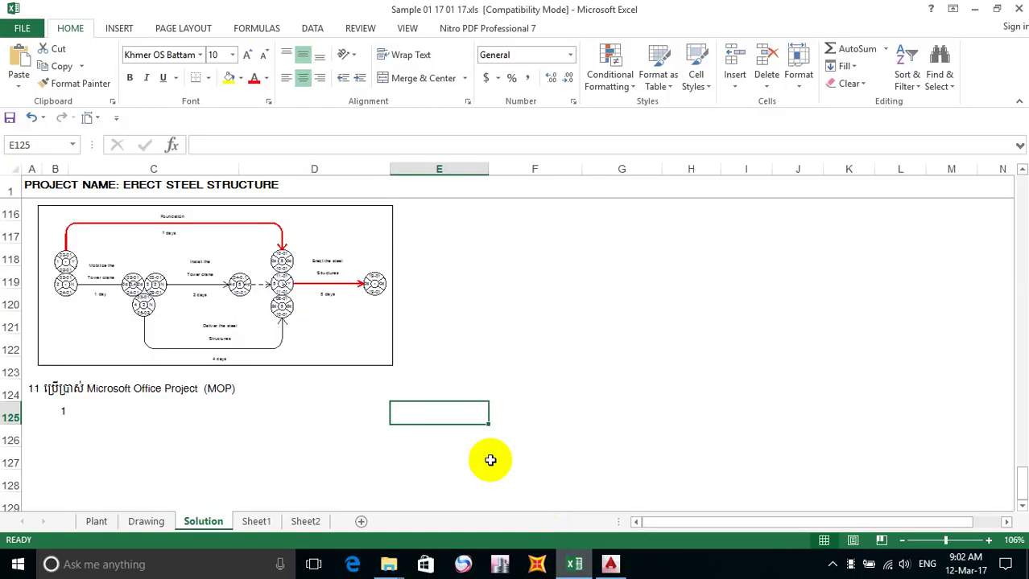
scroll(153, 322, "up", 5)
scroll(157, 322, "up", 20)
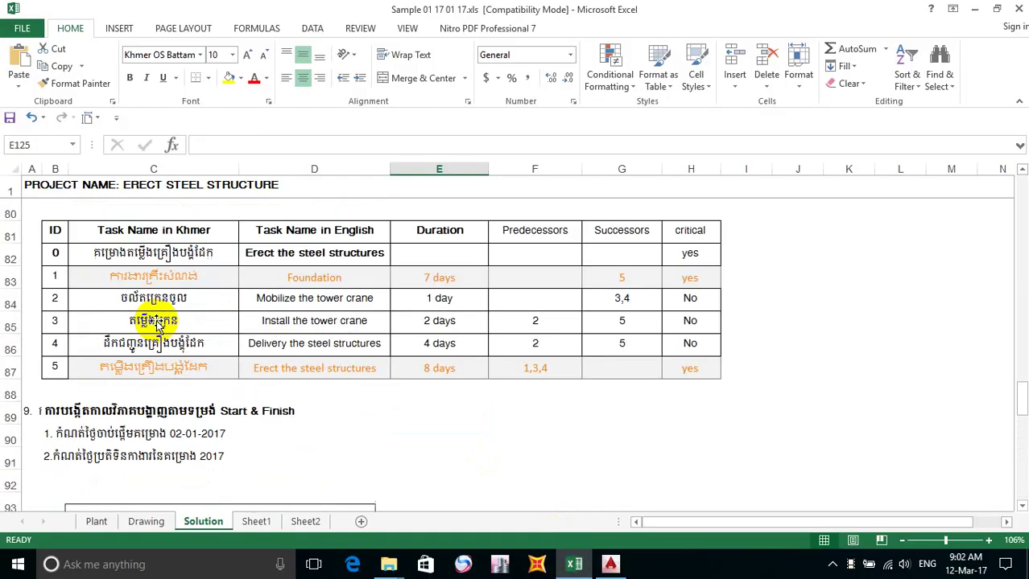
scroll(157, 322, "down", 2)
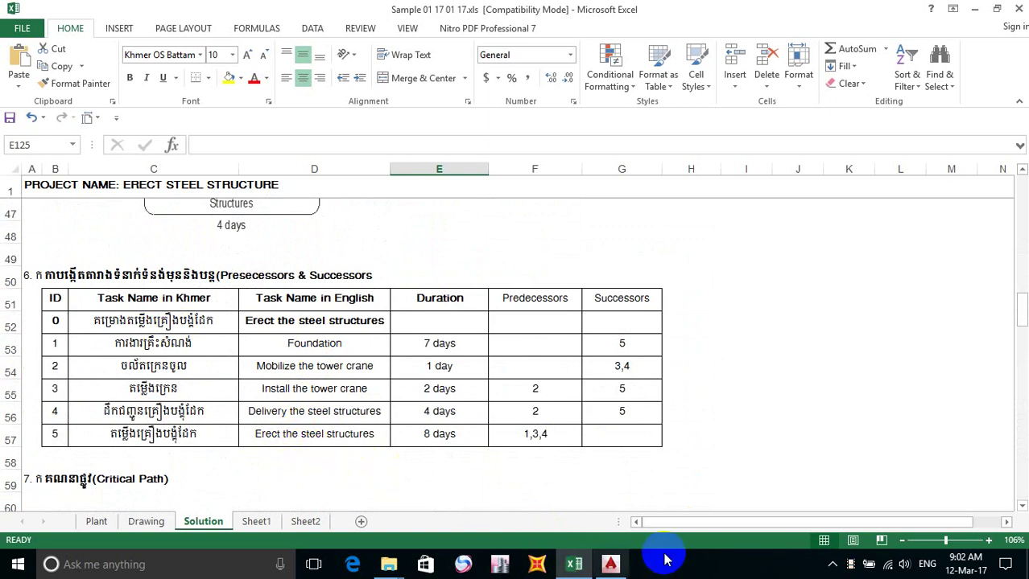
left_click(1011, 568)
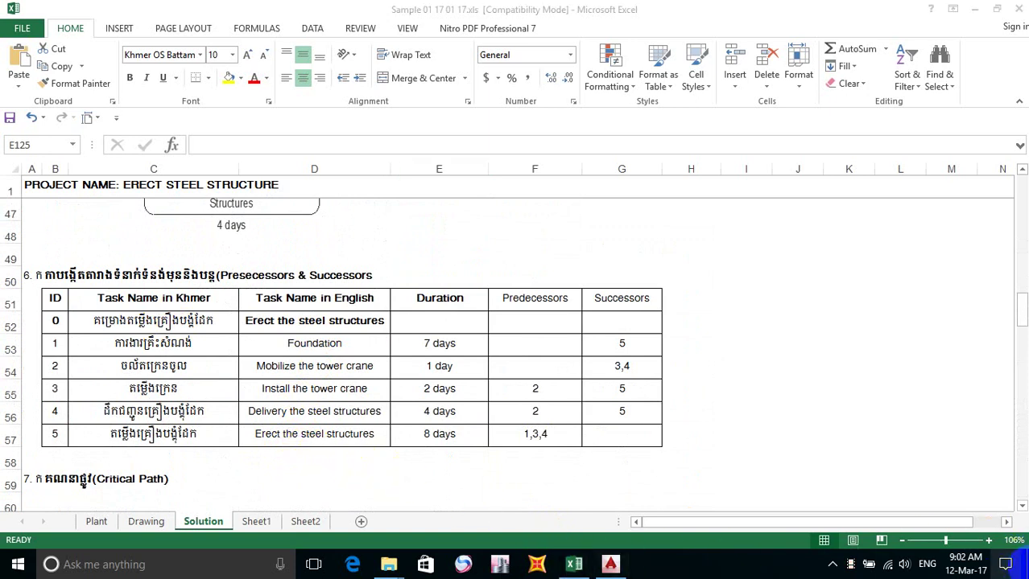
left_click(974, 9)
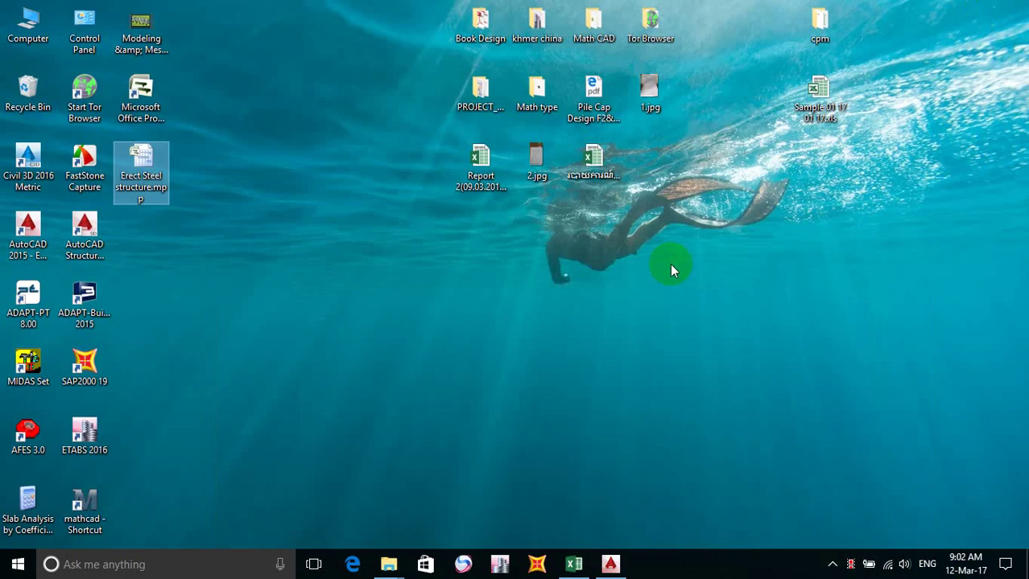
Rename the desktop file Erect Steel structure.mpp as Erect the Steel structures.mpp.
double_click(143, 181)
left_click(143, 182)
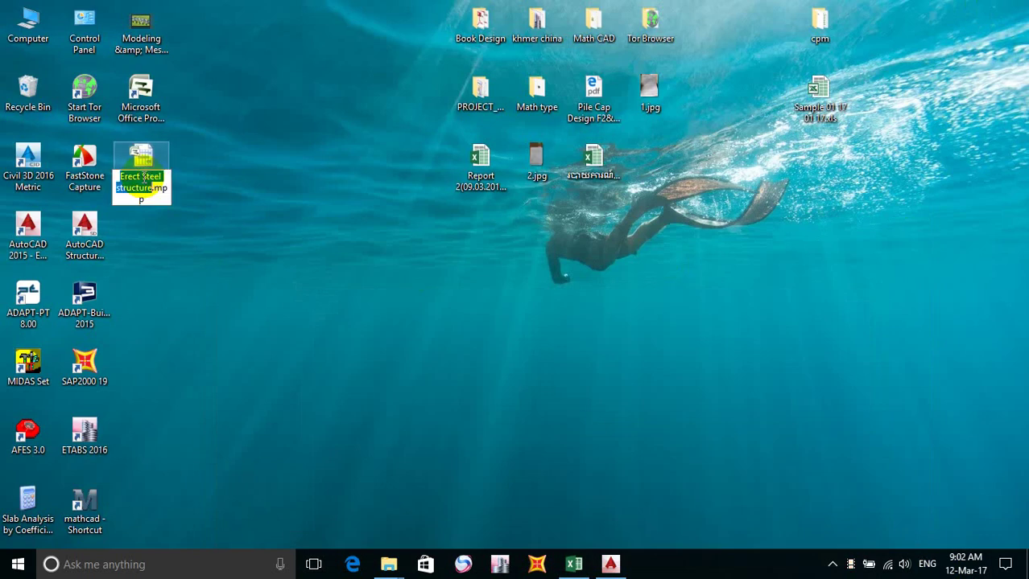
left_click(143, 177)
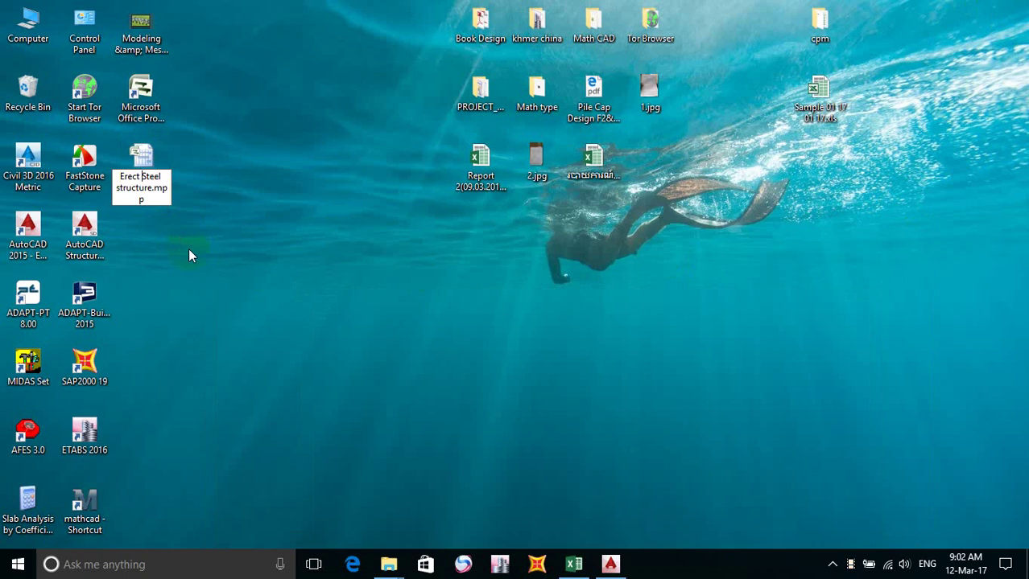
type("the")
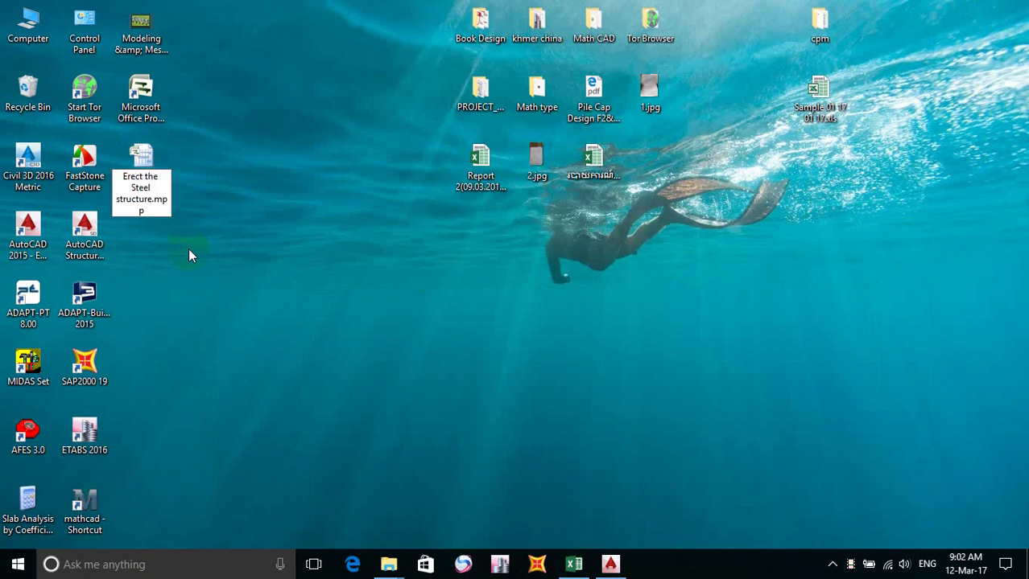
left_click(145, 211)
left_click(150, 200)
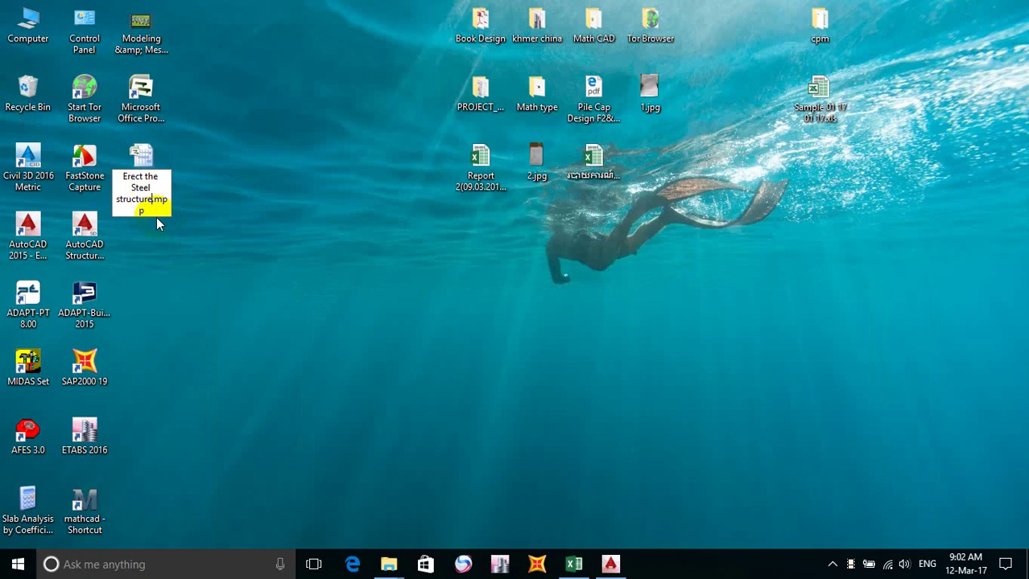
type("s")
left_click(233, 210)
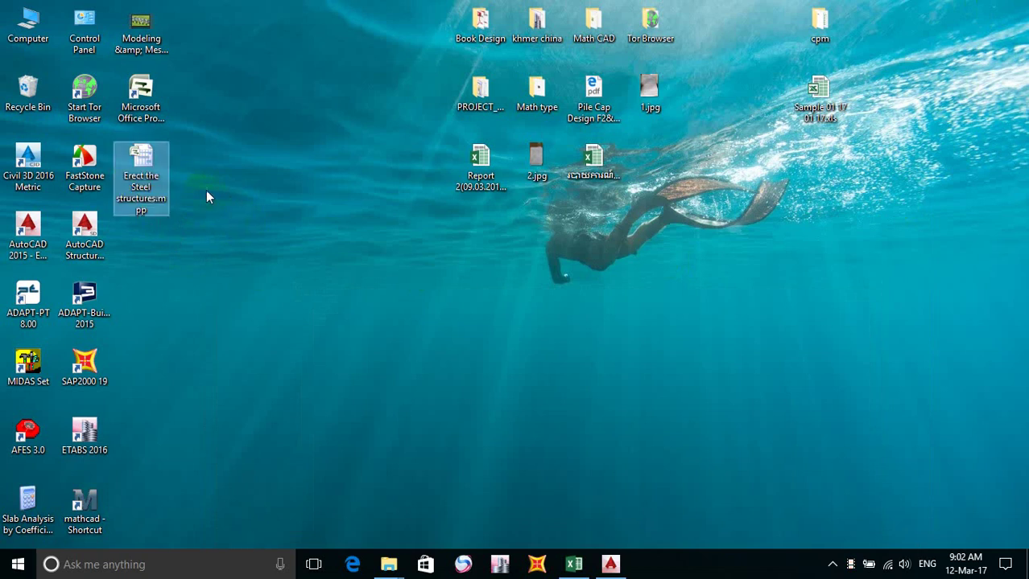
left_click(207, 191)
left_click(356, 349)
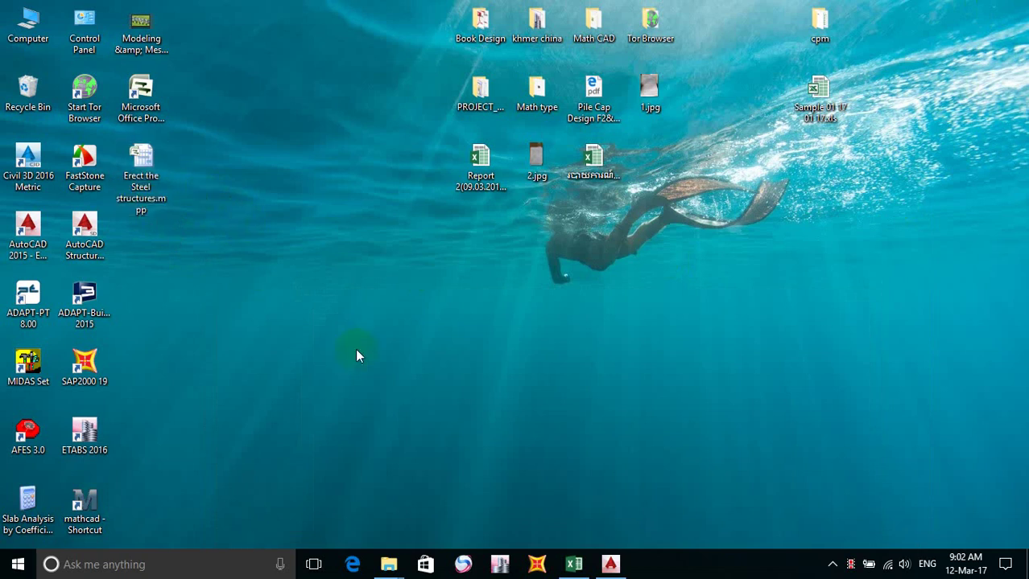
Open Erect the Steel structures.mpp in Microsoft Project and select the summary task's name.
double_click(140, 173)
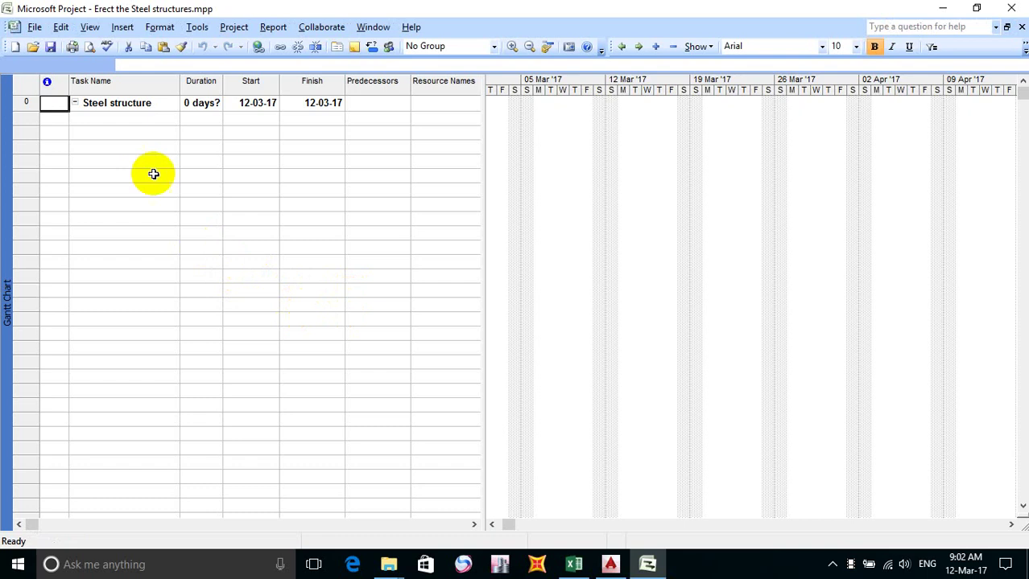
left_click(122, 102)
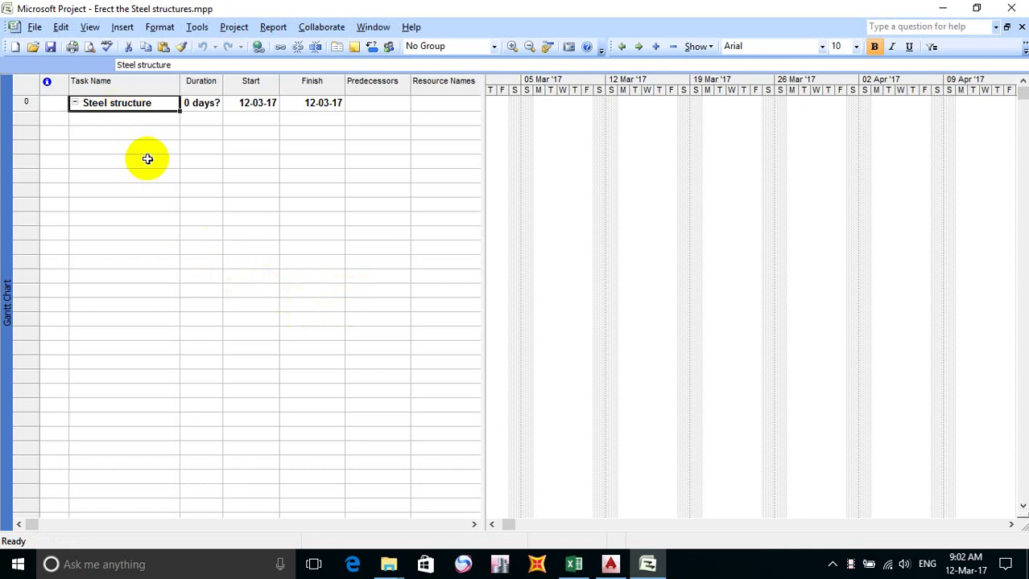
left_click(943, 8)
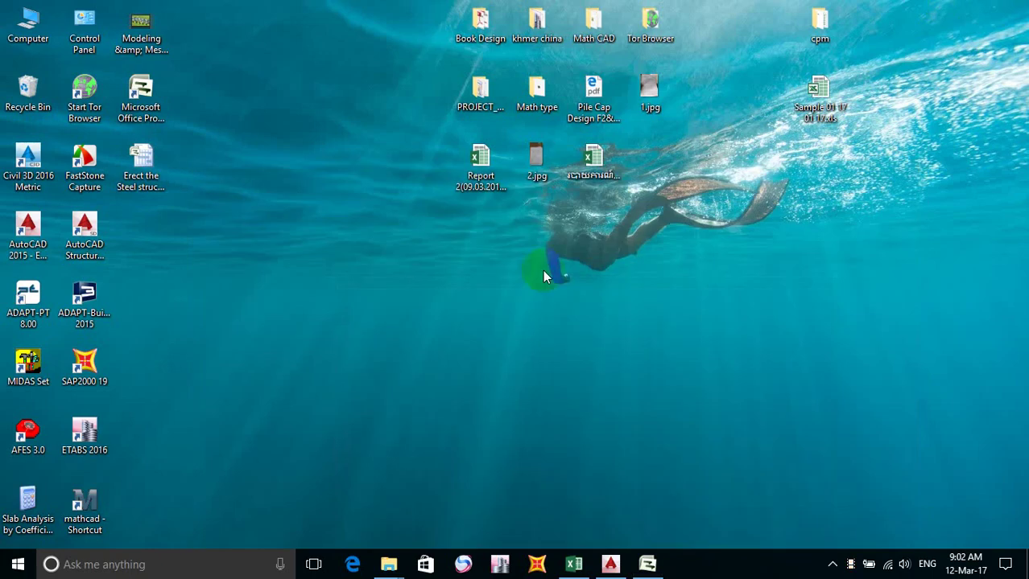
right_click(284, 107)
left_click(302, 150)
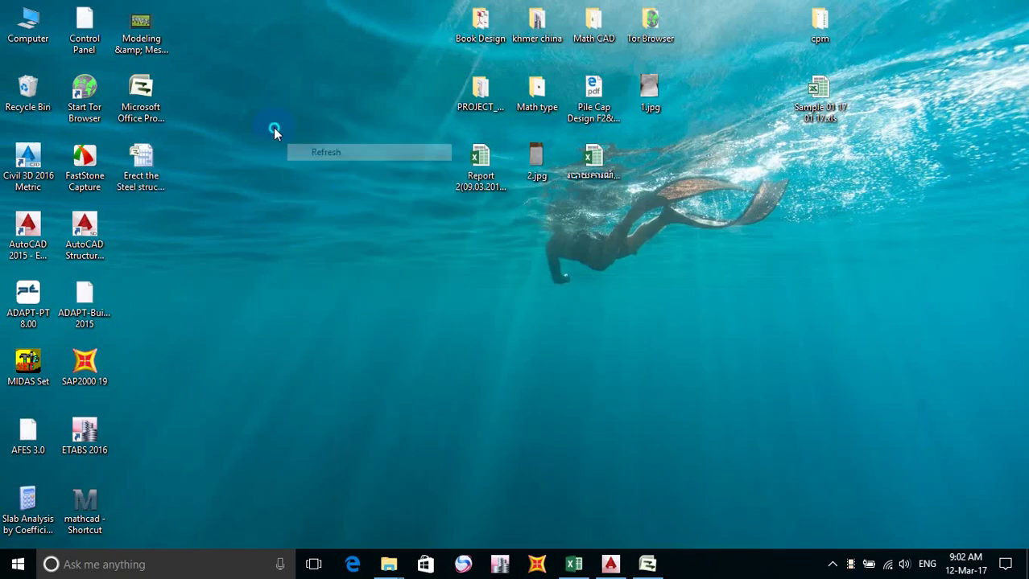
right_click(273, 127)
left_click(306, 173)
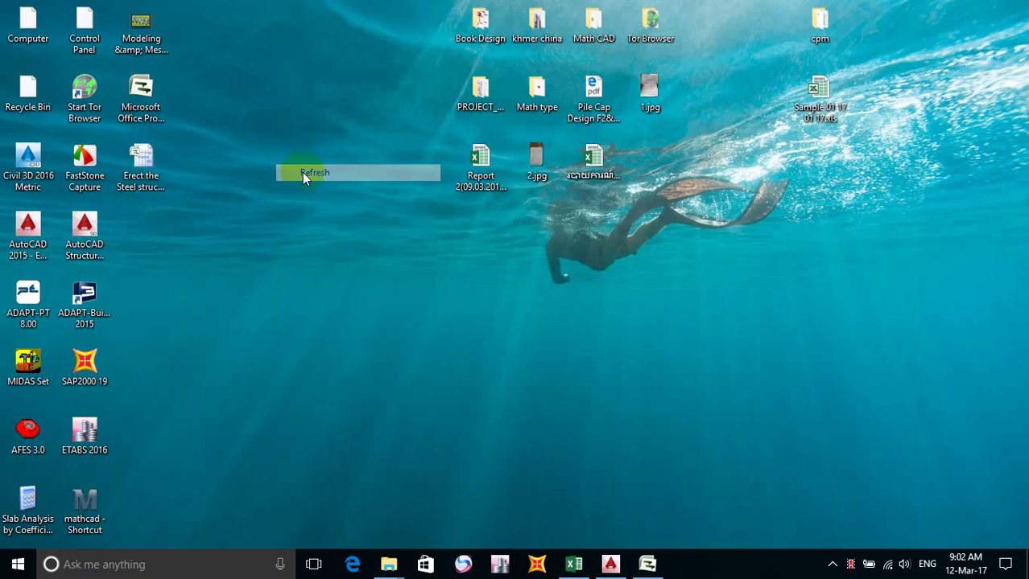
Return to Microsoft Project and save the Erect the Steel structures project.
left_click(647, 564)
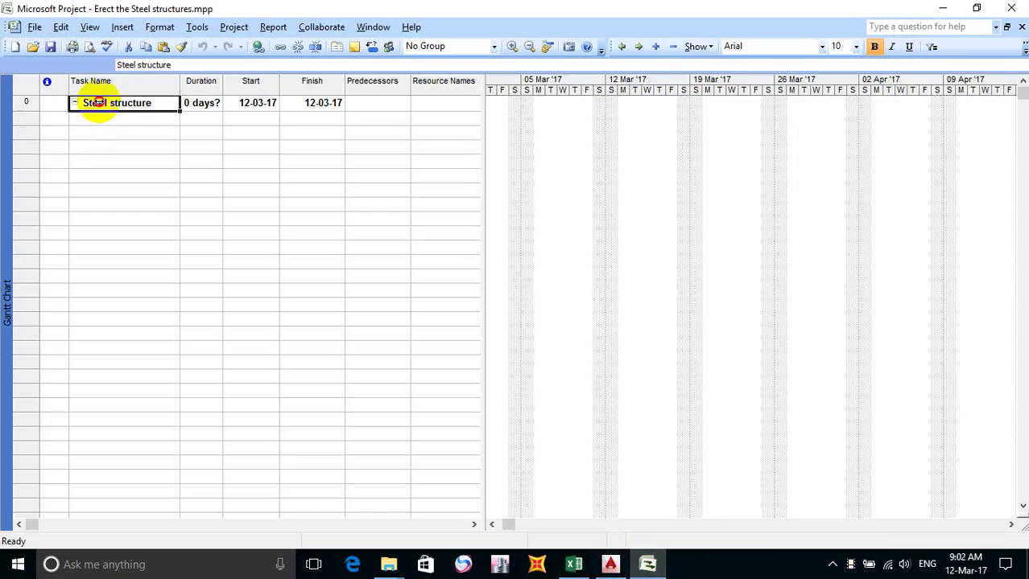
left_click(51, 46)
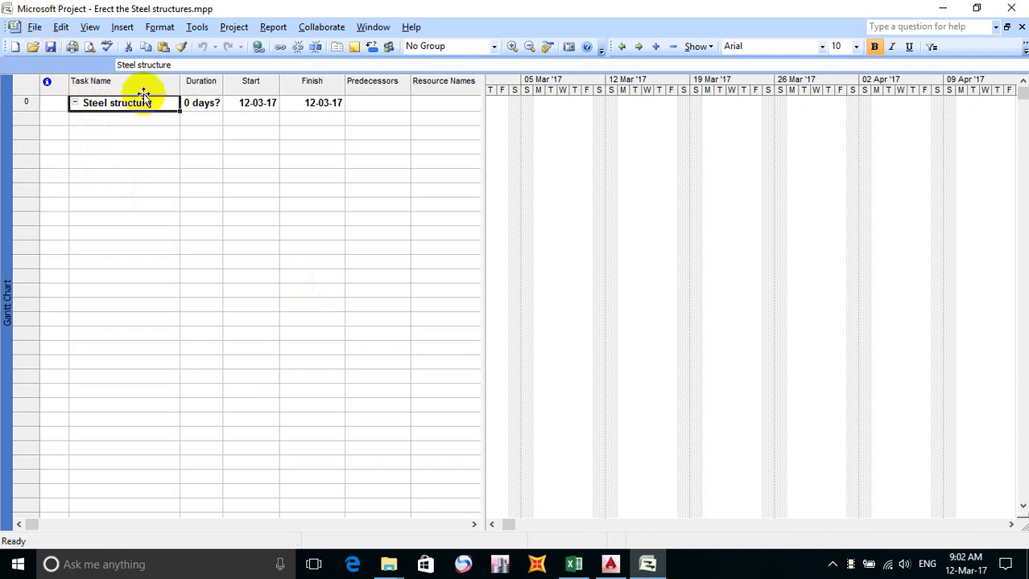
Turn off the Show project summary task option for the Erect the Steel structures project.
left_click(199, 28)
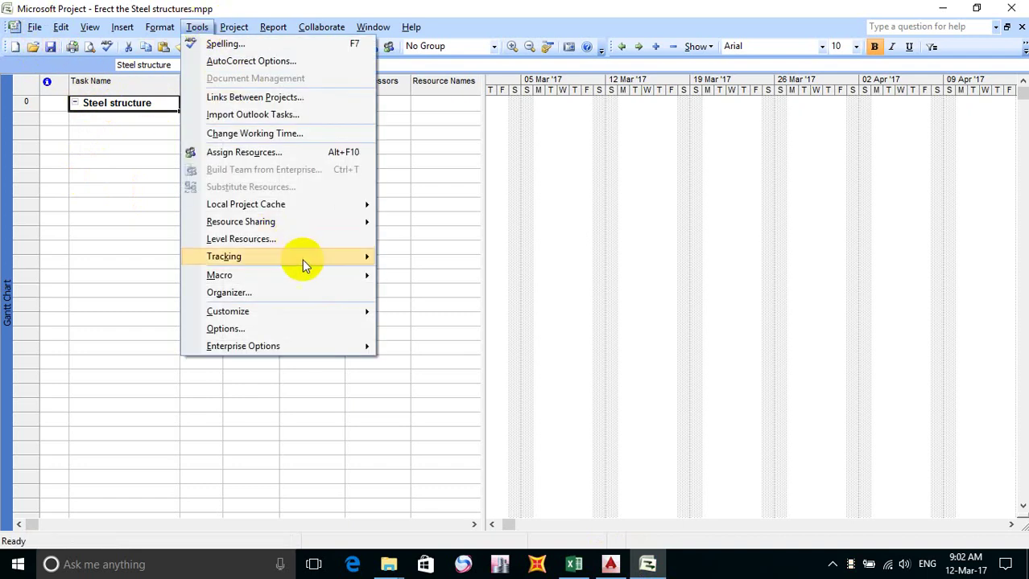
left_click(306, 333)
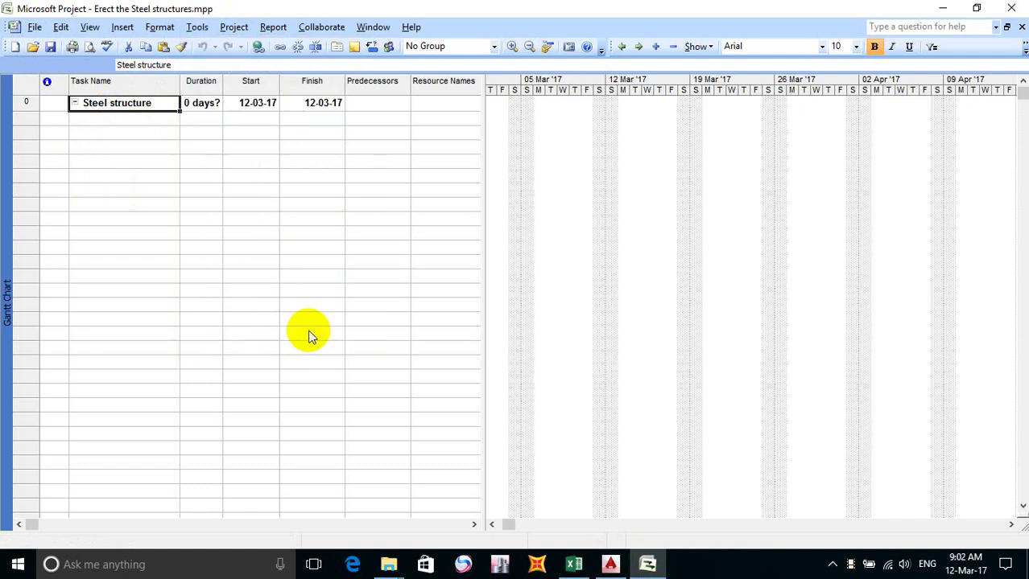
left_click(593, 372)
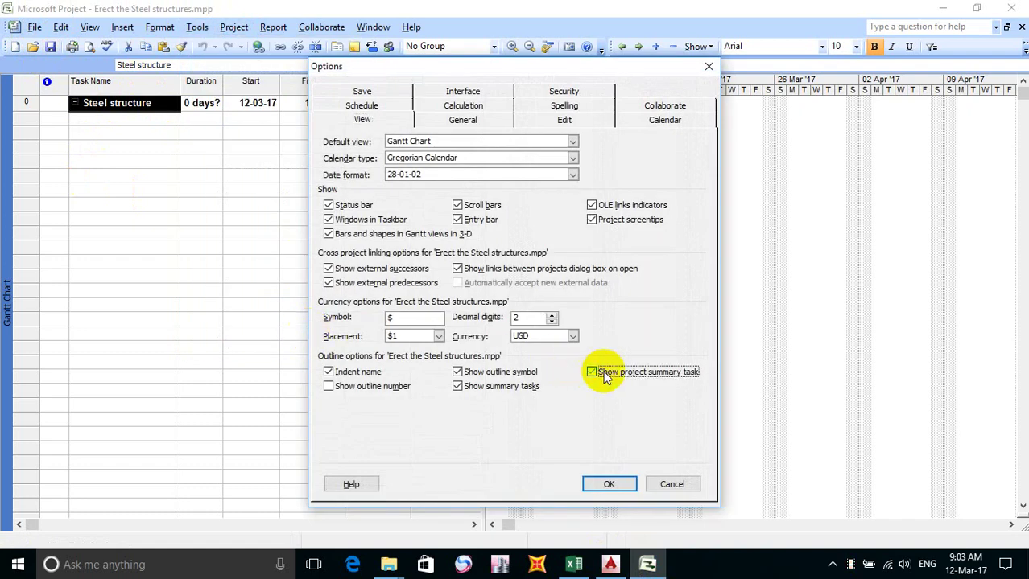
left_click(609, 484)
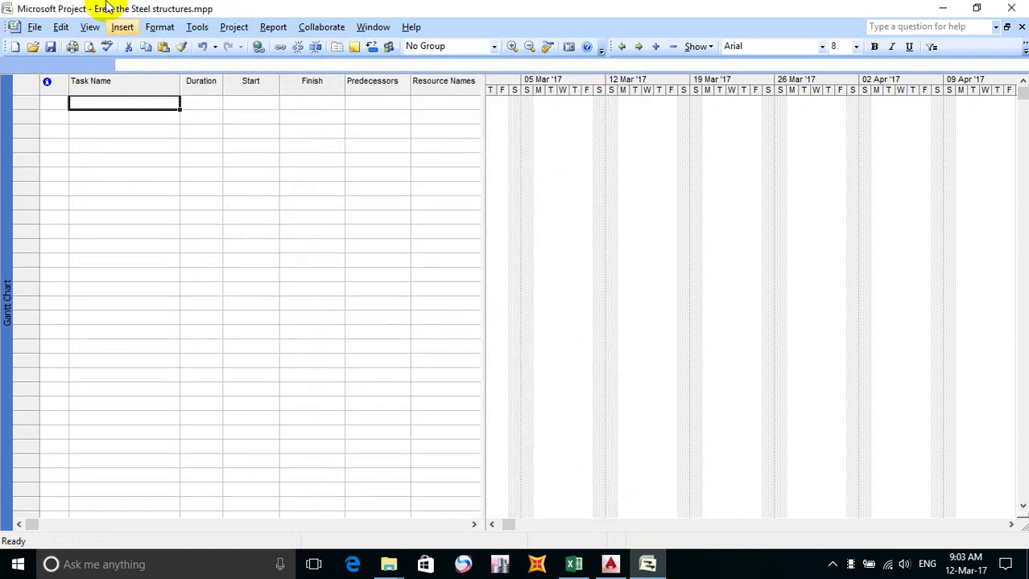
Turn on the Show project summary task option so the project's summary row is displayed in the task table.
left_click(198, 27)
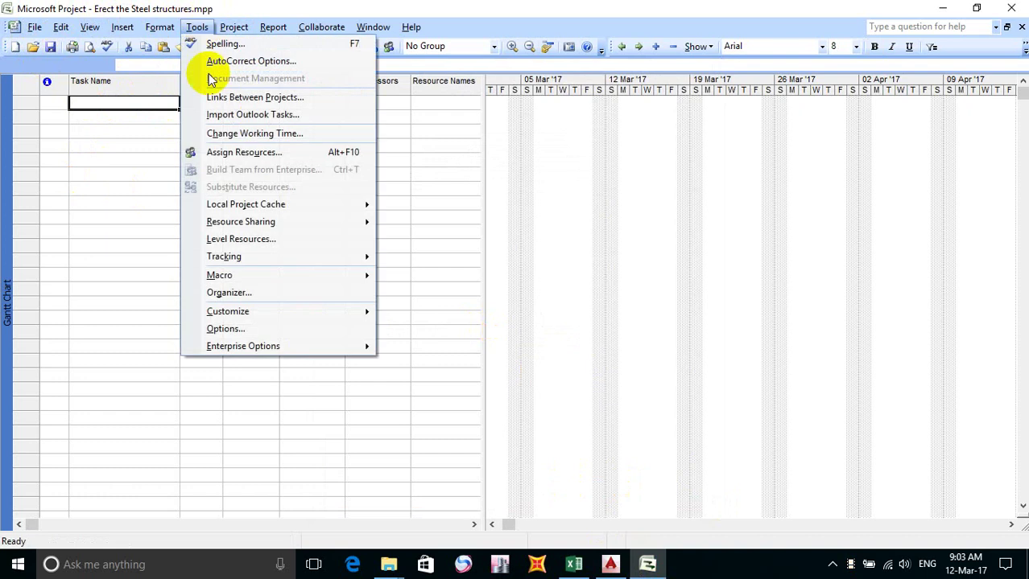
left_click(257, 328)
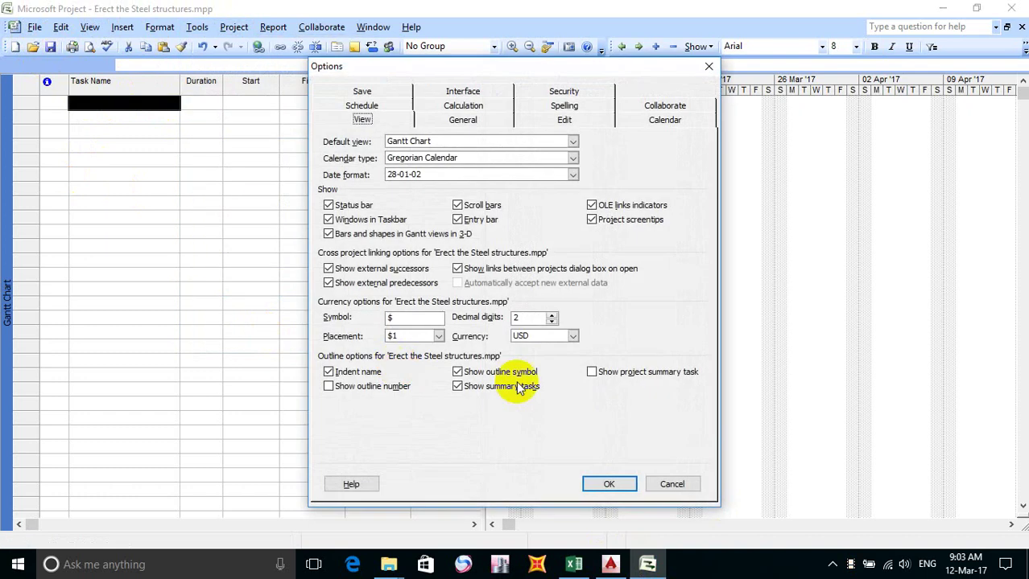
left_click(606, 374)
left_click(608, 484)
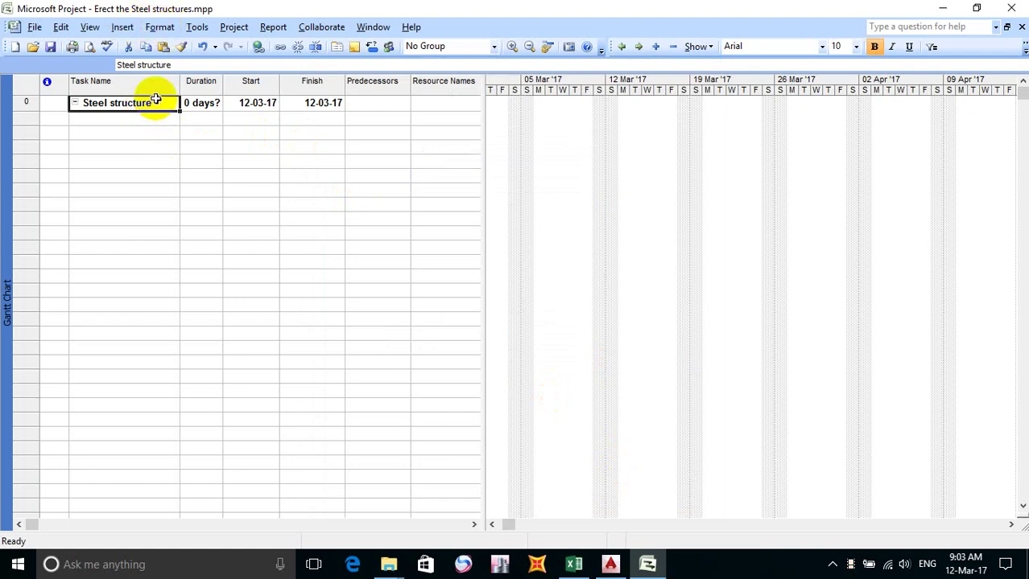
left_click(193, 173)
left_click(267, 102)
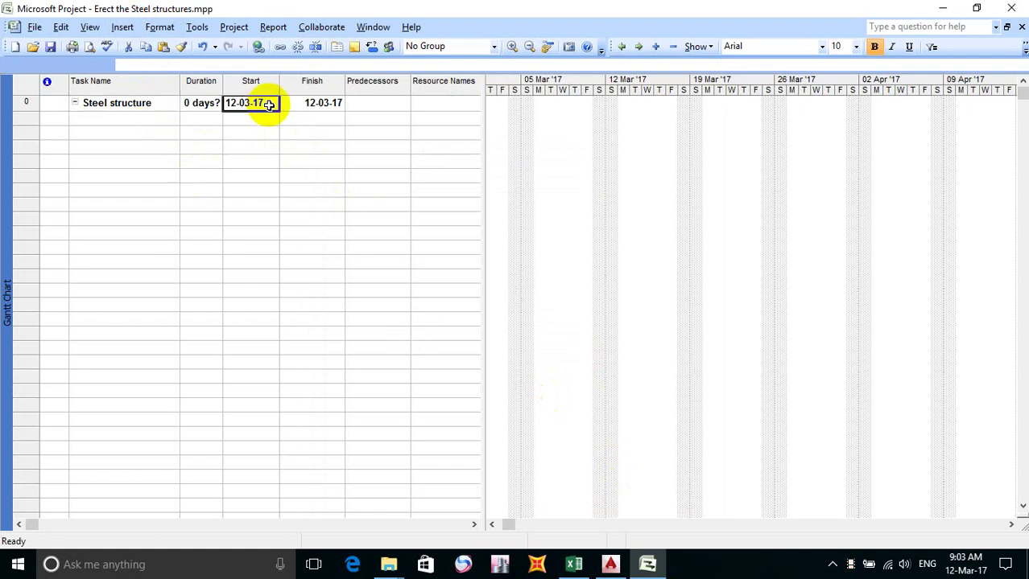
left_click(271, 147)
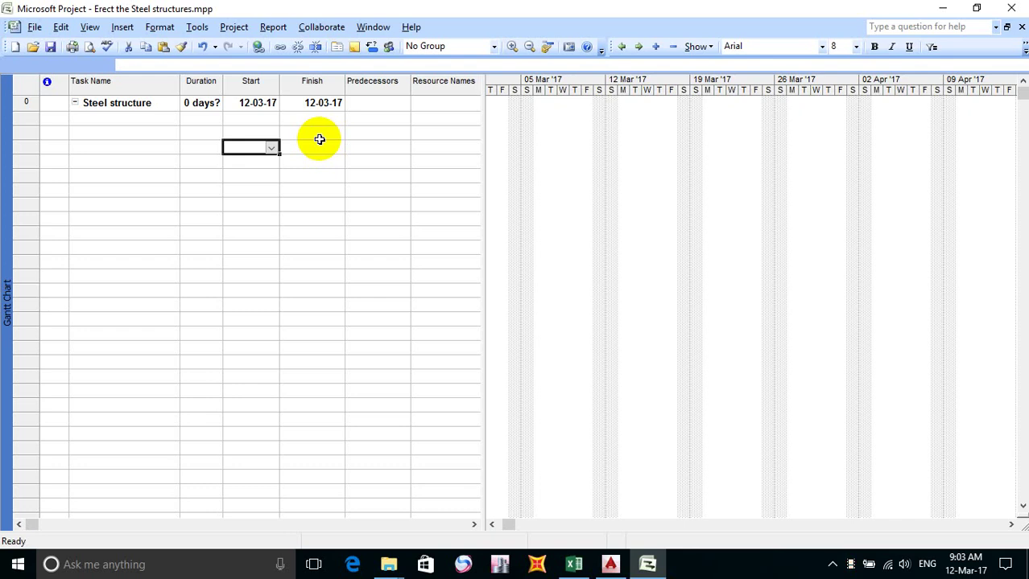
left_click(319, 141)
left_click(314, 168)
left_click(240, 146)
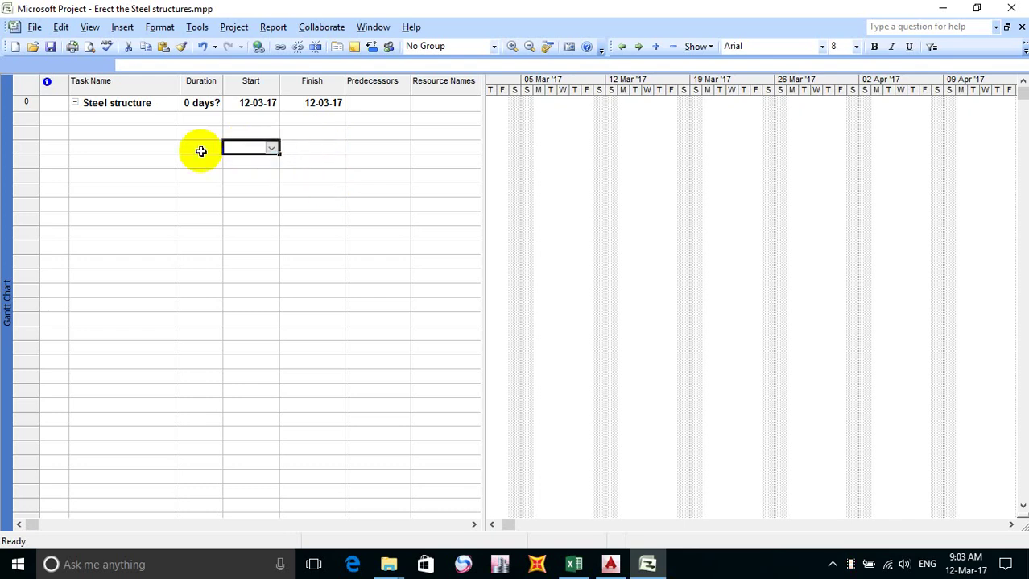
left_click(97, 147)
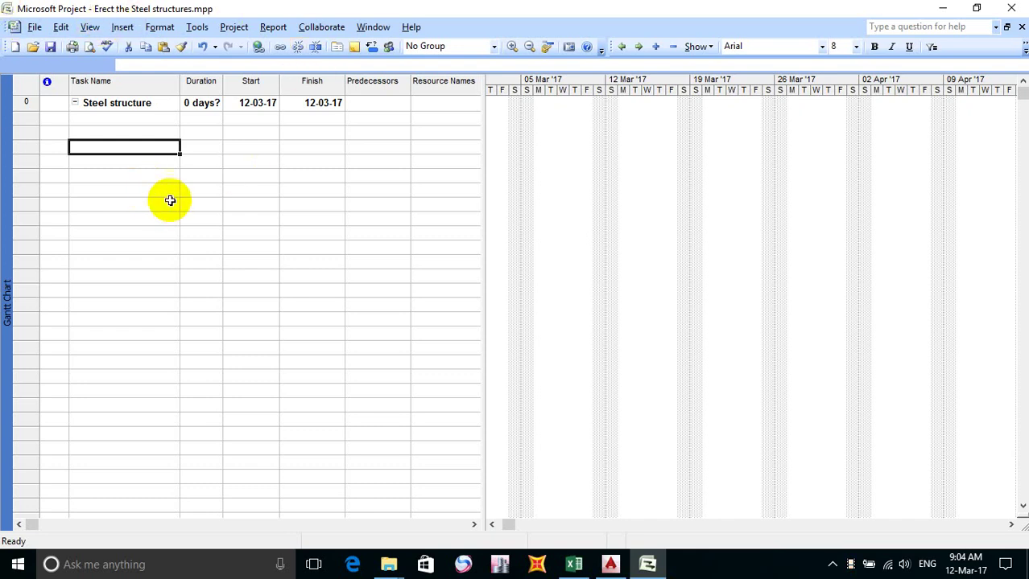
left_click(57, 146)
left_click(78, 132)
left_click(52, 131)
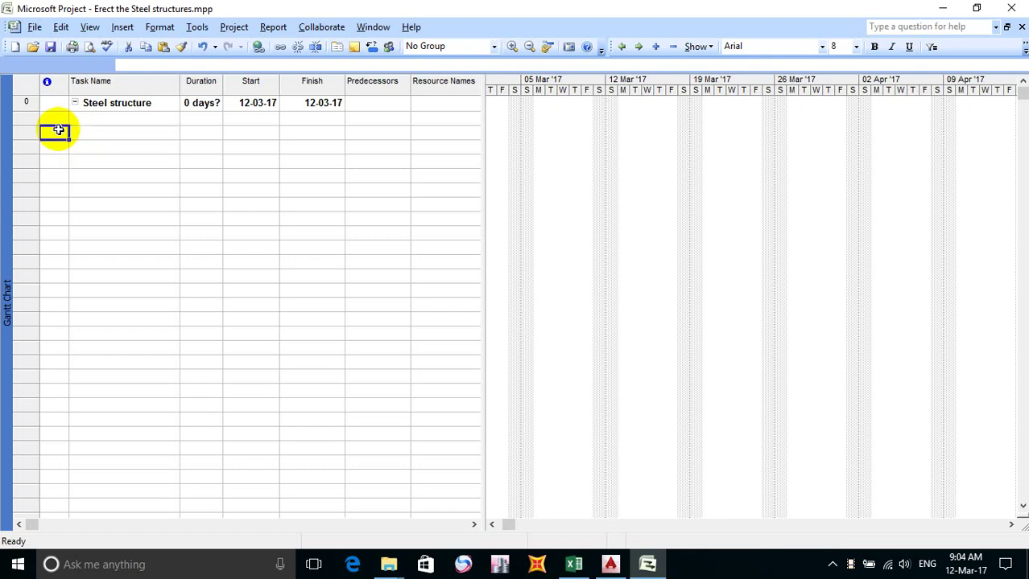
left_click(54, 119)
left_click(115, 118)
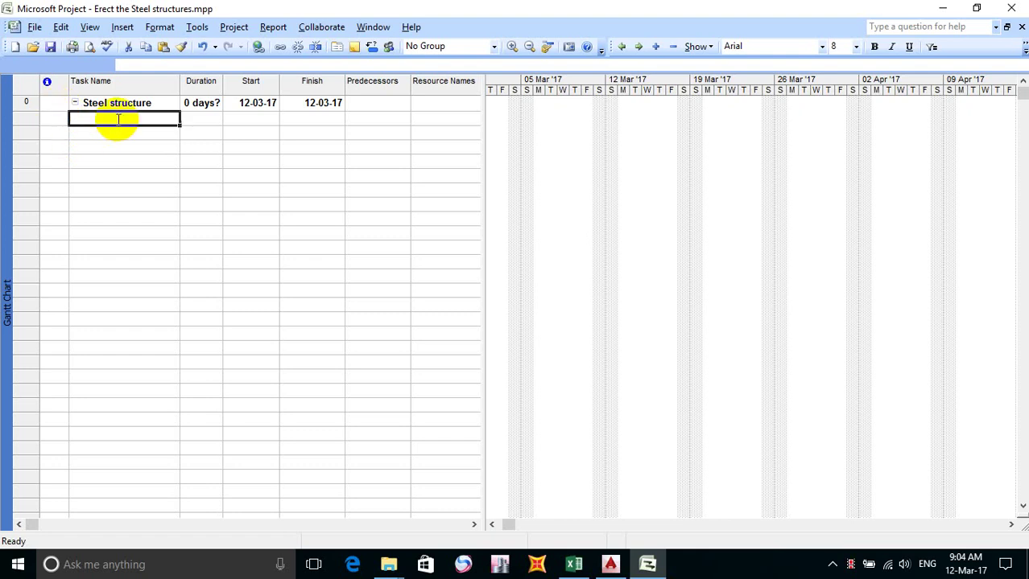
left_click(50, 121)
left_click(59, 145)
left_click(109, 129)
left_click(51, 118)
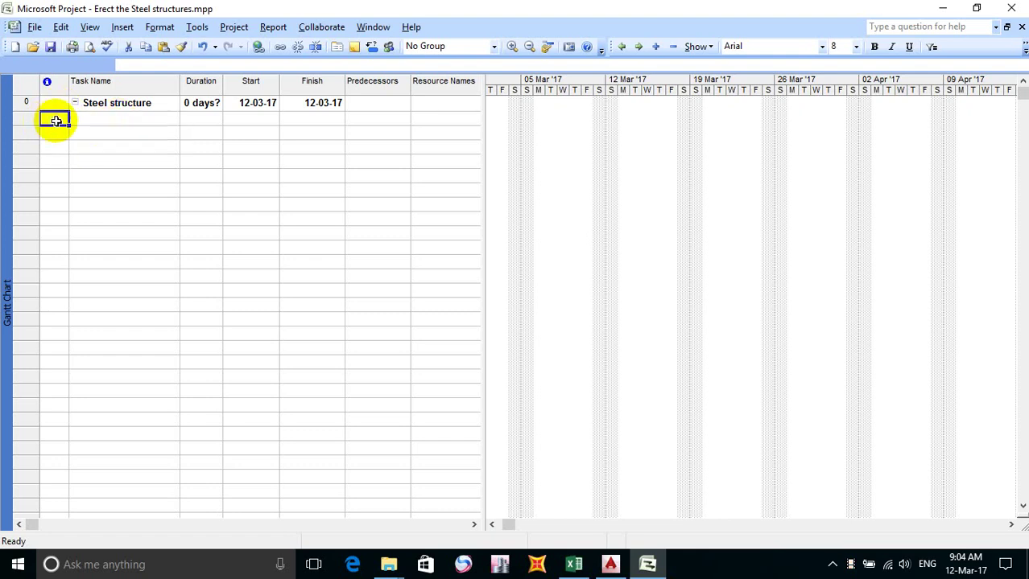
left_click(86, 119)
left_click(65, 143)
left_click(57, 132)
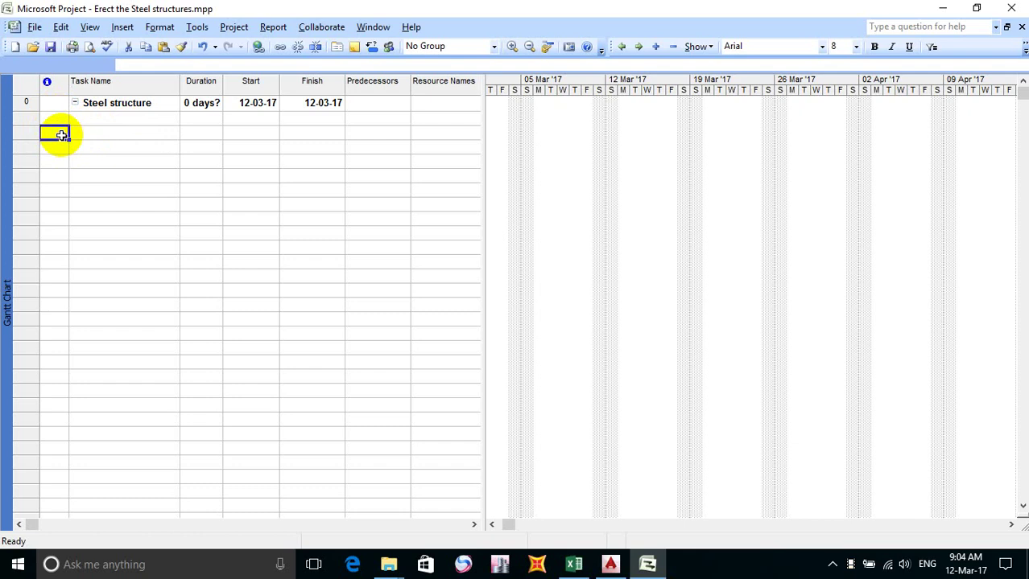
left_click(91, 129)
left_click(50, 118)
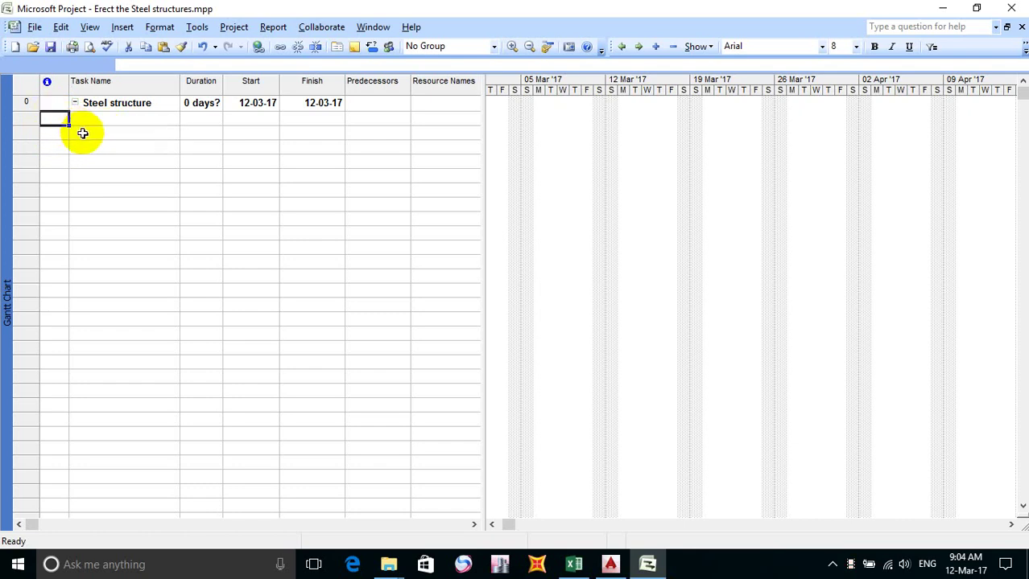
left_click(82, 131)
left_click(91, 117)
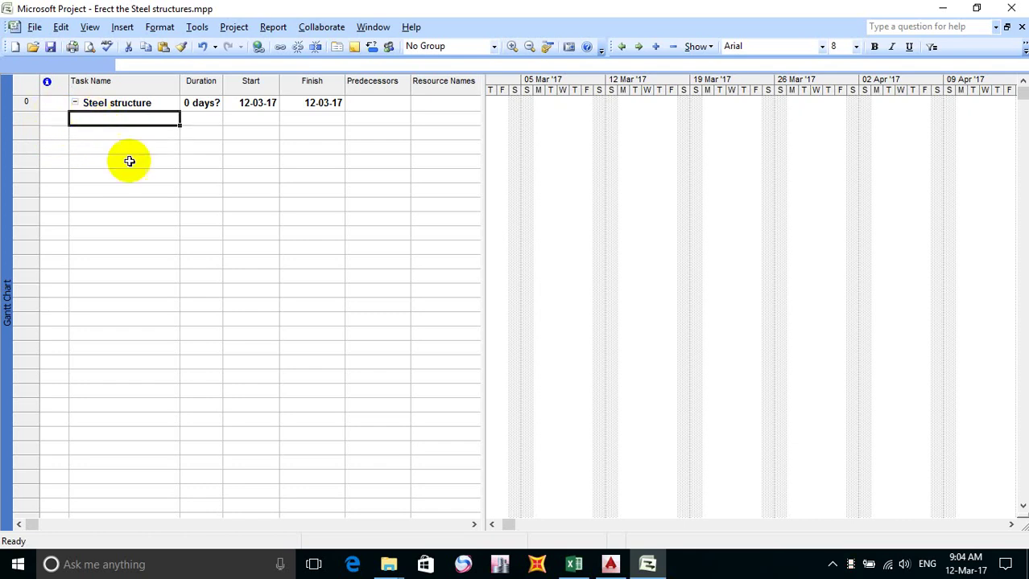
Switch to the Sample 01 17 01 17.xls workbook in Excel and enter ចាប់ផ្តើមកម្មវិធី in cell C125 of the Solution sheet.
left_click(575, 565)
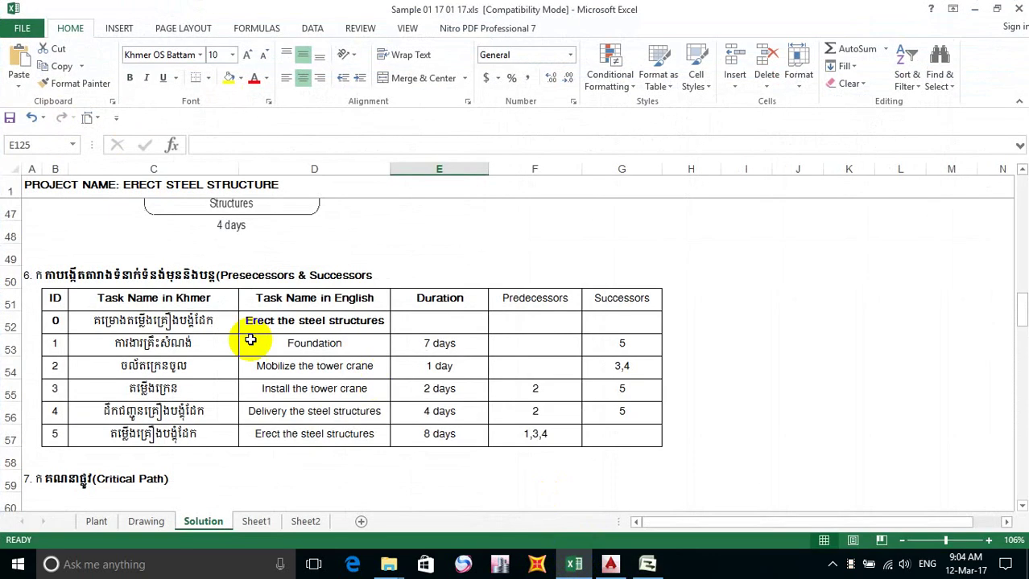
scroll(142, 338, "down", 12)
scroll(142, 338, "down", 12)
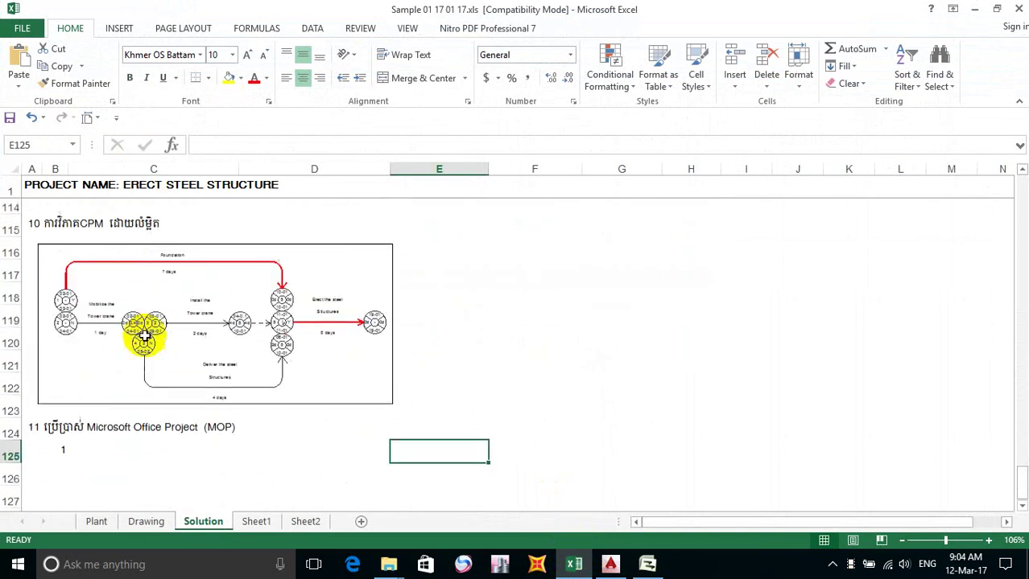
left_click(81, 342)
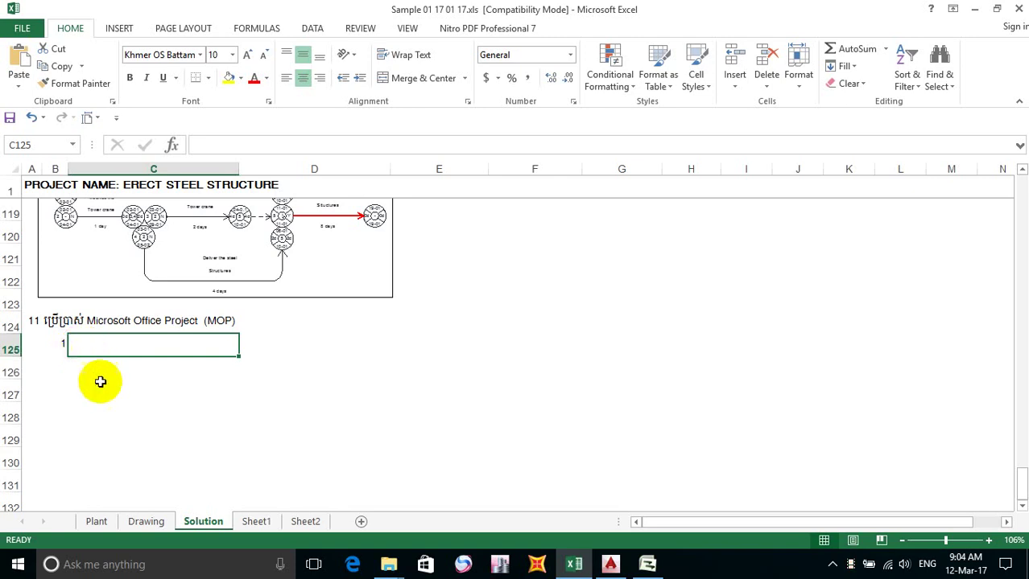
key("alt+shift")
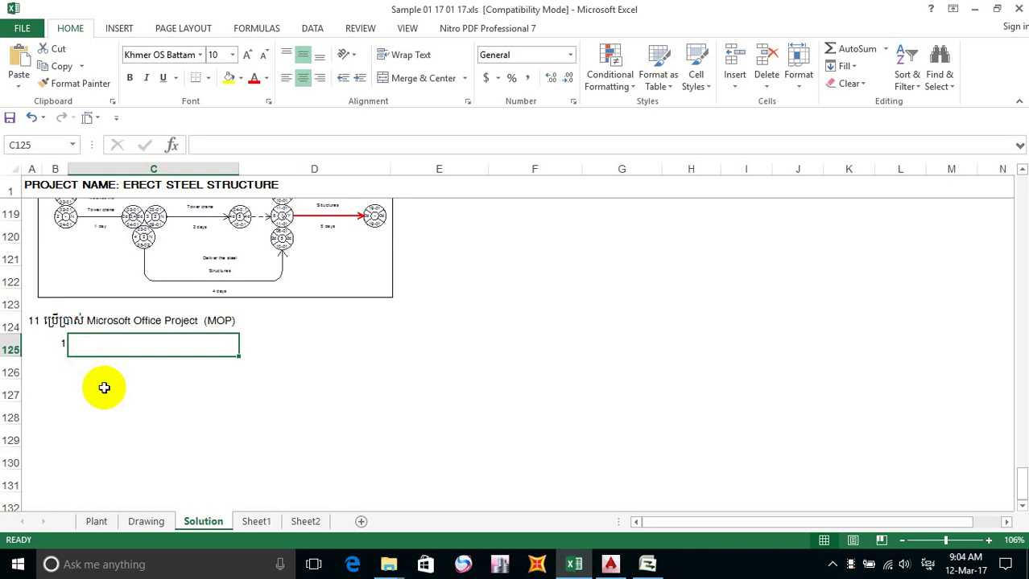
type("ចា")
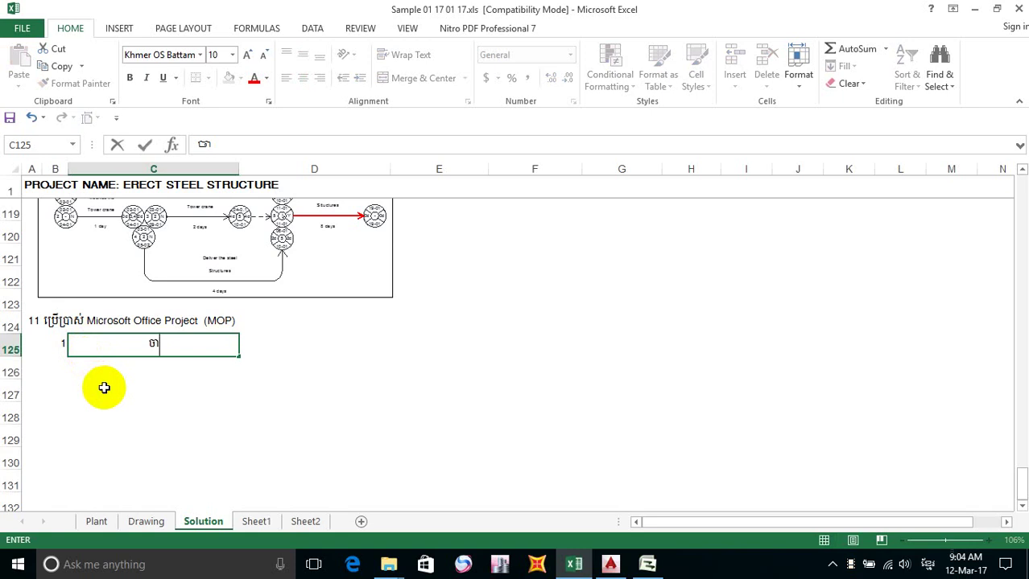
type("ប")
type("ប")
key("BackSpace")
type("ផ")
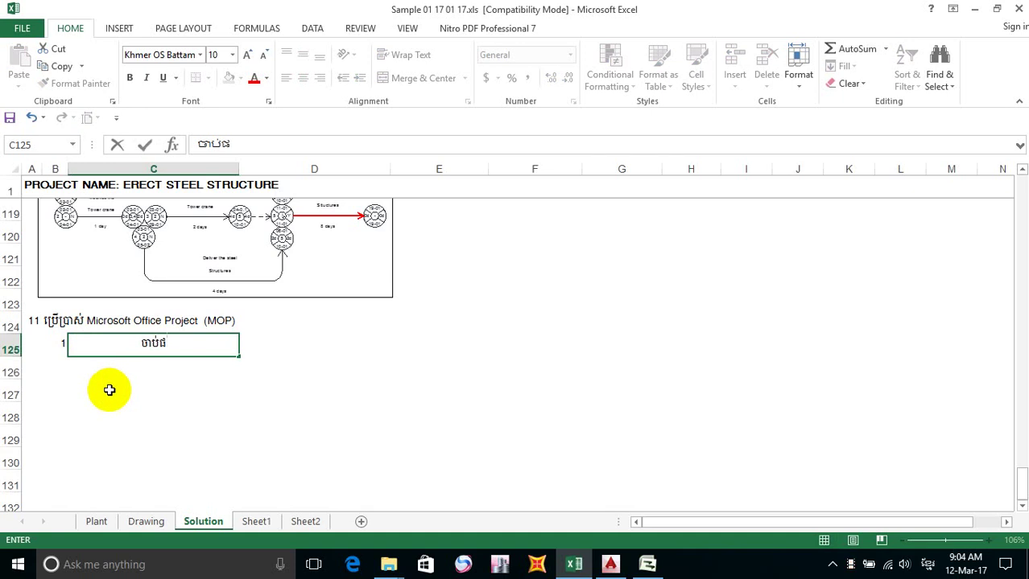
type("្តើម")
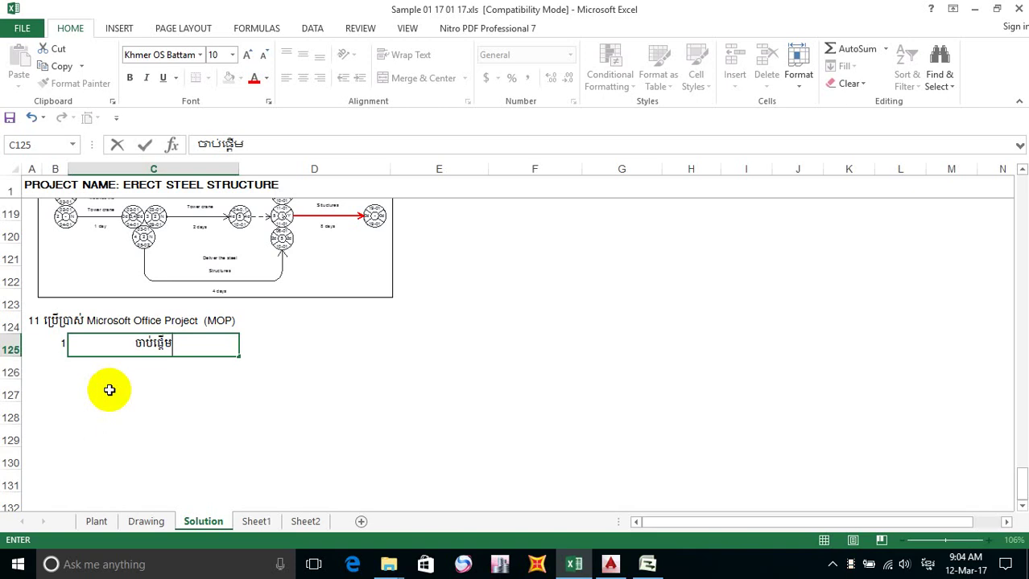
type("កម្ម")
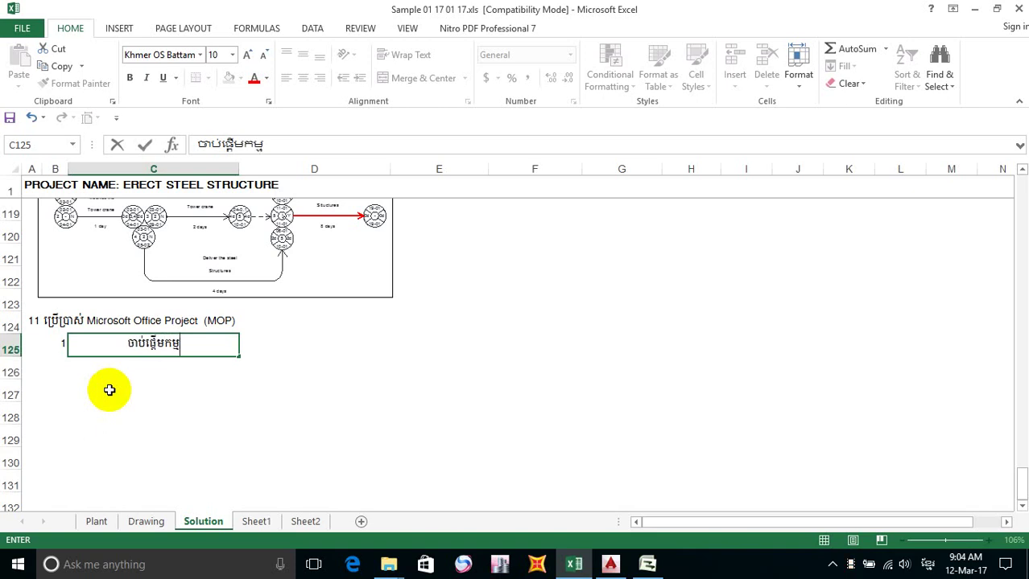
type("វ")
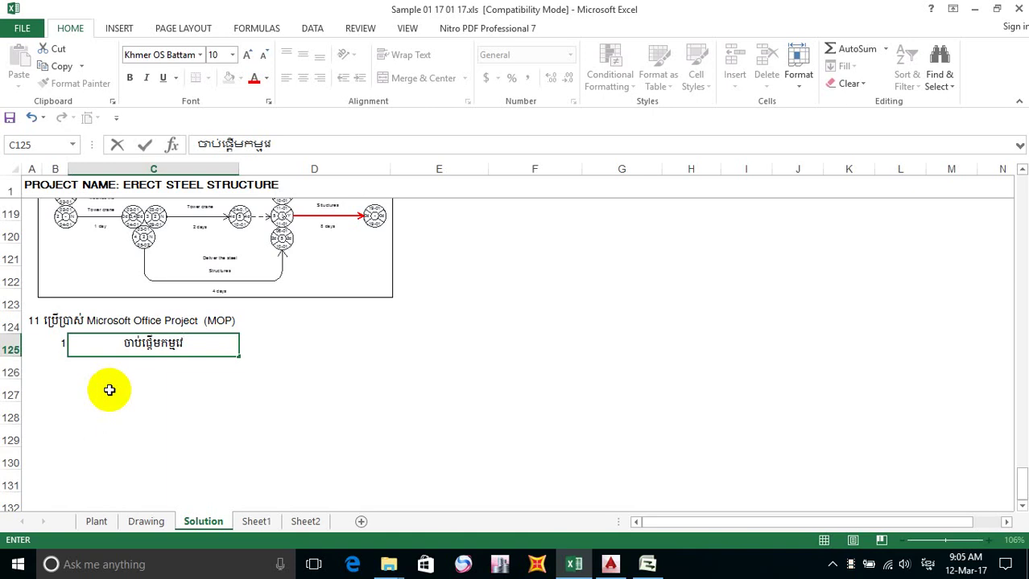
key("BackSpace")
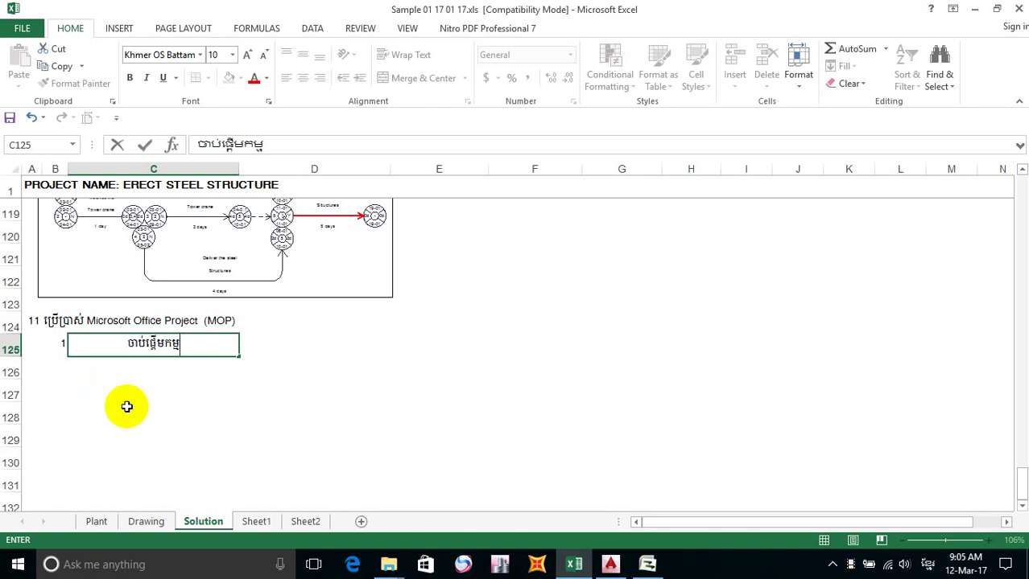
type("វិ")
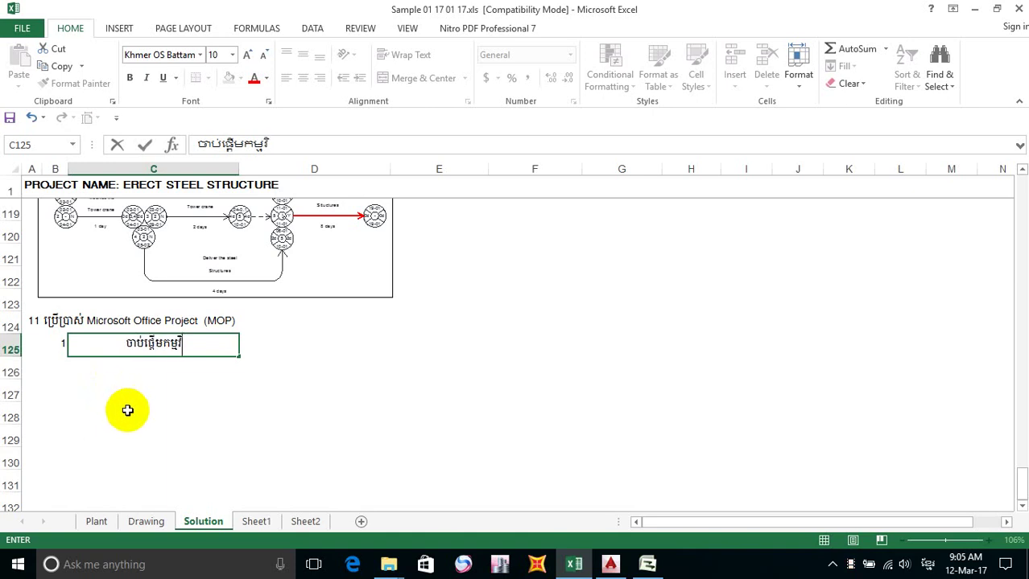
type("ធី")
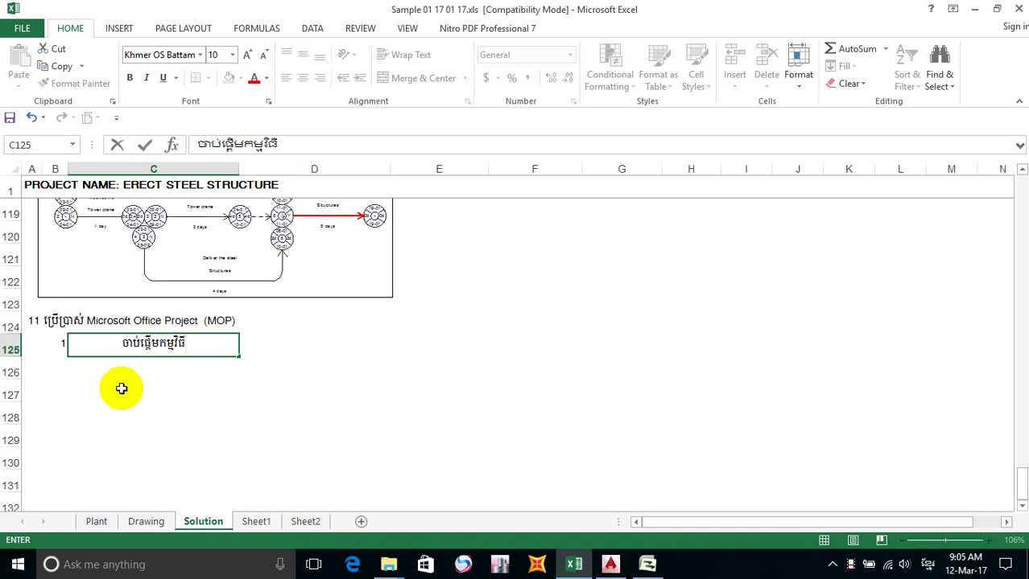
key("Return")
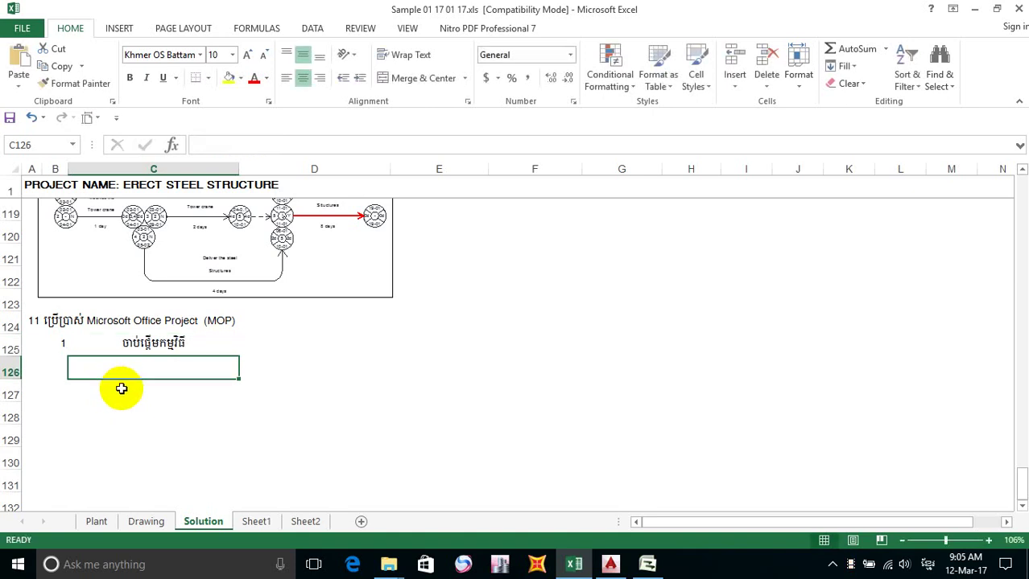
Number the next list item 2 in cell B126 under the Microsoft Office Project heading.
key("Left")
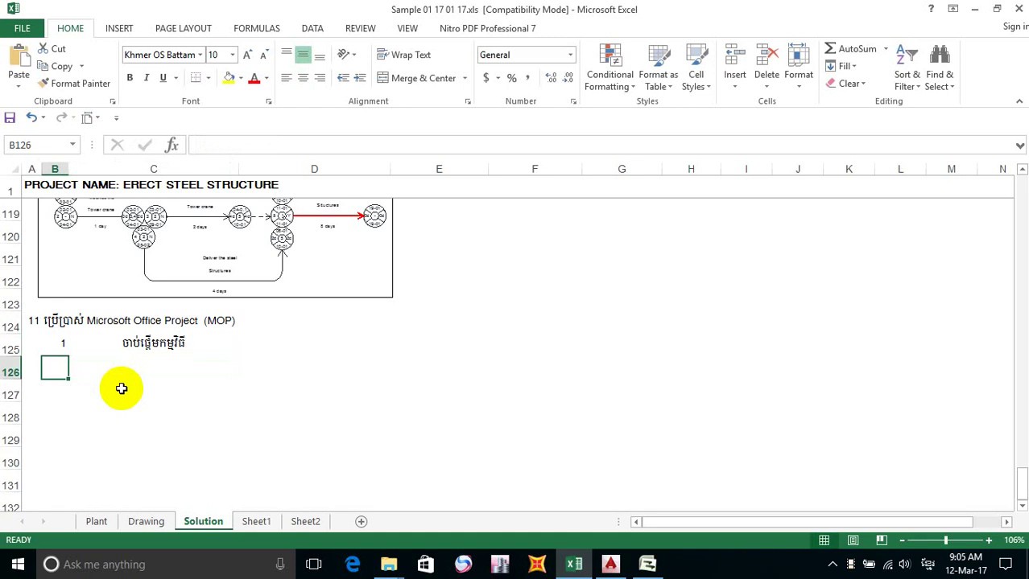
type("2.")
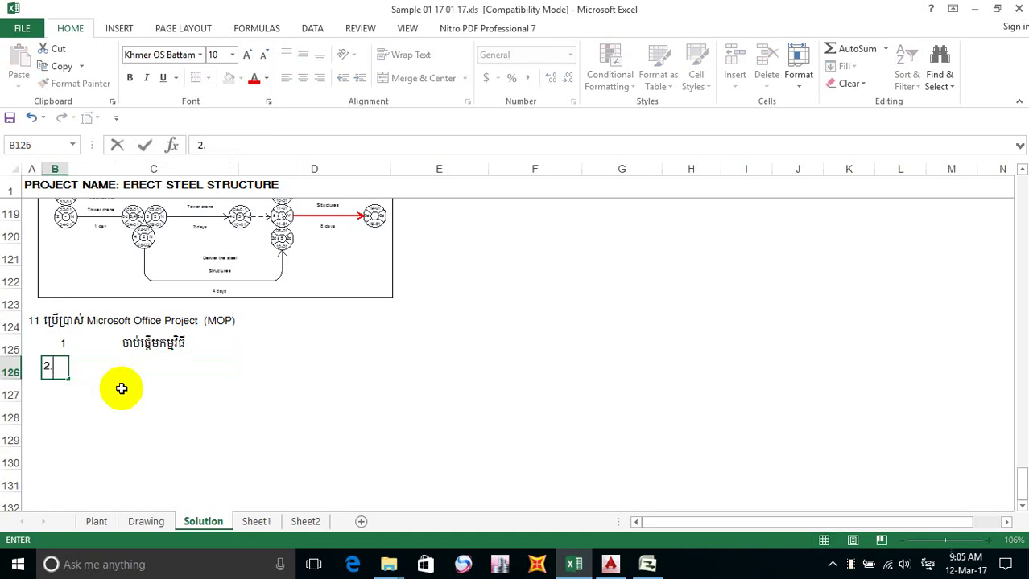
key("Right")
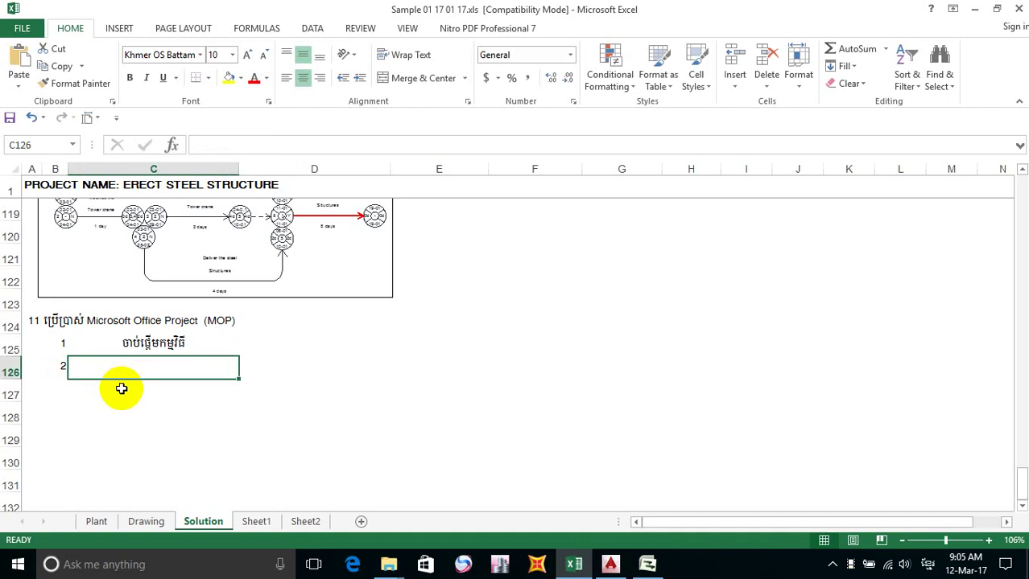
Left-align the numbered list cells B125:C130 below the Microsoft Office Project heading.
left_click(102, 393)
left_click(132, 344)
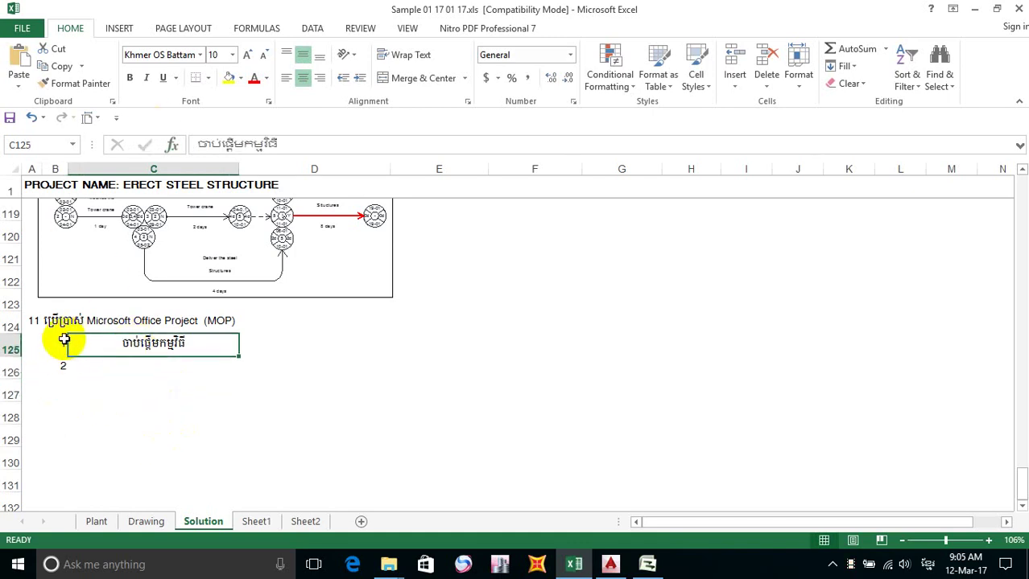
left_click_drag(58, 341, 119, 467)
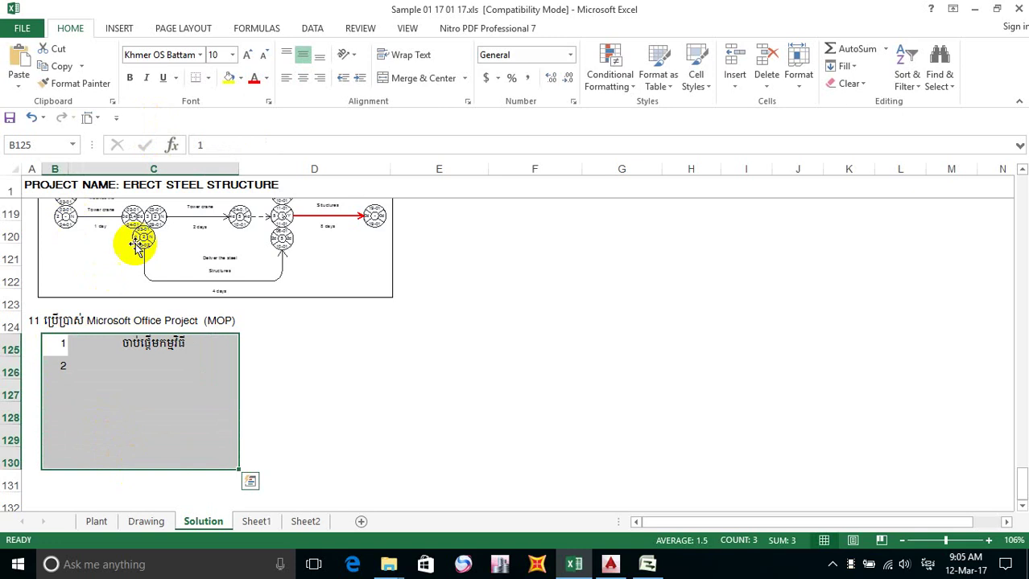
left_click(286, 78)
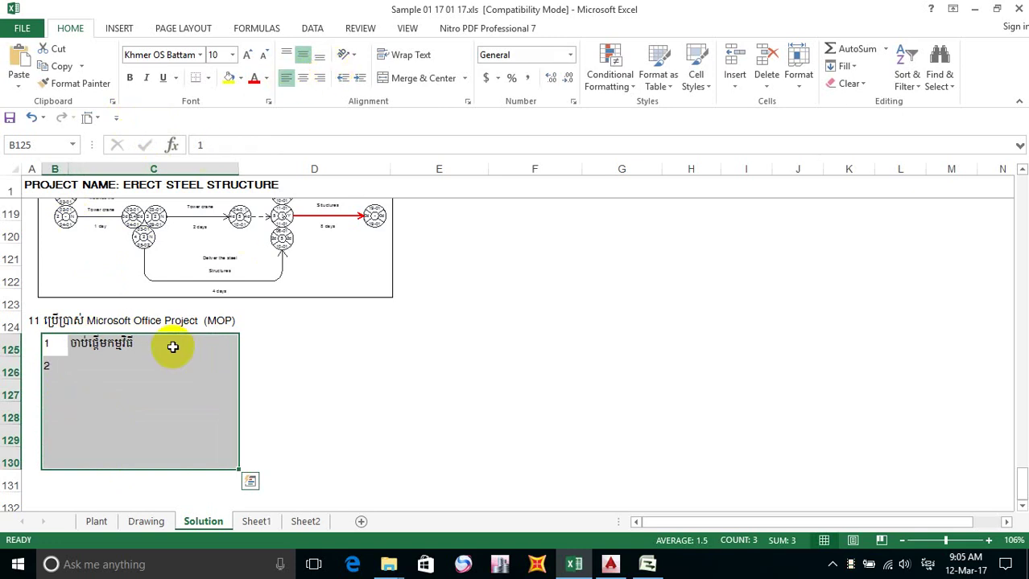
left_click(67, 364)
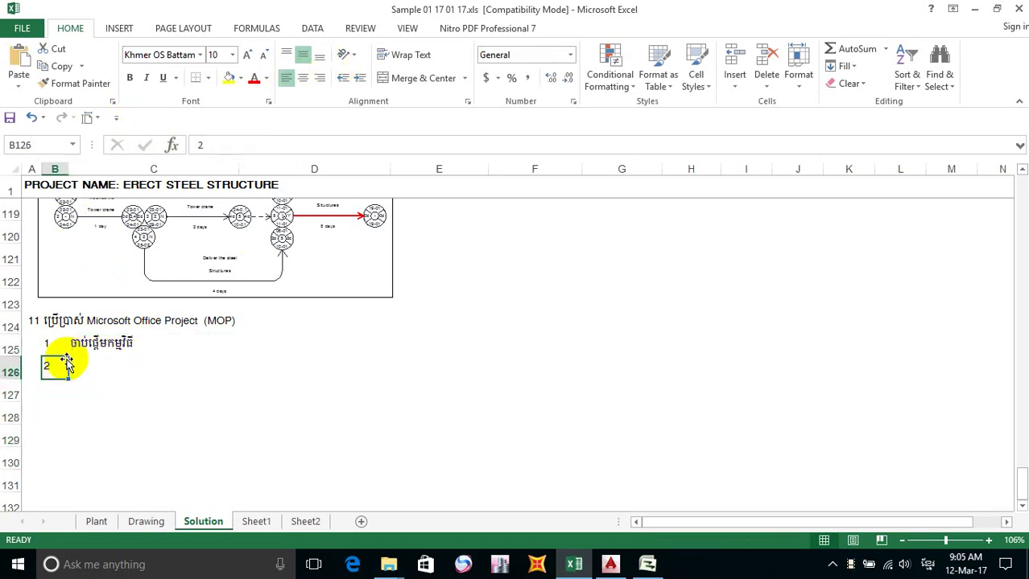
left_click(65, 340)
left_click(80, 344)
left_click(88, 378)
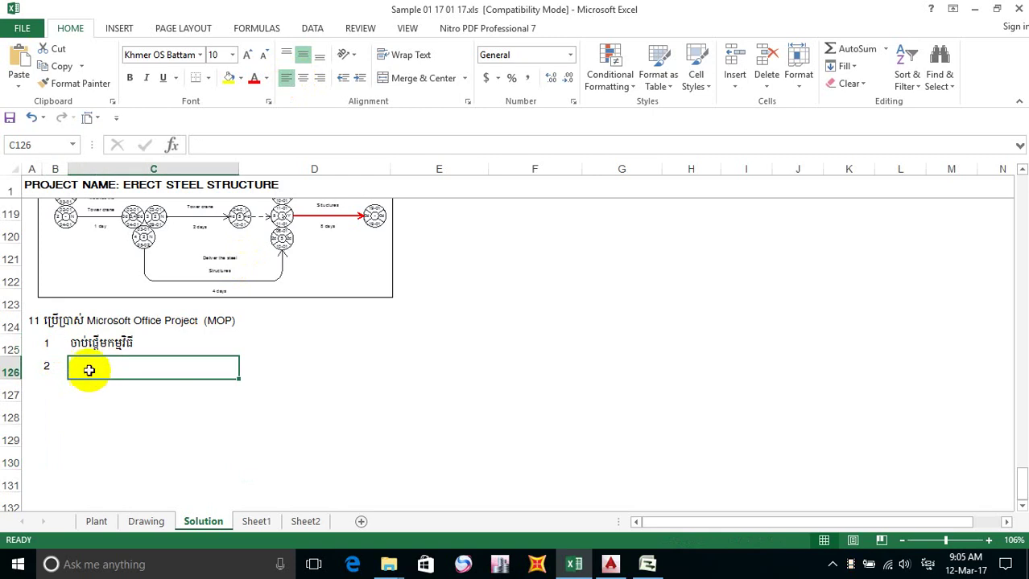
Centre the contents of the whole column B horizontally.
left_click(54, 169)
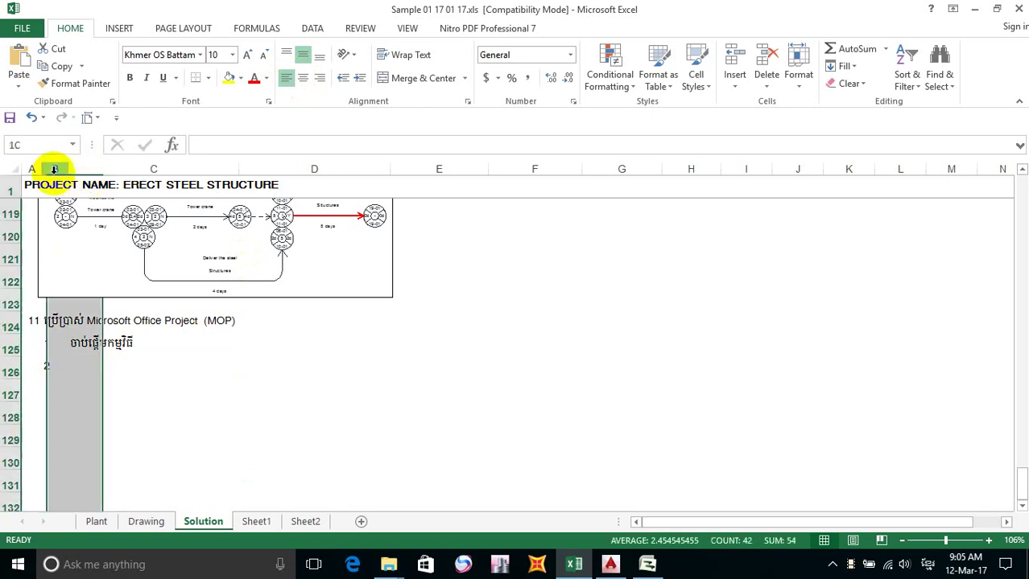
left_click(304, 79)
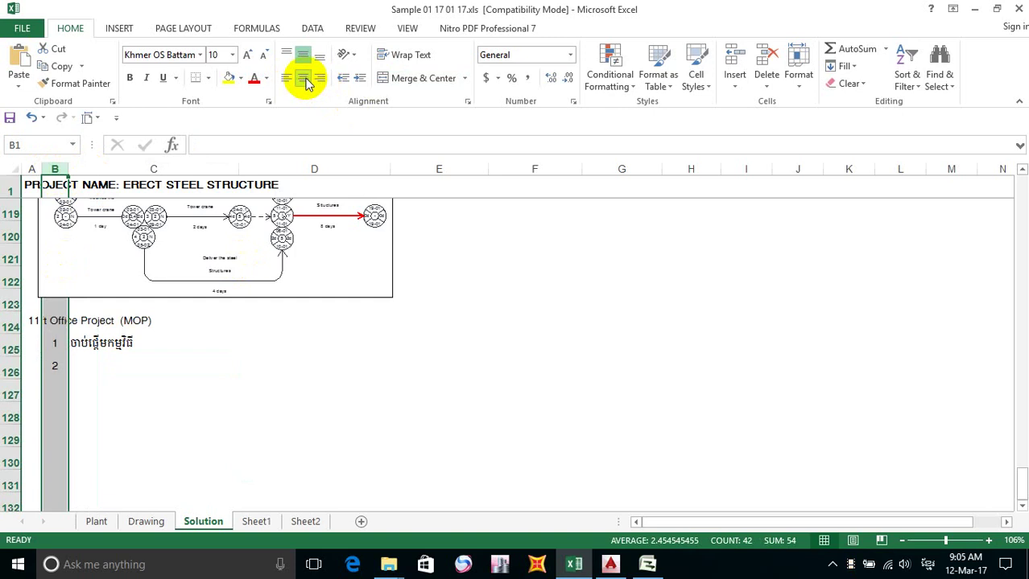
left_click(93, 372)
left_click(148, 406)
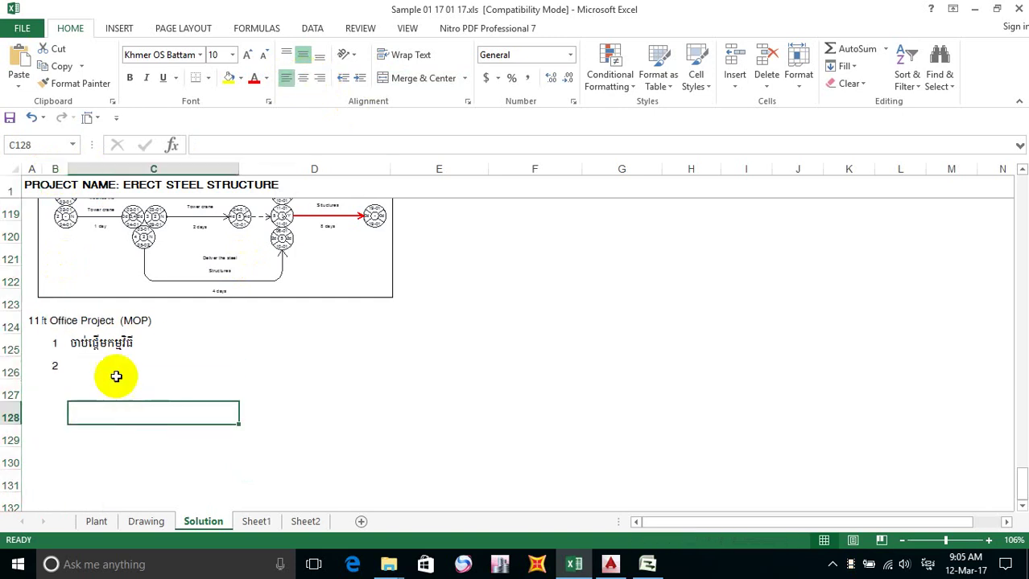
Left-align the Microsoft Office Project heading in cell B124 of the Solution sheet.
left_click(45, 323)
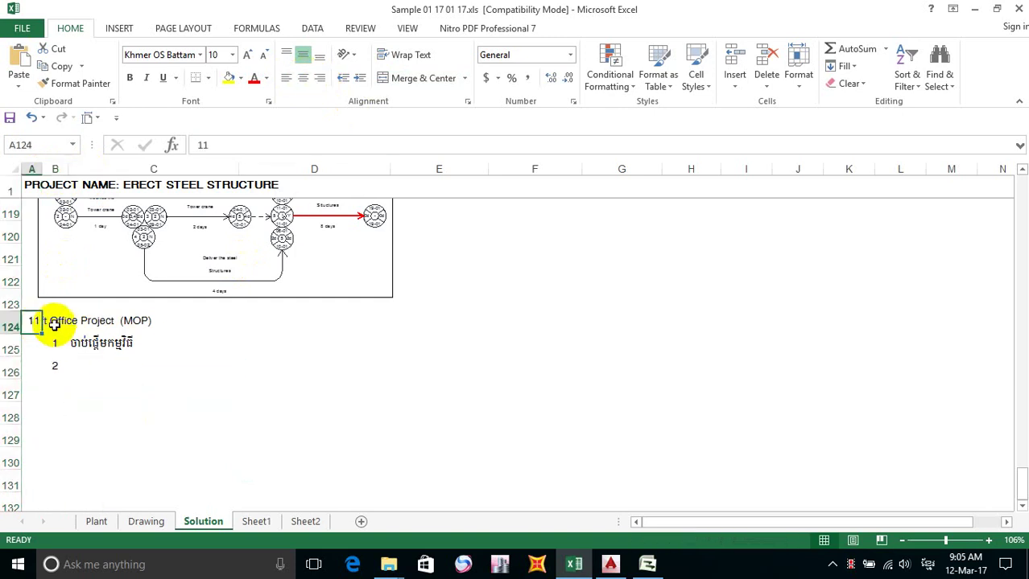
left_click(108, 323)
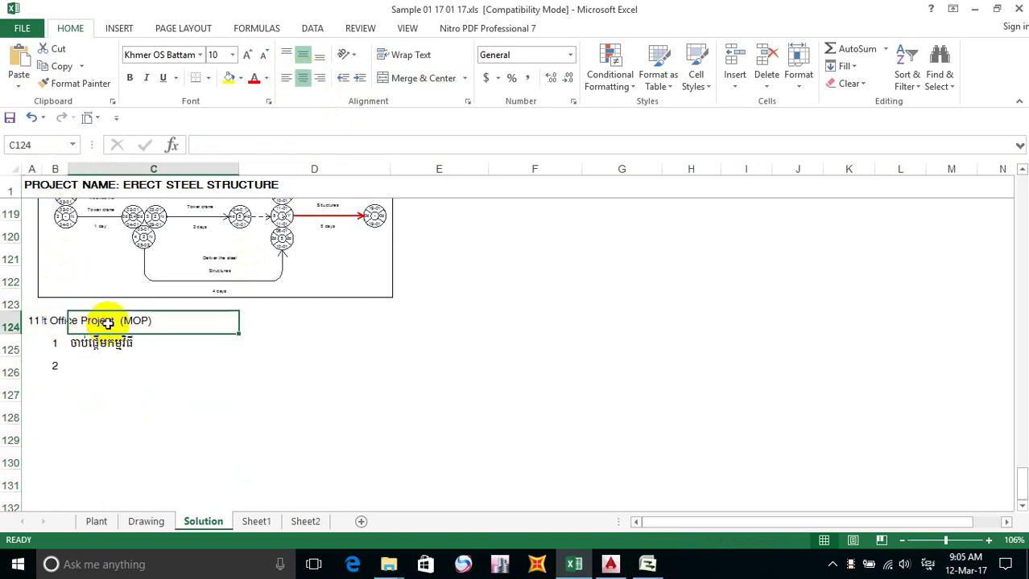
left_click(56, 322)
left_click(111, 418)
left_click(48, 322)
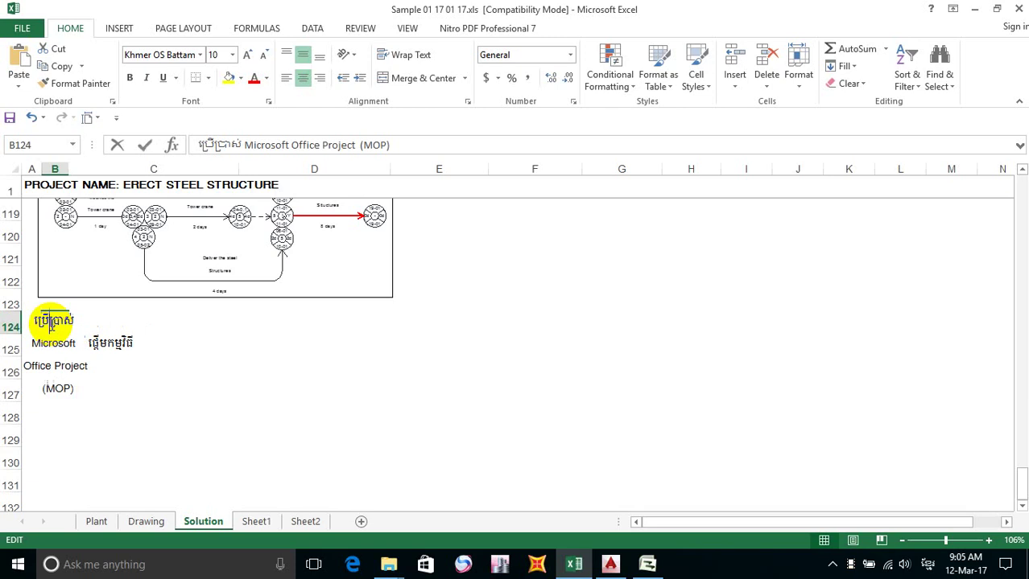
left_click(181, 337)
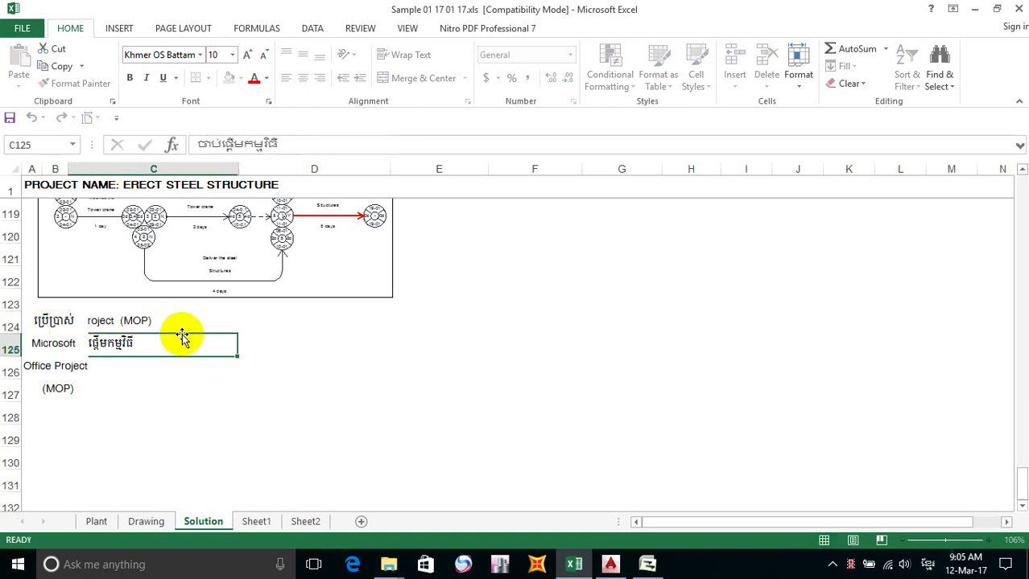
left_click(50, 322)
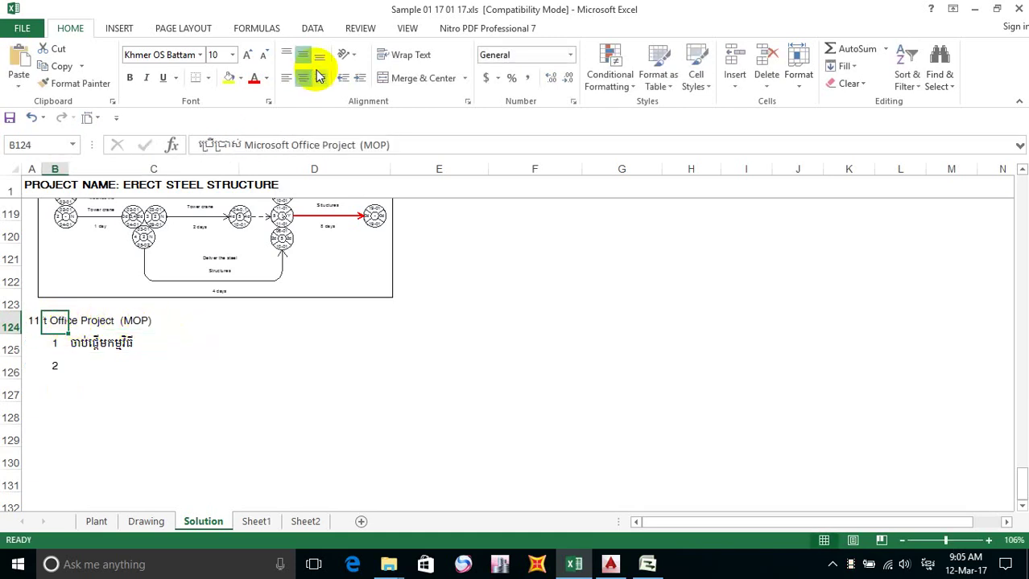
left_click(286, 78)
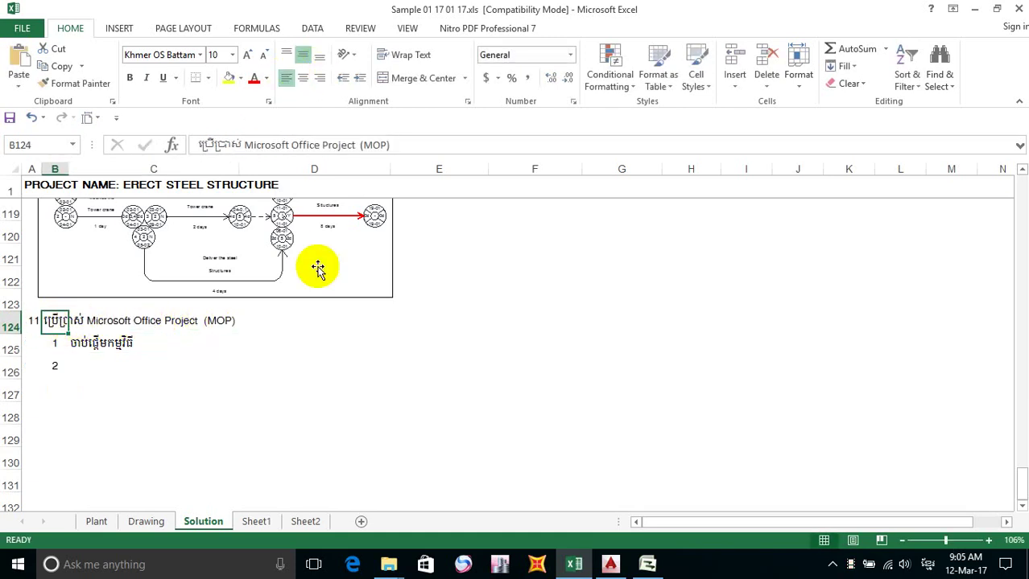
left_click(289, 372)
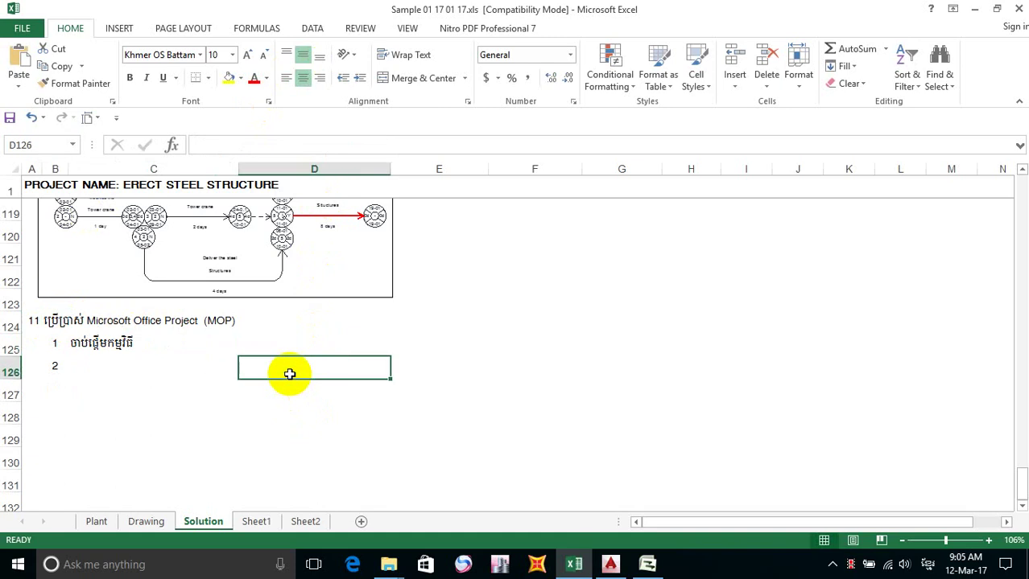
Save the workbook and switch to the Erect the Steel structures.mpp project in Microsoft Project.
left_click(125, 322)
left_click(103, 354)
left_click(92, 369)
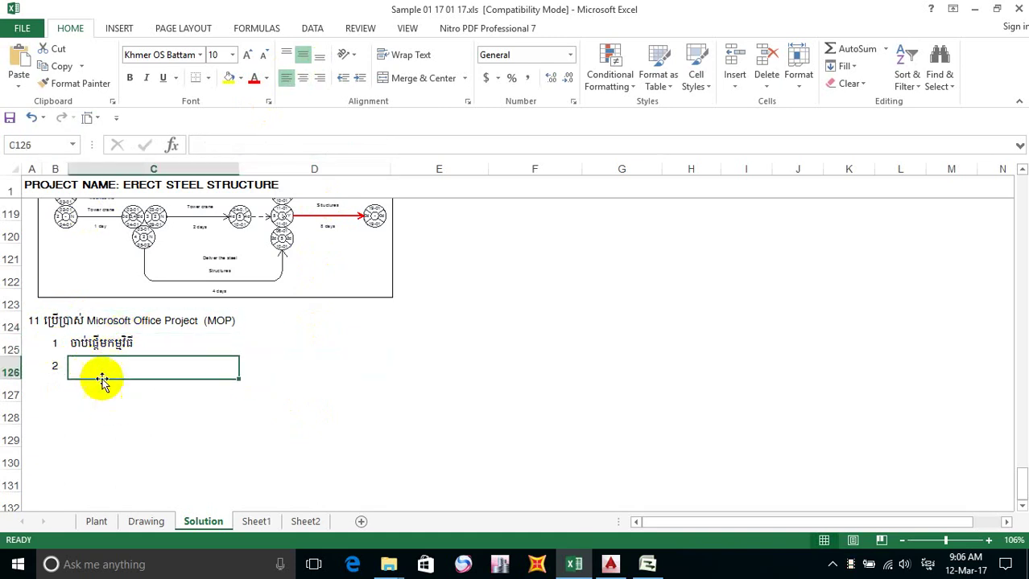
left_click(9, 117)
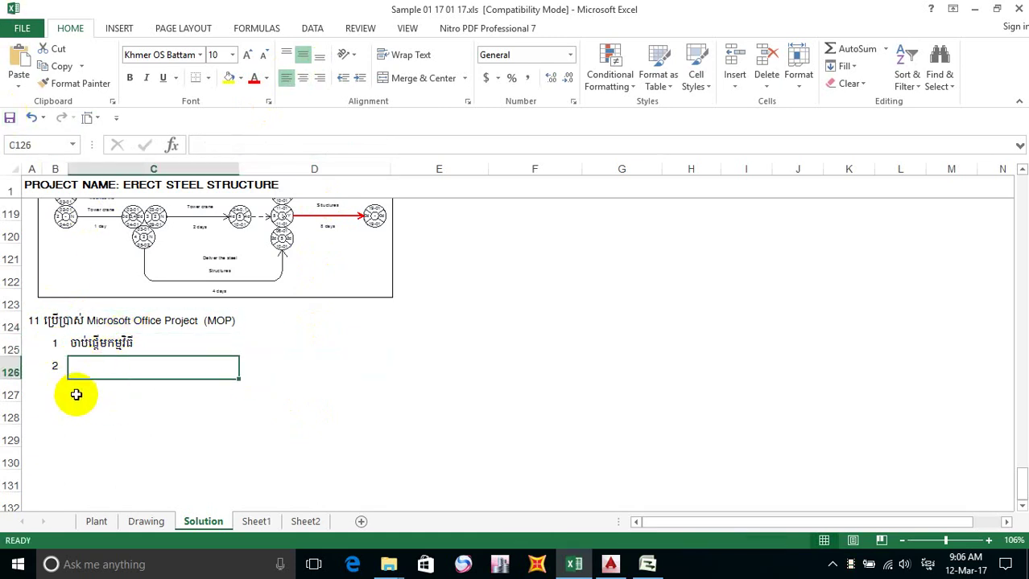
left_click(102, 402)
left_click(100, 377)
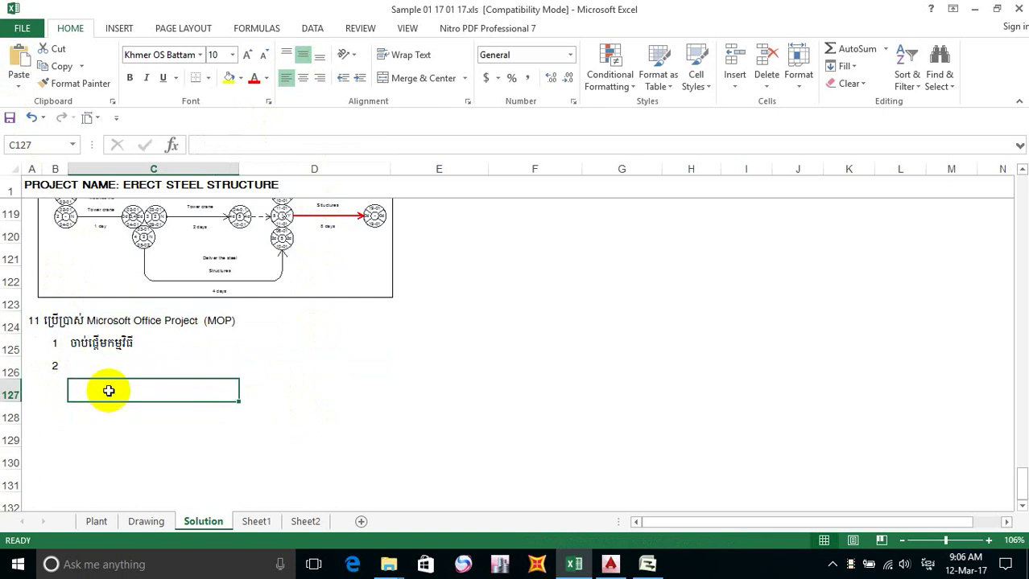
left_click(647, 564)
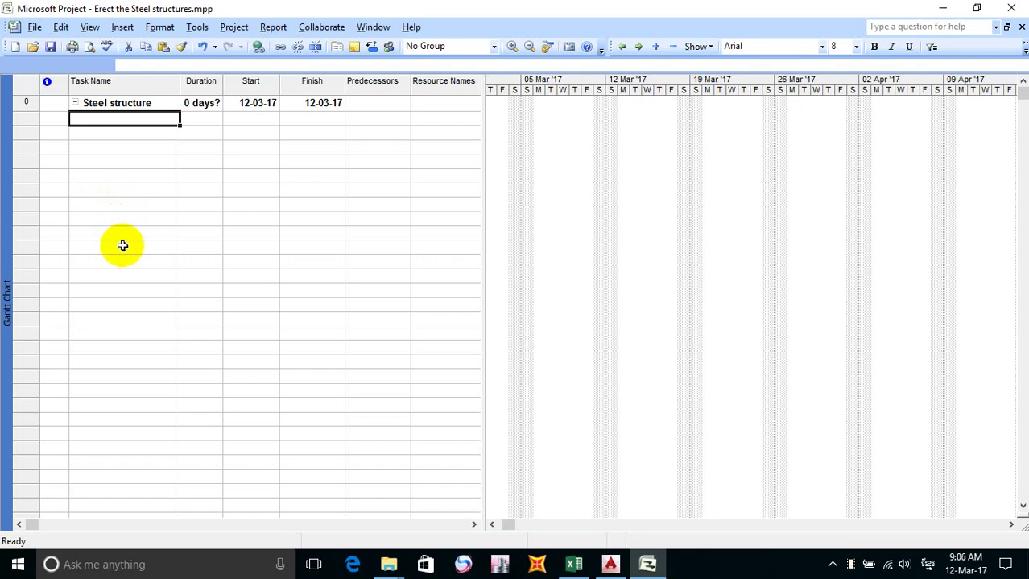
left_click(234, 27)
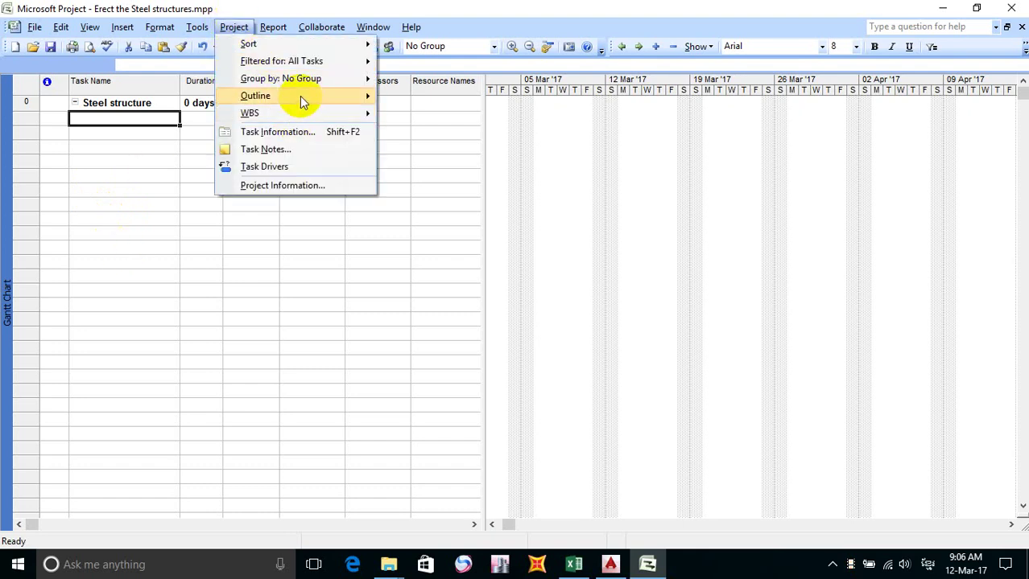
mouse_move(307, 85)
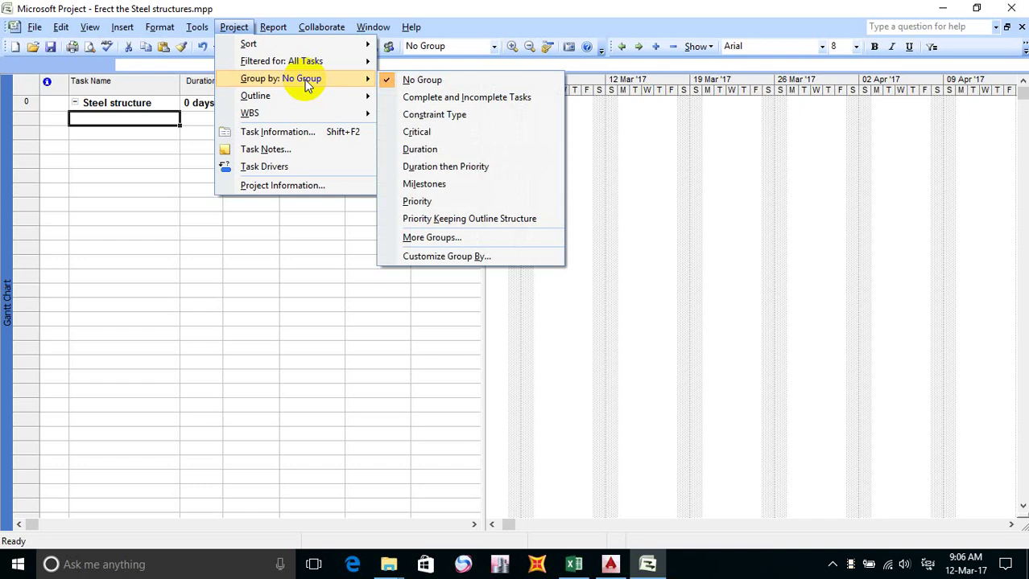
left_click(295, 133)
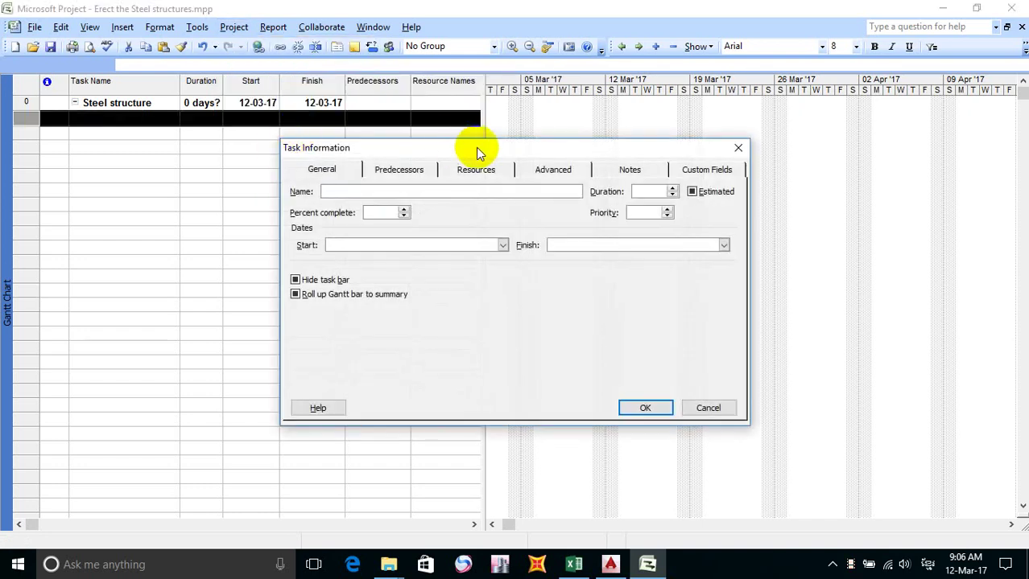
left_click_drag(481, 152, 486, 173)
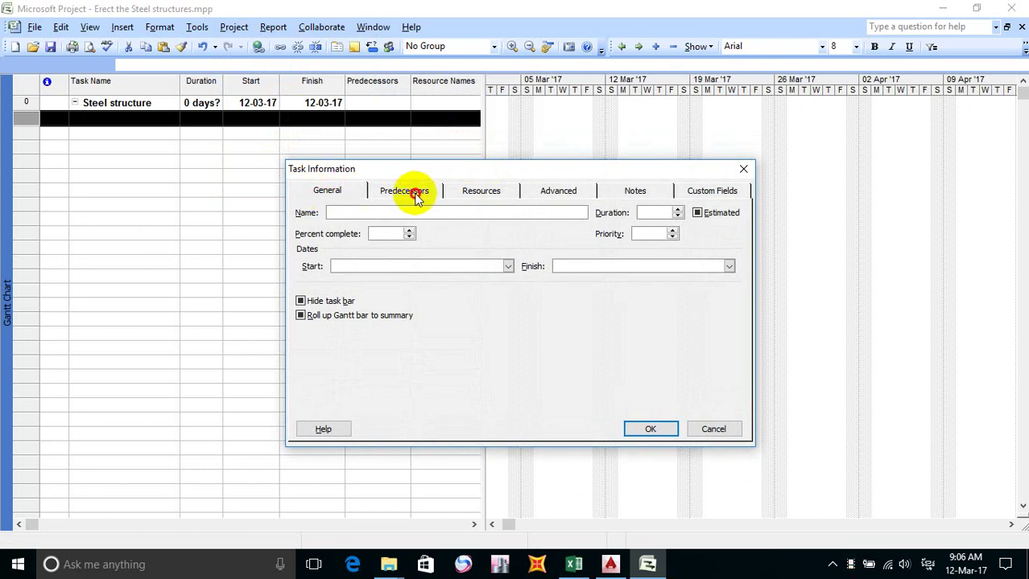
left_click(406, 195)
left_click(329, 193)
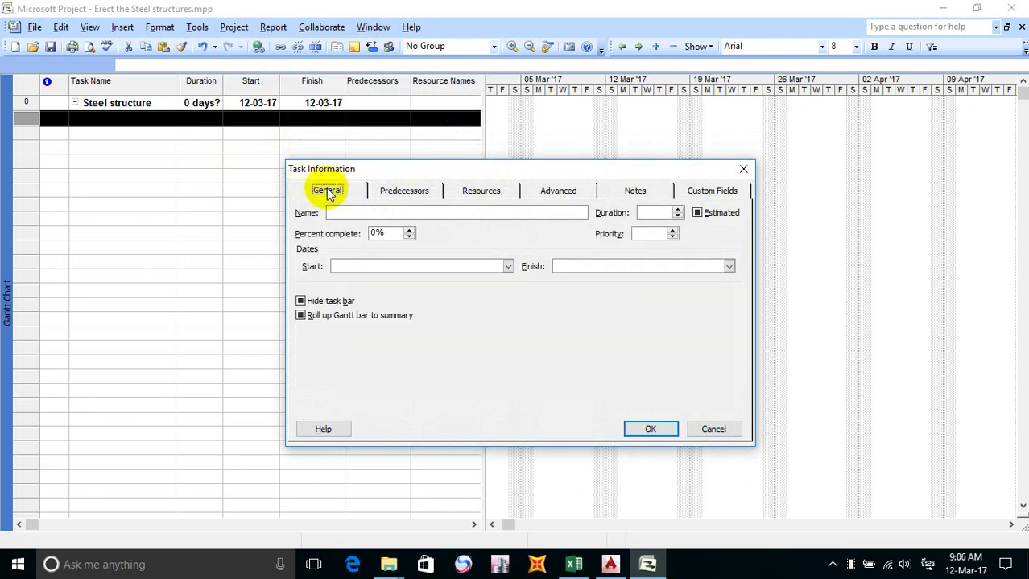
left_click(745, 170)
Set the project's start date to 02-01-17 in the project information.
left_click(233, 28)
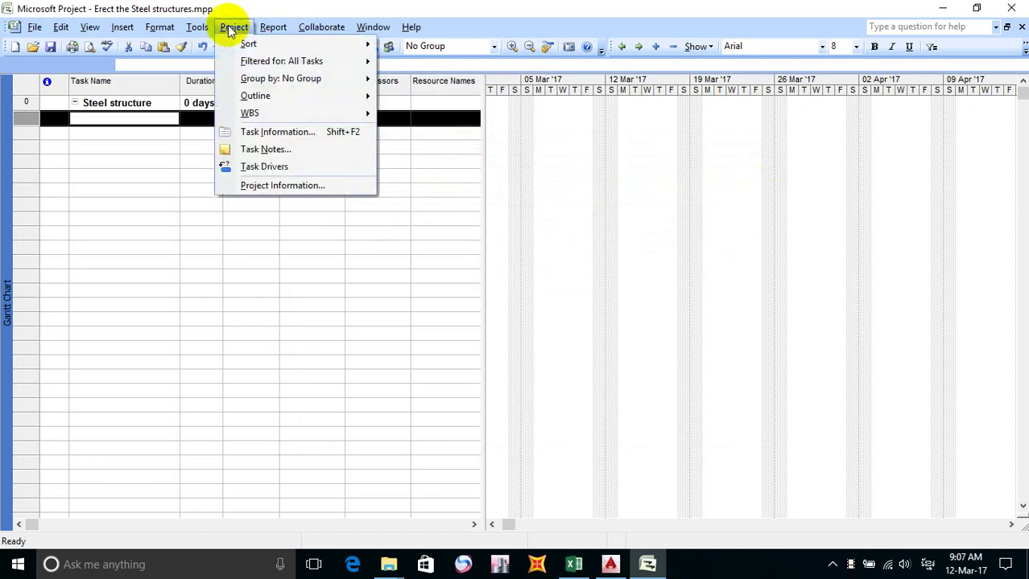
left_click(303, 184)
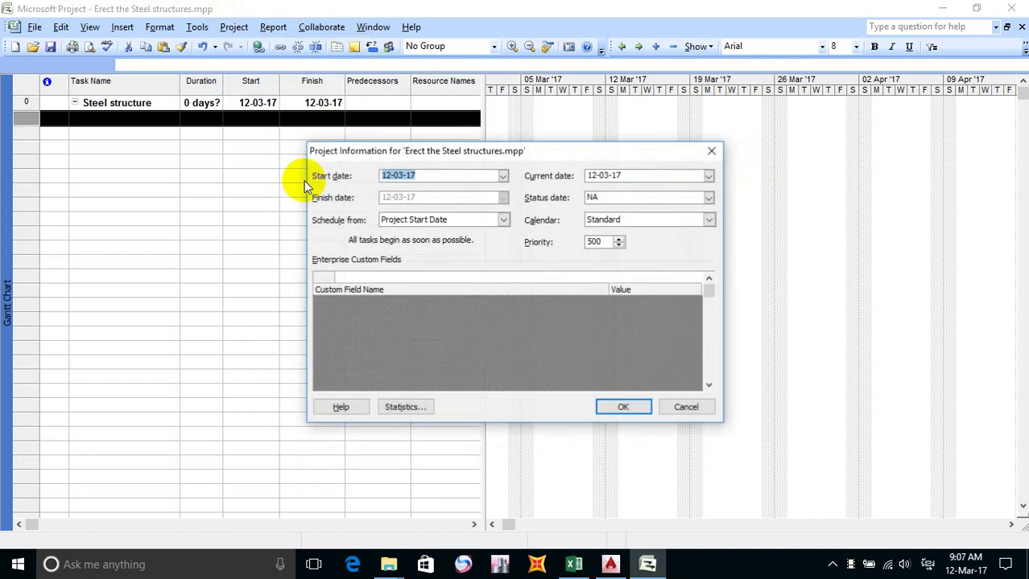
left_click(503, 177)
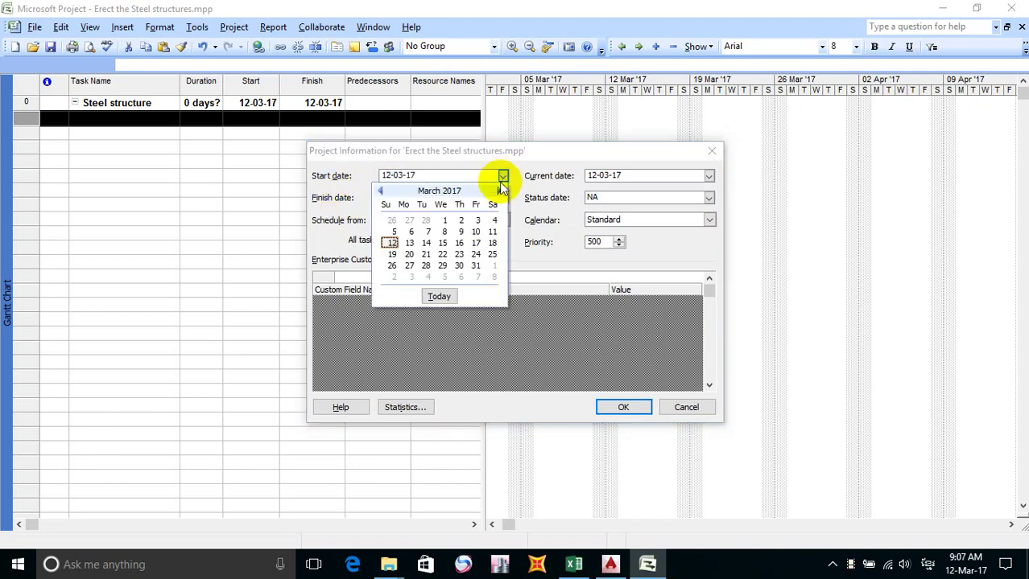
left_click(379, 191)
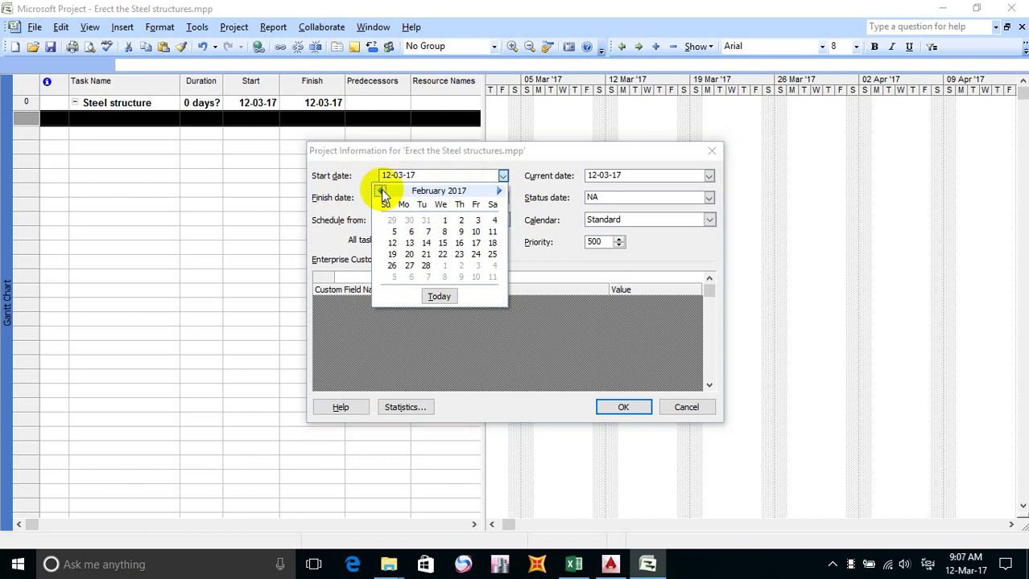
left_click(380, 191)
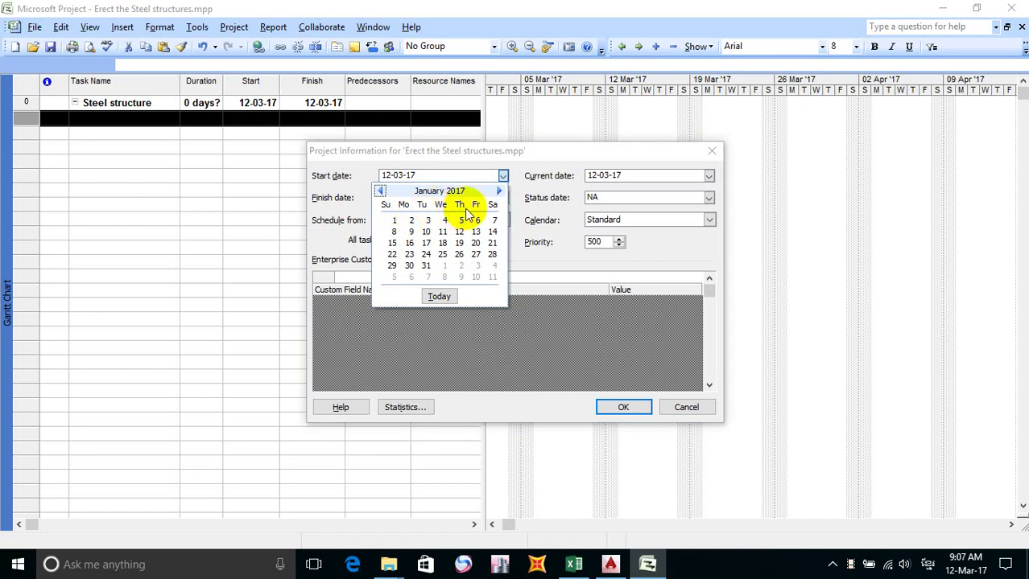
left_click(411, 226)
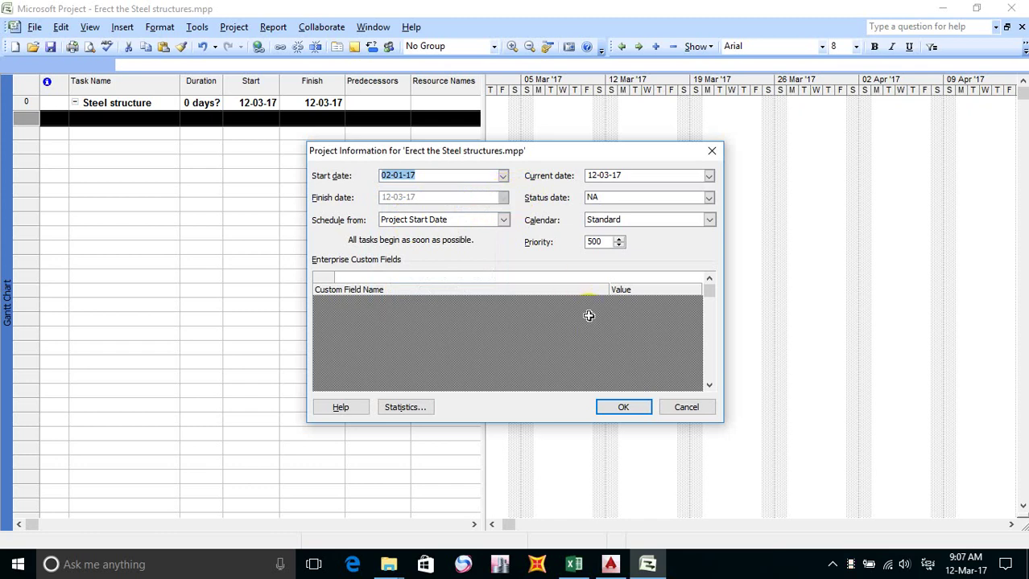
left_click(625, 406)
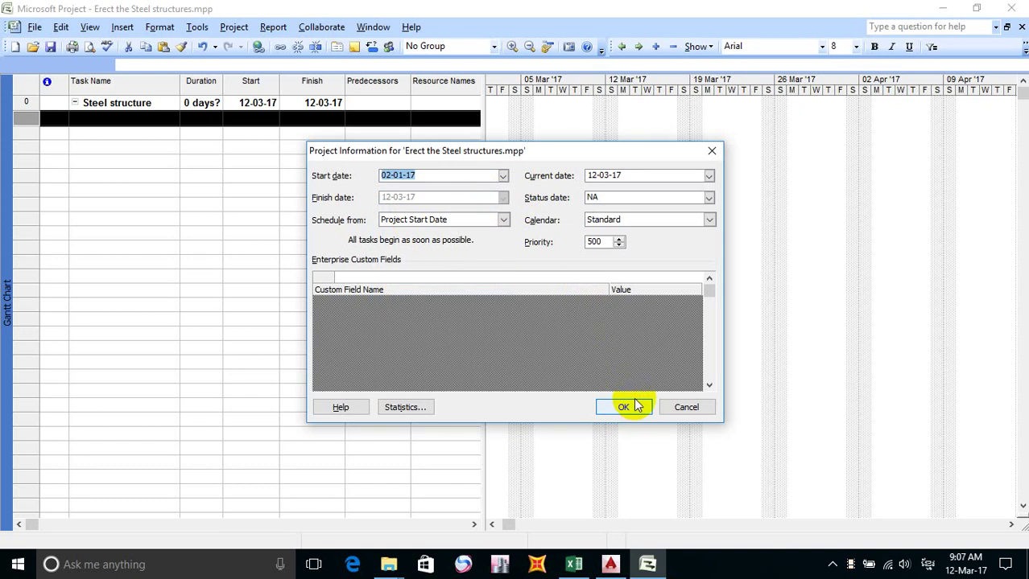
left_click(634, 406)
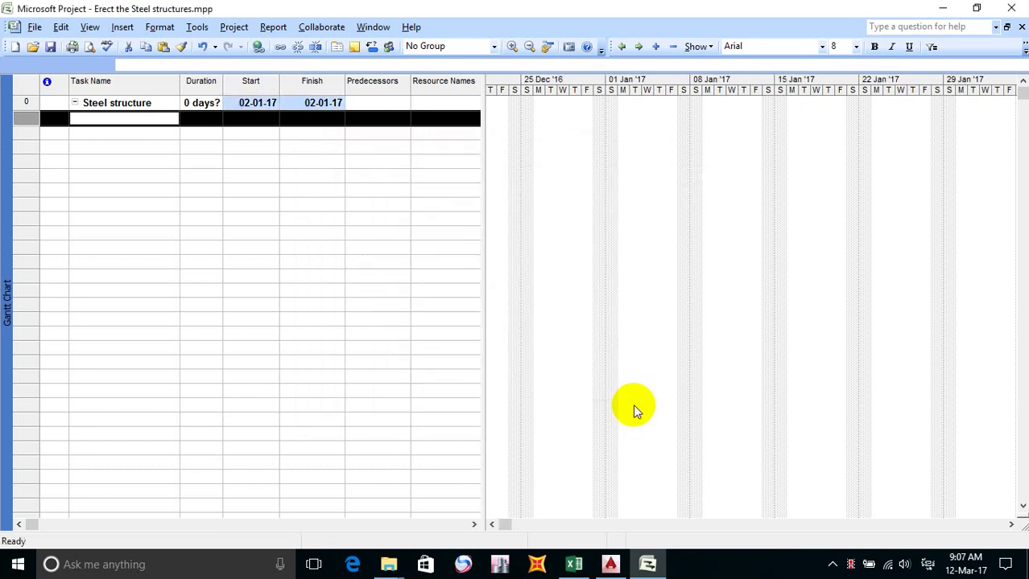
left_click(267, 150)
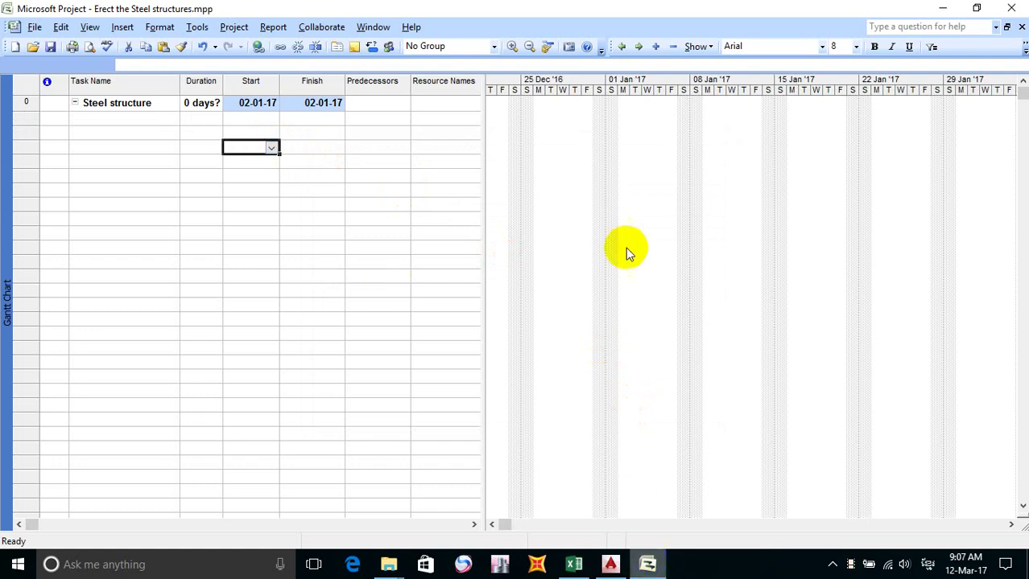
Arrange the Sample 01 17 01 17.xls workbook and the Microsoft Project window side by side, with Excel on the left half.
left_click_drag(483, 11, 1020, 153)
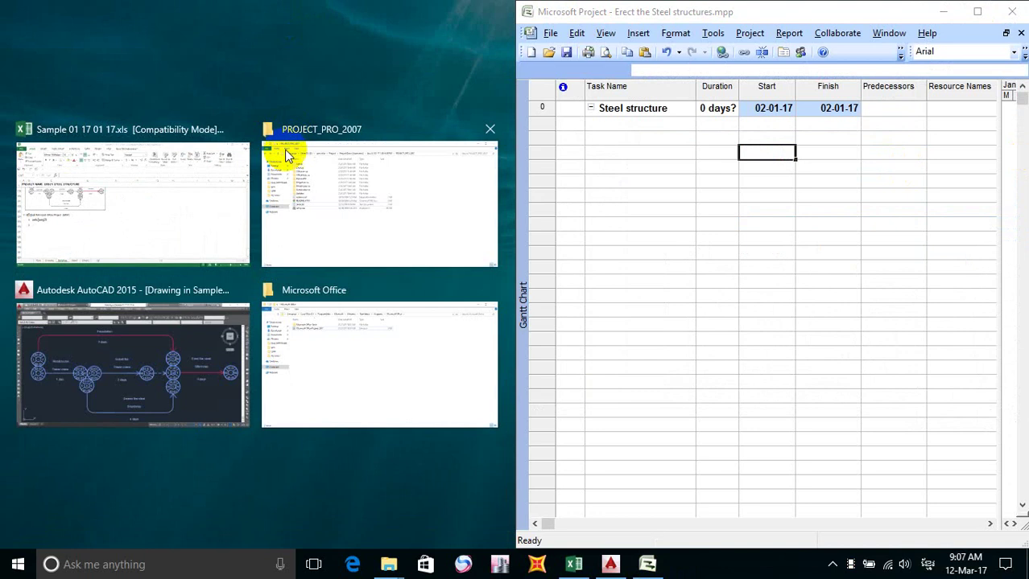
left_click(119, 198)
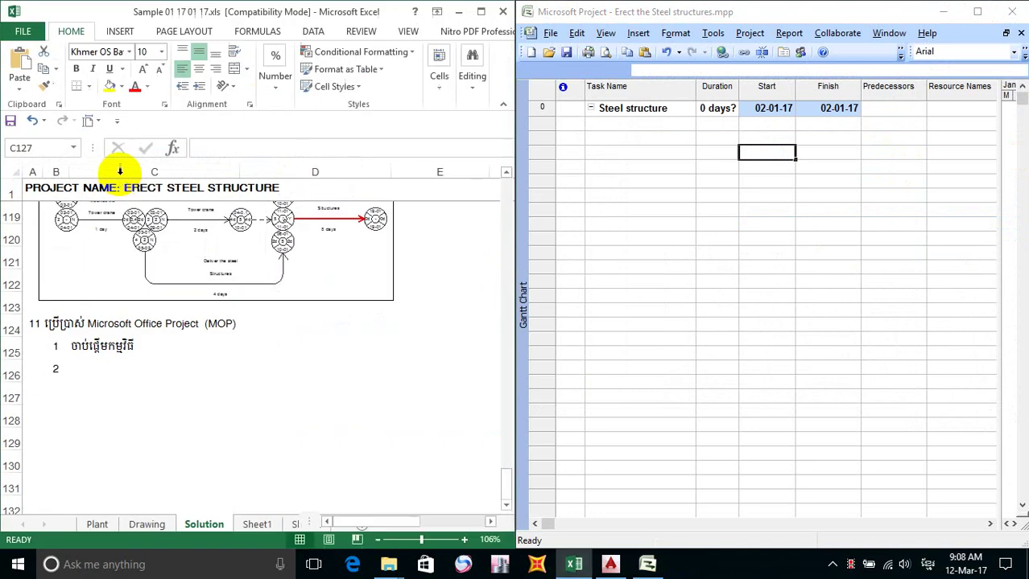
Enter "បញ្ចូល Task Name , Duration , Predecessore" in cell C127 of the Solution sheet.
left_click(79, 368)
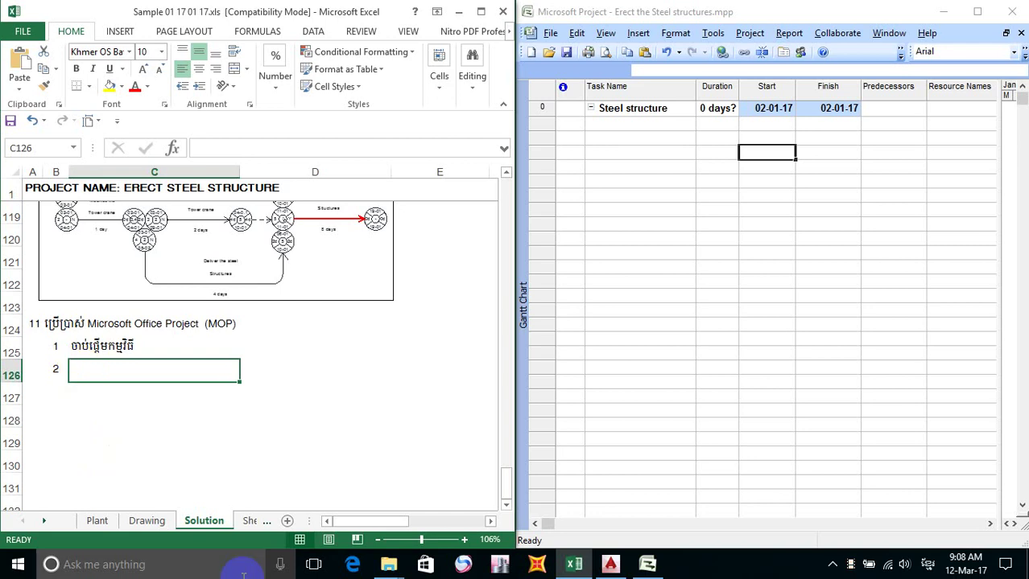
left_click(69, 408)
left_click(74, 394)
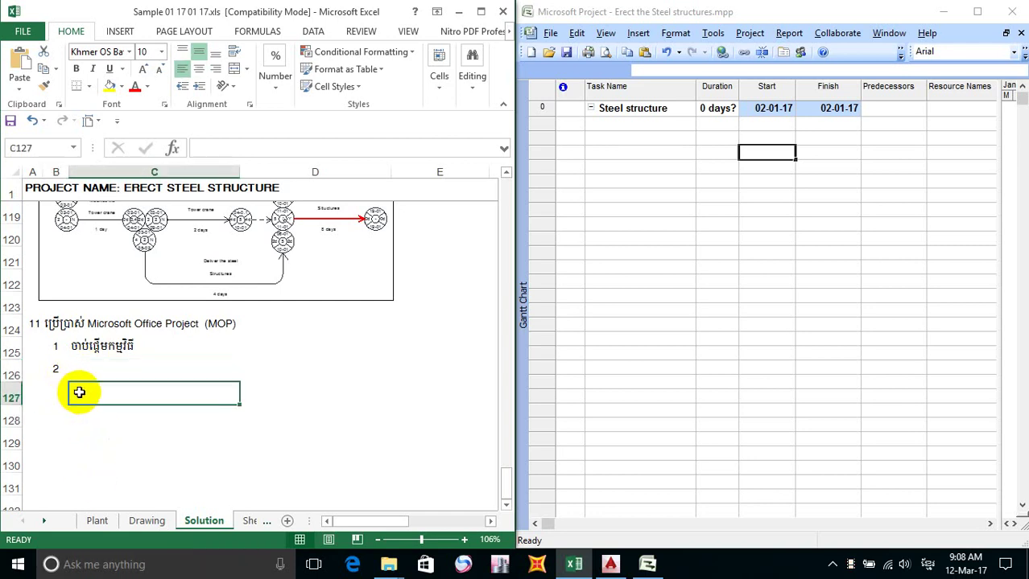
type("ប")
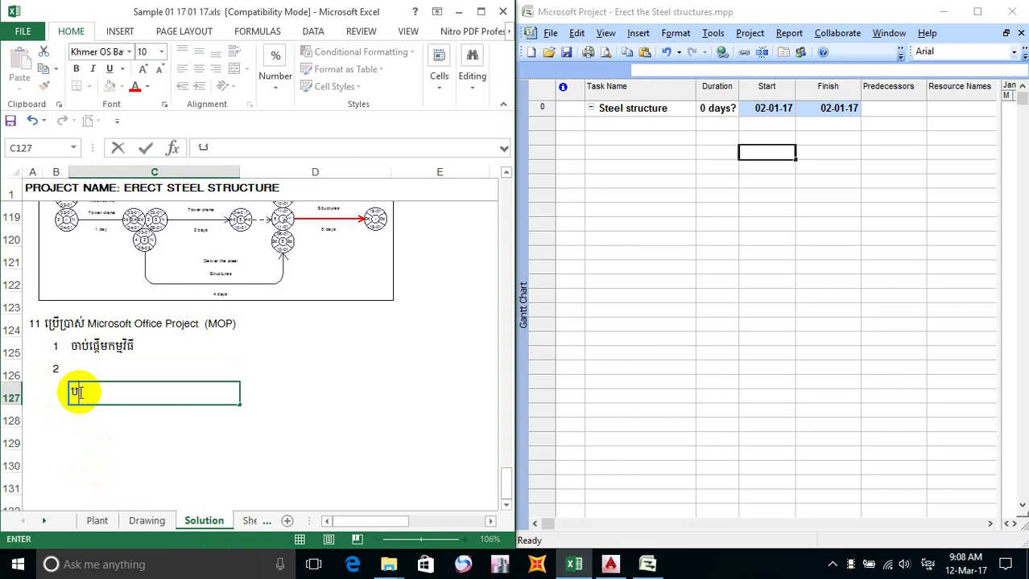
type("ញ្ញូល")
key("alt+shift")
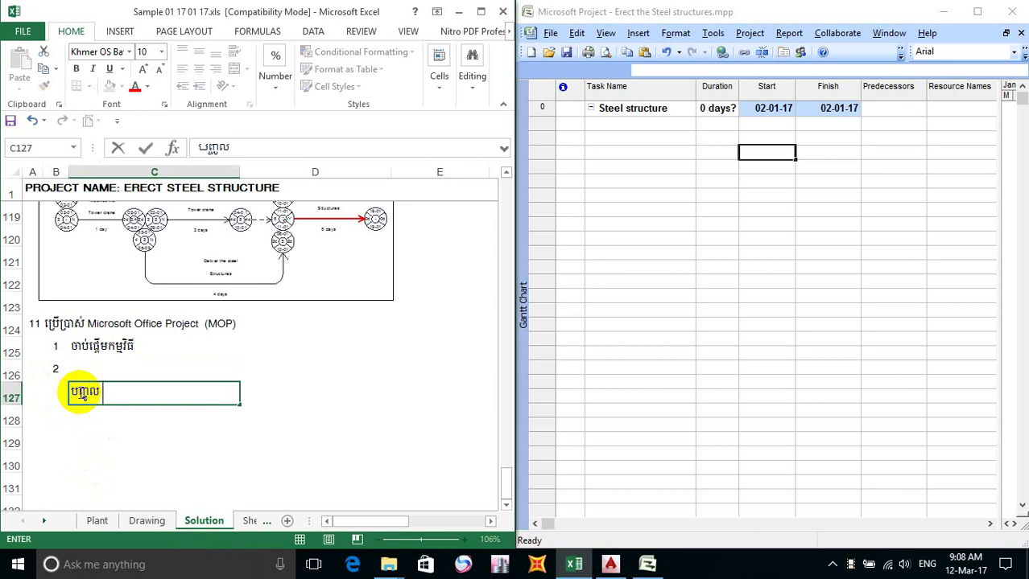
type("T")
type("asdk")
key("BackSpace")
key("BackSpace")
type("k")
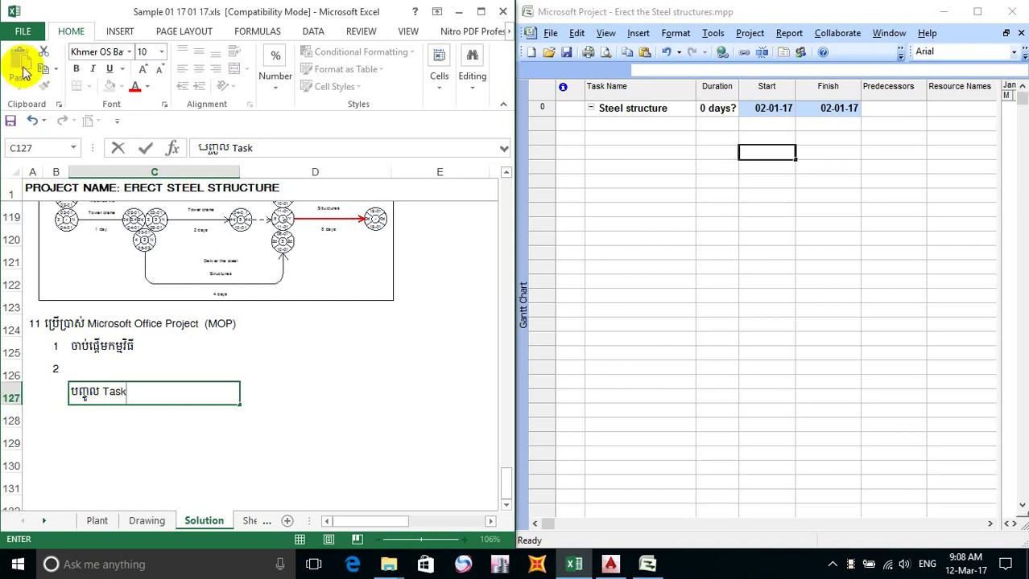
type(" Name")
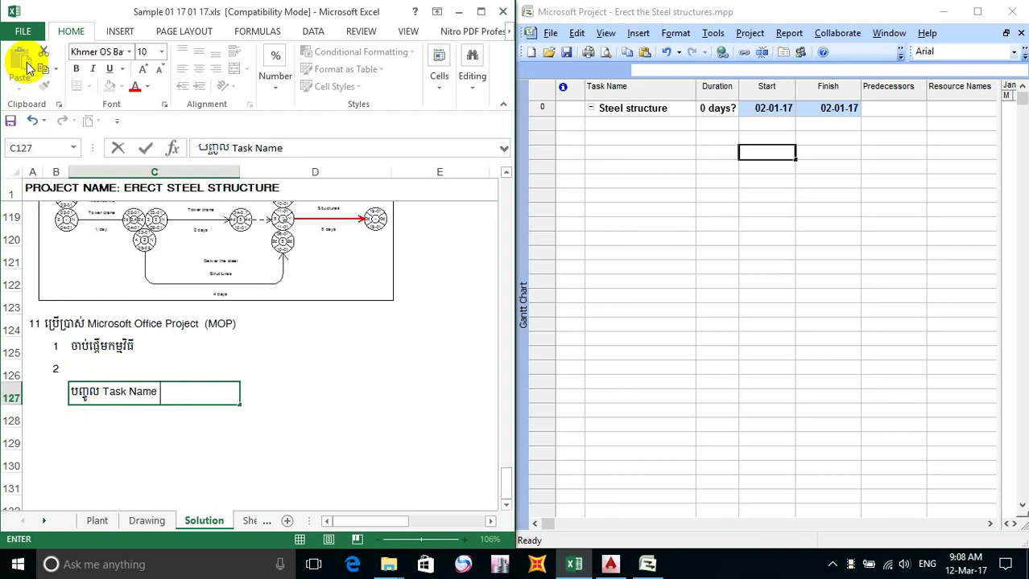
type(" , Duratu")
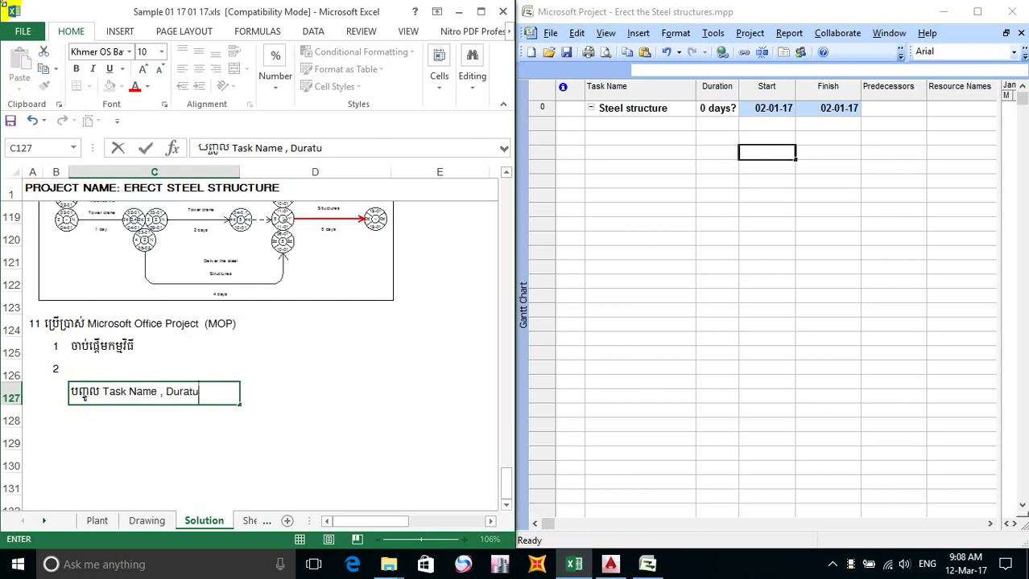
key("BackSpace")
type("ion , Predecc")
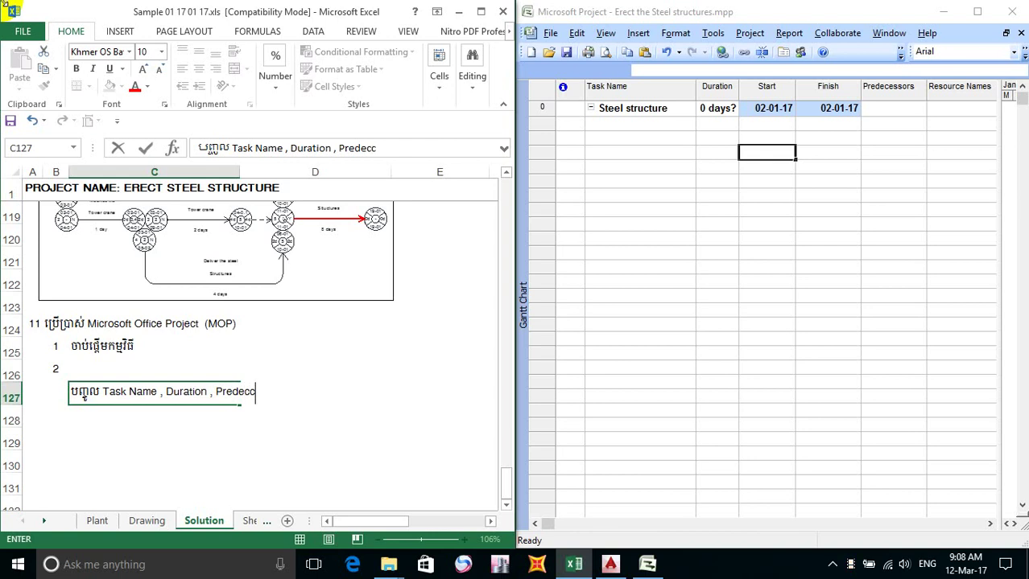
key("BackSpace")
type("essore")
scroll(92, 142, "up", 2)
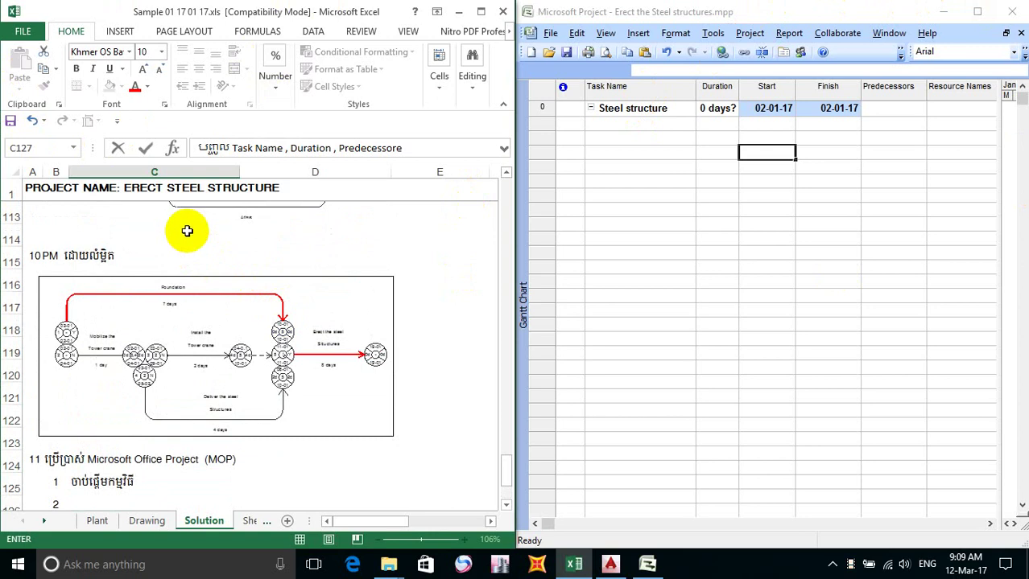
scroll(144, 288, "down", 3)
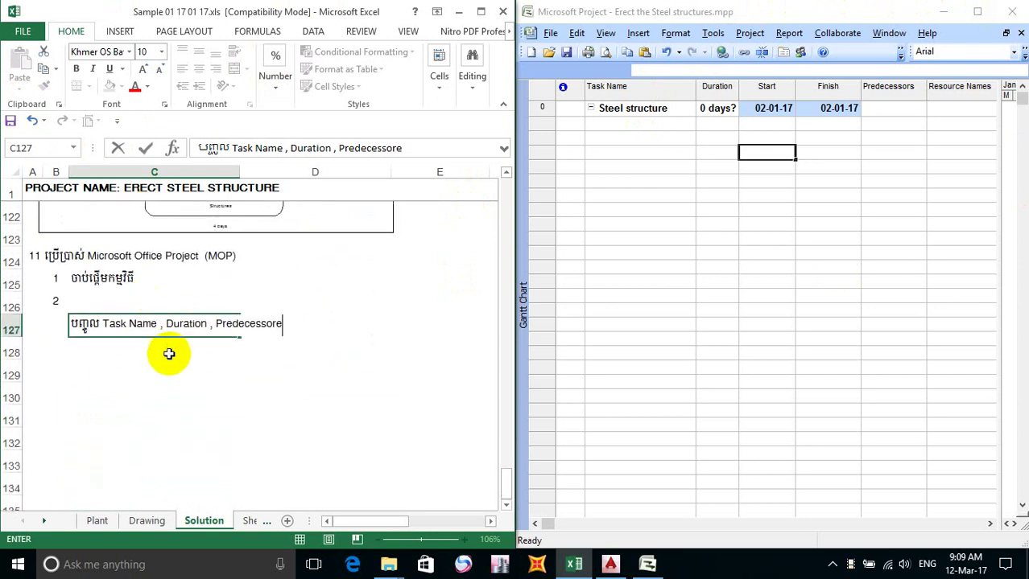
key("Return")
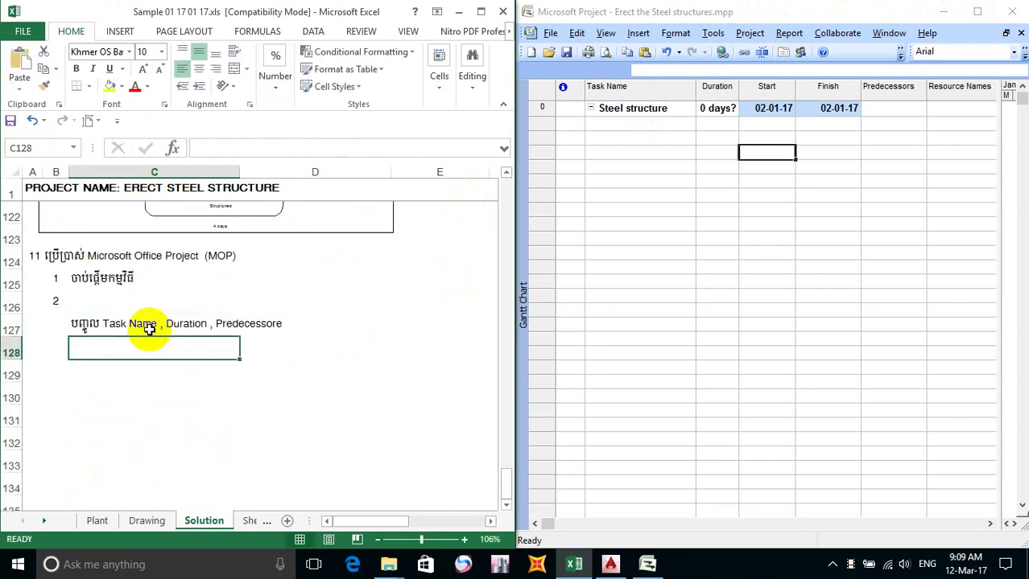
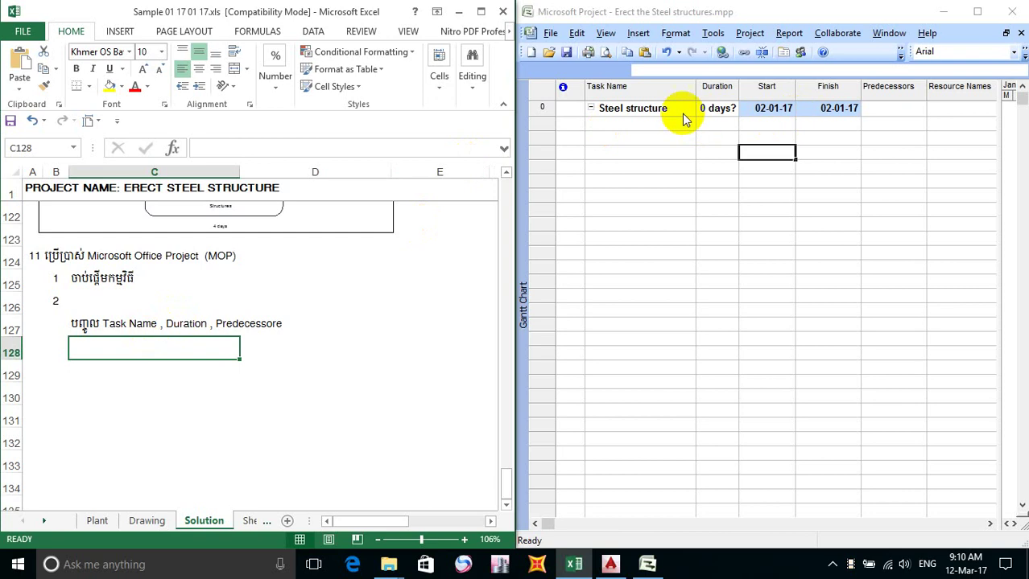
Find the Critical Tasks table in the Solution sheet and go through its Khmer and English task name columns.
left_click(656, 108)
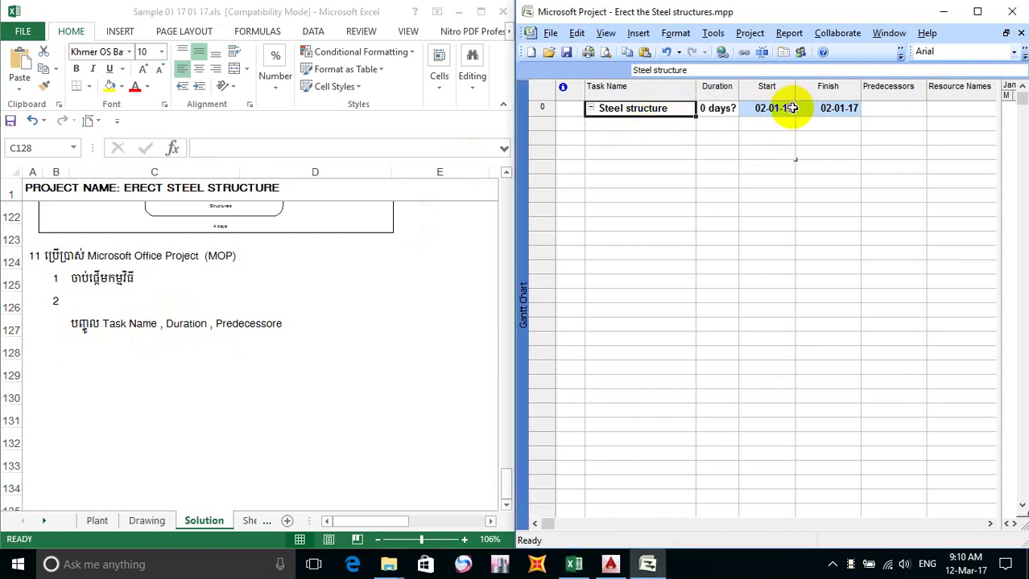
left_click(307, 379)
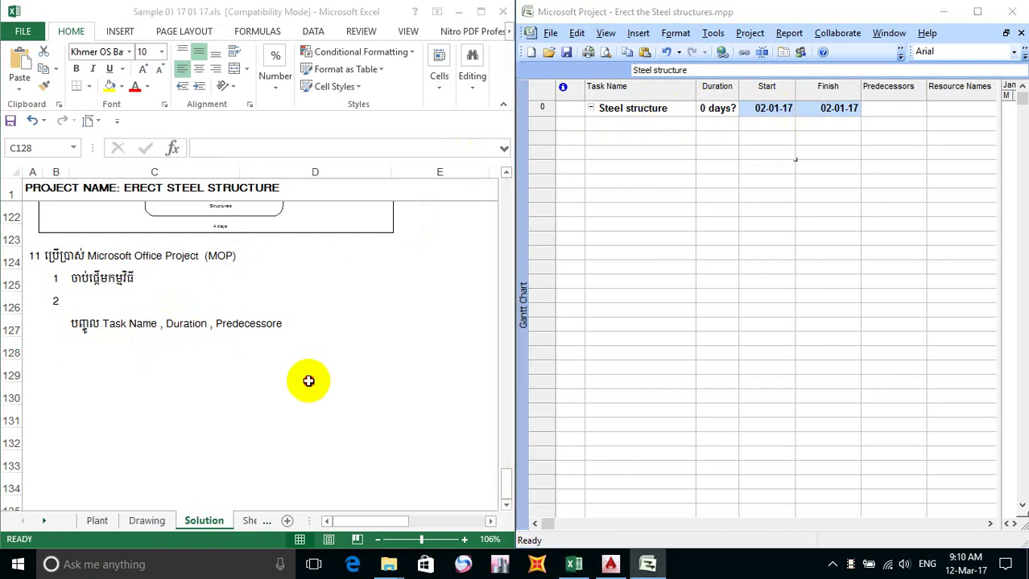
scroll(189, 310, "up", 9)
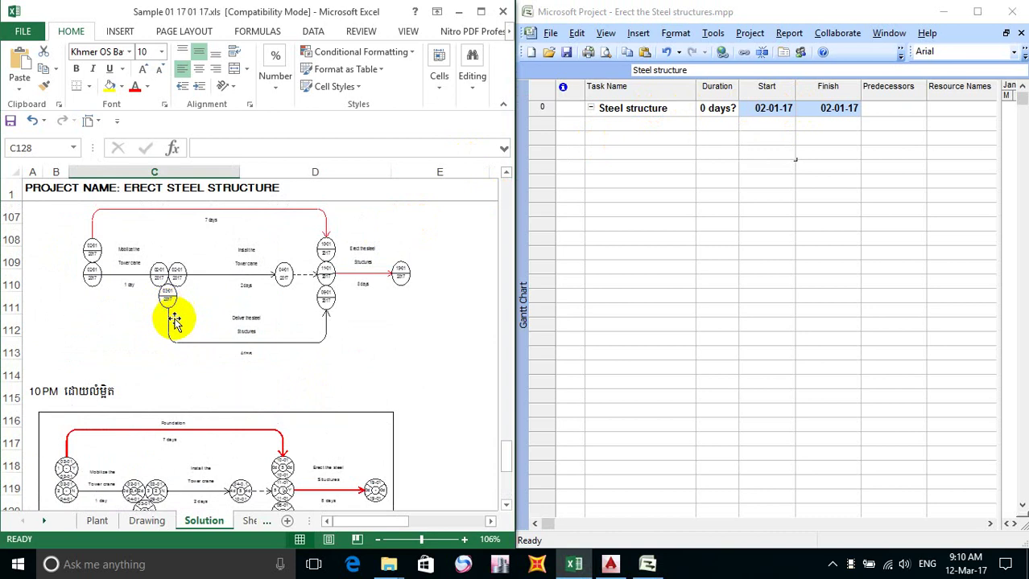
scroll(175, 320, "up", 7)
scroll(176, 320, "down", 2)
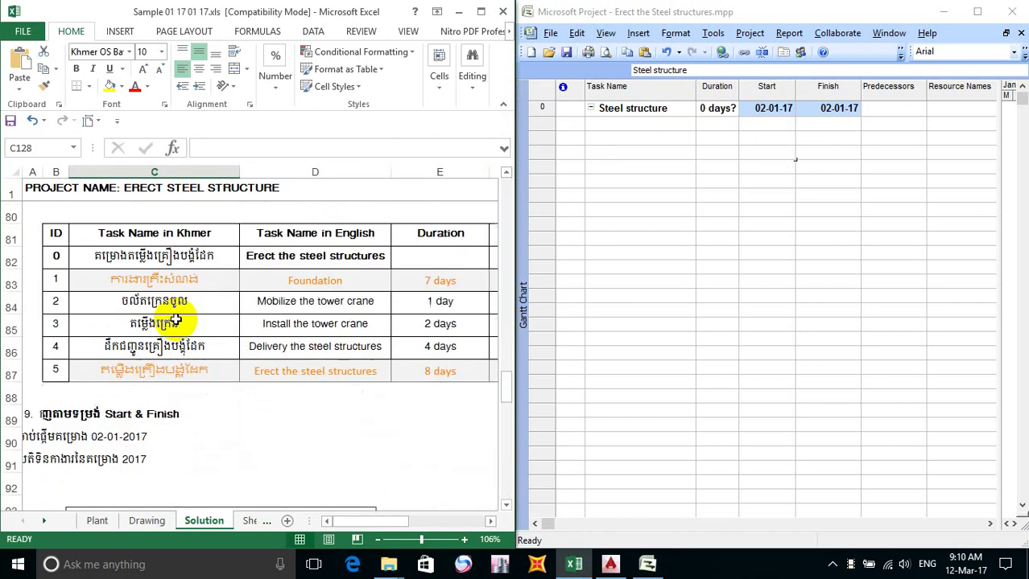
scroll(175, 320, "up", 1)
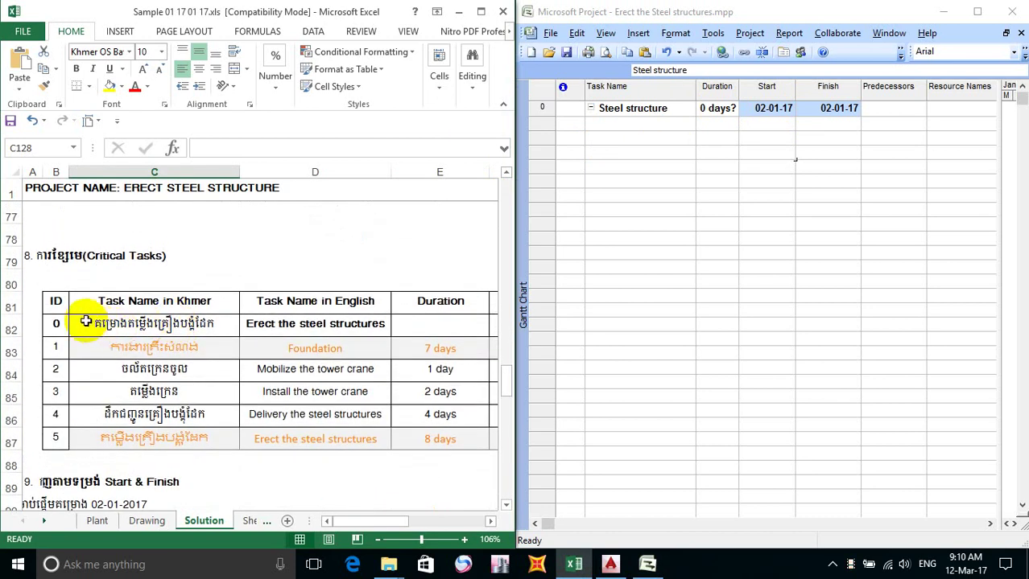
left_click_drag(85, 322, 178, 431)
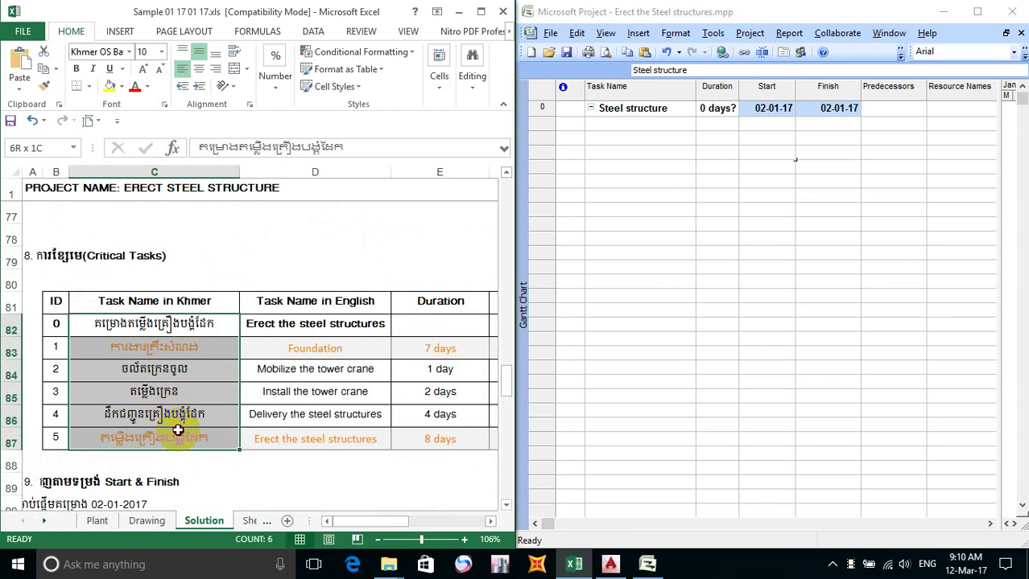
left_click_drag(178, 431, 177, 431)
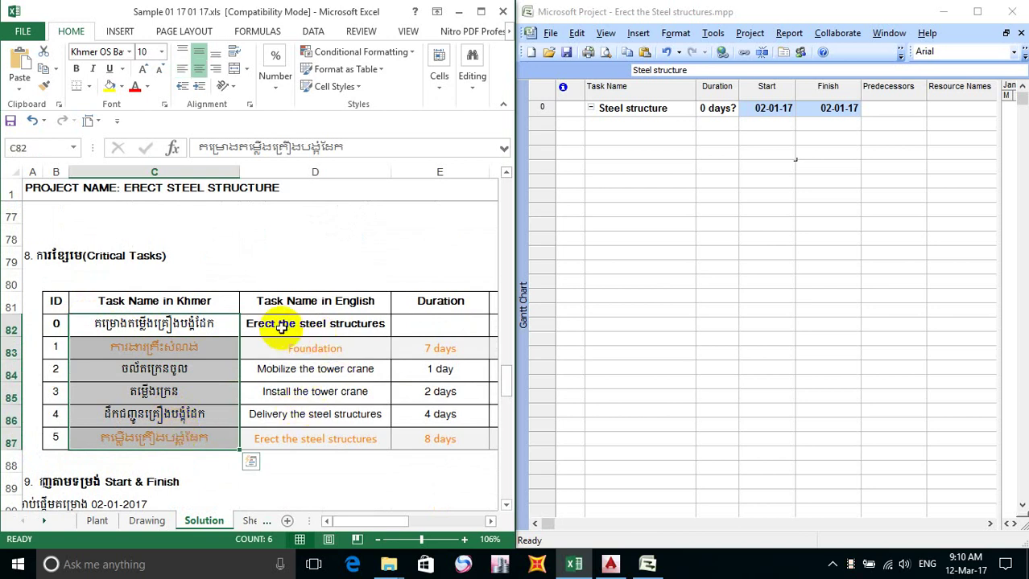
left_click_drag(278, 324, 306, 417)
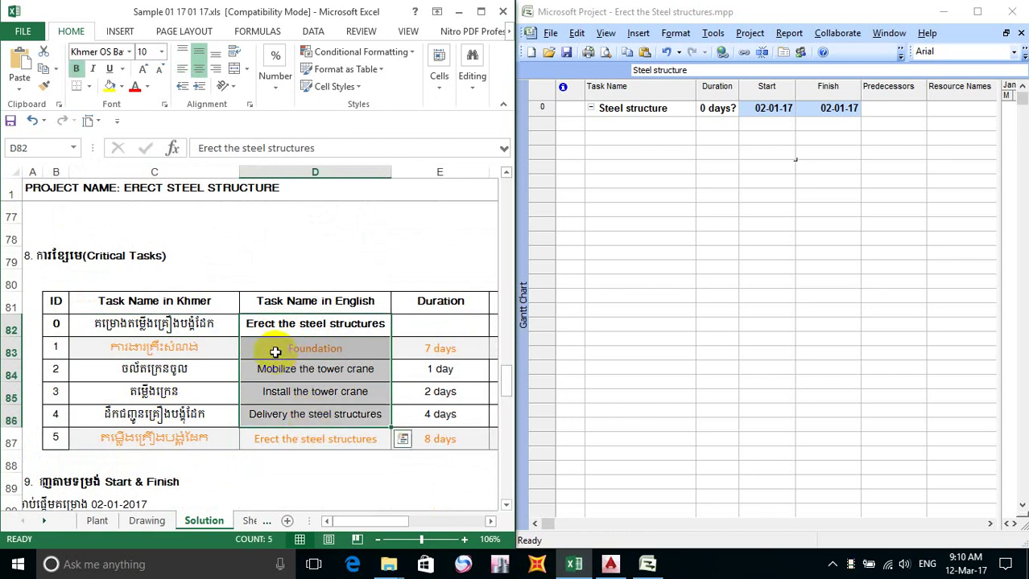
Copy the English names and durations of tasks 1 to 5 (D83:E87) from the Critical Tasks table.
left_click(275, 351)
left_click_drag(274, 347, 431, 432)
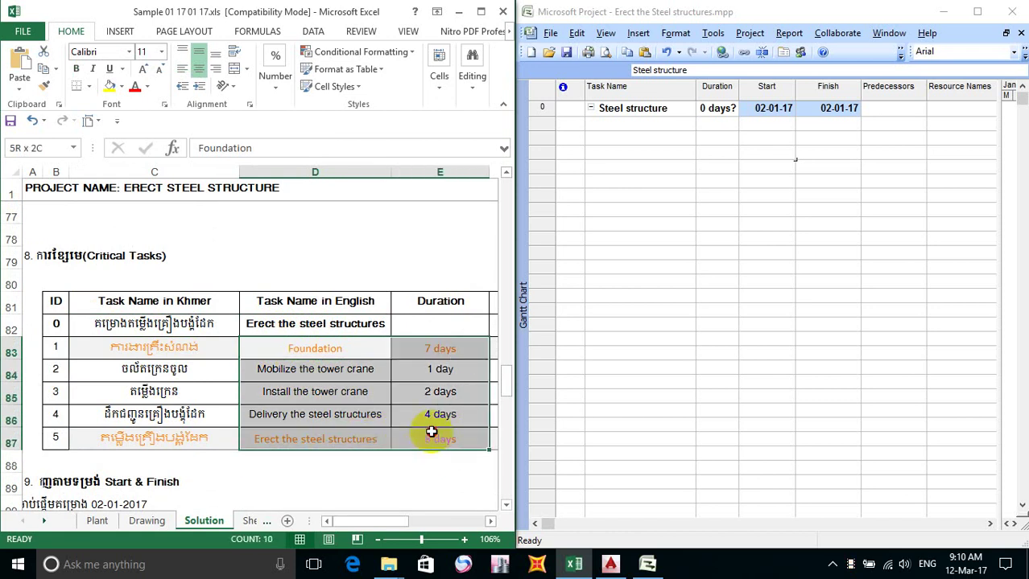
left_click_drag(432, 433, 432, 433)
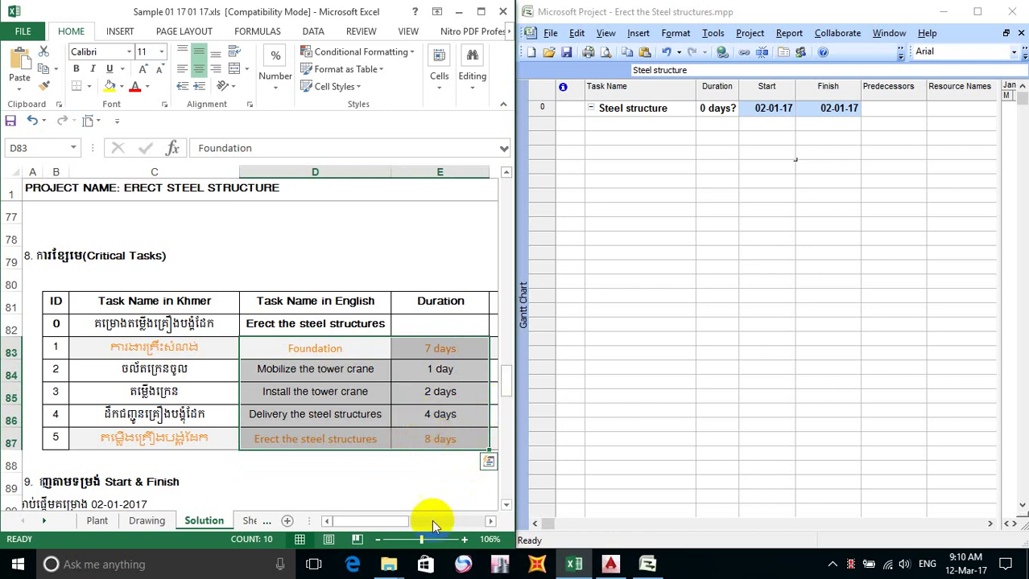
left_click(489, 521)
left_click(490, 521)
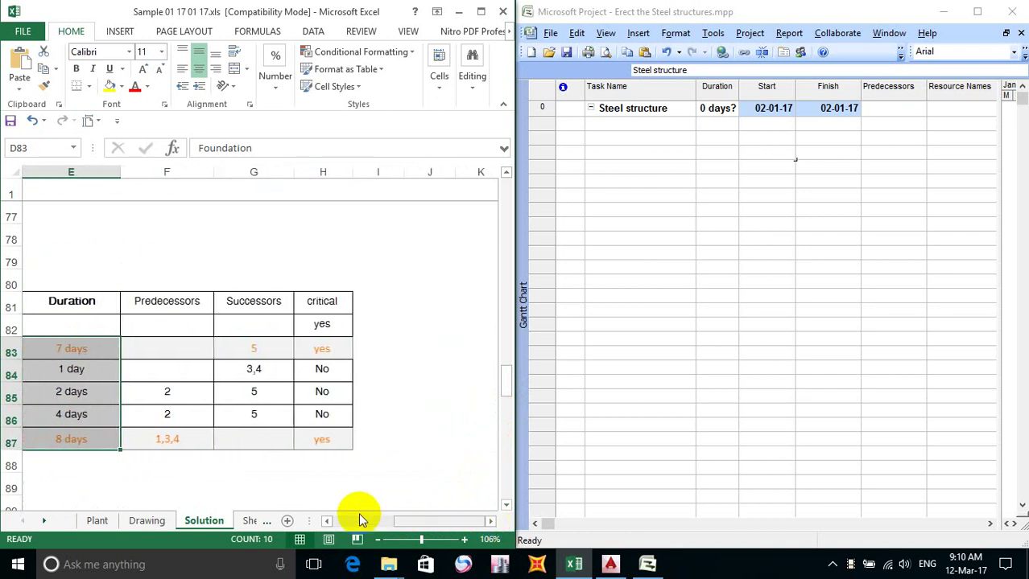
left_click(326, 522)
left_click(327, 522)
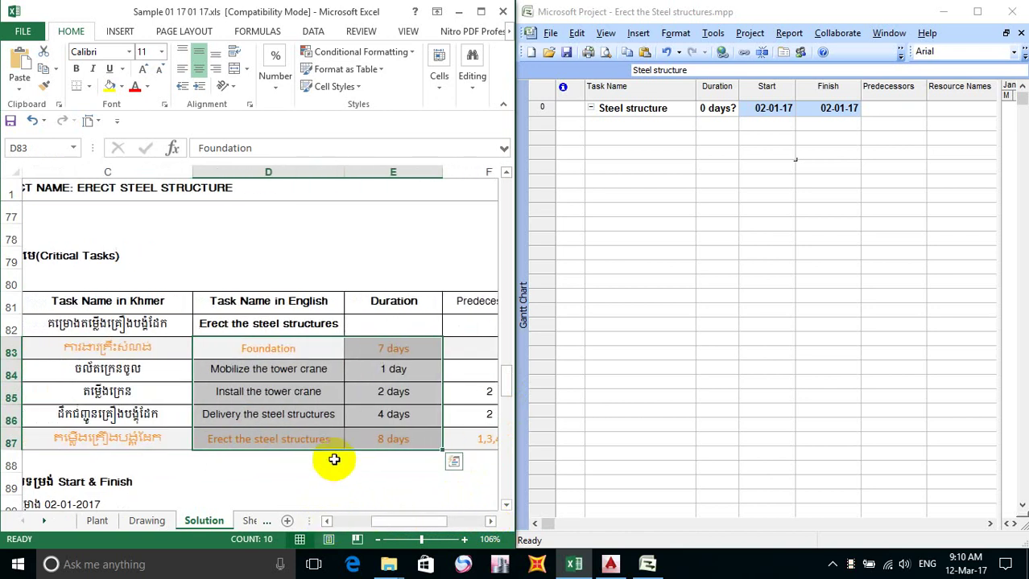
left_click_drag(268, 349, 385, 440)
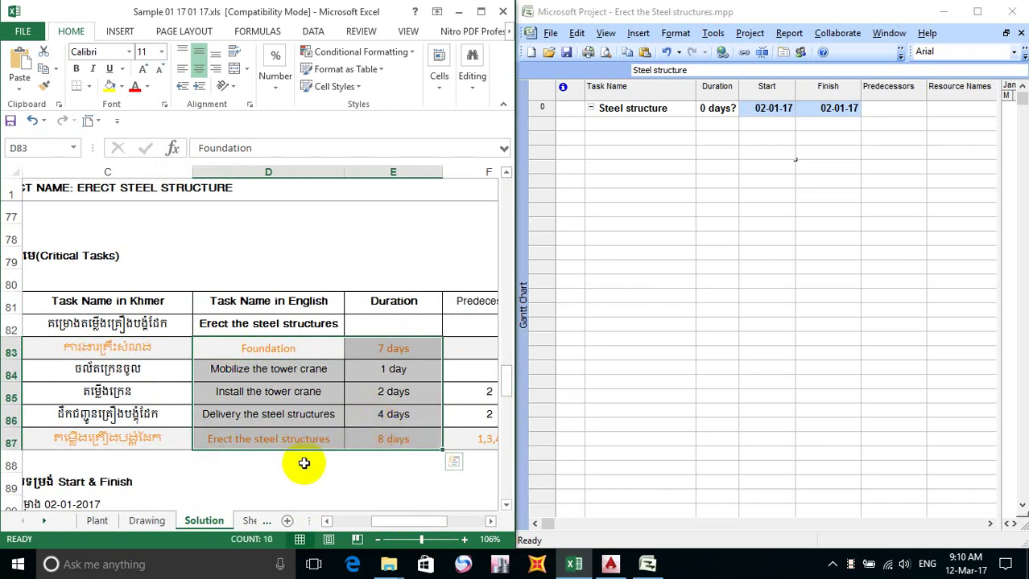
key("ctrl+c")
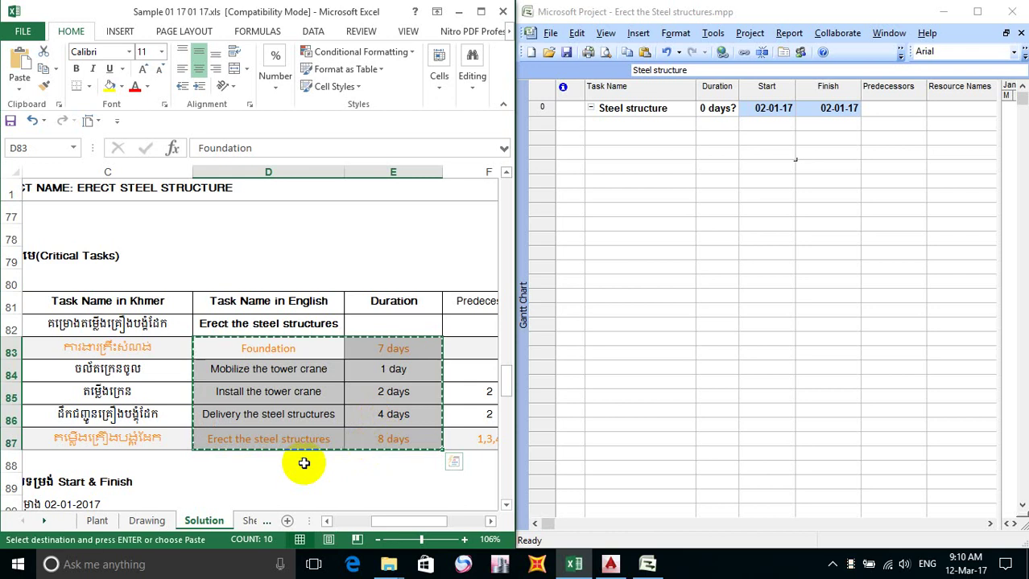
Switch to Microsoft Project and paste the copied task names and durations directly below the Steel structure summary task.
left_click(620, 124)
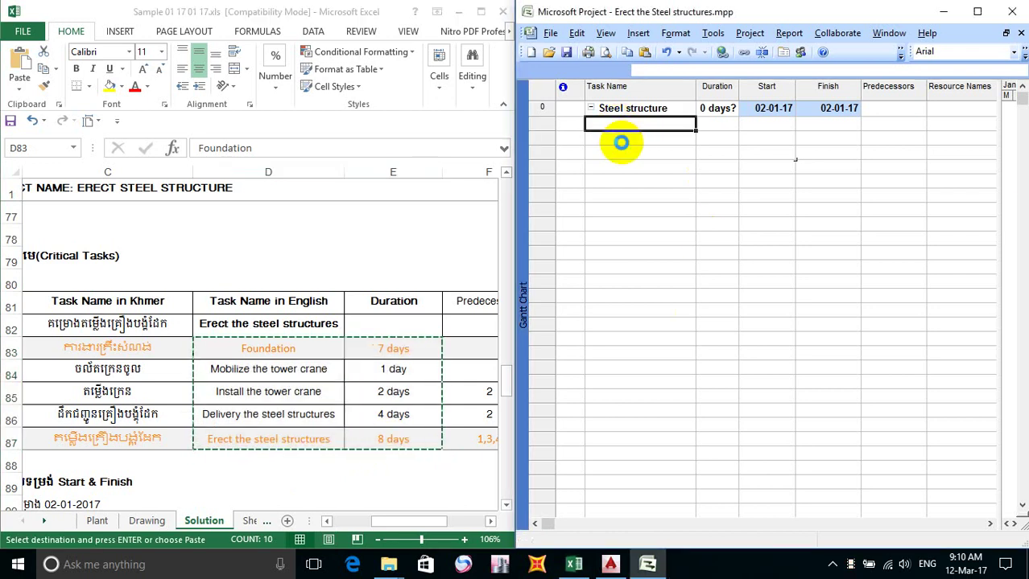
key("ctrl+v")
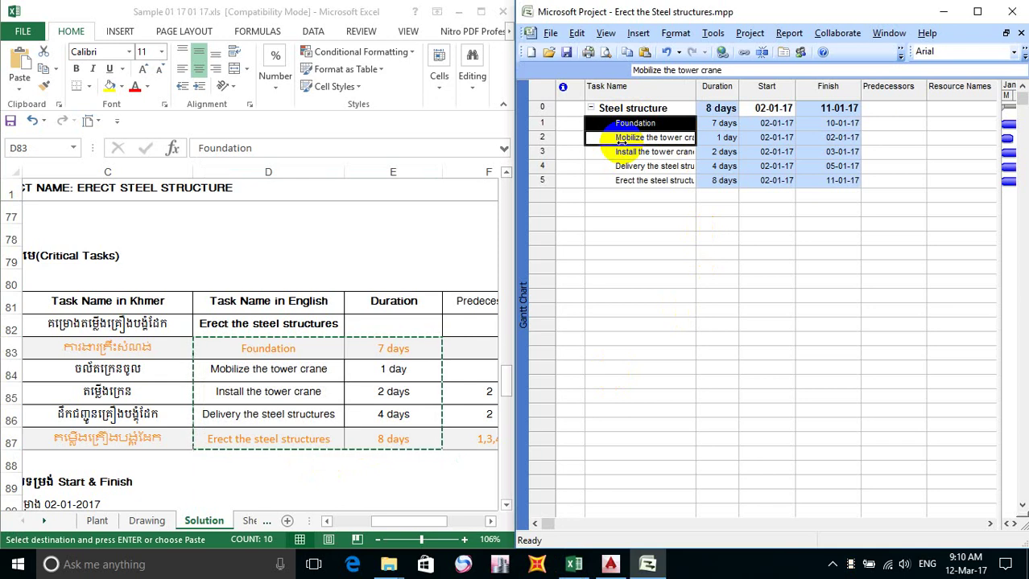
left_click(638, 209)
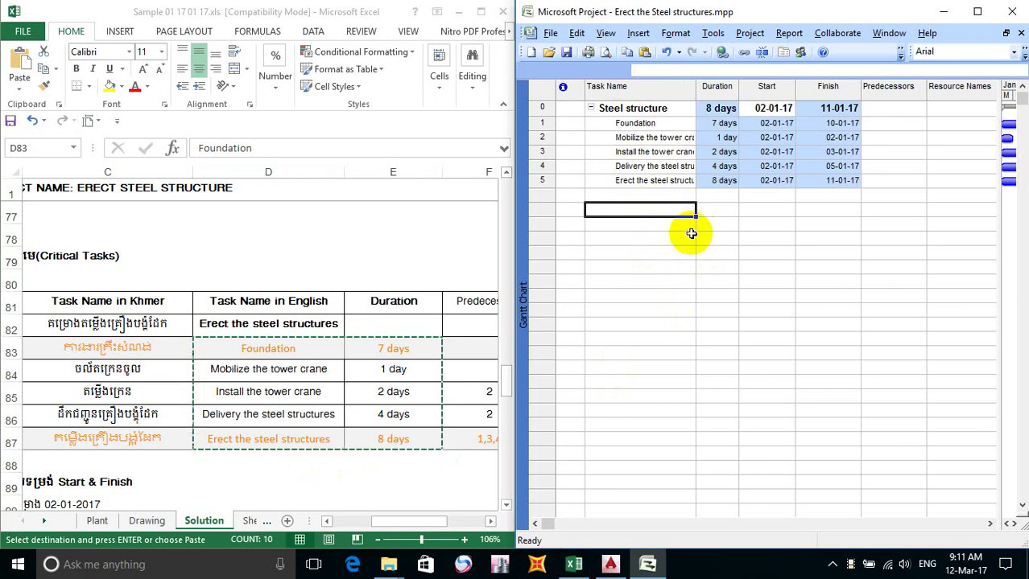
left_click(691, 235)
left_click(758, 223)
Widen the Task Name column so the full task names fit, and maximize the Microsoft Project window.
left_click(616, 138)
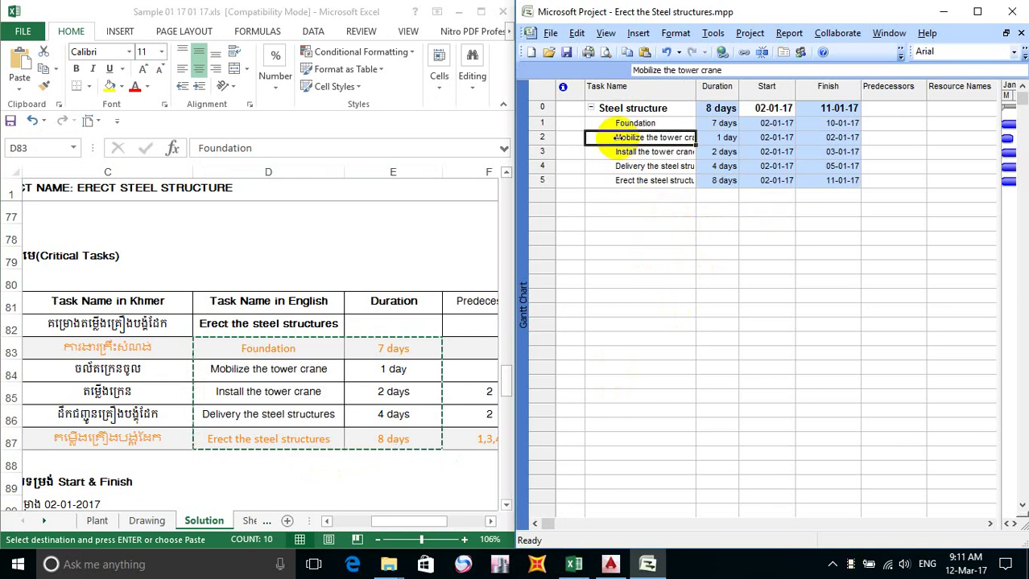
left_click_drag(696, 90, 726, 98)
left_click(719, 222)
left_click(729, 281)
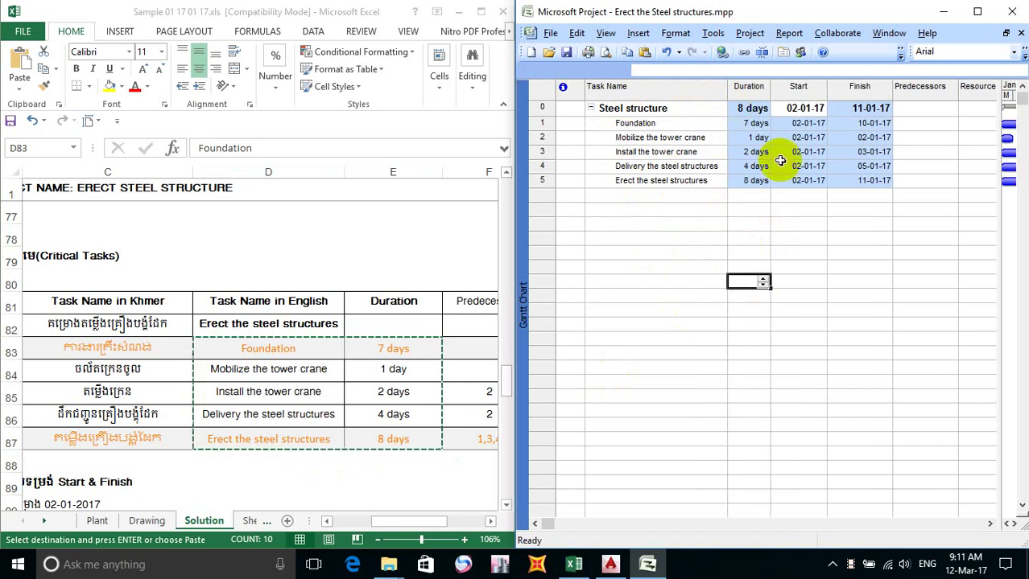
left_click(977, 11)
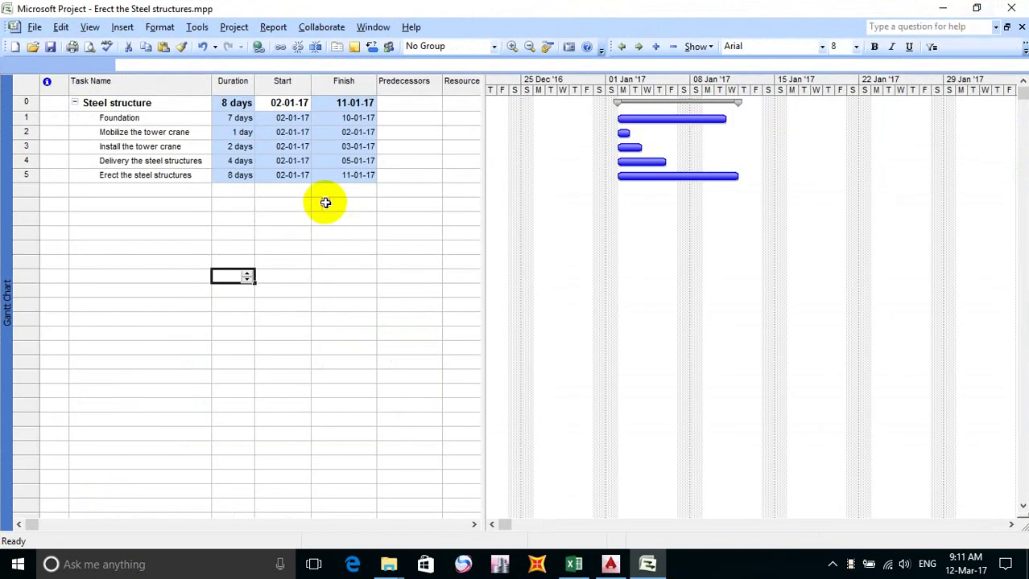
left_click(325, 202)
left_click(281, 119)
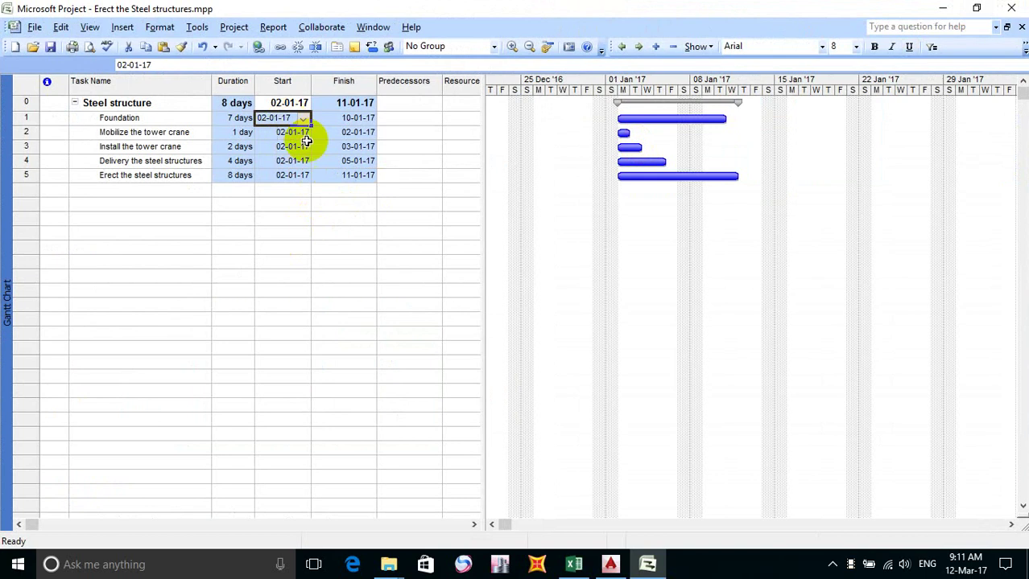
Switch to Excel and copy the predecessors of tasks 1 to 5 (F83:F87) from the Critical Tasks table.
left_click(572, 564)
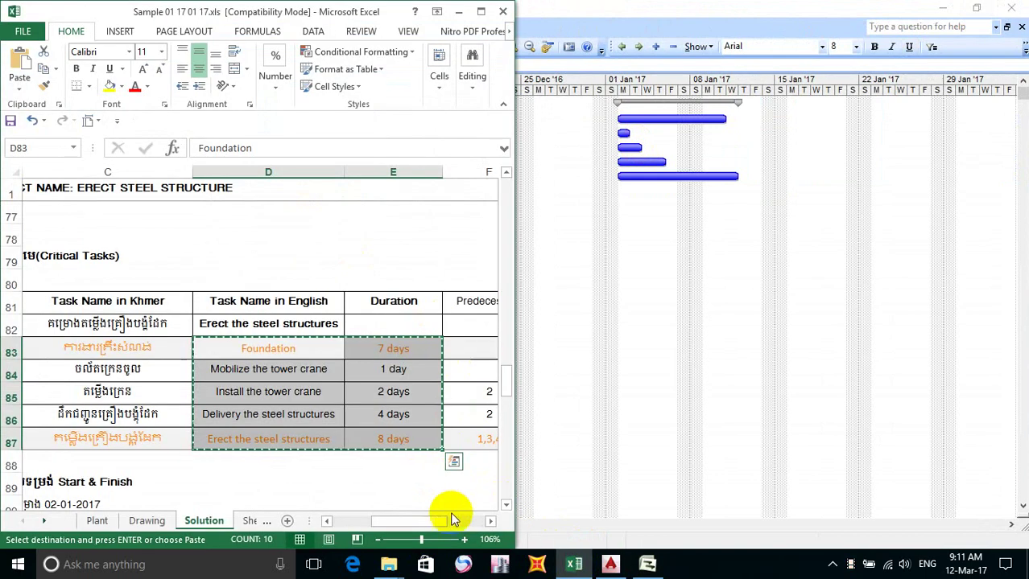
left_click_drag(427, 515, 452, 525)
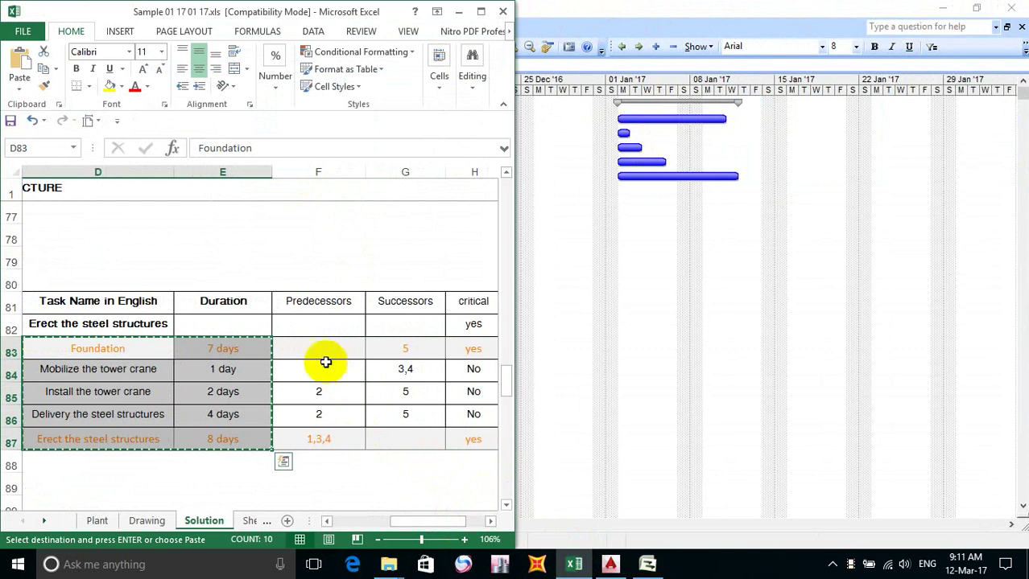
left_click_drag(329, 350, 322, 436)
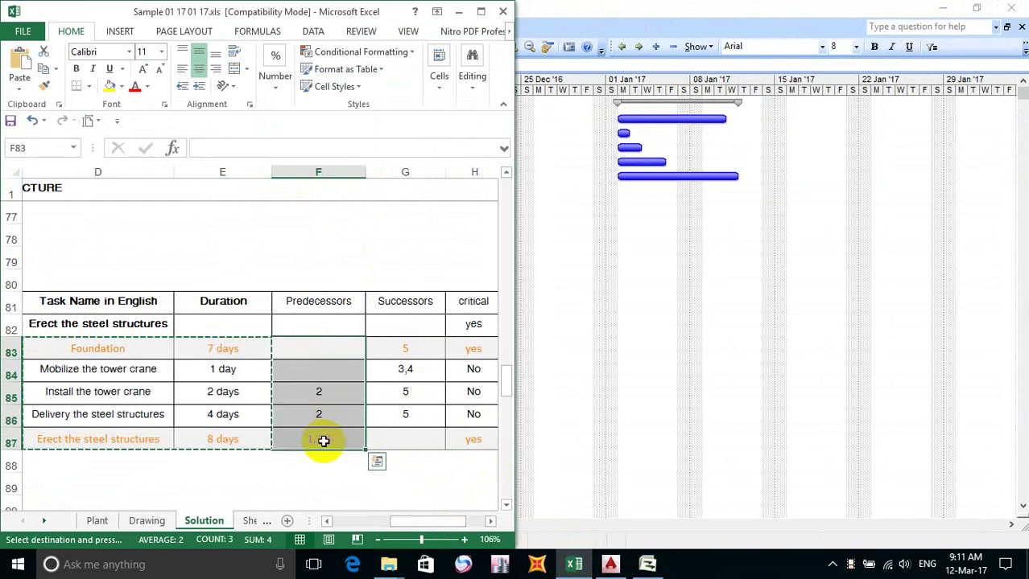
key("ctrl+c")
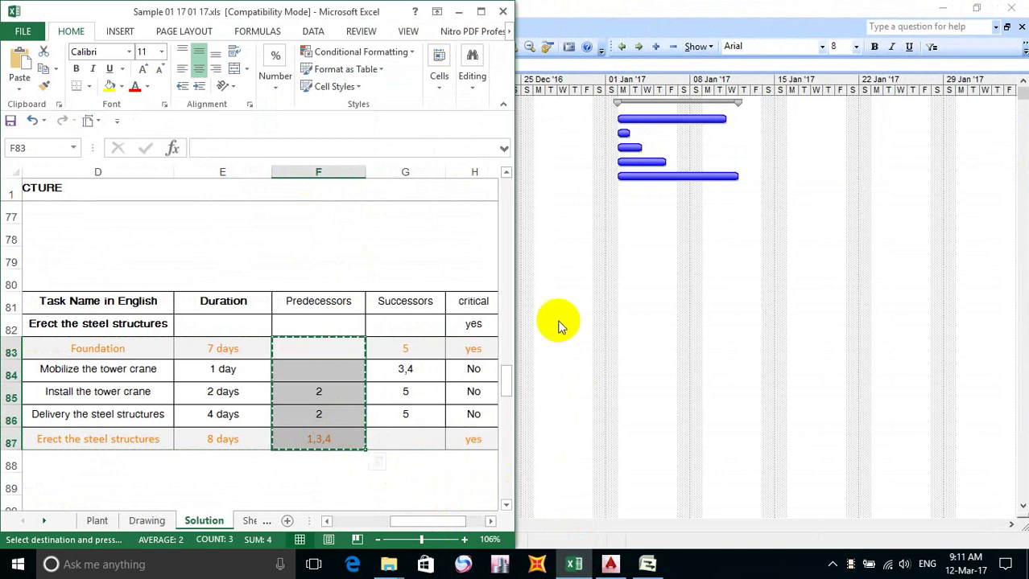
Switch to Microsoft Project and paste the copied predecessors into the Predecessors column, starting at the Foundation task.
left_click(559, 323)
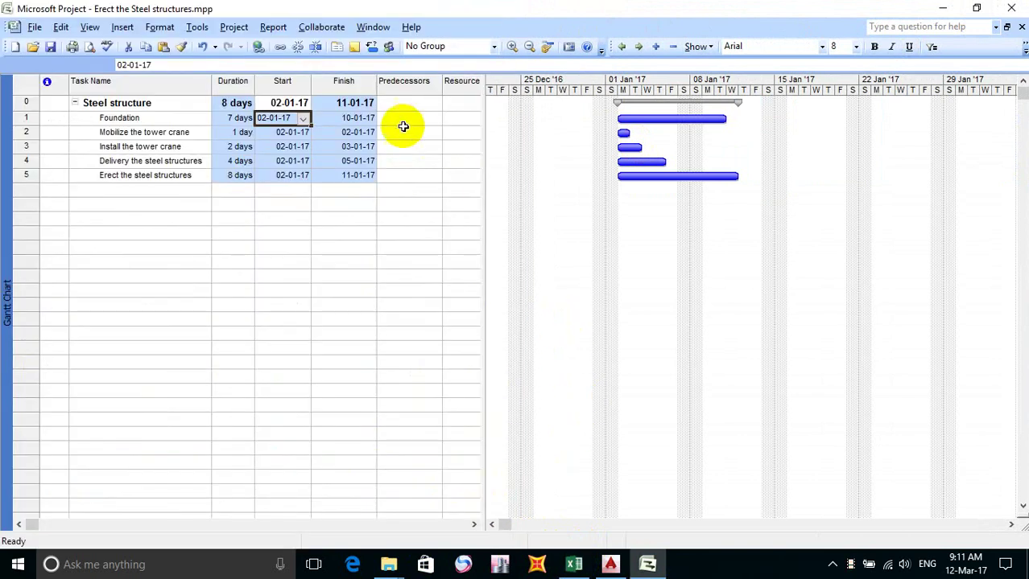
left_click(406, 102)
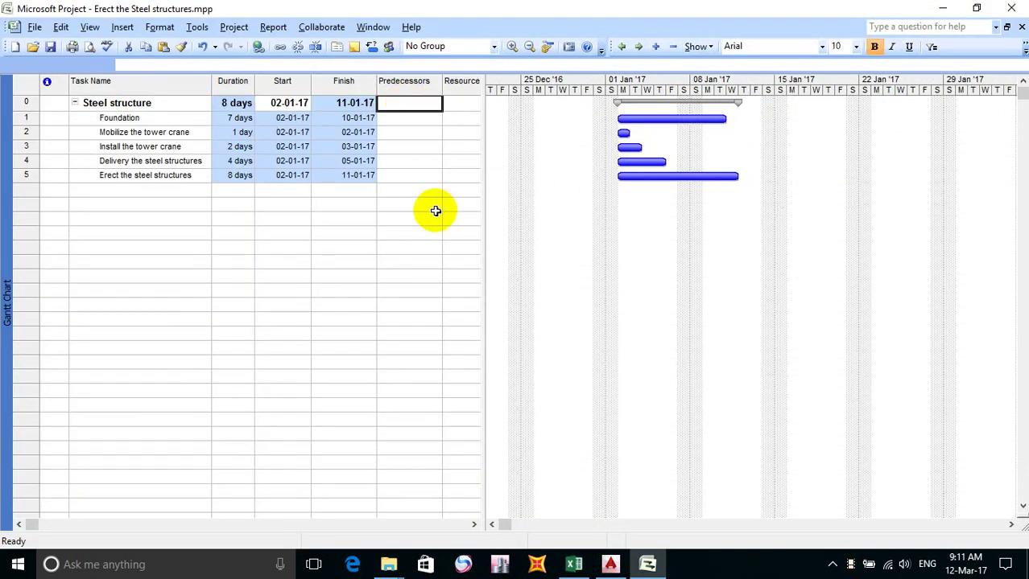
left_click(415, 120)
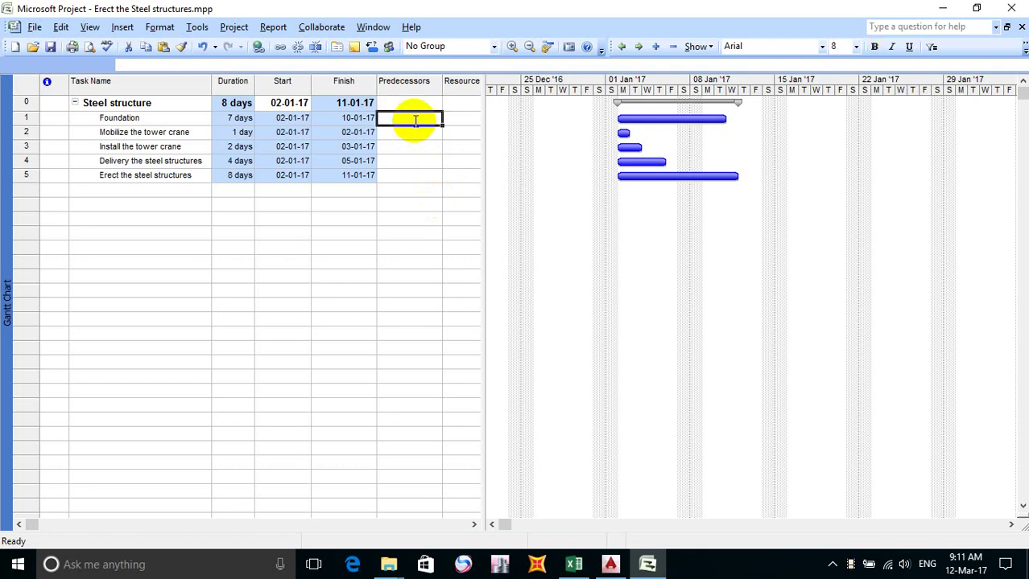
key("ctrl+v")
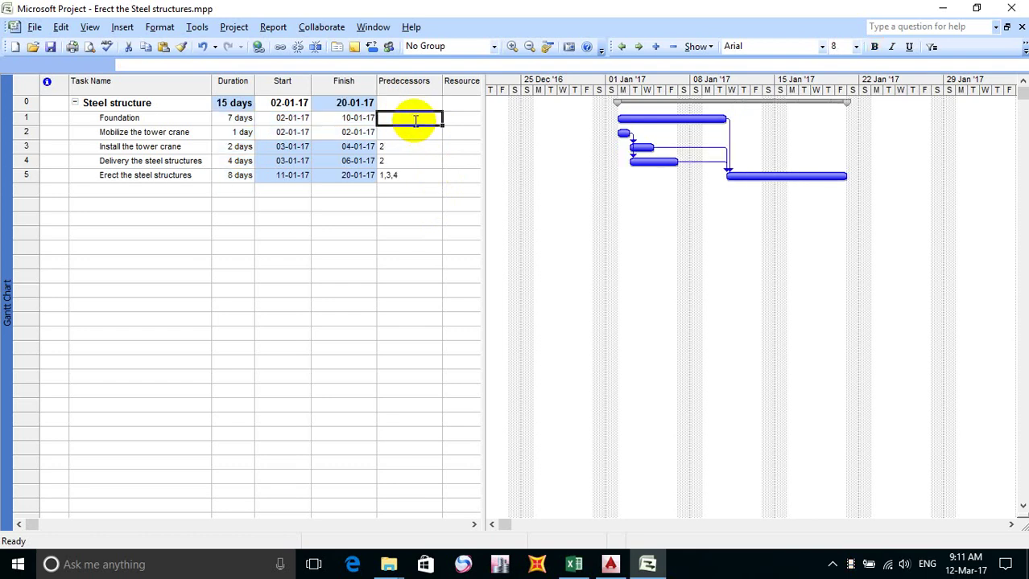
Save the project file and slightly narrow the Finish column.
left_click(421, 158)
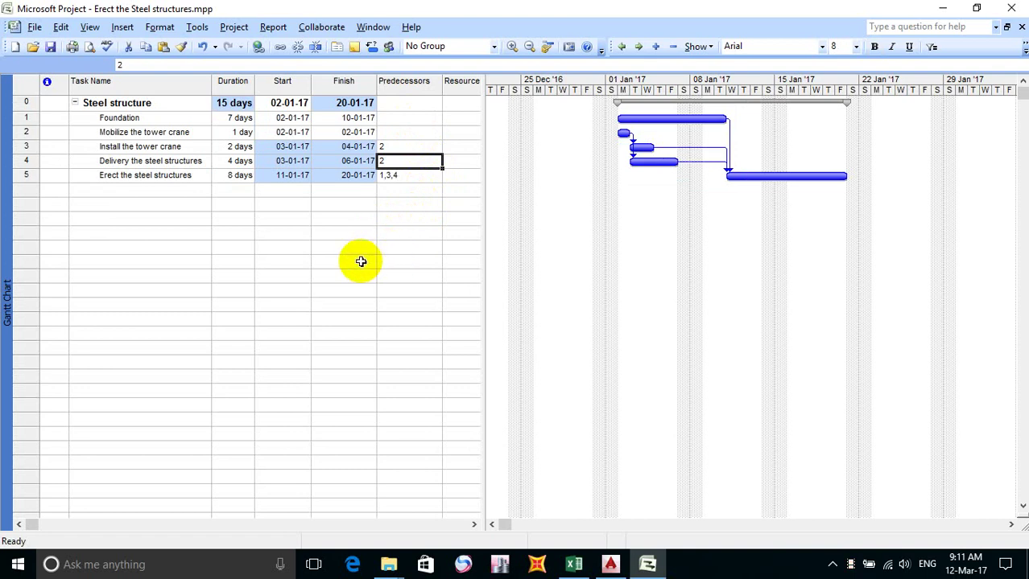
left_click(50, 47)
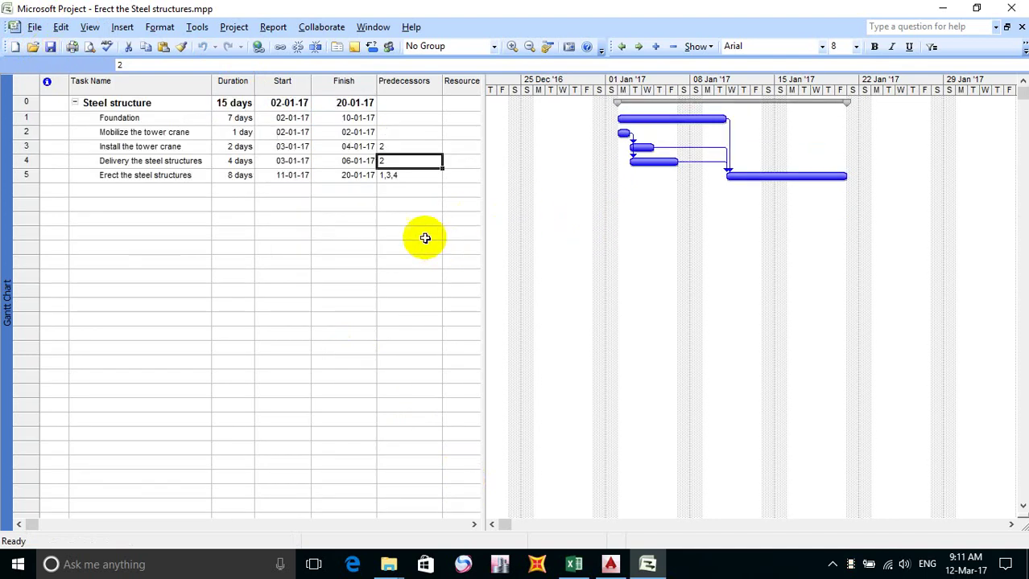
left_click(50, 46)
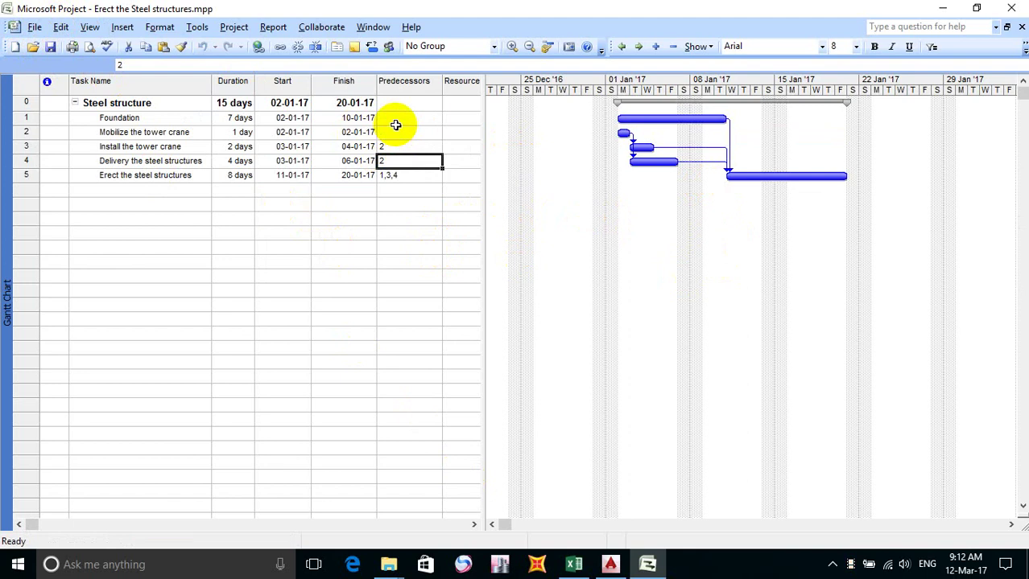
left_click_drag(377, 92, 368, 92)
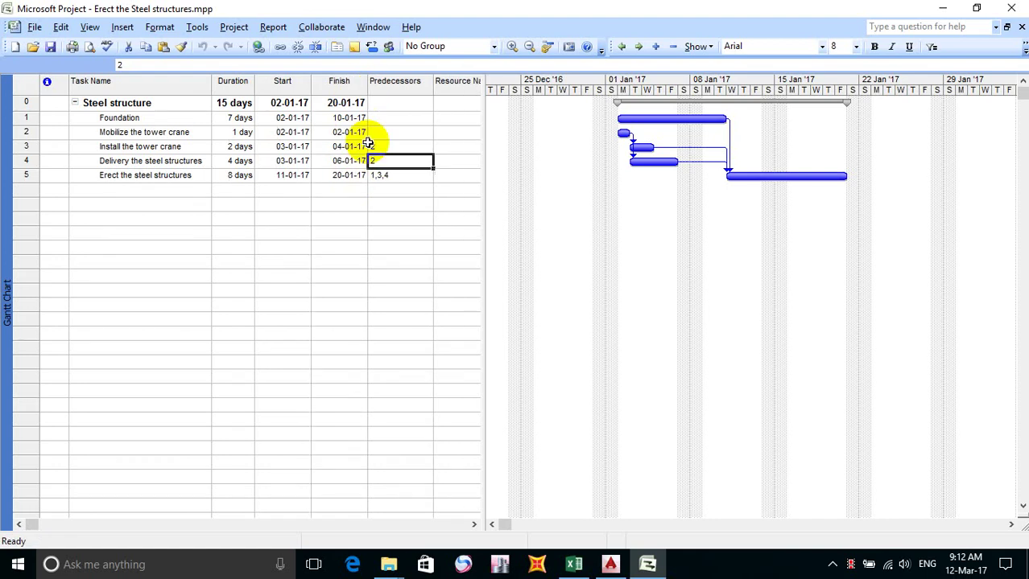
Switch to Excel, cancel the pending copy and close the Sample 01 17 01 17.xls workbook, then save the project in Microsoft Project.
left_click(576, 561)
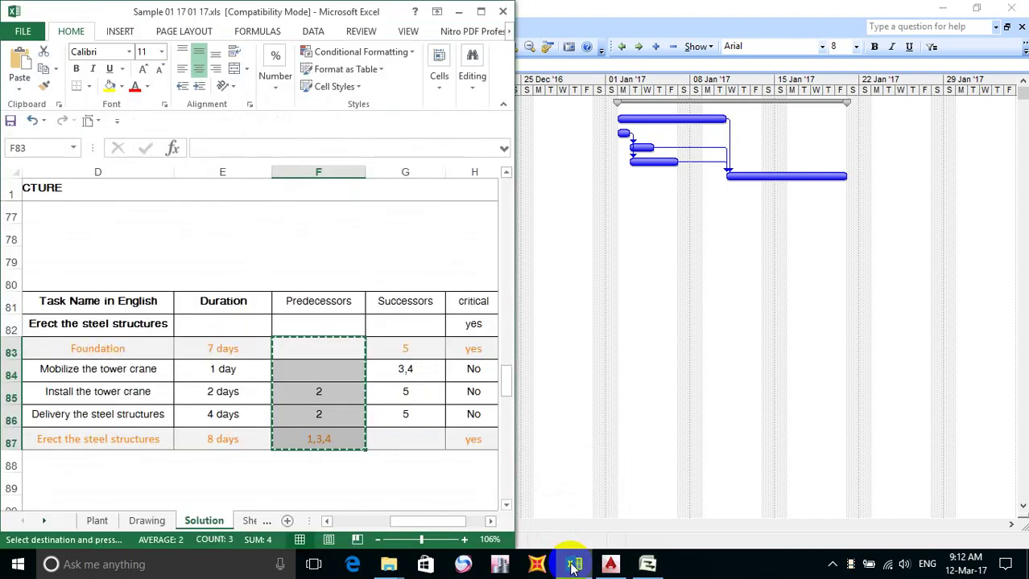
left_click(278, 415)
left_click(203, 392)
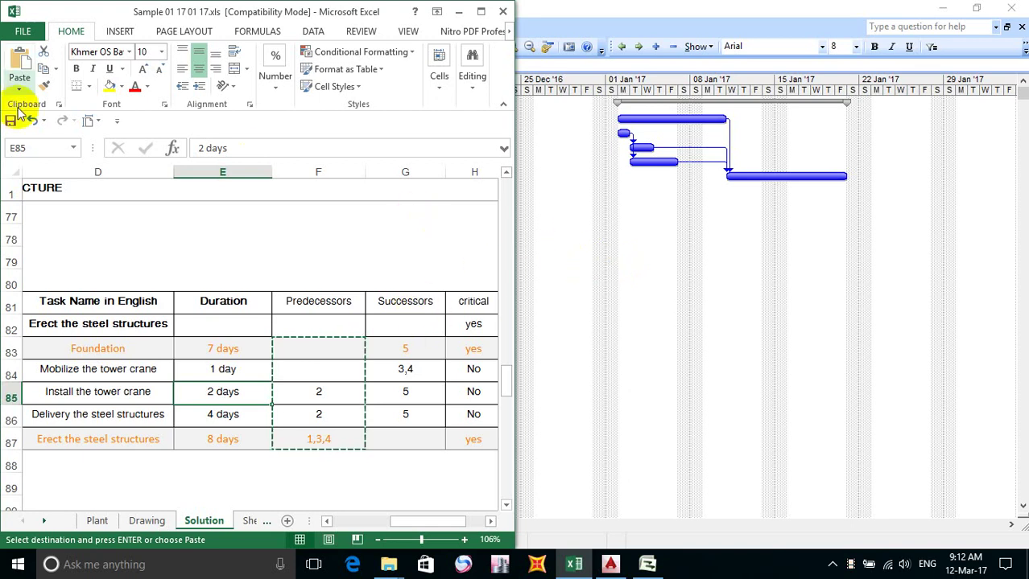
key("Escape")
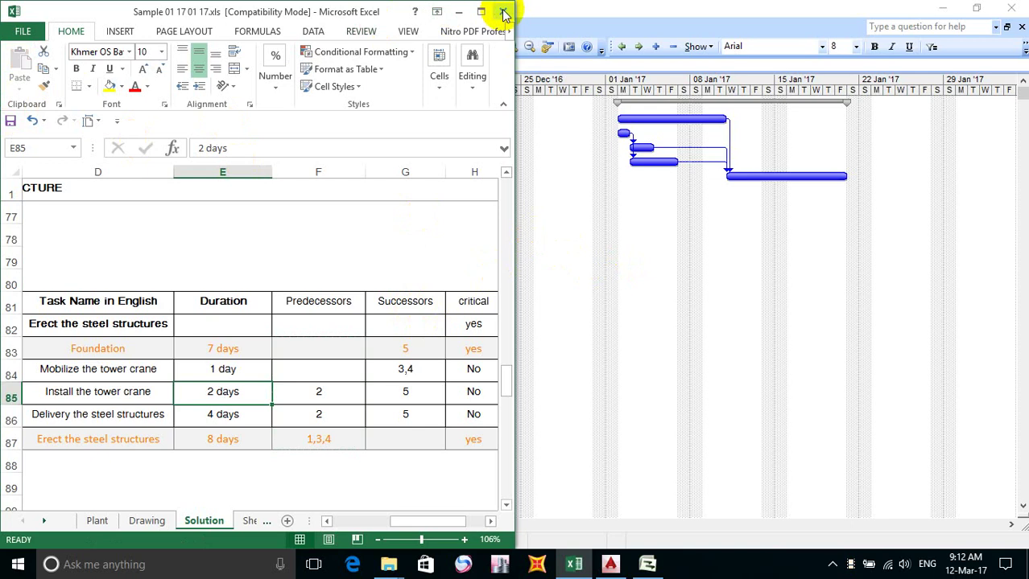
left_click(505, 13)
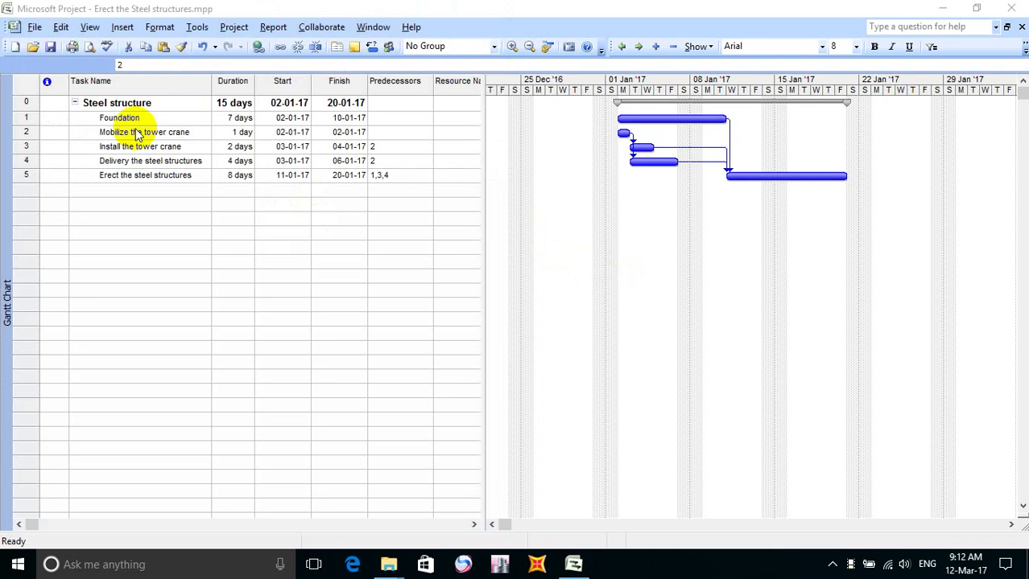
left_click(49, 47)
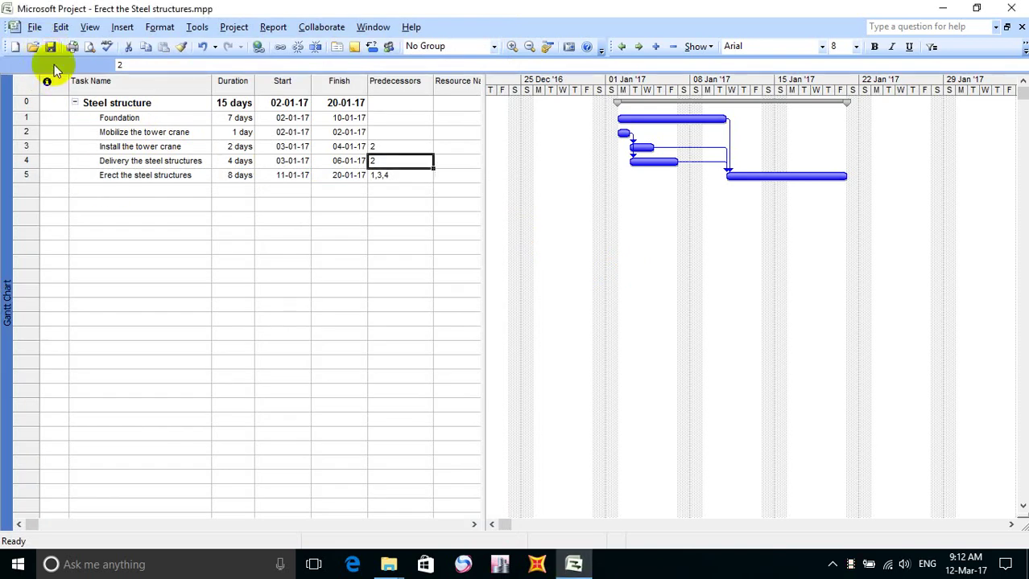